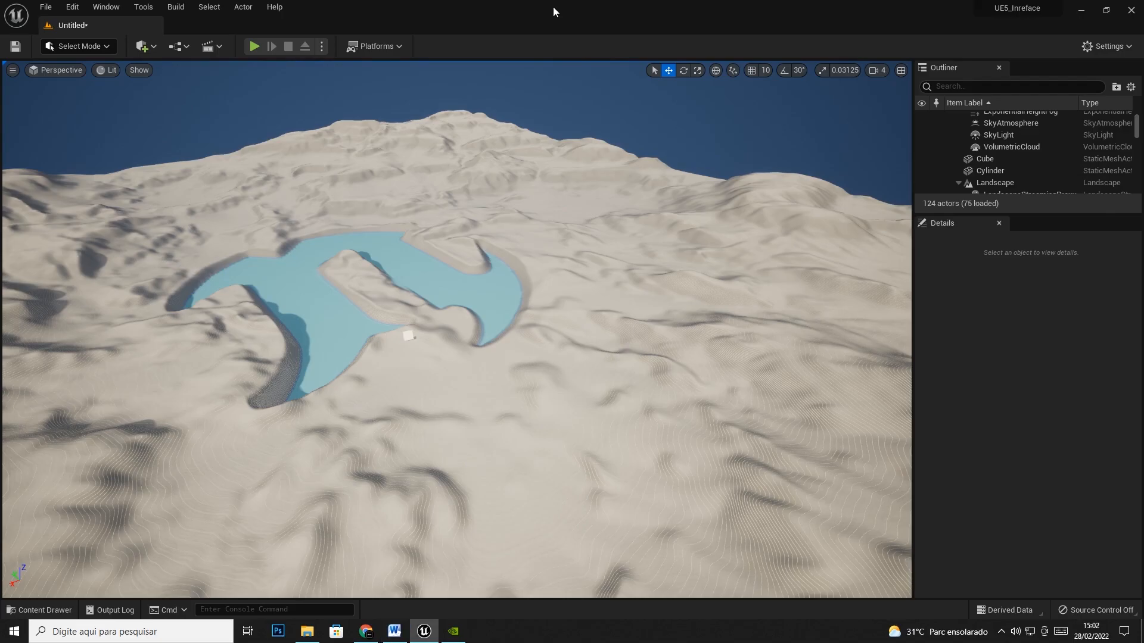
# Open Content Browser 1 as a docked panel and close it again
pyautogui.click(47, 614)
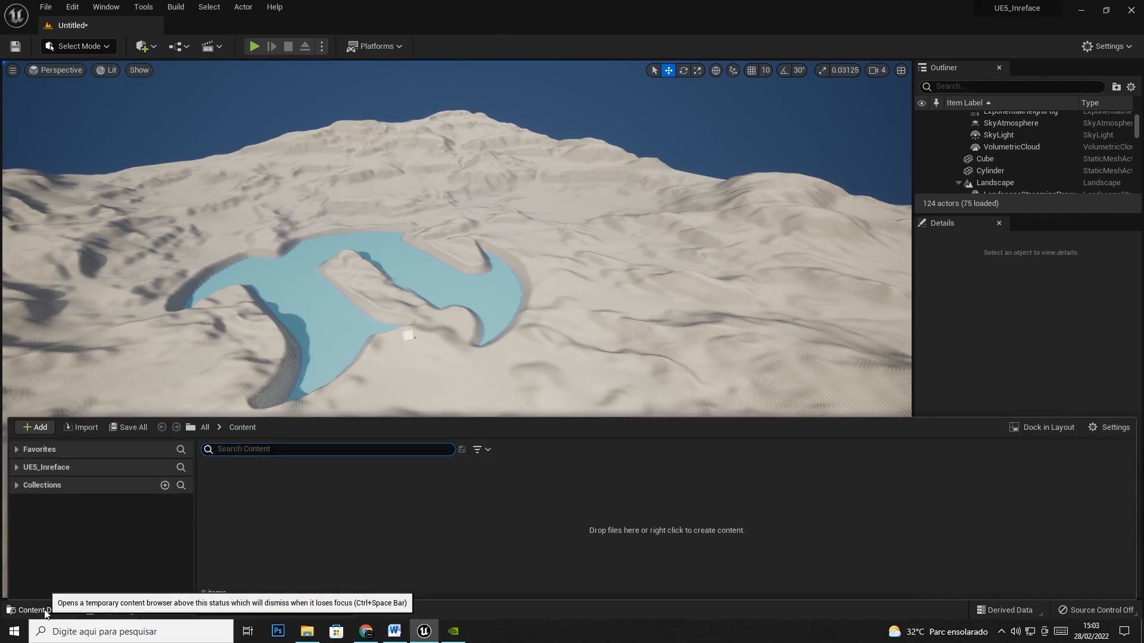
pyautogui.click(106, 6)
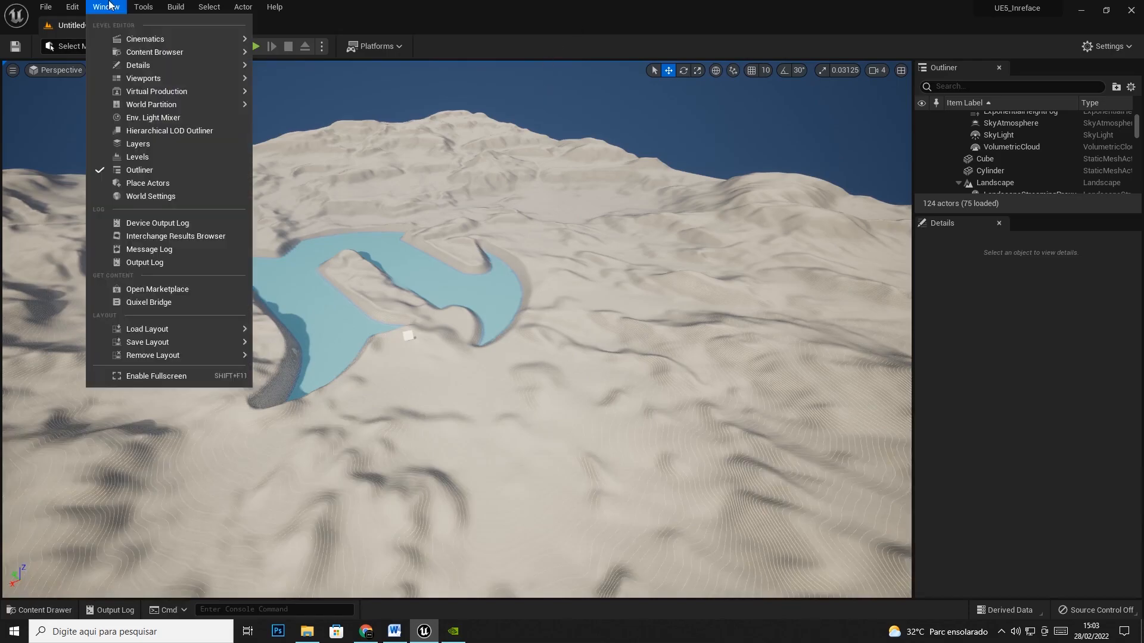
pyautogui.moveTo(154, 52)
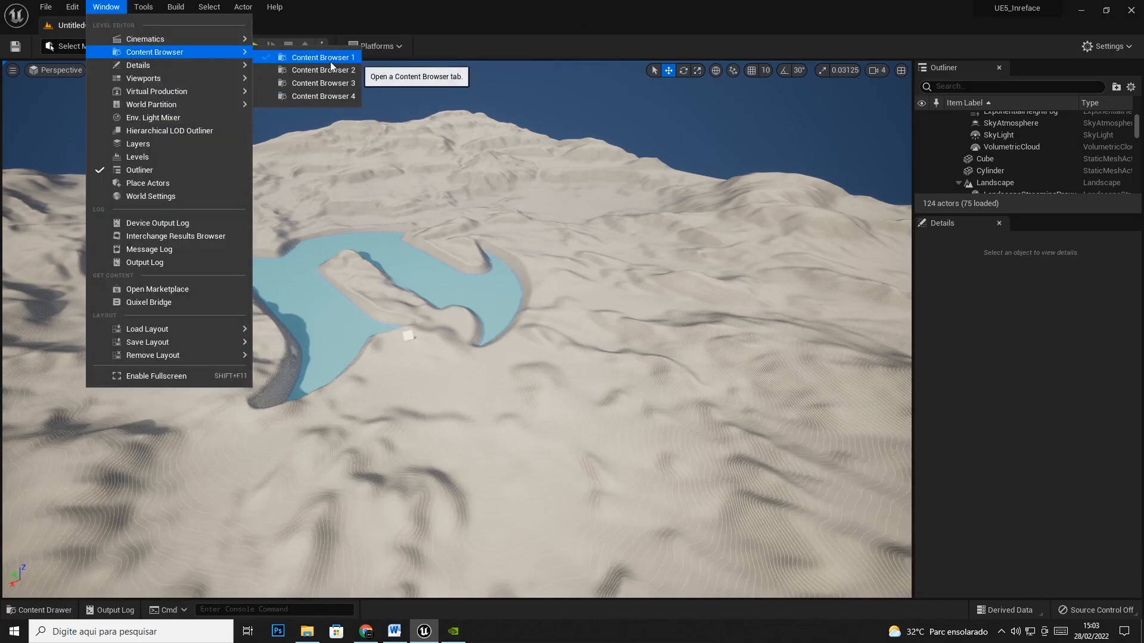
pyautogui.click(330, 62)
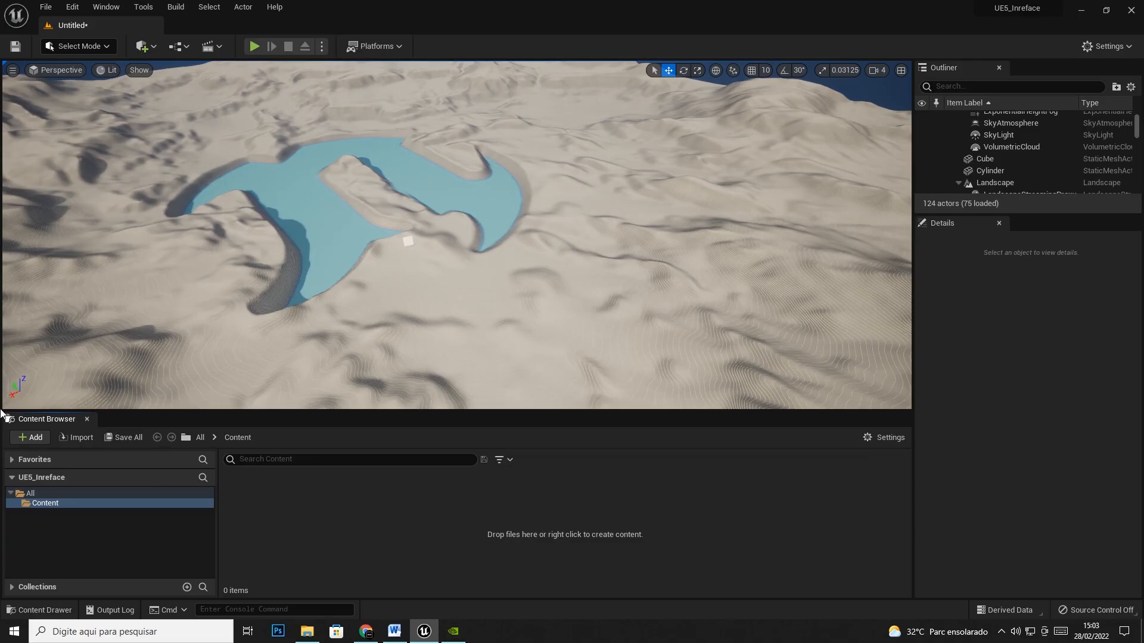
pyautogui.click(87, 418)
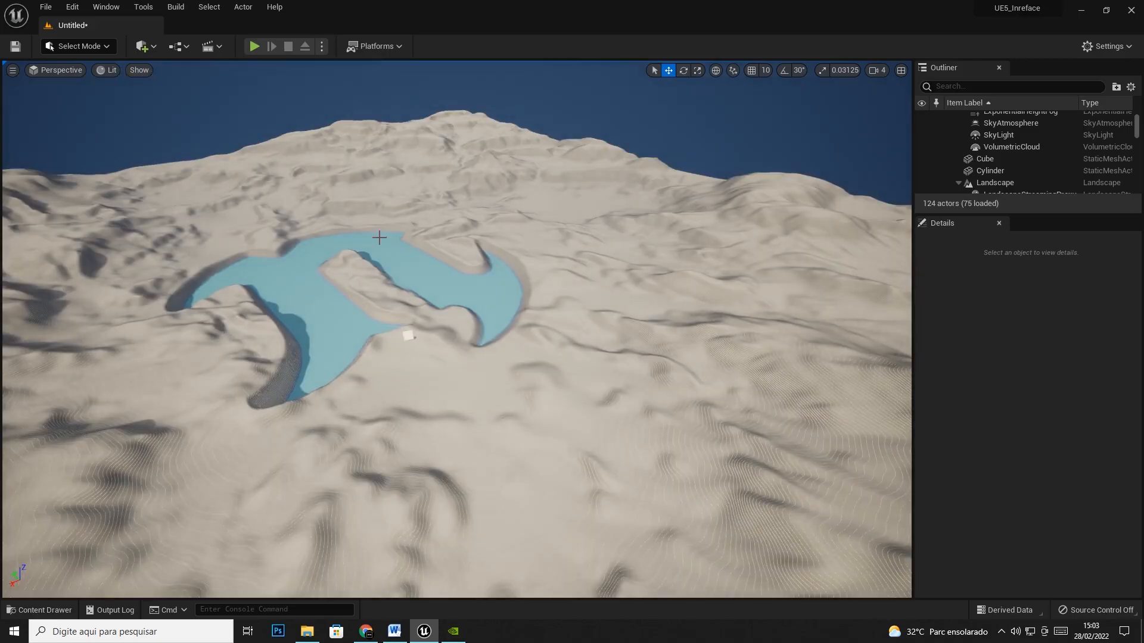
# Start importing an asset into the project's Content folder and browse to PIANO HOUSE/FBX on the BACKUP (F:) drive
pyautogui.hotkey('ctrl', 'space')
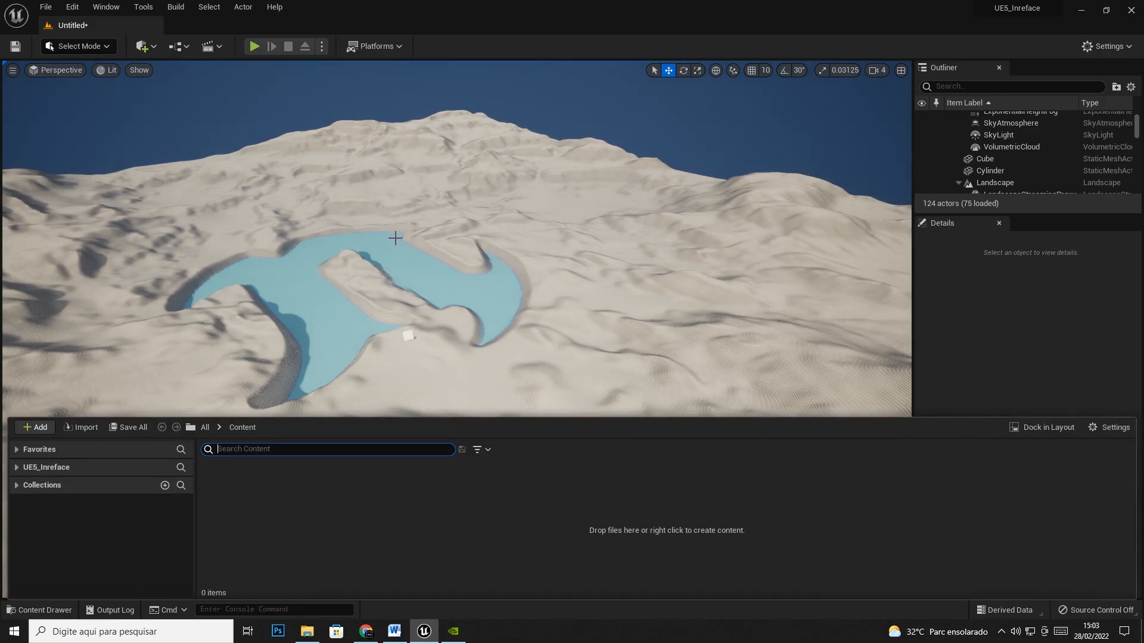
pyautogui.rightClick(270, 496)
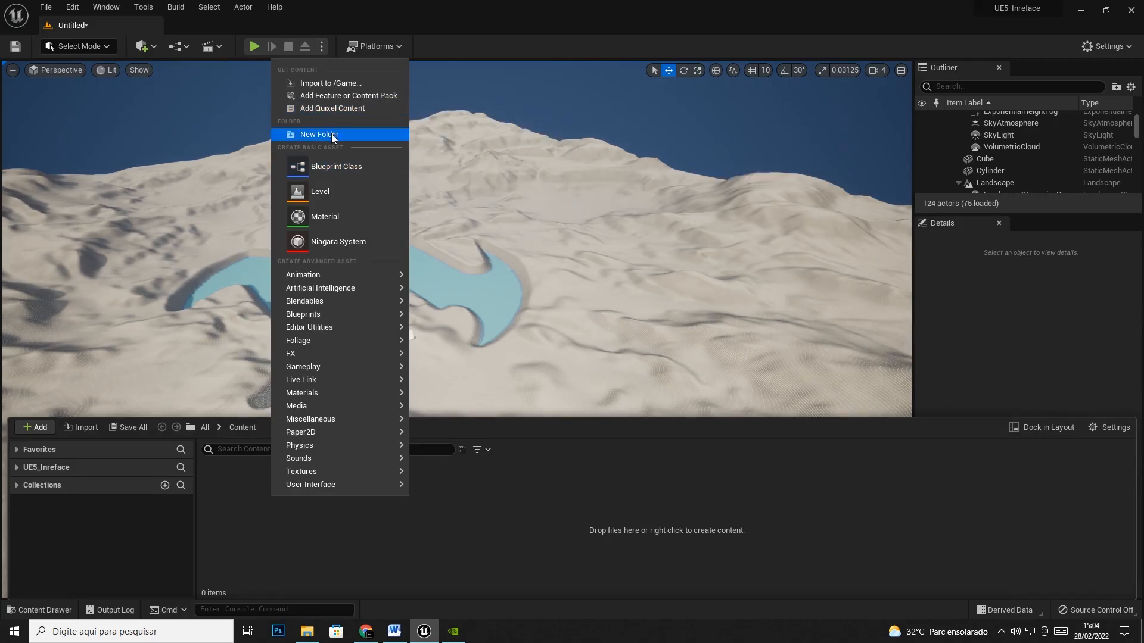
pyautogui.moveTo(315, 292)
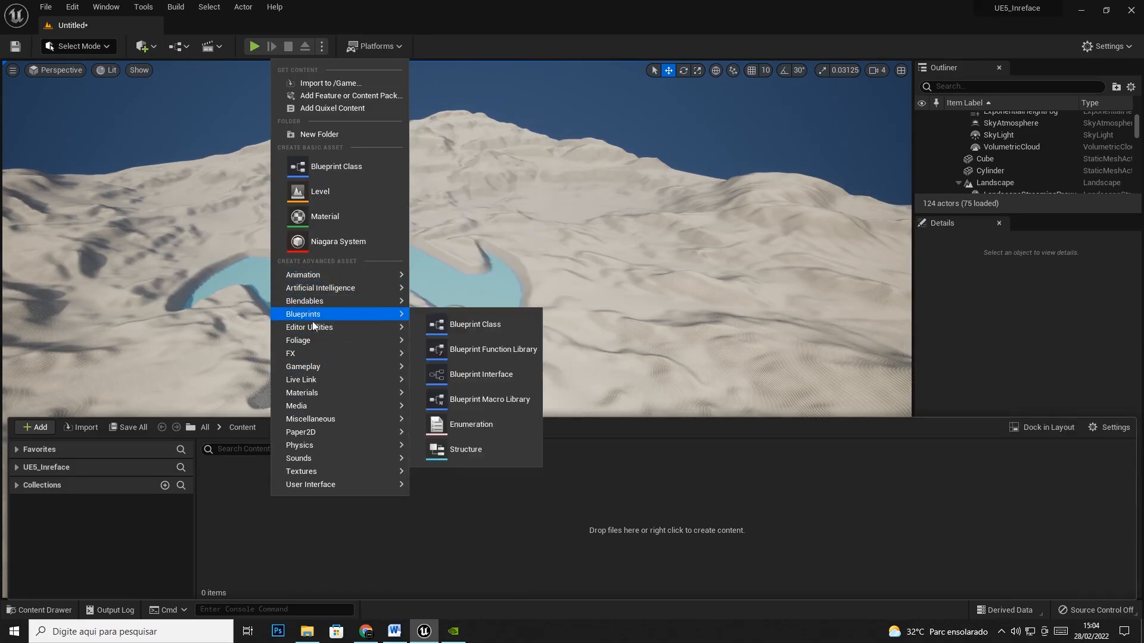
pyautogui.moveTo(311, 368)
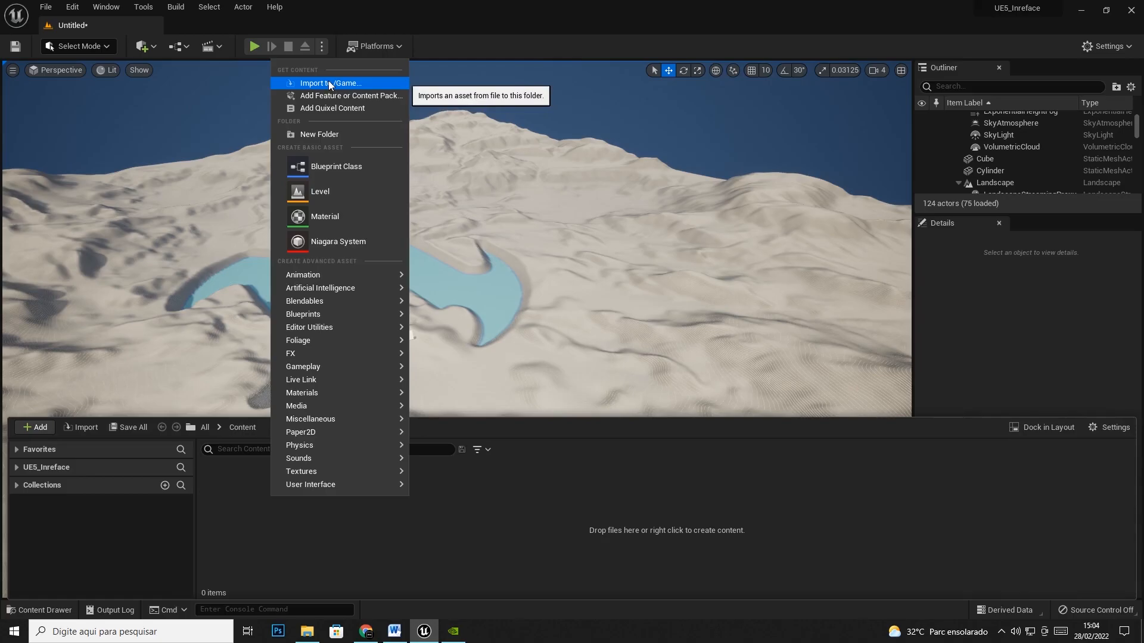
pyautogui.click(329, 84)
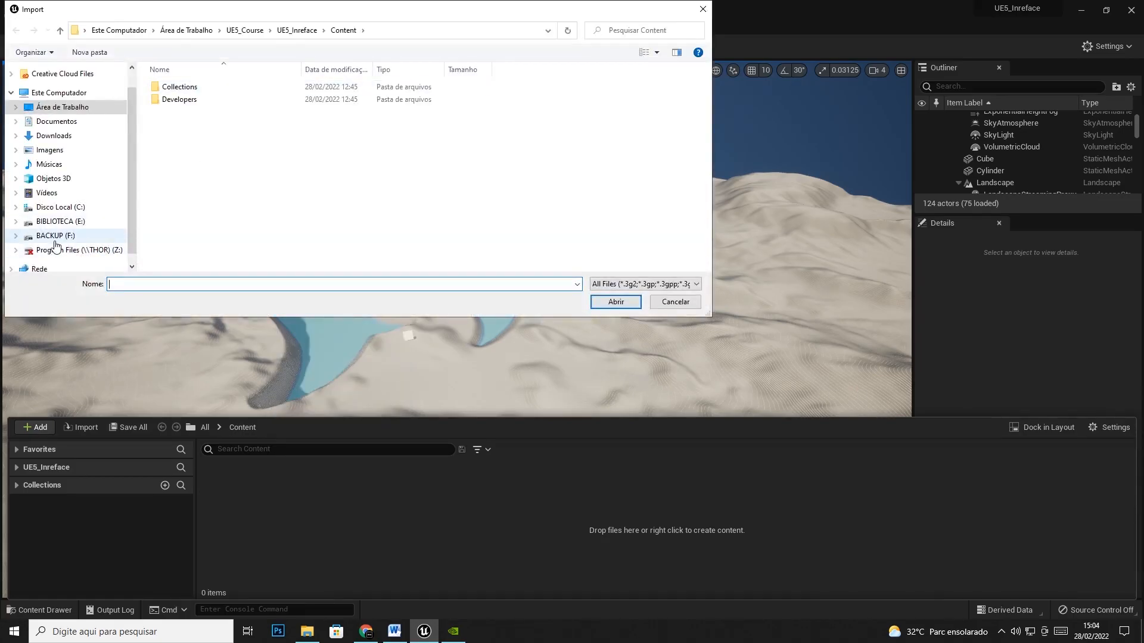
pyautogui.click(54, 237)
pyautogui.doubleClick(199, 94)
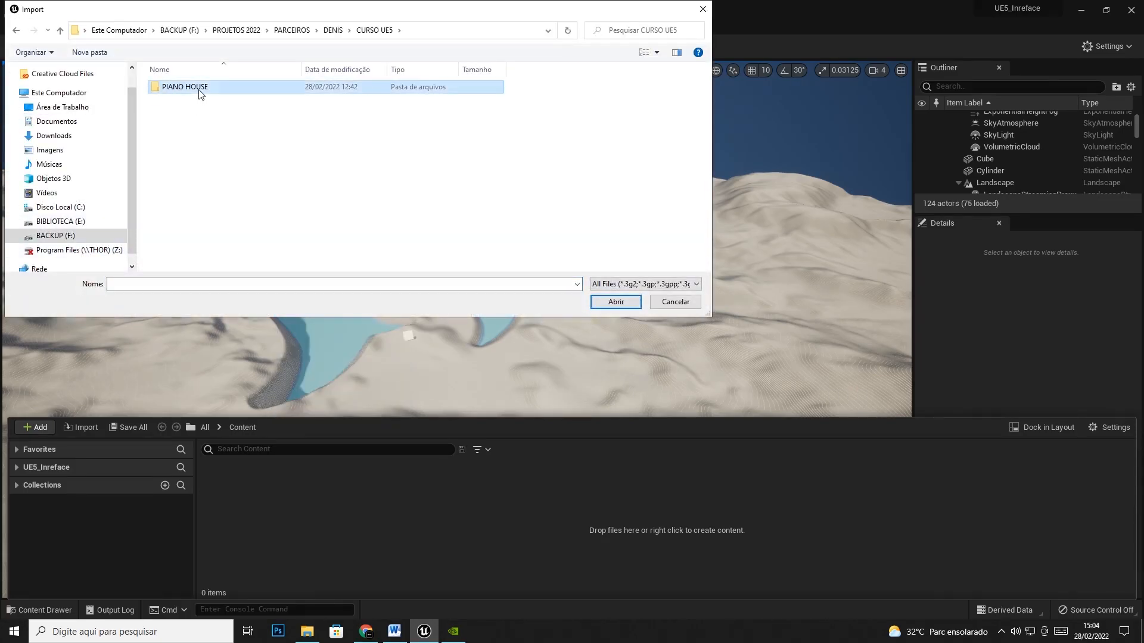
pyautogui.doubleClick(168, 87)
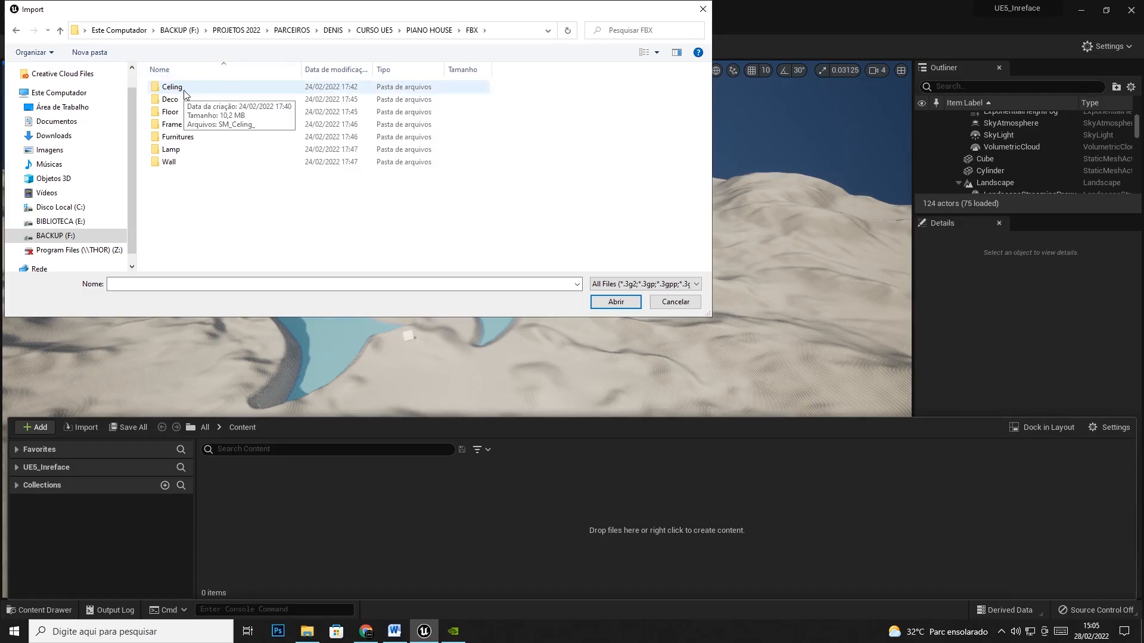
# Choose the SM_Celing_ FBX file in the Celing folder and load it for import
pyautogui.click(170, 137)
pyautogui.press('Down')
pyautogui.press('Down')
pyautogui.click(173, 89)
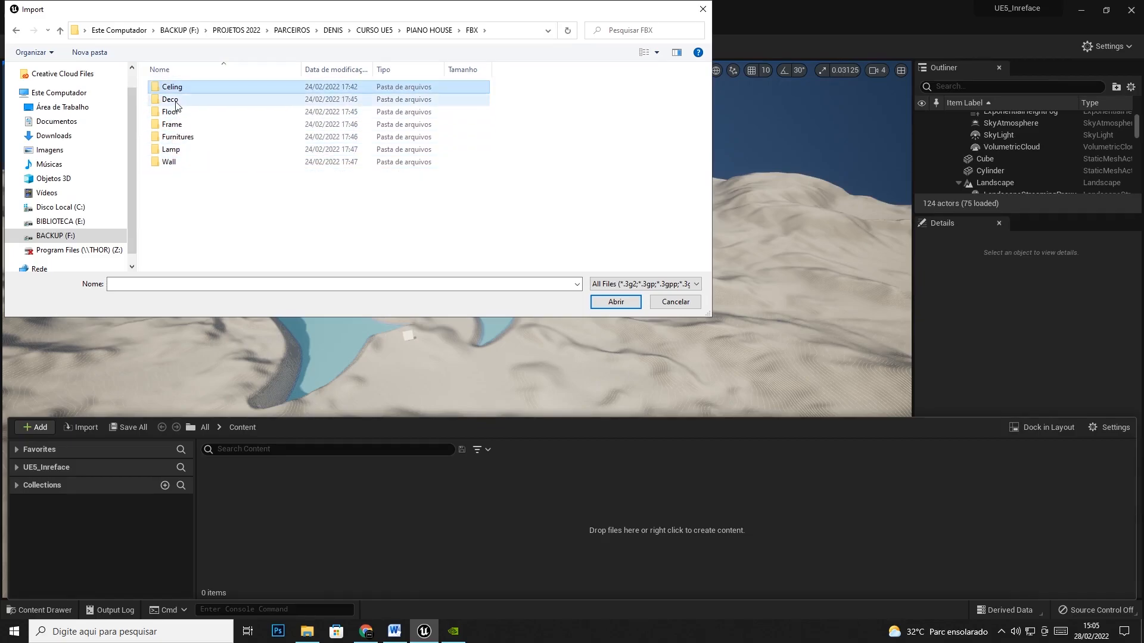
pyautogui.click(176, 137)
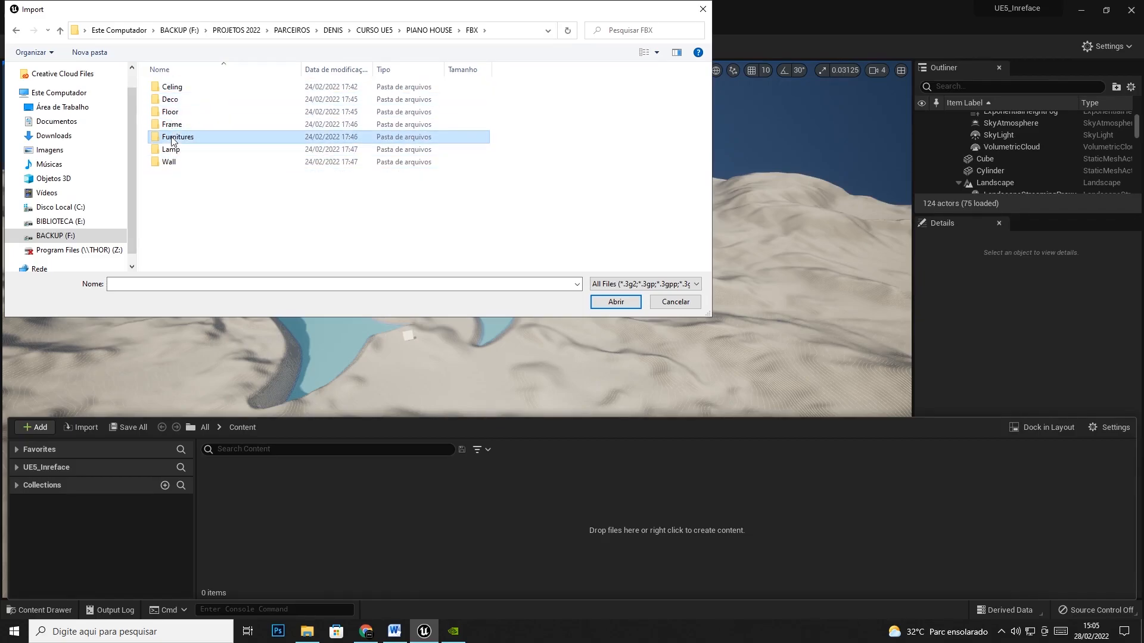
pyautogui.doubleClick(173, 87)
pyautogui.click(191, 88)
pyautogui.click(607, 302)
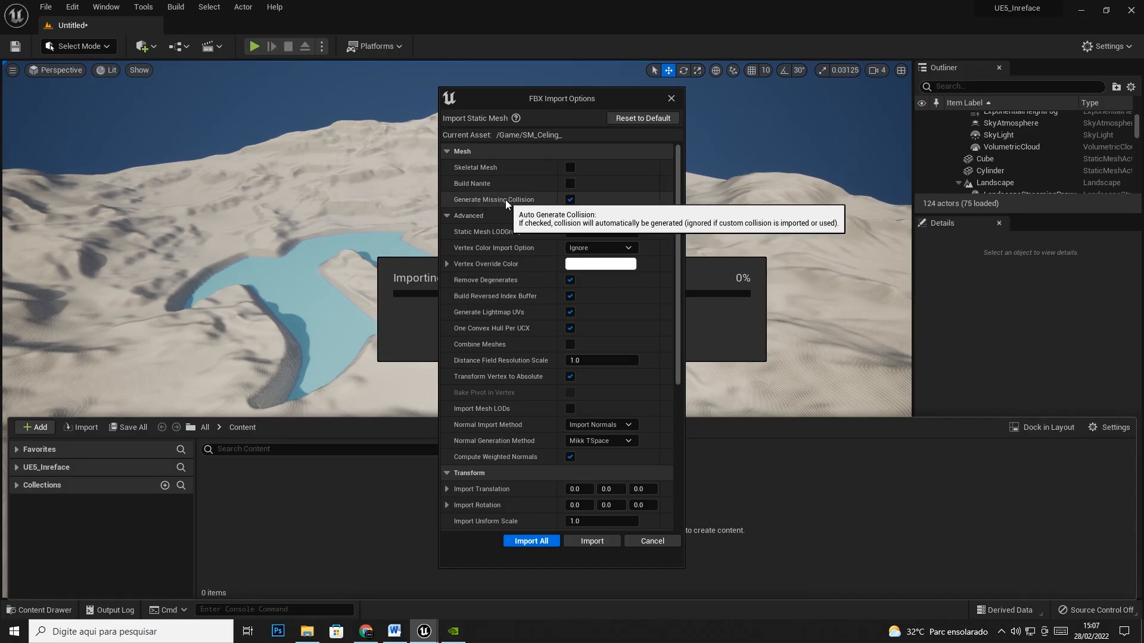
# Disable Generate Missing Collision and Generate Lightmap UVs in the FBX import options, keeping the advanced mesh options expanded
pyautogui.click(570, 202)
pyautogui.click(570, 201)
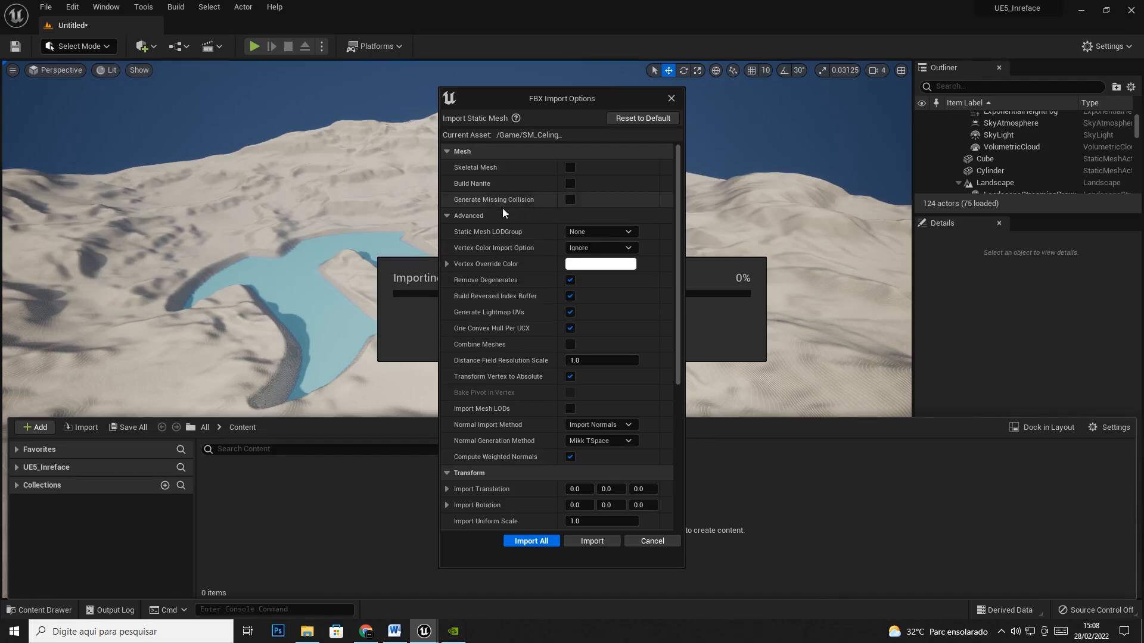
pyautogui.click(448, 216)
pyautogui.click(448, 216)
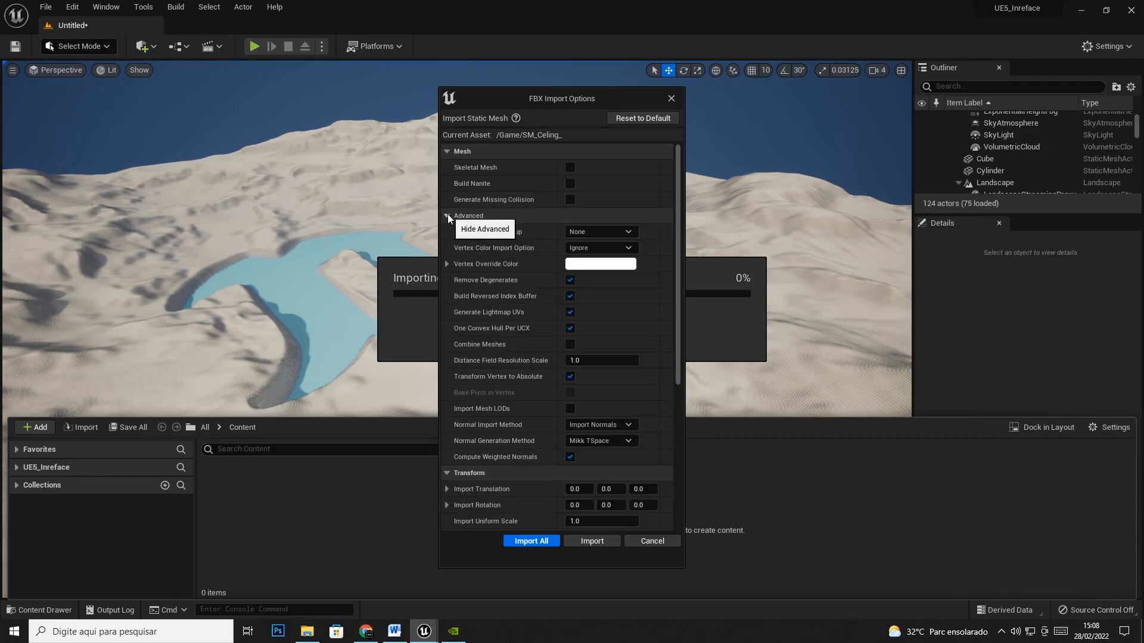
pyautogui.click(447, 215)
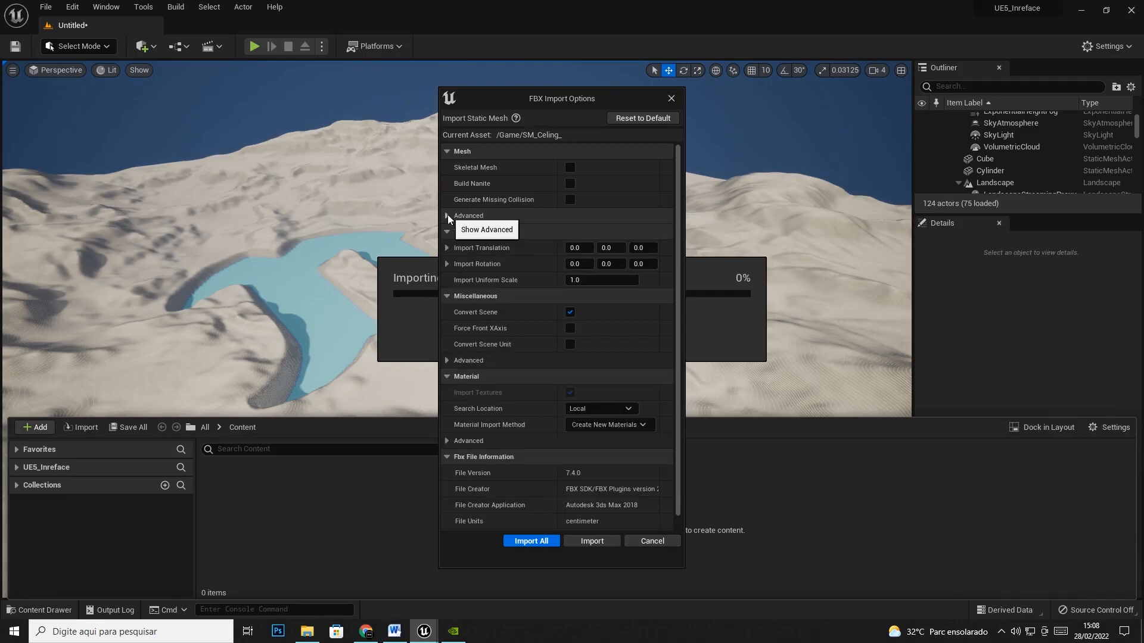
pyautogui.click(446, 215)
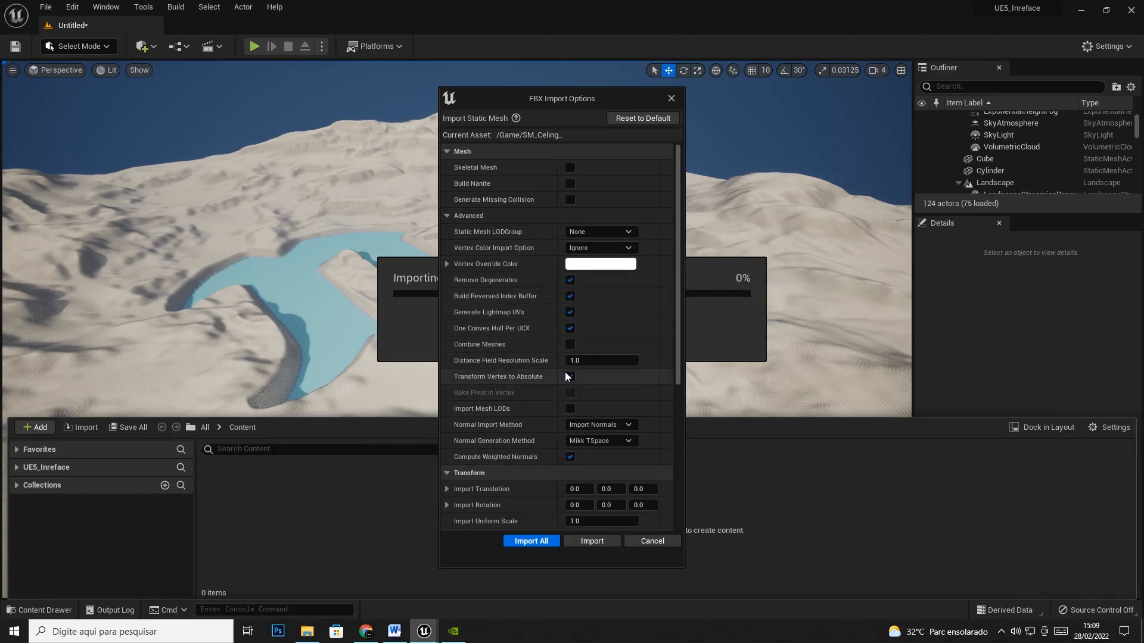
pyautogui.click(565, 312)
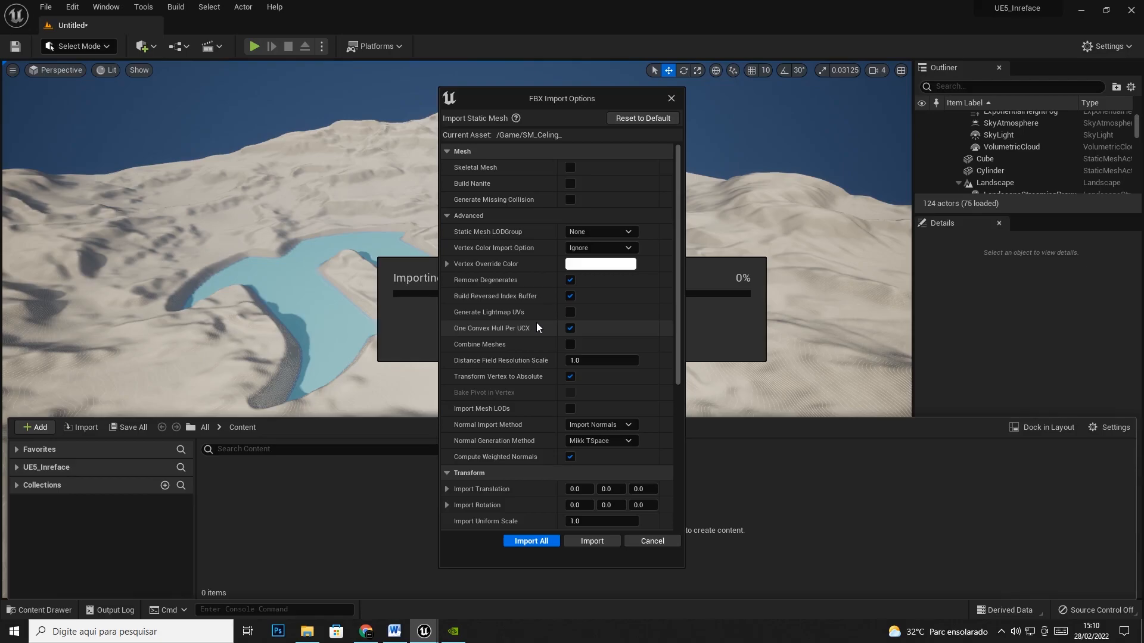
pyautogui.click(570, 312)
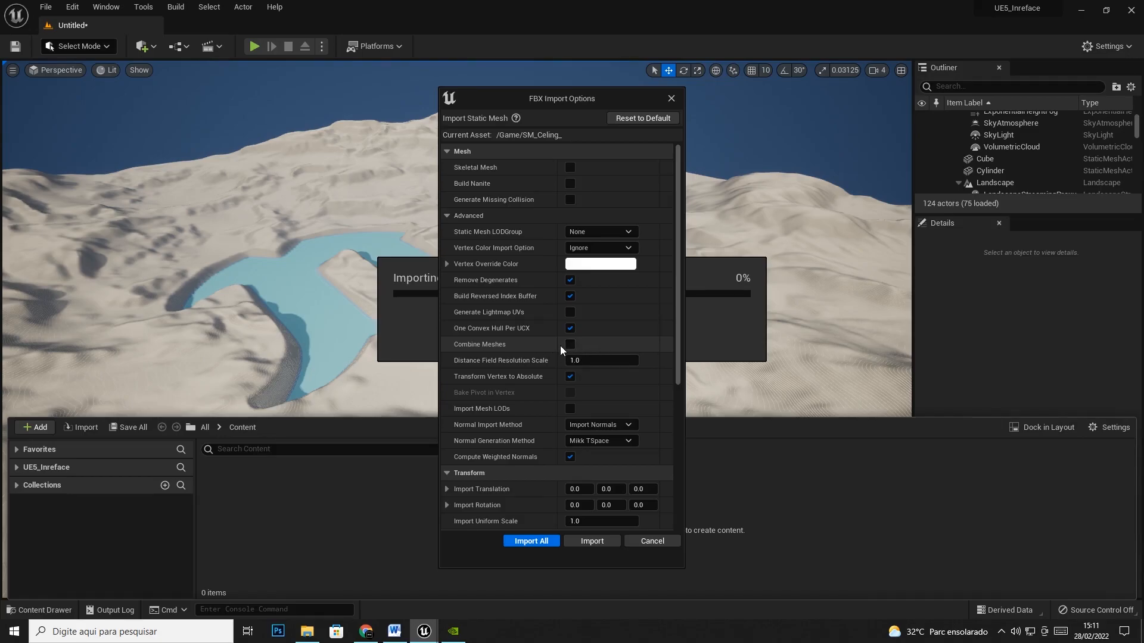
# Review the remaining FBX options, keep Build Nanite off, and import everything from SM_Celing_
pyautogui.scroll(-5, 560, 347)
pyautogui.scroll(-5, 560, 355)
pyautogui.scroll(9, 560, 356)
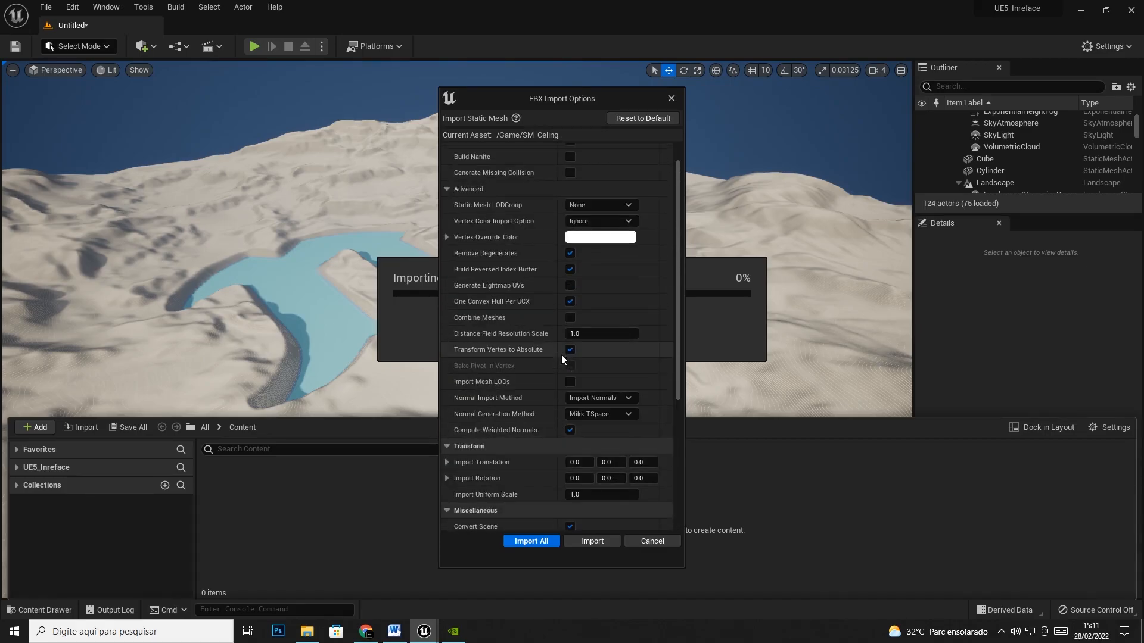
pyautogui.scroll(1, 561, 355)
pyautogui.click(574, 184)
pyautogui.click(570, 184)
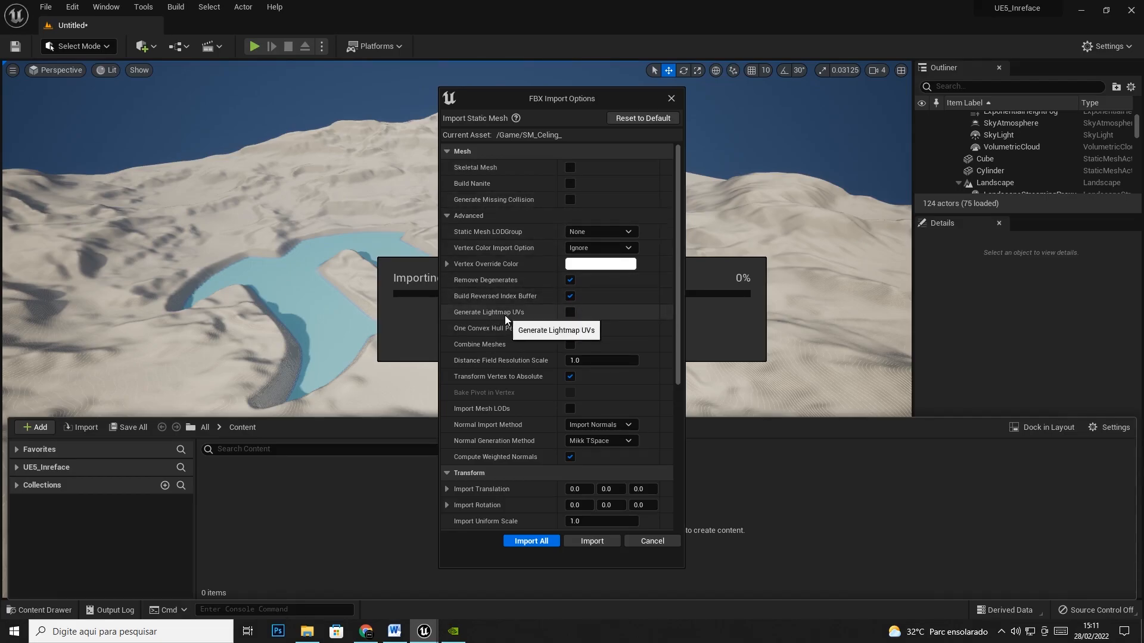
pyautogui.click(526, 543)
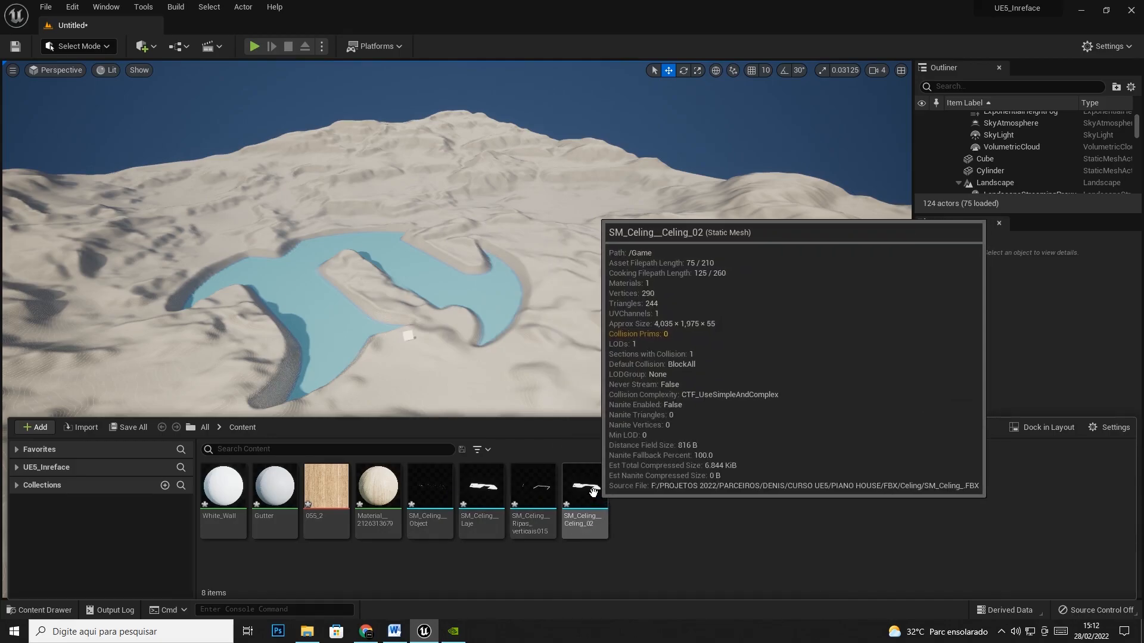
# Examine the imported SM_Celing_ static meshes and the Gutter and White_Wall materials in the Content folder
pyautogui.click(587, 497)
pyautogui.click(533, 498)
pyautogui.click(470, 505)
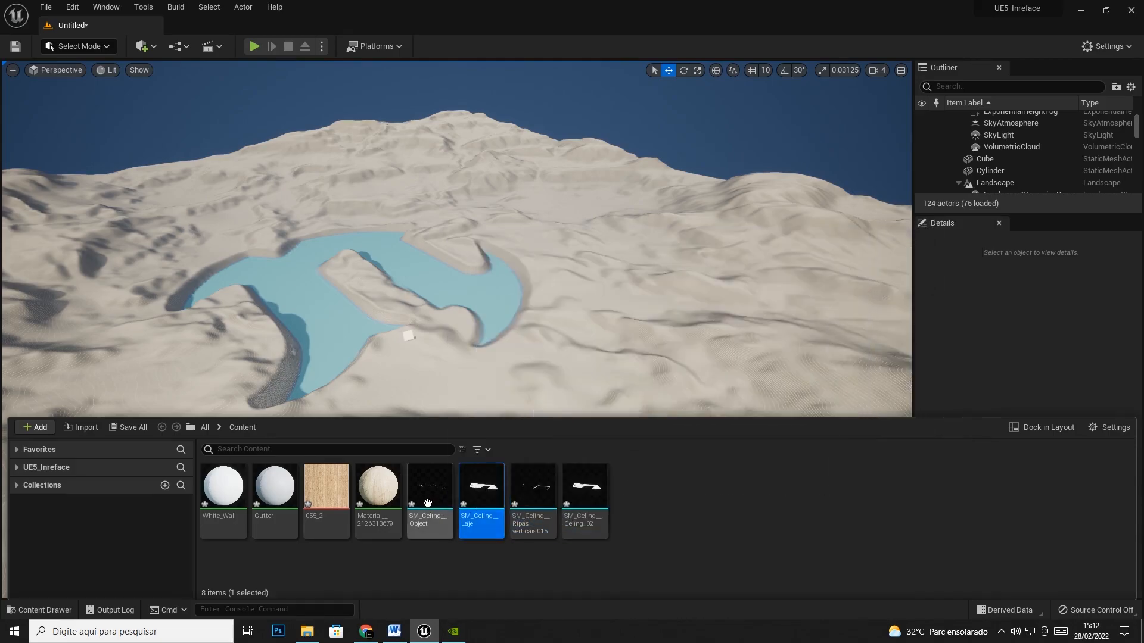
pyautogui.click(429, 504)
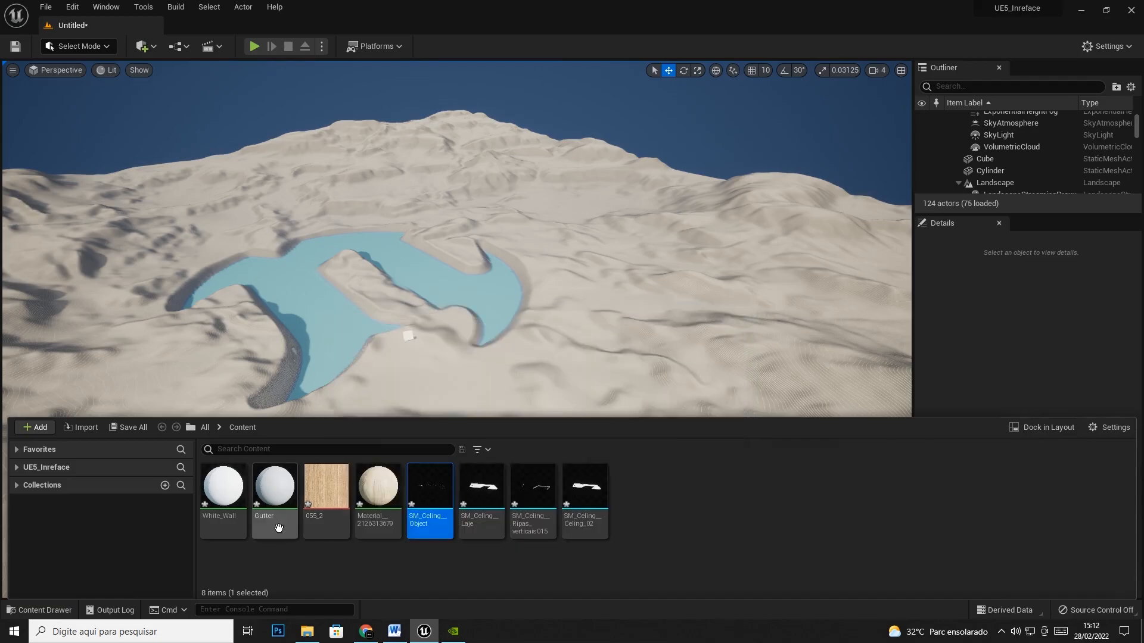
pyautogui.click(275, 494)
pyautogui.click(215, 517)
pyautogui.click(275, 517)
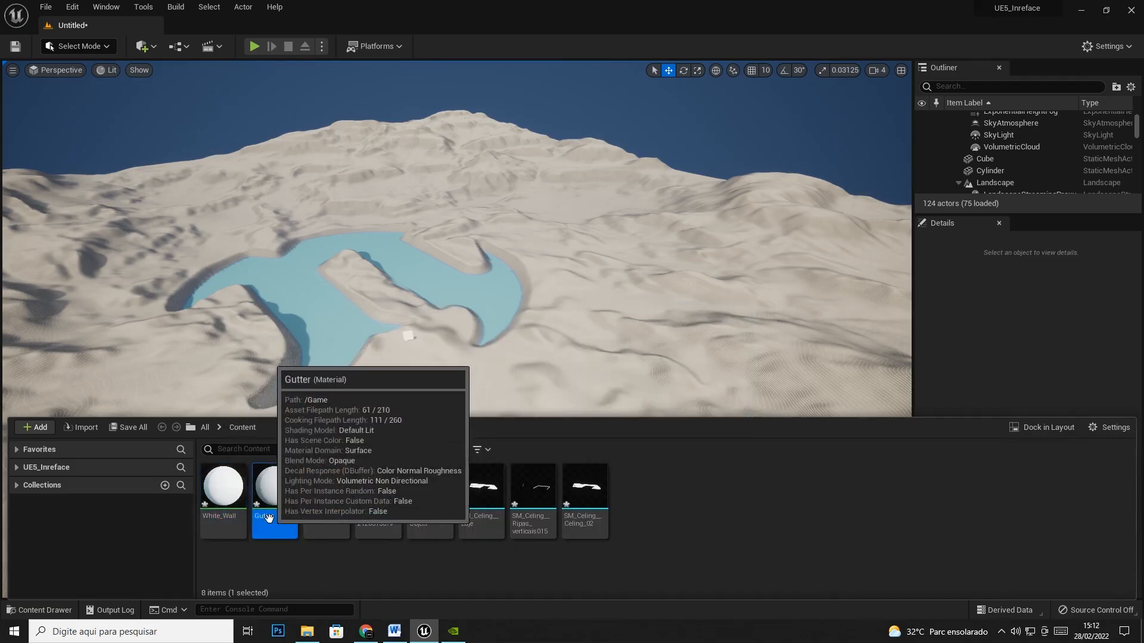
pyautogui.click(224, 518)
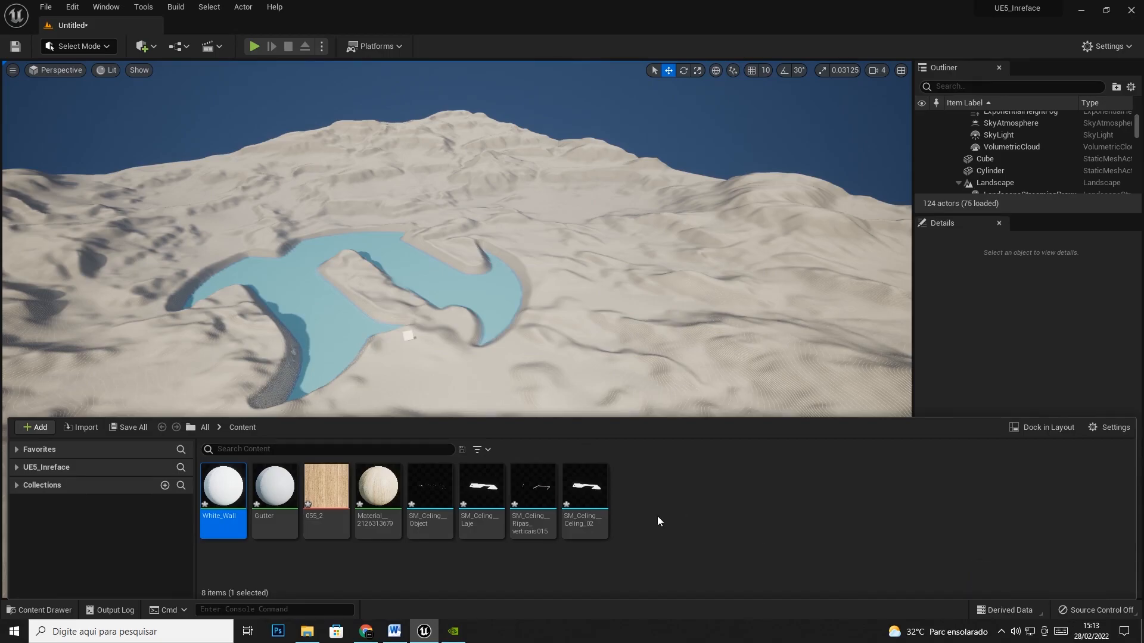
# Create a new folder named PIANO_HOUSE in the Content folder
pyautogui.rightClick(674, 512)
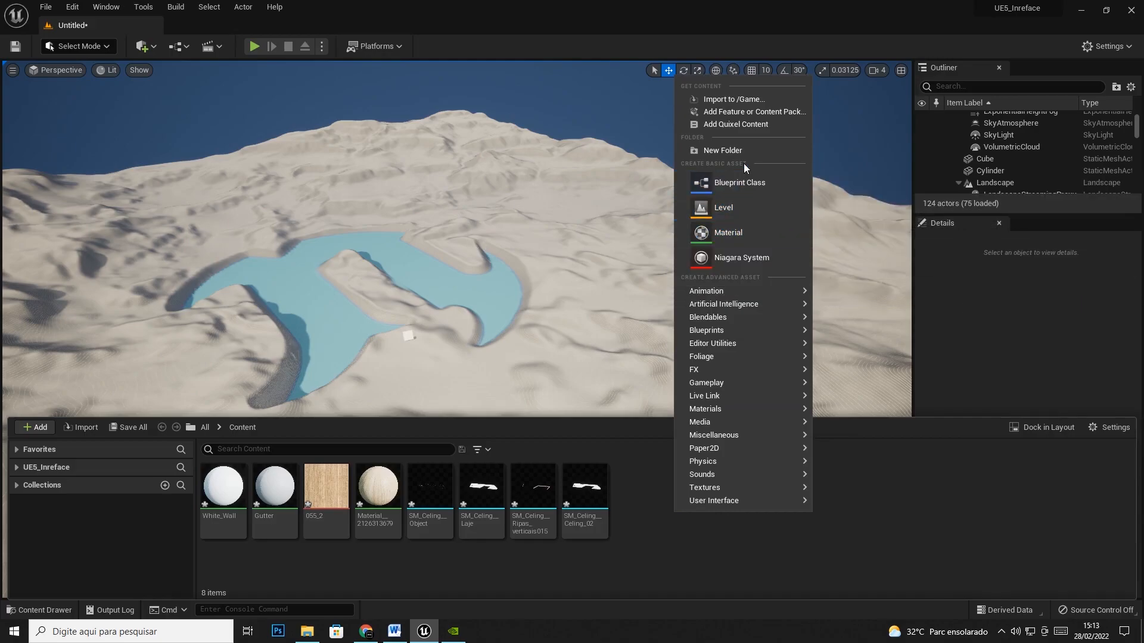
pyautogui.click(722, 150)
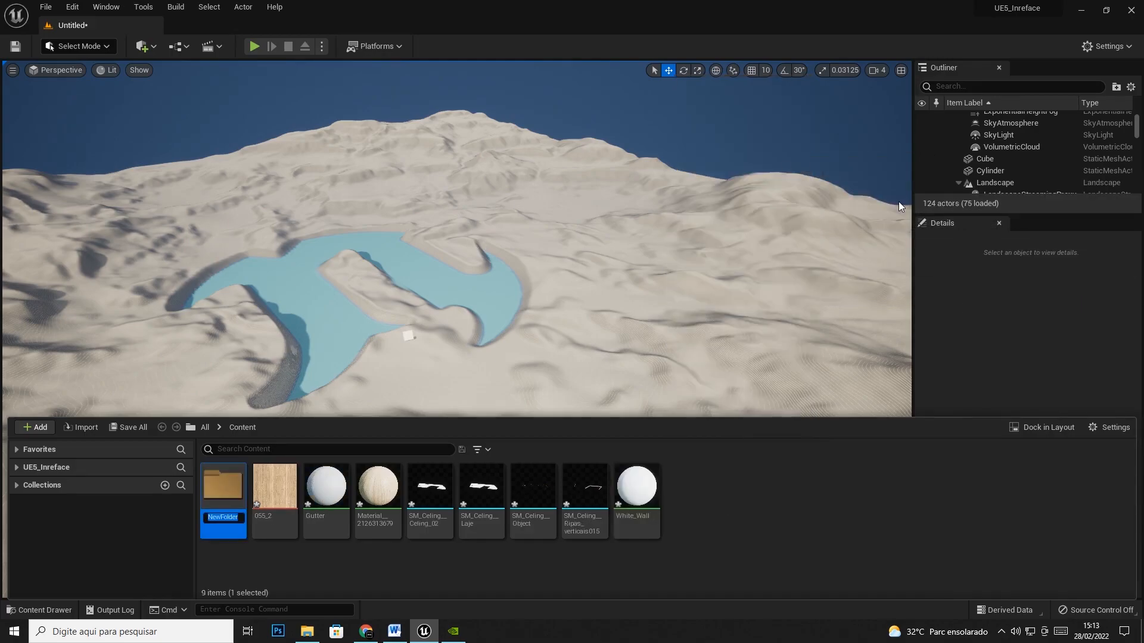
pyautogui.write('HOUSE')
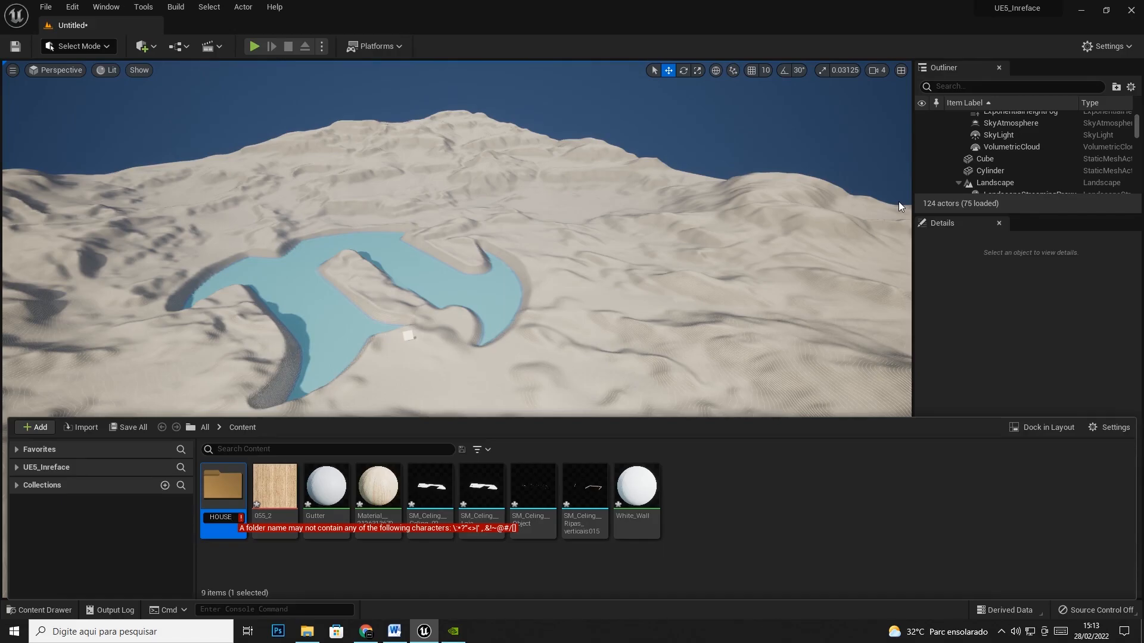
pyautogui.press('Left')
pyautogui.press('Left')
pyautogui.press('Left')
pyautogui.write('NO')
pyautogui.press('BackSpace')
pyautogui.write('_')
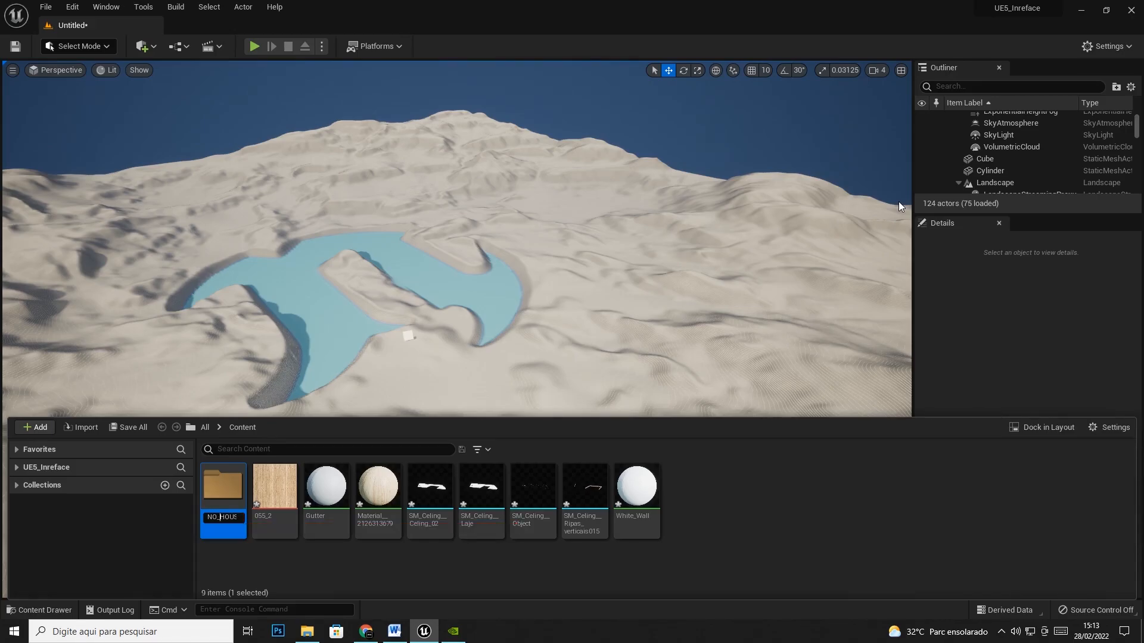
pyautogui.press('Return')
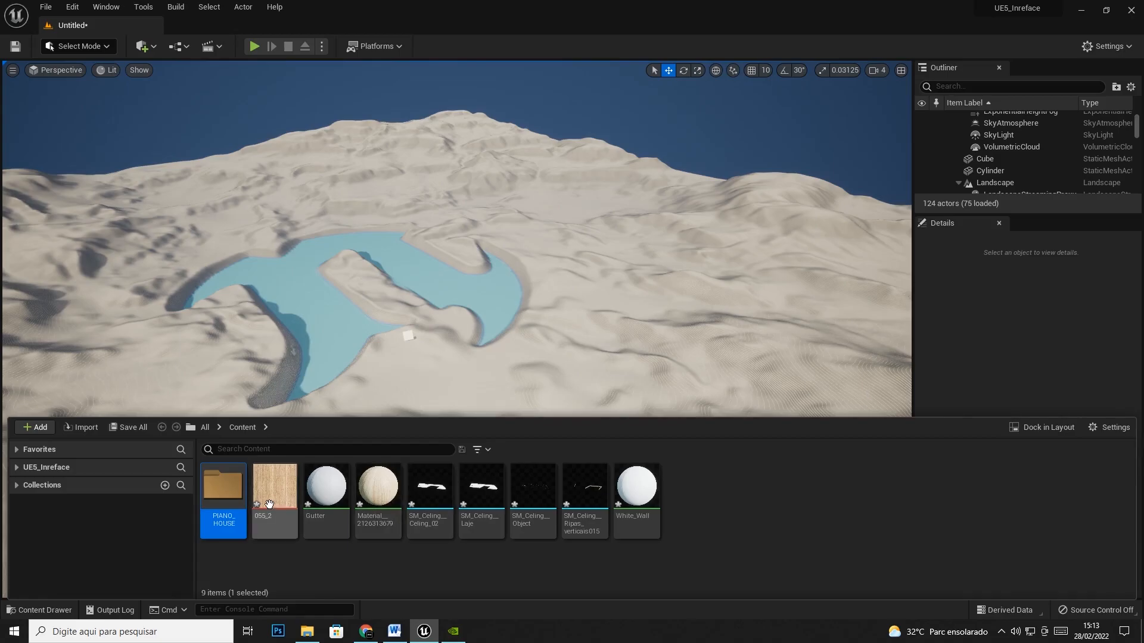
# Open the PIANO_HOUSE folder and expand the UE5_Inreface folder tree
pyautogui.doubleClick(232, 498)
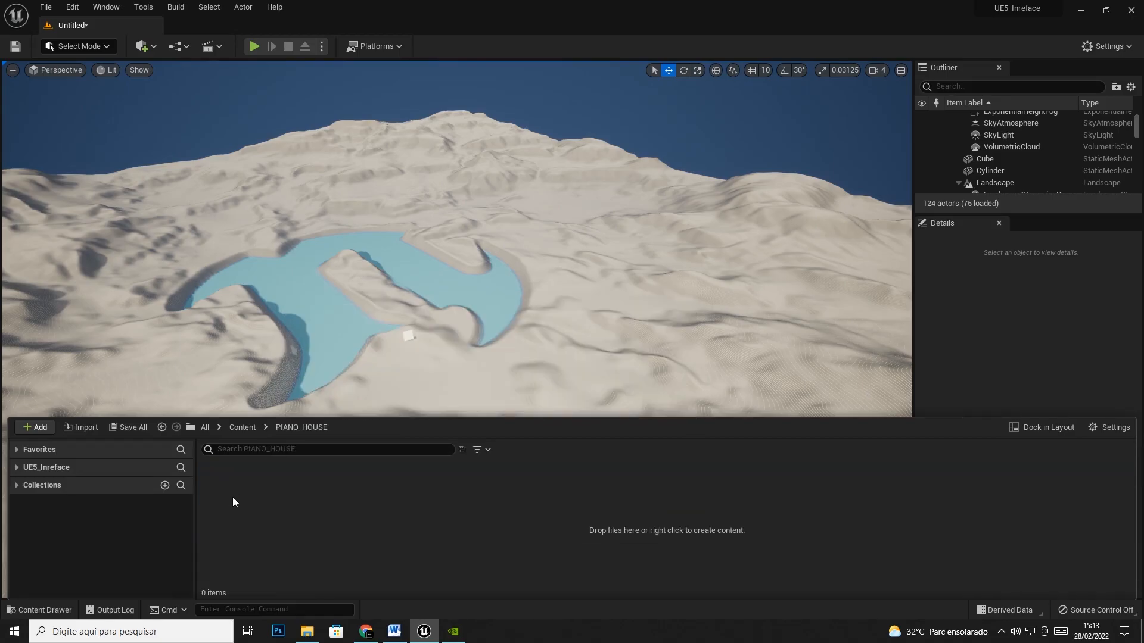
pyautogui.click(16, 467)
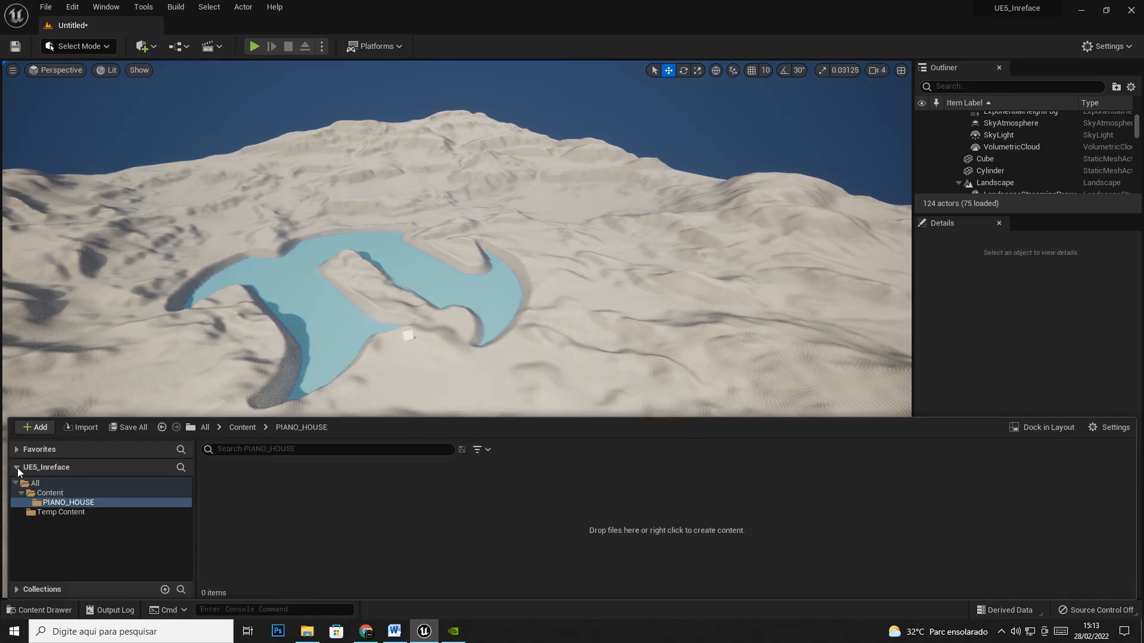
# Create a folder named GEOMETRIES inside PIANO_HOUSE and expand PIANO_HOUSE in the folder tree
pyautogui.rightClick(238, 480)
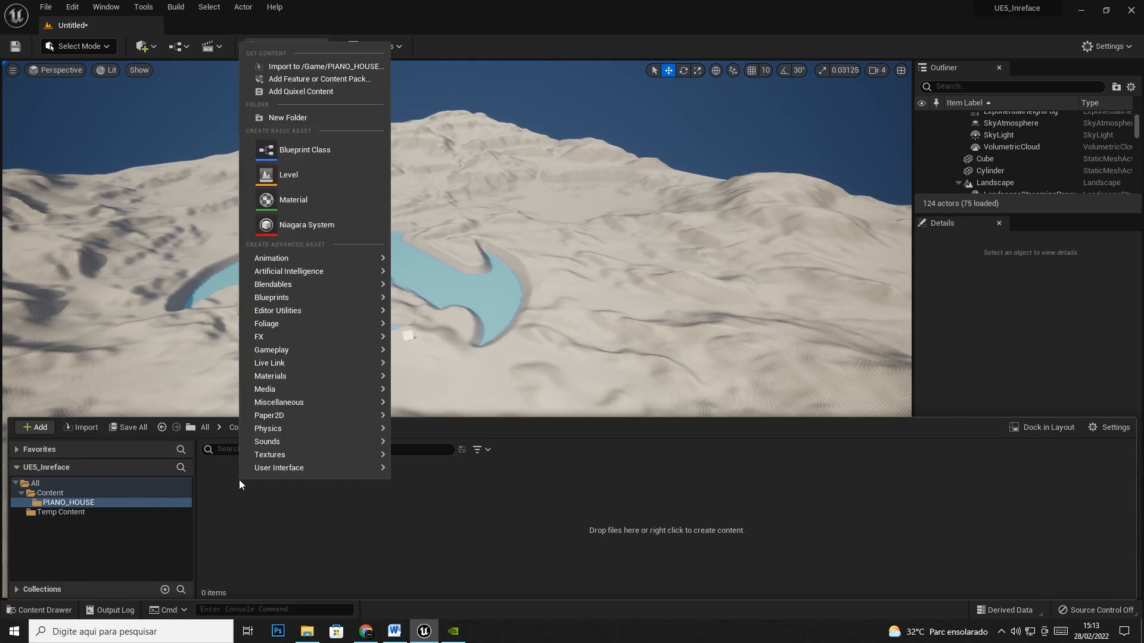
pyautogui.click(305, 118)
pyautogui.write('GEOMETRIES')
pyautogui.press('Return')
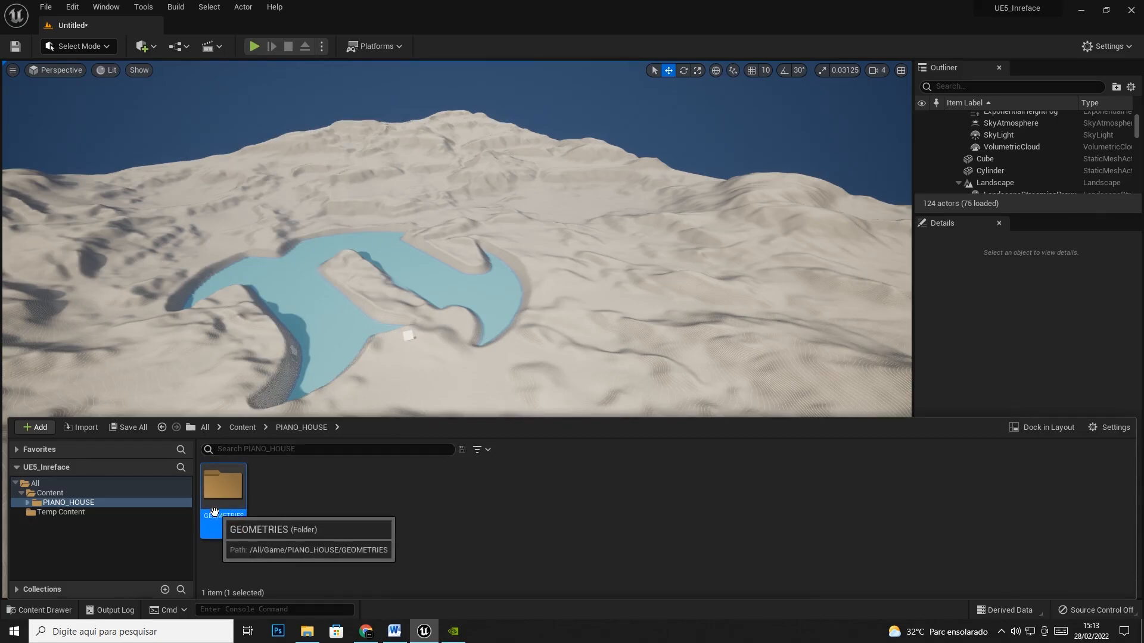
pyautogui.click(27, 502)
# Move the four SM_Celing_ static meshes from the Content folder into GEOMETRIES and open that folder
pyautogui.click(43, 494)
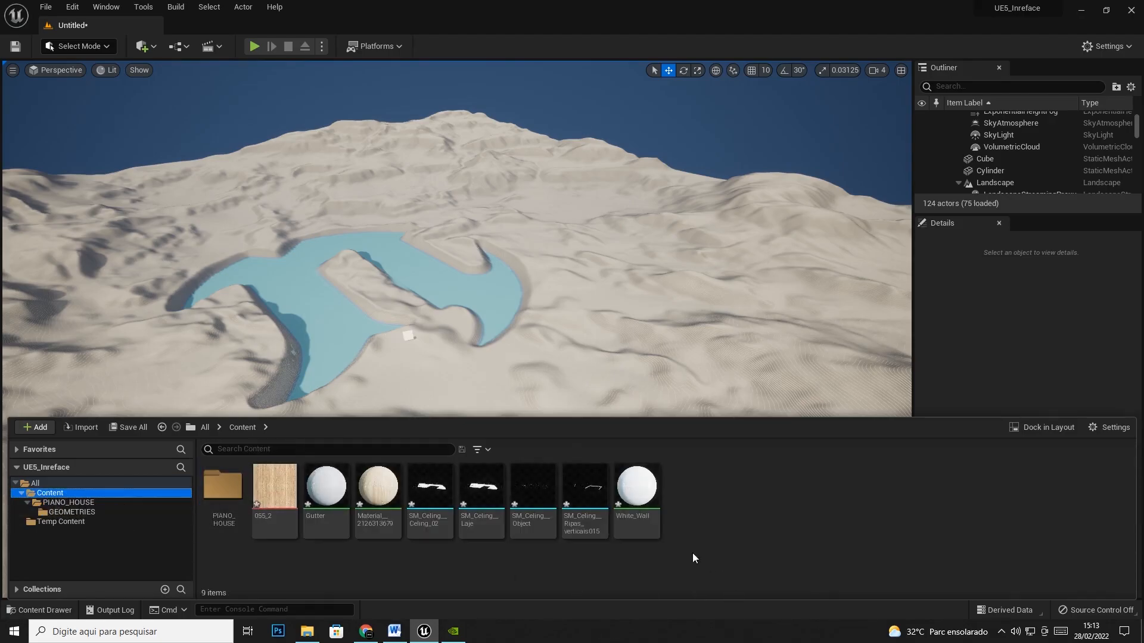
pyautogui.click(636, 497)
pyautogui.click(563, 517)
pyautogui.press('Left')
pyautogui.press('Left')
pyautogui.press('Left')
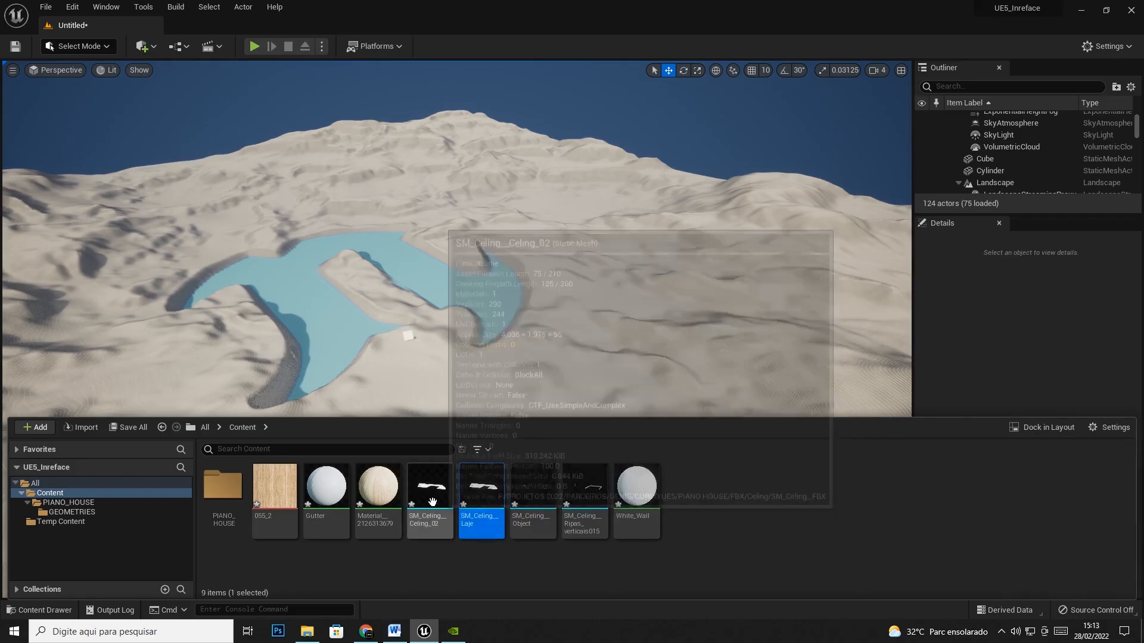
pyautogui.moveTo(417, 520)
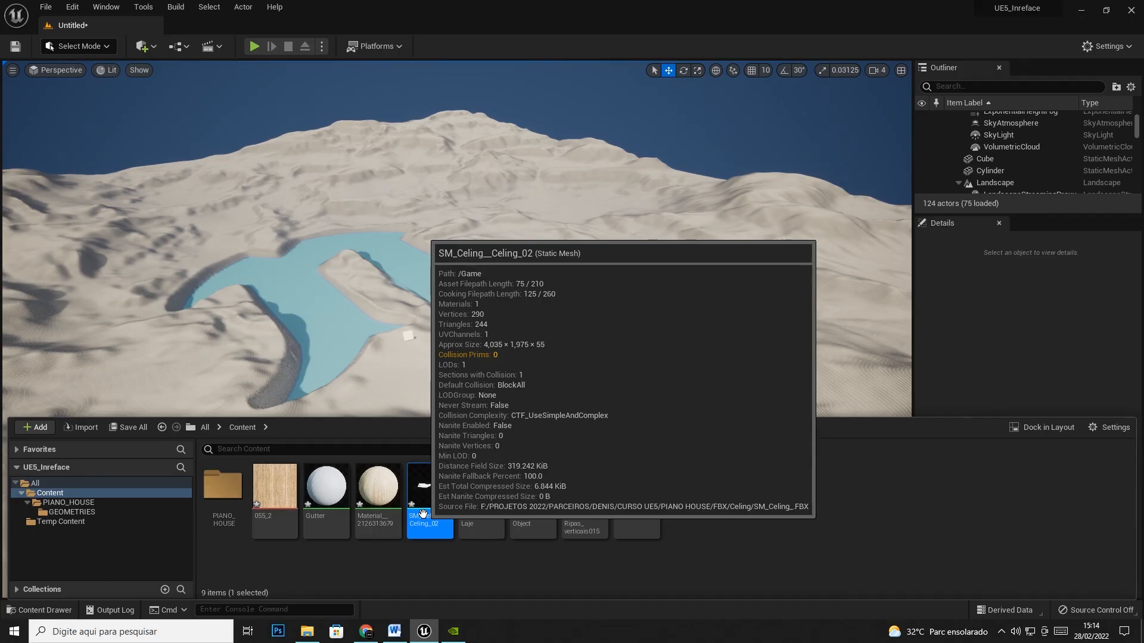
pyautogui.moveTo(290, 498)
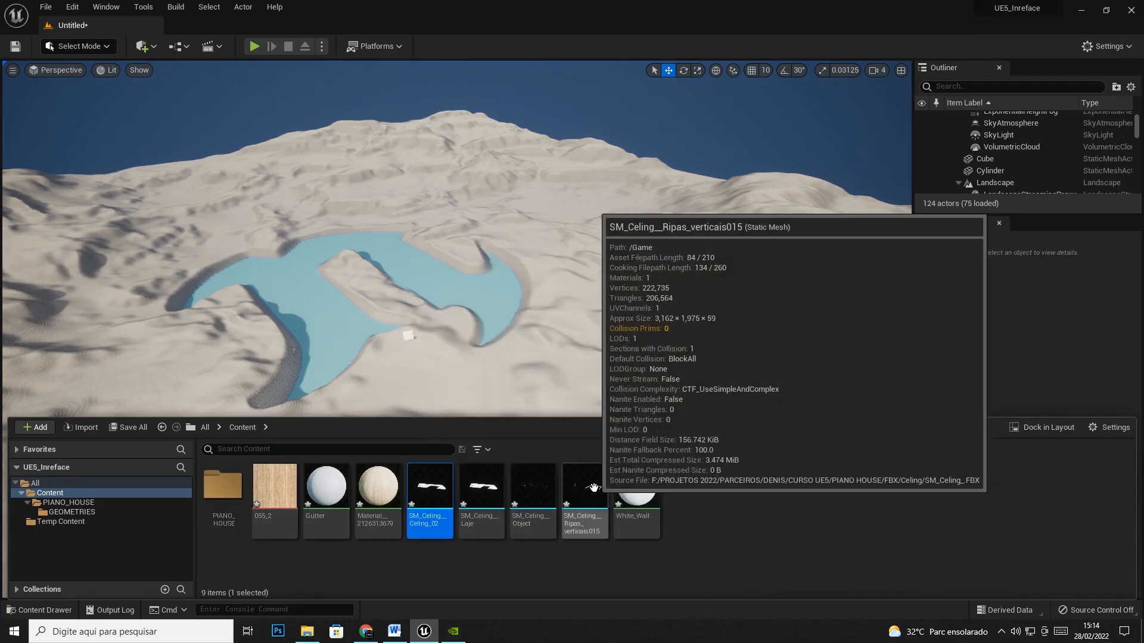
pyautogui.keyDown('shift'); pyautogui.click(593, 487); pyautogui.keyUp('shift')
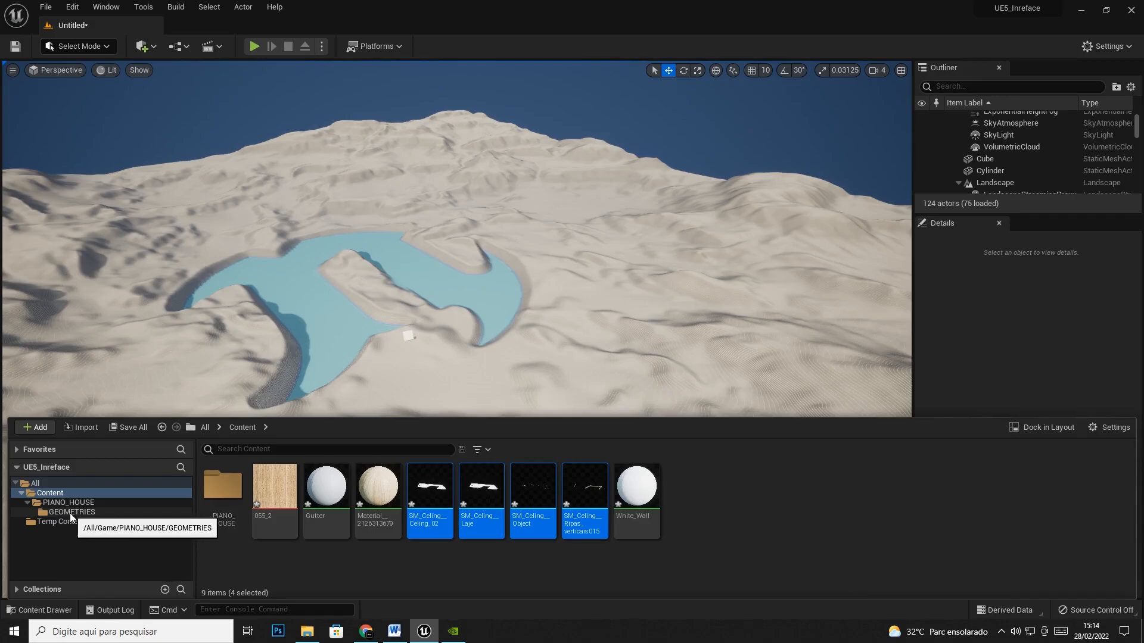
pyautogui.moveTo(418, 494); pyautogui.dragTo(75, 512)
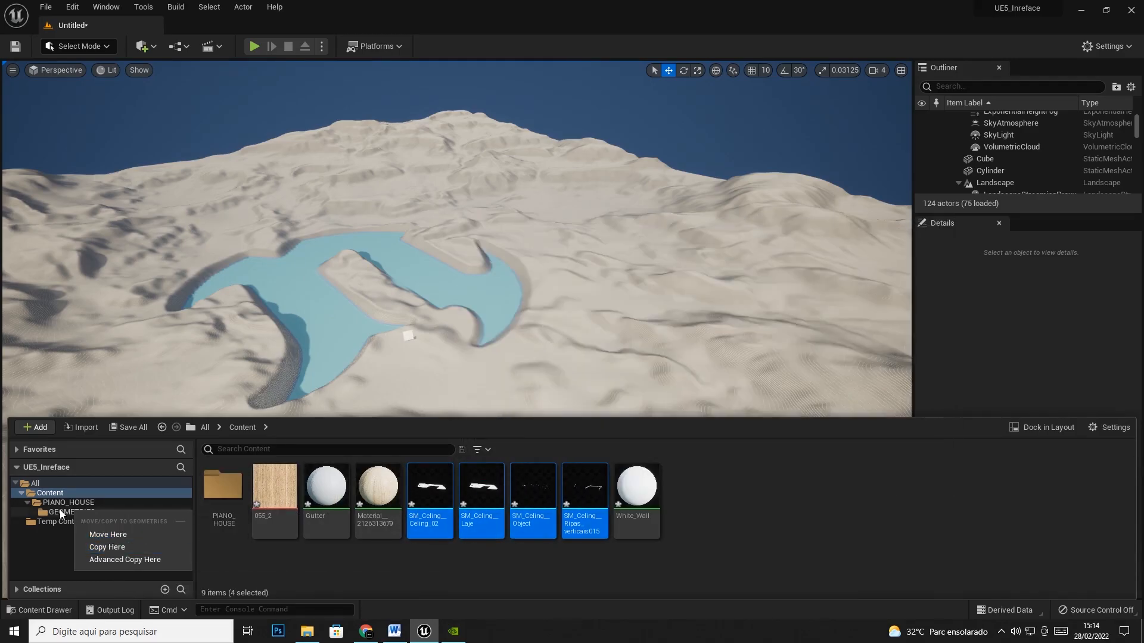
pyautogui.click(109, 532)
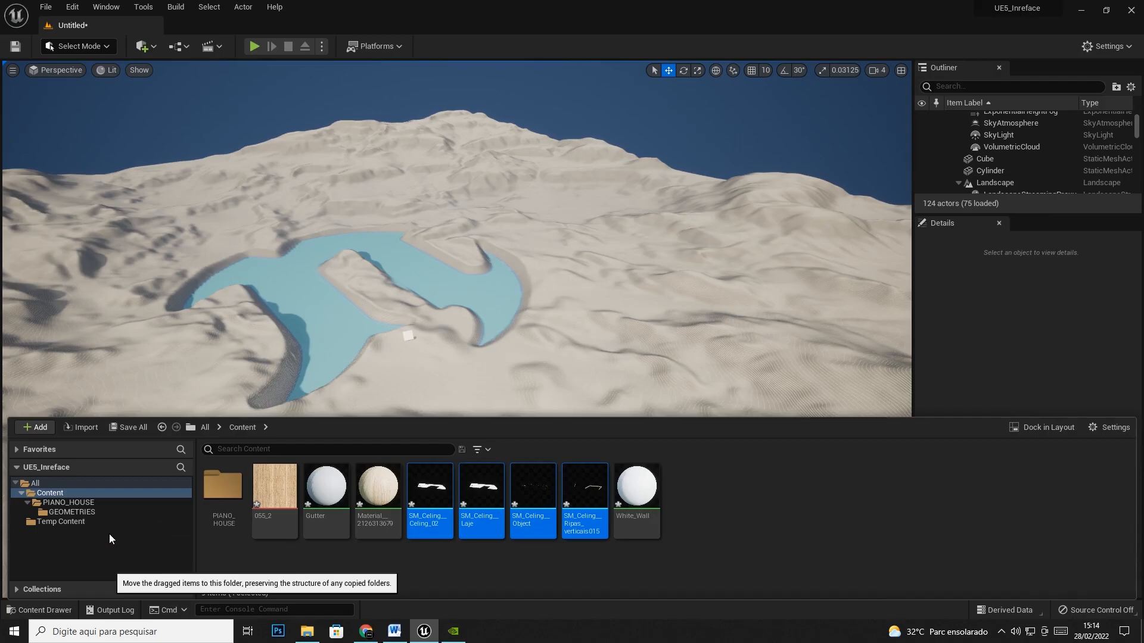
pyautogui.click(55, 511)
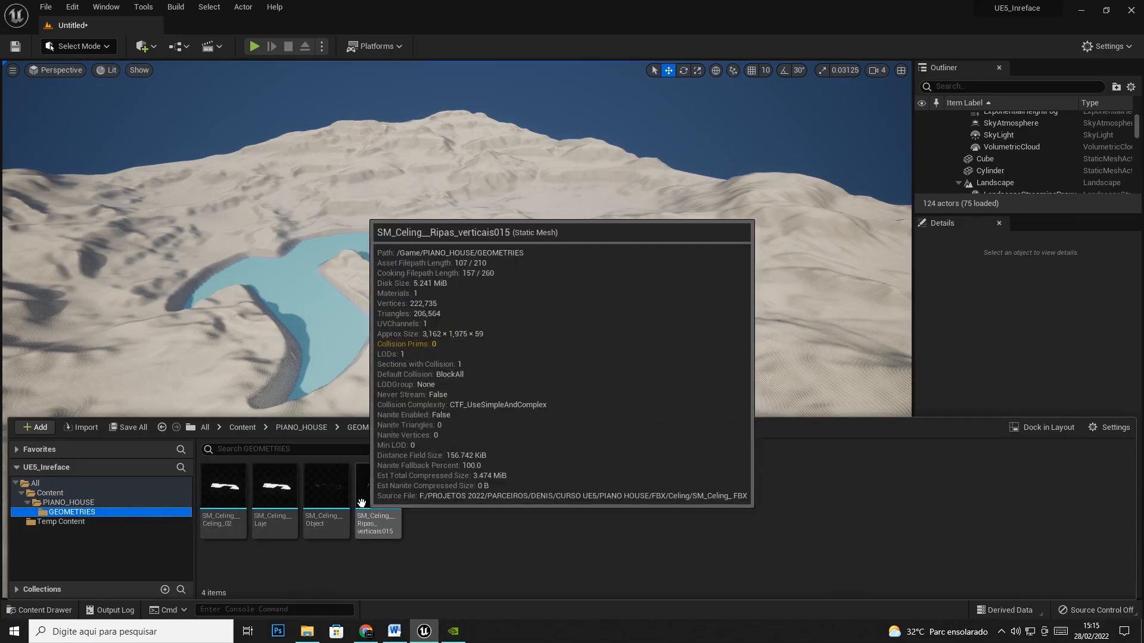
# Create a folder named TEXTURES inside PIANO_HOUSE
pyautogui.click(51, 502)
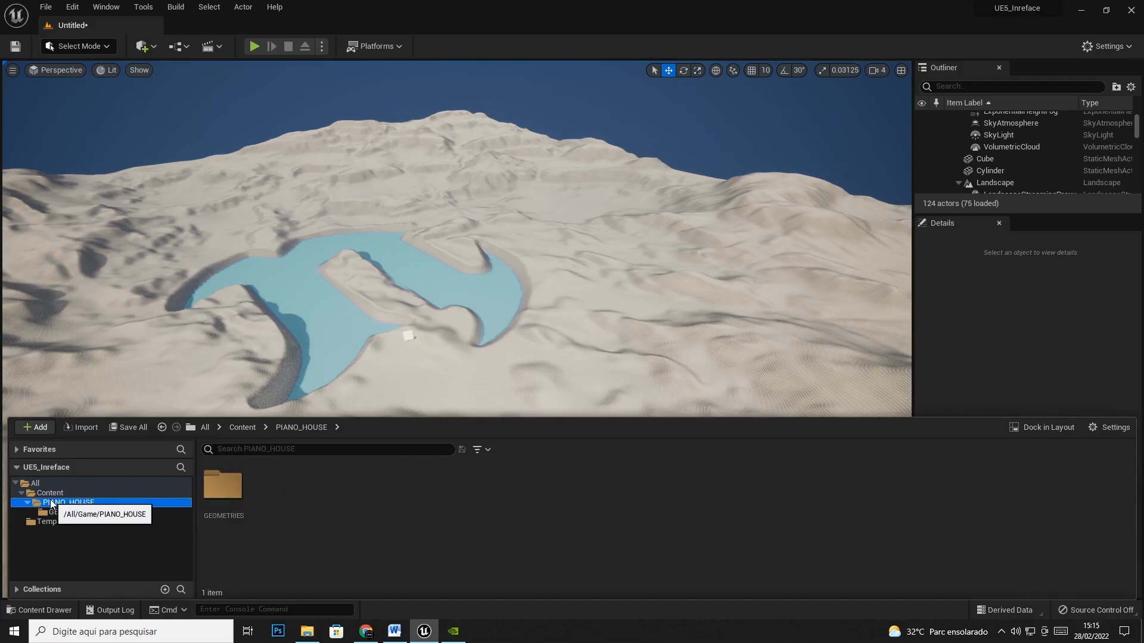
pyautogui.click(43, 493)
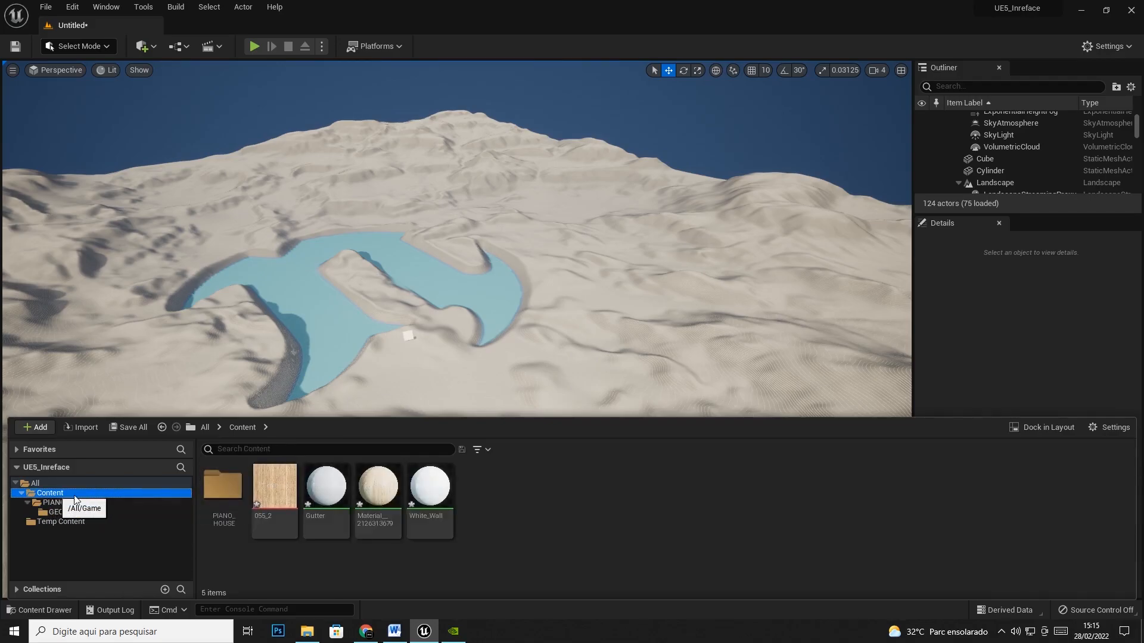
pyautogui.doubleClick(223, 487)
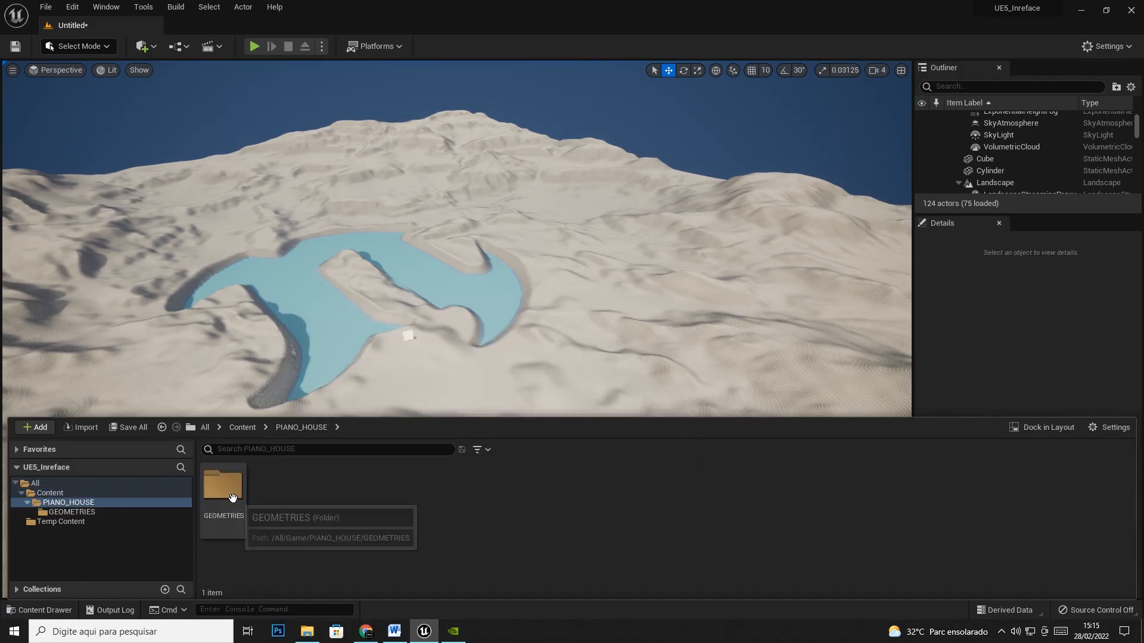
pyautogui.rightClick(302, 494)
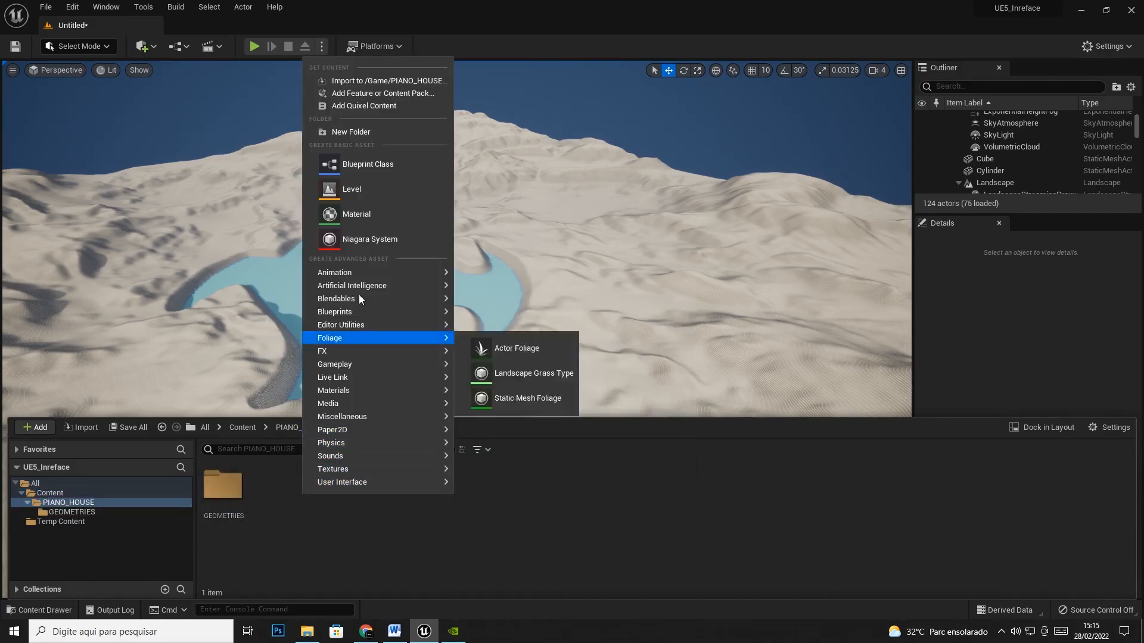
pyautogui.click(376, 130)
pyautogui.write('TEXTURES')
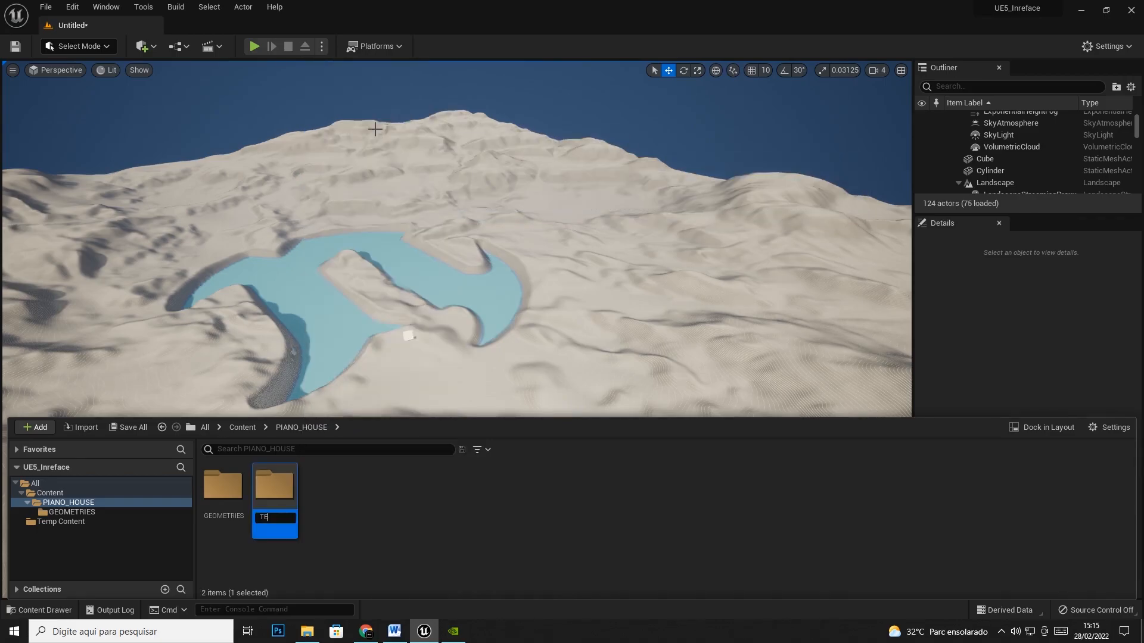
pyautogui.press('Return')
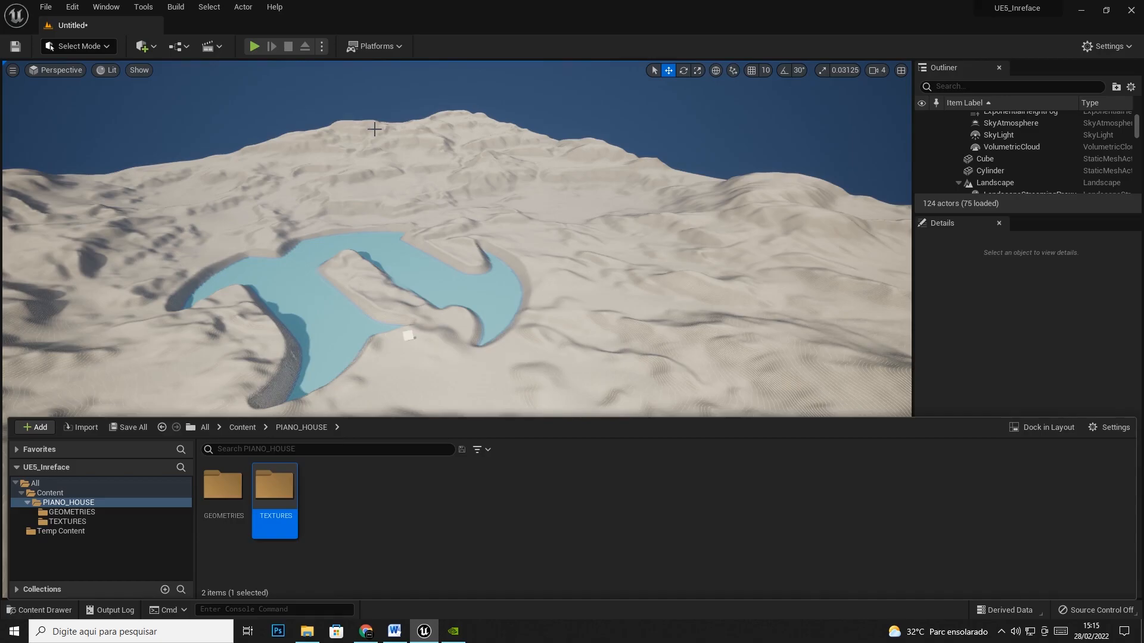
# Move the wood texture 055_2 from the Content folder into the TEXTURES folder
pyautogui.click(87, 493)
pyautogui.moveTo(272, 494); pyautogui.dragTo(71, 523)
pyautogui.click(106, 546)
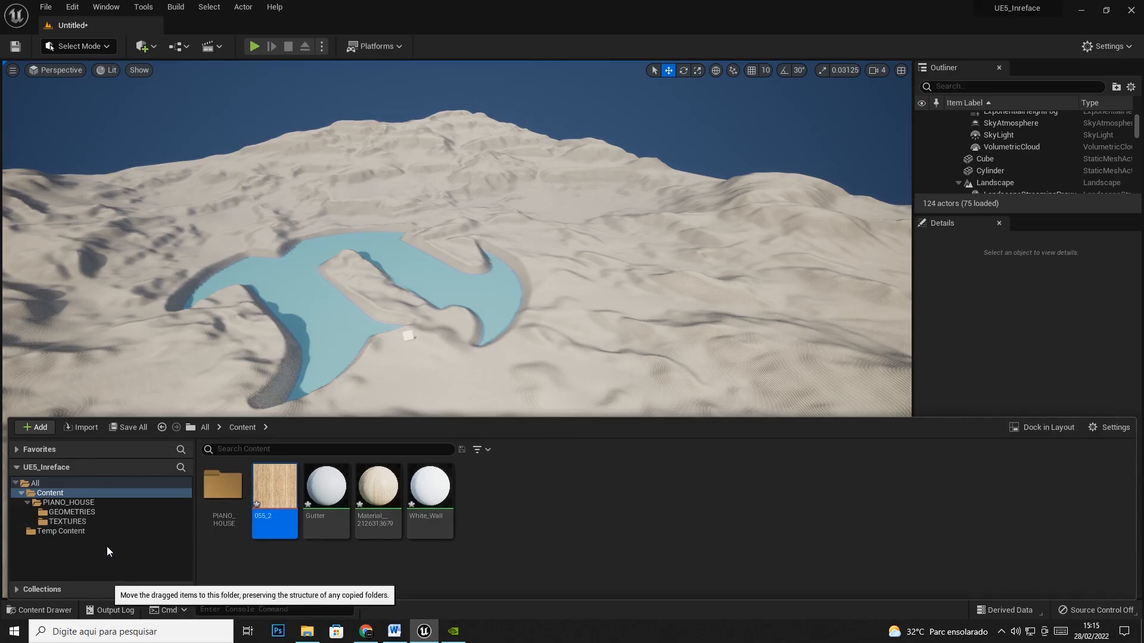
# Create a folder named MATERIALS inside PIANO_HOUSE
pyautogui.click(69, 503)
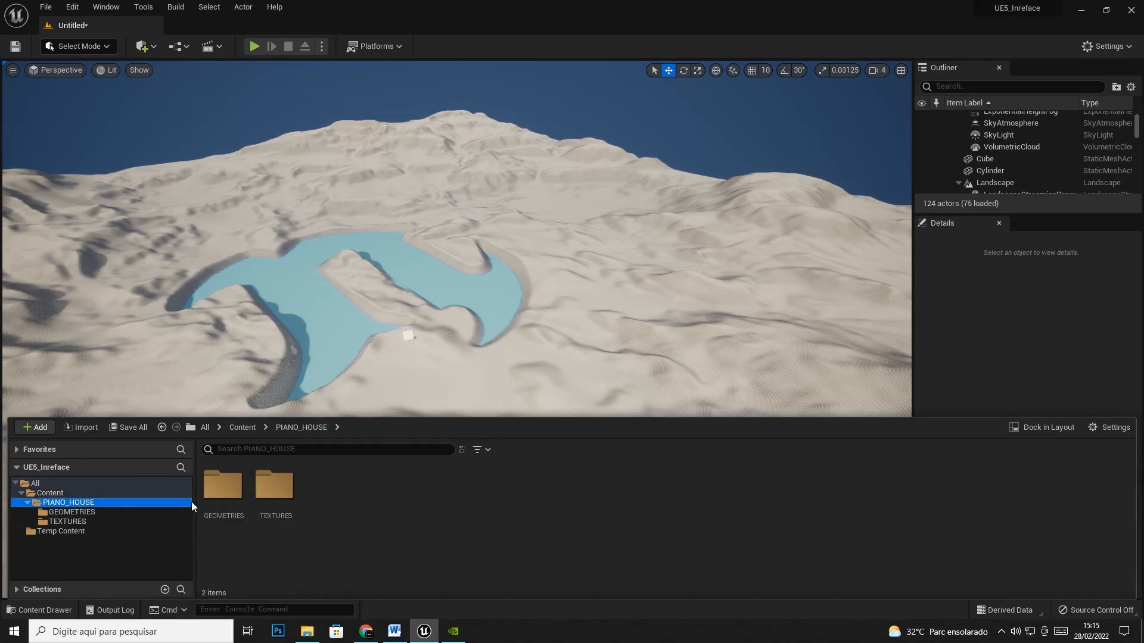
pyautogui.rightClick(391, 488)
pyautogui.click(465, 130)
pyautogui.write('MATERIALS')
pyautogui.press('Return')
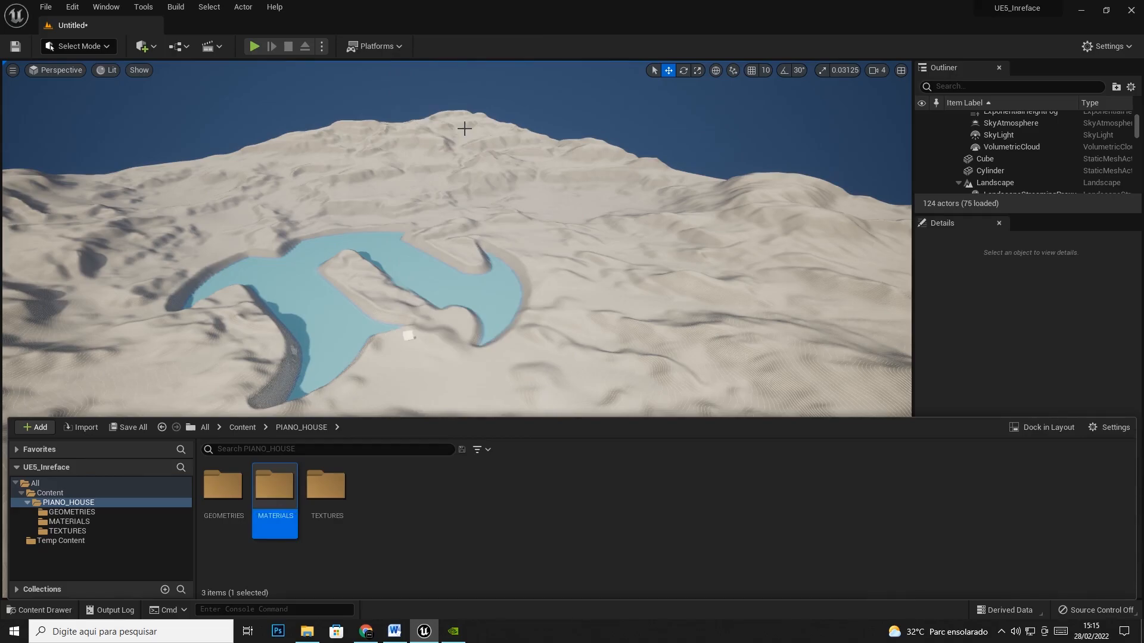
# Move the Gutter, White_Wall and wood materials from the Content folder into the MATERIALS folder
pyautogui.click(50, 492)
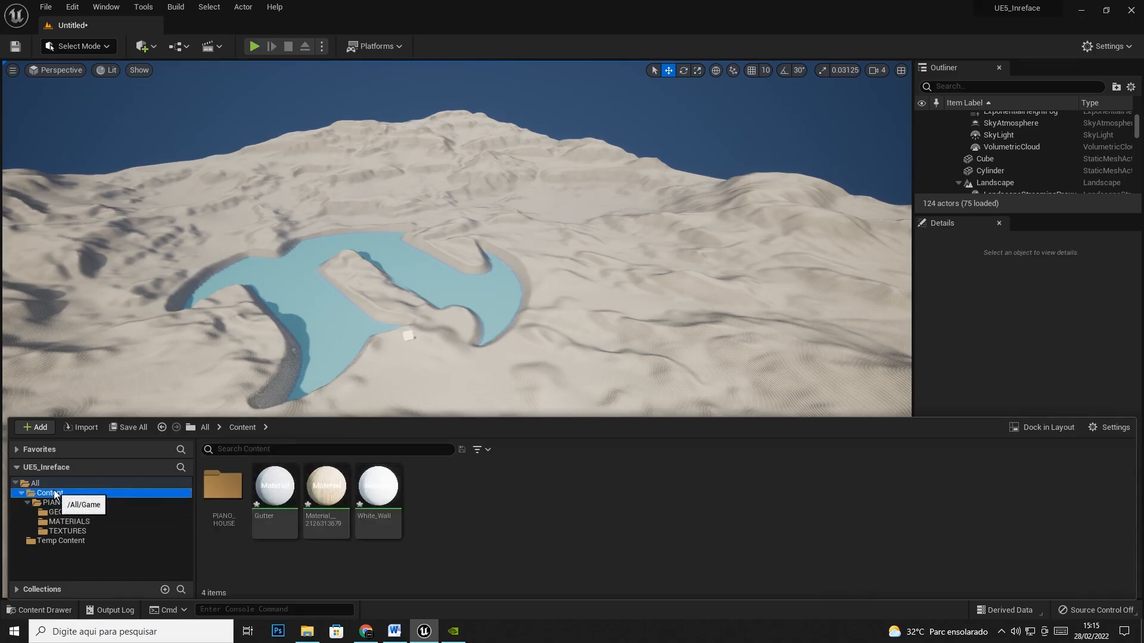
pyautogui.moveTo(200, 512); pyautogui.dragTo(381, 509)
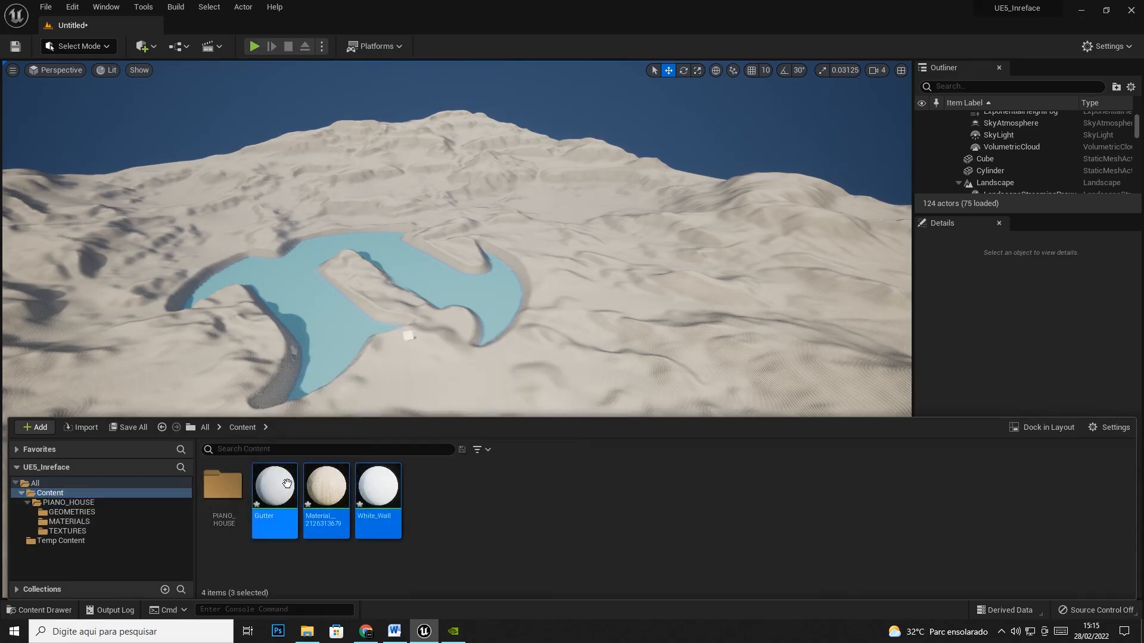
pyautogui.moveTo(291, 483); pyautogui.dragTo(68, 522)
pyautogui.click(110, 549)
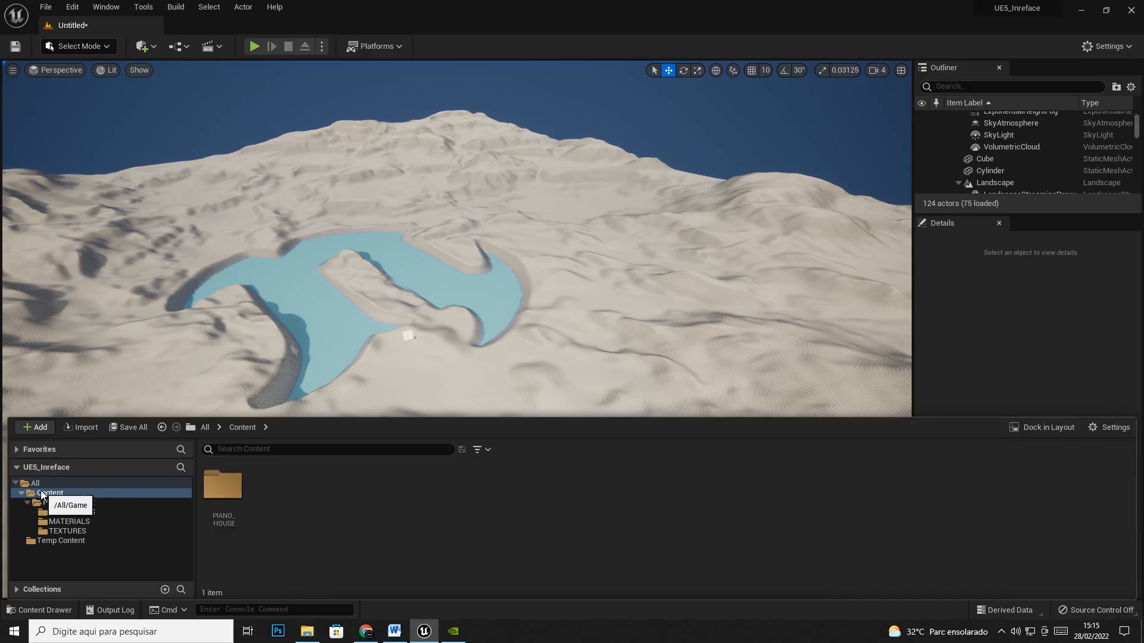
# Check the contents of the GEOMETRIES, MATERIALS and TEXTURES folders inside PIANO_HOUSE
pyautogui.doubleClick(244, 499)
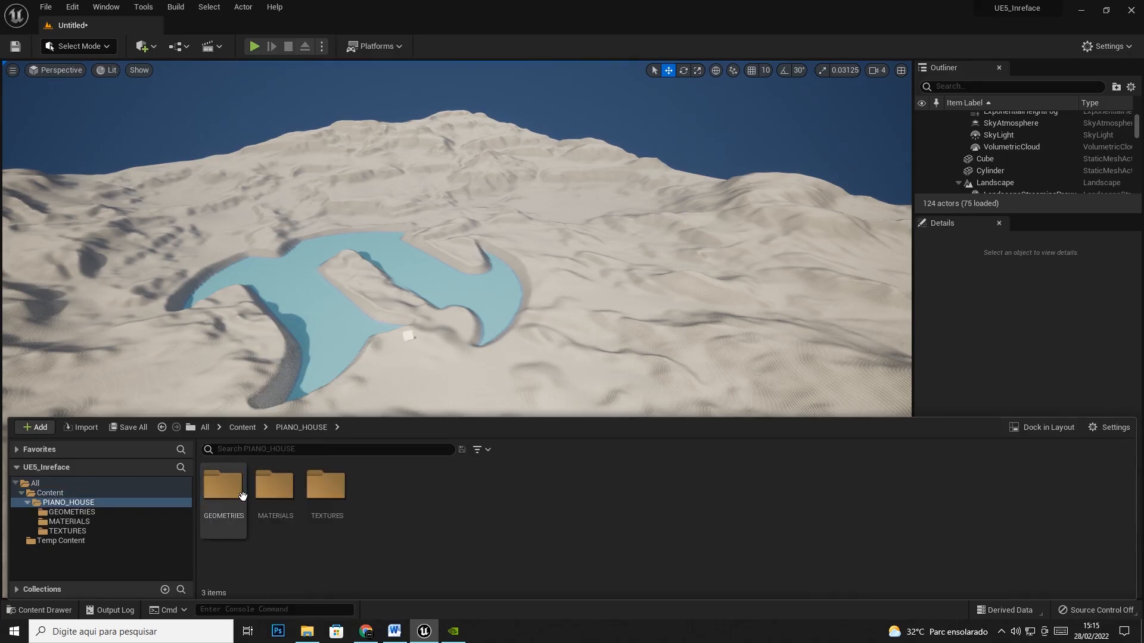
pyautogui.doubleClick(242, 497)
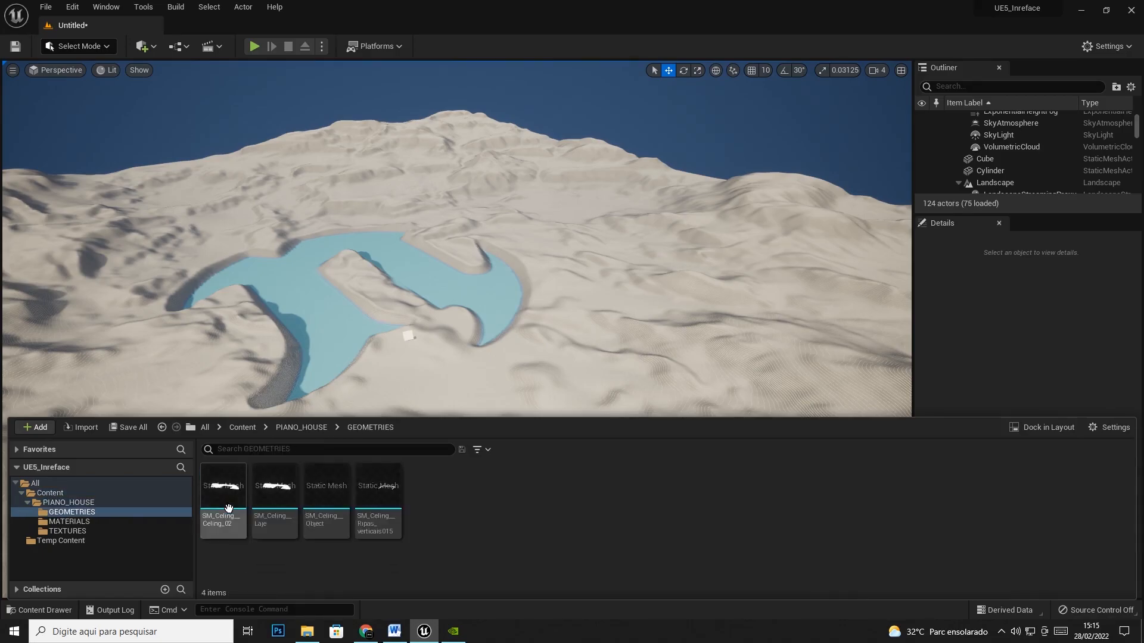
pyautogui.click(61, 523)
pyautogui.click(63, 532)
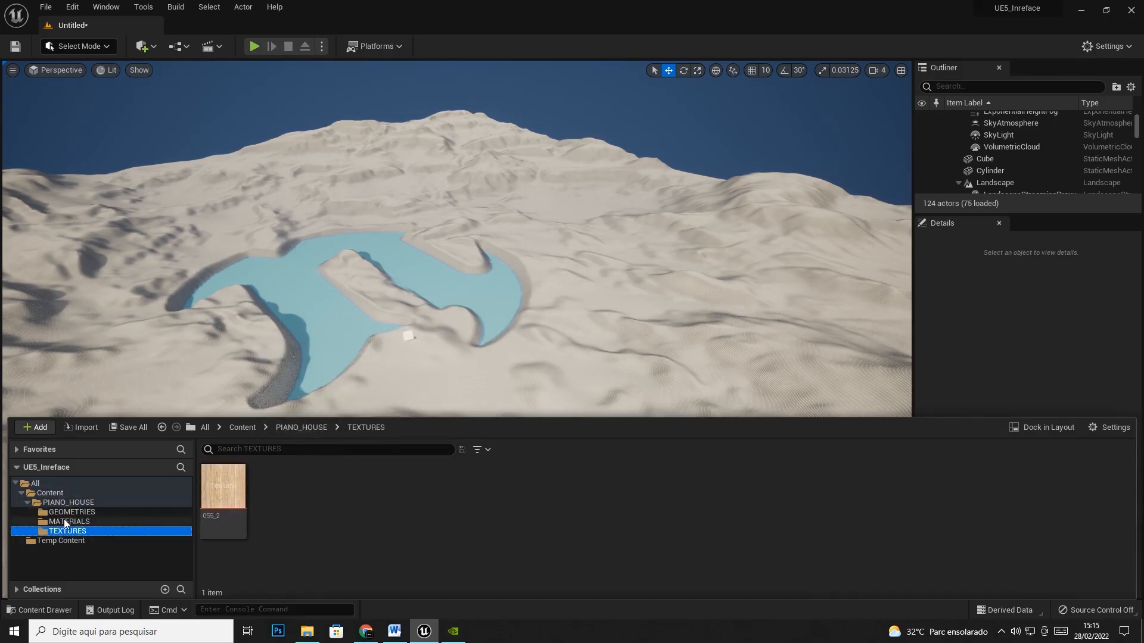
# Create a folder named CEILING inside the GEOMETRIES folder
pyautogui.click(67, 512)
pyautogui.moveTo(304, 508)
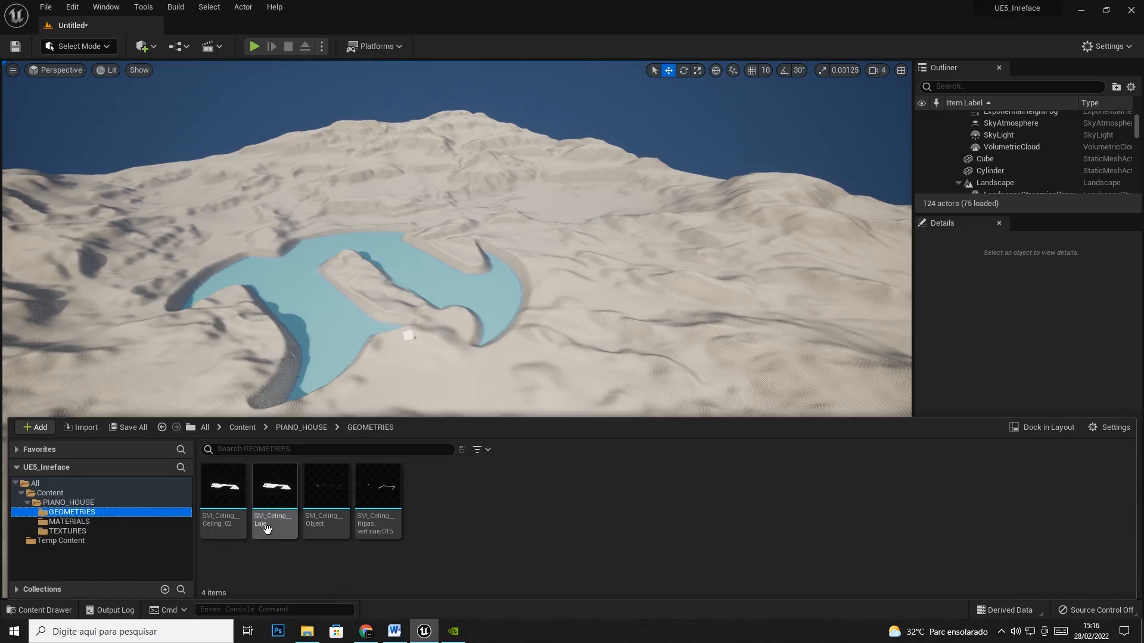
pyautogui.rightClick(491, 489)
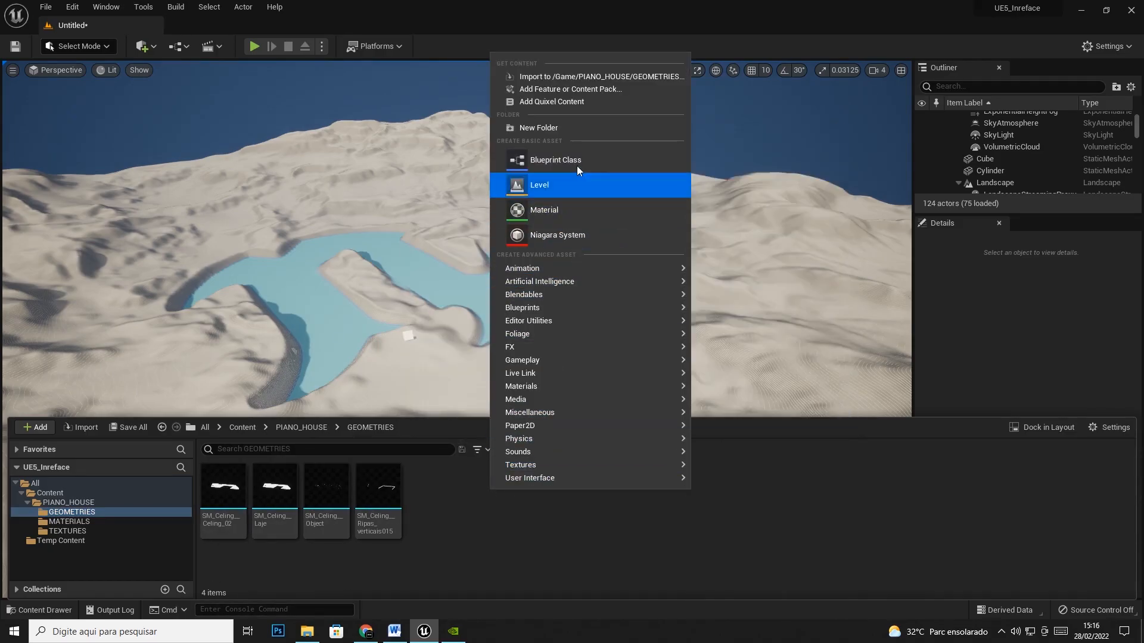
pyautogui.click(573, 128)
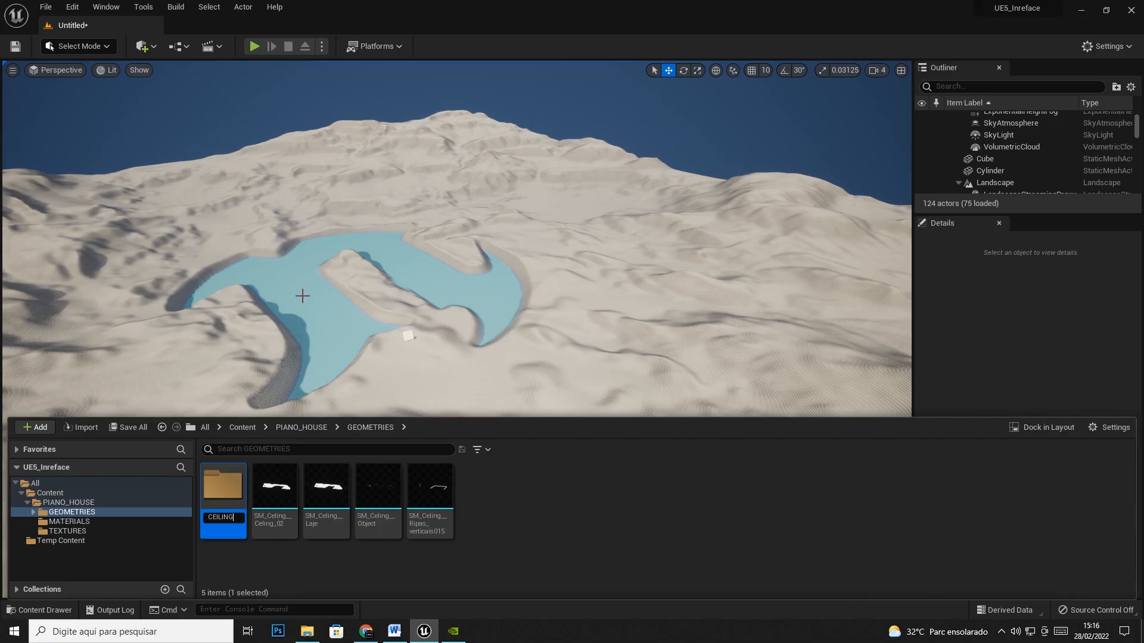
# Move the four SM_Celing_ static meshes from GEOMETRIES into its CEILING subfolder
pyautogui.click(270, 513)
pyautogui.keyDown('shift'); pyautogui.click(430, 490); pyautogui.keyUp('shift')
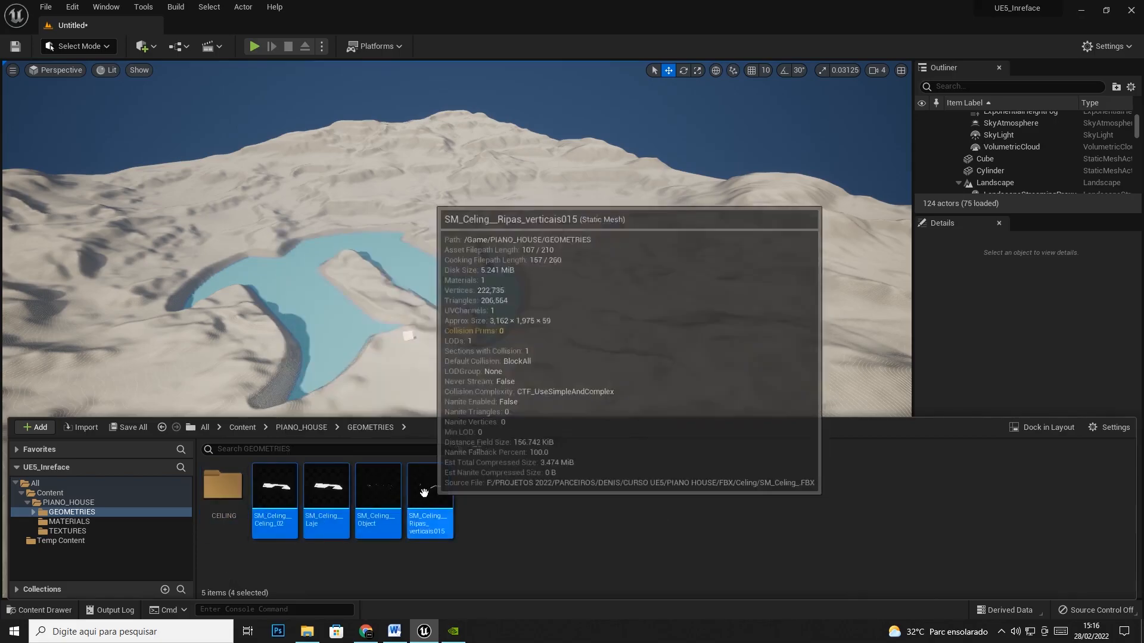
pyautogui.moveTo(296, 488); pyautogui.dragTo(226, 495)
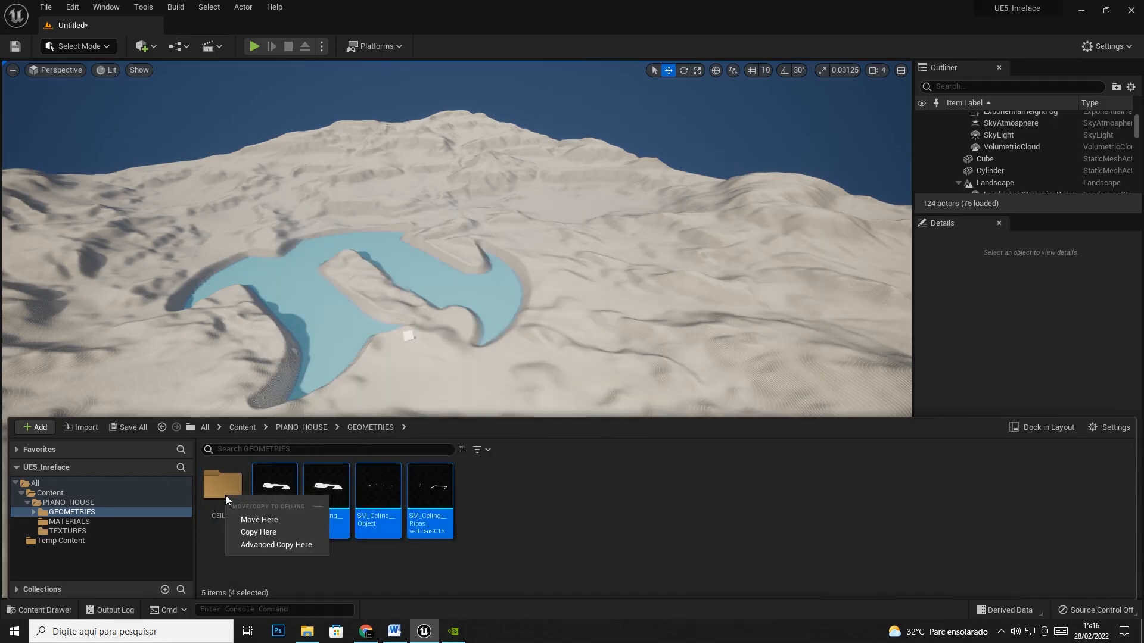
pyautogui.click(257, 521)
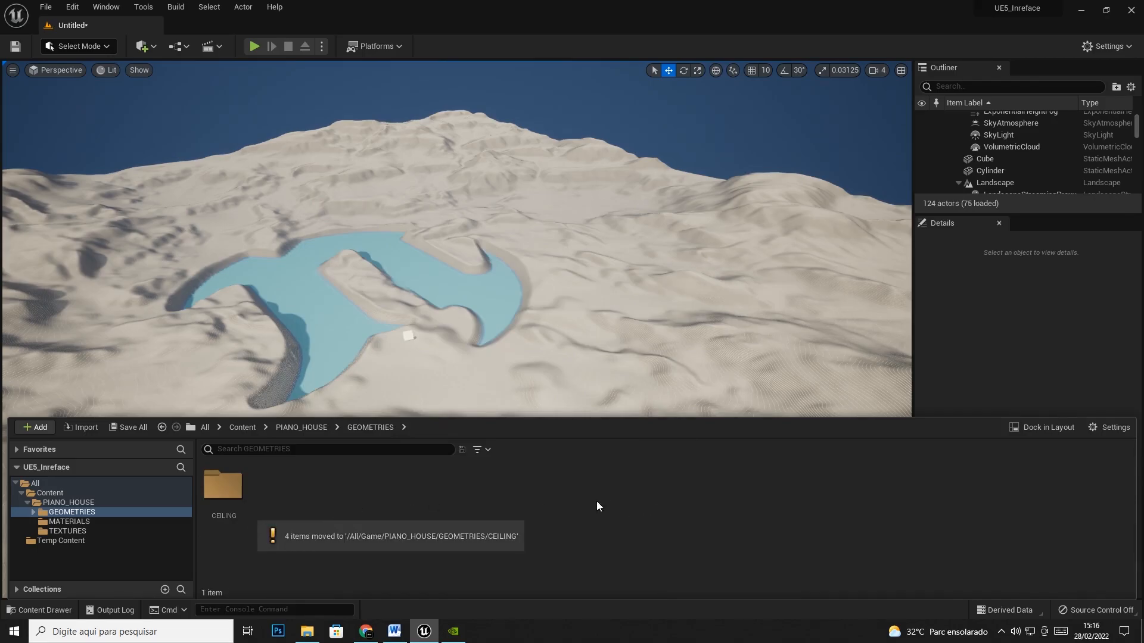
# Import everything from the SM_Deco_ FBX into the GEOMETRIES folder, keeping the current FBX import options
pyautogui.rightClick(596, 503)
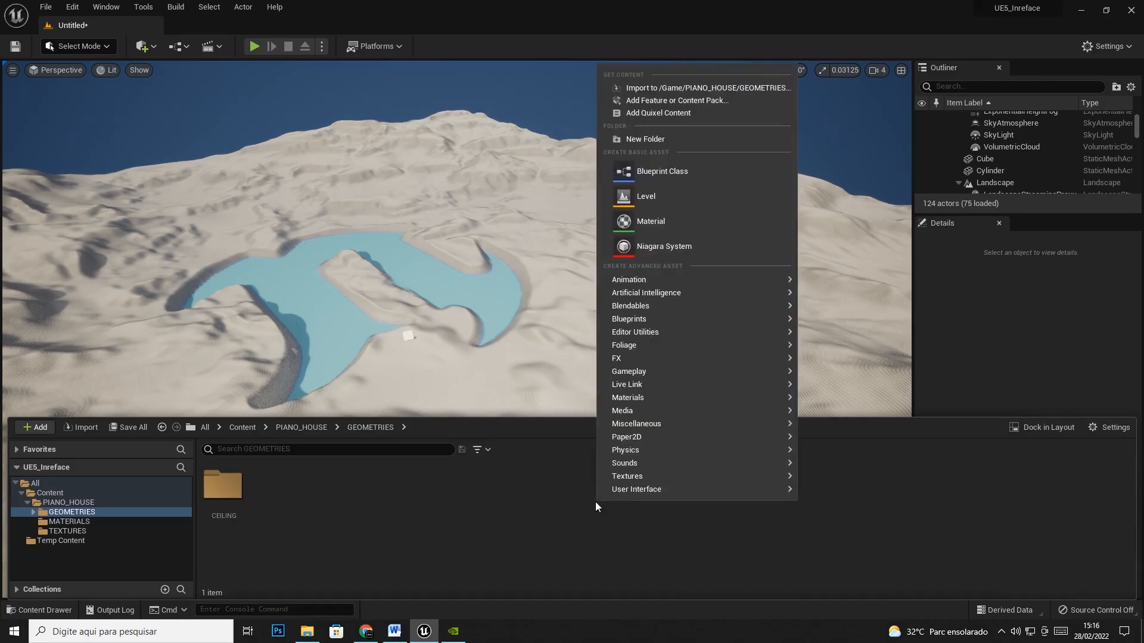
pyautogui.click(676, 88)
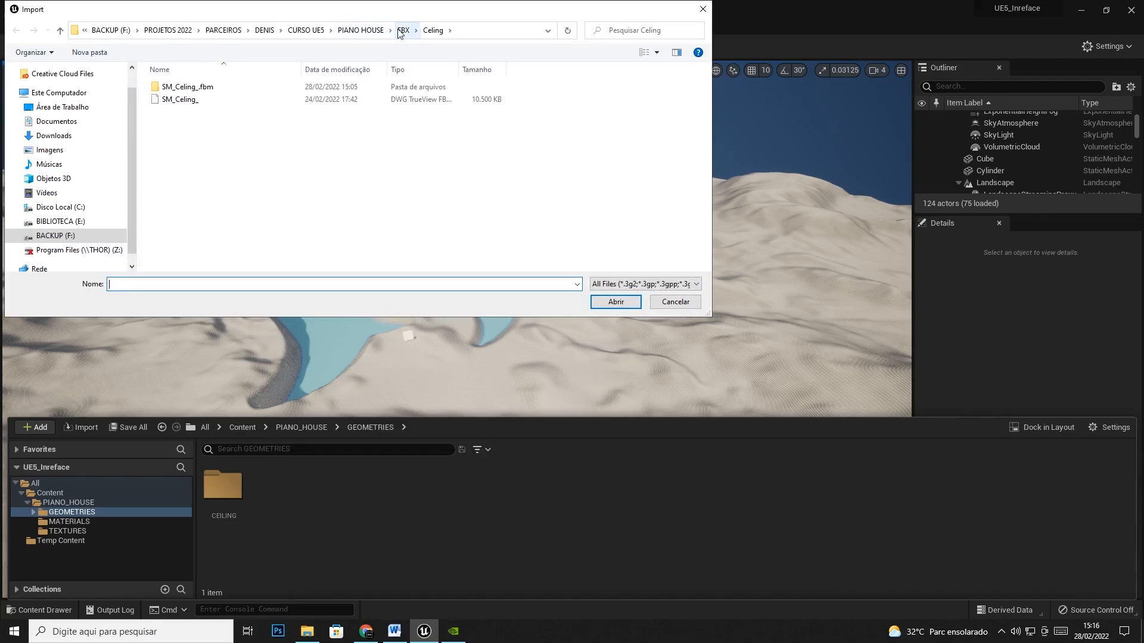
pyautogui.click(403, 30)
pyautogui.doubleClick(171, 99)
pyautogui.doubleClick(179, 89)
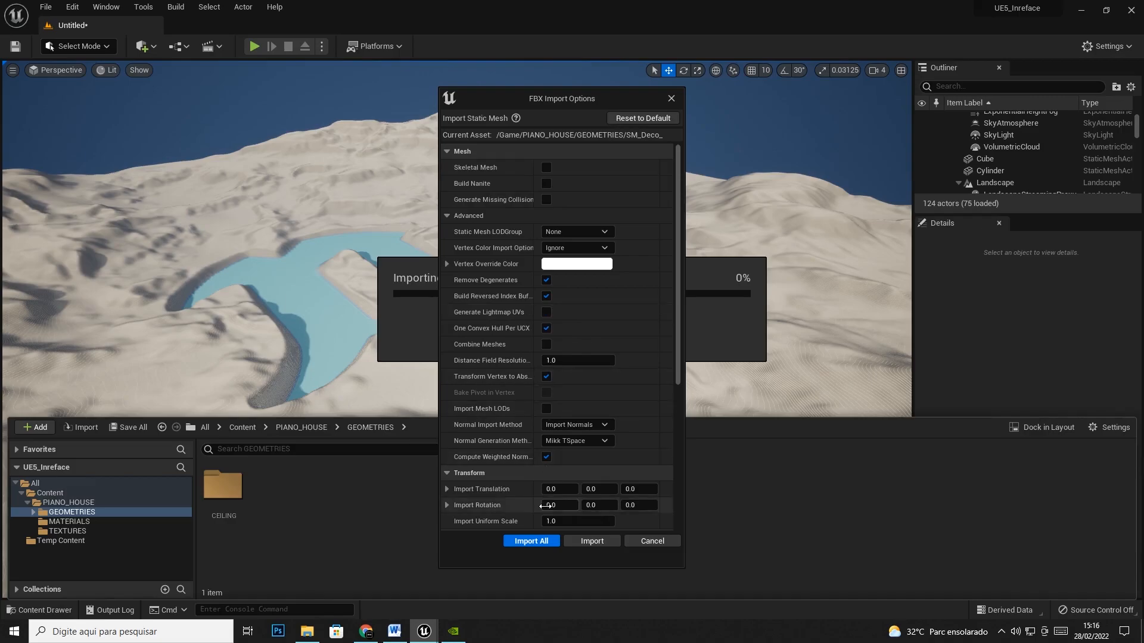
pyautogui.click(531, 541)
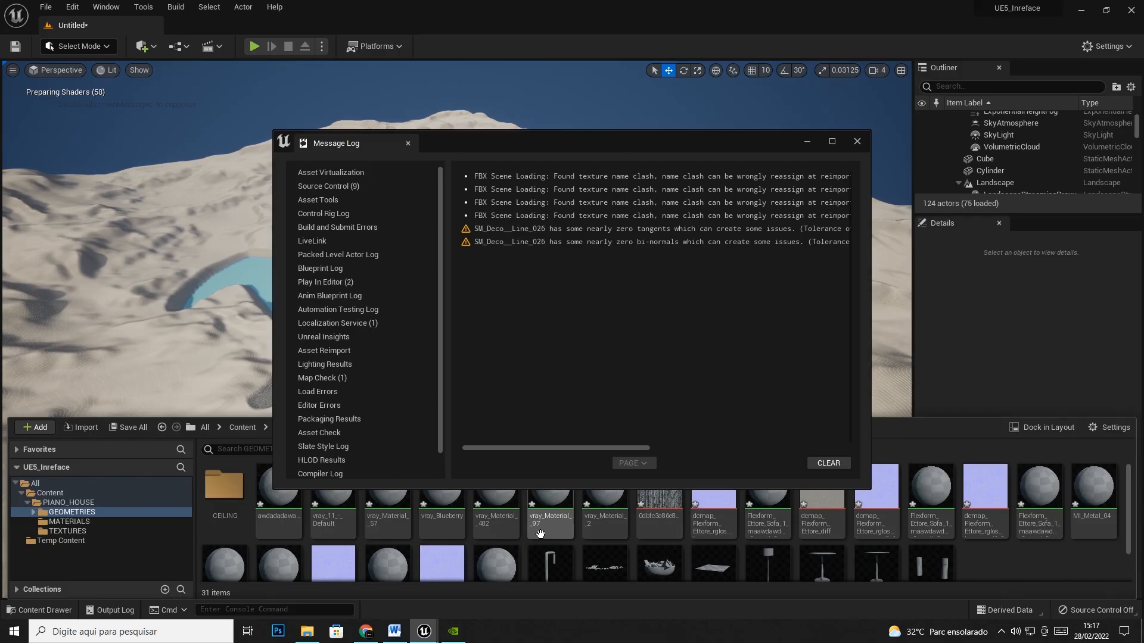
# Read the full width of the FBX import messages in the Message Log, then clear and close the log
pyautogui.moveTo(598, 448); pyautogui.dragTo(788, 426)
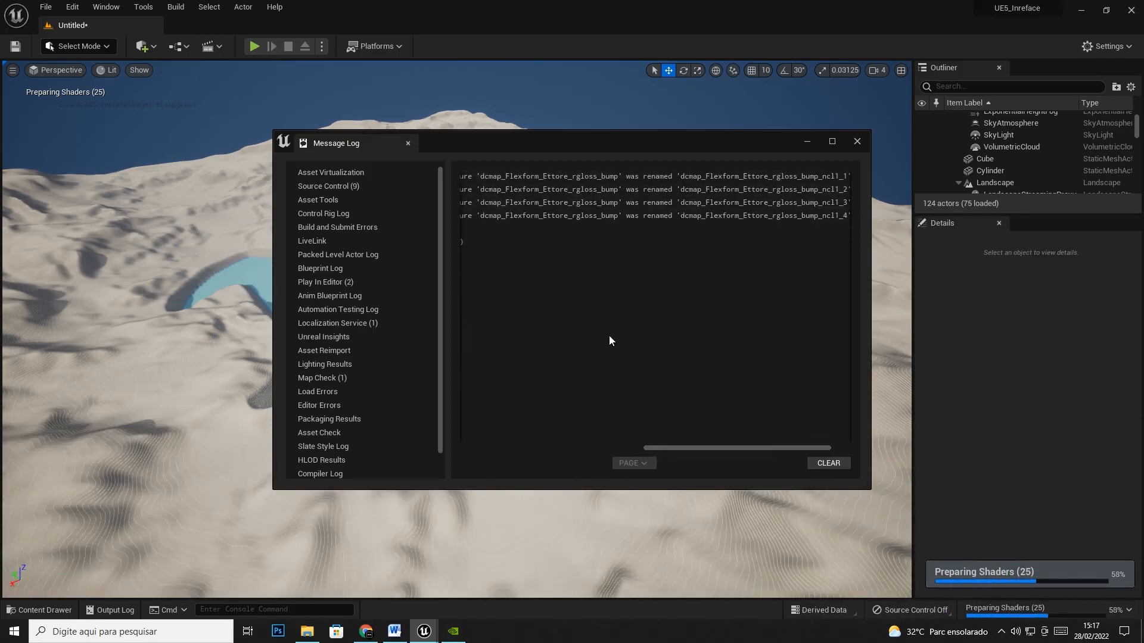
pyautogui.moveTo(733, 450); pyautogui.dragTo(508, 443)
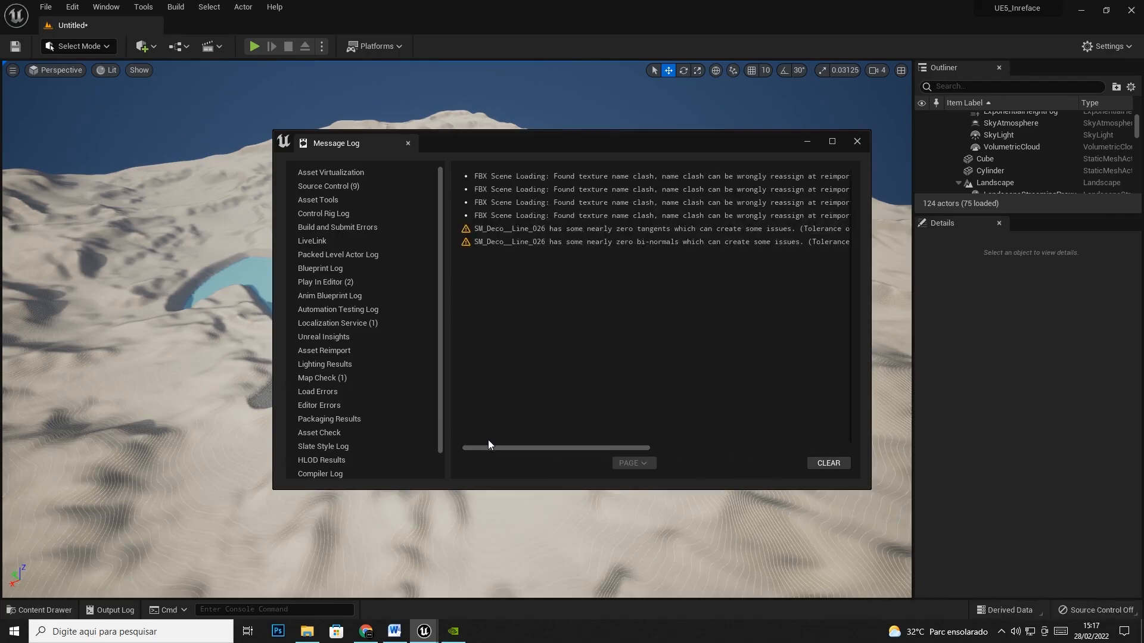
pyautogui.click(828, 463)
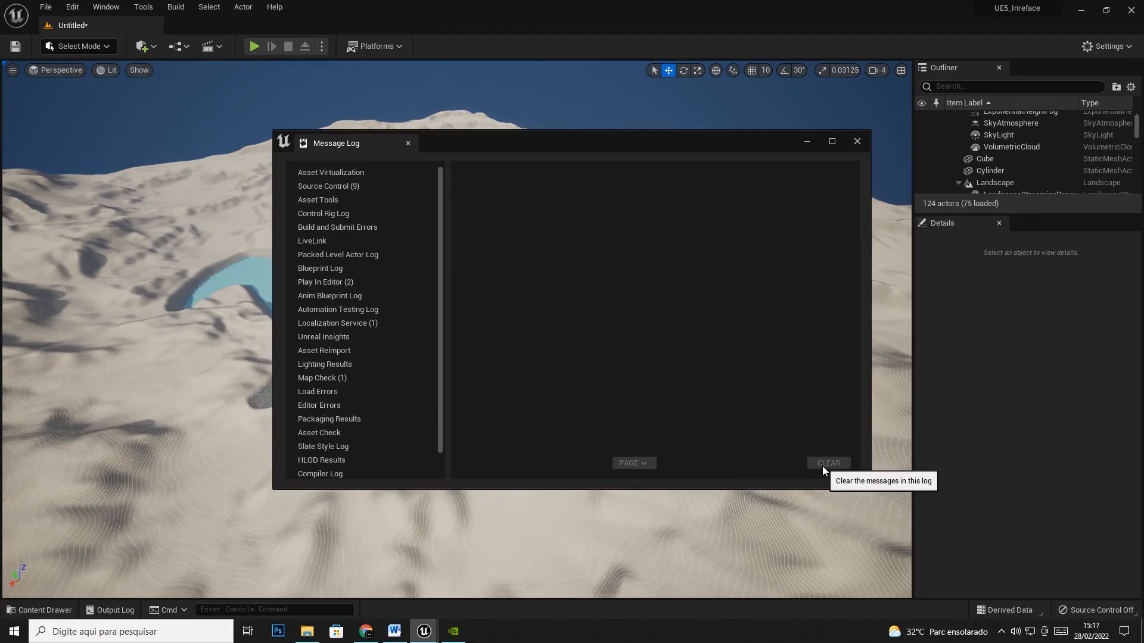
pyautogui.click(856, 143)
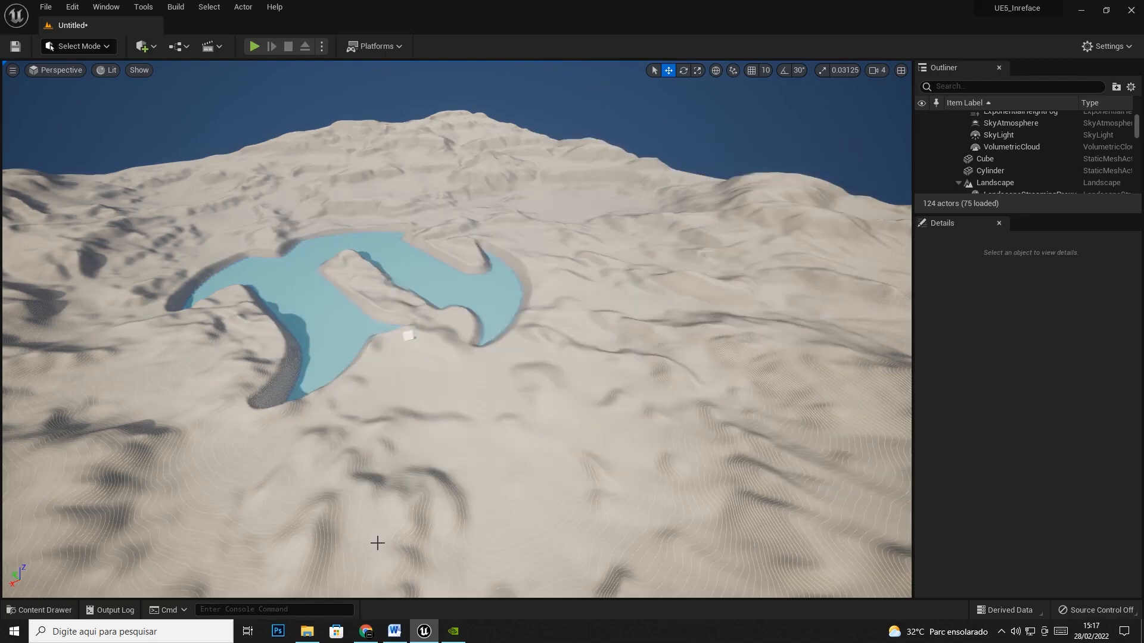
# Open Content Browser 1 as a docked panel and go to the GEOMETRIES folder inside PIANO_HOUSE
pyautogui.hotkey('ctrl', 'space')
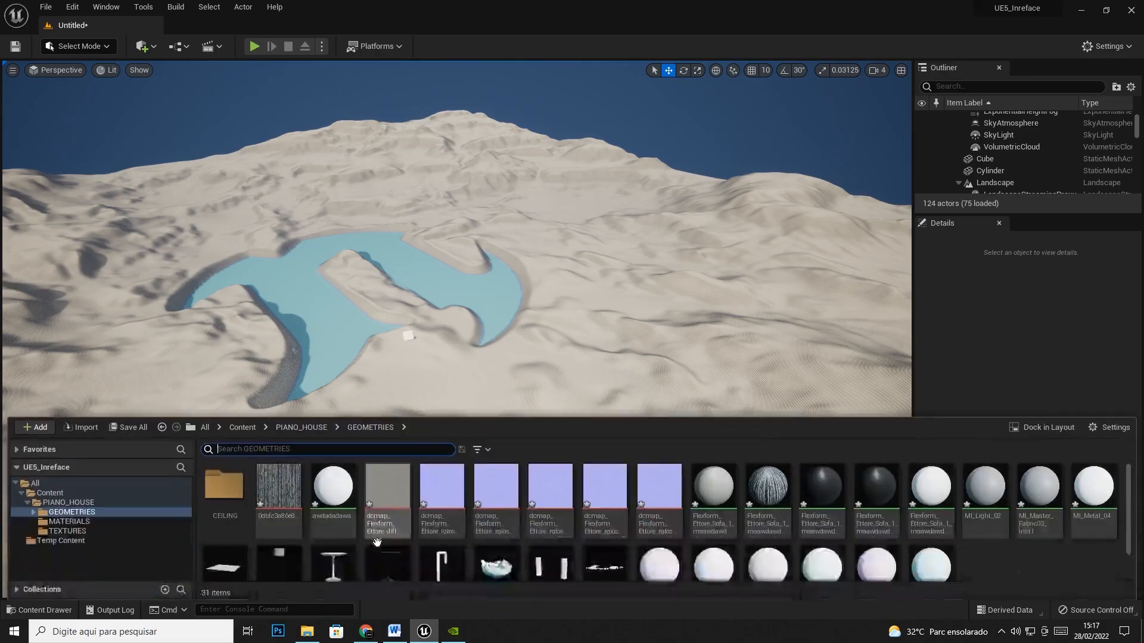
pyautogui.click(106, 6)
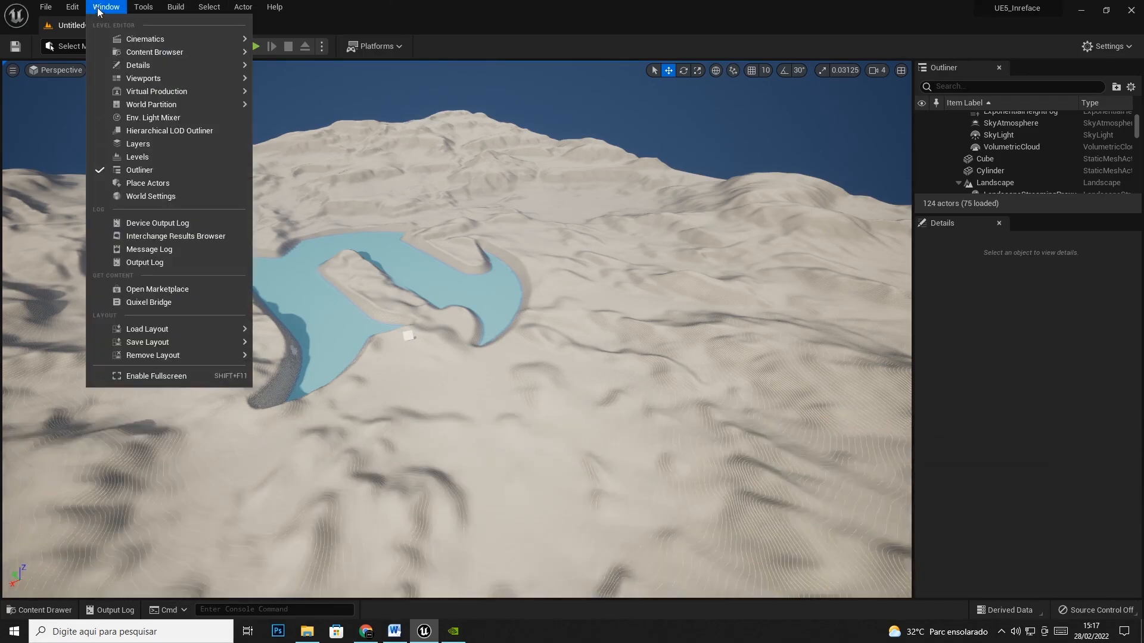
pyautogui.moveTo(151, 41)
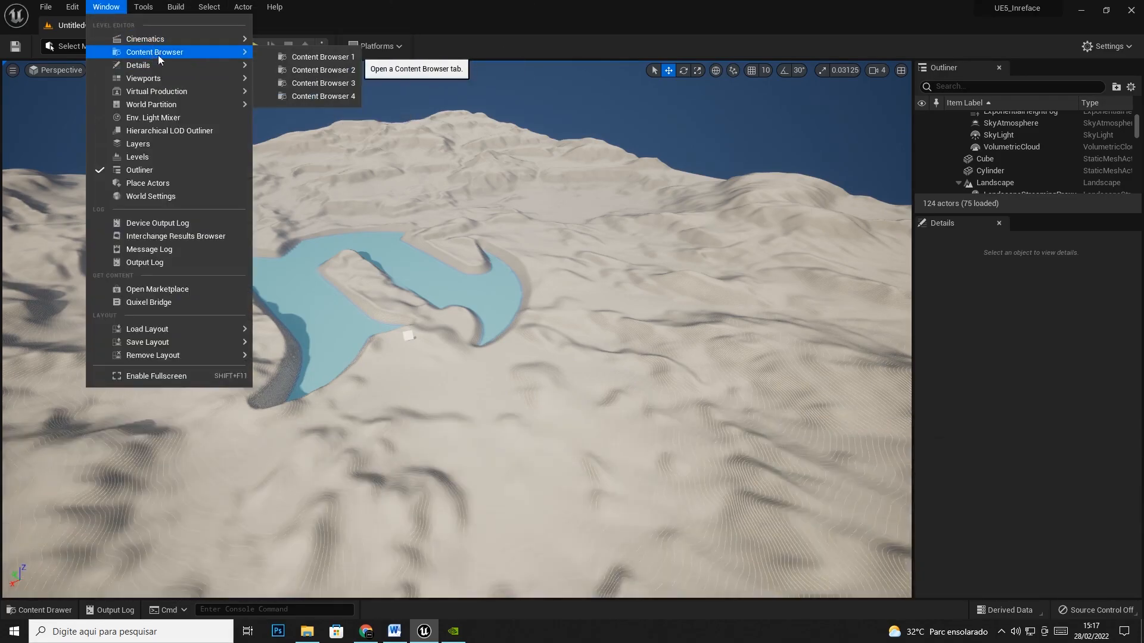
pyautogui.click(299, 53)
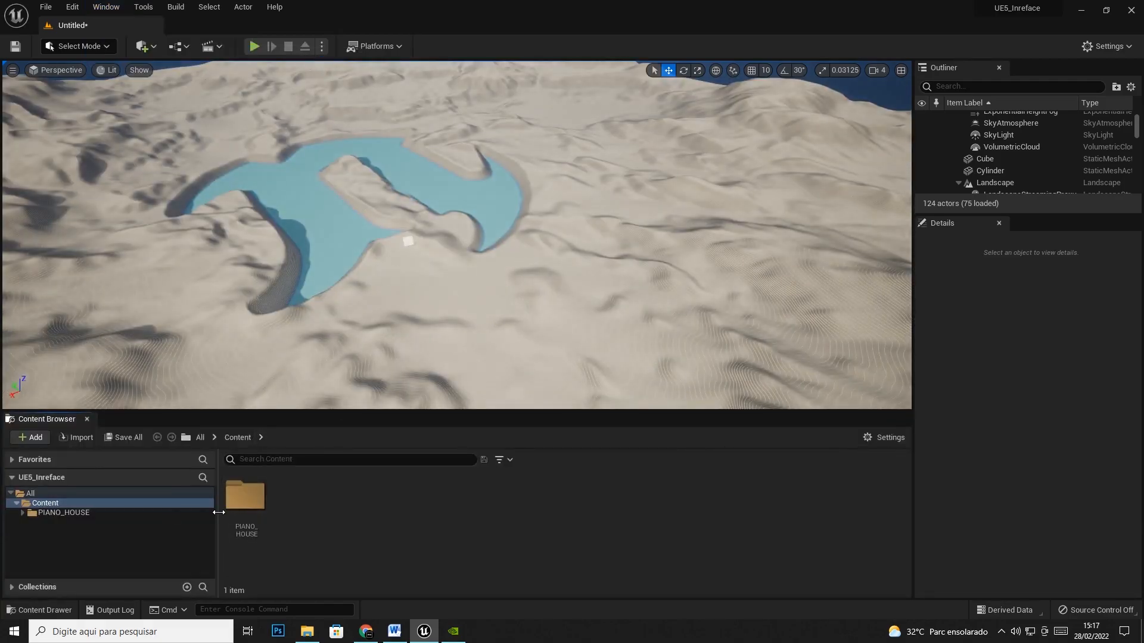
pyautogui.doubleClick(239, 504)
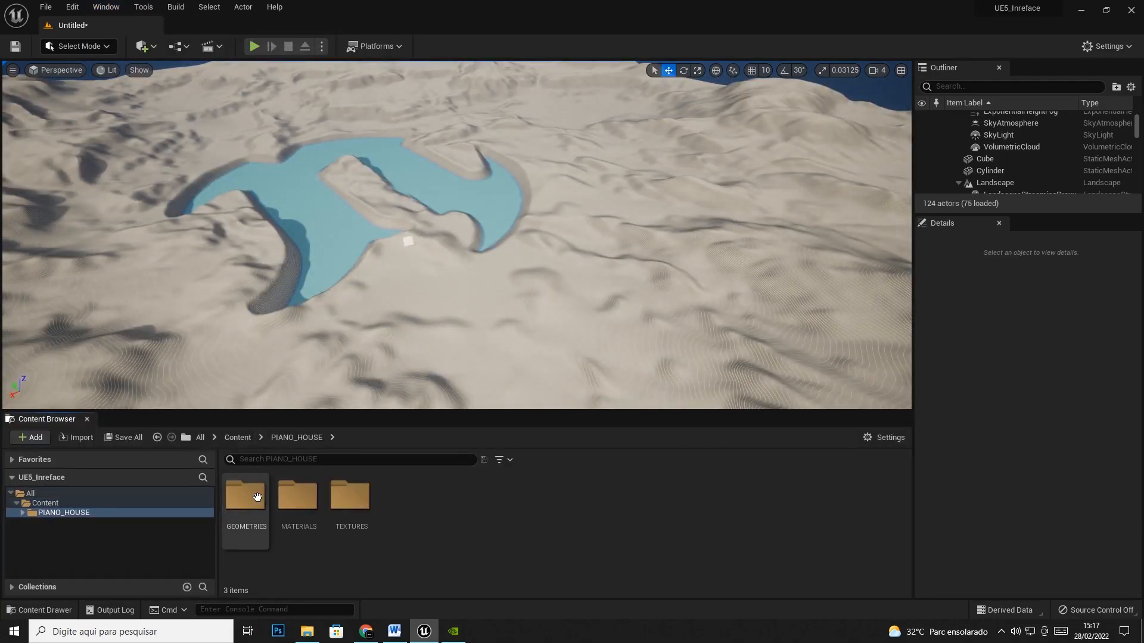
pyautogui.doubleClick(257, 496)
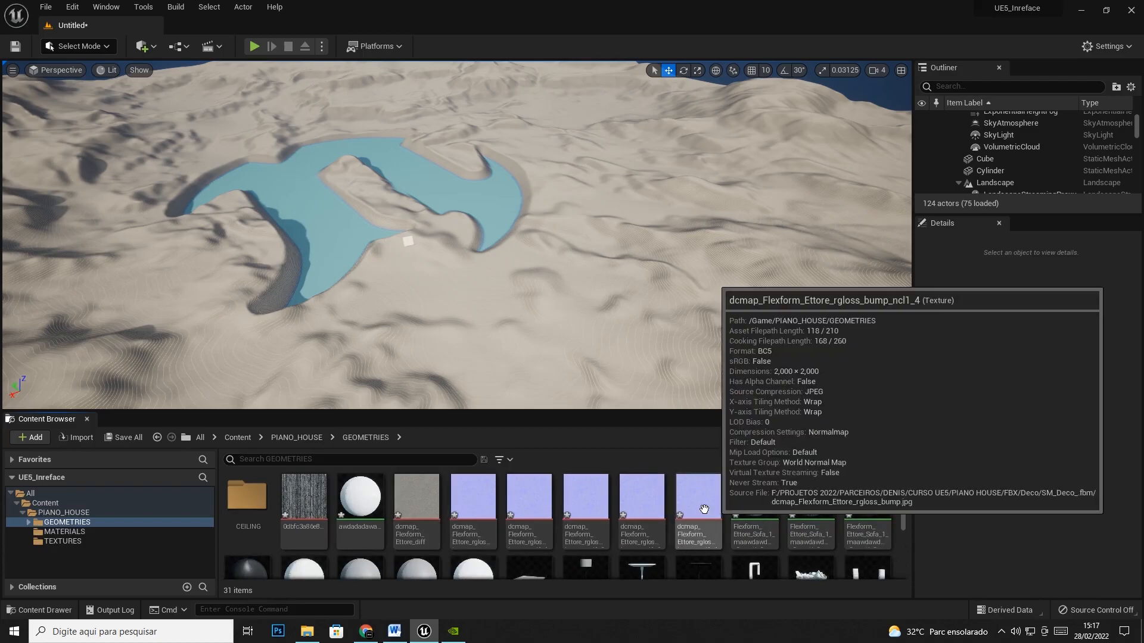
# Create a folder named DECO inside the GEOMETRIES folder
pyautogui.scroll(-3, 691, 524)
pyautogui.rightClick(666, 541)
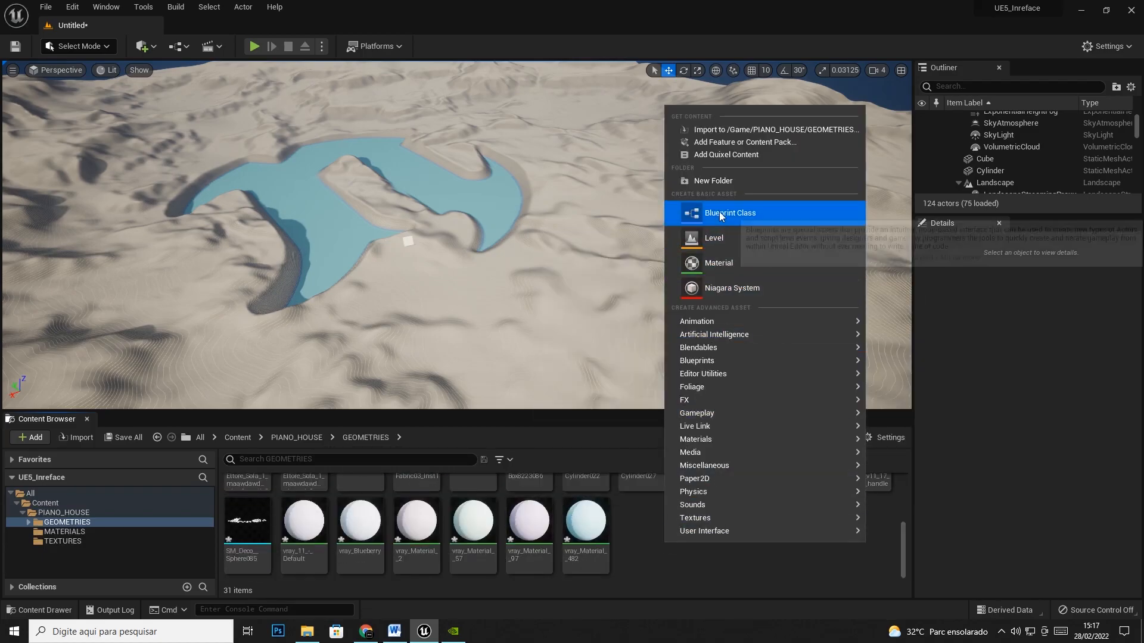
pyautogui.click(716, 180)
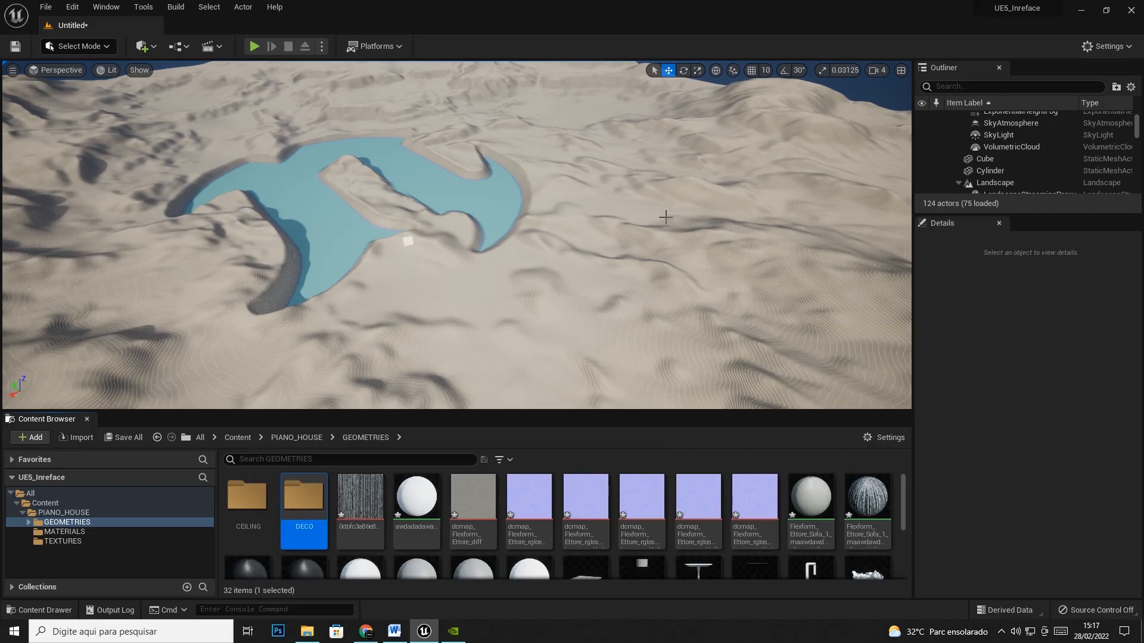
# Move the eight SM_Deco_ static meshes from GEOMETRIES into its DECO subfolder
pyautogui.scroll(-1, 586, 536)
pyautogui.click(585, 551)
pyautogui.scroll(-3, 673, 519)
pyautogui.keyDown('shift'); pyautogui.click(307, 540); pyautogui.keyUp('shift')
pyautogui.scroll(4, 500, 549)
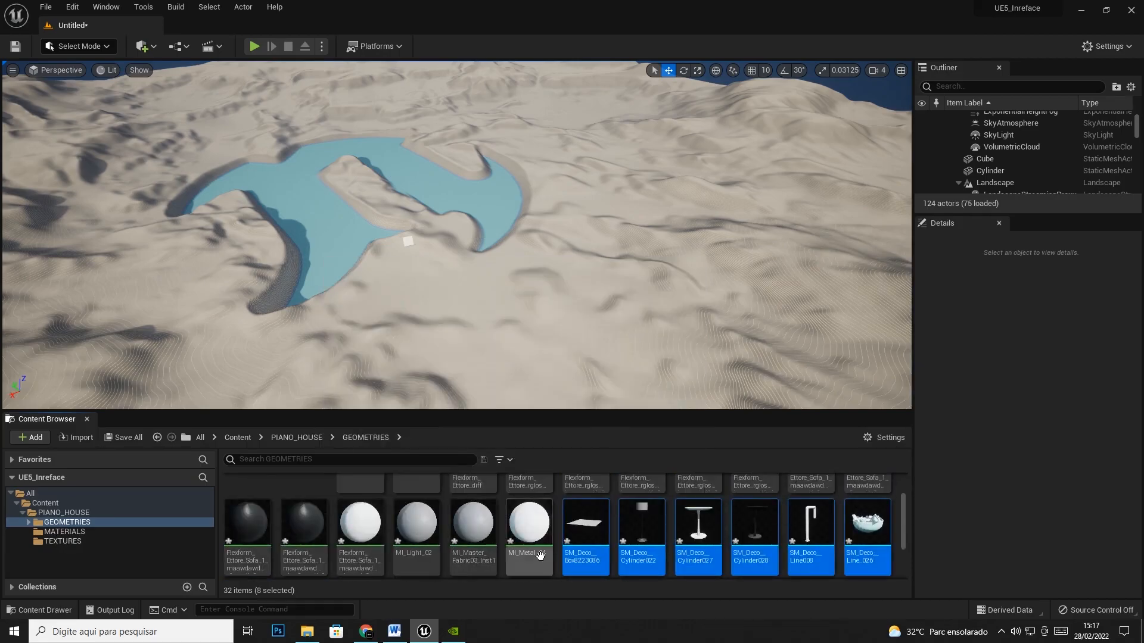
pyautogui.scroll(1, 540, 555)
pyautogui.moveTo(587, 568); pyautogui.dragTo(301, 506)
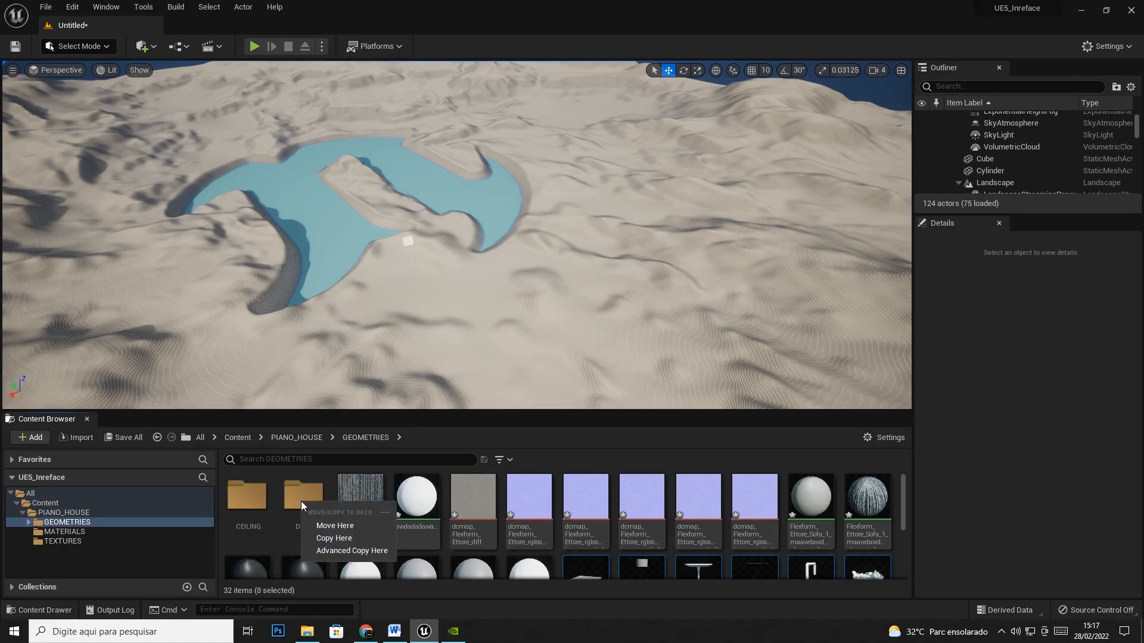
pyautogui.click(340, 527)
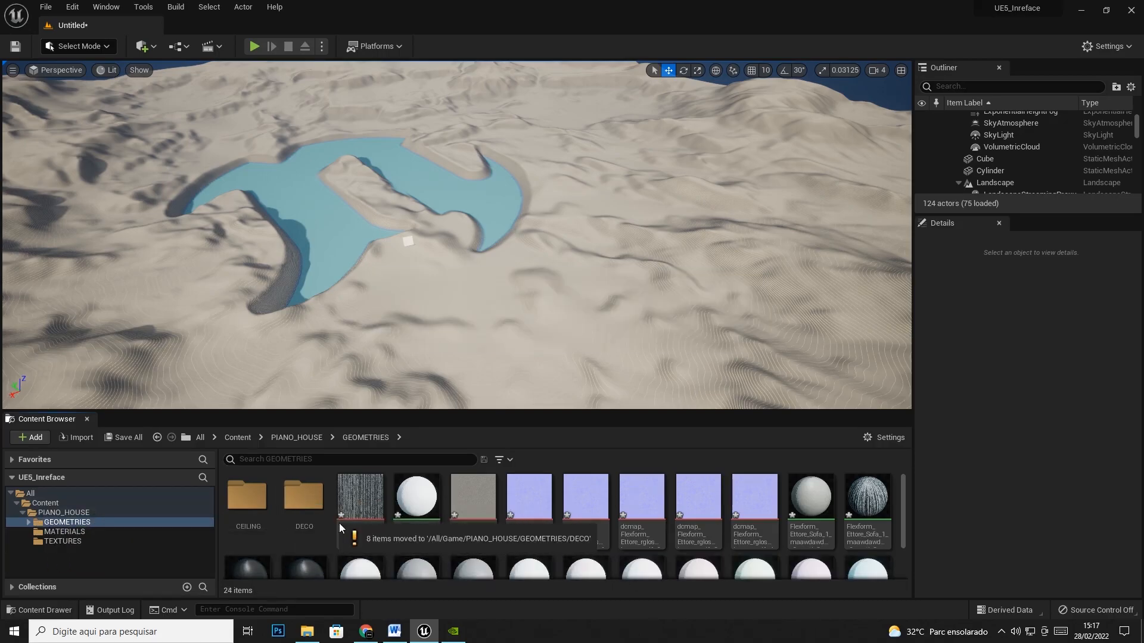
# Move all fifteen imported deco materials from GEOMETRIES into the MATERIALS folder of PIANO_HOUSE, leaving the textures unselected
pyautogui.click(28, 523)
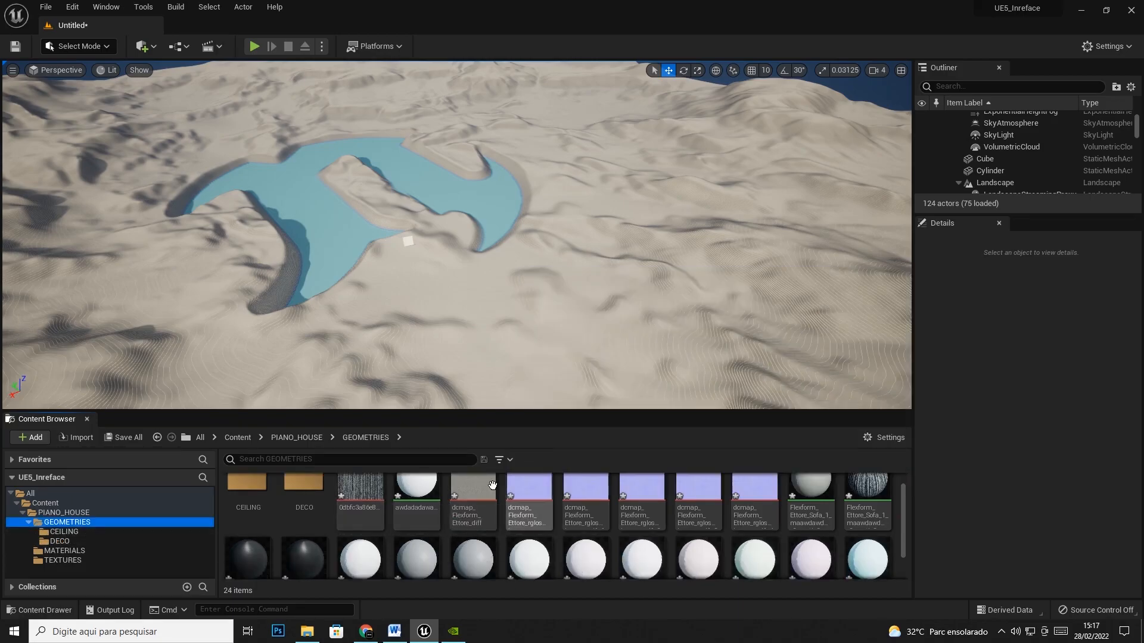
pyautogui.click(417, 497)
pyautogui.scroll(-1, 417, 506)
pyautogui.keyDown('ctrl'); pyautogui.click(811, 495); pyautogui.keyUp('ctrl')
pyautogui.keyDown('ctrl'); pyautogui.click(867, 495); pyautogui.keyUp('ctrl')
pyautogui.scroll(-1, 591, 517)
pyautogui.keyDown('ctrl'); pyautogui.click(303, 542); pyautogui.keyUp('ctrl')
pyautogui.keyDown('ctrl'); pyautogui.click(248, 542); pyautogui.keyUp('ctrl')
pyautogui.keyDown('ctrl'); pyautogui.click(361, 542); pyautogui.keyUp('ctrl')
pyautogui.keyDown('ctrl'); pyautogui.click(438, 542); pyautogui.keyUp('ctrl')
pyautogui.keyDown('ctrl'); pyautogui.click(473, 542); pyautogui.keyUp('ctrl')
pyautogui.keyDown('ctrl'); pyautogui.click(529, 542); pyautogui.keyUp('ctrl')
pyautogui.keyDown('ctrl'); pyautogui.click(585, 542); pyautogui.keyUp('ctrl')
pyautogui.keyDown('ctrl'); pyautogui.click(641, 542); pyautogui.keyUp('ctrl')
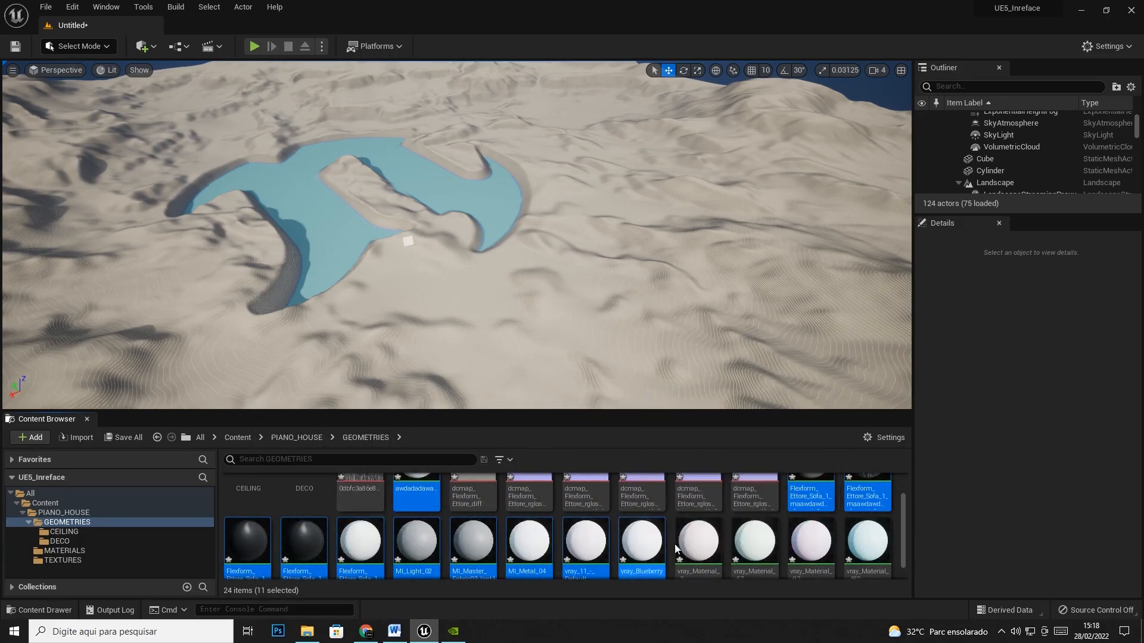
pyautogui.keyDown('ctrl'); pyautogui.click(698, 542); pyautogui.keyUp('ctrl')
pyautogui.keyDown('ctrl'); pyautogui.click(753, 542); pyautogui.keyUp('ctrl')
pyautogui.keyDown('ctrl'); pyautogui.click(811, 542); pyautogui.keyUp('ctrl')
pyautogui.keyDown('ctrl'); pyautogui.click(867, 542); pyautogui.keyUp('ctrl')
pyautogui.scroll(-1, 867, 536)
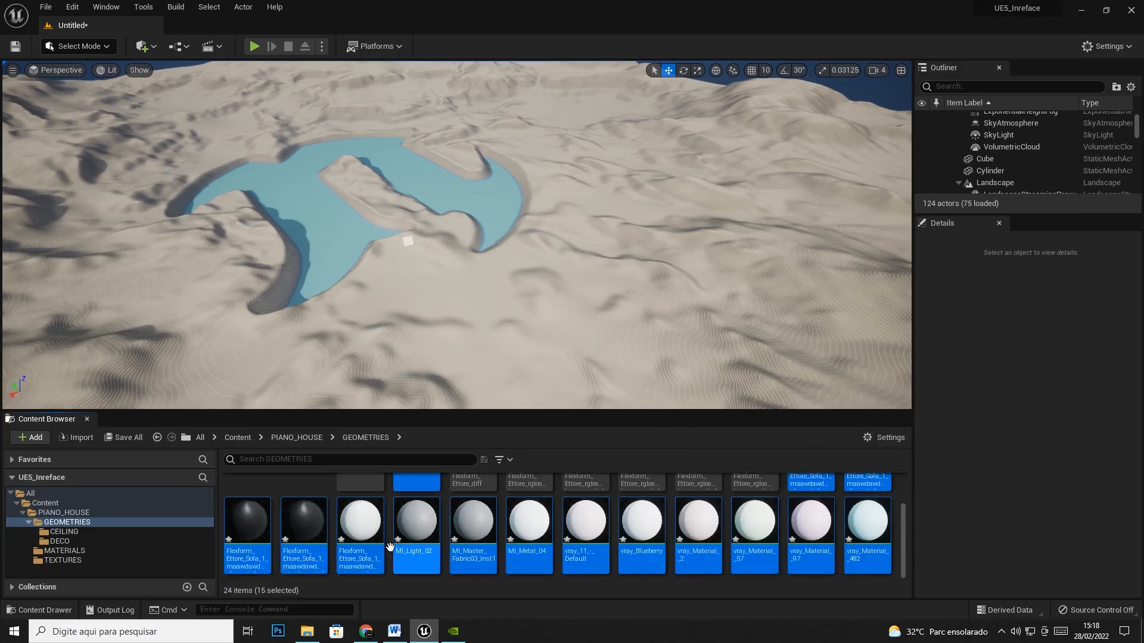
pyautogui.scroll(3, 417, 512)
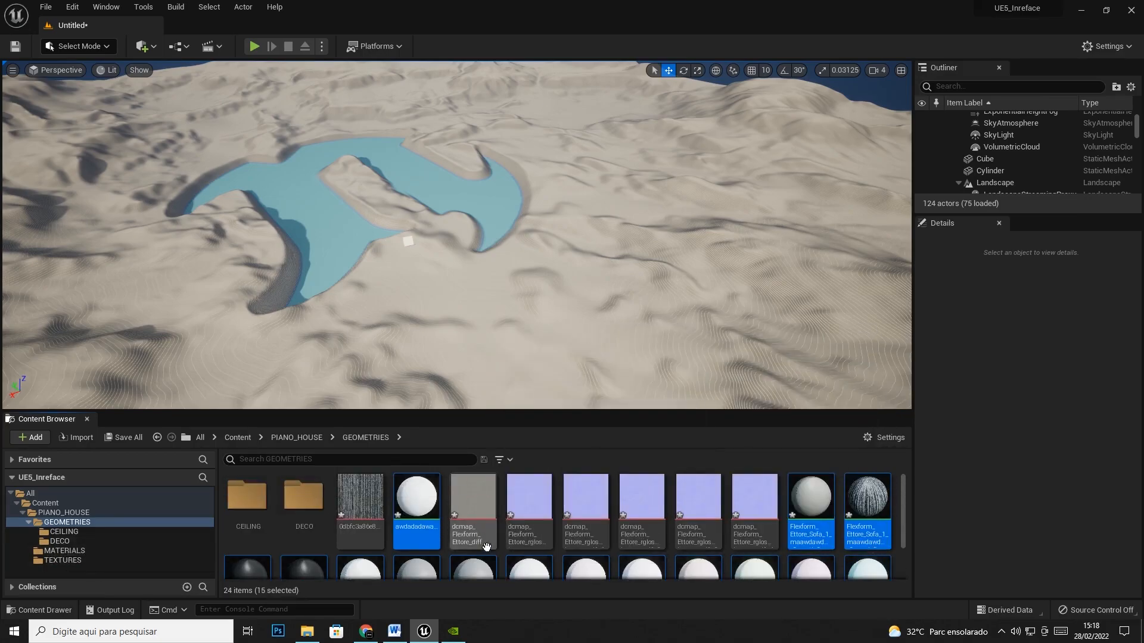
pyautogui.moveTo(421, 507); pyautogui.dragTo(56, 550)
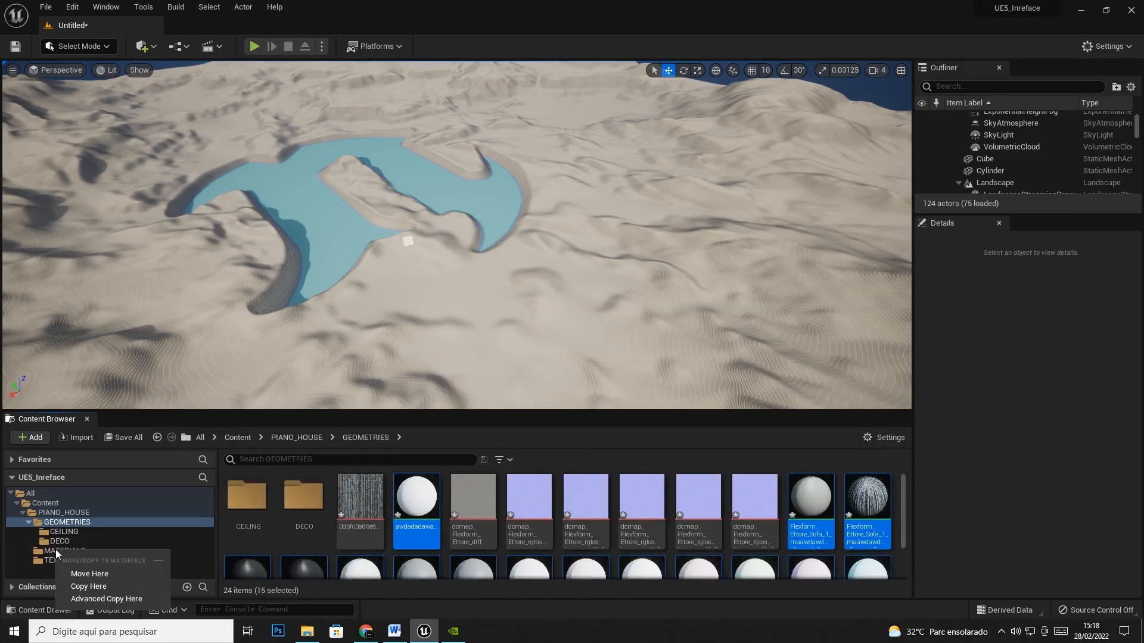
pyautogui.click(102, 574)
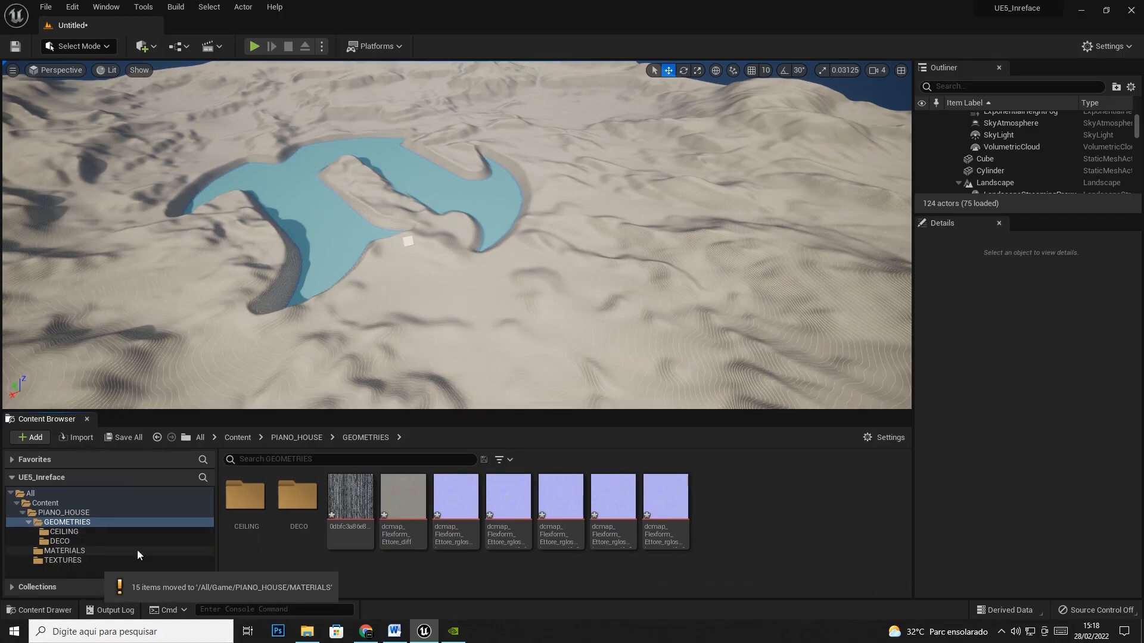
# Move the seven remaining textures from GEOMETRIES into the TEXTURES folder of PIANO_HOUSE
pyautogui.click(352, 500)
pyautogui.keyDown('shift'); pyautogui.click(665, 518); pyautogui.keyUp('shift')
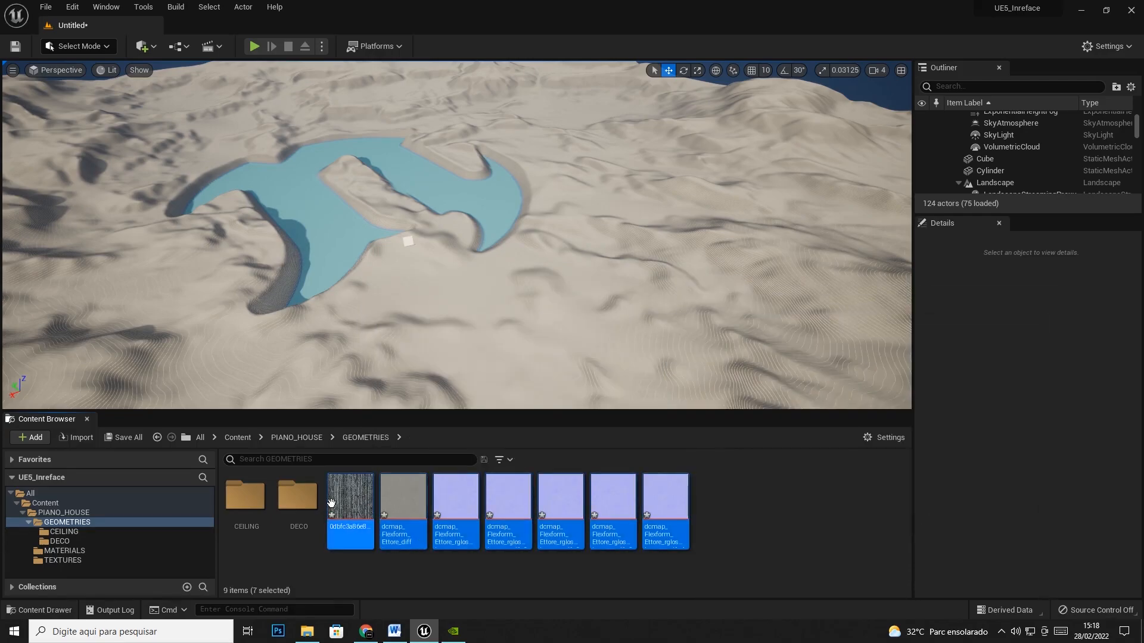
pyautogui.moveTo(345, 494); pyautogui.dragTo(59, 560)
pyautogui.click(99, 522)
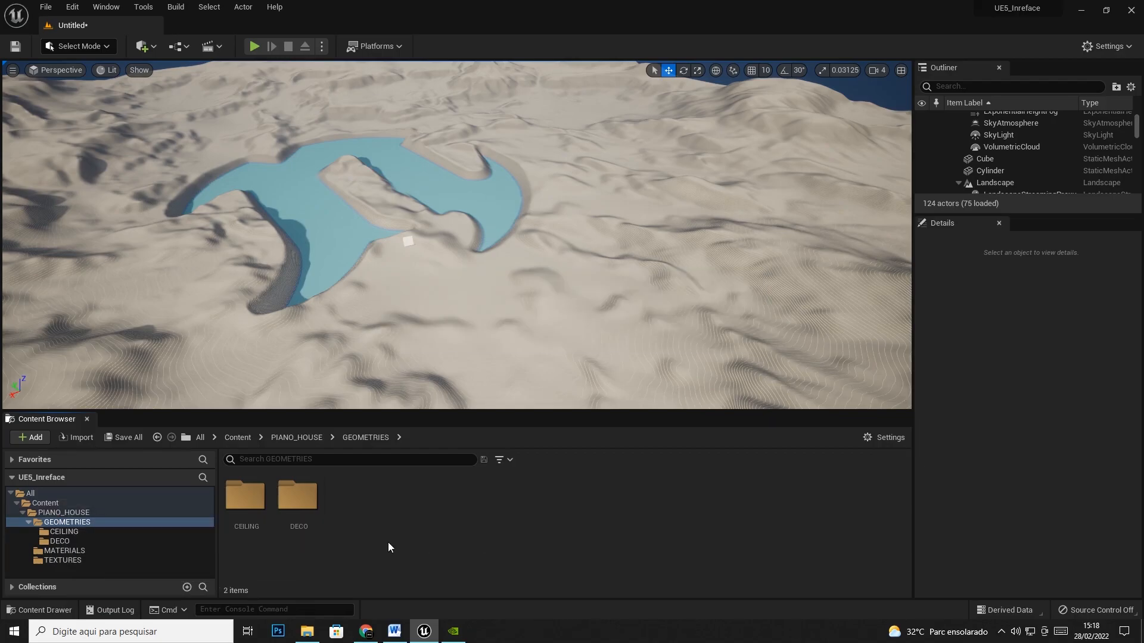
# Import everything from the SM_Floor_ file in the FBX Floor folder into GEOMETRIES, keeping the current FBX import options
pyautogui.rightClick(377, 523)
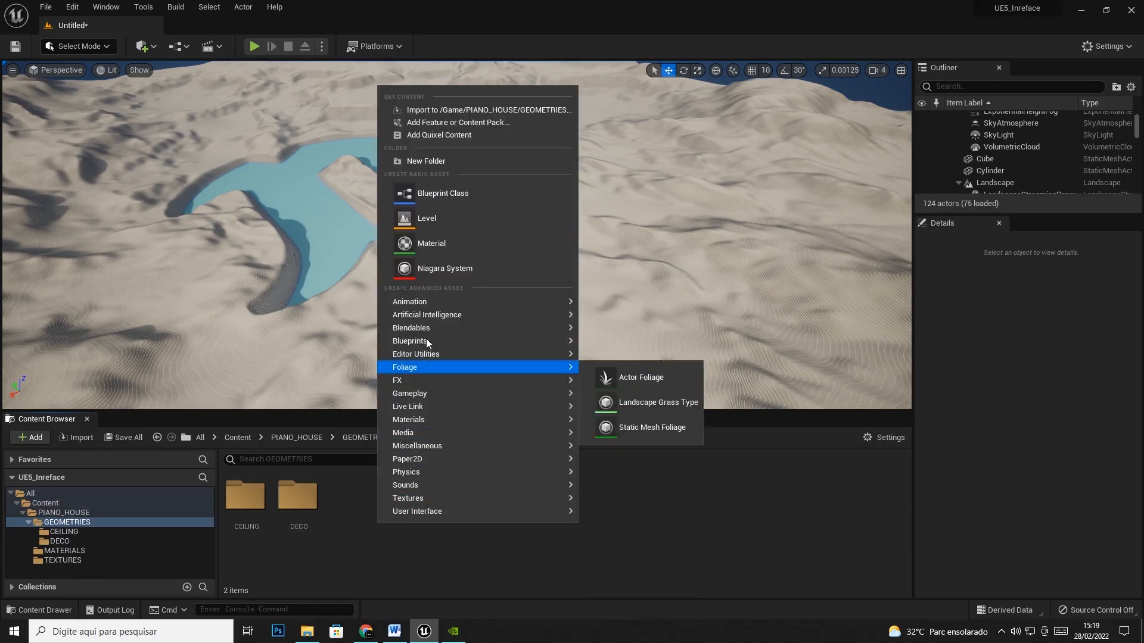
pyautogui.click(454, 110)
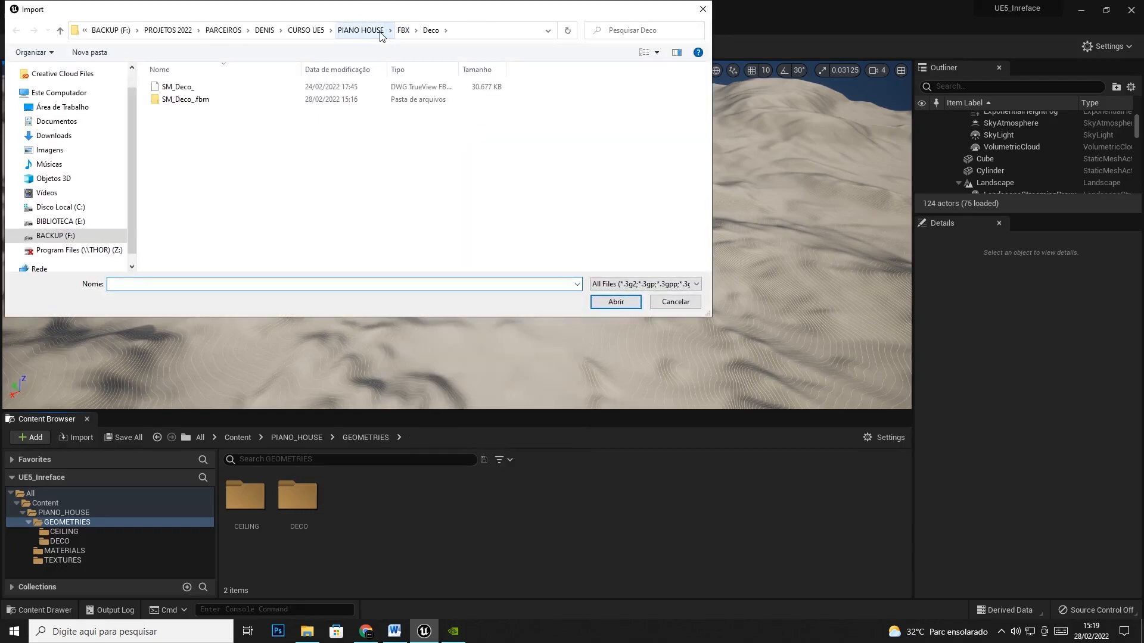
pyautogui.click(404, 31)
pyautogui.doubleClick(171, 113)
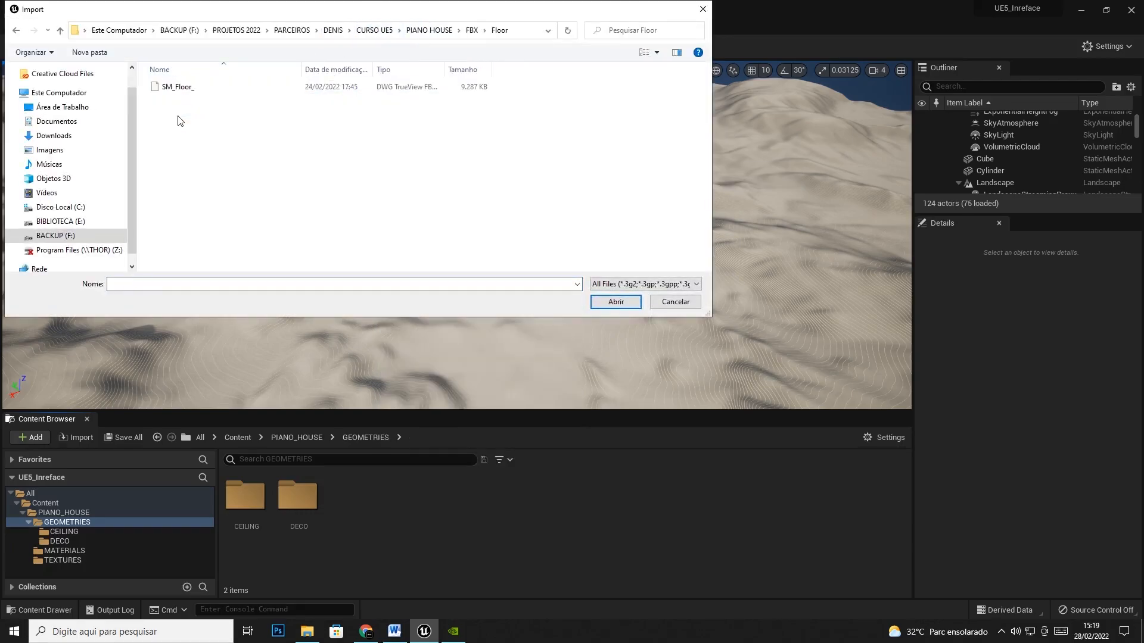
pyautogui.doubleClick(182, 86)
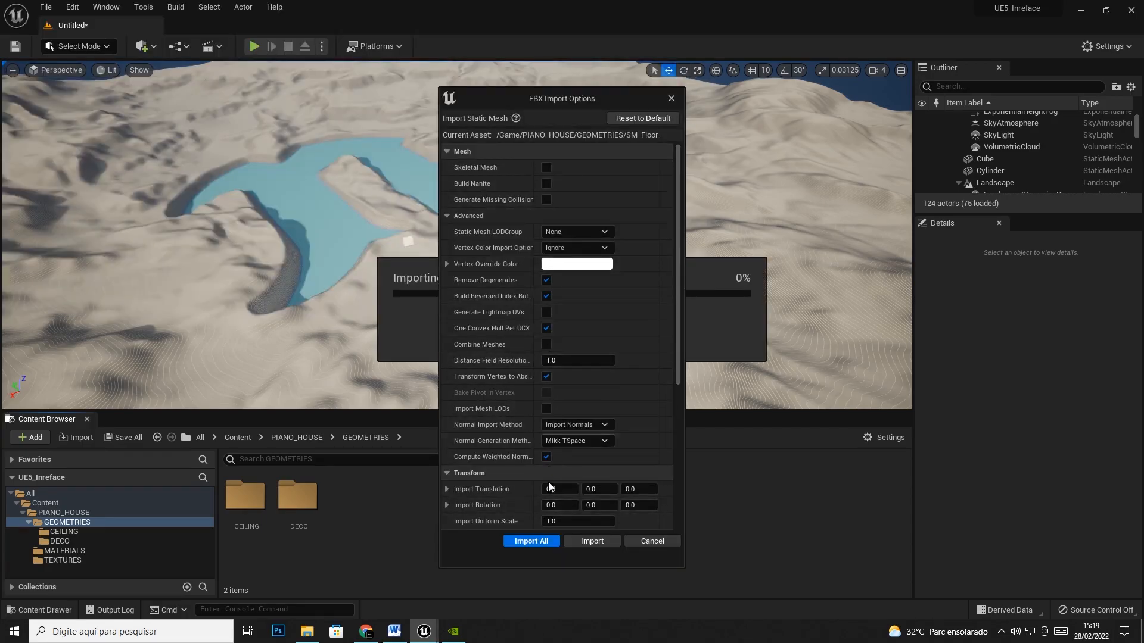
pyautogui.click(537, 542)
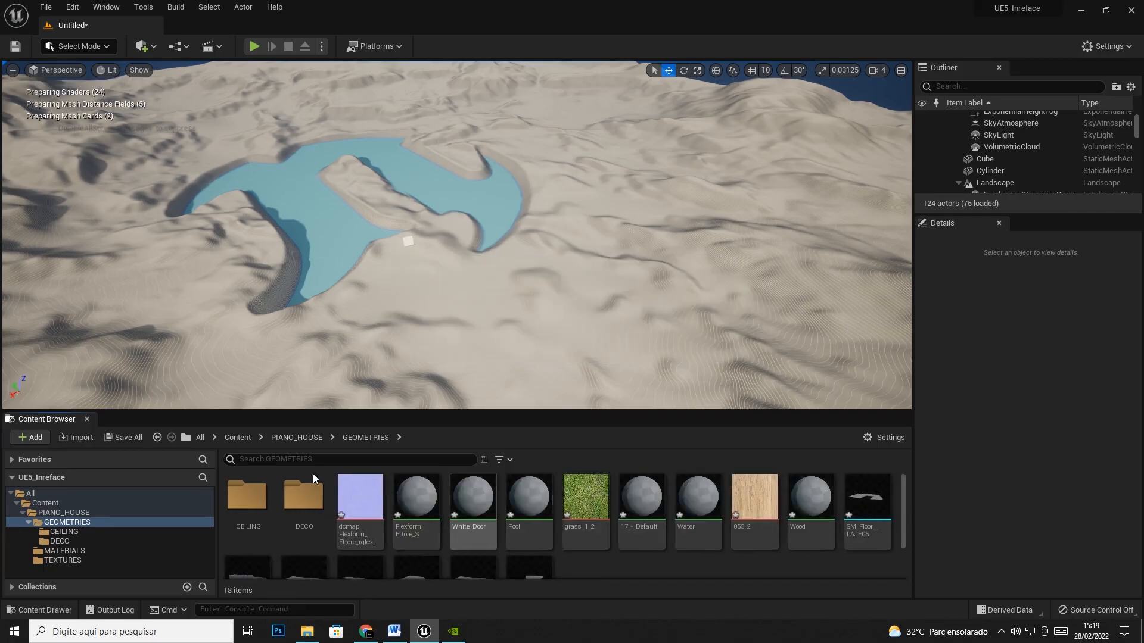
# Create a folder named FLOOR inside the GEOMETRIES folder
pyautogui.scroll(-1, 581, 558)
pyautogui.rightClick(589, 552)
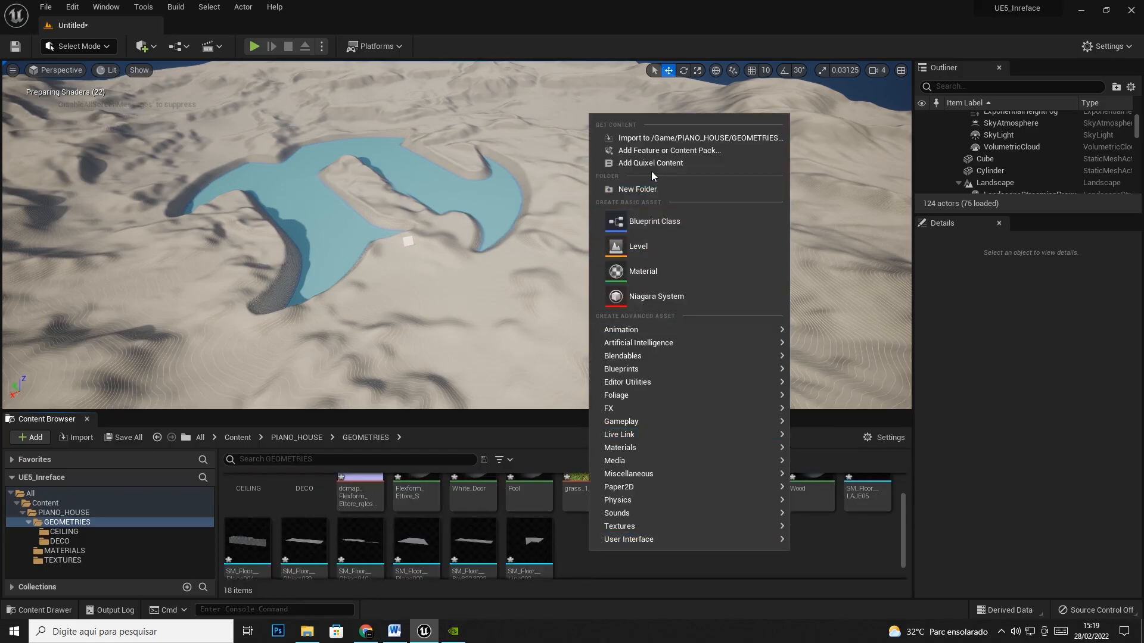
pyautogui.click(642, 189)
pyautogui.write('F')
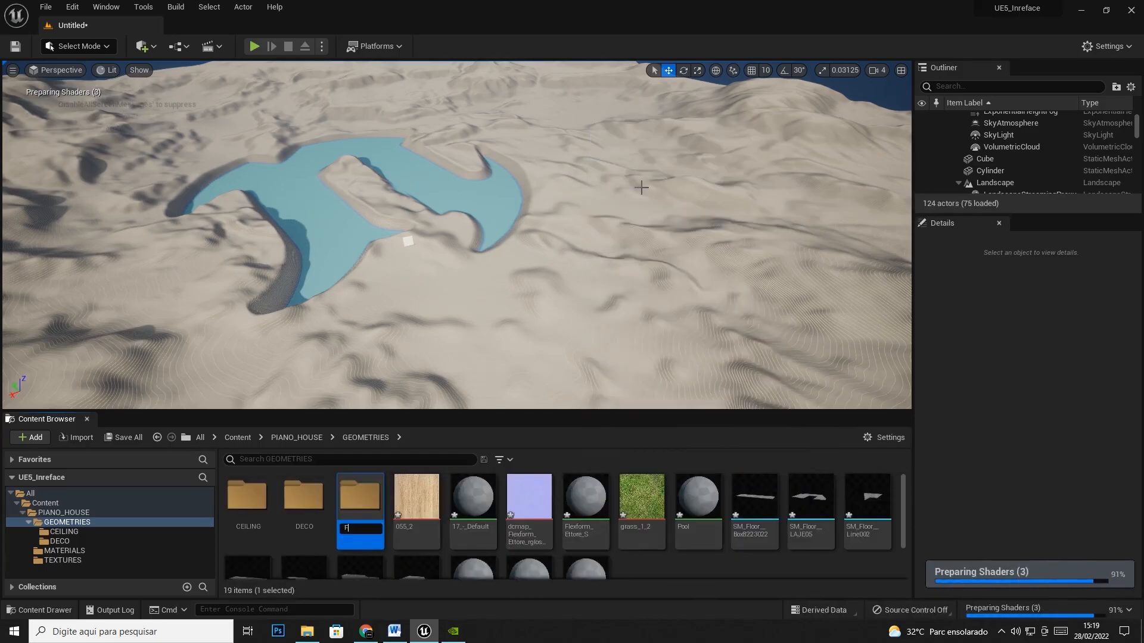
pyautogui.write('LOOR')
pyautogui.press('Return')
# Move the seven SM_Floor_ static meshes from GEOMETRIES into its FLOOR subfolder
pyautogui.click(761, 498)
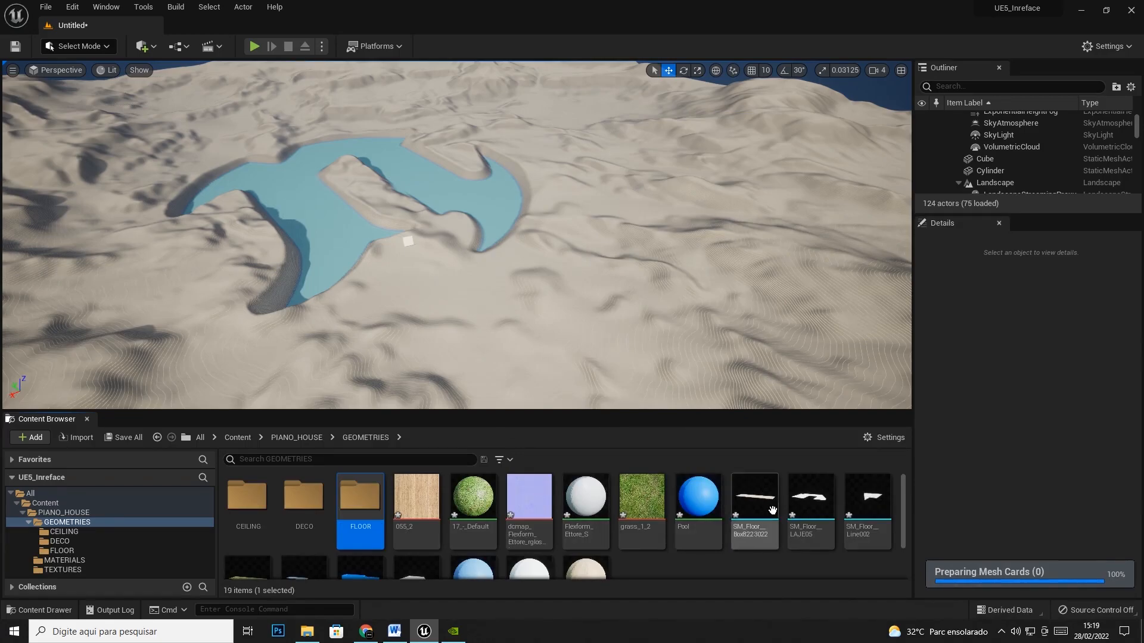
pyautogui.scroll(-2, 715, 512)
pyautogui.keyDown('shift'); pyautogui.click(426, 543); pyautogui.keyUp('shift')
pyautogui.scroll(1, 739, 556)
pyautogui.scroll(1, 738, 557)
pyautogui.moveTo(754, 512); pyautogui.dragTo(355, 504)
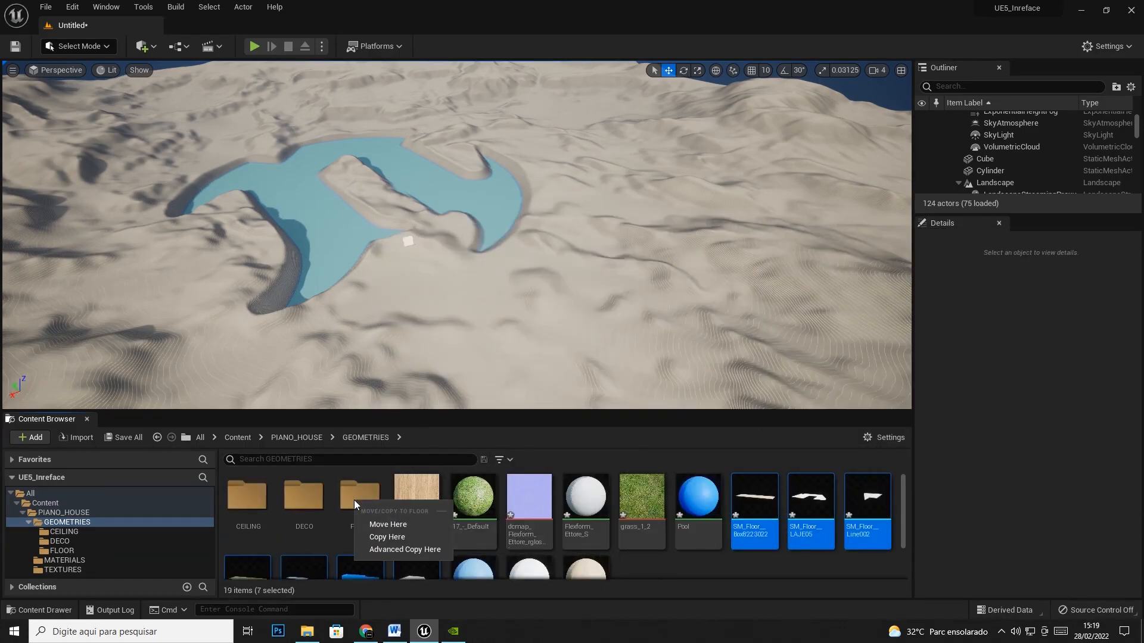
pyautogui.click(391, 524)
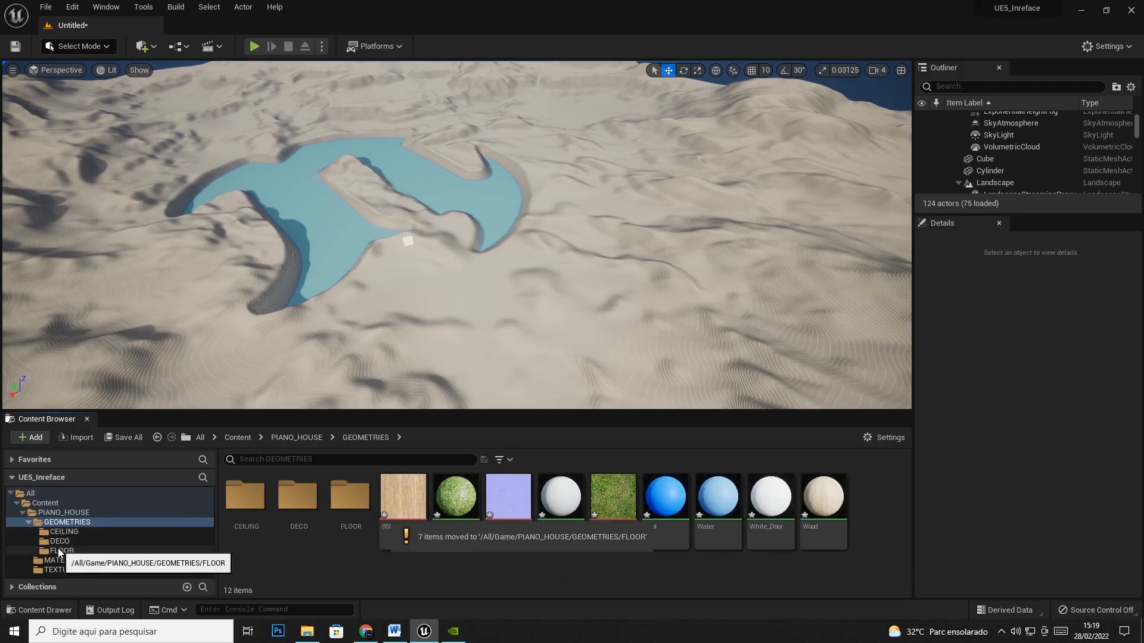
# Try to move the 055_2 wood texture from GEOMETRIES into the TEXTURES folder of PIANO_HOUSE
pyautogui.click(396, 536)
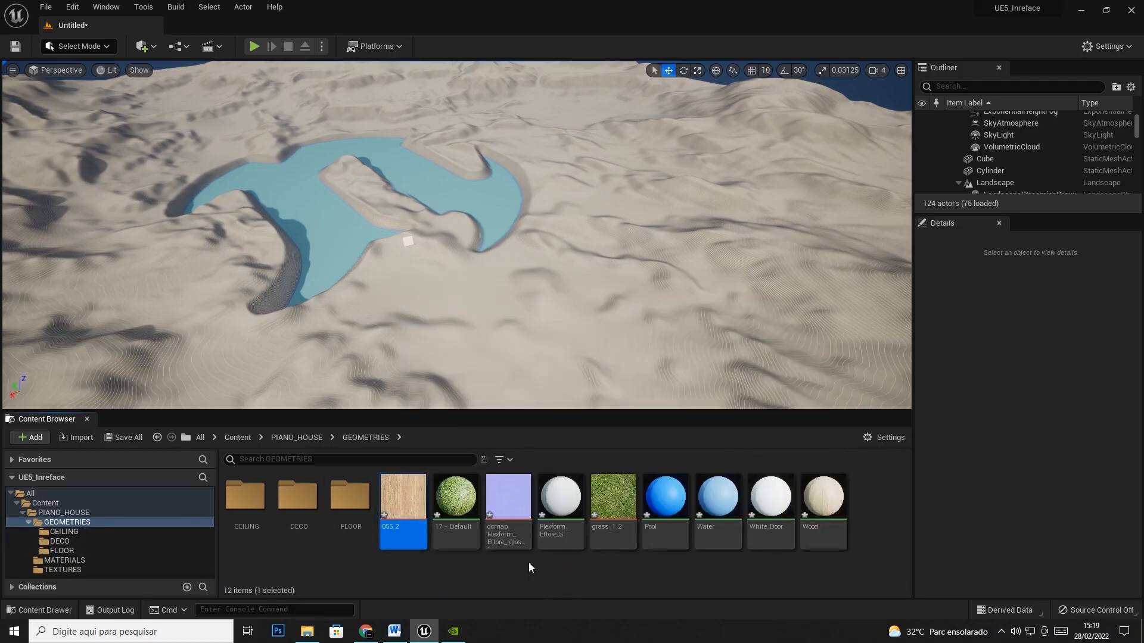
pyautogui.moveTo(403, 507); pyautogui.dragTo(71, 570)
pyautogui.click(119, 534)
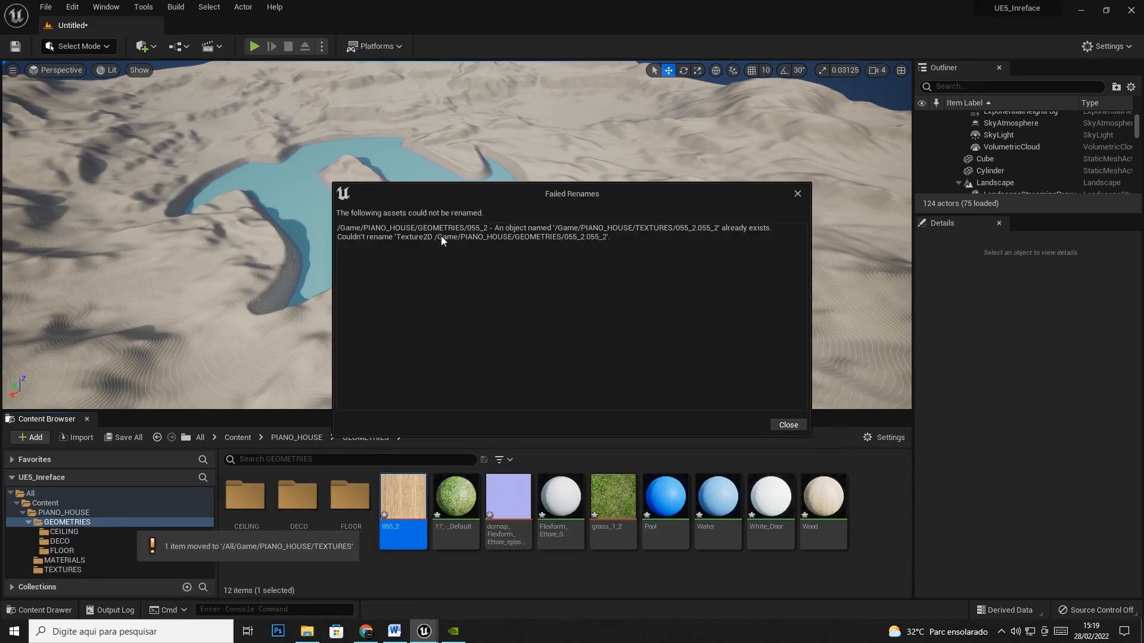
# Rename the 055_2 wood texture in GEOMETRIES as 055_2_b and move it into the TEXTURES folder
pyautogui.click(791, 429)
pyautogui.rightClick(405, 503)
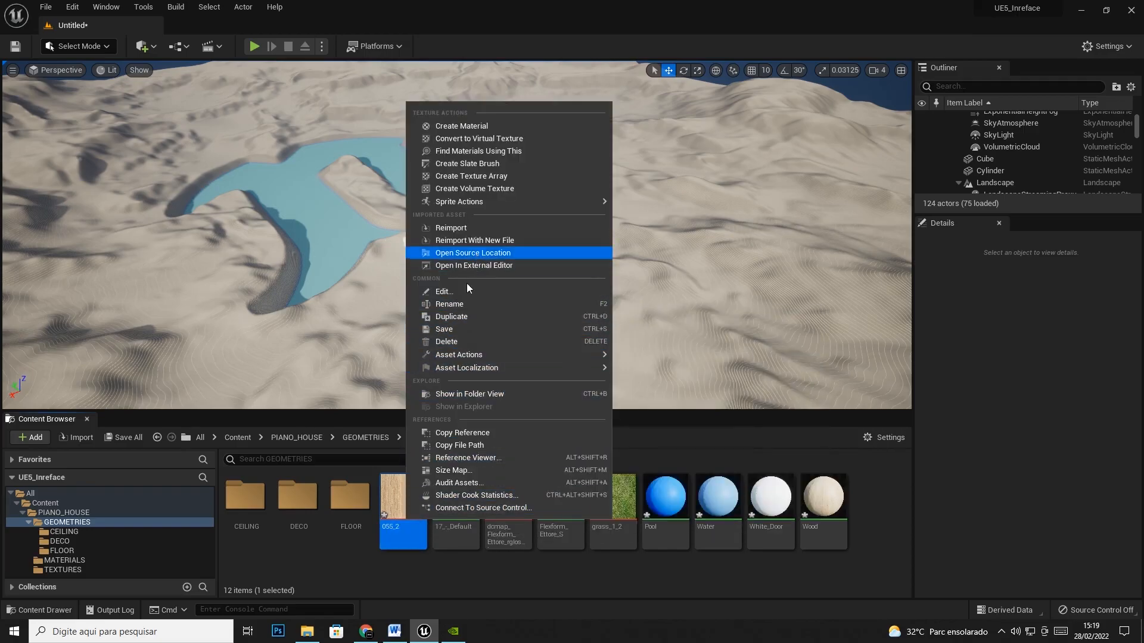
pyautogui.click(464, 303)
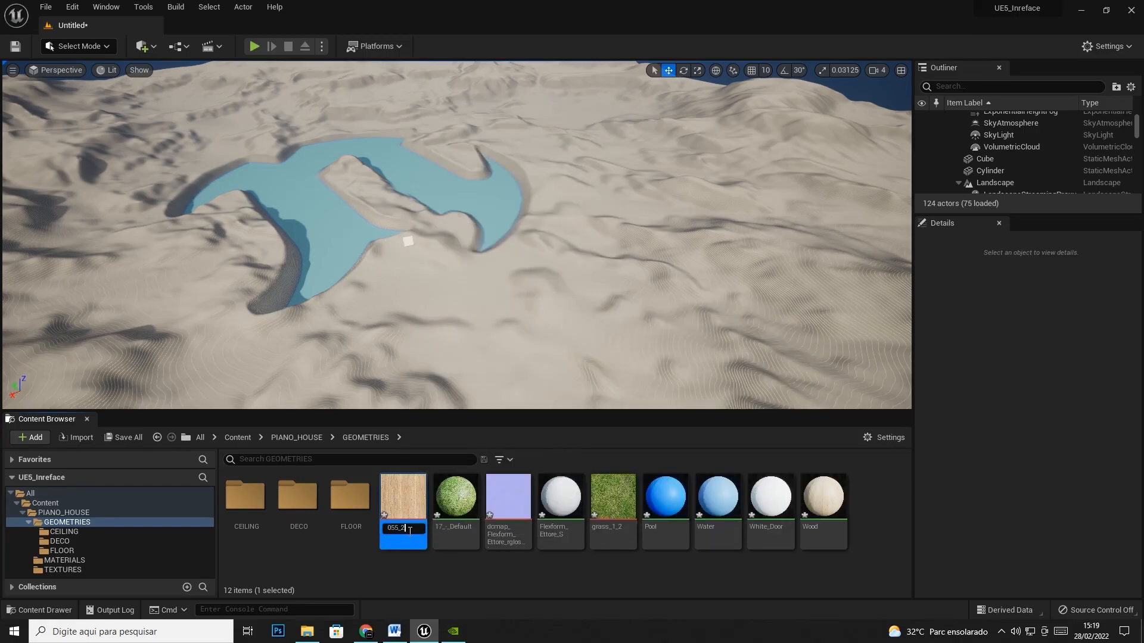
pyautogui.press('Return')
pyautogui.moveTo(407, 530); pyautogui.dragTo(59, 572)
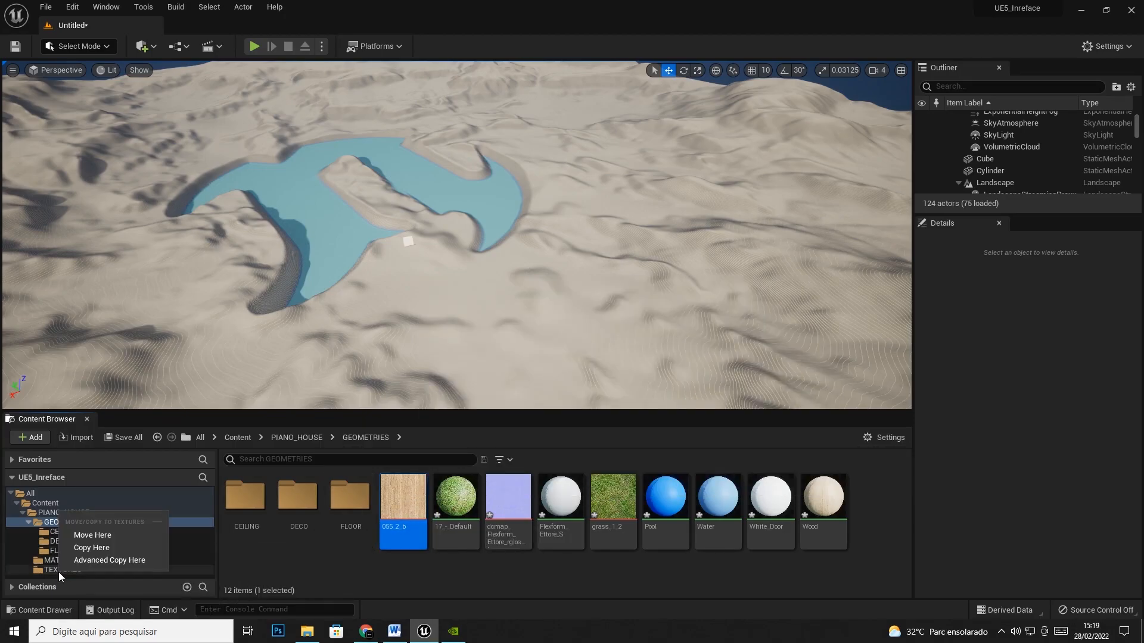
pyautogui.click(106, 535)
# Move the dcmap_Flexform_Ettore_rgloss_bump and grass_1_2 textures from GEOMETRIES into the TEXTURES folder
pyautogui.click(455, 506)
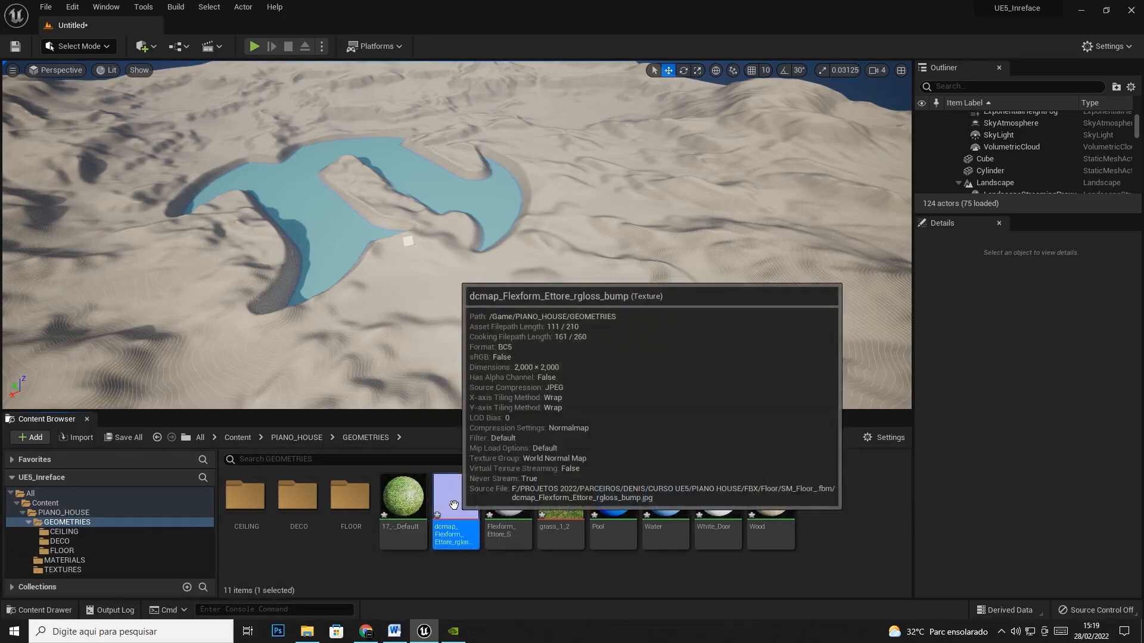
pyautogui.keyDown('ctrl'); pyautogui.click(560, 506); pyautogui.keyUp('ctrl')
pyautogui.moveTo(446, 506); pyautogui.dragTo(63, 570)
pyautogui.click(108, 530)
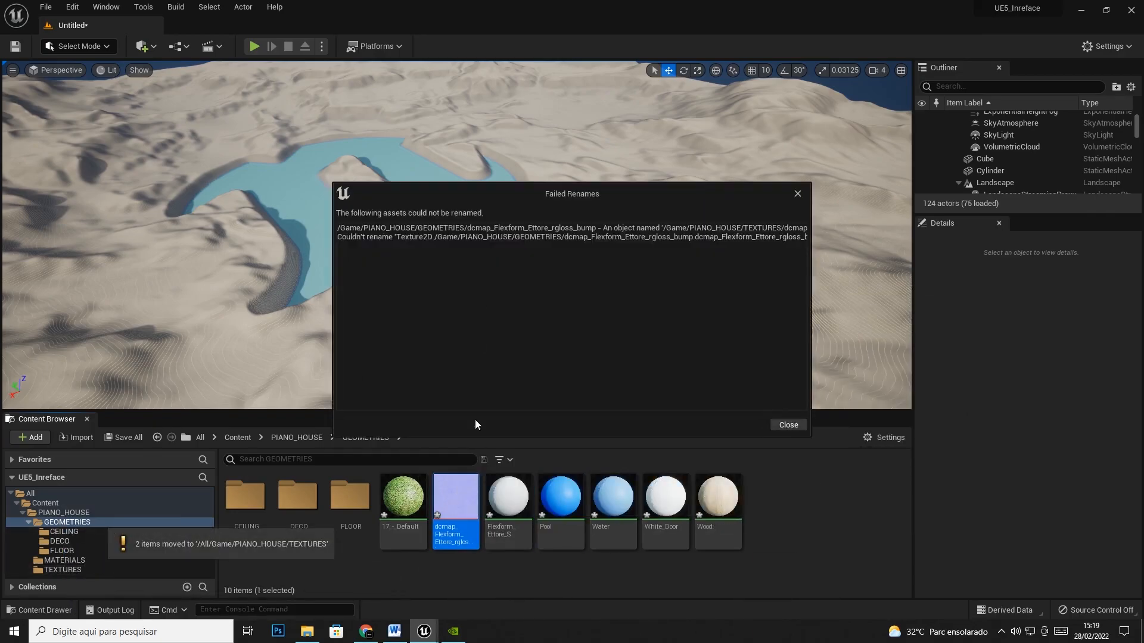
# Give the dcmap_Flexform_Ettore_rgloss_bump texture a distinct name and move it from GEOMETRIES into TEXTURES
pyautogui.rightClick(465, 509)
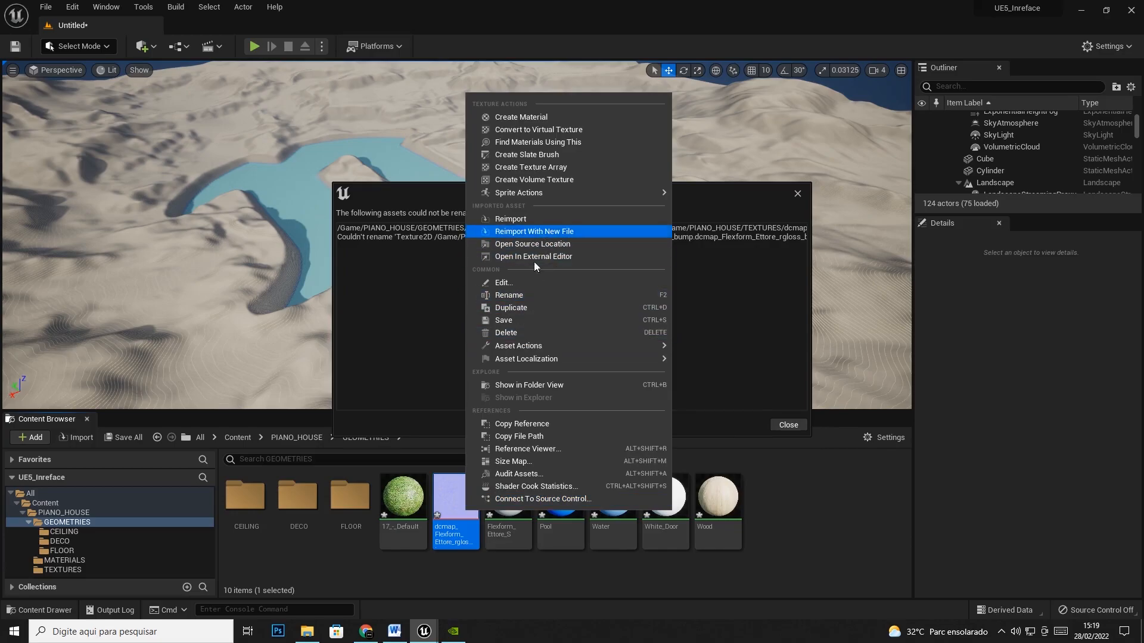
pyautogui.click(531, 295)
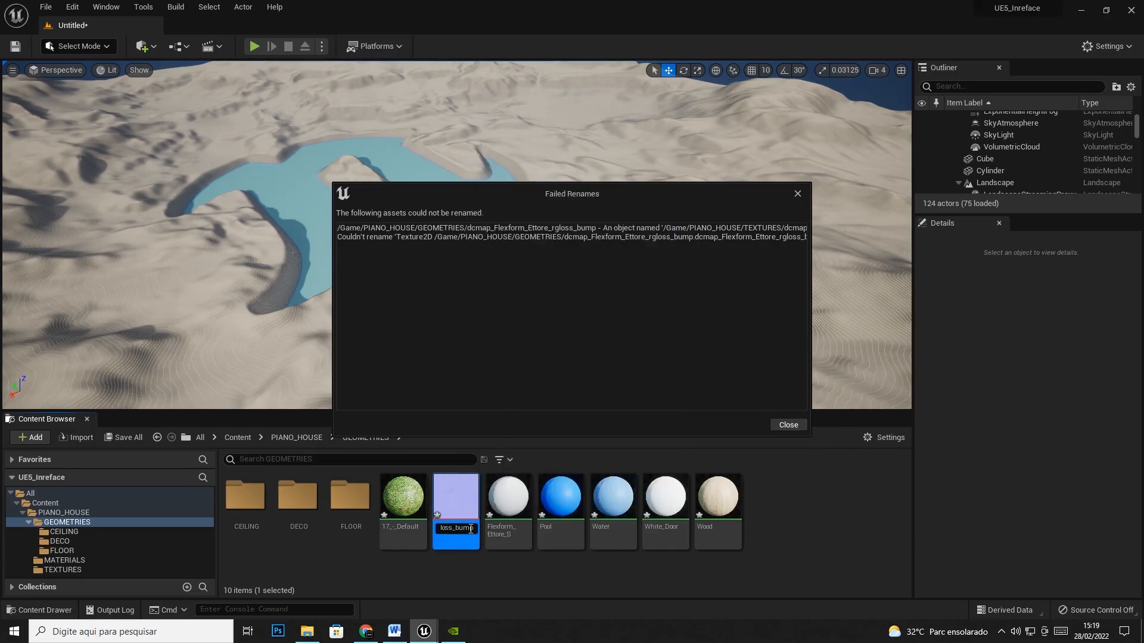
pyautogui.moveTo(456, 506); pyautogui.dragTo(81, 570)
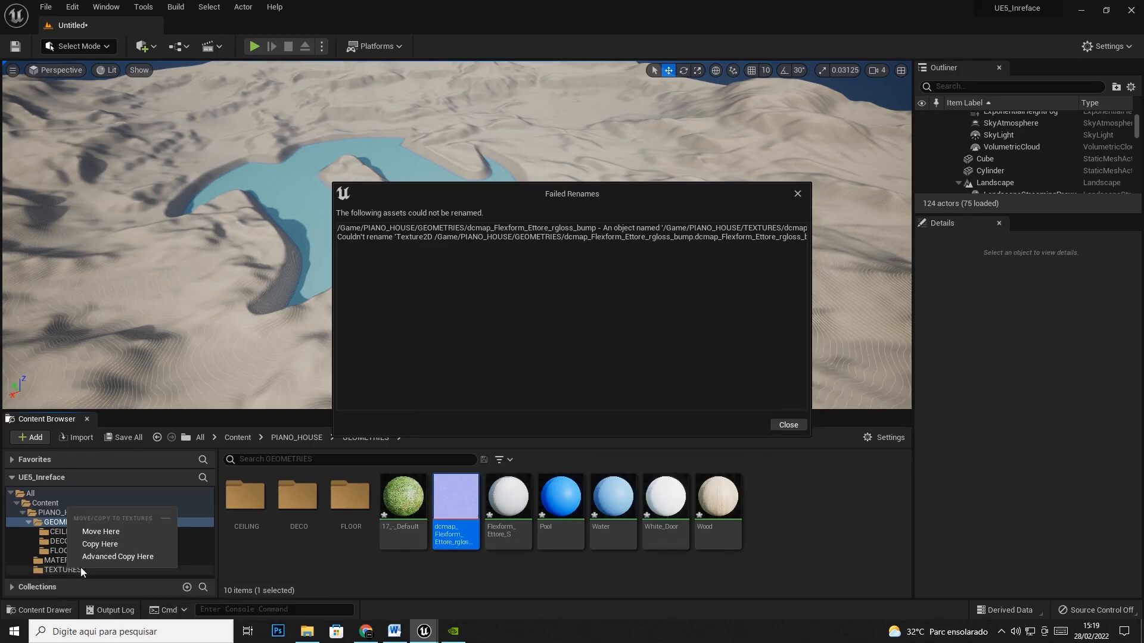
pyautogui.click(123, 531)
# Move the six remaining floor materials, from 17_-_Default to Wood, out of GEOMETRIES into the MATERIALS folder
pyautogui.keyDown('shift'); pyautogui.click(686, 497); pyautogui.keyUp('shift')
pyautogui.moveTo(685, 501); pyautogui.dragTo(55, 560)
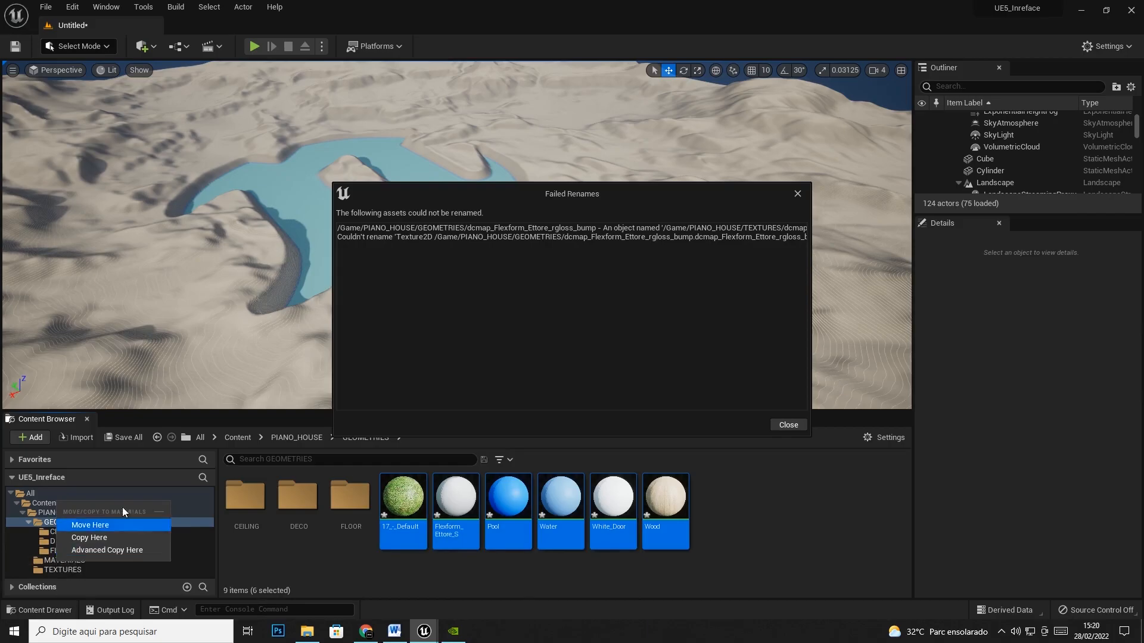
pyautogui.click(100, 525)
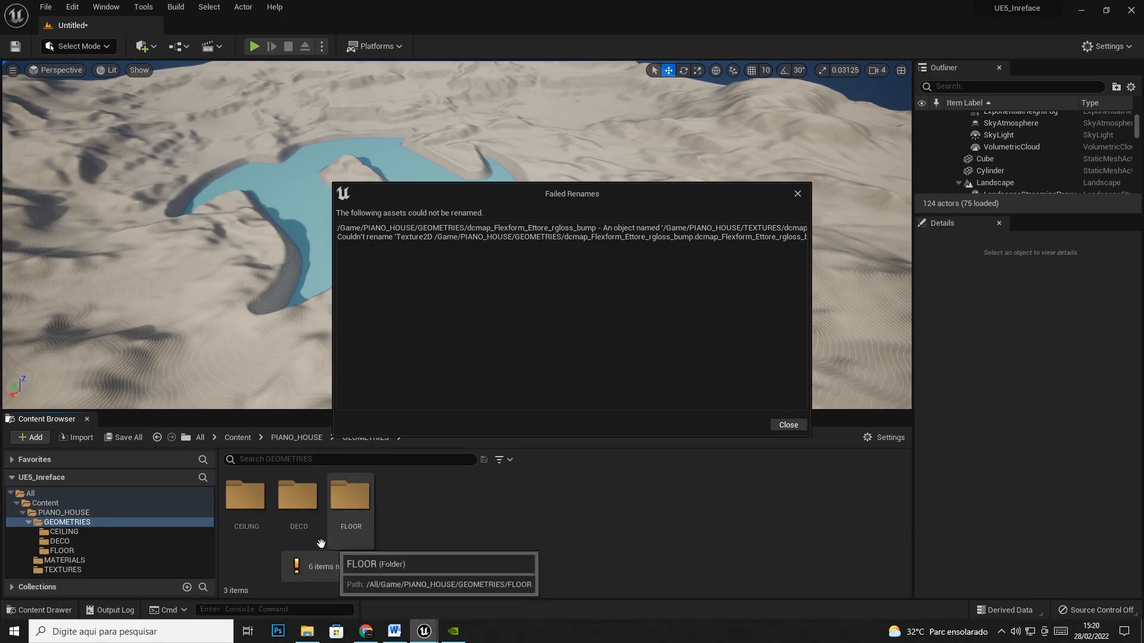
pyautogui.click(797, 194)
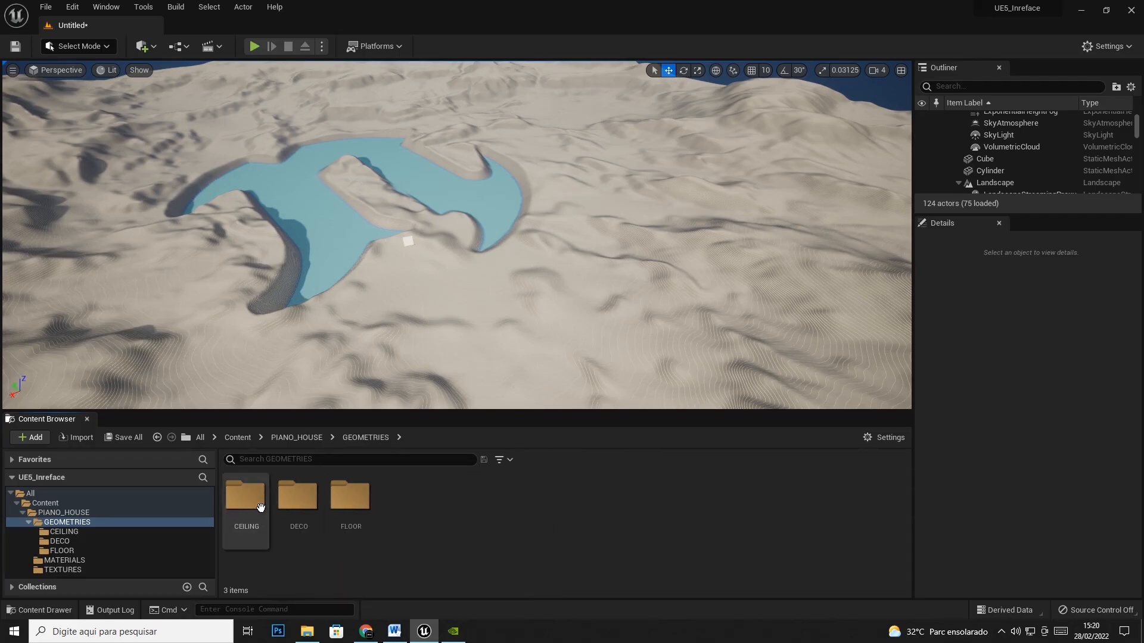
# Import everything from the SM_frame_ file in the FBX Frame folder into GEOMETRIES, keeping the current FBX import options
pyautogui.rightClick(410, 534)
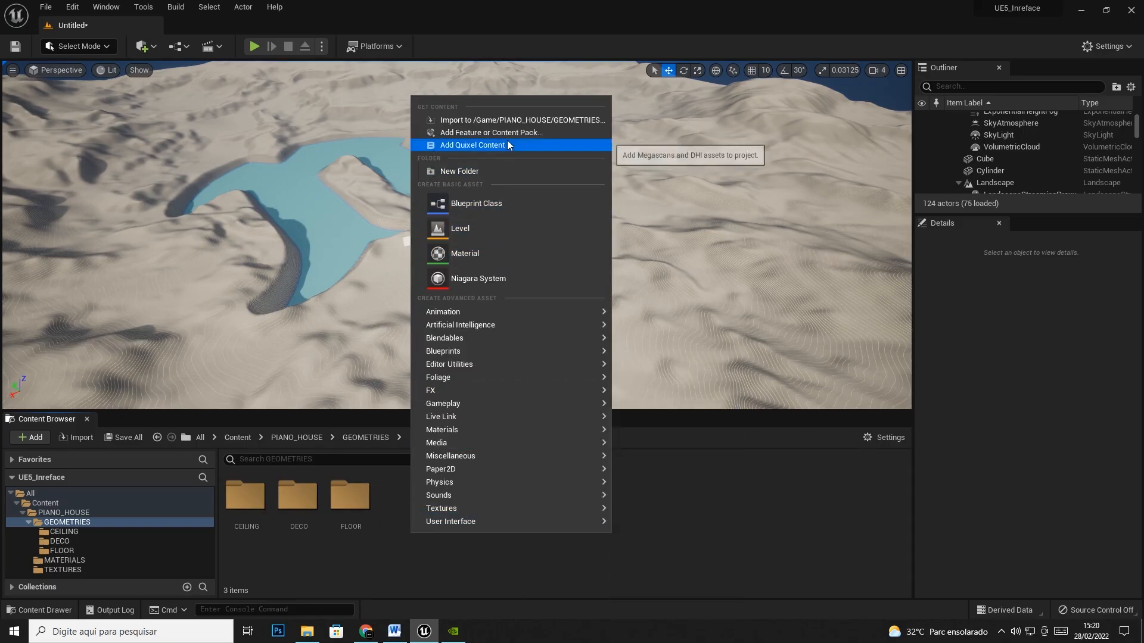
pyautogui.click(500, 120)
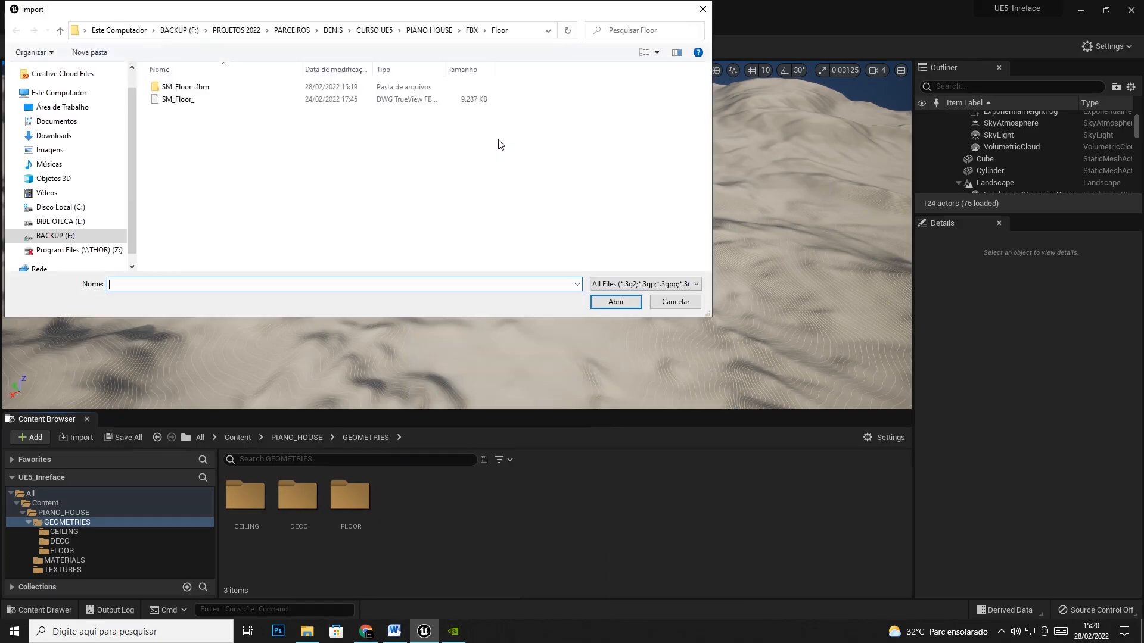
pyautogui.click(429, 30)
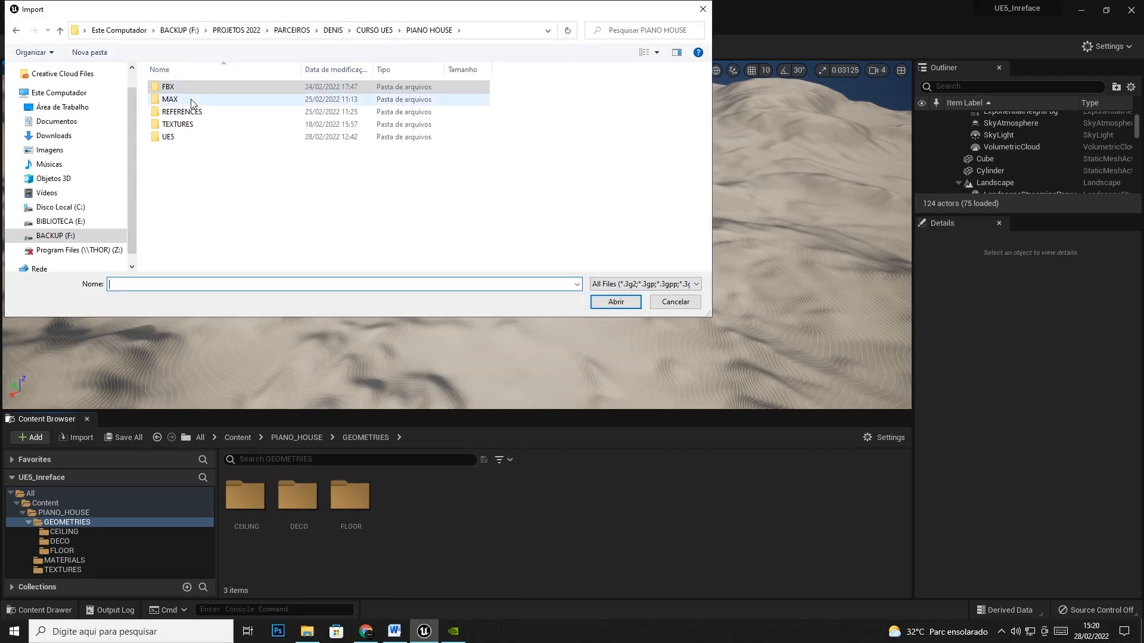
pyautogui.doubleClick(174, 88)
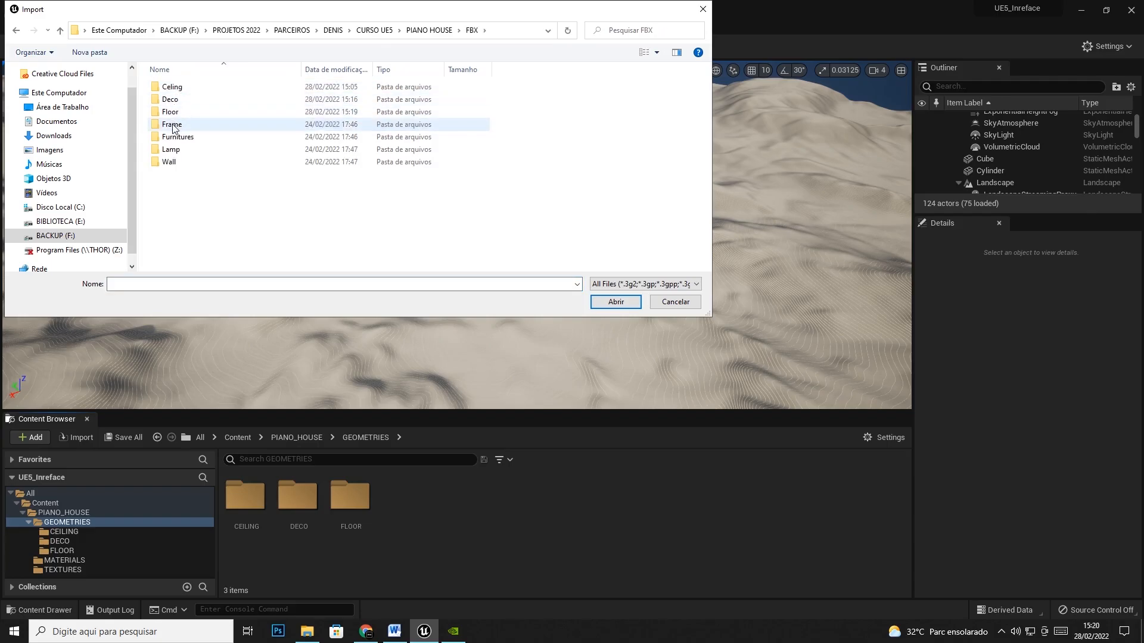
pyautogui.doubleClick(173, 125)
pyautogui.doubleClick(174, 87)
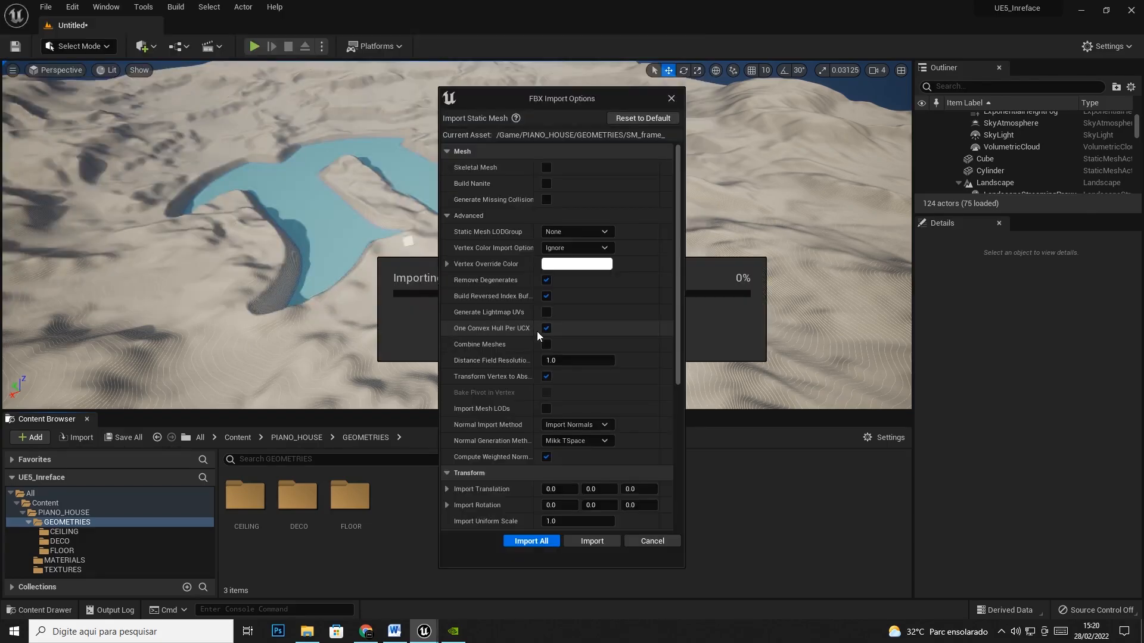
pyautogui.click(534, 541)
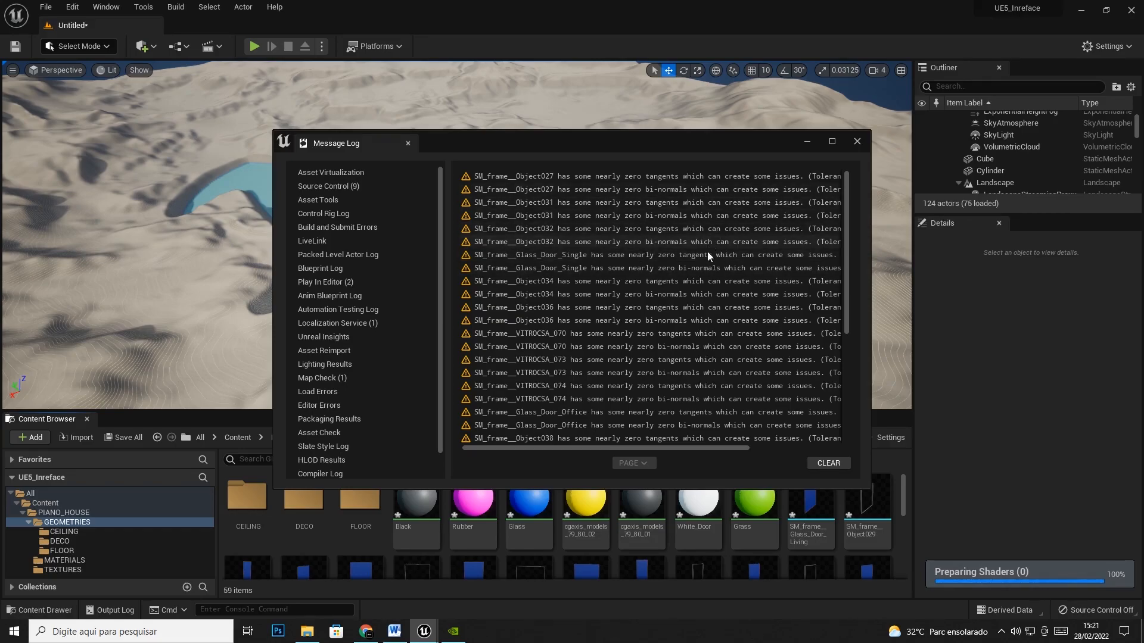
pyautogui.click(857, 141)
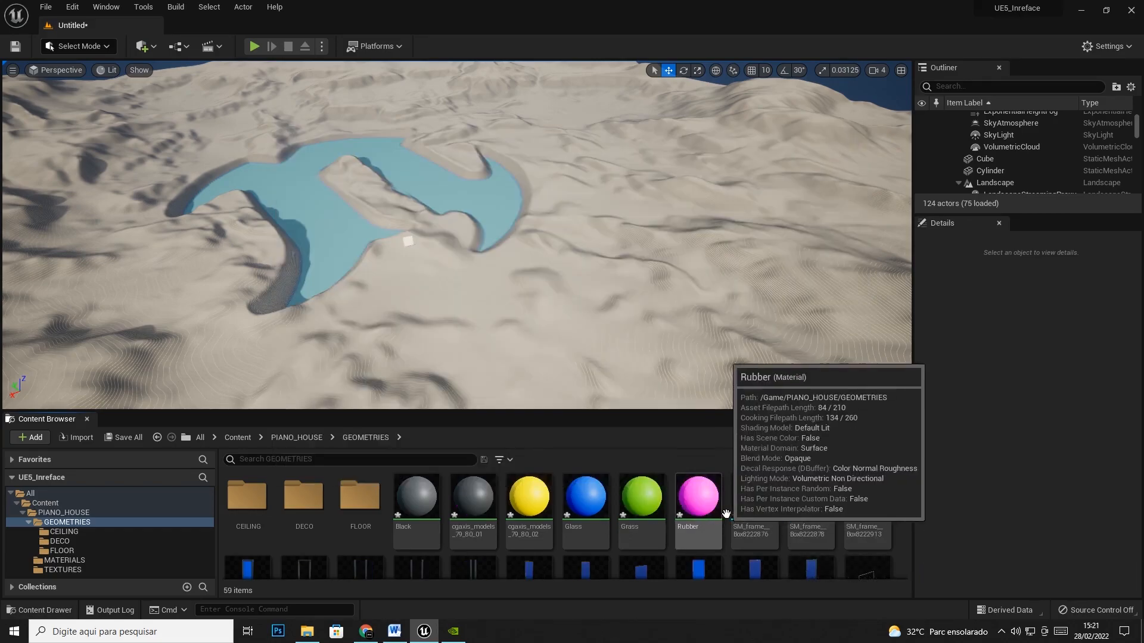
# Create a folder named FRAME inside the GEOMETRIES folder
pyautogui.scroll(-5, 684, 536)
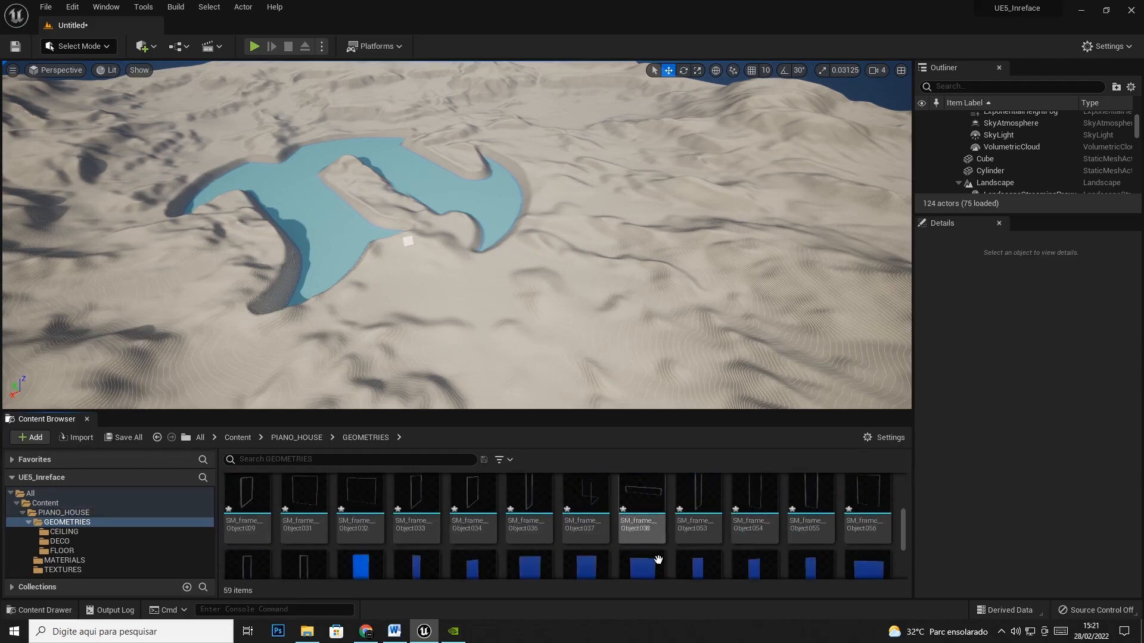
pyautogui.rightClick(853, 545)
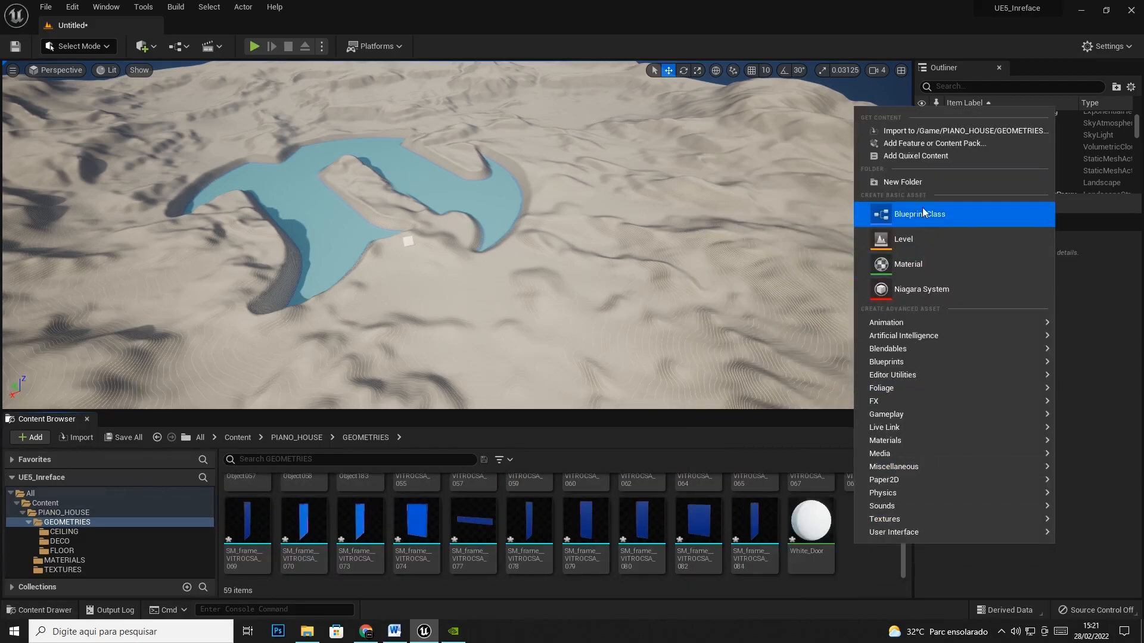
pyautogui.click(902, 183)
pyautogui.write('FRAME')
pyautogui.press('Return')
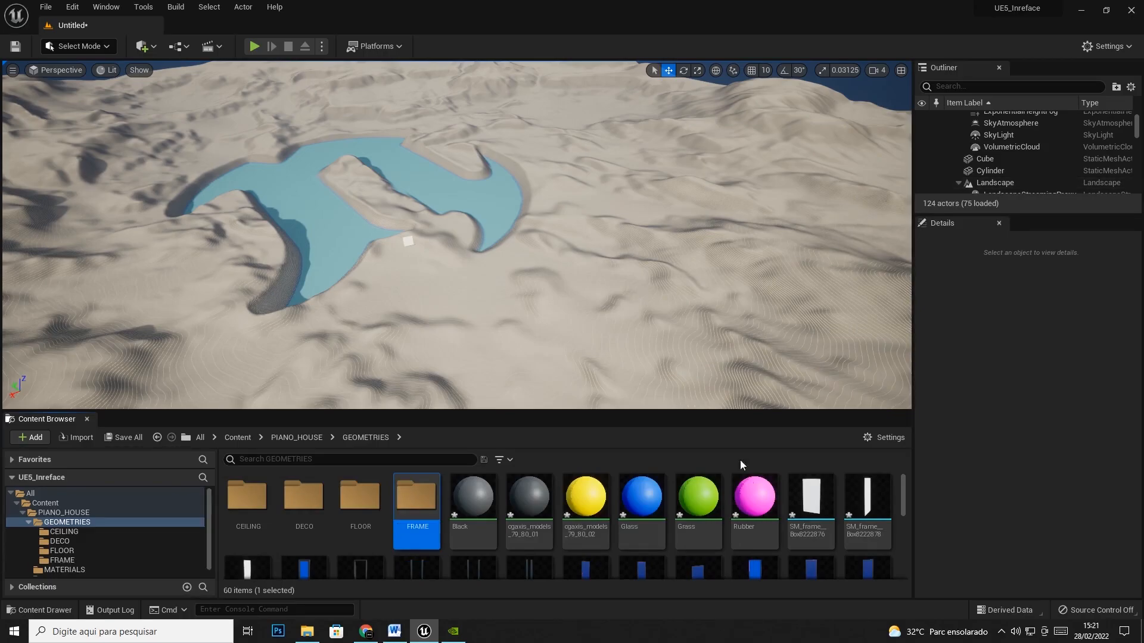
# Move all the SM_frame_ static meshes from GEOMETRIES into its FRAME subfolder
pyautogui.scroll(-5, 816, 502)
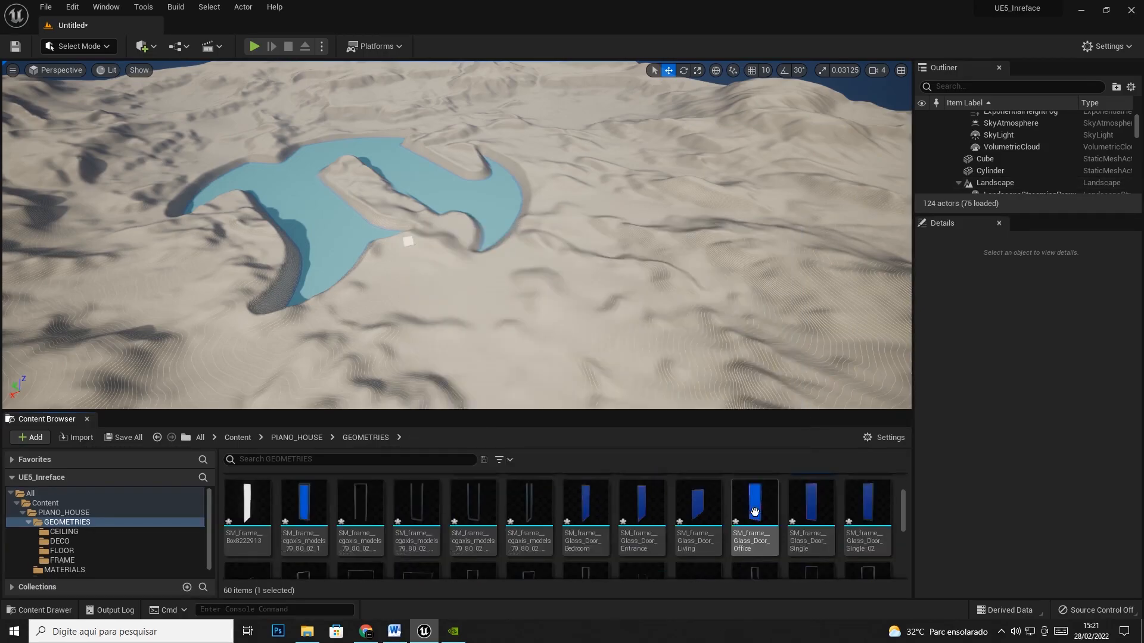
pyautogui.keyDown('shift'); pyautogui.click(755, 512); pyautogui.keyUp('shift')
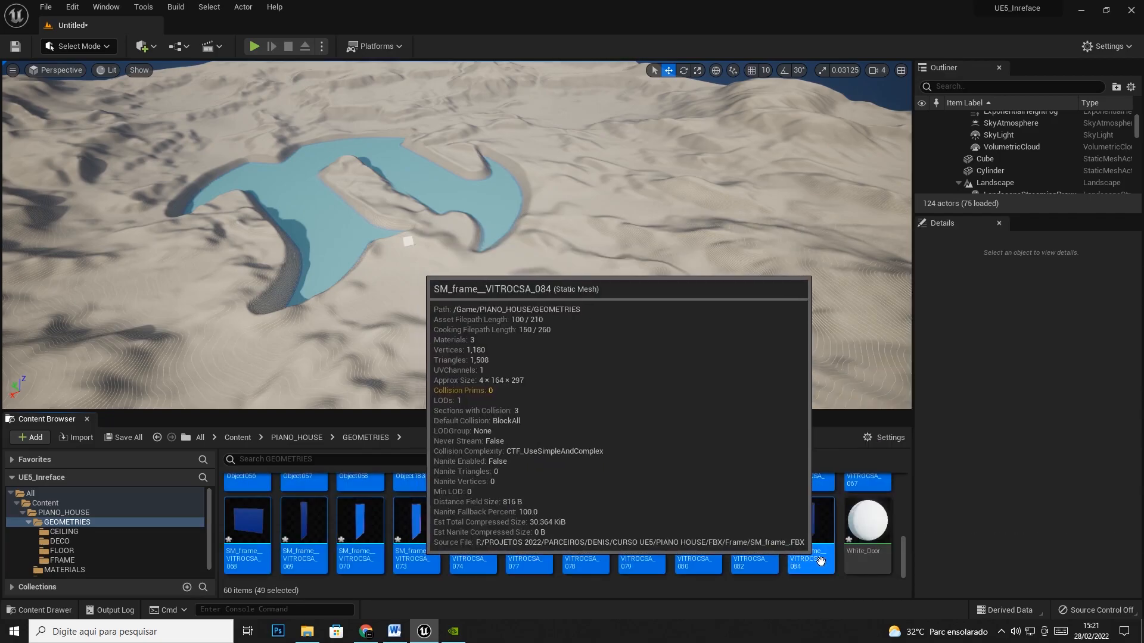
pyautogui.scroll(2, 813, 560)
pyautogui.scroll(2, 813, 560)
pyautogui.moveTo(810, 512); pyautogui.dragTo(425, 489)
pyautogui.click(463, 517)
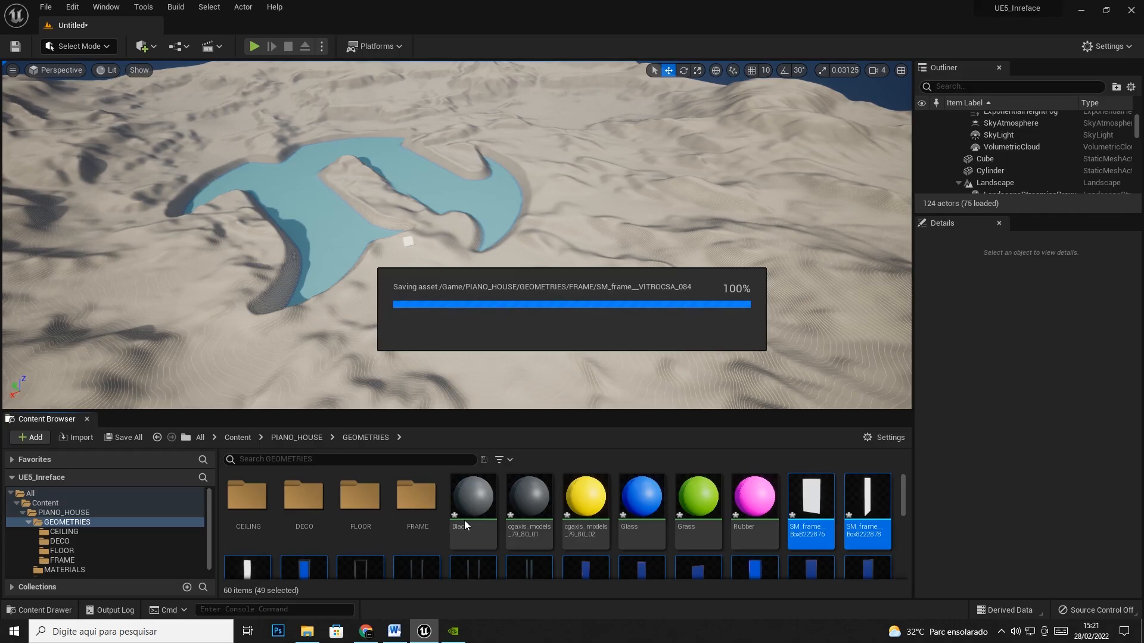
# Move the seven frame materials, from Black to White_Door, out of GEOMETRIES into the MATERIALS folder
pyautogui.click(442, 500)
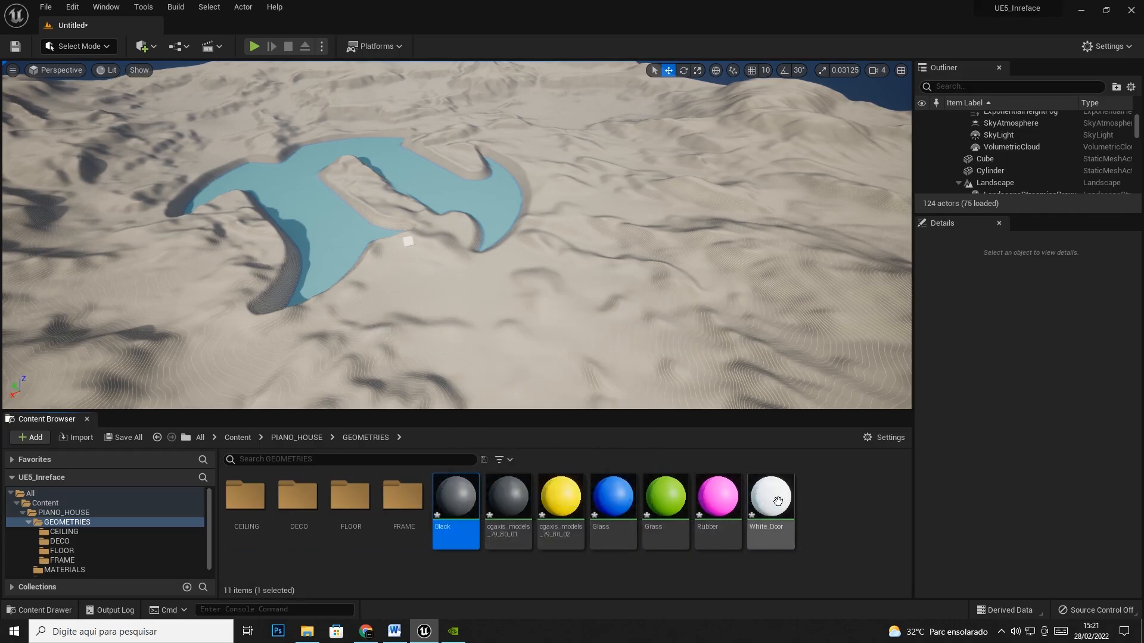
pyautogui.keyDown('shift'); pyautogui.click(778, 501); pyautogui.keyUp('shift')
pyautogui.moveTo(486, 529); pyautogui.dragTo(77, 570)
pyautogui.click(108, 530)
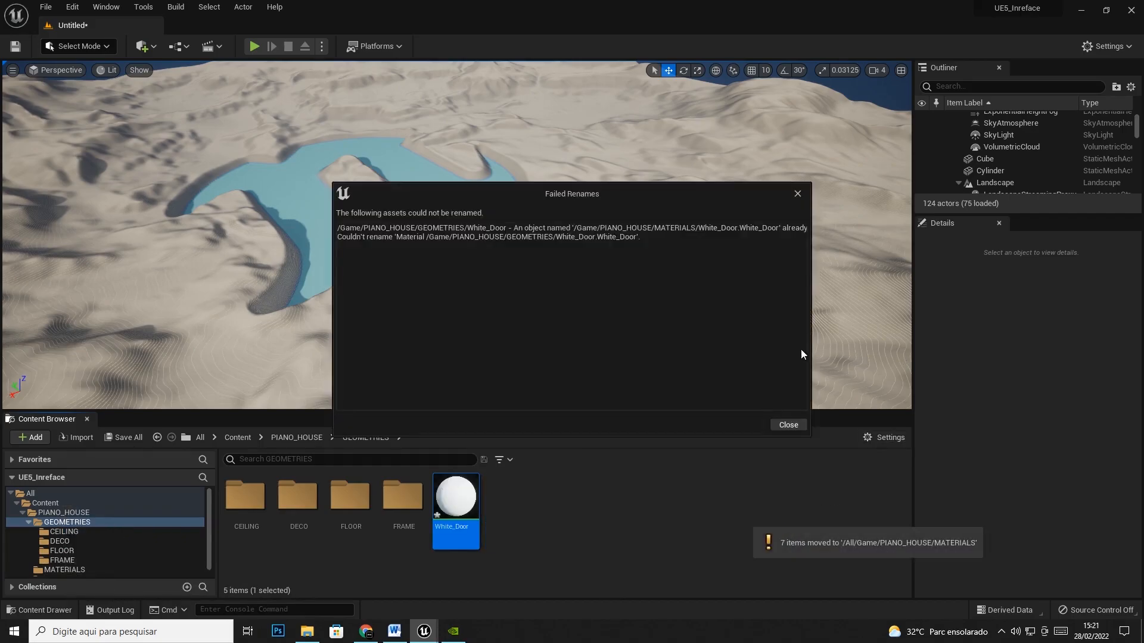
pyautogui.click(782, 427)
# Rename the White_Door material in GEOMETRIES as White_Door_b and move it into the MATERIALS folder
pyautogui.rightClick(457, 514)
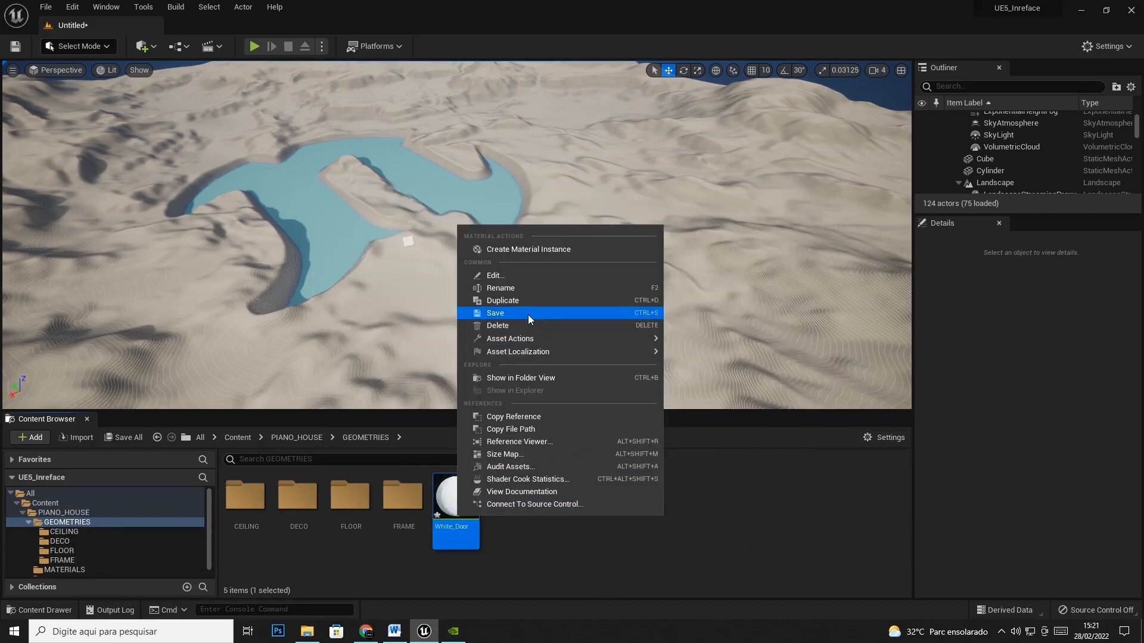
pyautogui.click(520, 289)
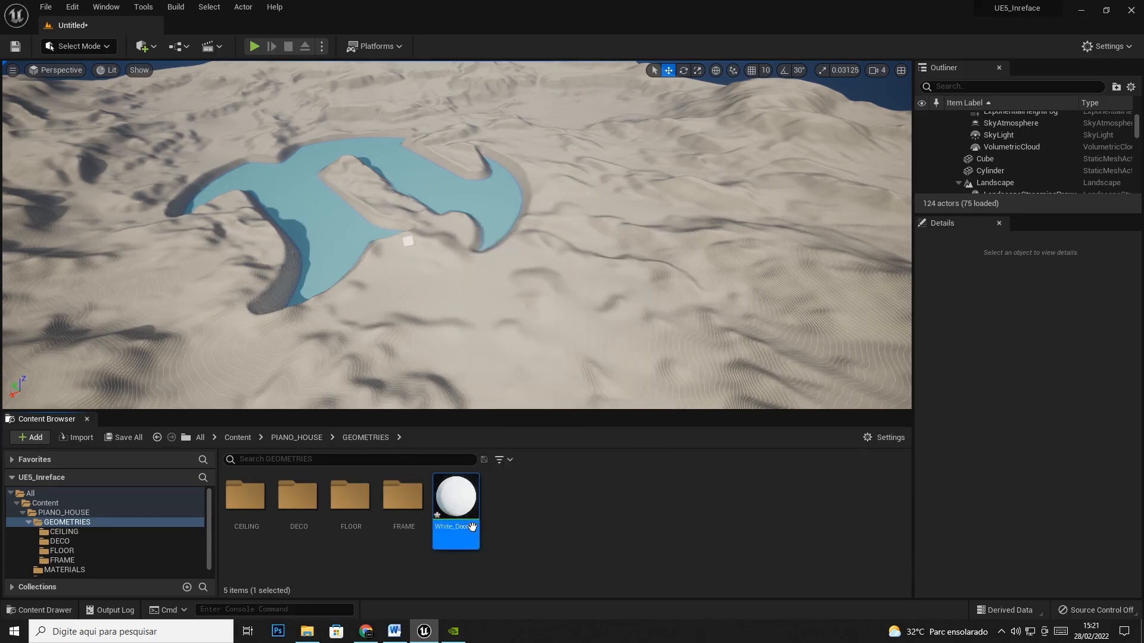
pyautogui.rightClick(471, 527)
pyautogui.click(500, 299)
pyautogui.press('Return')
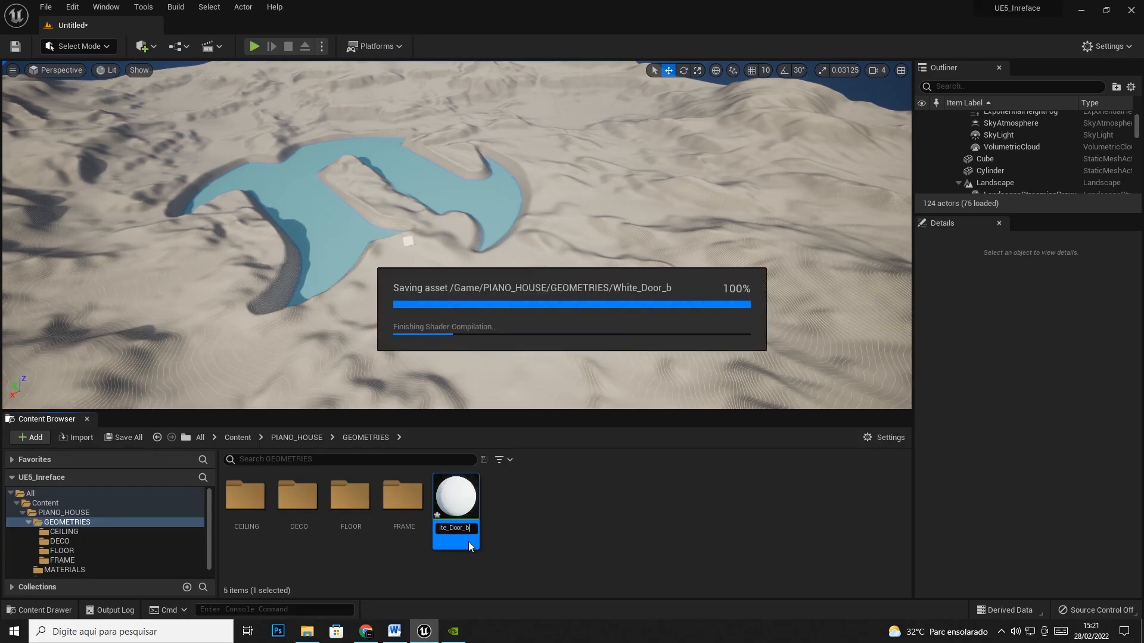
pyautogui.moveTo(459, 512); pyautogui.dragTo(71, 567)
pyautogui.click(114, 534)
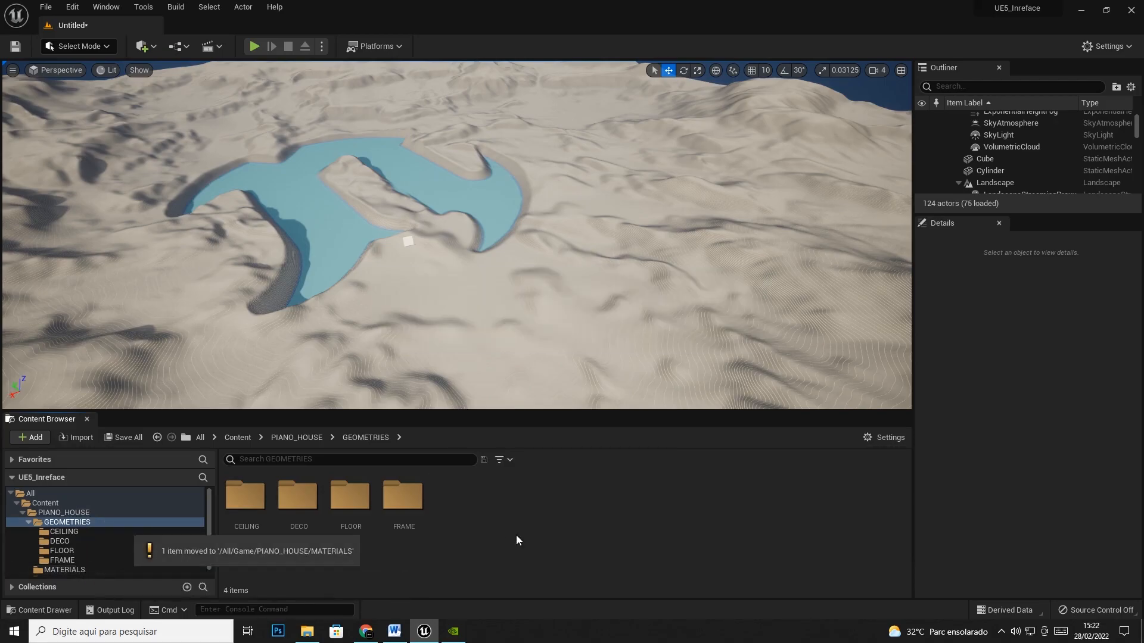
# Import everything from the SM_Furnitures_ file in the FBX Furnitures folder into GEOMETRIES, keeping the current FBX import options
pyautogui.rightClick(523, 519)
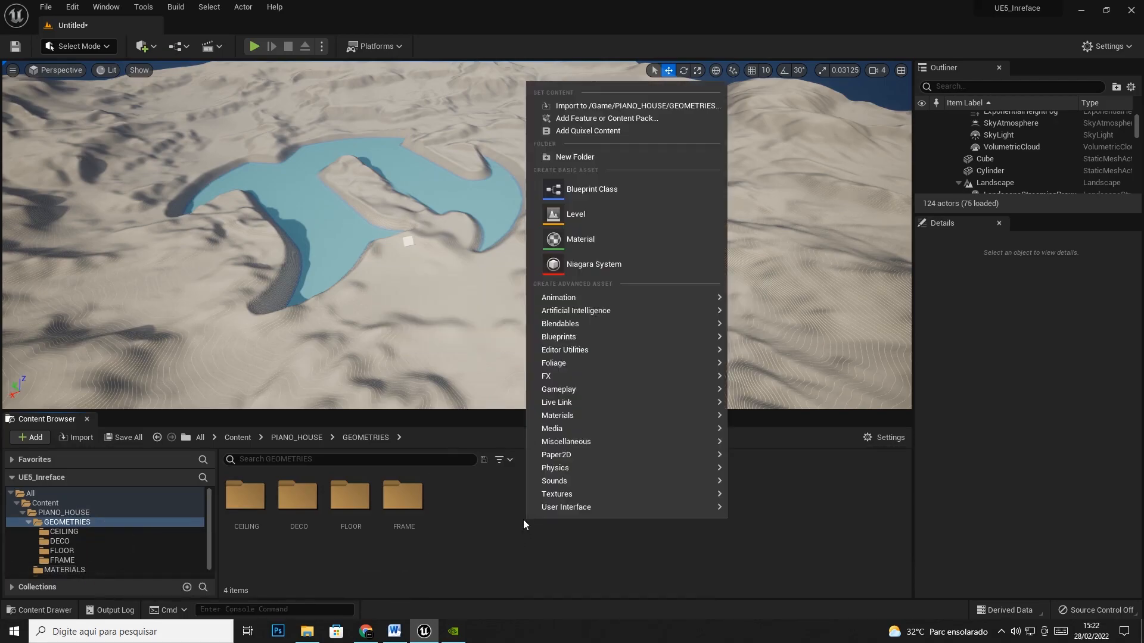
pyautogui.click(612, 106)
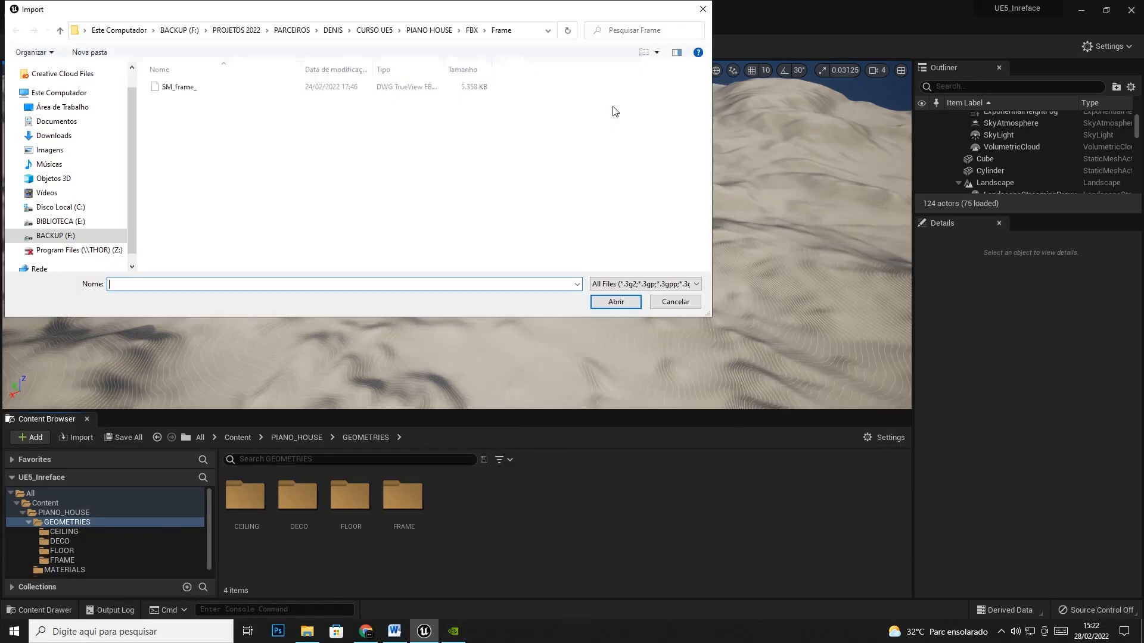
pyautogui.click(472, 30)
pyautogui.doubleClick(178, 138)
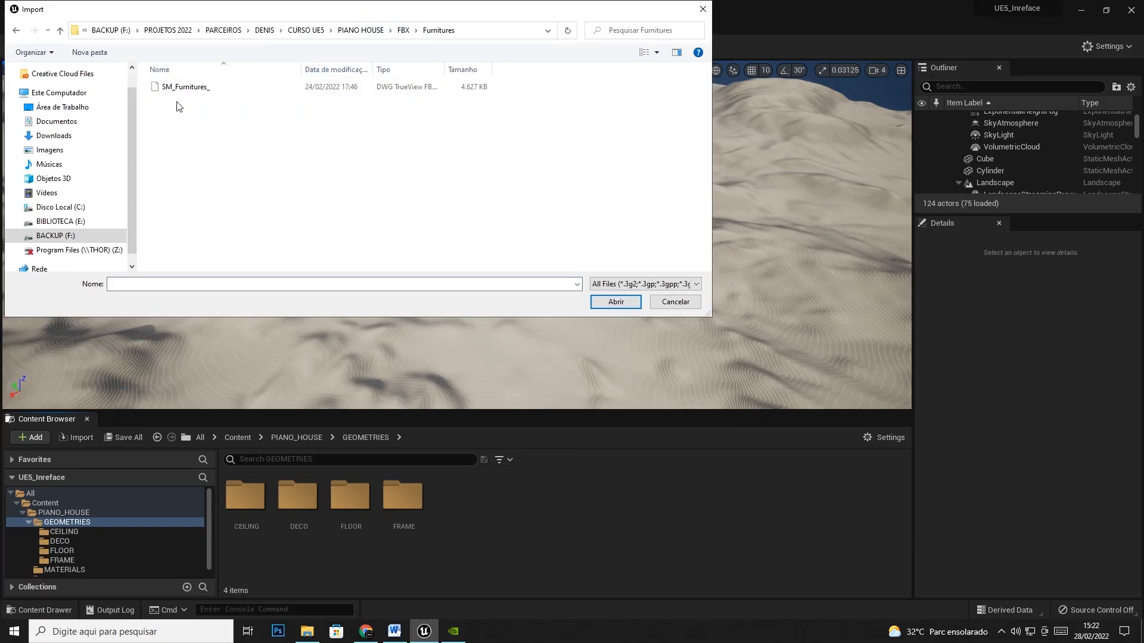
pyautogui.click(186, 87)
pyautogui.click(632, 304)
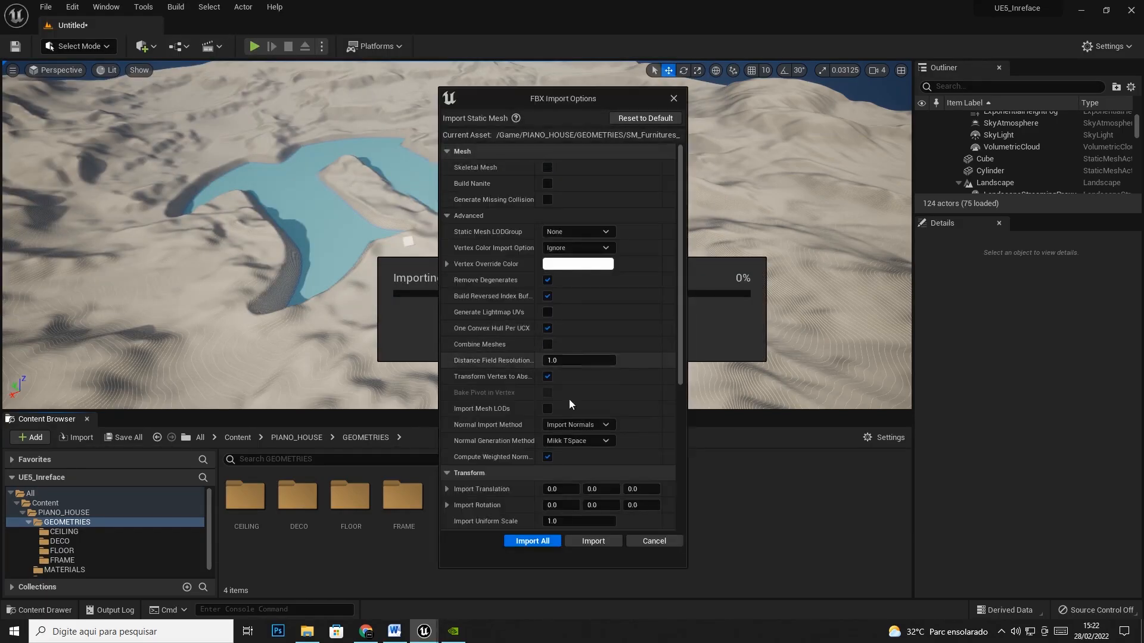
pyautogui.click(538, 546)
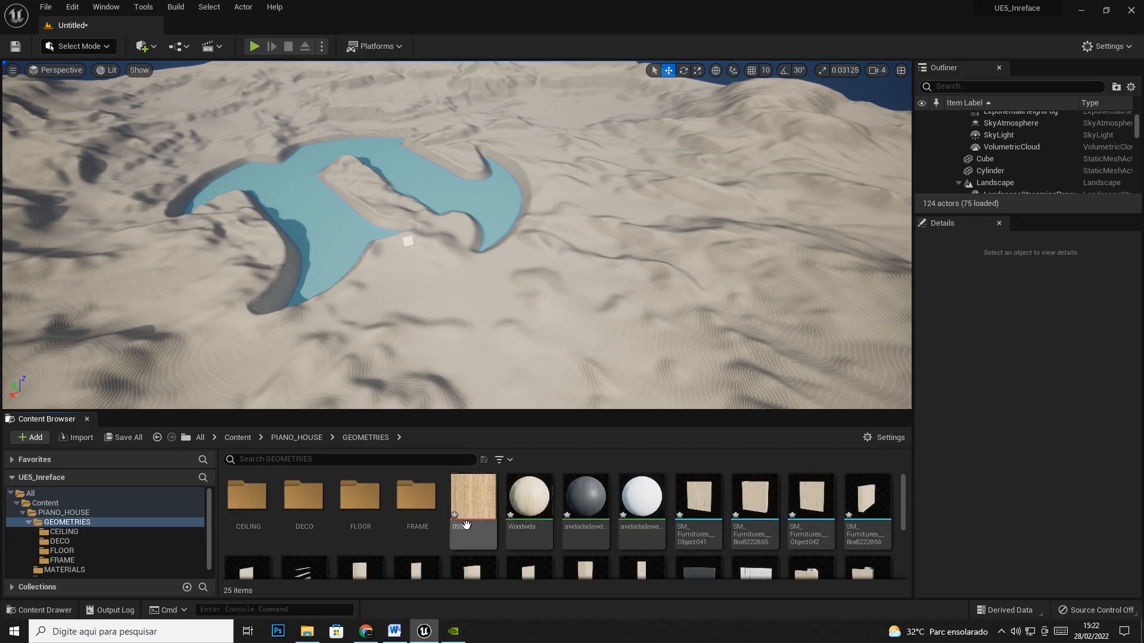
# Create a subfolder named FURNITURES inside the GEOMETRIES folder
pyautogui.scroll(-3, 527, 536)
pyautogui.rightClick(512, 546)
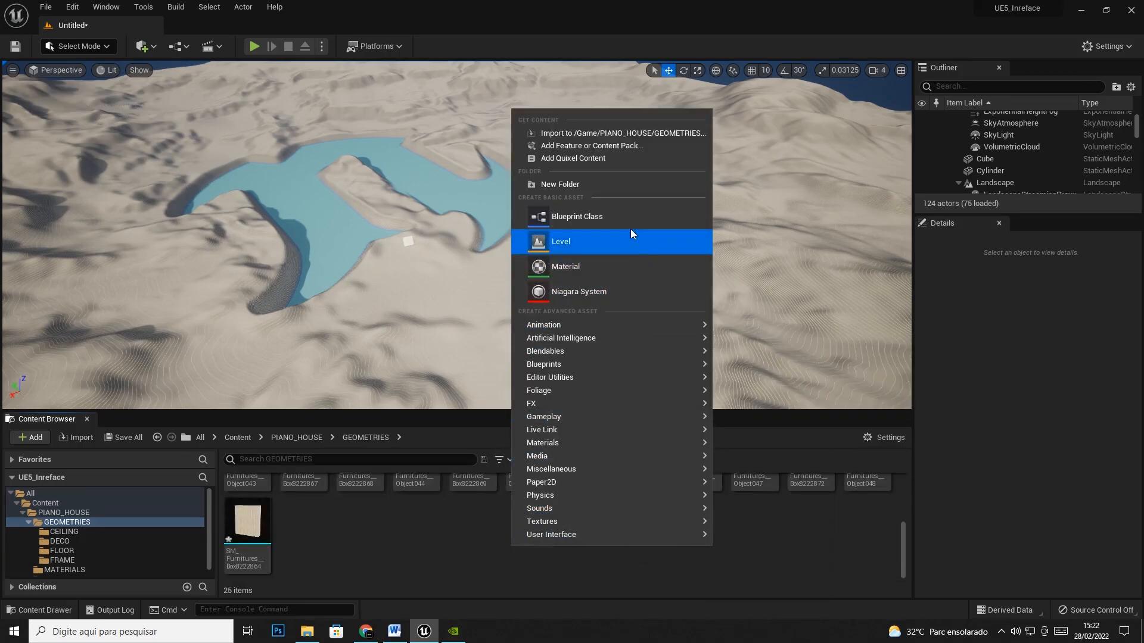
pyautogui.click(577, 185)
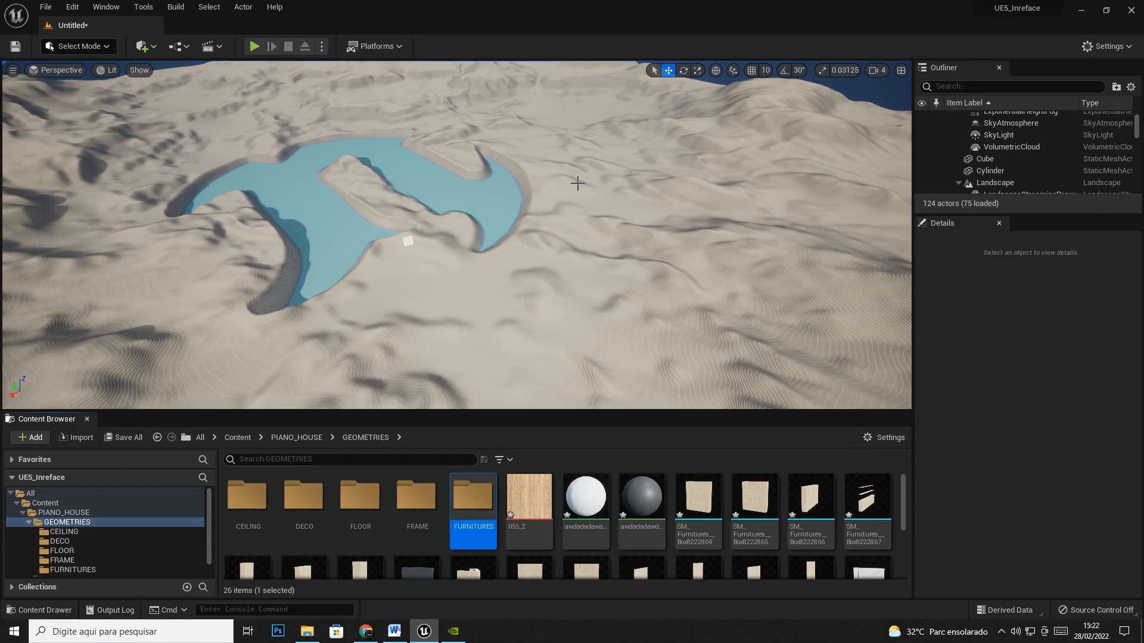
# Move all the SM_Furnitures_ static meshes from GEOMETRIES into its FURNITURES subfolder
pyautogui.scroll(-3, 737, 530)
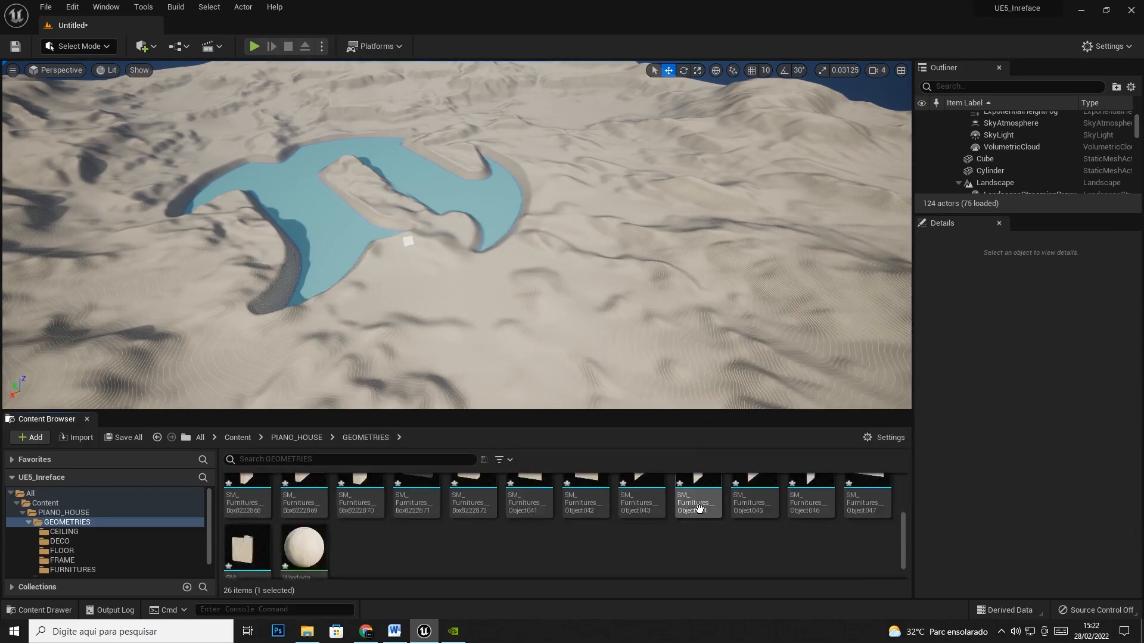
pyautogui.keyDown('shift'); pyautogui.click(248, 520); pyautogui.keyUp('shift')
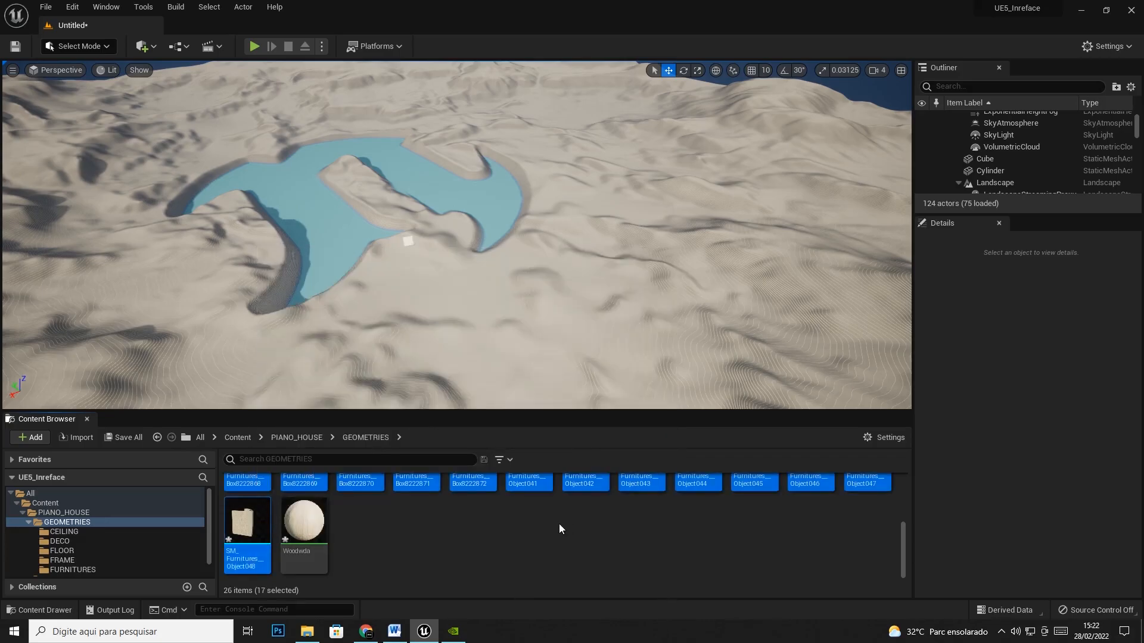
pyautogui.scroll(3, 560, 527)
pyautogui.moveTo(698, 504); pyautogui.dragTo(494, 495)
pyautogui.click(520, 529)
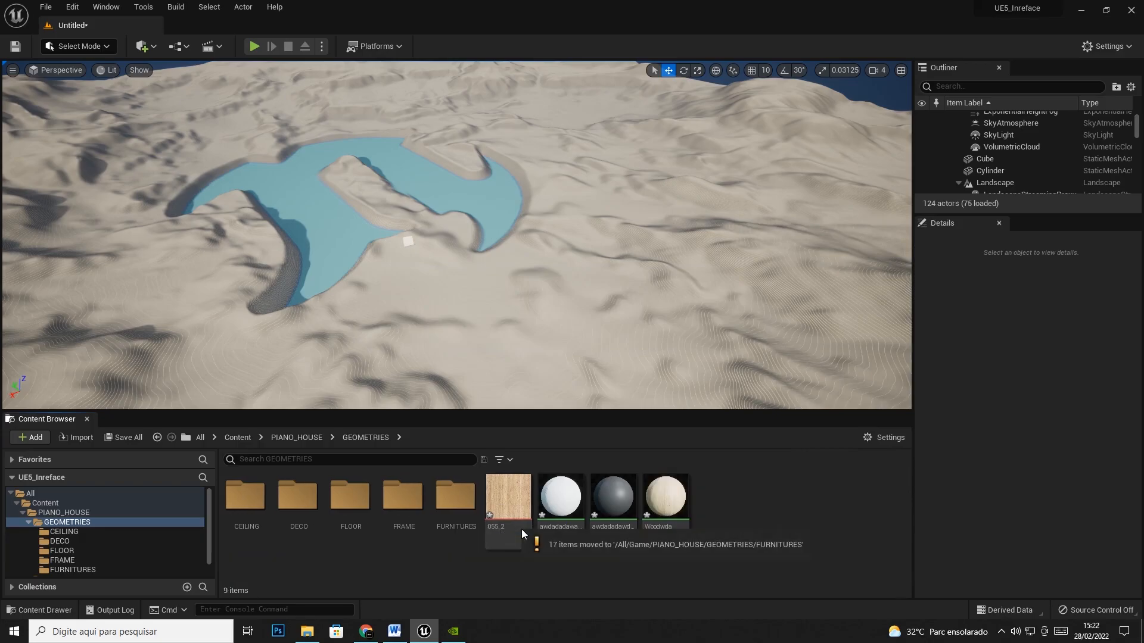
# Rename the 055_2 wood texture in GEOMETRIES as 055_2_c and move it into the TEXTURES folder
pyautogui.click(508, 498)
pyautogui.rightClick(513, 500)
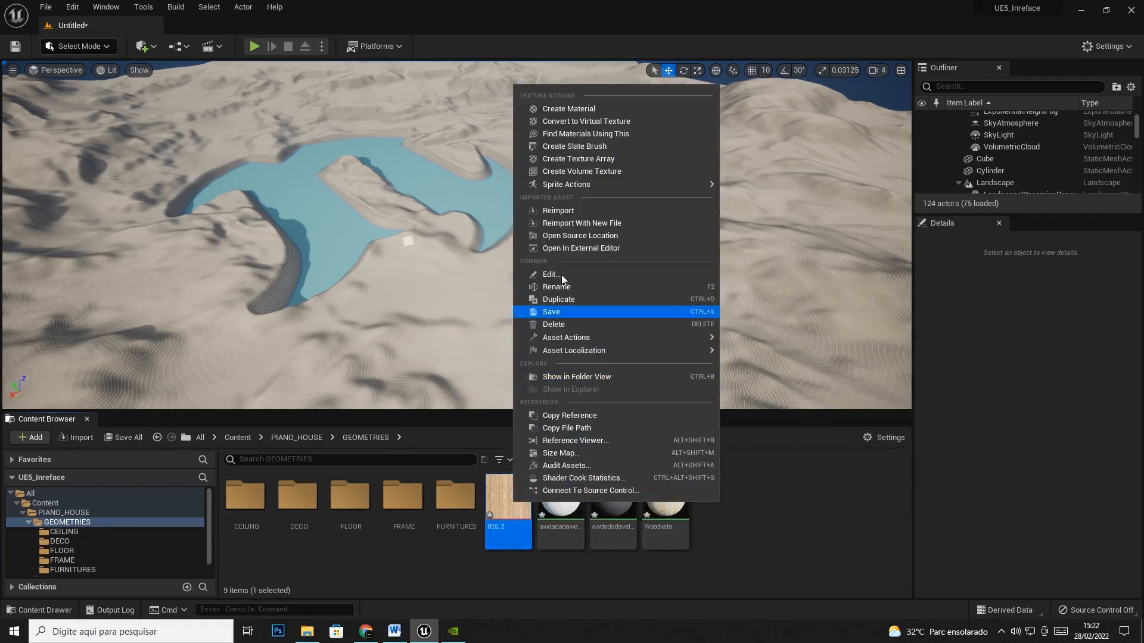
pyautogui.click(560, 286)
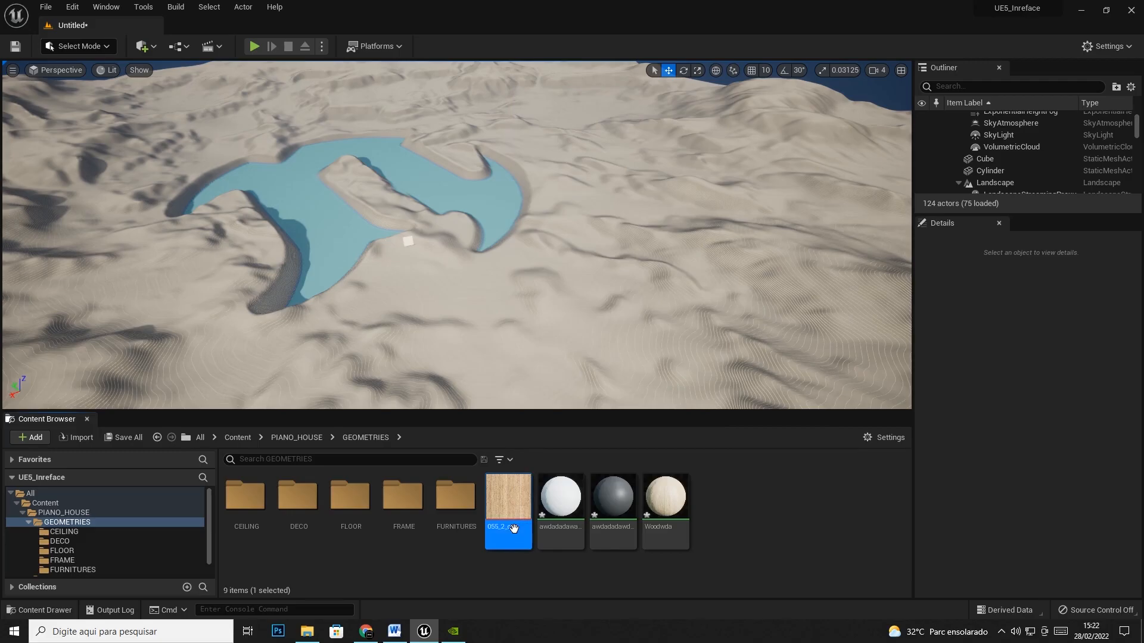
pyautogui.moveTo(513, 529); pyautogui.dragTo(424, 559)
pyautogui.click(633, 589)
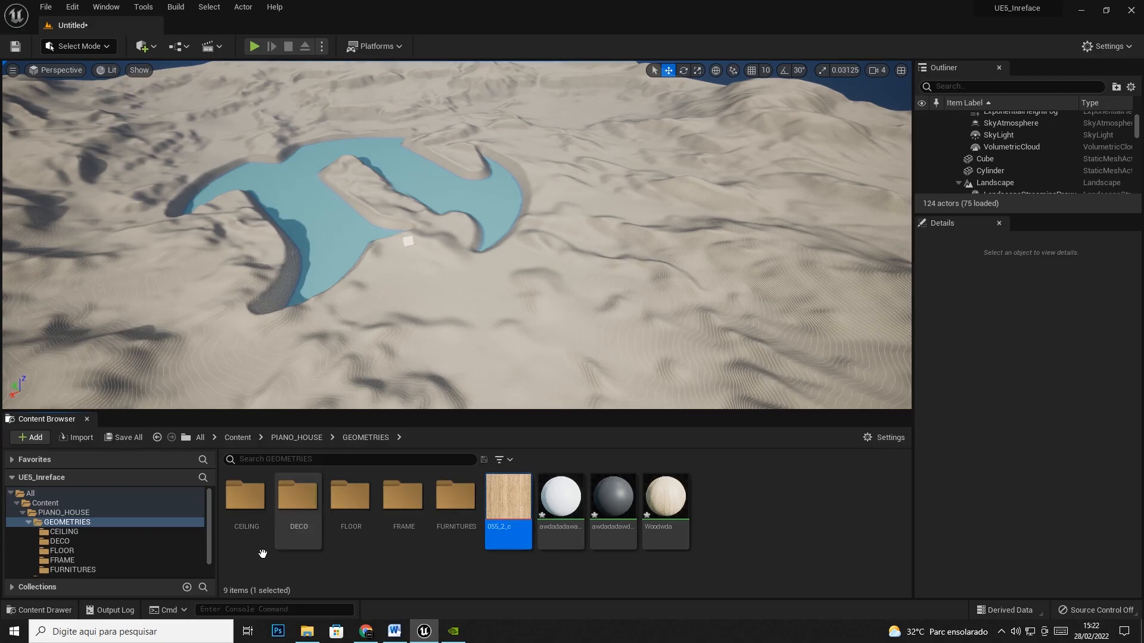
pyautogui.scroll(-2, 118, 547)
pyautogui.moveTo(509, 517); pyautogui.dragTo(59, 563)
pyautogui.click(98, 533)
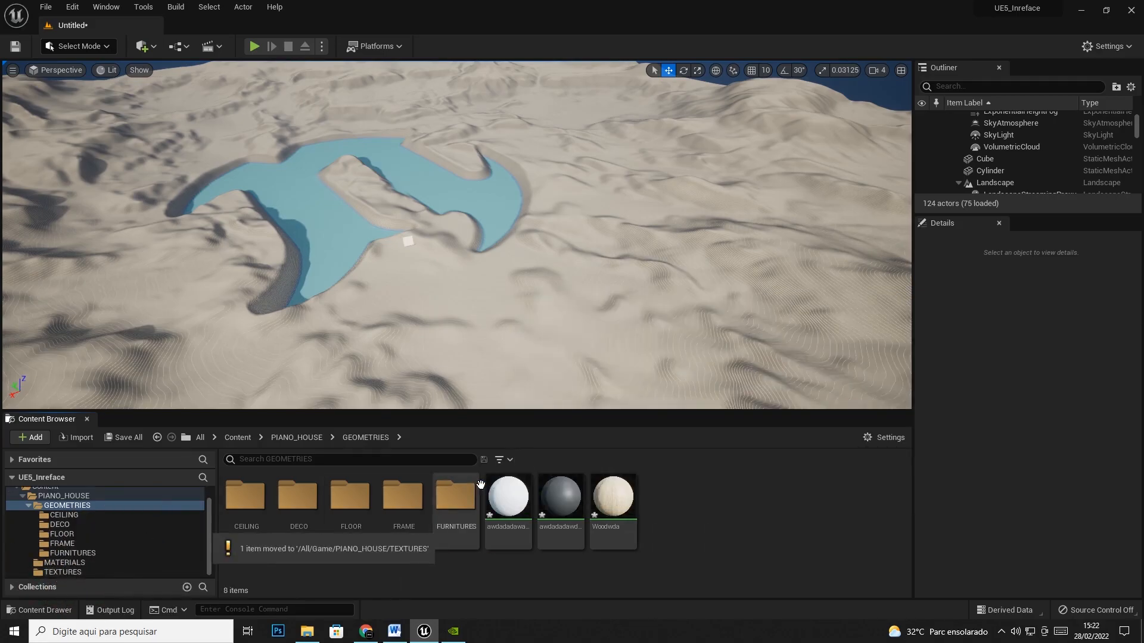
# Move the three furniture materials, from the white one to the wood one, out of GEOMETRIES into the MATERIALS folder
pyautogui.keyDown('shift'); pyautogui.click(612, 507); pyautogui.keyUp('shift')
pyautogui.moveTo(510, 506); pyautogui.dragTo(59, 562)
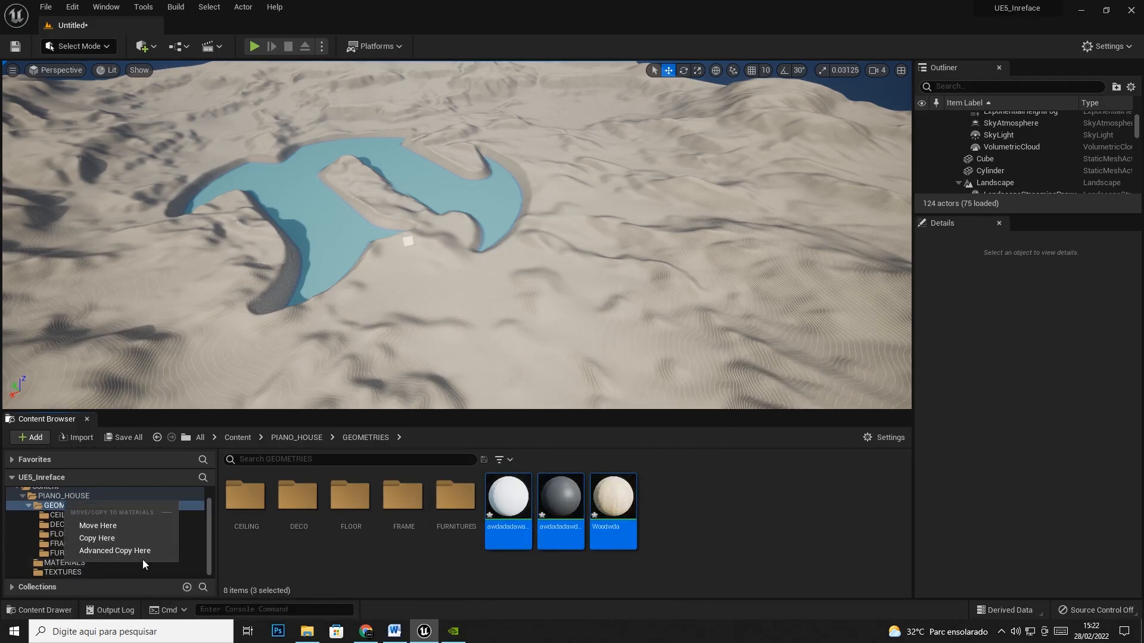
pyautogui.click(113, 525)
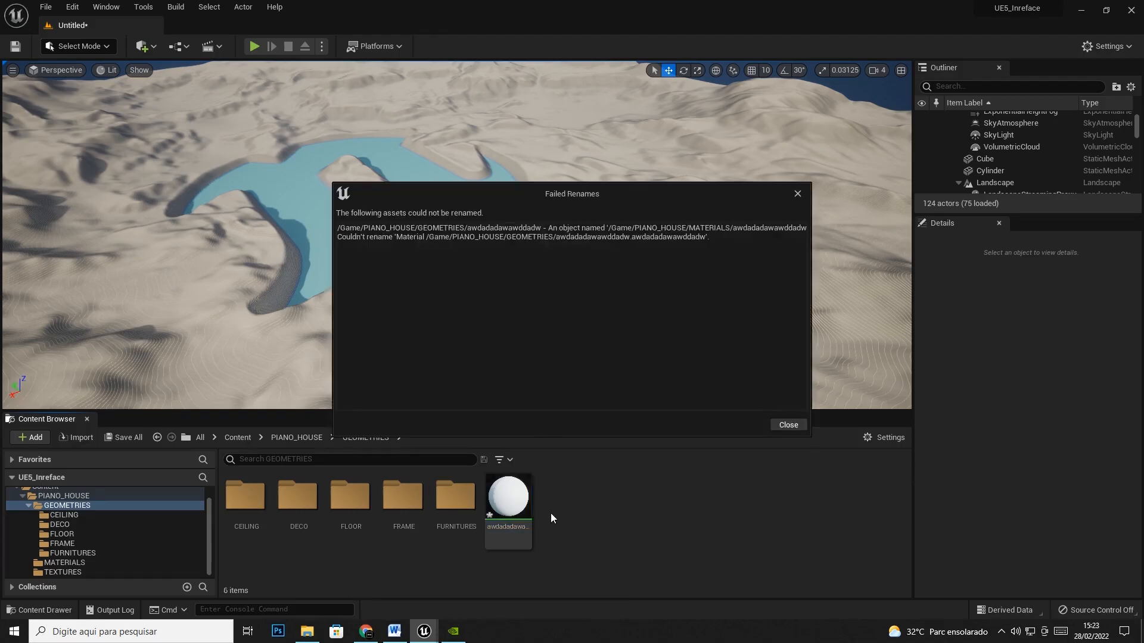
# Add the suffix _b to the name of the white awdadadawawddadw material left in GEOMETRIES
pyautogui.rightClick(515, 499)
pyautogui.click(578, 268)
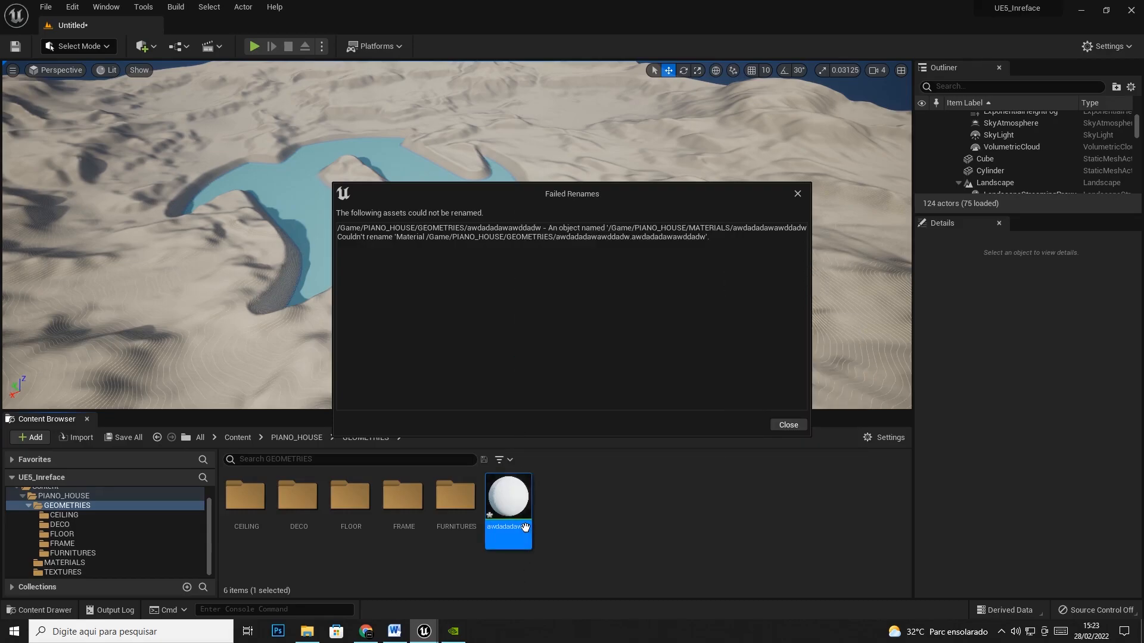
pyautogui.rightClick(525, 528)
pyautogui.click(570, 302)
pyautogui.rightClick(520, 527)
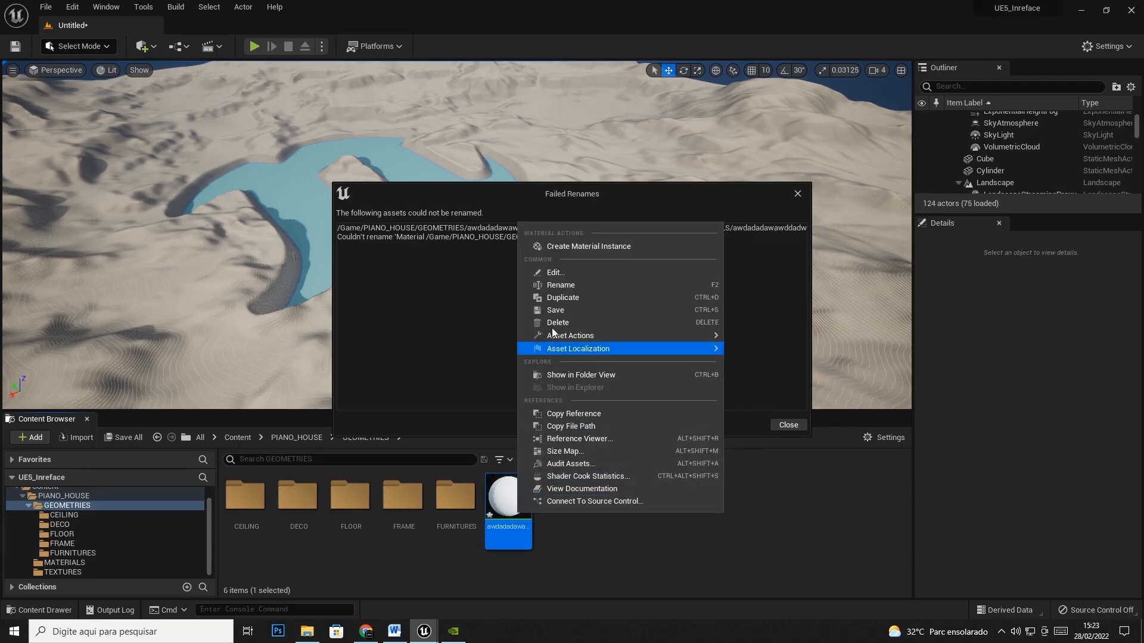
pyautogui.click(561, 290)
pyautogui.rightClick(514, 513)
pyautogui.click(560, 286)
pyautogui.write('_b')
pyautogui.press('Return')
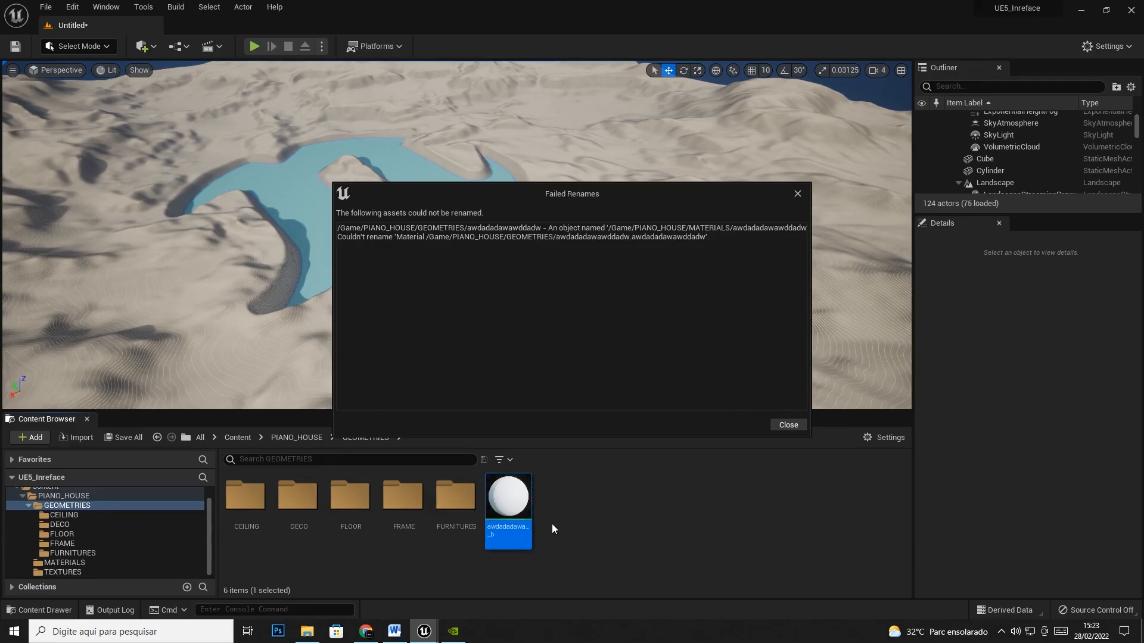
# Move the white material with the _b suffix into the MATERIALS folder and dismiss the failed renames report
pyautogui.moveTo(516, 499); pyautogui.dragTo(65, 563)
pyautogui.click(109, 527)
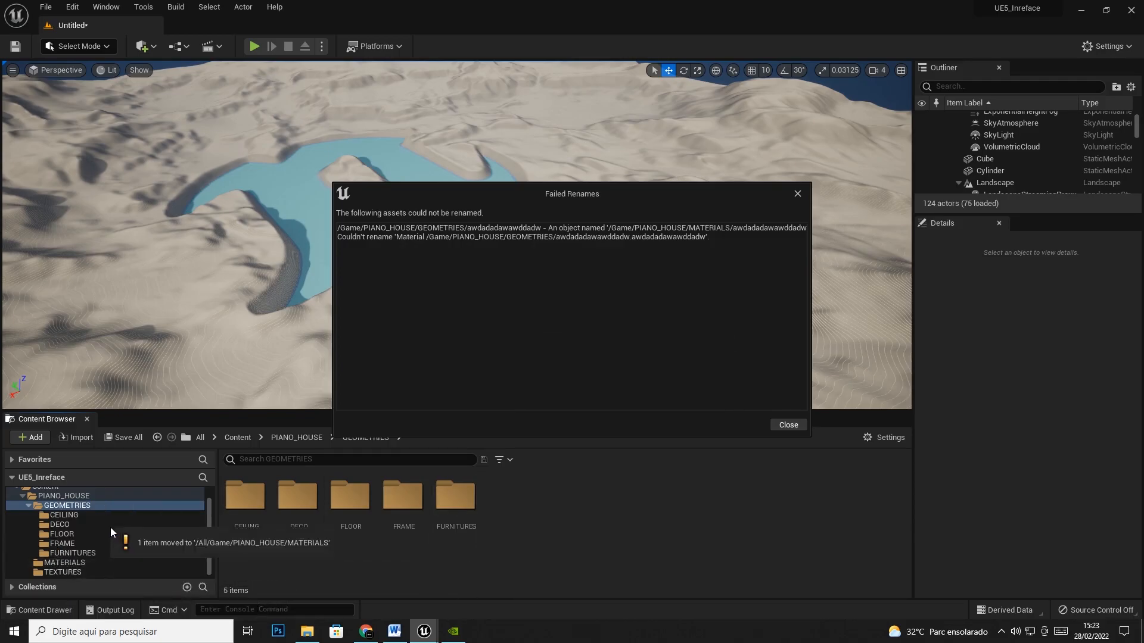
pyautogui.click(797, 193)
# Create another subfolder in GEOMETRIES, keeping the default name NewFolder
pyautogui.rightClick(530, 535)
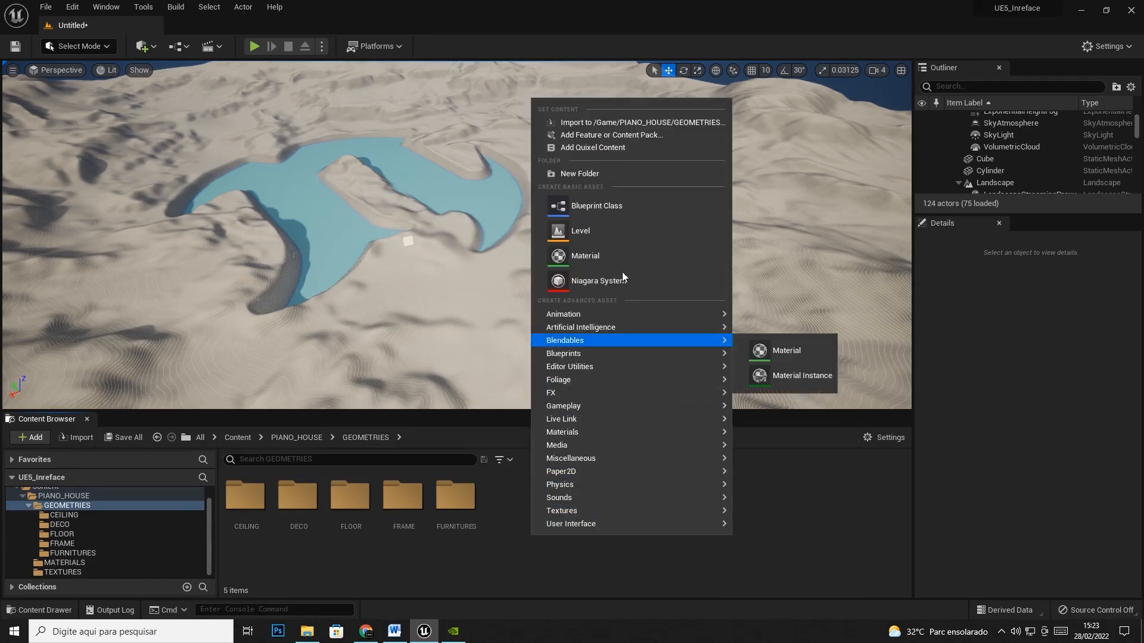
pyautogui.click(634, 174)
pyautogui.press('Return')
# Import the SM_Lamp_ file from the FBX Lamp folder into GEOMETRIES and close the message log
pyautogui.rightClick(581, 516)
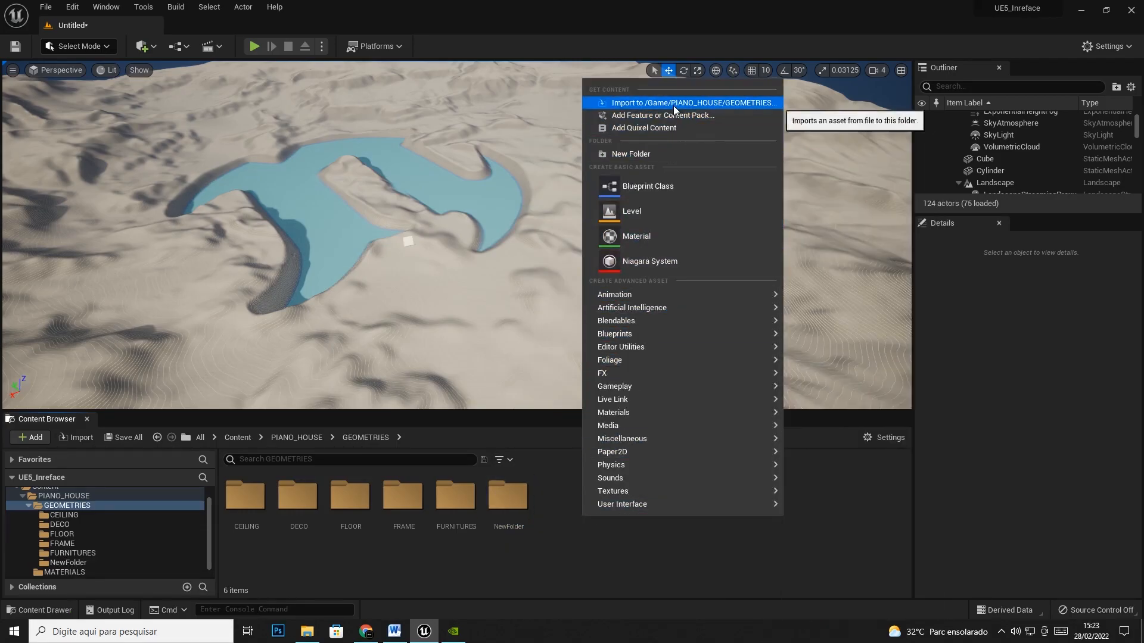
pyautogui.click(673, 103)
pyautogui.click(403, 30)
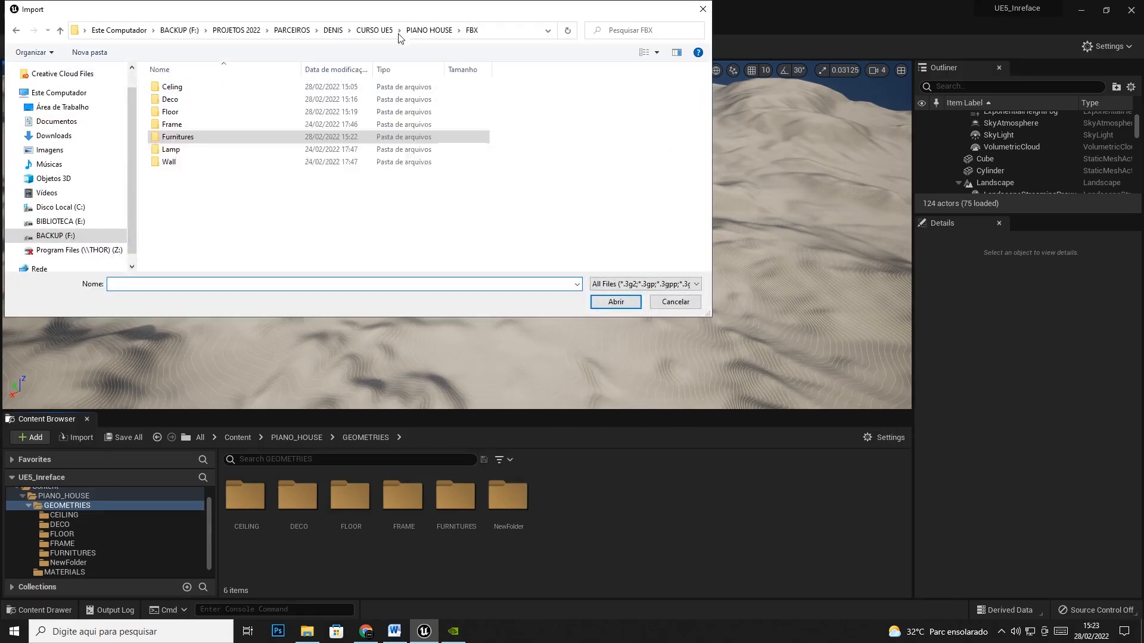
pyautogui.doubleClick(170, 150)
pyautogui.click(179, 87)
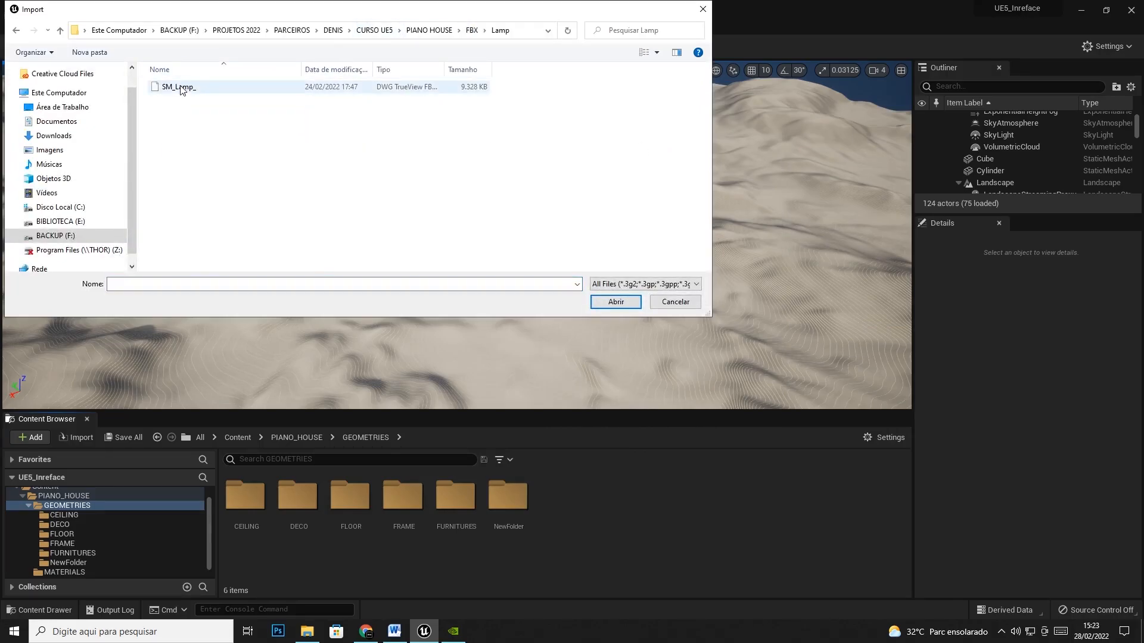
pyautogui.click(622, 303)
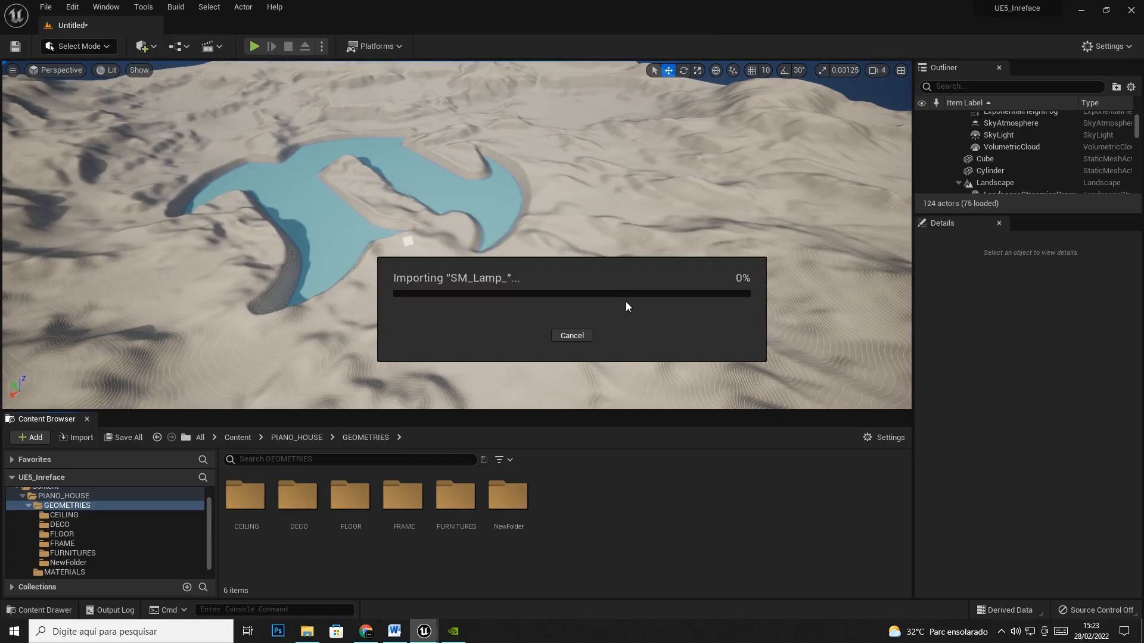
pyautogui.click(537, 541)
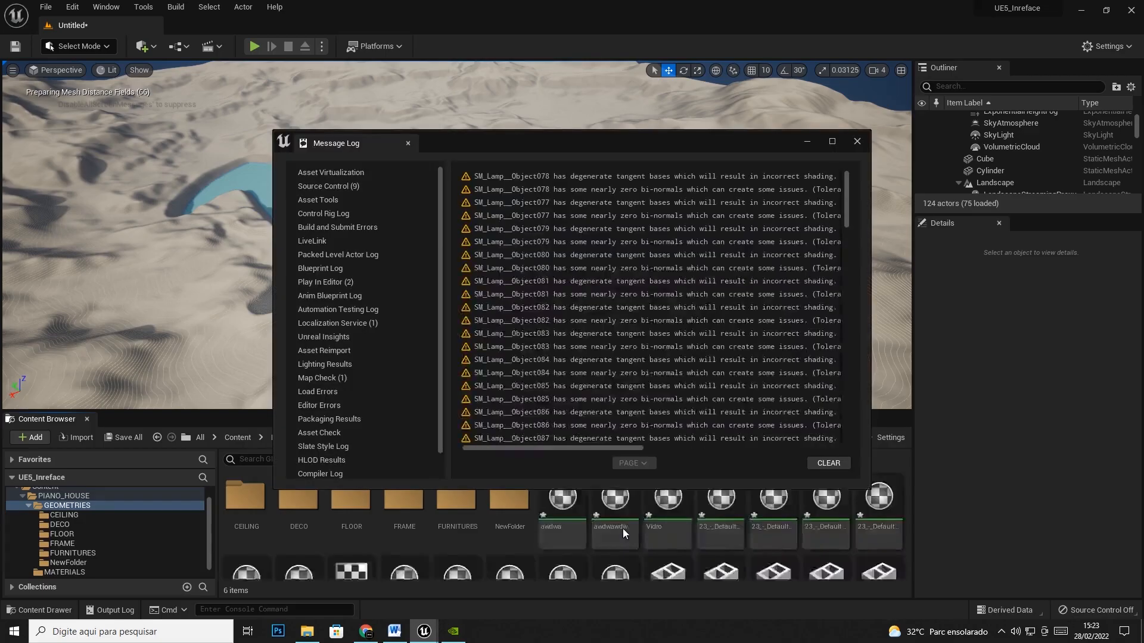
pyautogui.click(857, 141)
# Move all the imported lamp static meshes, from SM_Lamp__Plane018 to SM_Lamp__Plane017, out of GEOMETRIES into NewFolder
pyautogui.scroll(-5, 674, 530)
pyautogui.scroll(1, 692, 532)
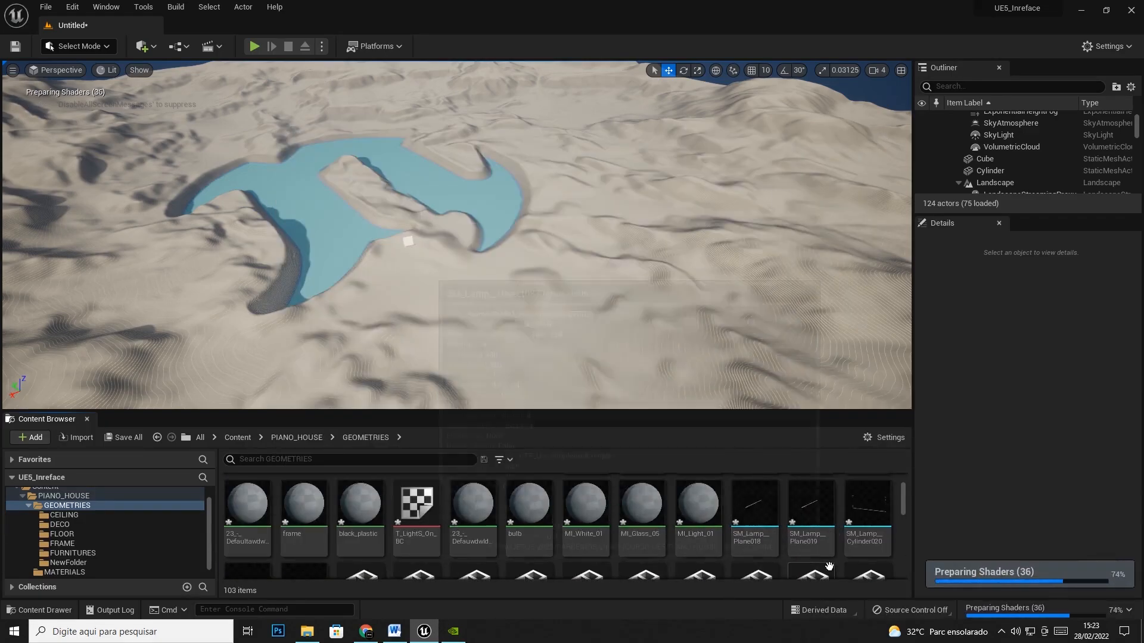
pyautogui.click(767, 511)
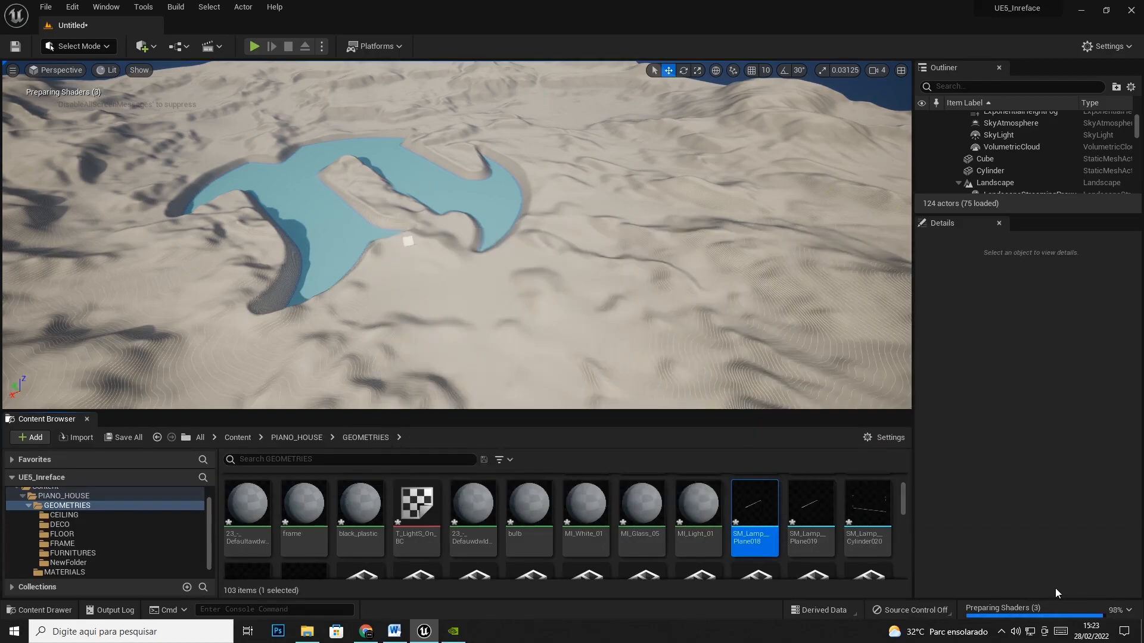
pyautogui.scroll(-1, 797, 530)
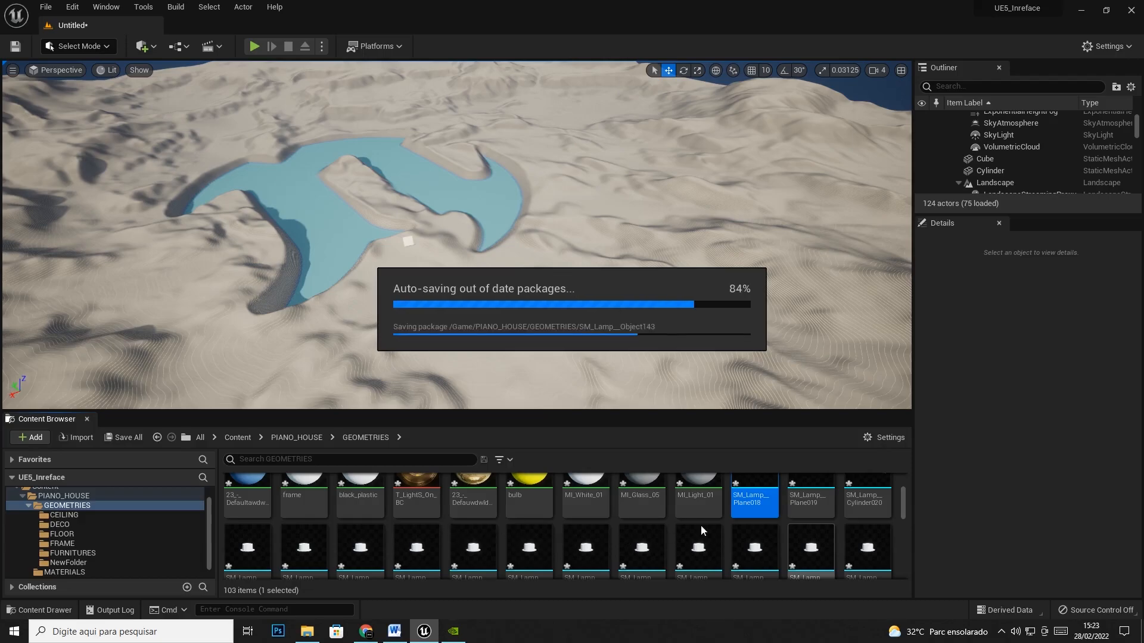
pyautogui.scroll(-1, 731, 515)
pyautogui.scroll(-5, 733, 516)
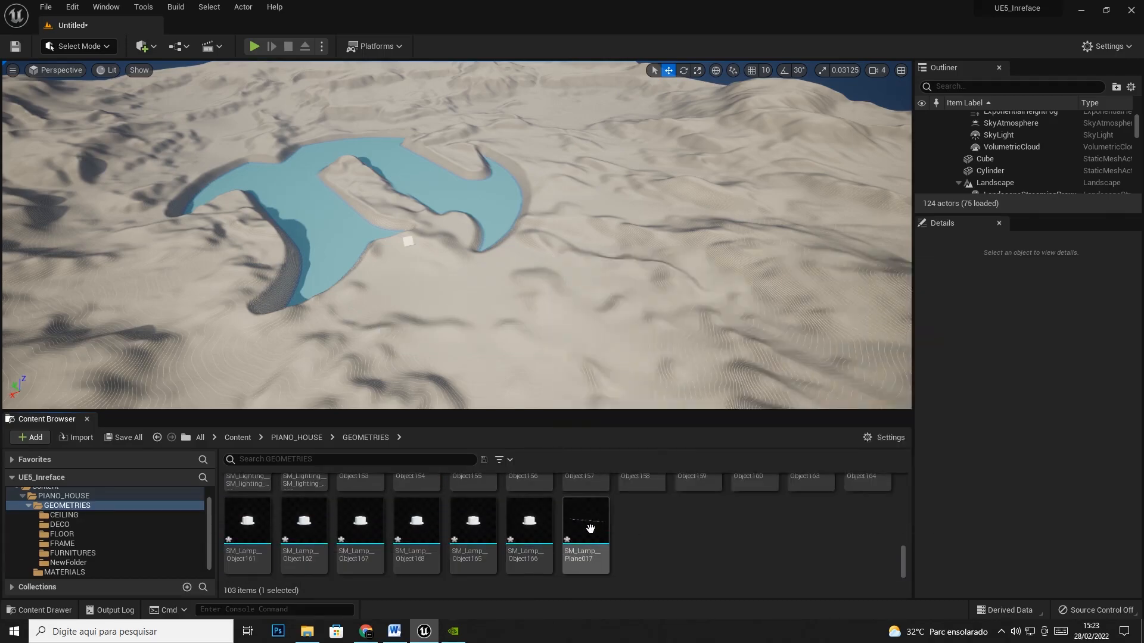
pyautogui.keyDown('shift'); pyautogui.click(589, 528); pyautogui.keyUp('shift')
pyautogui.moveTo(449, 523); pyautogui.dragTo(62, 563)
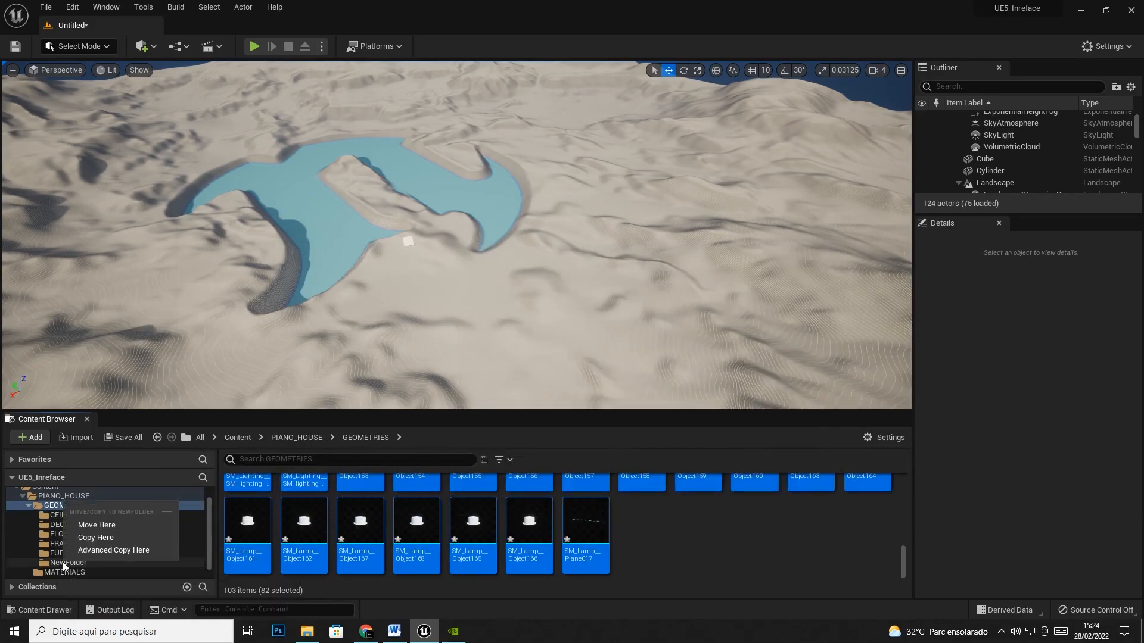
pyautogui.click(97, 529)
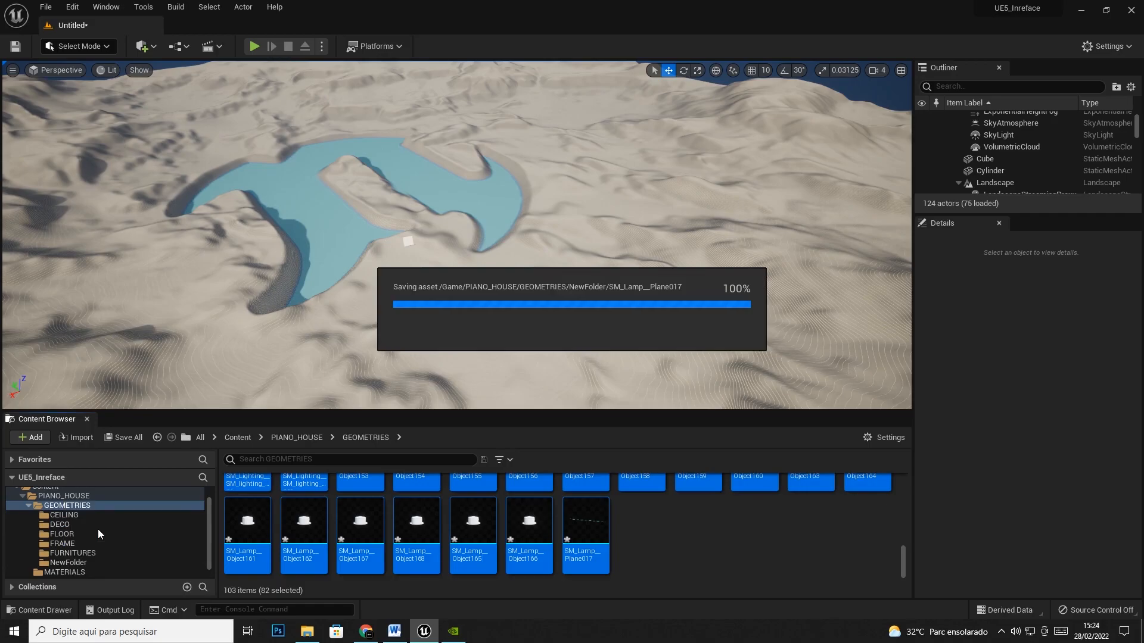
# Rename the NewFolder subfolder of GEOMETRIES as LAMP
pyautogui.click(74, 562)
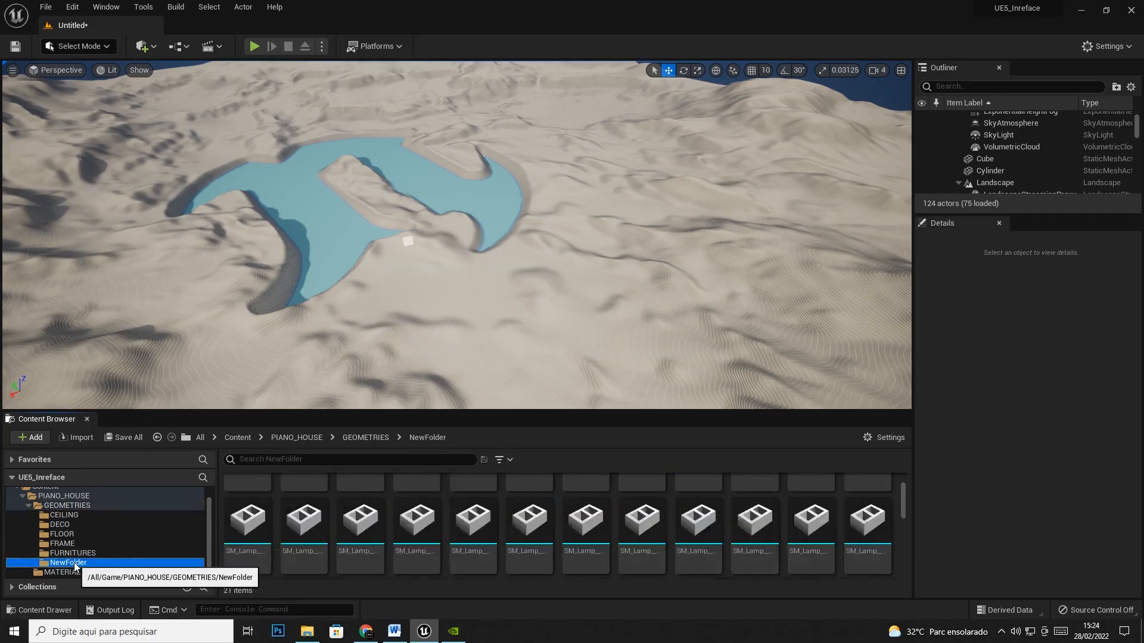
pyautogui.rightClick(74, 562)
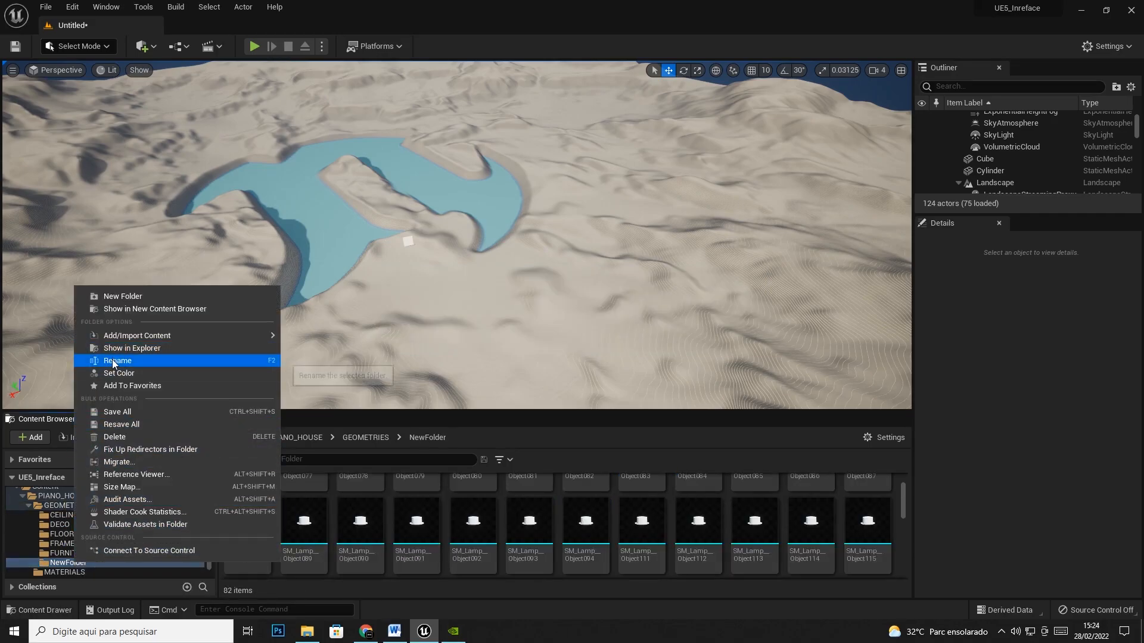
pyautogui.click(48, 504)
pyautogui.scroll(2, 304, 530)
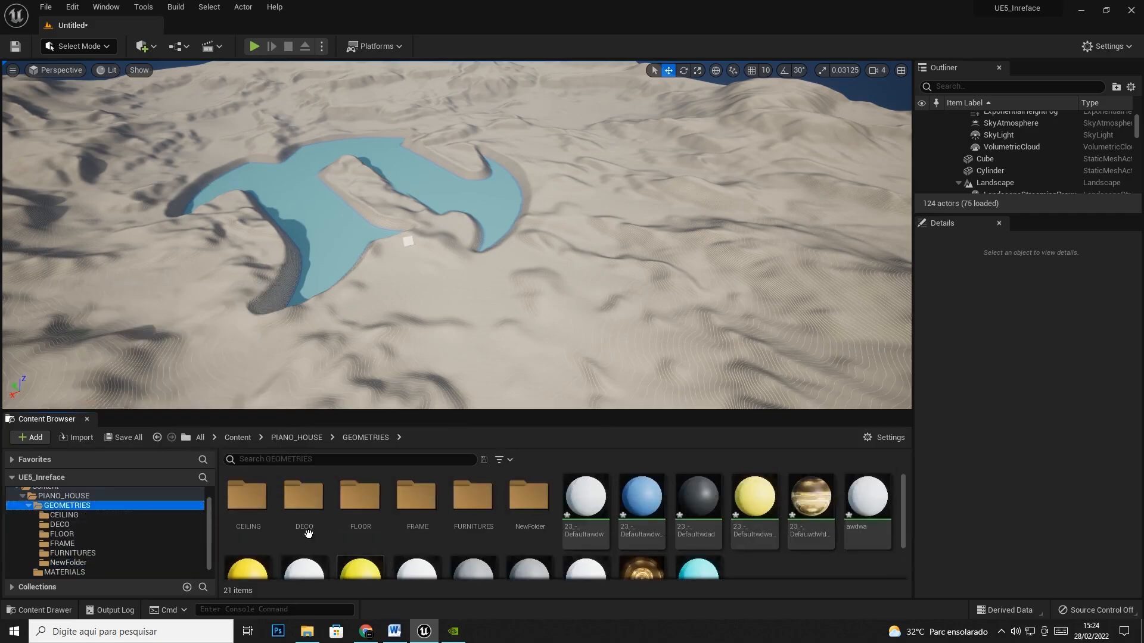
pyautogui.click(536, 501)
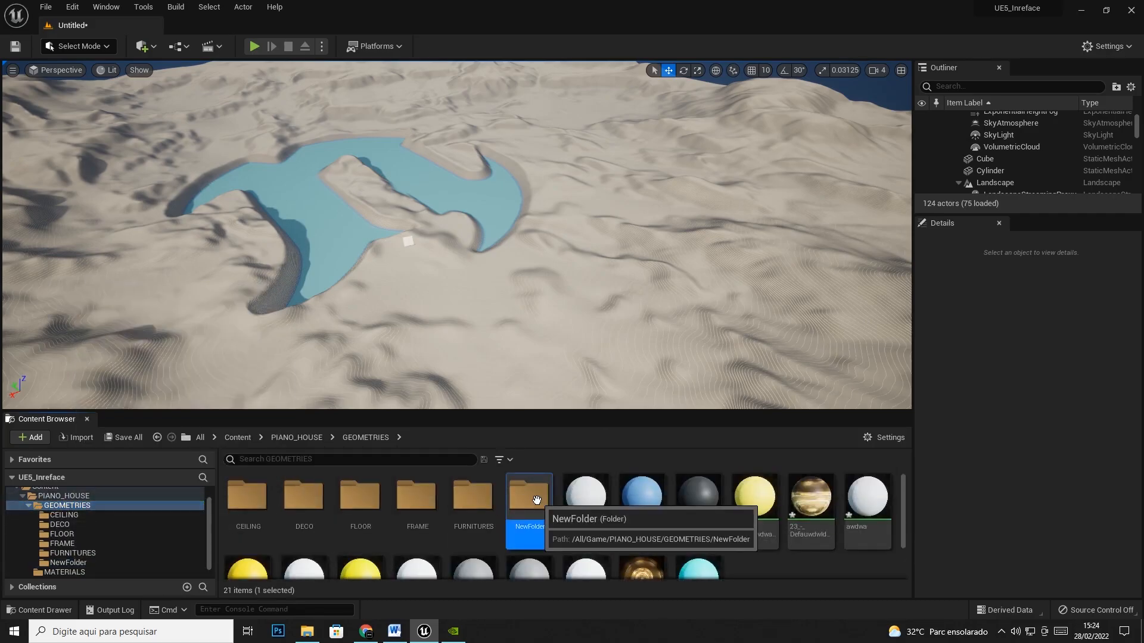
pyautogui.rightClick(537, 502)
pyautogui.click(581, 302)
pyautogui.write('LAMP')
pyautogui.press('Return')
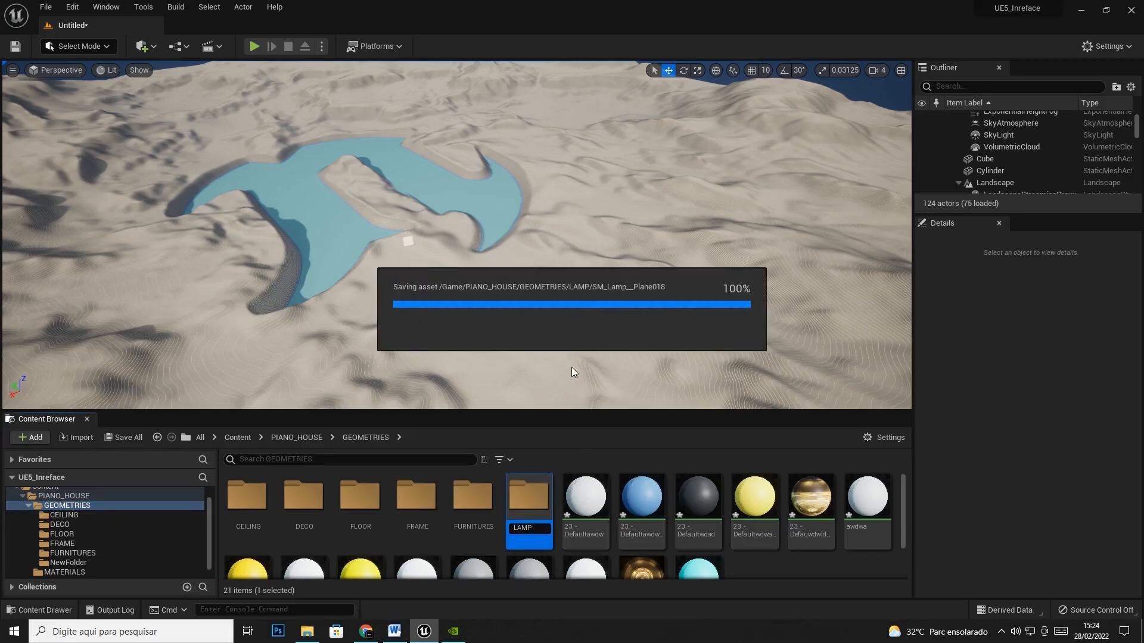
# Move the T_LightS_On_BC texture from GEOMETRIES into the TEXTURES folder
pyautogui.scroll(-2, 637, 525)
pyautogui.click(641, 527)
pyautogui.scroll(2, 774, 536)
pyautogui.scroll(-2, 804, 536)
pyautogui.moveTo(648, 521)
pyautogui.moveTo(647, 522); pyautogui.dragTo(60, 573)
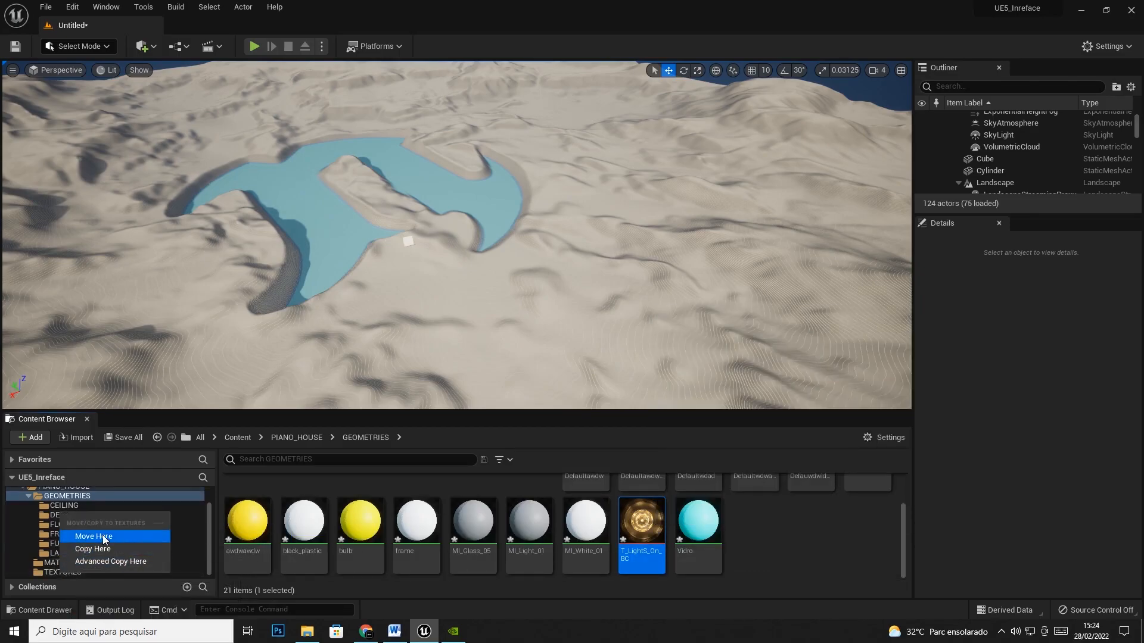
pyautogui.click(103, 536)
# Move all the lamp materials, up to and including Vidro, from GEOMETRIES into the MATERIALS folder
pyautogui.click(644, 557)
pyautogui.moveTo(644, 557)
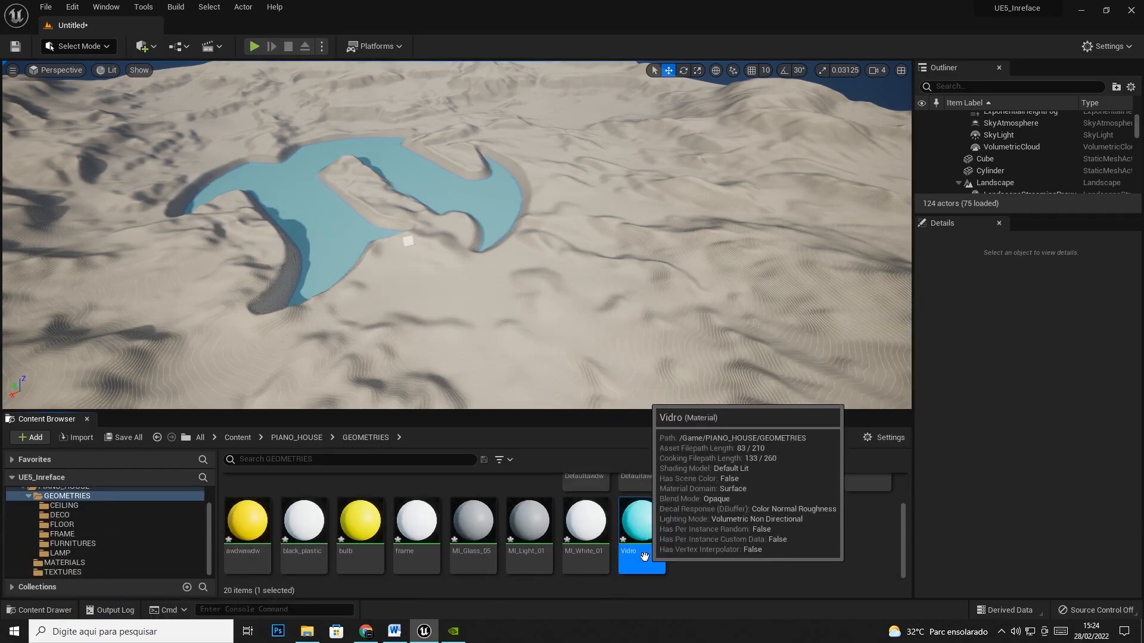
pyautogui.scroll(2, 644, 536)
pyautogui.keyDown('shift'); pyautogui.click(587, 503); pyautogui.keyUp('shift')
pyautogui.moveTo(587, 504); pyautogui.dragTo(63, 562)
pyautogui.click(113, 525)
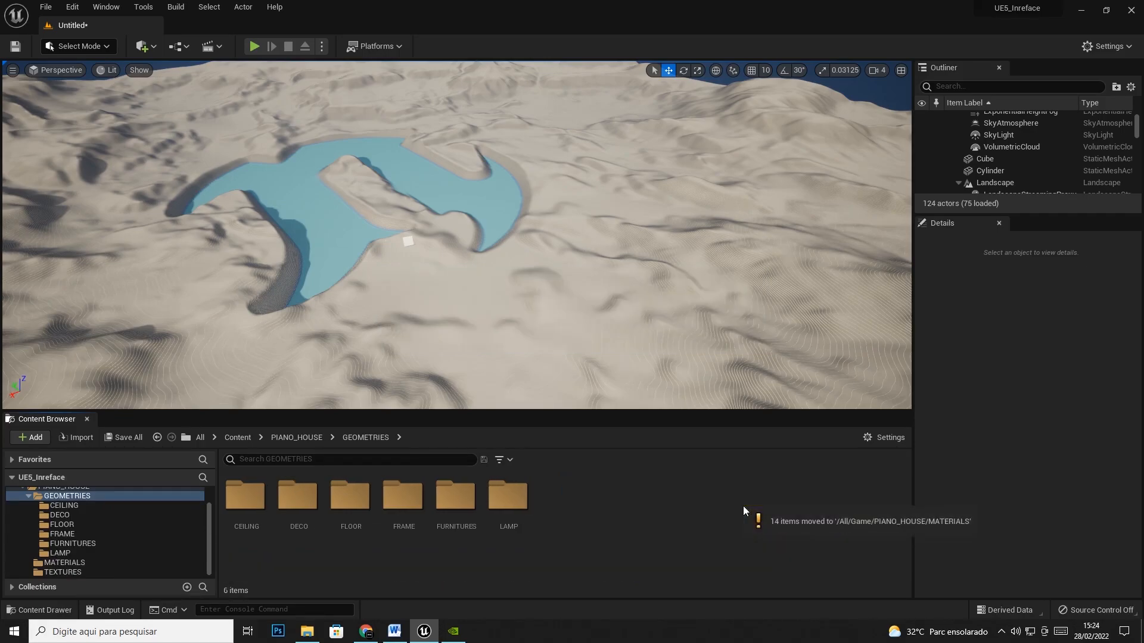
# Import the SM_Wall_ file from the PIANO HOUSE FBX Wall folder into GEOMETRIES, keeping the current FBX import options
pyautogui.rightClick(590, 511)
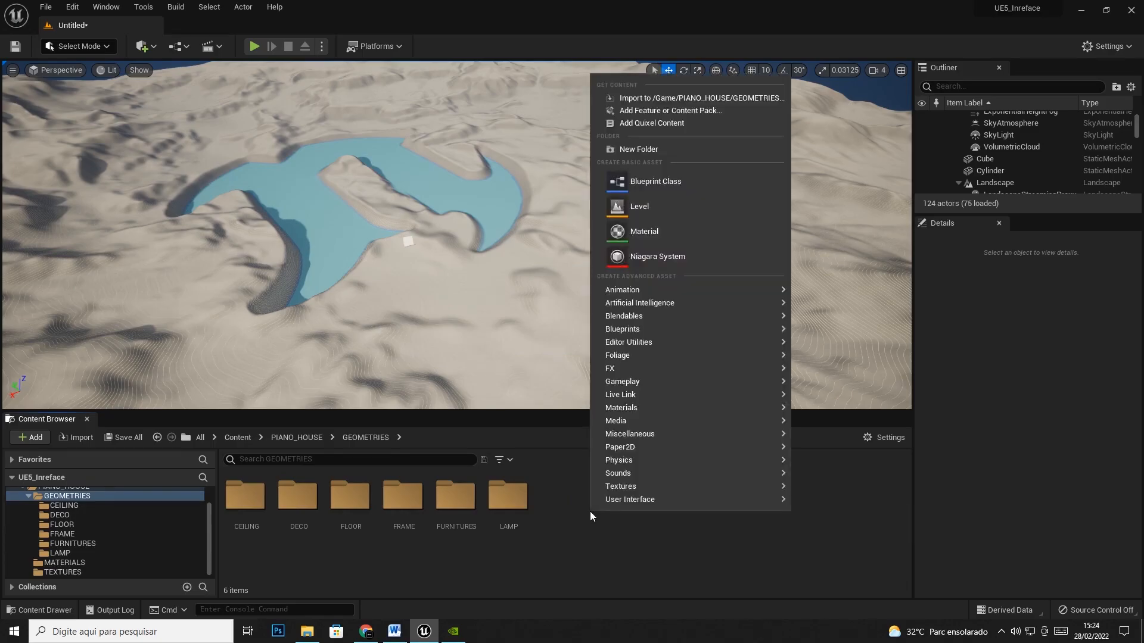
pyautogui.click(662, 98)
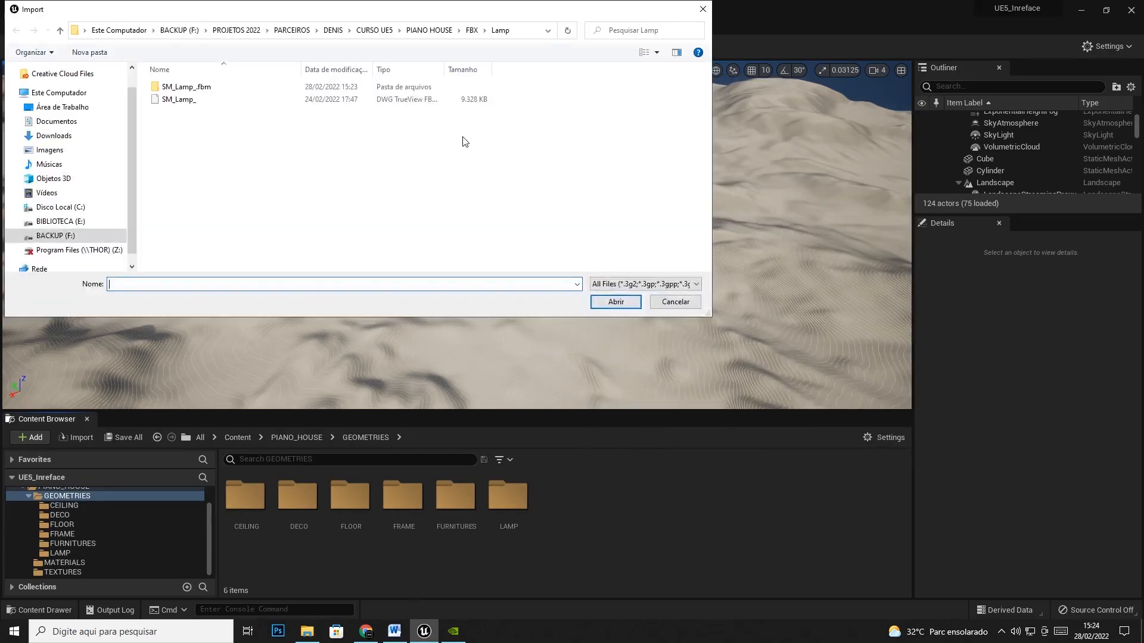
pyautogui.click(406, 31)
pyautogui.doubleClick(170, 162)
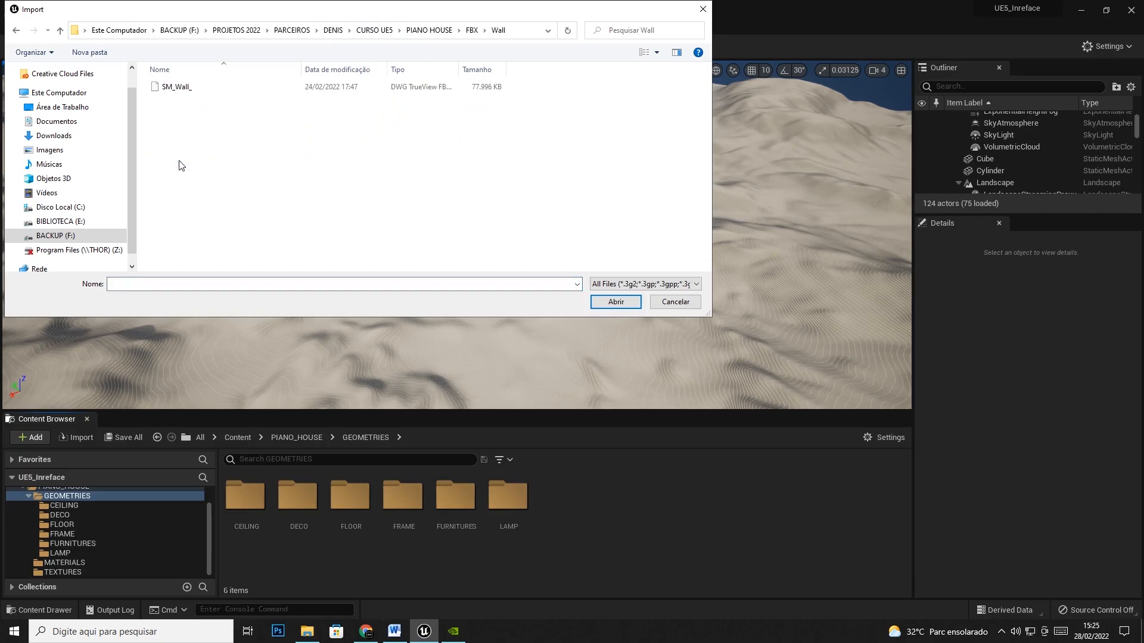
pyautogui.click(176, 87)
pyautogui.click(614, 305)
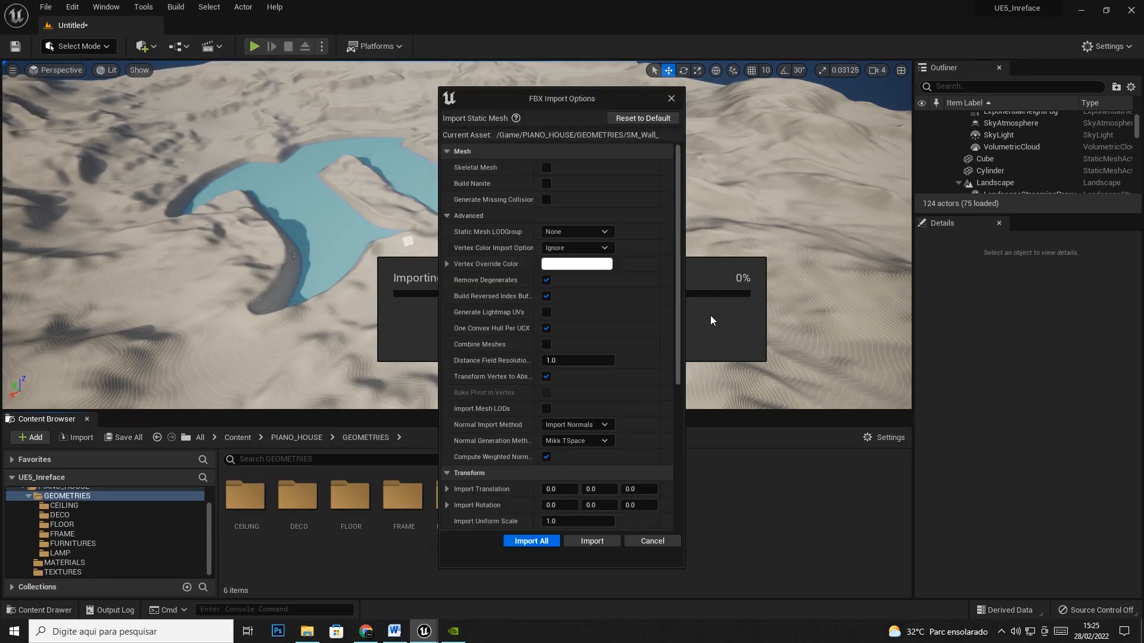
pyautogui.click(532, 542)
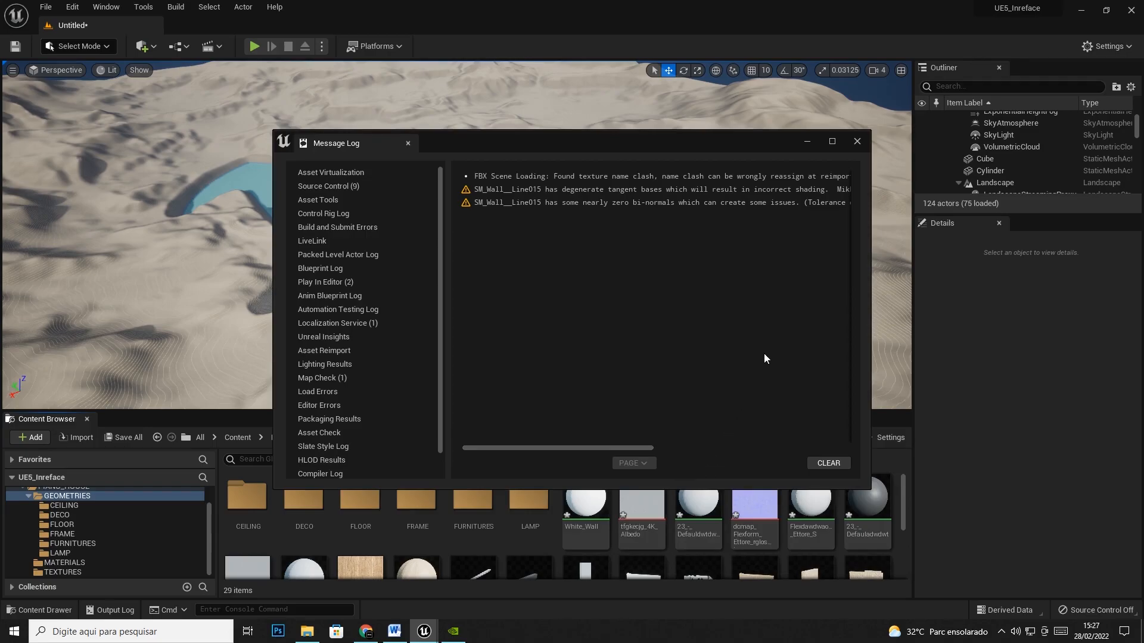
pyautogui.click(857, 142)
# Create a new subfolder named STRUCTURE in GEOMETRIES
pyautogui.scroll(-2, 685, 503)
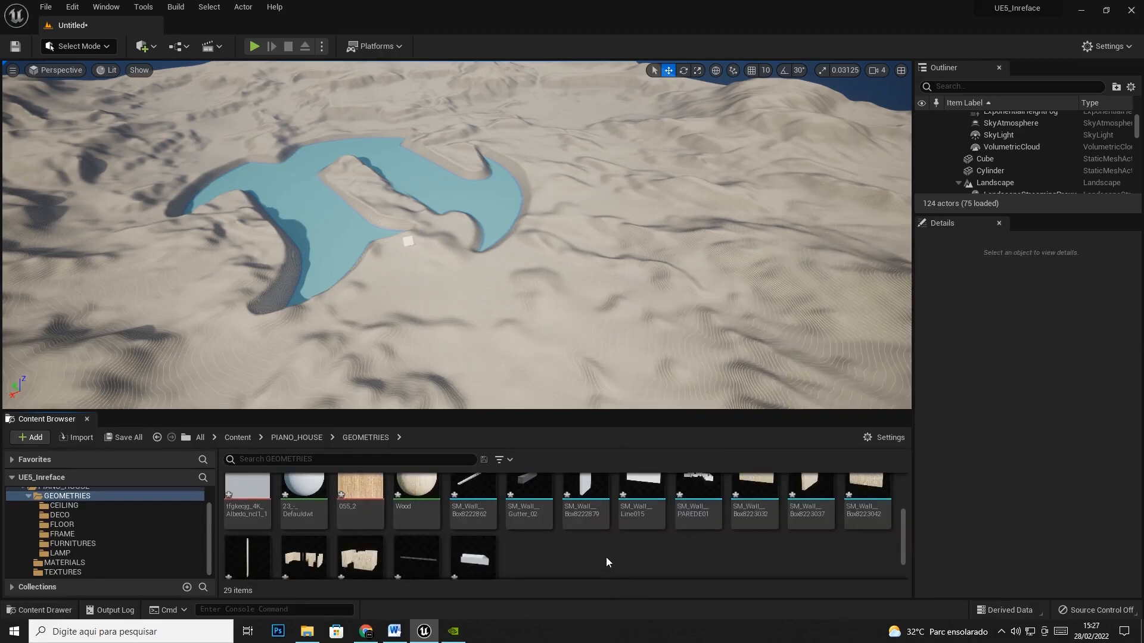
pyautogui.rightClick(606, 556)
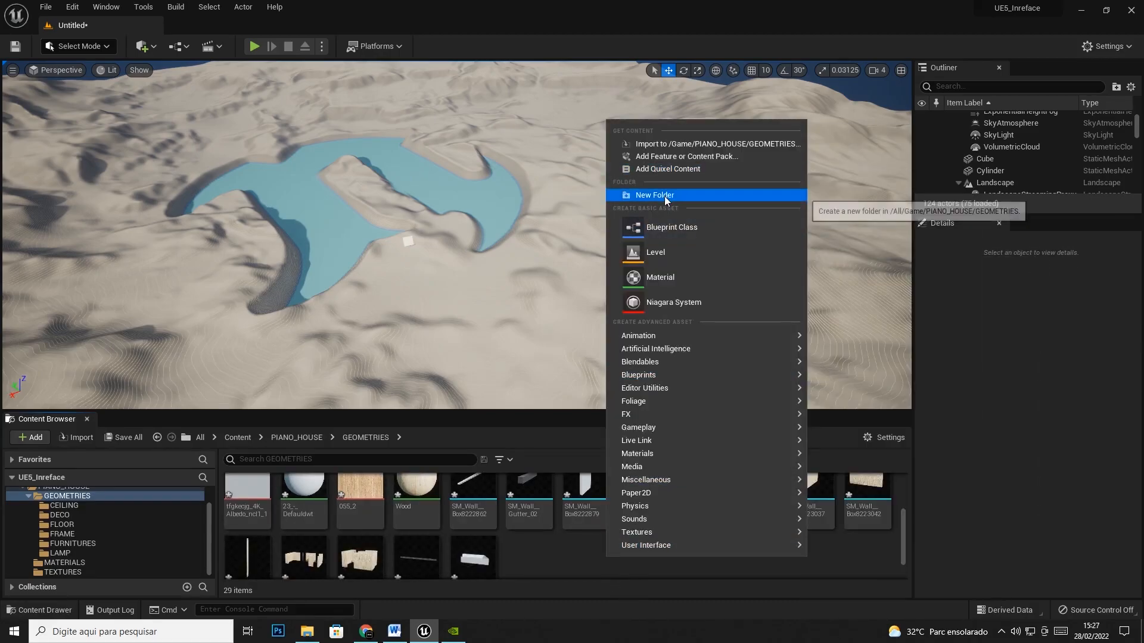
pyautogui.click(663, 196)
pyautogui.write('STRUCTURE')
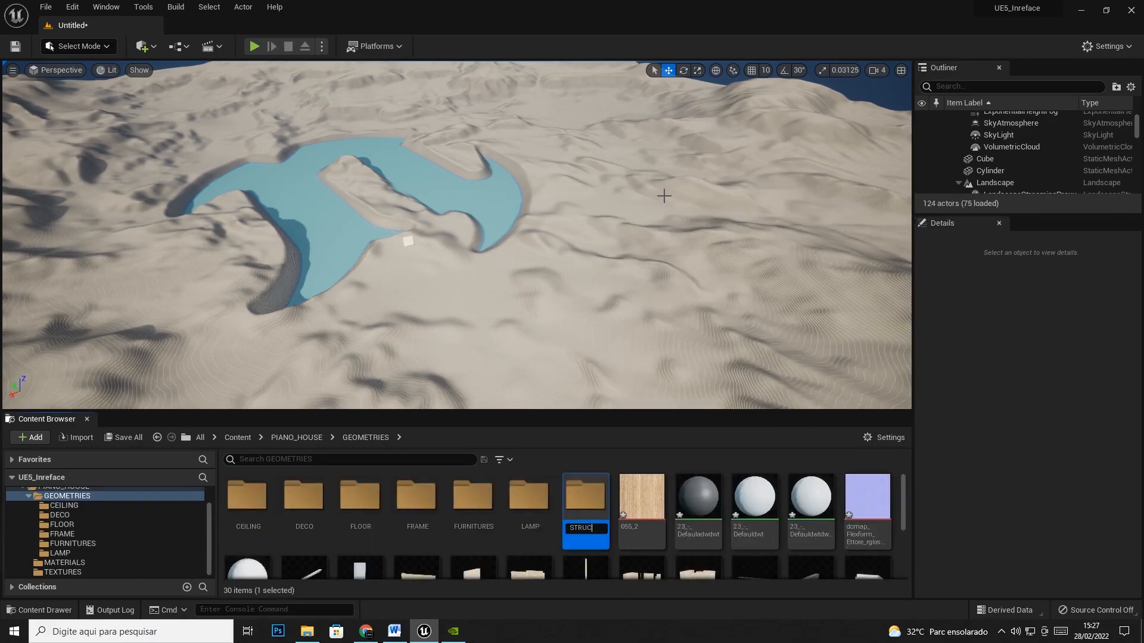
pyautogui.press('Return')
pyautogui.scroll(-5, 641, 535)
pyautogui.rightClick(641, 534)
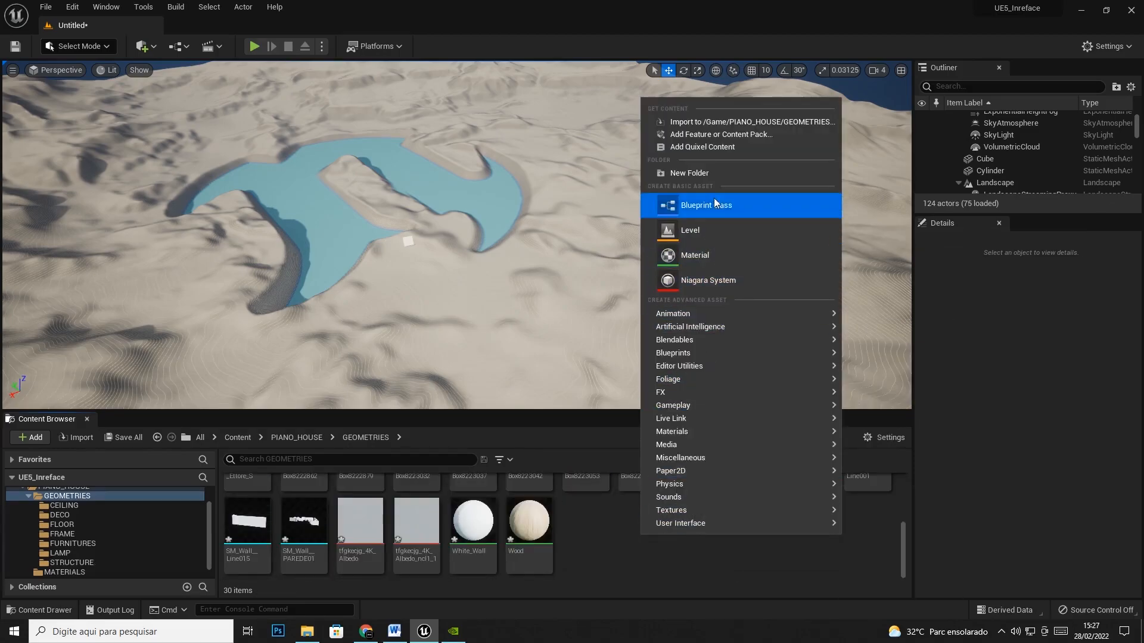
pyautogui.click(720, 122)
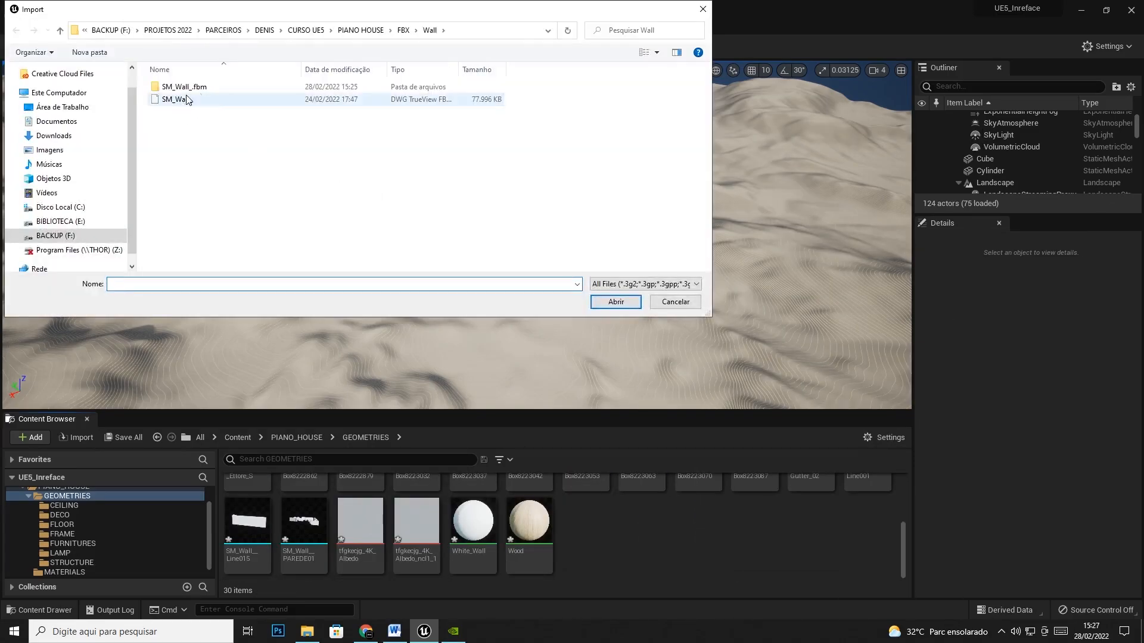
pyautogui.click(703, 9)
# Rename the STRUCTURE subfolder of GEOMETRIES as WALL
pyautogui.scroll(5, 623, 570)
pyautogui.click(580, 514)
pyautogui.rightClick(584, 511)
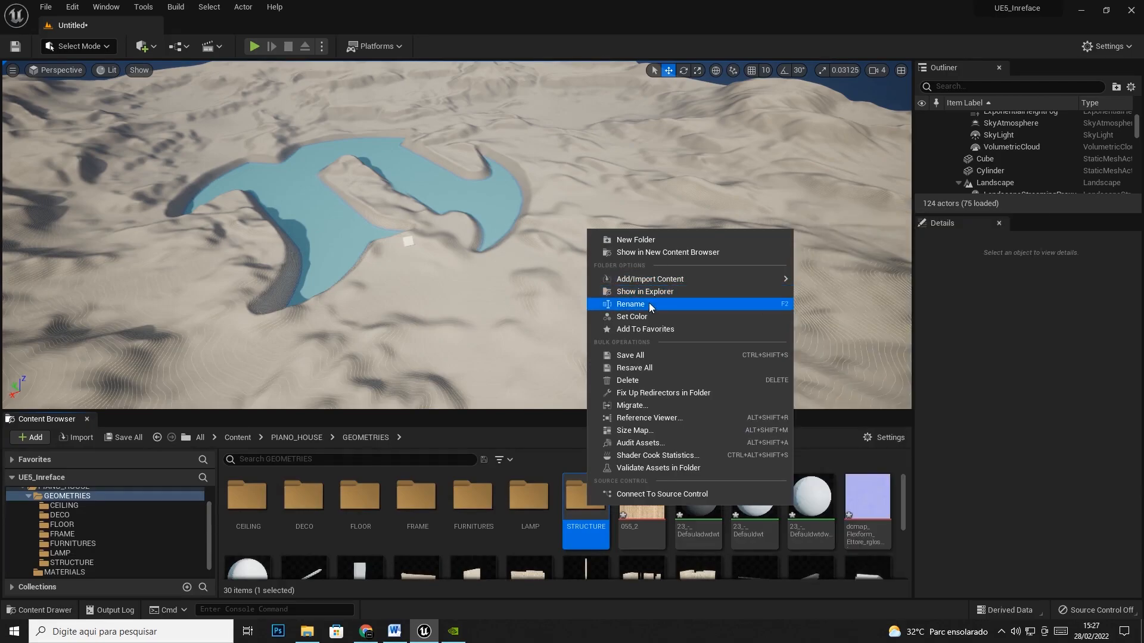
pyautogui.click(648, 304)
pyautogui.write('WALL')
pyautogui.press('Return')
# Move all the imported SM_Wall static meshes from GEOMETRIES into the WALL subfolder
pyautogui.scroll(-1, 649, 506)
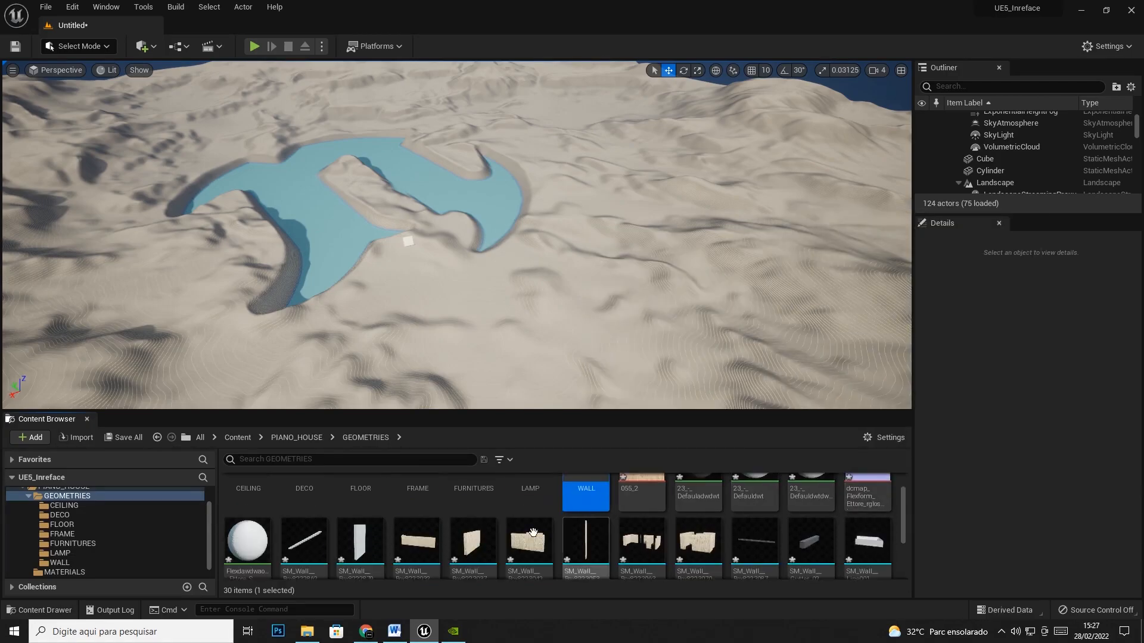
pyautogui.click(307, 545)
pyautogui.scroll(-2, 756, 551)
pyautogui.keyDown('shift'); pyautogui.click(306, 557); pyautogui.keyUp('shift')
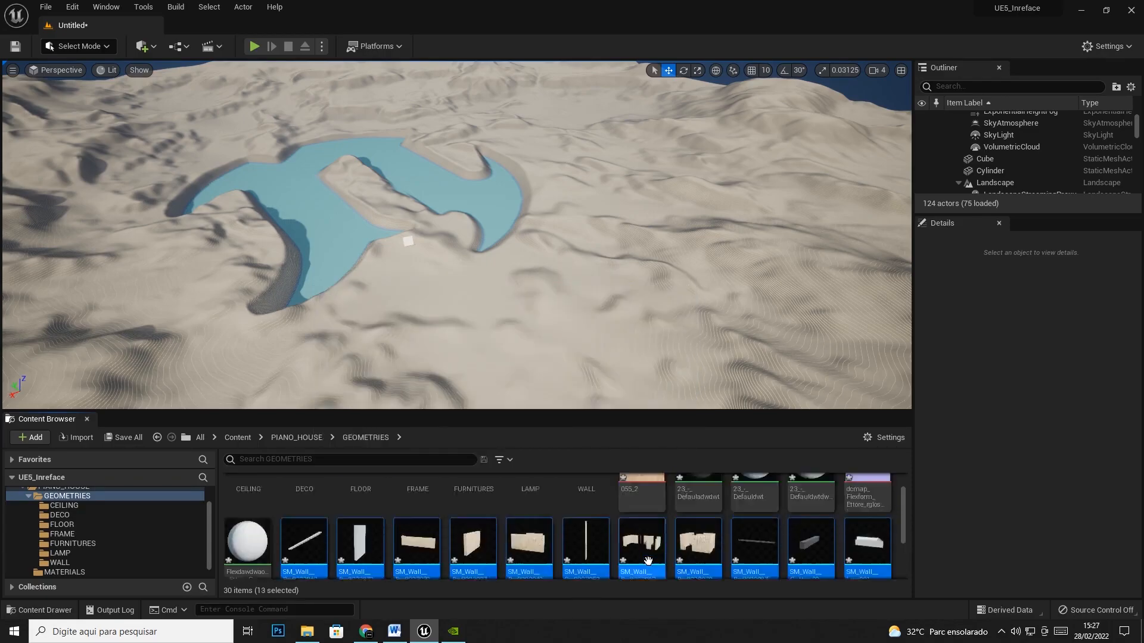
pyautogui.scroll(2, 596, 536)
pyautogui.moveTo(586, 566); pyautogui.dragTo(594, 502)
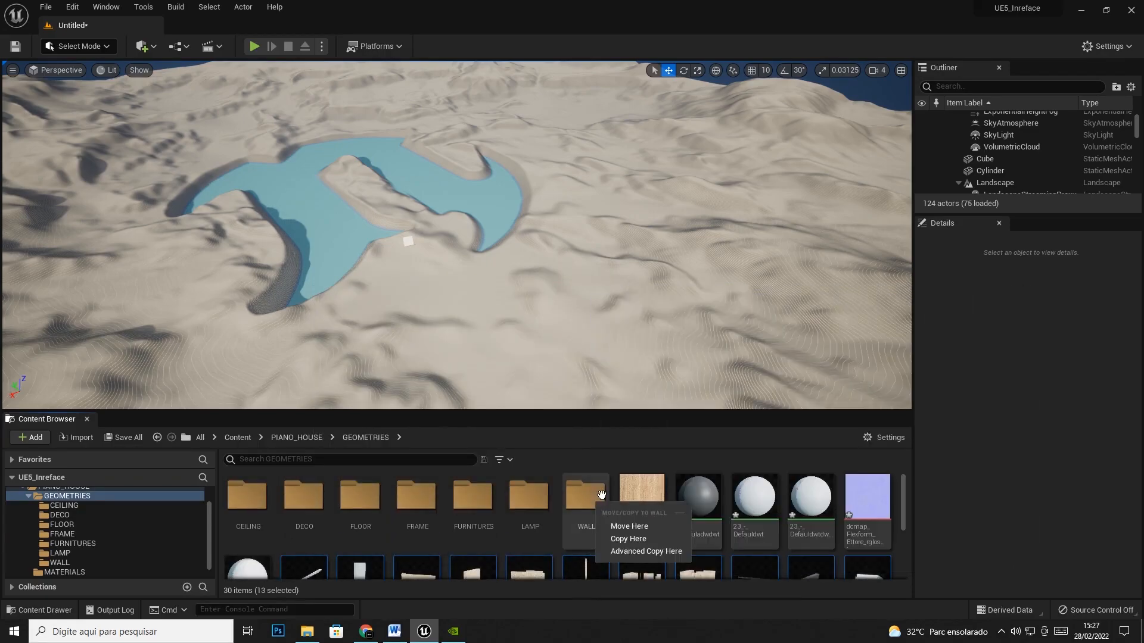
pyautogui.click(634, 527)
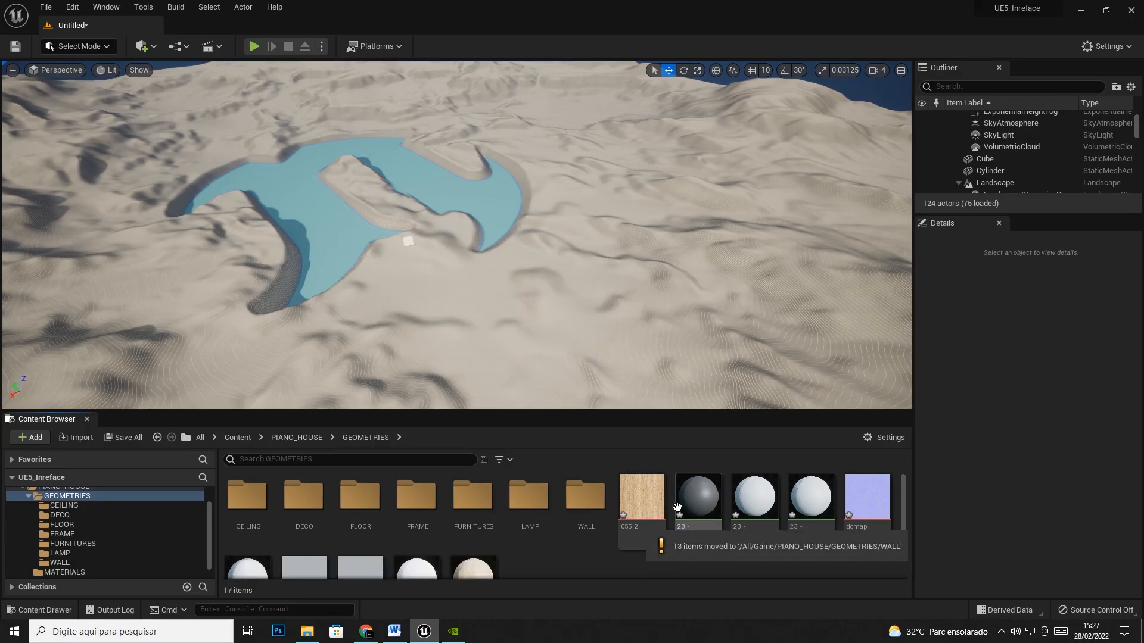
# Rename the 055_2 wood texture as 055_2_d and move it from GEOMETRIES into the TEXTURES folder
pyautogui.click(642, 512)
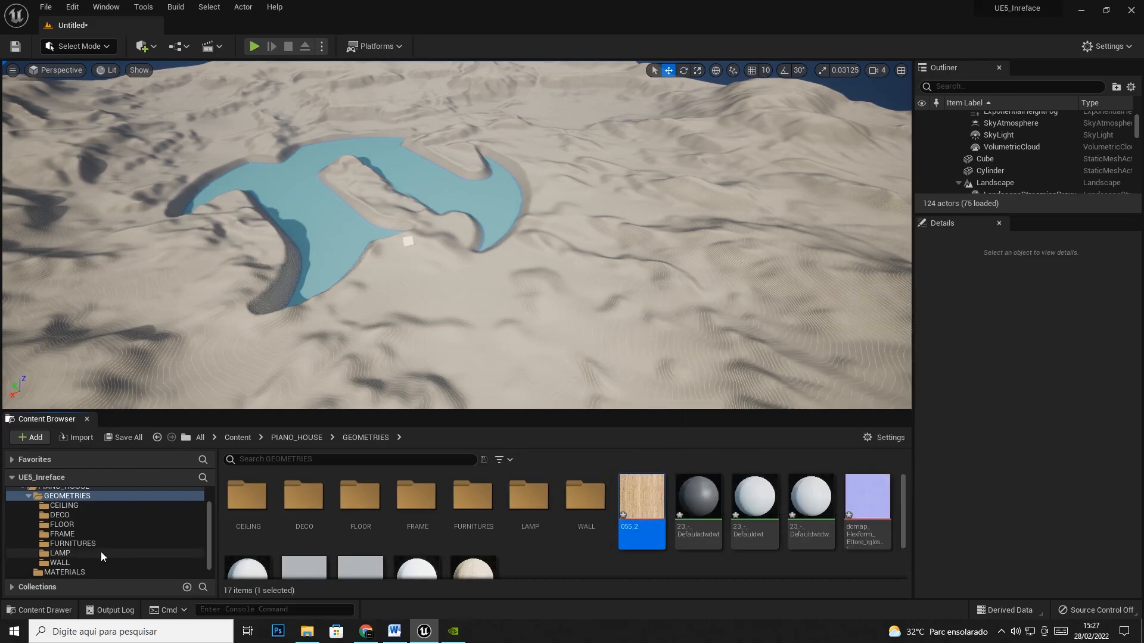
pyautogui.rightClick(641, 505)
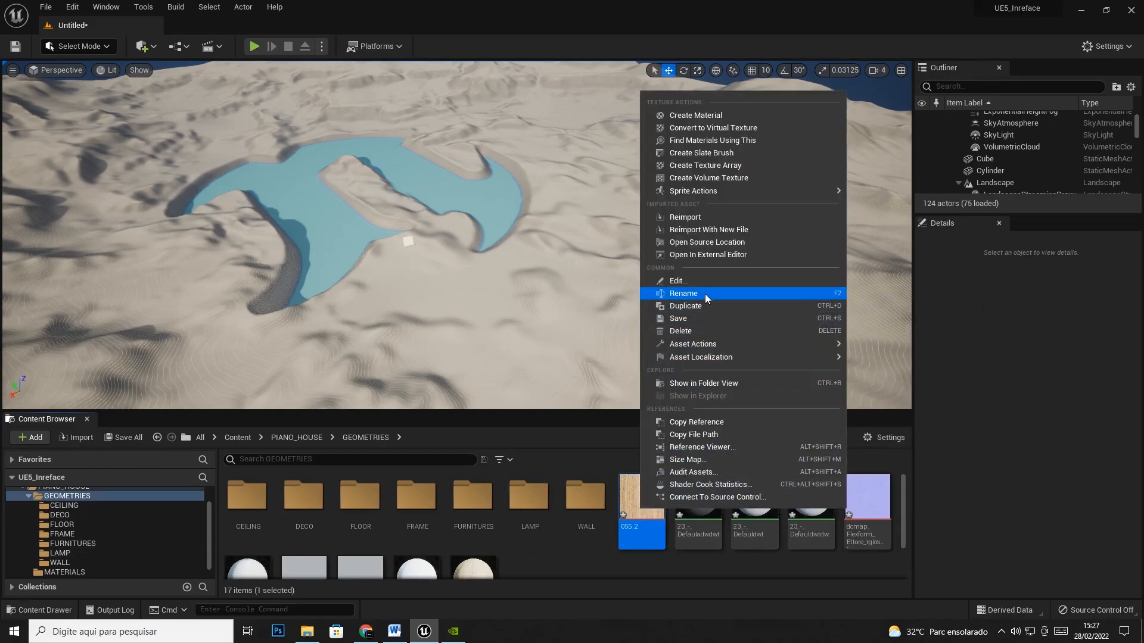
pyautogui.click(705, 295)
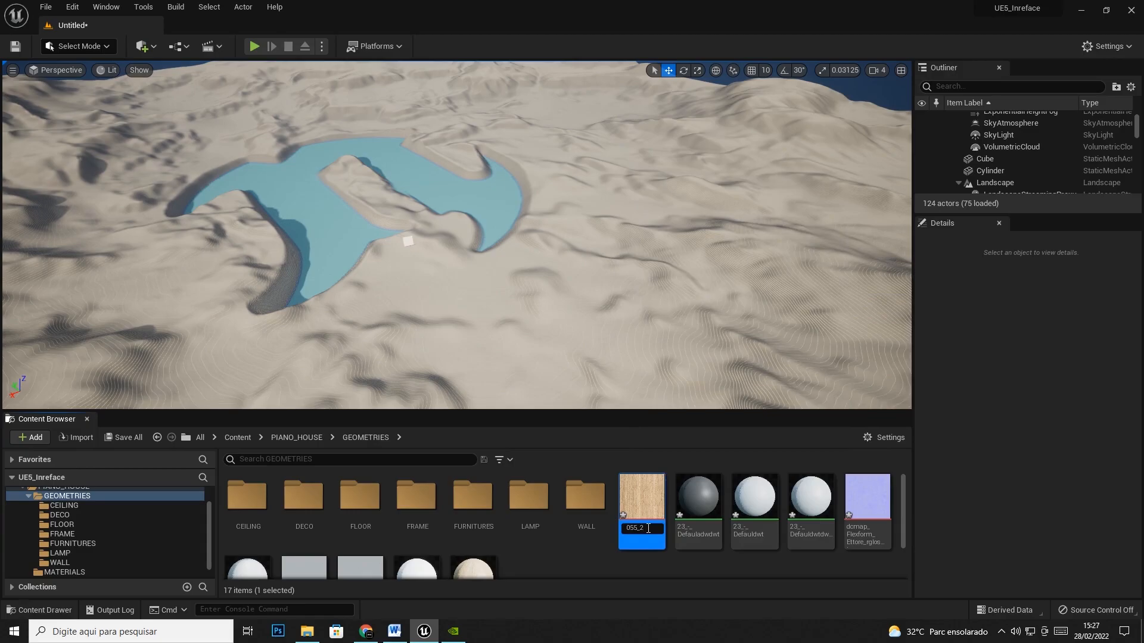
pyautogui.moveTo(646, 525); pyautogui.dragTo(94, 573)
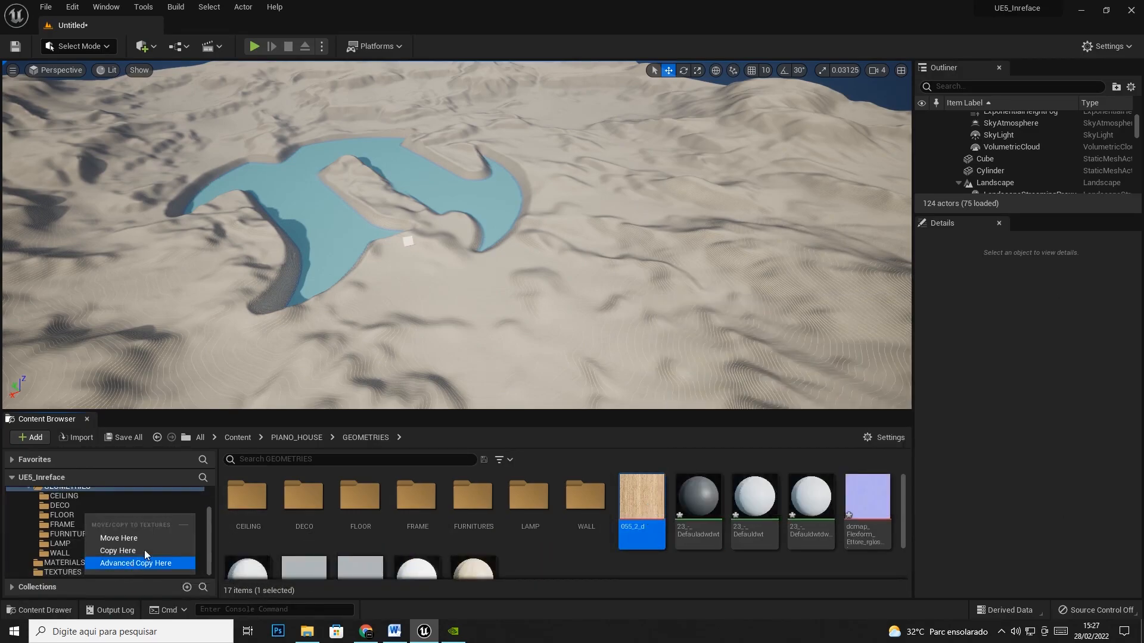
pyautogui.click(151, 539)
# Try to move the dcmap_Flexform_Ettore_rgloss_bump texture from GEOMETRIES into the TEXTURES folder
pyautogui.moveTo(809, 510); pyautogui.dragTo(59, 573)
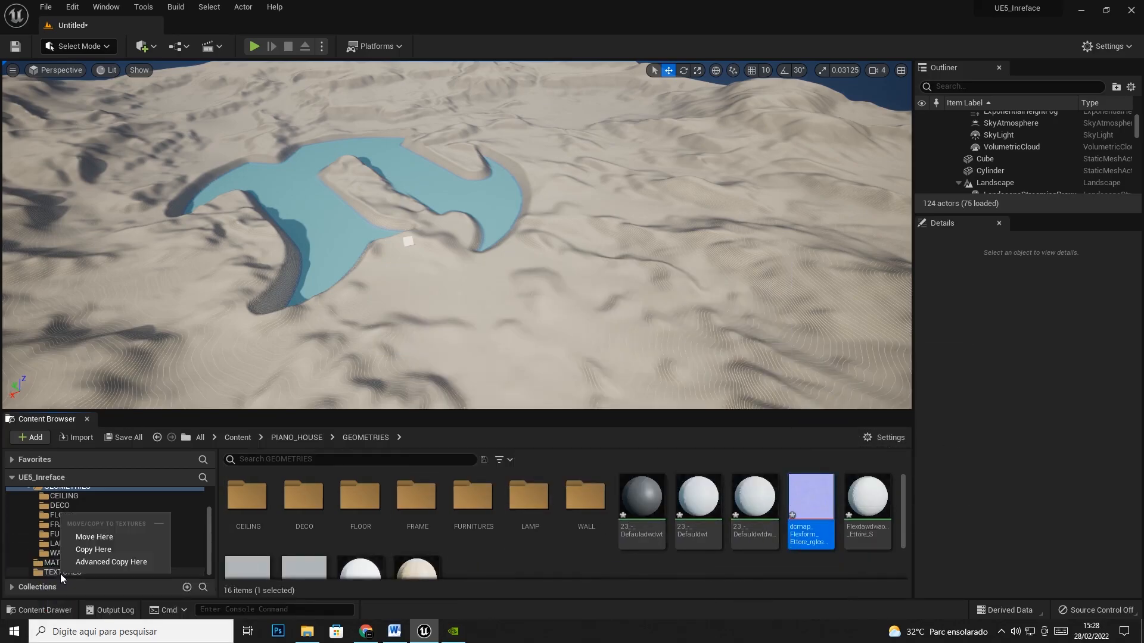
pyautogui.click(113, 535)
pyautogui.click(788, 424)
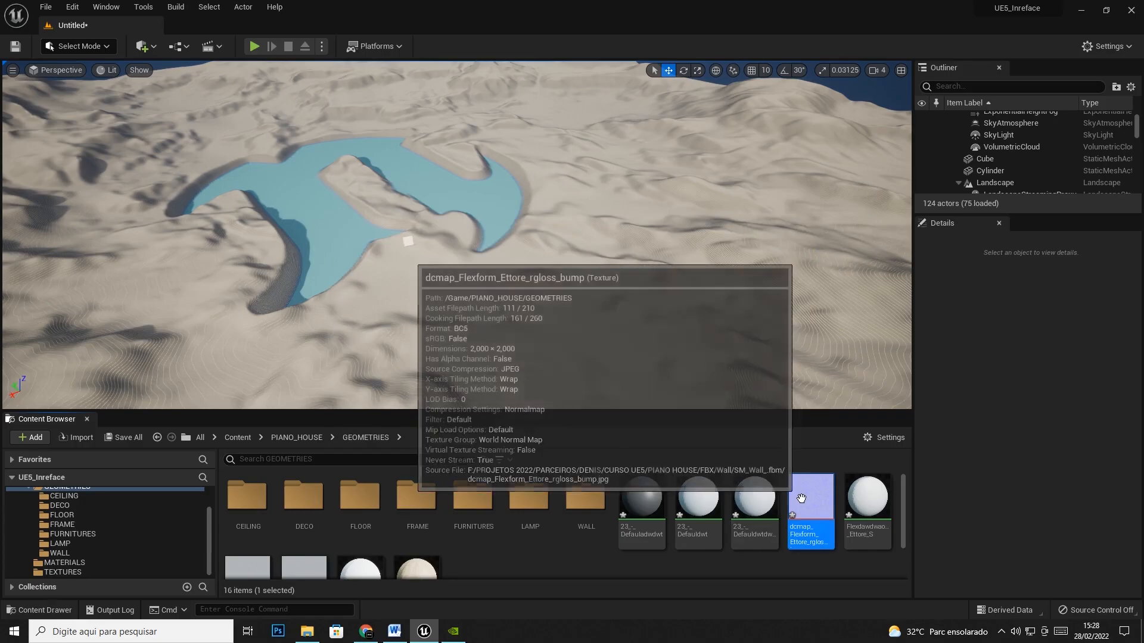
# Rename the dcmap_Flexform_Ettore_rgloss_bump texture and move it from GEOMETRIES into the TEXTURES folder
pyautogui.rightClick(808, 506)
pyautogui.click(842, 285)
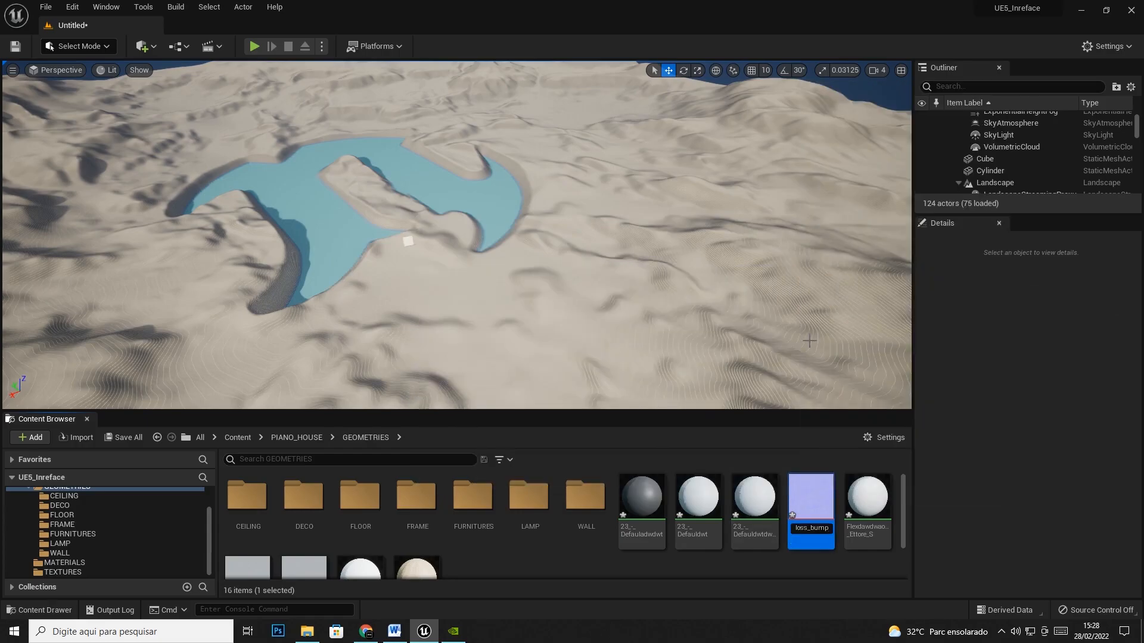
pyautogui.press('Return')
pyautogui.moveTo(803, 500); pyautogui.dragTo(67, 570)
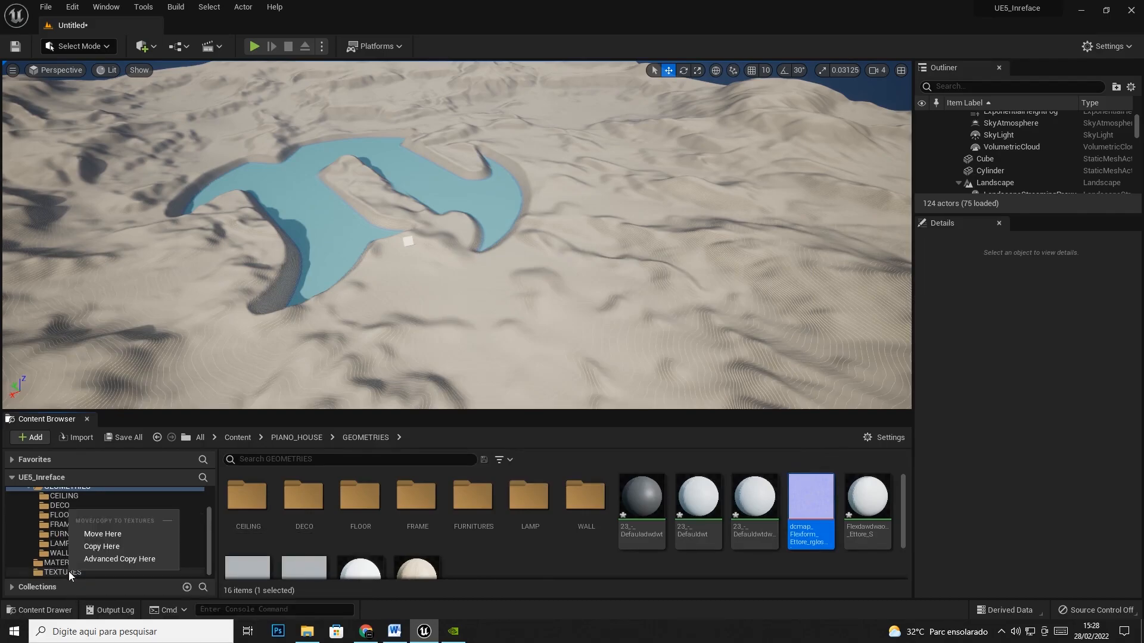
pyautogui.click(99, 533)
# Move the three 23_-_Default-type materials and the Flexdawdwaorm_Ettore_S material from GEOMETRIES into the MATERIALS folder
pyautogui.scroll(-2, 460, 544)
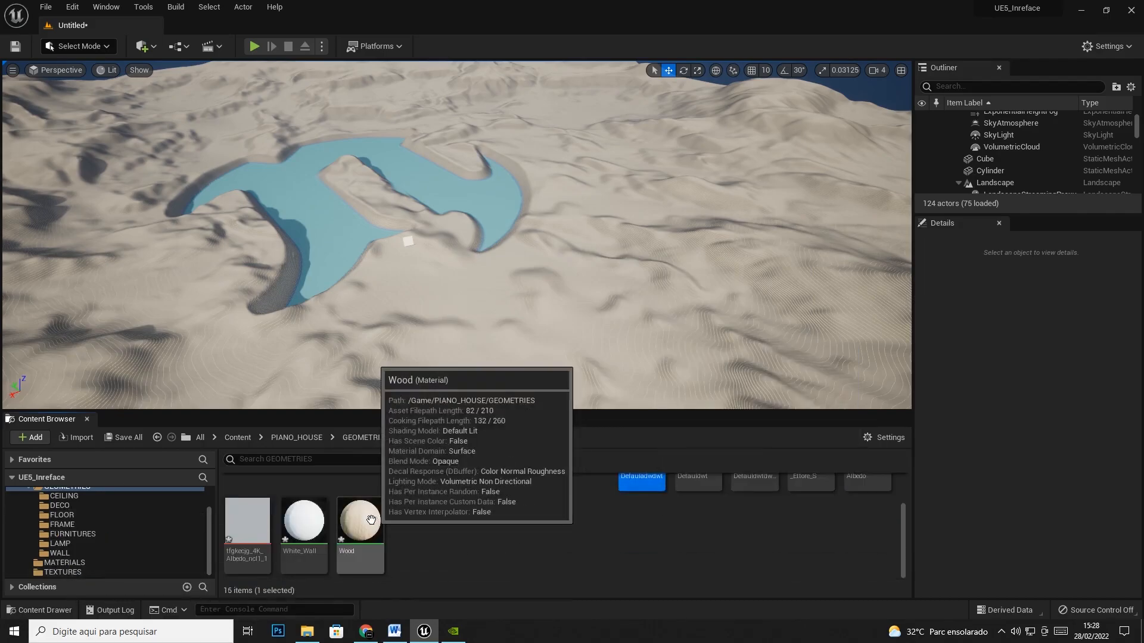
pyautogui.scroll(2, 655, 523)
pyautogui.keyDown('shift'); pyautogui.click(790, 543); pyautogui.keyUp('shift')
pyautogui.moveTo(808, 505); pyautogui.dragTo(53, 562)
pyautogui.click(135, 528)
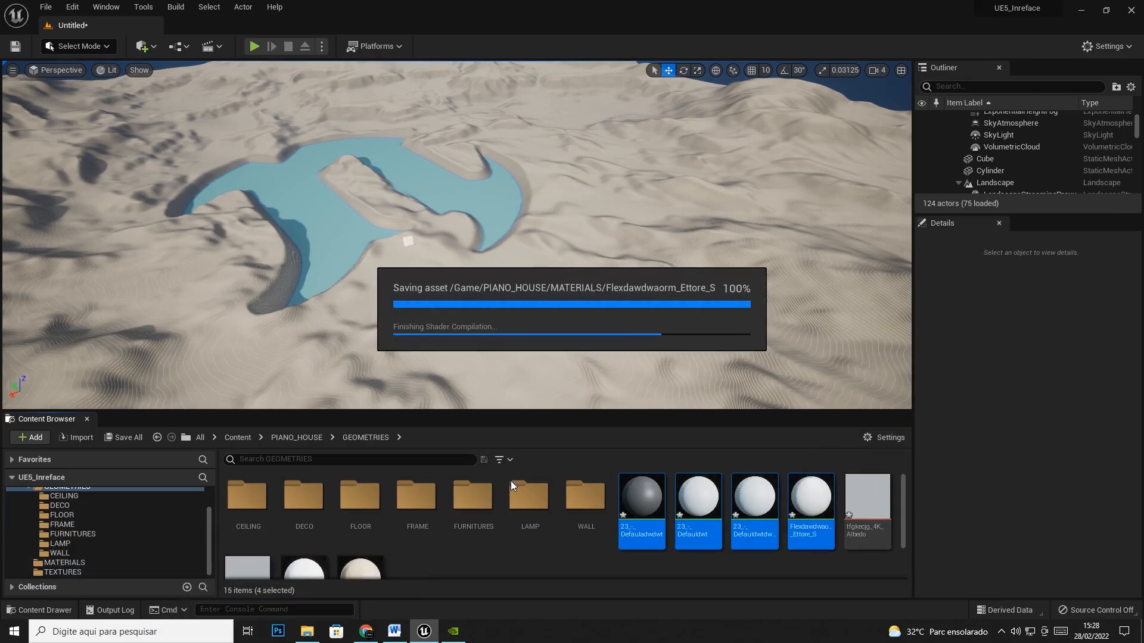
# Move the two grey 4K_Albedo textures from GEOMETRIES into the TEXTURES folder
pyautogui.click(620, 507)
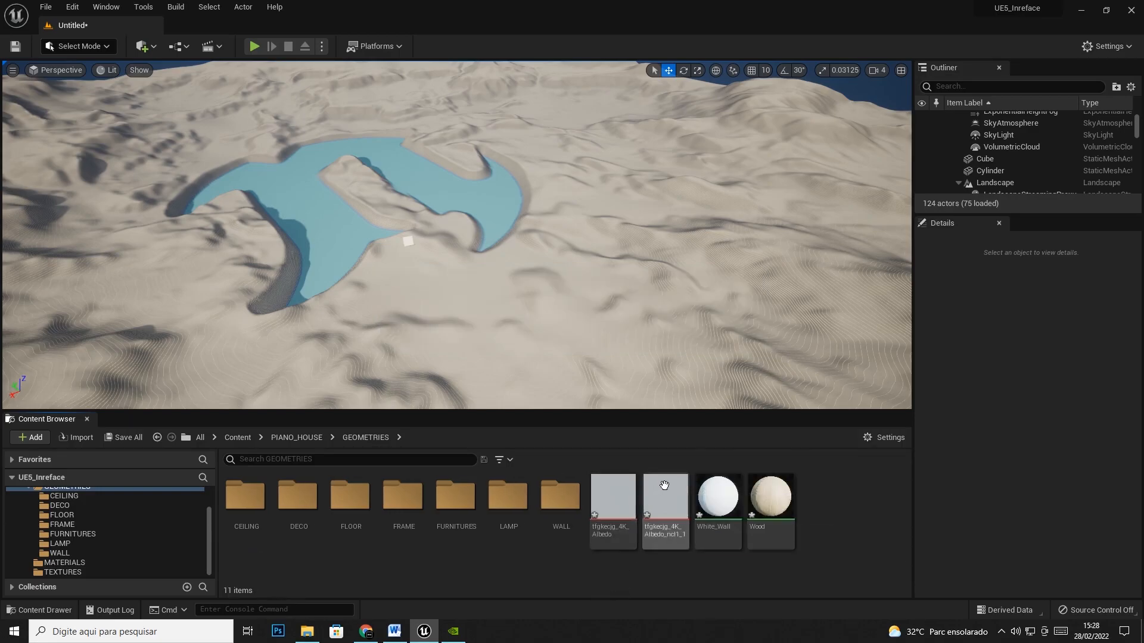
pyautogui.keyDown('ctrl'); pyautogui.click(666, 500); pyautogui.keyUp('ctrl')
pyautogui.moveTo(666, 500); pyautogui.dragTo(62, 571)
pyautogui.click(100, 535)
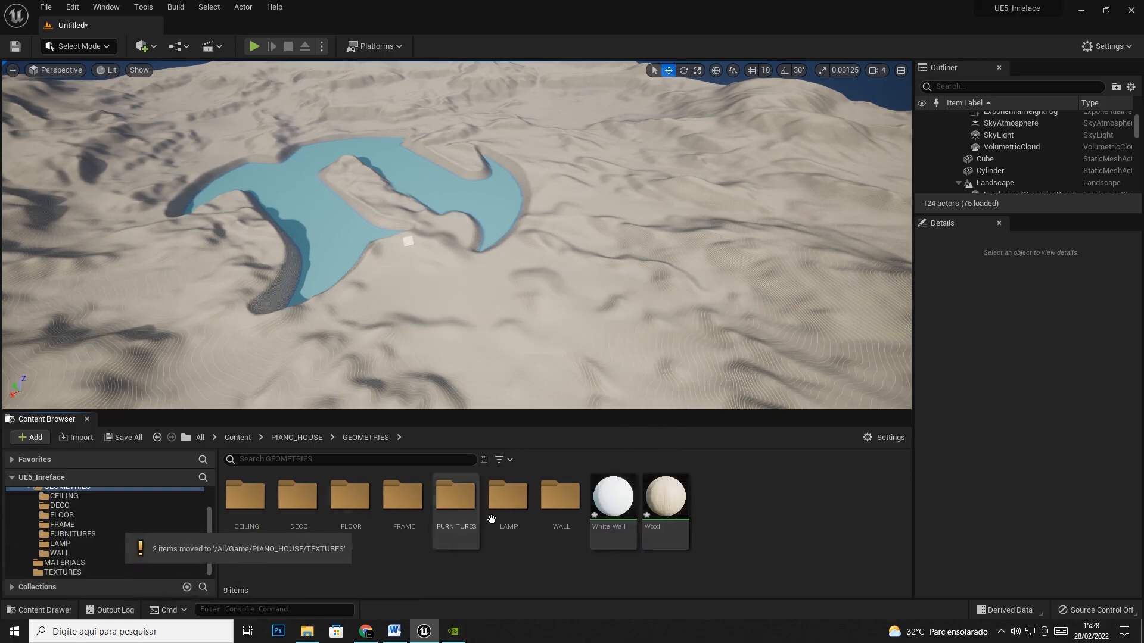
# Try to move the White_Wall and Wood materials from GEOMETRIES into the MATERIALS folder
pyautogui.click(560, 497)
pyautogui.click(617, 512)
pyautogui.keyDown('ctrl'); pyautogui.click(665, 501); pyautogui.keyUp('ctrl')
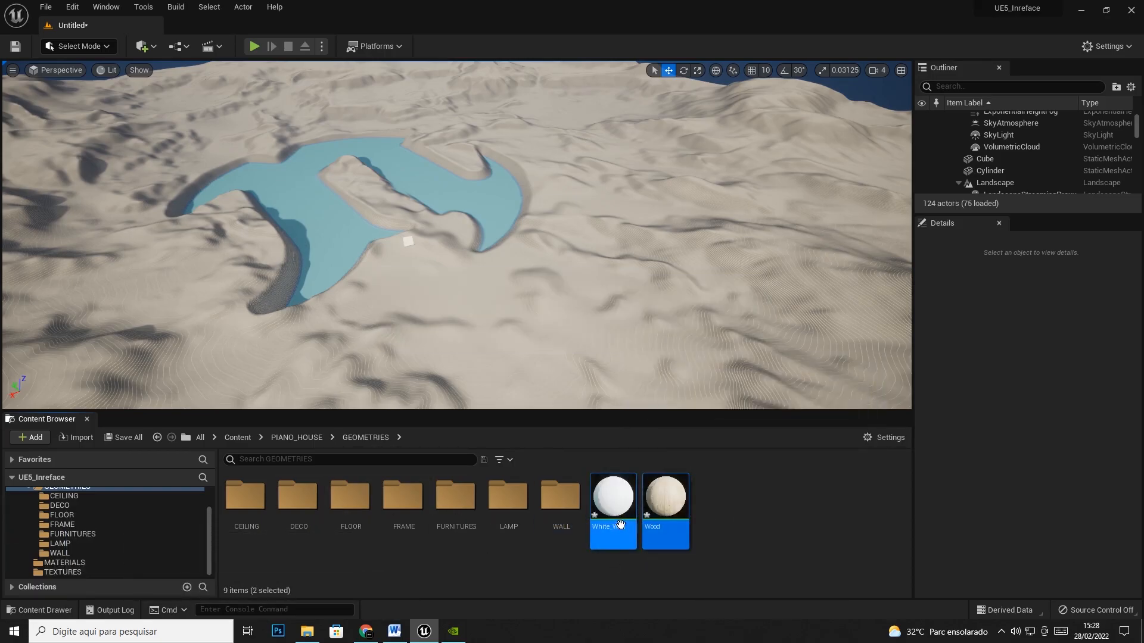
pyautogui.moveTo(614, 500); pyautogui.dragTo(60, 562)
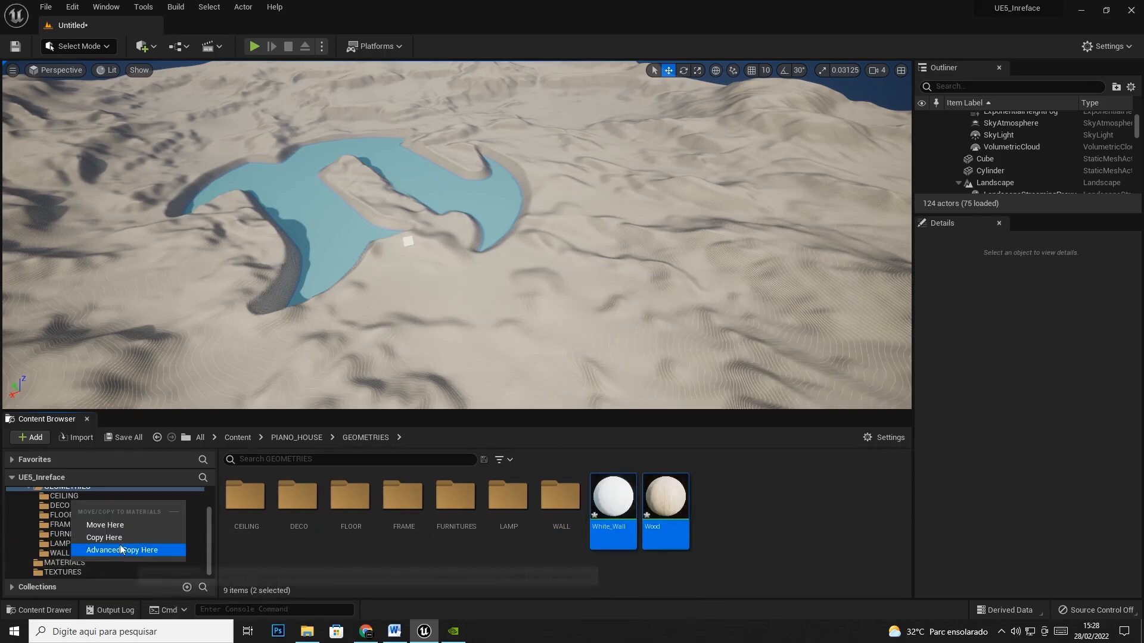
pyautogui.click(124, 528)
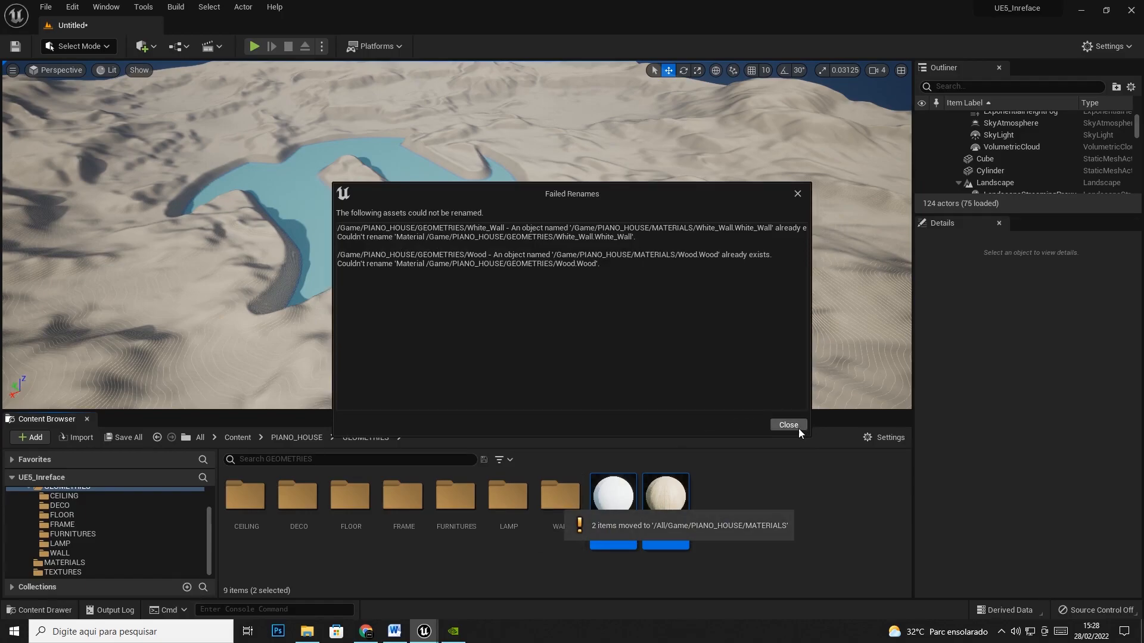
pyautogui.click(796, 427)
# Rename the White_Wall material in GEOMETRIES as White_Wall_c
pyautogui.click(623, 501)
pyautogui.rightClick(627, 501)
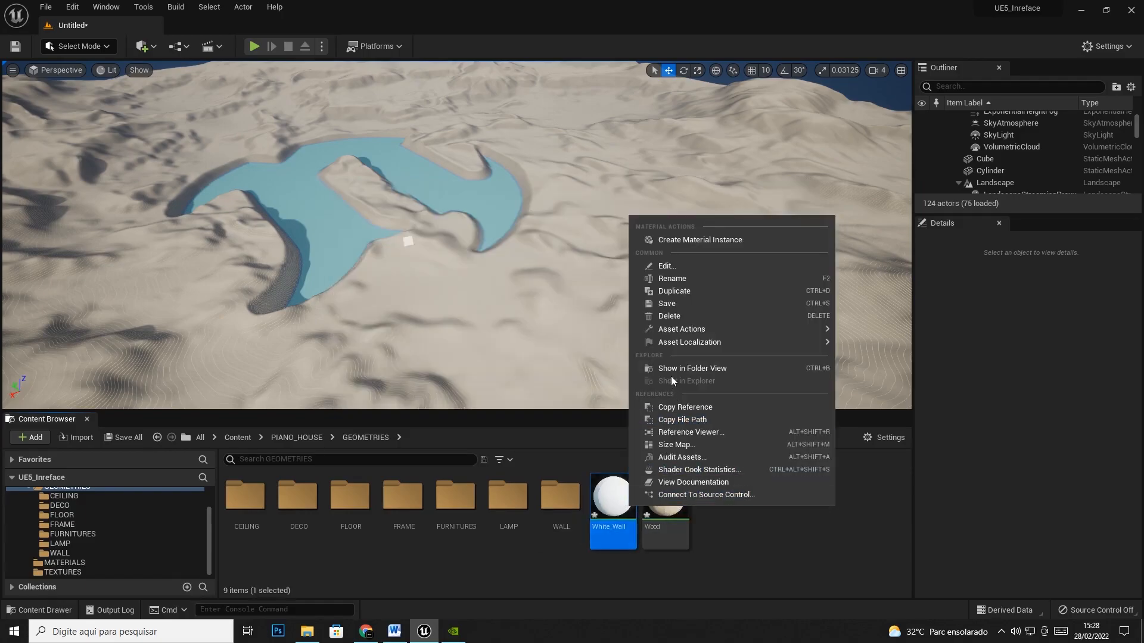
pyautogui.click(680, 280)
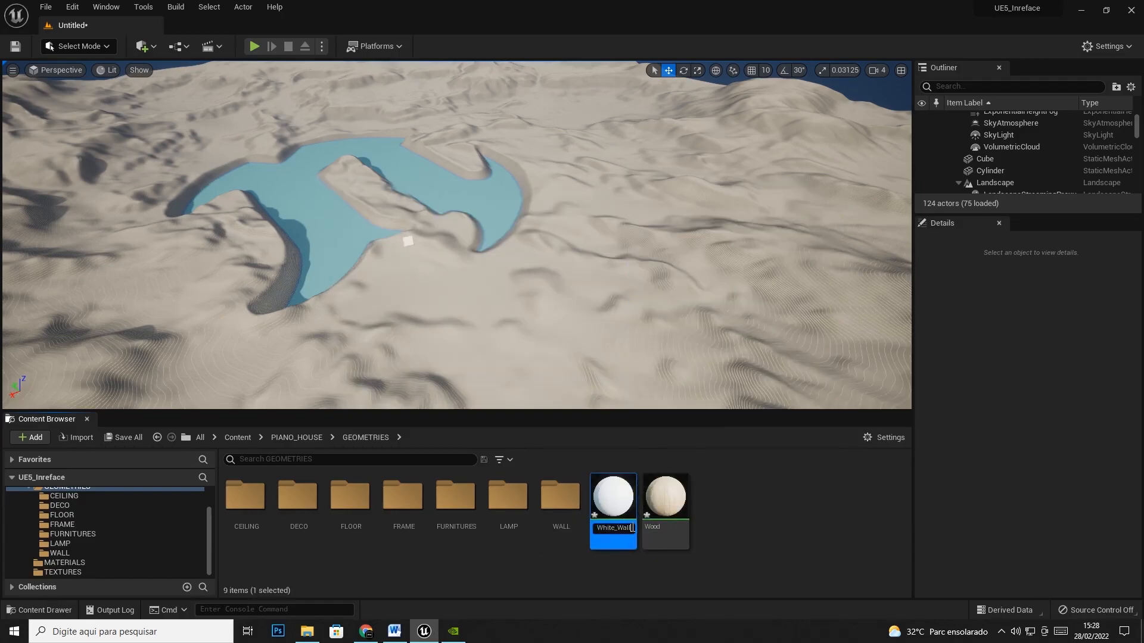
pyautogui.write('_c')
pyautogui.press('Return')
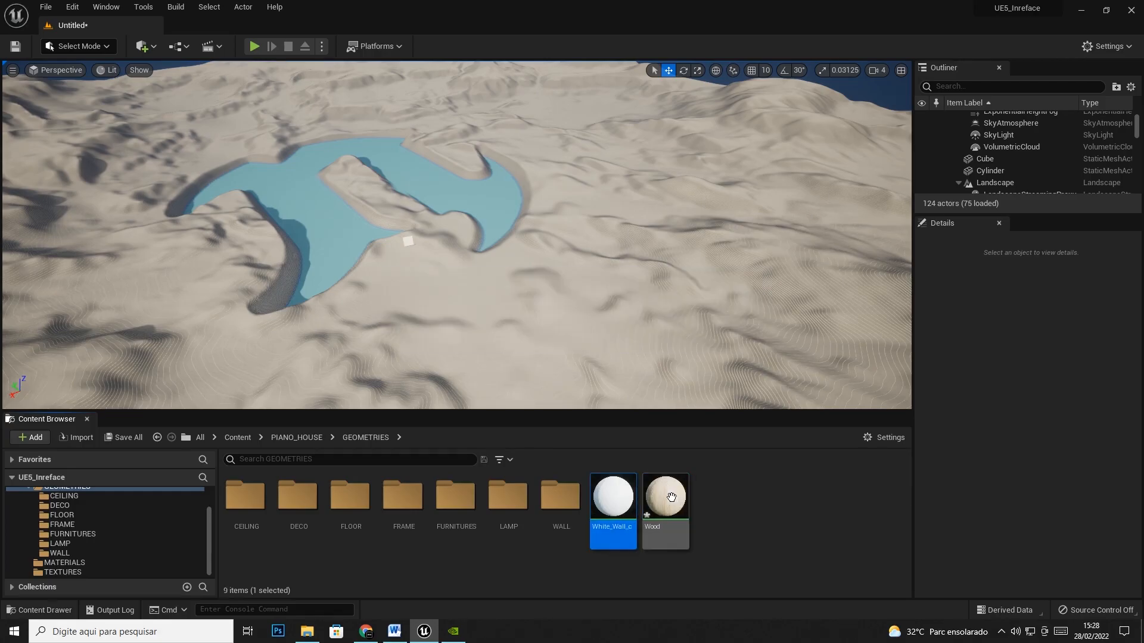
# Rename the Wood material in GEOMETRIES as Wood_C
pyautogui.rightClick(655, 499)
pyautogui.click(689, 277)
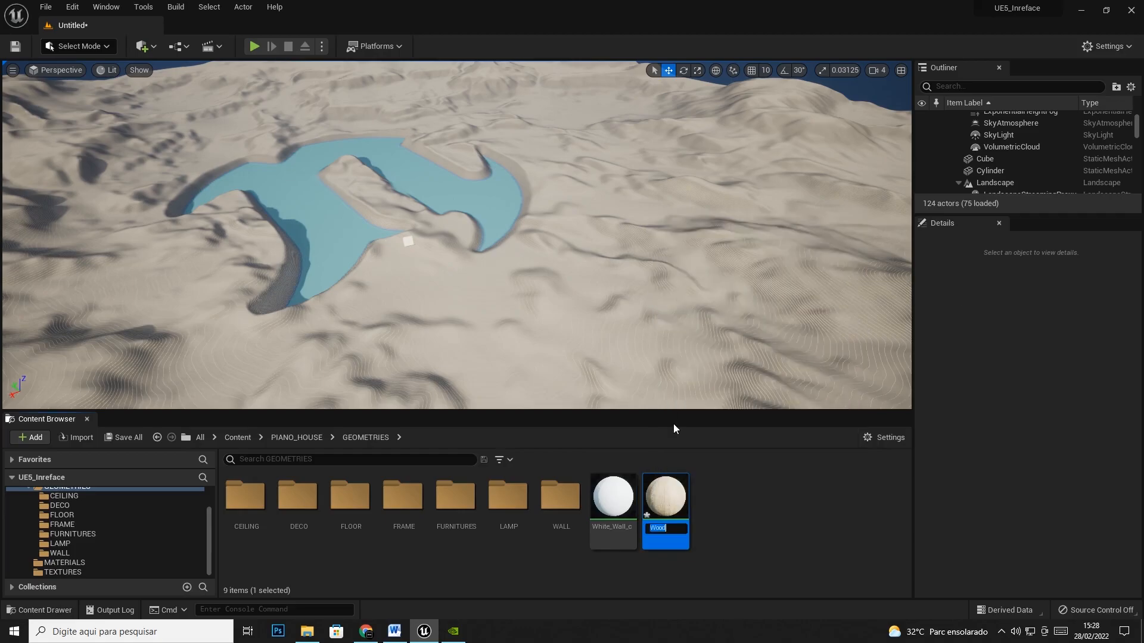
pyautogui.write('_C')
pyautogui.press('Return')
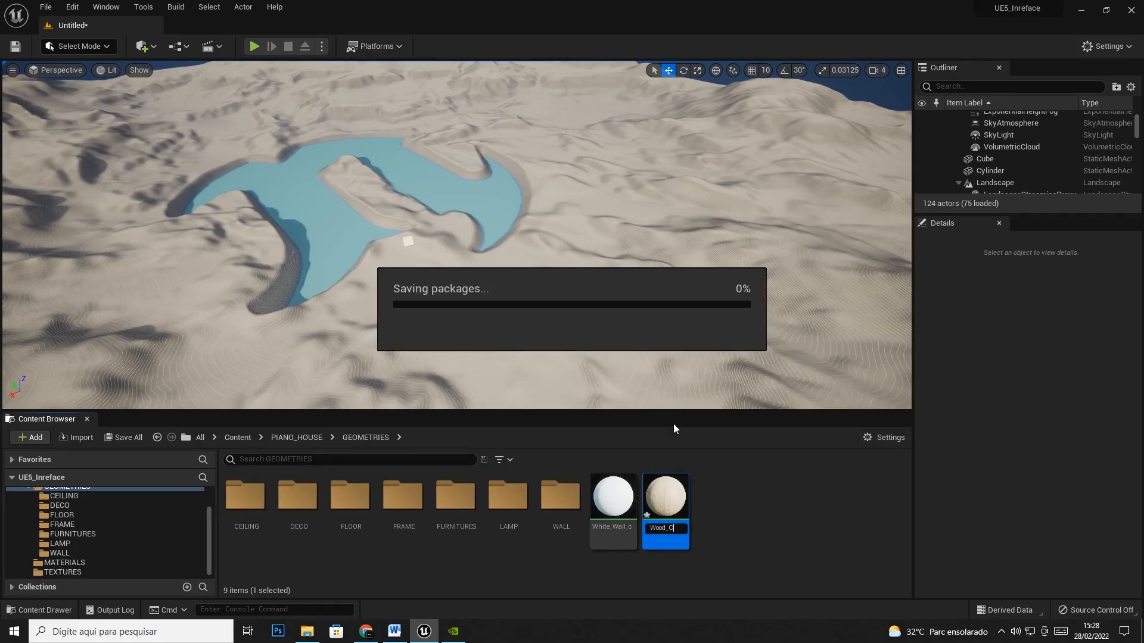
# Move the White_Wall_c and Wood_C materials from GEOMETRIES into the MATERIALS folder
pyautogui.click(616, 503)
pyautogui.keyDown('ctrl'); pyautogui.click(665, 498); pyautogui.keyUp('ctrl')
pyautogui.moveTo(666, 498); pyautogui.dragTo(65, 562)
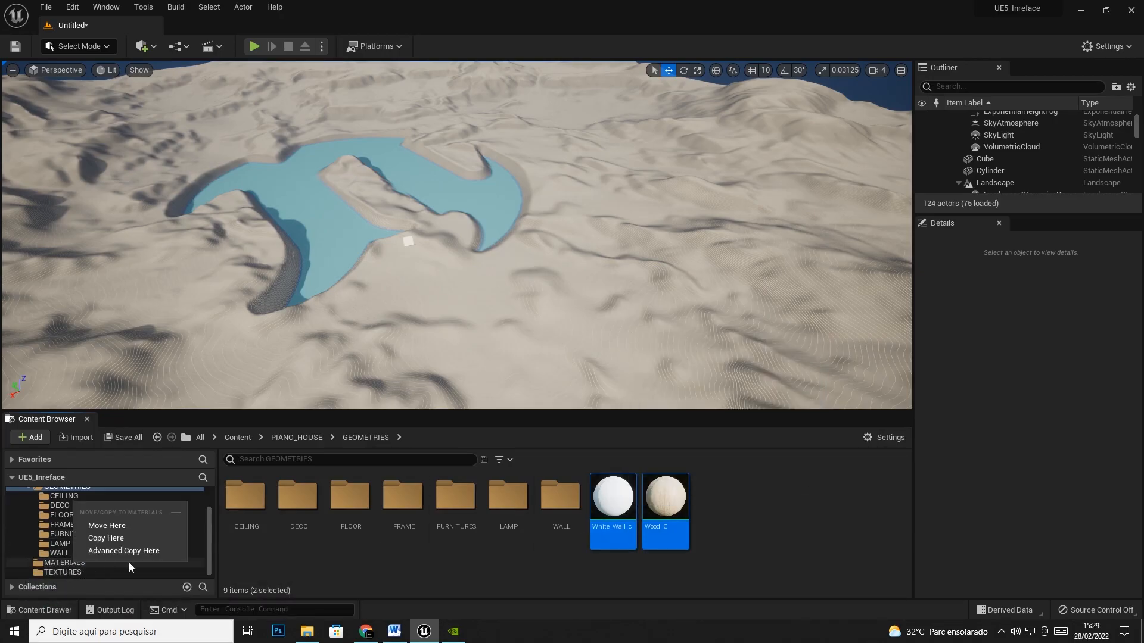
pyautogui.click(131, 526)
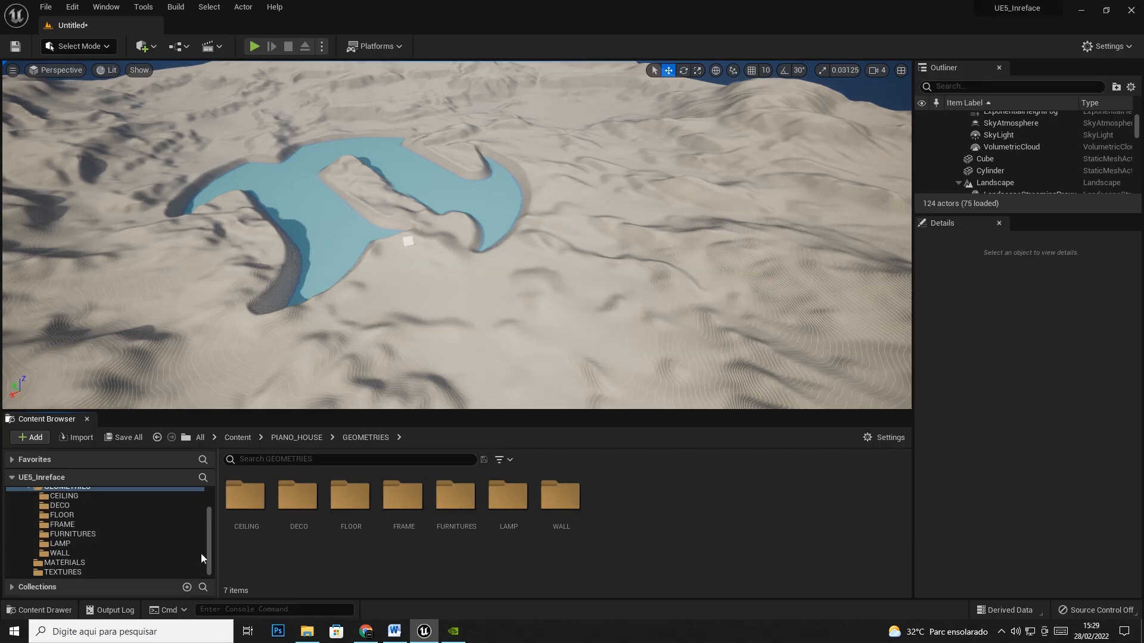
# Review the project's folder structure, checking PIANO_HOUSE and its TEXTURES contents
pyautogui.scroll(3, 209, 557)
pyautogui.click(28, 522)
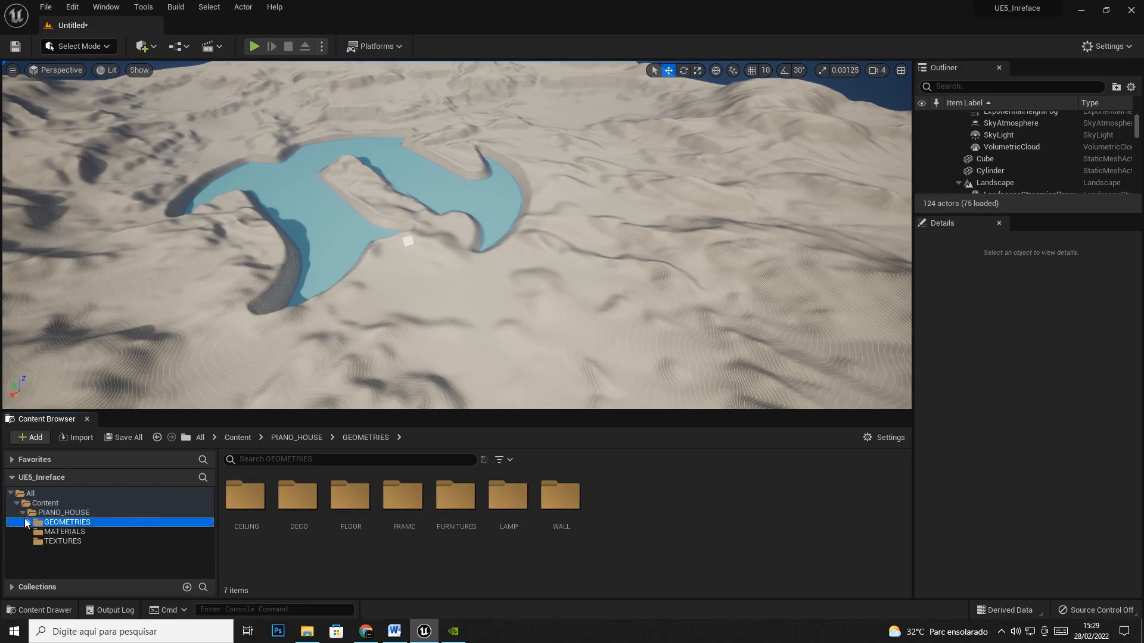
pyautogui.click(23, 513)
pyautogui.click(11, 493)
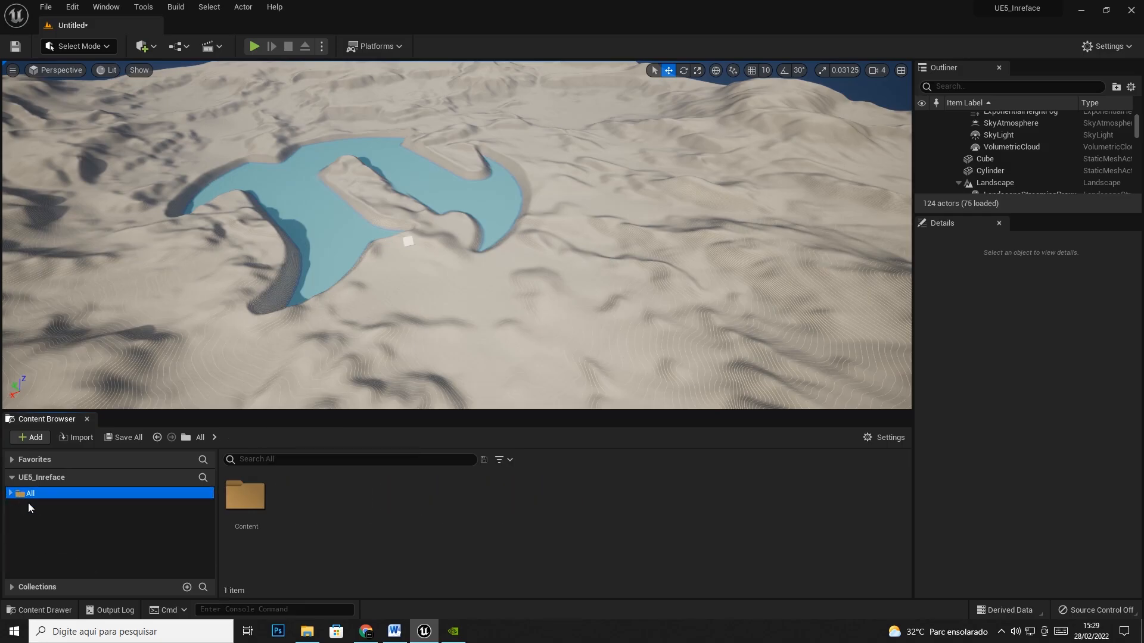
pyautogui.click(12, 493)
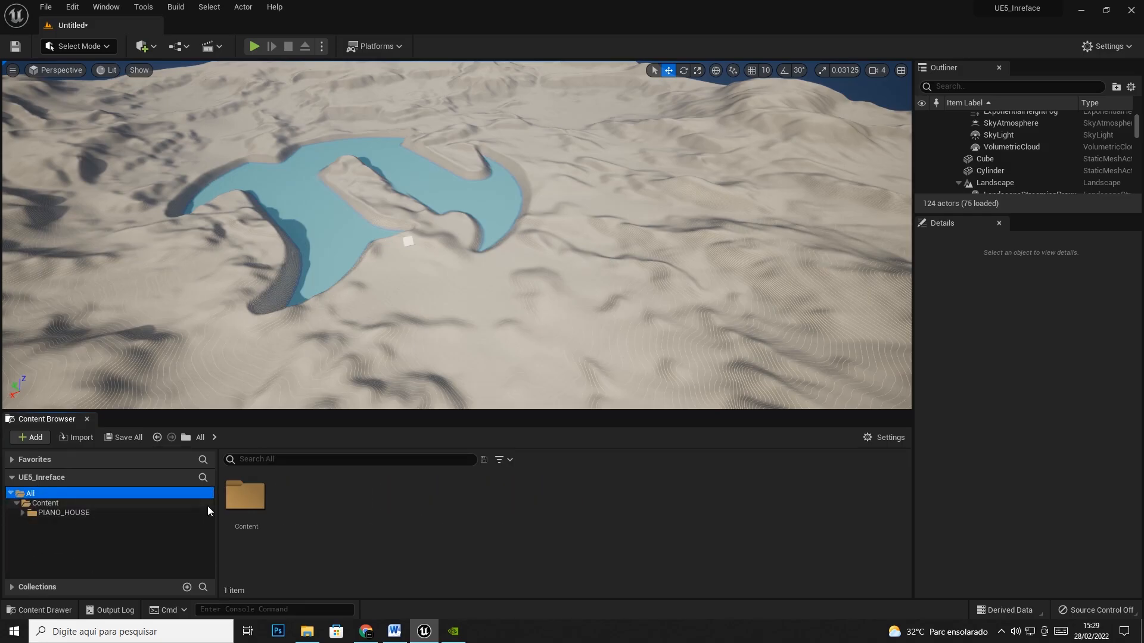
pyautogui.click(42, 503)
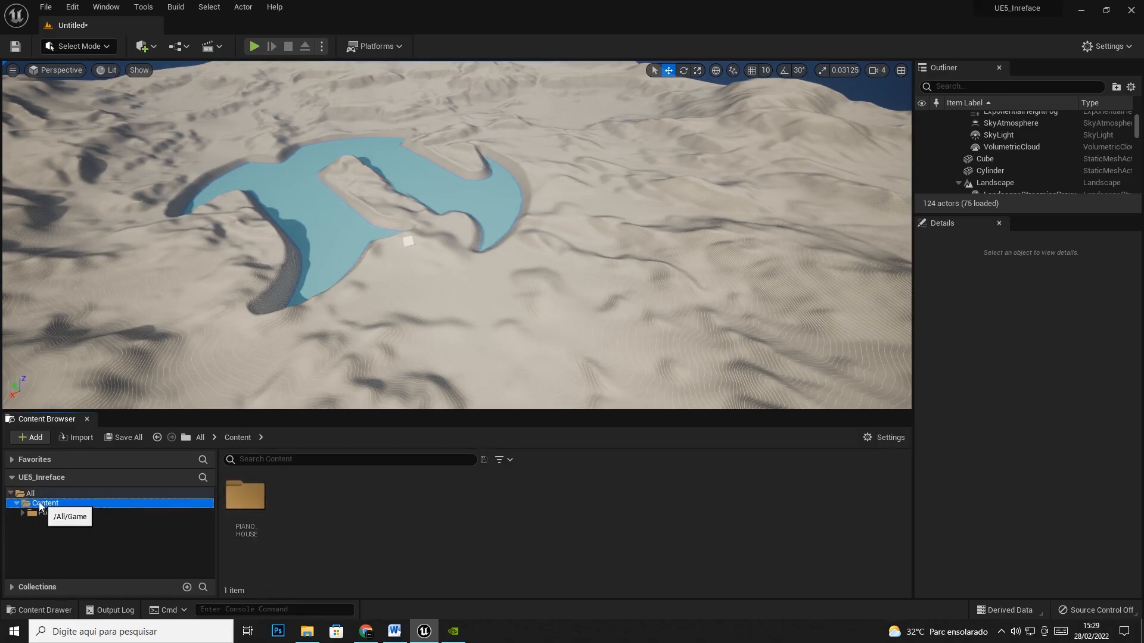
pyautogui.click(50, 513)
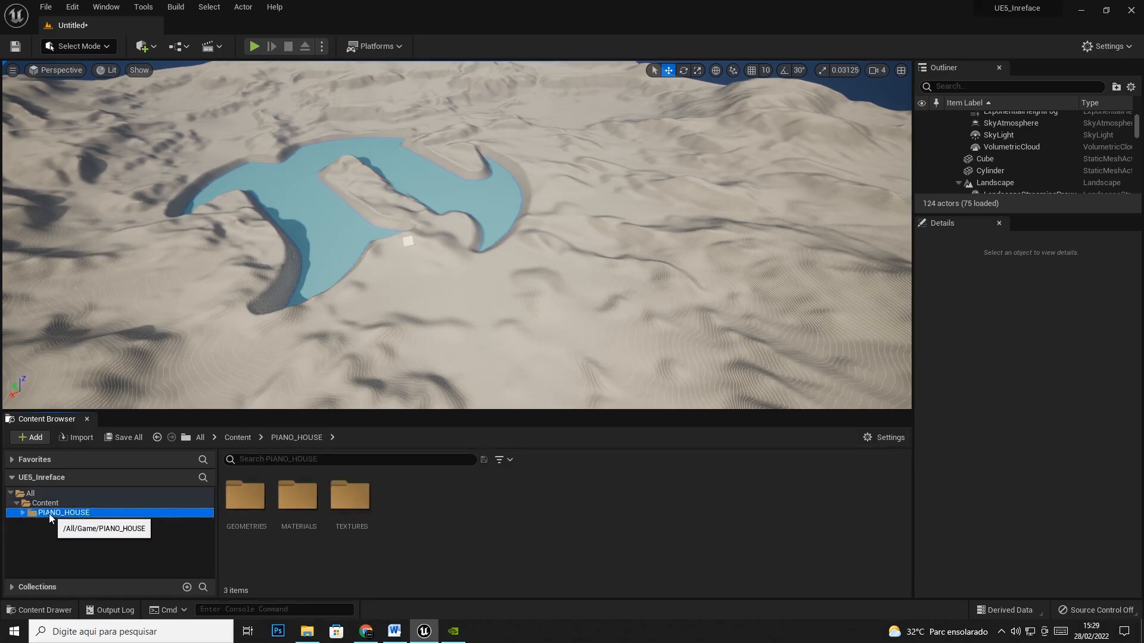
pyautogui.click(244, 506)
pyautogui.click(314, 520)
pyautogui.doubleClick(314, 519)
pyautogui.click(54, 540)
pyautogui.scroll(-1, 492, 543)
pyautogui.scroll(1, 493, 544)
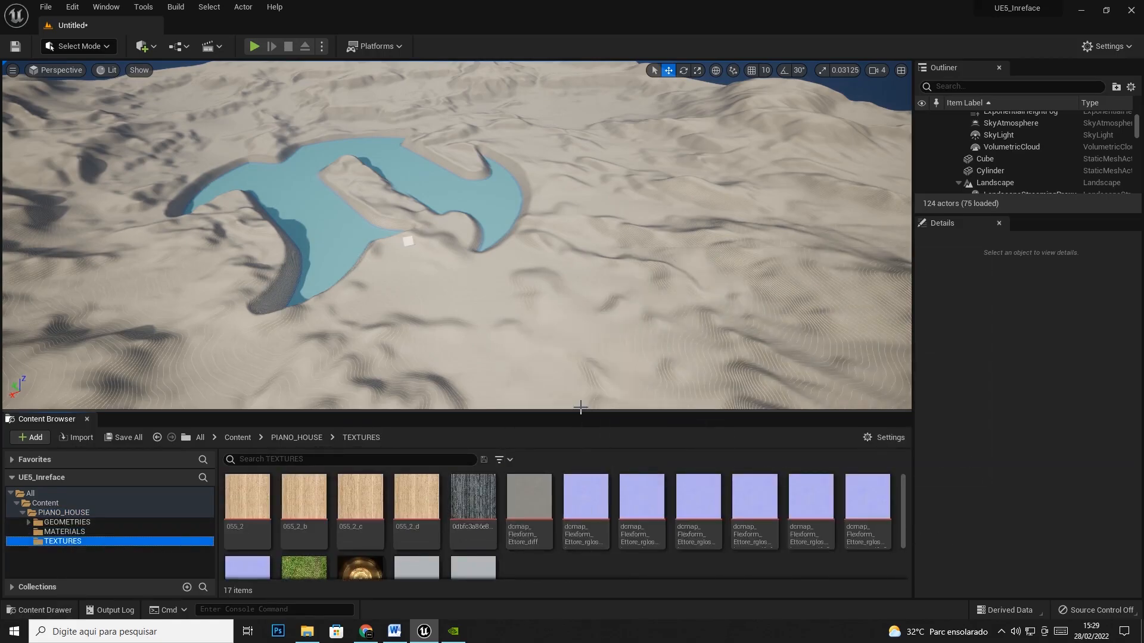
pyautogui.moveTo(580, 411)
pyautogui.mouseDown()
pyautogui.moveTo(576, 291)
pyautogui.moveTo(578, 425)
pyautogui.mouseUp()
# Place all seven SM_Floor meshes from the FLOOR folder of GEOMETRIES together in the level
pyautogui.click(46, 538)
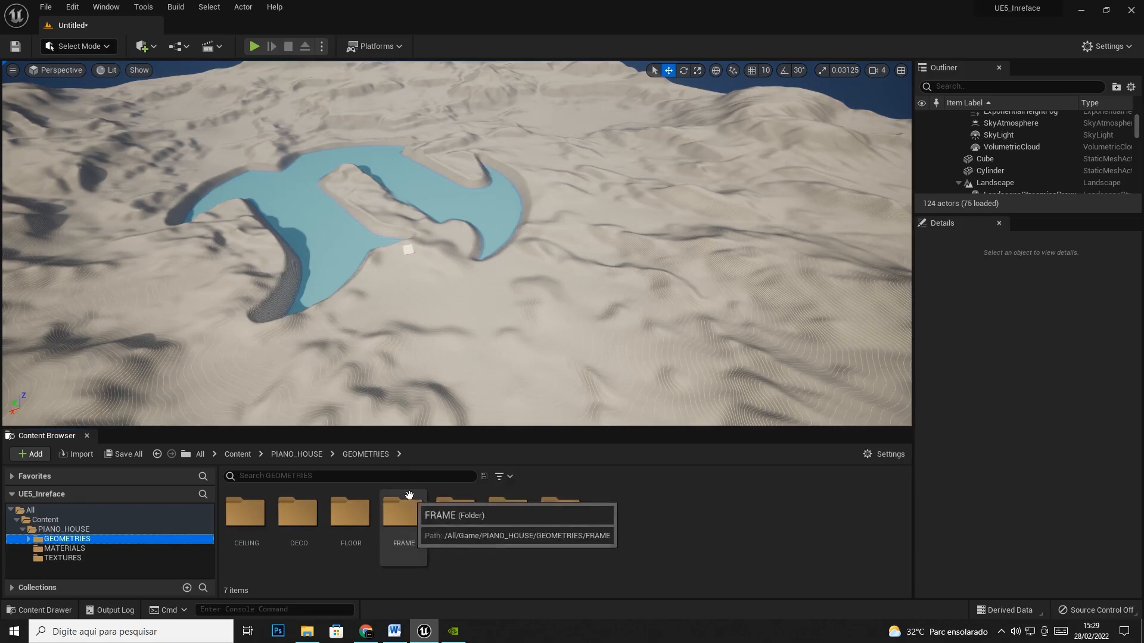
pyautogui.doubleClick(346, 519)
pyautogui.click(245, 514)
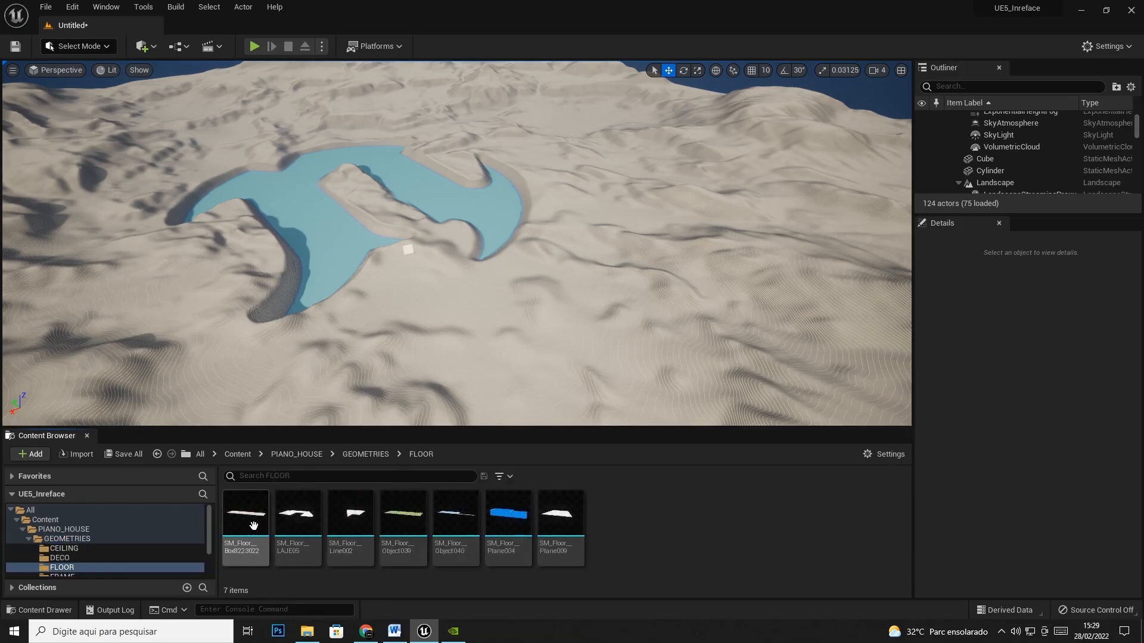
pyautogui.keyDown('shift'); pyautogui.click(559, 517); pyautogui.keyUp('shift')
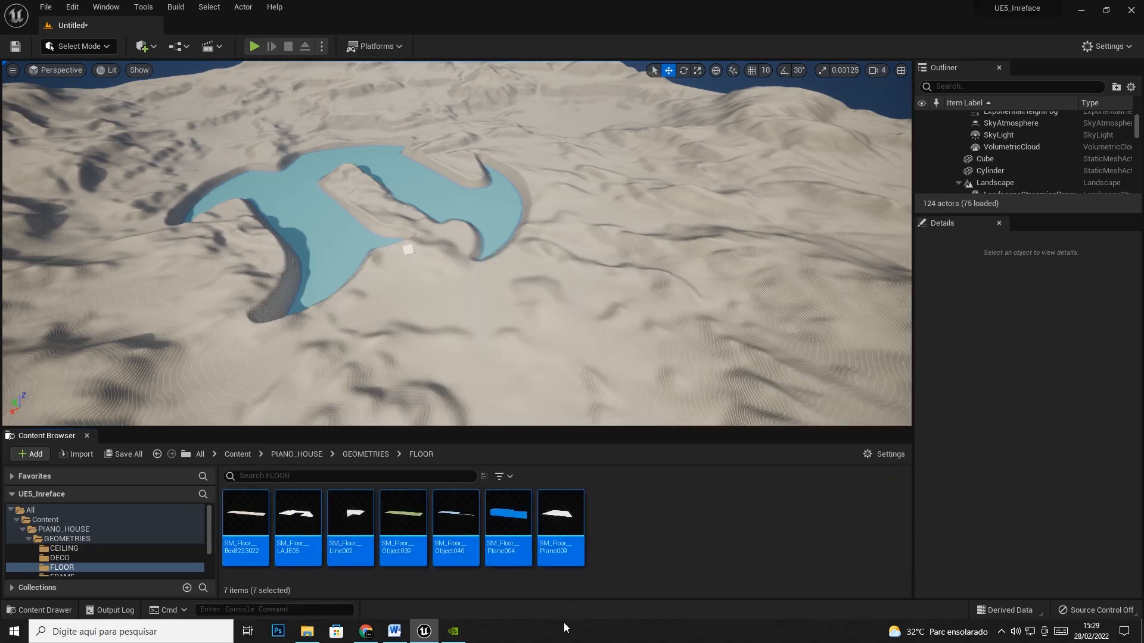
pyautogui.moveTo(243, 519); pyautogui.dragTo(586, 293)
pyautogui.moveTo(414, 288); pyautogui.dragTo(535, 269)
pyautogui.moveTo(697, 263); pyautogui.dragTo(557, 365)
pyautogui.moveTo(495, 296); pyautogui.dragTo(495, 295)
pyautogui.moveTo(570, 254); pyautogui.dragTo(607, 270, button='right')
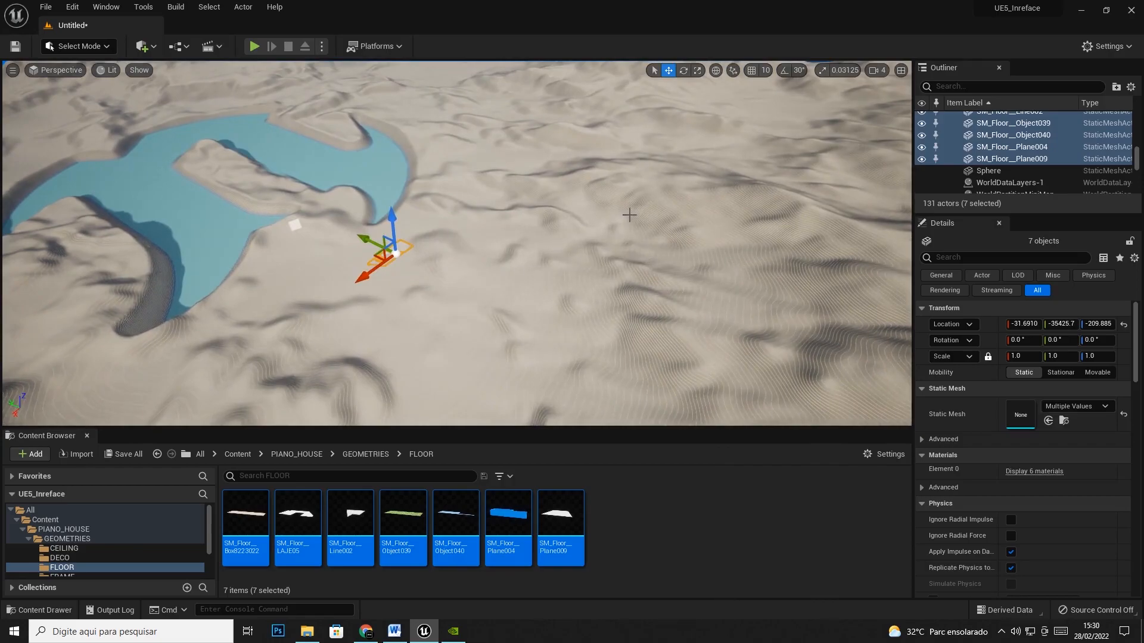
# Move the seven placed floor meshes together across the landscape to about X -8535, Y -33629, keeping their height
pyautogui.press('f')
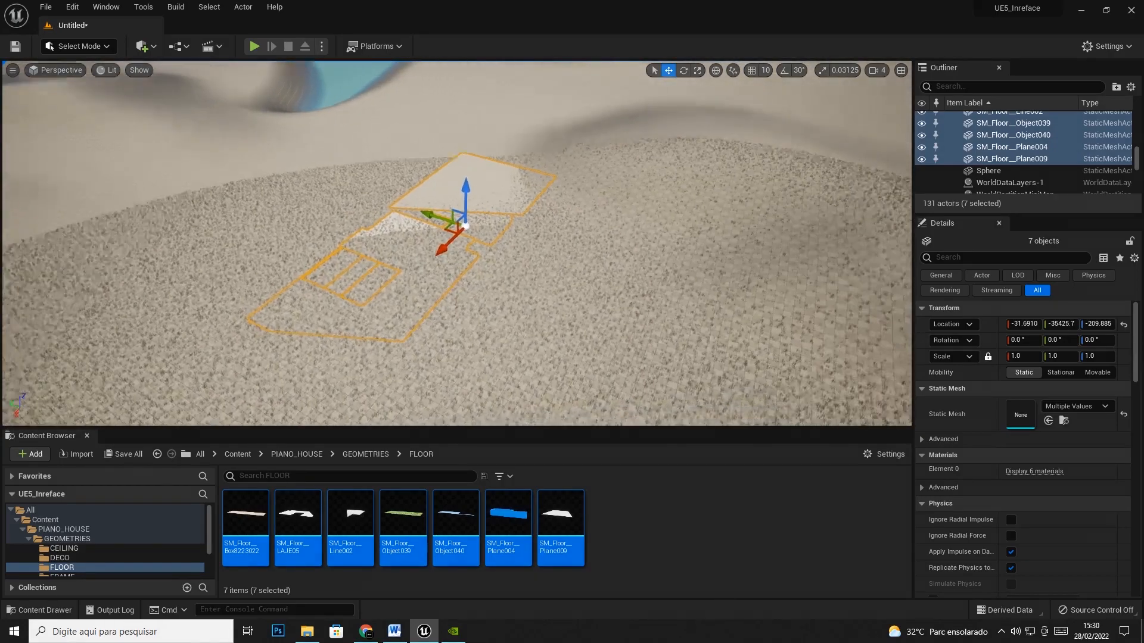
pyautogui.press('a')
pyautogui.moveTo(607, 270); pyautogui.dragTo(705, 300, button='right')
pyautogui.press('w')
pyautogui.press('a')
pyautogui.press('s')
pyautogui.moveTo(574, 288)
pyautogui.mouseDown(button='right')
pyautogui.moveTo(578, 256)
pyautogui.moveTo(559, 227)
pyautogui.moveTo(574, 288)
pyautogui.mouseUp(button='right')
pyautogui.press('a')
pyautogui.moveTo(484, 272)
pyautogui.mouseDown(button='right')
pyautogui.moveTo(473, 253)
pyautogui.moveTo(429, 238)
pyautogui.moveTo(484, 272)
pyautogui.mouseUp(button='right')
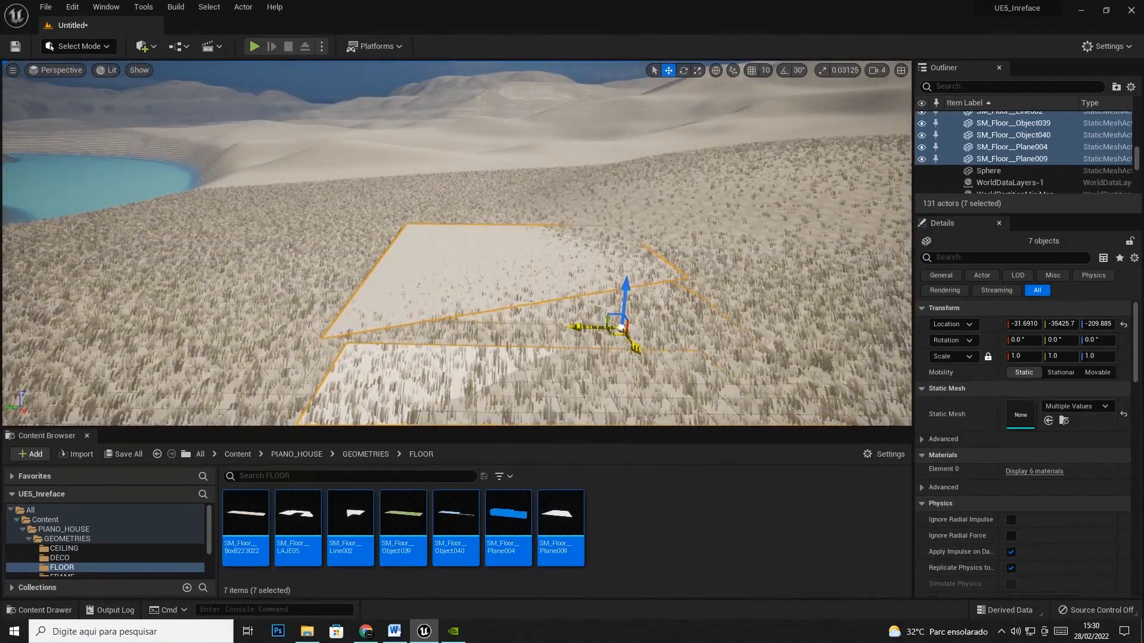
pyautogui.moveTo(437, 183); pyautogui.dragTo(517, 229, button='right')
pyautogui.press('w')
pyautogui.press('e')
pyautogui.press('a')
pyautogui.press('w')
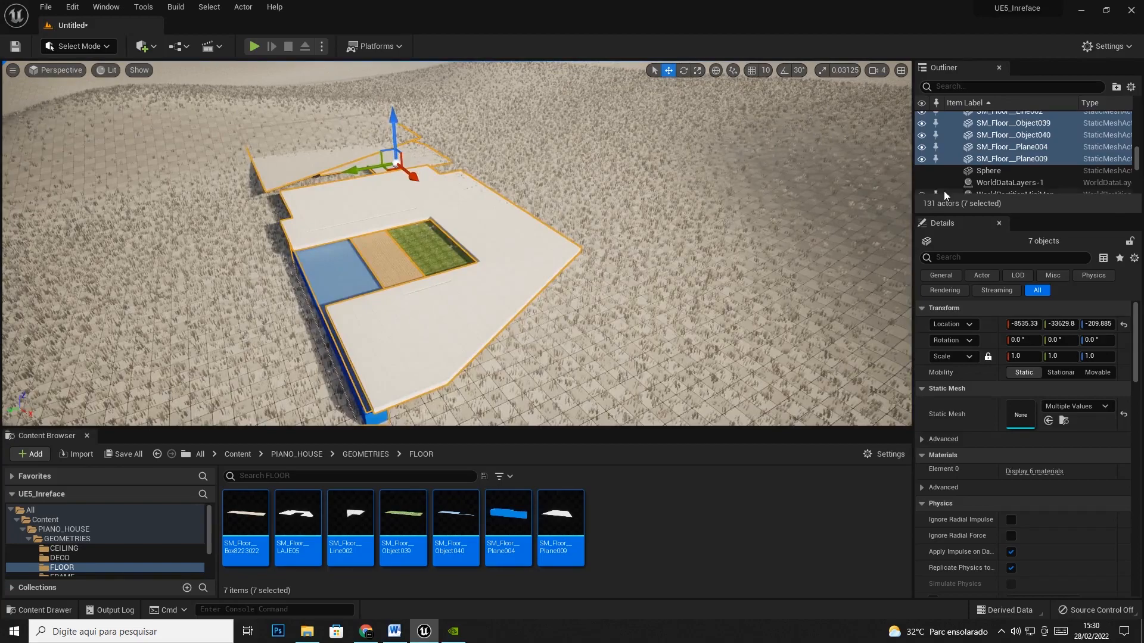
# Delete all LandscapeStreamingProxy actors under Landscape to clear the terrain around the floor meshes
pyautogui.click(648, 186)
pyautogui.scroll(10, 1027, 153)
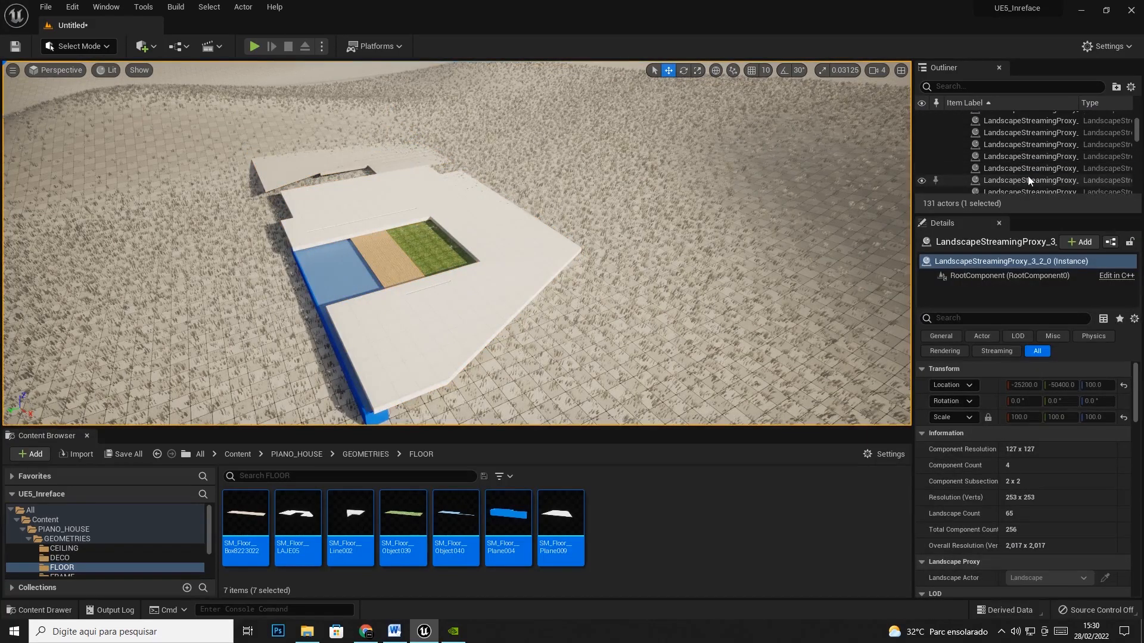
pyautogui.scroll(5, 1019, 152)
pyautogui.scroll(-3, 1016, 168)
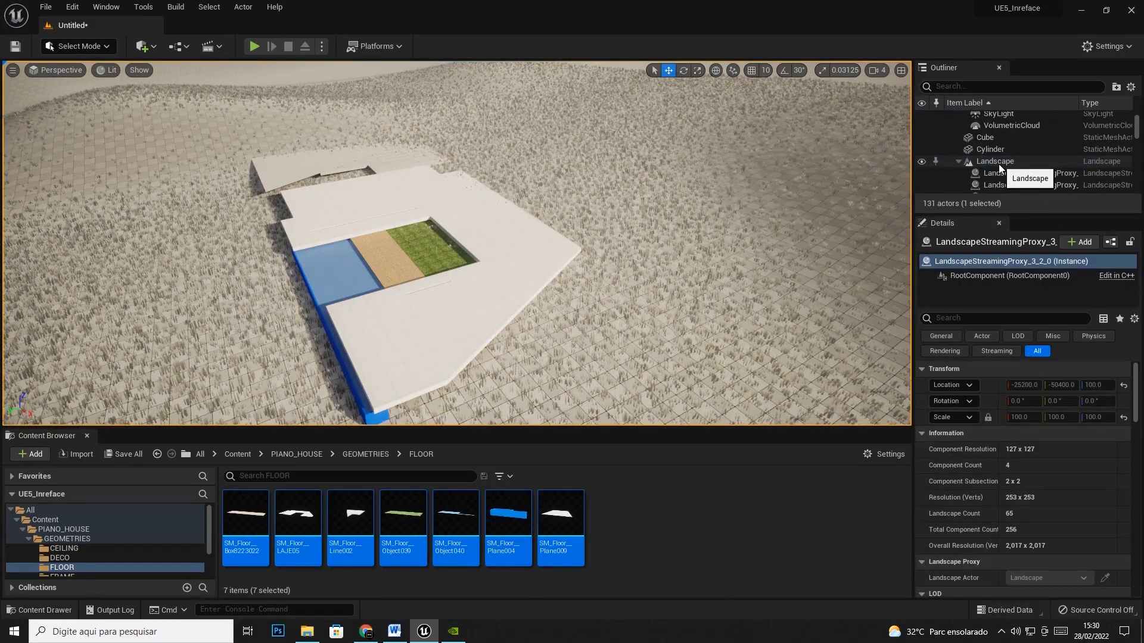
pyautogui.click(995, 161)
pyautogui.click(1001, 177)
pyautogui.click(999, 182)
pyautogui.scroll(1, 999, 181)
pyautogui.scroll(-2, 1002, 181)
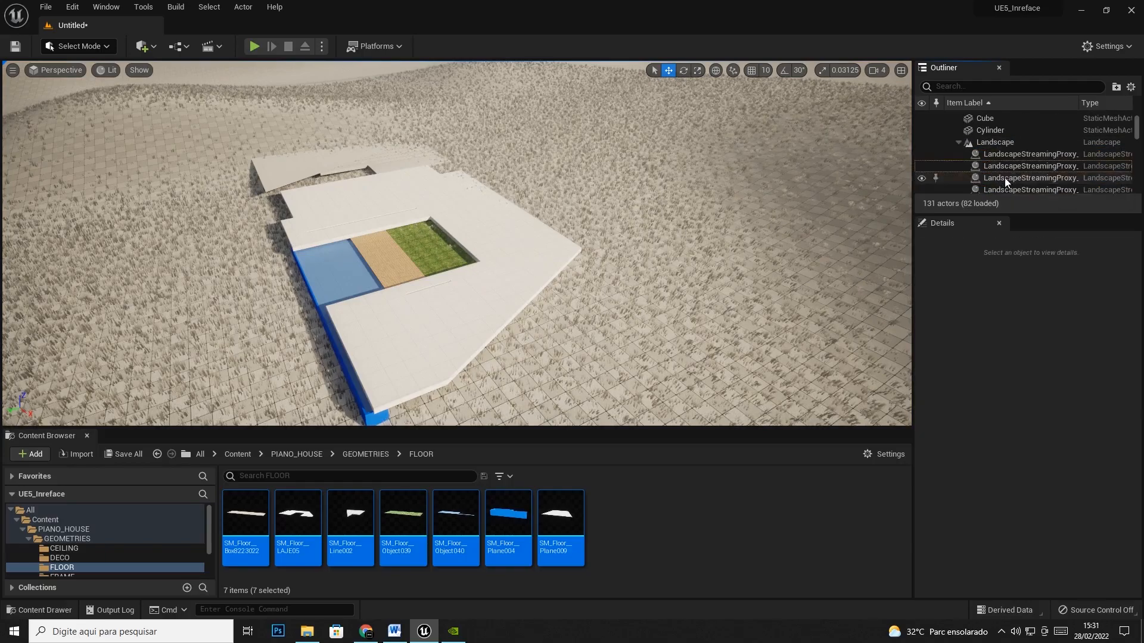
pyautogui.click(935, 142)
pyautogui.scroll(2, 977, 159)
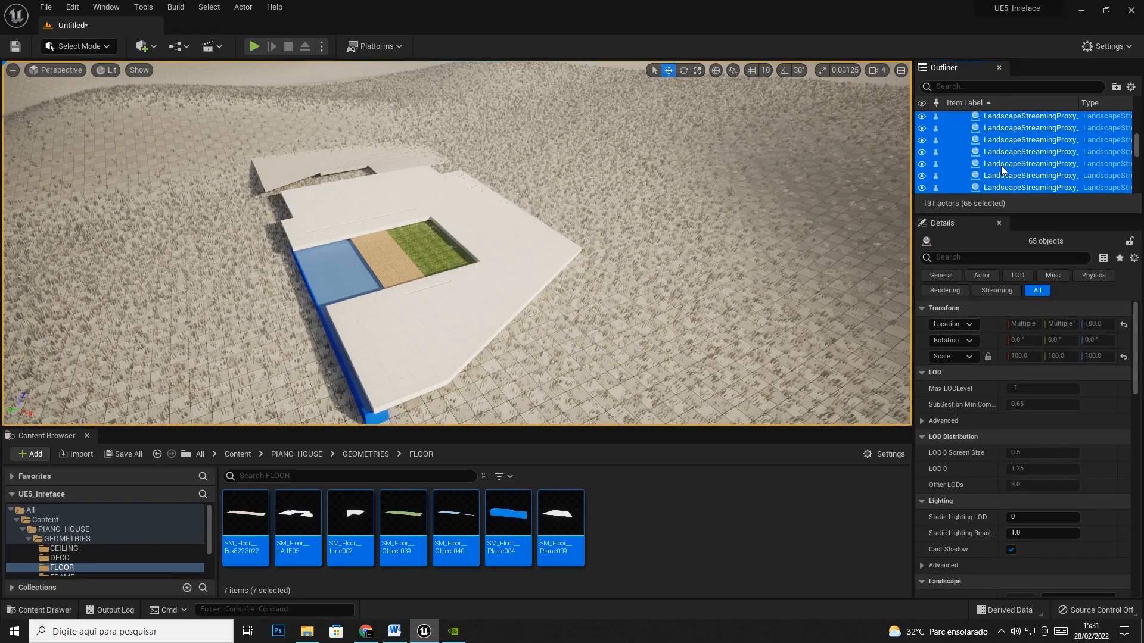
pyautogui.scroll(2, 1000, 165)
pyautogui.scroll(5, 1001, 176)
pyautogui.moveTo(690, 187); pyautogui.dragTo(694, 187, button='right')
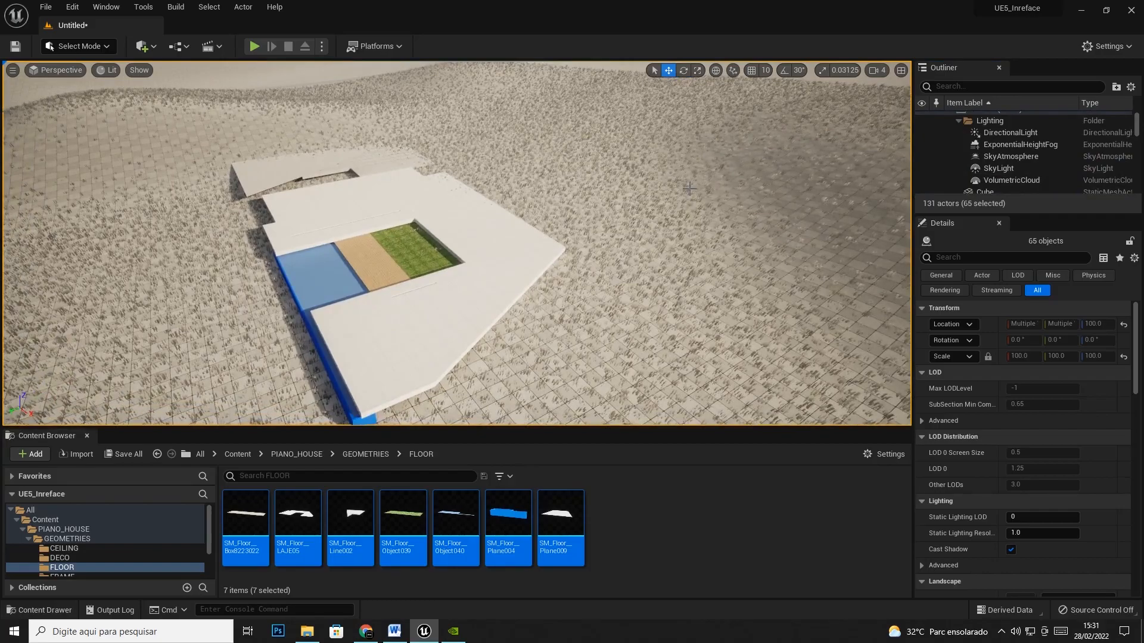
pyautogui.press('Delete')
pyautogui.moveTo(570, 231); pyautogui.dragTo(614, 226, button='right')
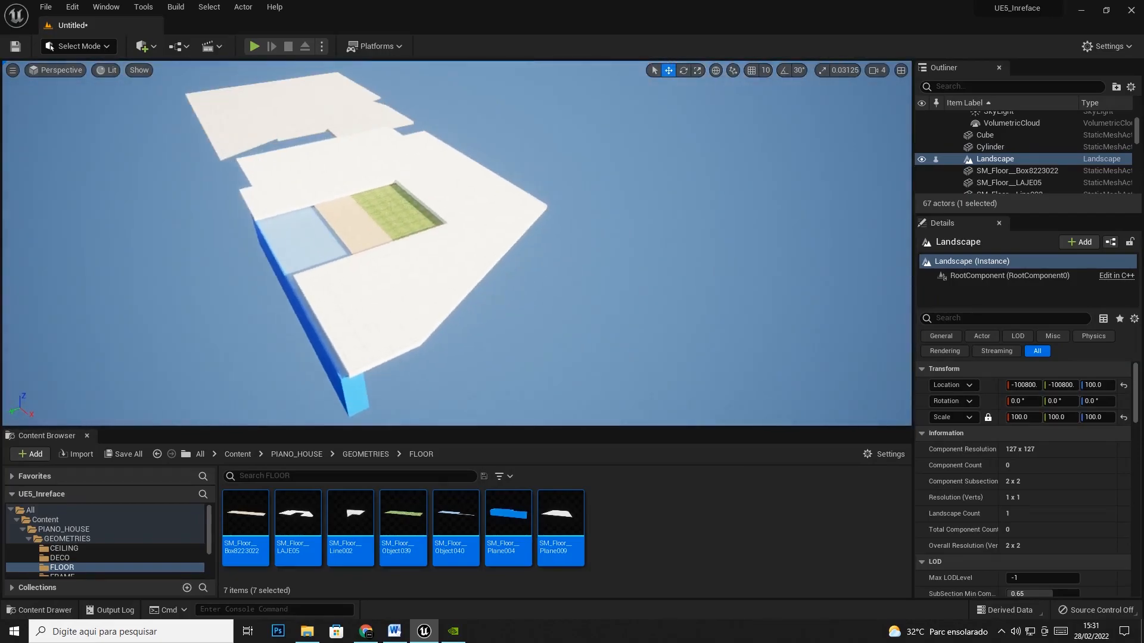
# Inspect the separate floor meshes in the level, including the slab, pool area, deck and grass pieces
pyautogui.moveTo(426, 427); pyautogui.dragTo(431, 438)
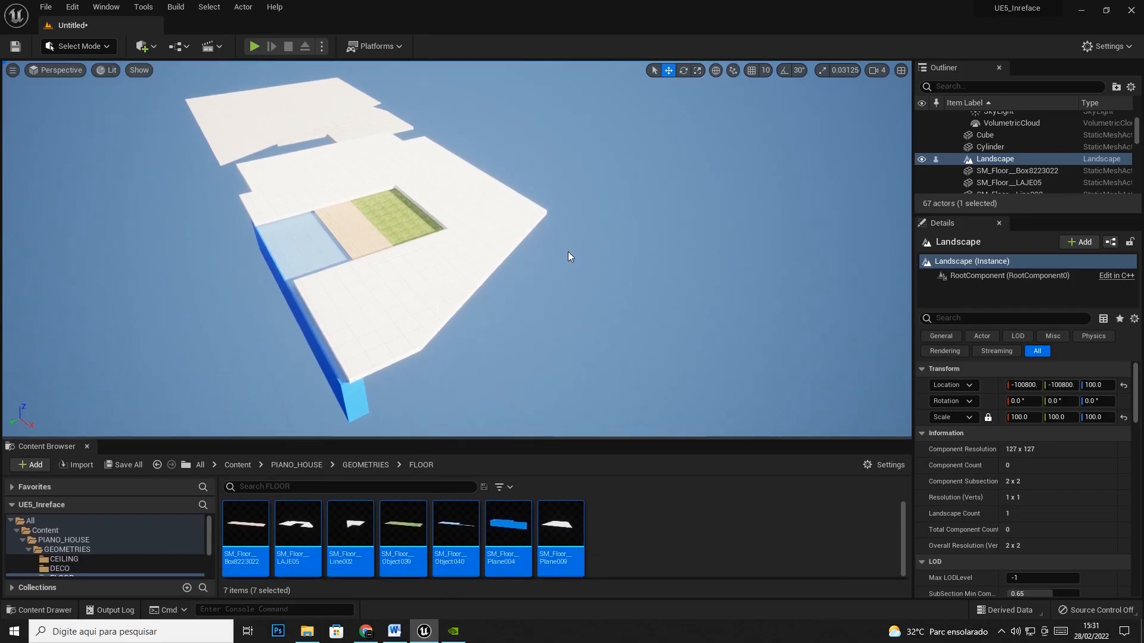
pyautogui.click(443, 237)
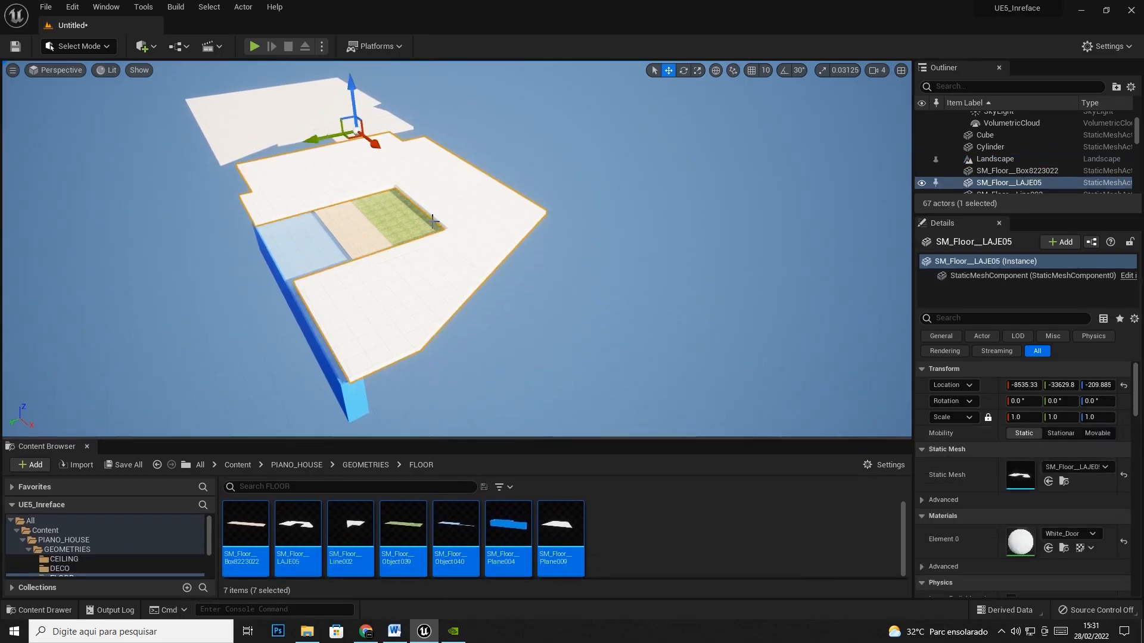
pyautogui.click(339, 222)
pyautogui.click(394, 220)
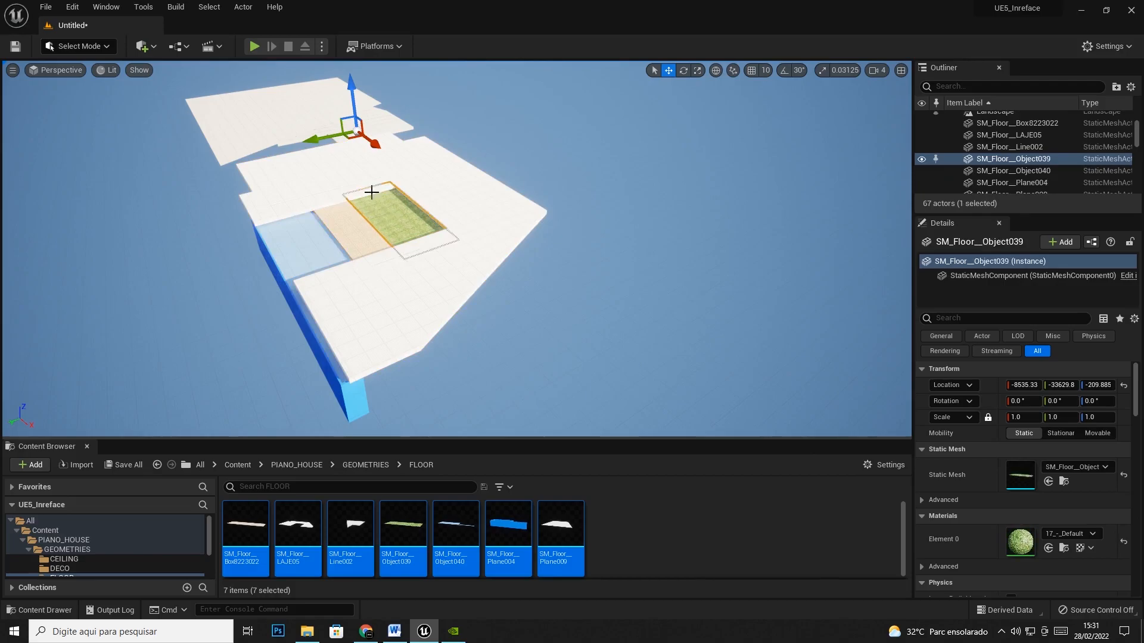
pyautogui.click(370, 176)
pyautogui.click(342, 159)
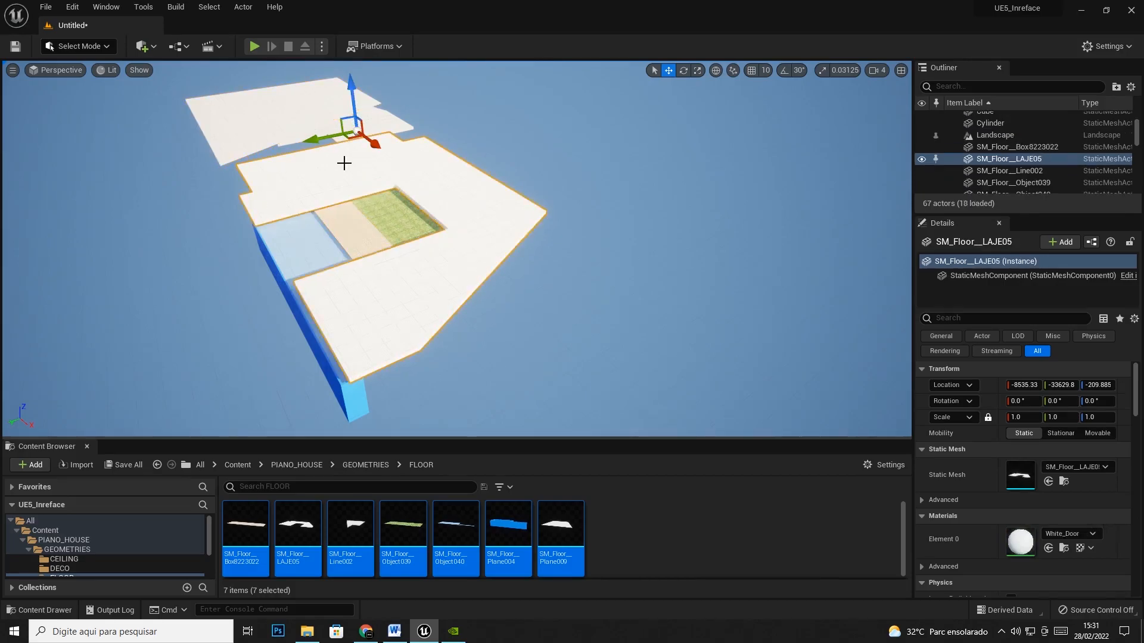
pyautogui.click(355, 218)
pyautogui.click(317, 251)
pyautogui.click(367, 227)
pyautogui.click(412, 211)
pyautogui.click(383, 169)
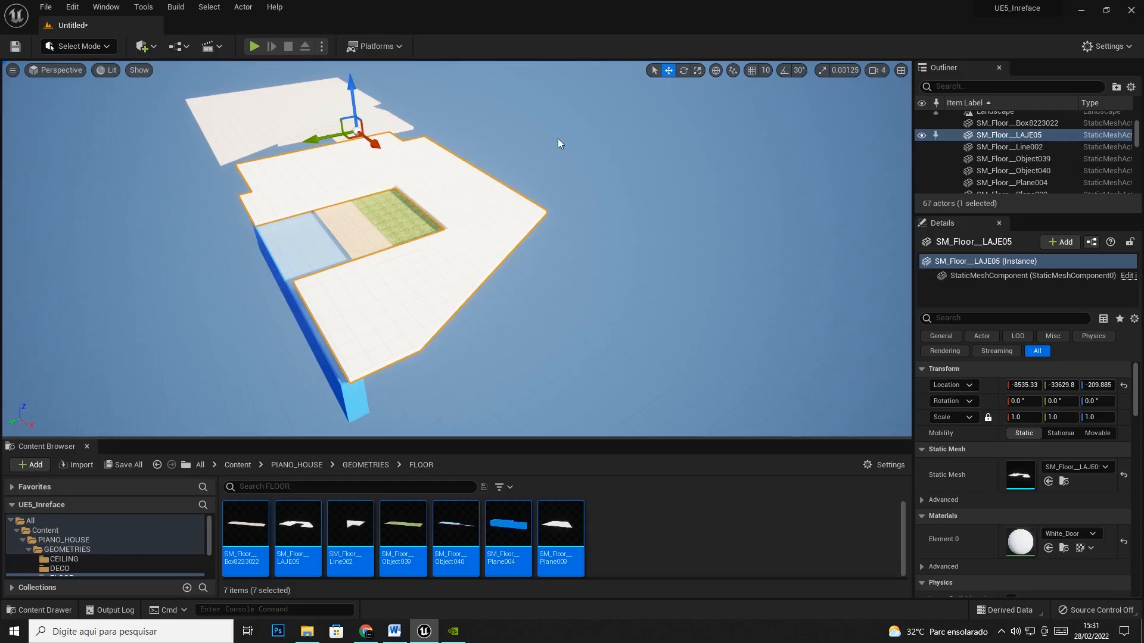
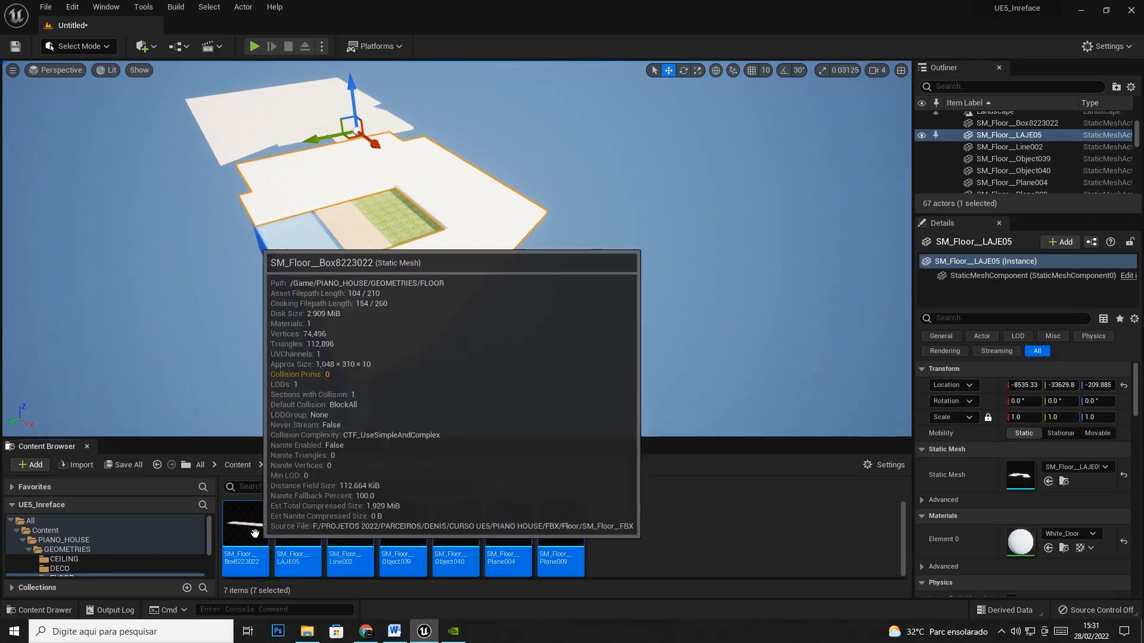
# Select the seven SM_Floor actors in the level and move them together horizontally to about X -7547, Y -34511
pyautogui.click(369, 535)
pyautogui.click(560, 530)
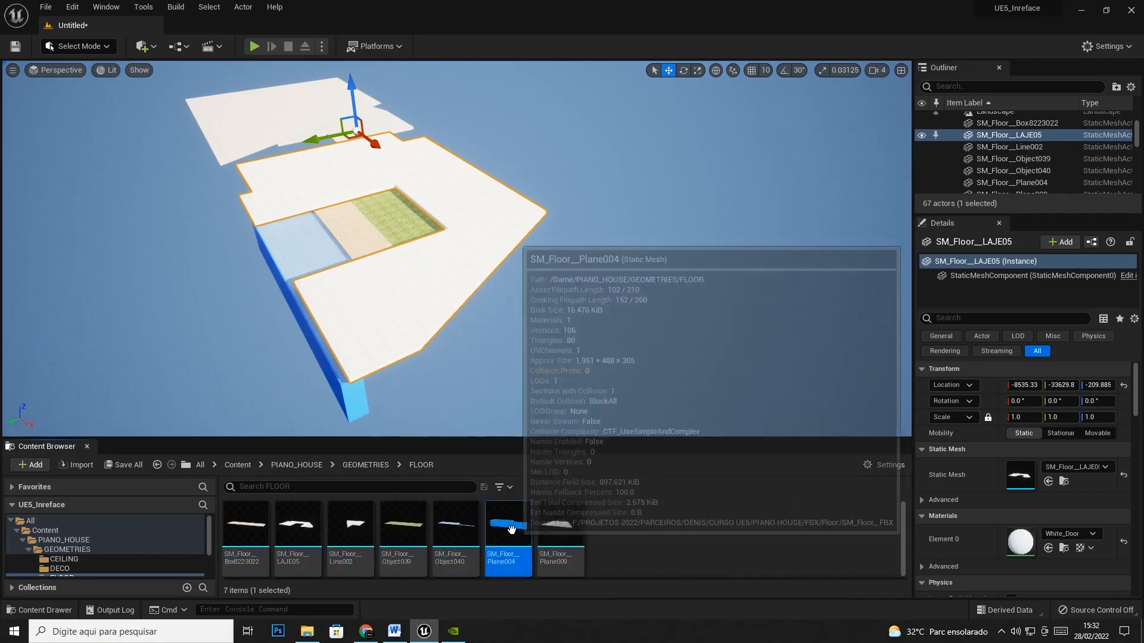
pyautogui.moveTo(951, 213); pyautogui.dragTo(952, 324)
pyautogui.click(984, 196)
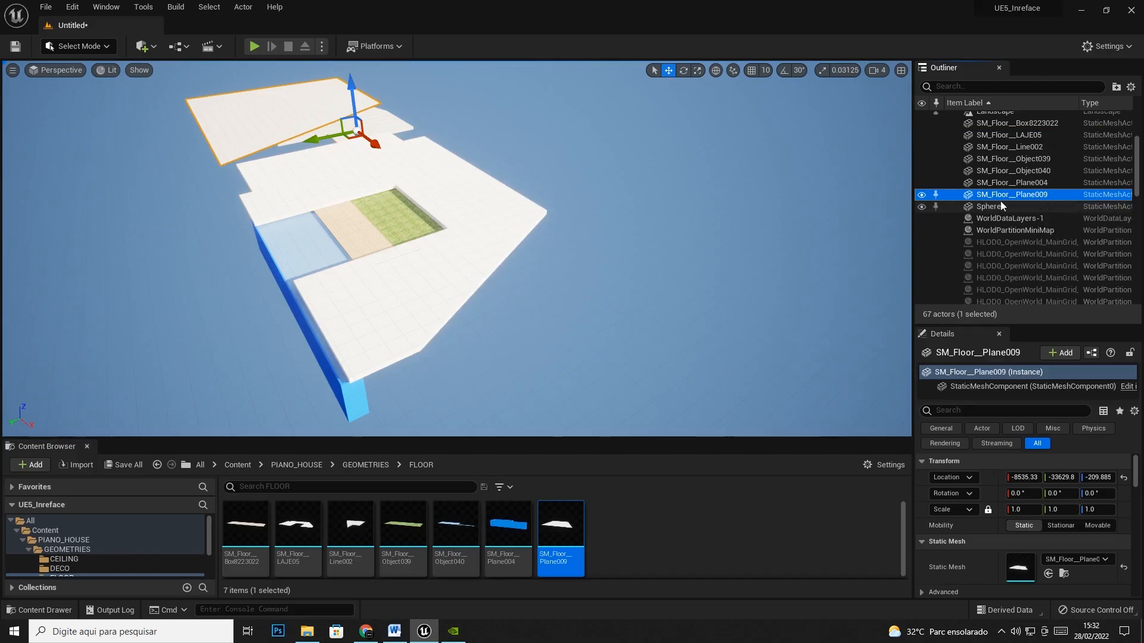
pyautogui.scroll(3, 1004, 170)
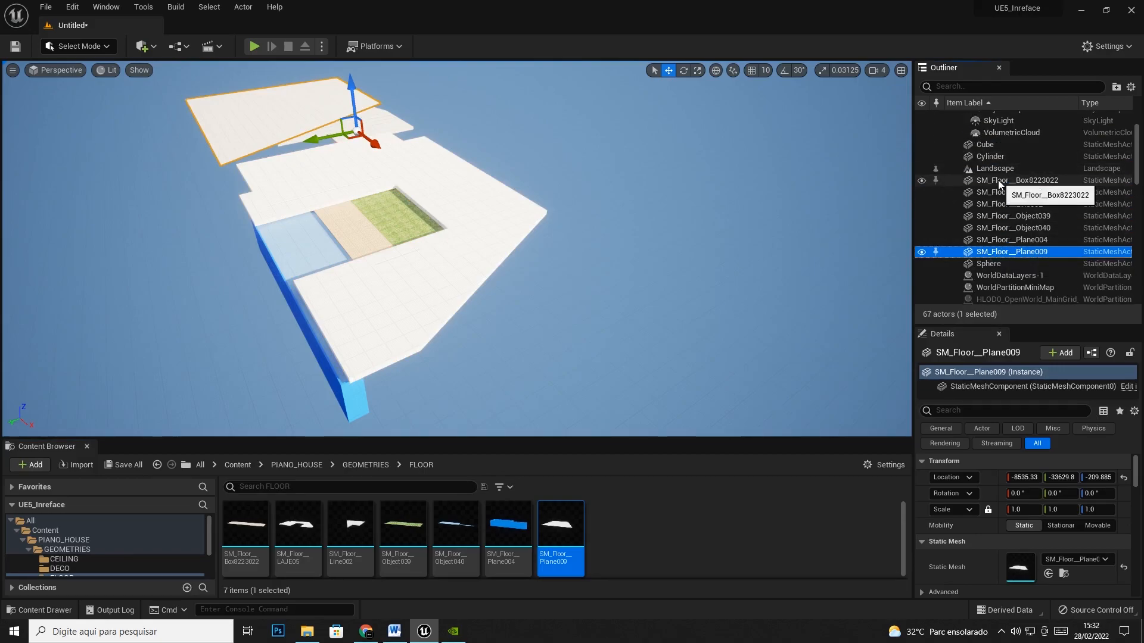
pyautogui.keyDown('shift'); pyautogui.click(999, 180); pyautogui.keyUp('shift')
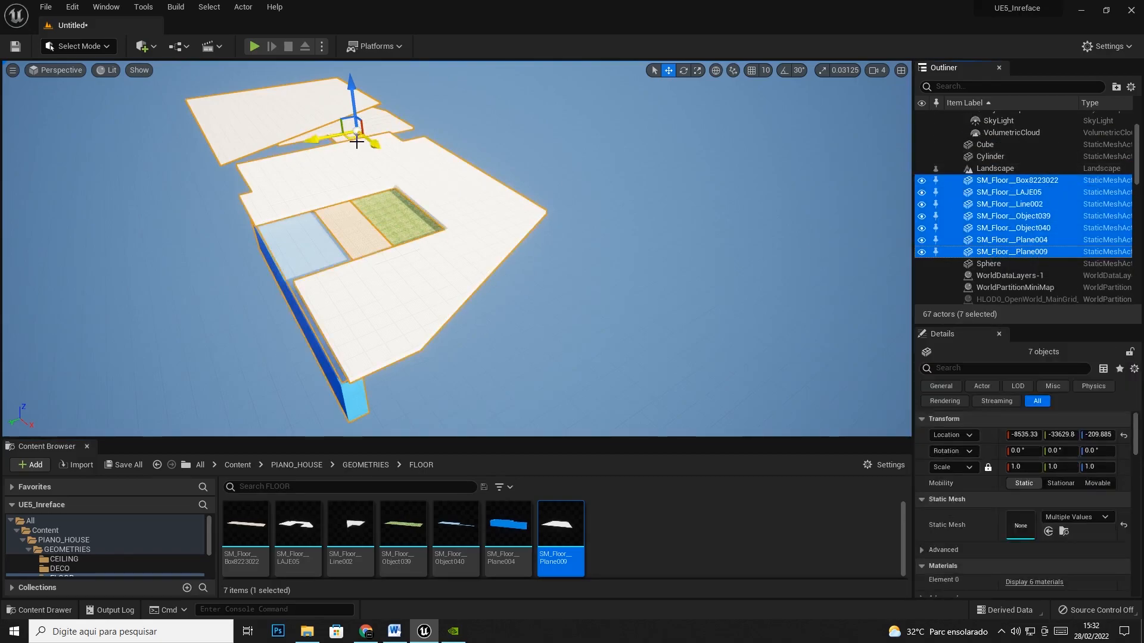
pyautogui.moveTo(347, 139); pyautogui.dragTo(460, 146)
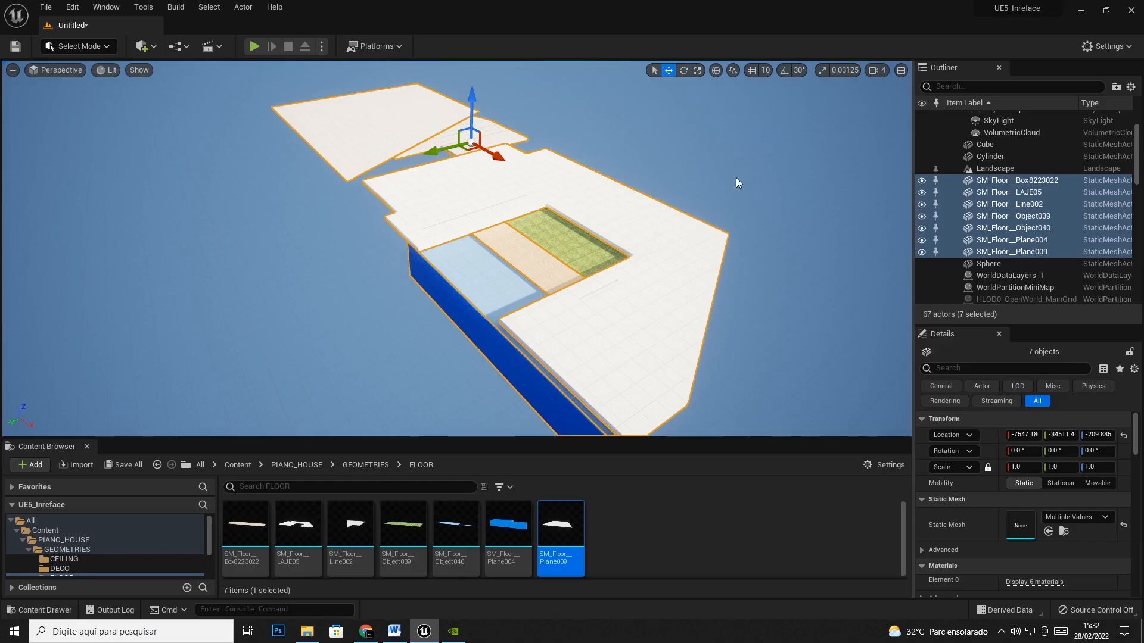
# Move the seven SM_Floor actors into the Lighting folder and group them in a new subfolder named GEOMETRIES
pyautogui.scroll(3, 977, 195)
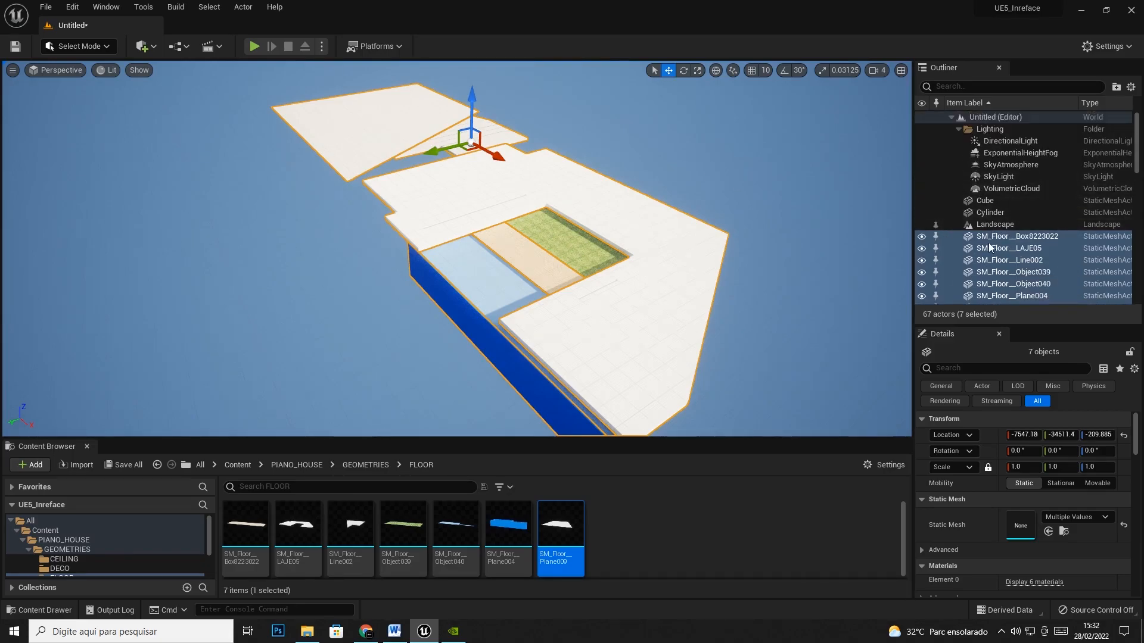
pyautogui.moveTo(989, 246); pyautogui.dragTo(978, 128)
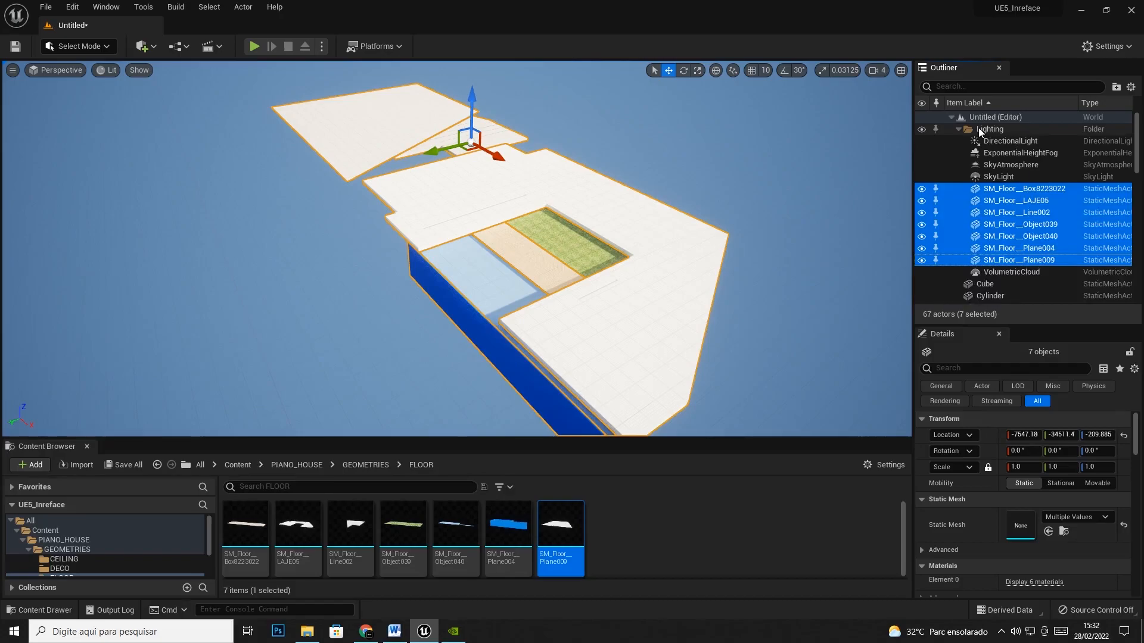
pyautogui.rightClick(991, 191)
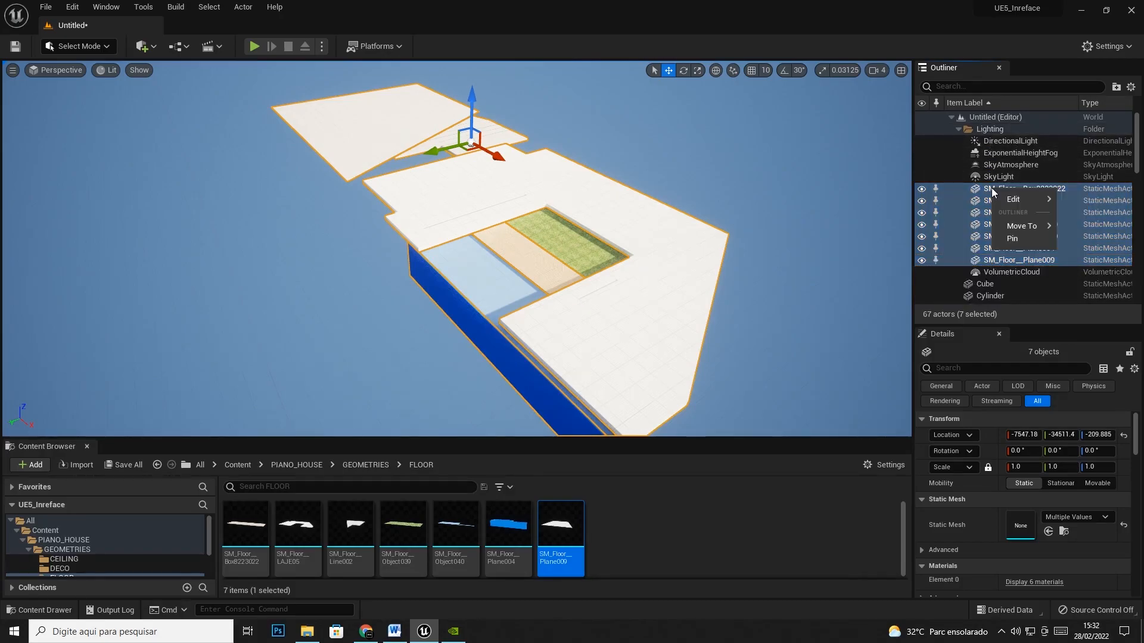
pyautogui.moveTo(1020, 226)
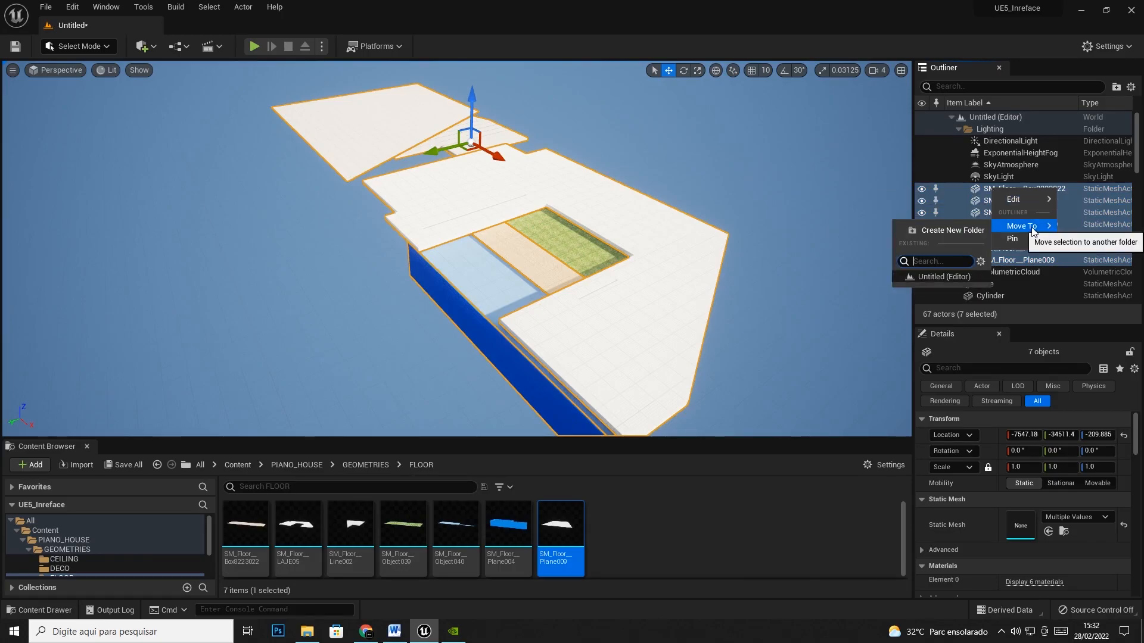
pyautogui.click(934, 231)
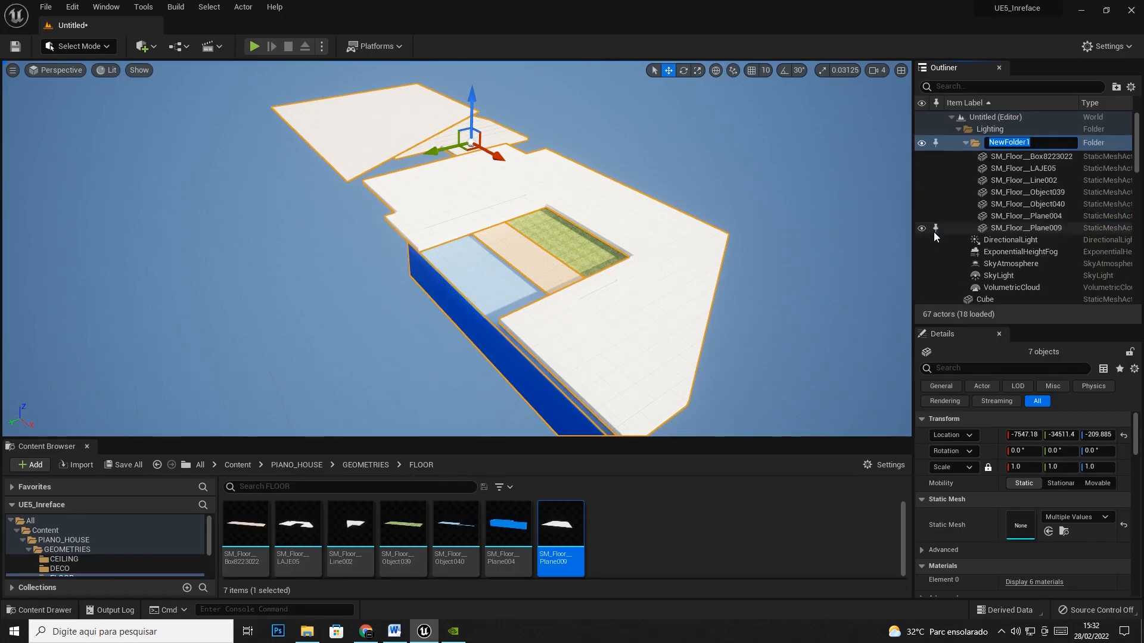
pyautogui.write('GEOMETRIES')
pyautogui.press('Return')
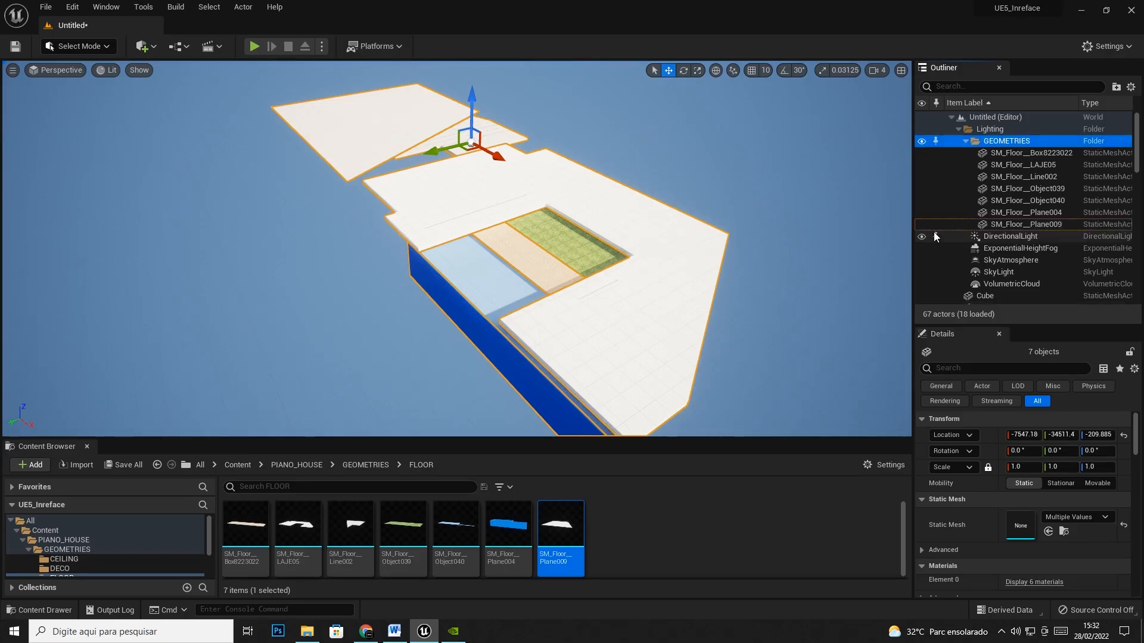
# Move the GEOMETRIES folder out of Lighting to the level's root and collapse both folders
pyautogui.moveTo(1012, 142); pyautogui.dragTo(987, 119)
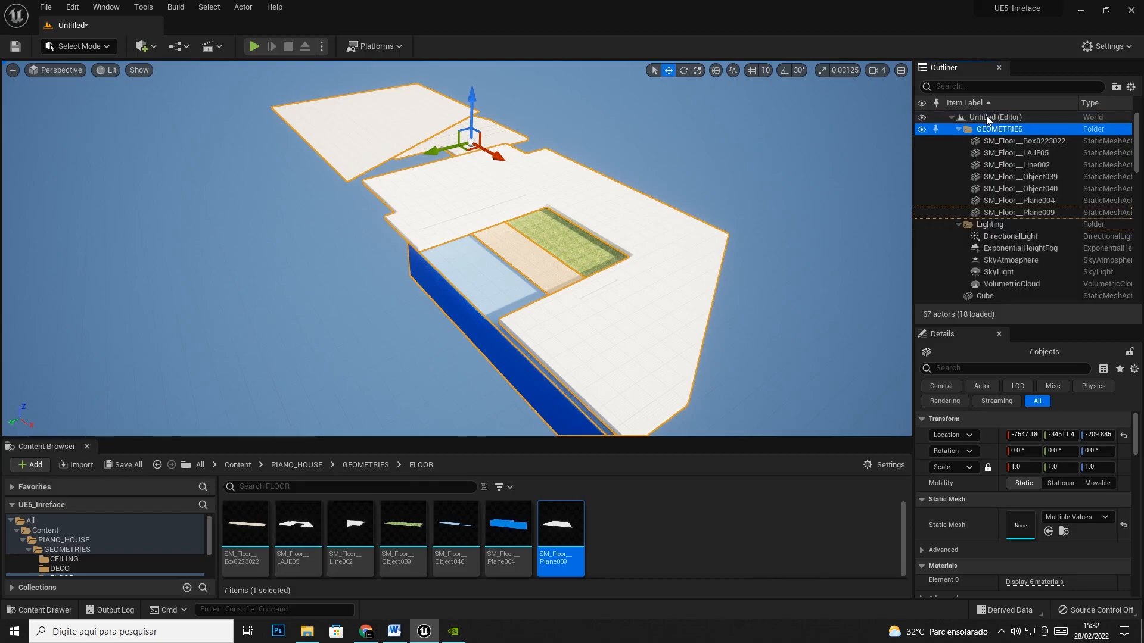
pyautogui.click(956, 130)
pyautogui.click(956, 141)
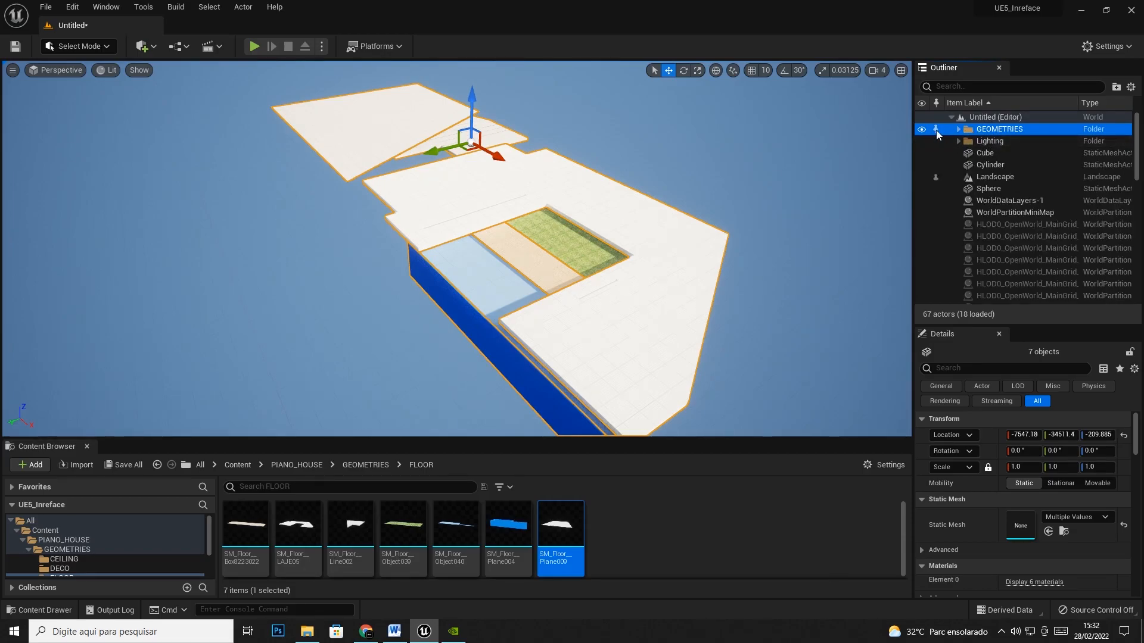
# Hide and show the GEOMETRIES folder several times to check that its visibility controls all floor meshes
pyautogui.click(920, 130)
pyautogui.click(920, 130)
pyautogui.click(920, 130)
pyautogui.click(921, 130)
pyautogui.click(920, 130)
pyautogui.click(920, 130)
pyautogui.click(921, 130)
pyautogui.click(919, 130)
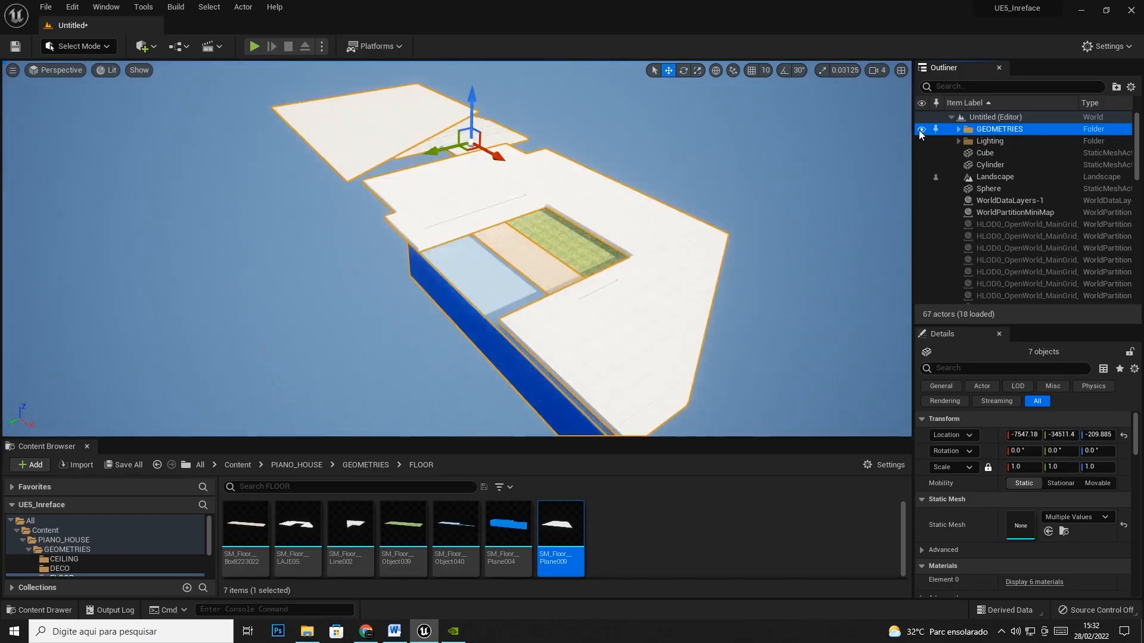
# Select all seven SM_Floor actors in the GEOMETRIES folder and set their location to 0, 0, 0
pyautogui.click(958, 129)
pyautogui.click(983, 153)
pyautogui.click(993, 142)
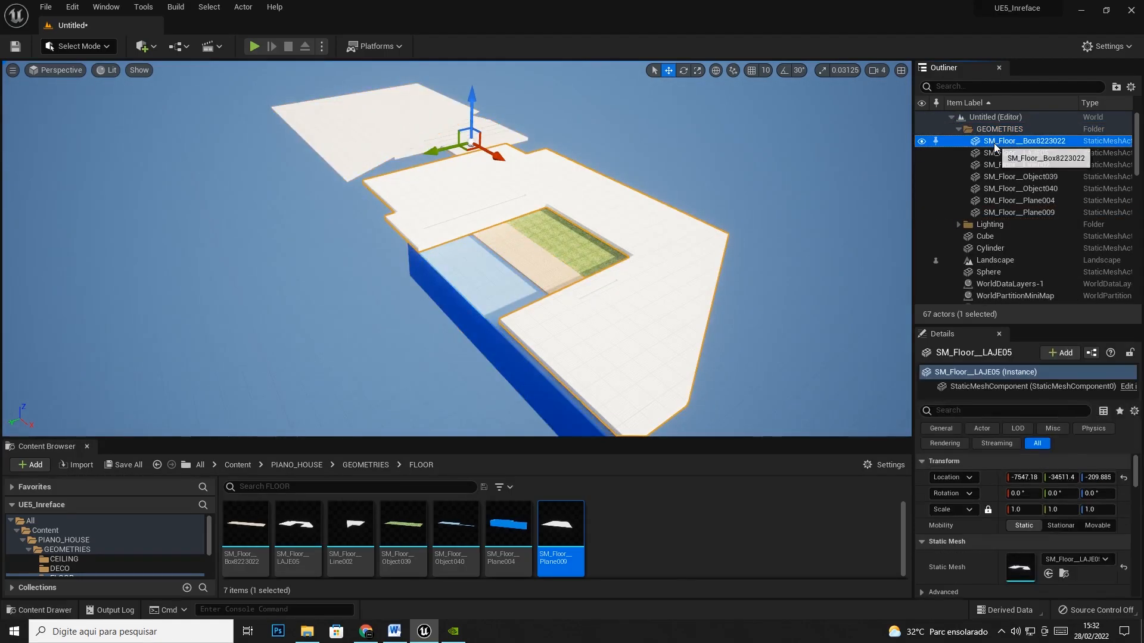
pyautogui.keyDown('shift'); pyautogui.click(996, 212); pyautogui.keyUp('shift')
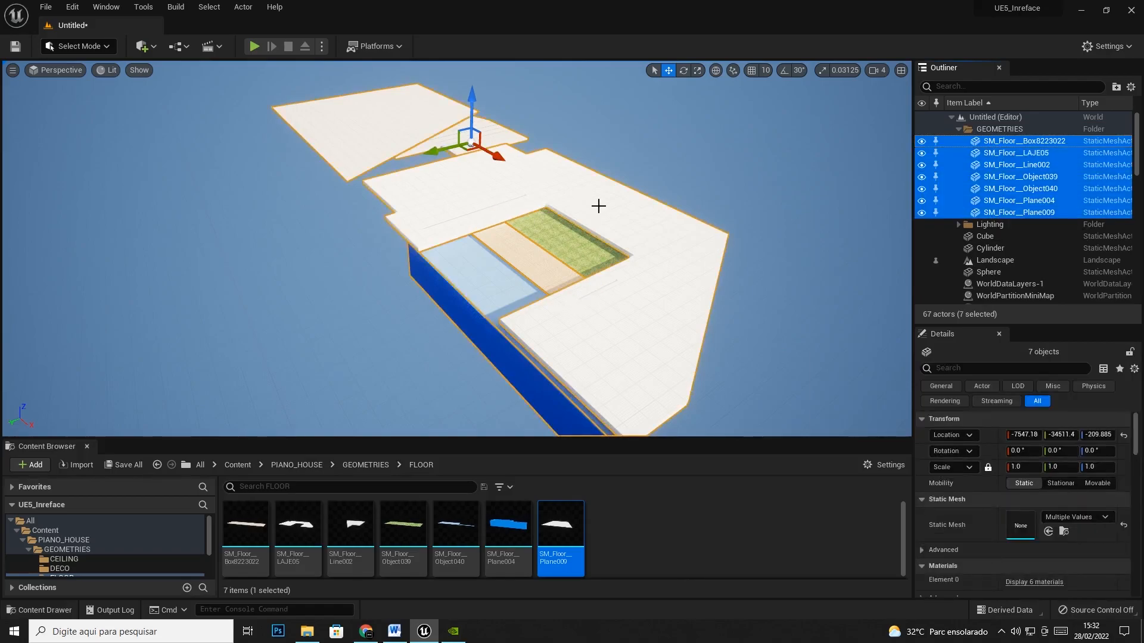
pyautogui.press('f')
pyautogui.moveTo(466, 191); pyautogui.dragTo(338, 189)
pyautogui.click(1025, 435)
pyautogui.write('0')
pyautogui.press('Tab')
pyautogui.write('0')
pyautogui.press('Tab')
pyautogui.write('0')
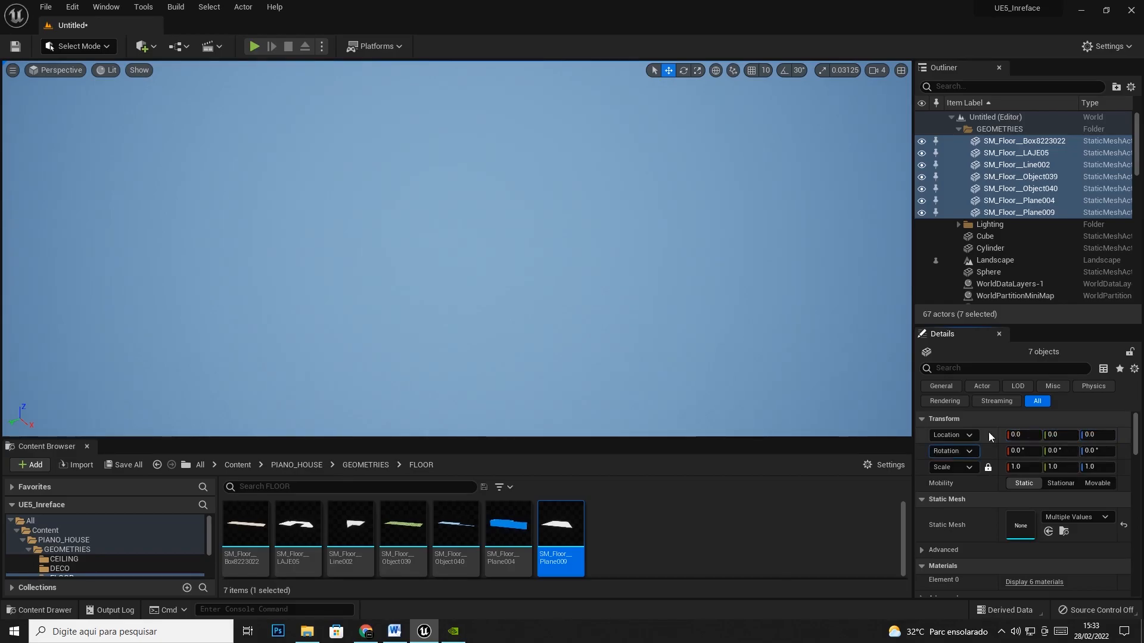
# Find and frame the floor meshes at the world origin and set the viewport camera speed to 5
pyautogui.moveTo(372, 234); pyautogui.dragTo(472, 308, button='right')
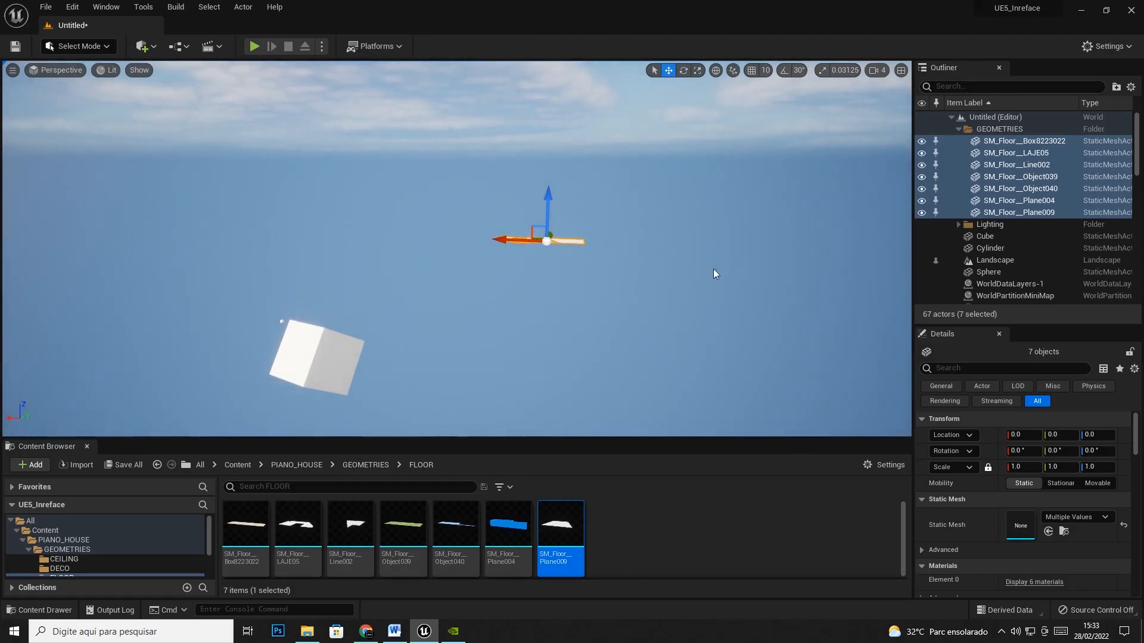
pyautogui.press('g')
pyautogui.press('g')
pyautogui.moveTo(798, 334); pyautogui.dragTo(805, 334, button='right')
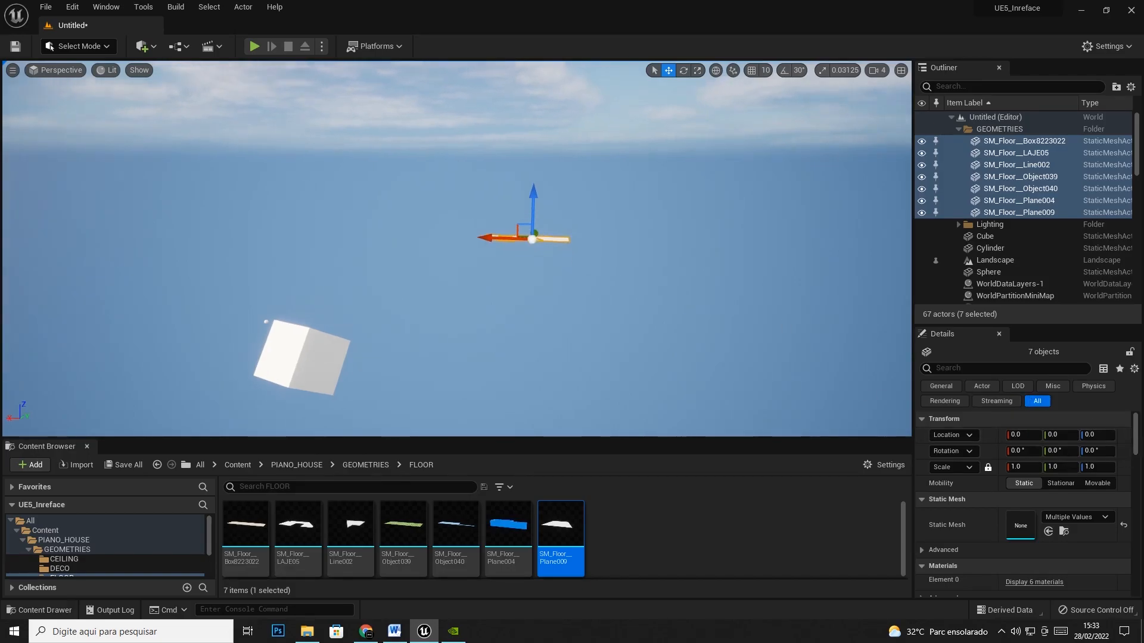
pyautogui.moveTo(620, 277); pyautogui.dragTo(620, 277, button='right')
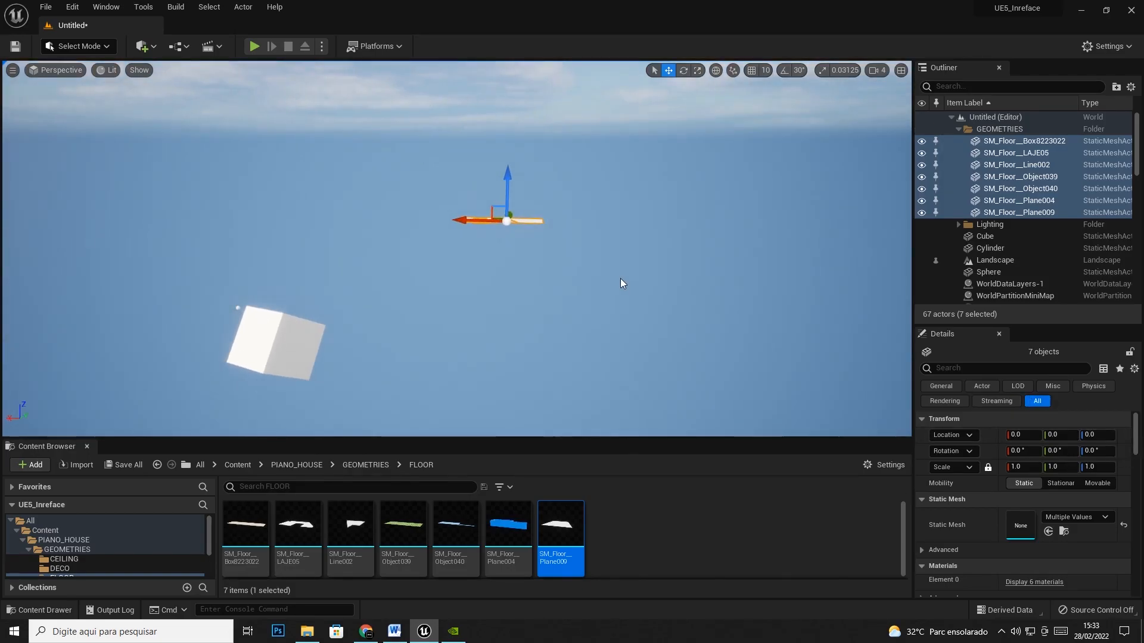
pyautogui.press('f')
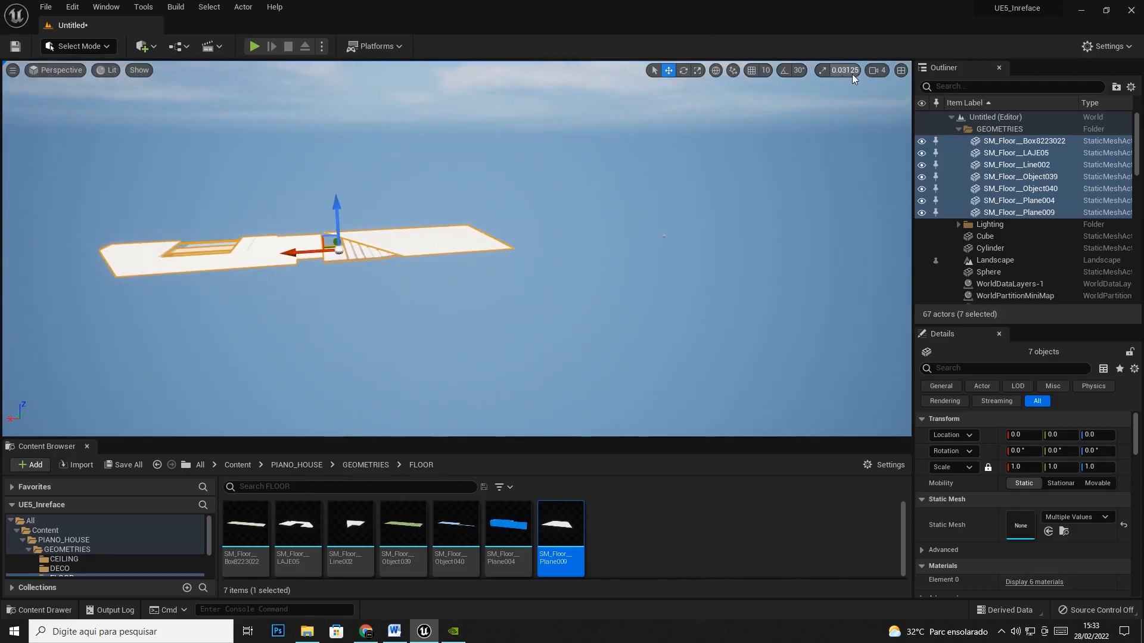
pyautogui.click(876, 70)
pyautogui.press('a')
pyautogui.moveTo(562, 230); pyautogui.dragTo(564, 230, button='right')
# Move SM_Floor__Plane009, SM_Floor__Line002 and SM_Floor__LAJE05 far away from the origin, to about X -22898, -14718 and -14622 respectively
pyautogui.click(345, 262)
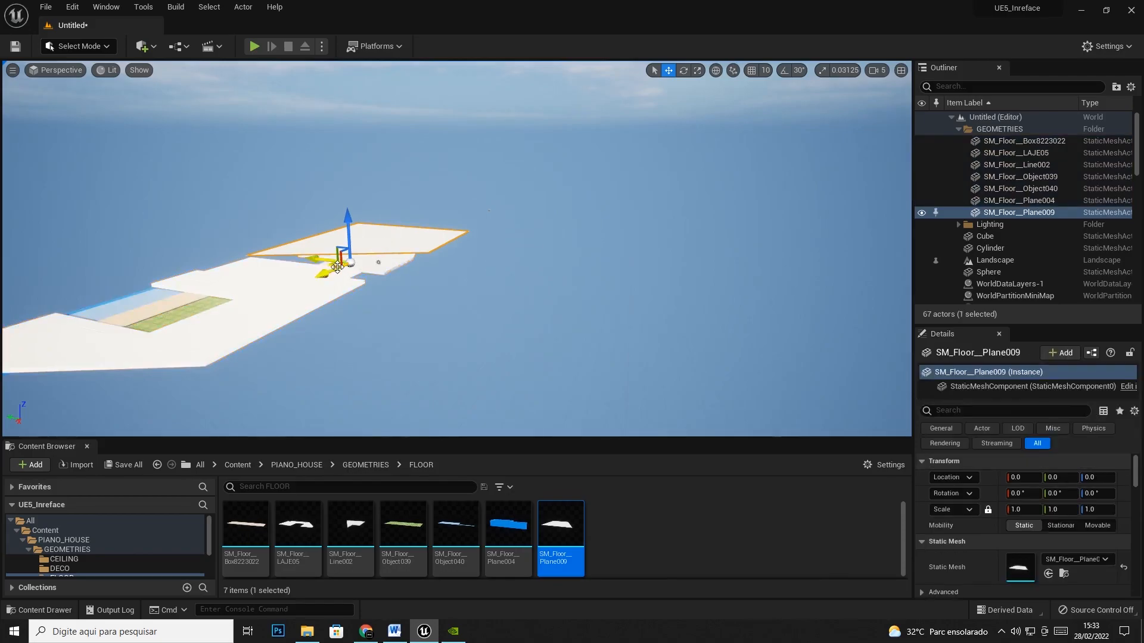
pyautogui.moveTo(345, 263); pyautogui.dragTo(751, 172)
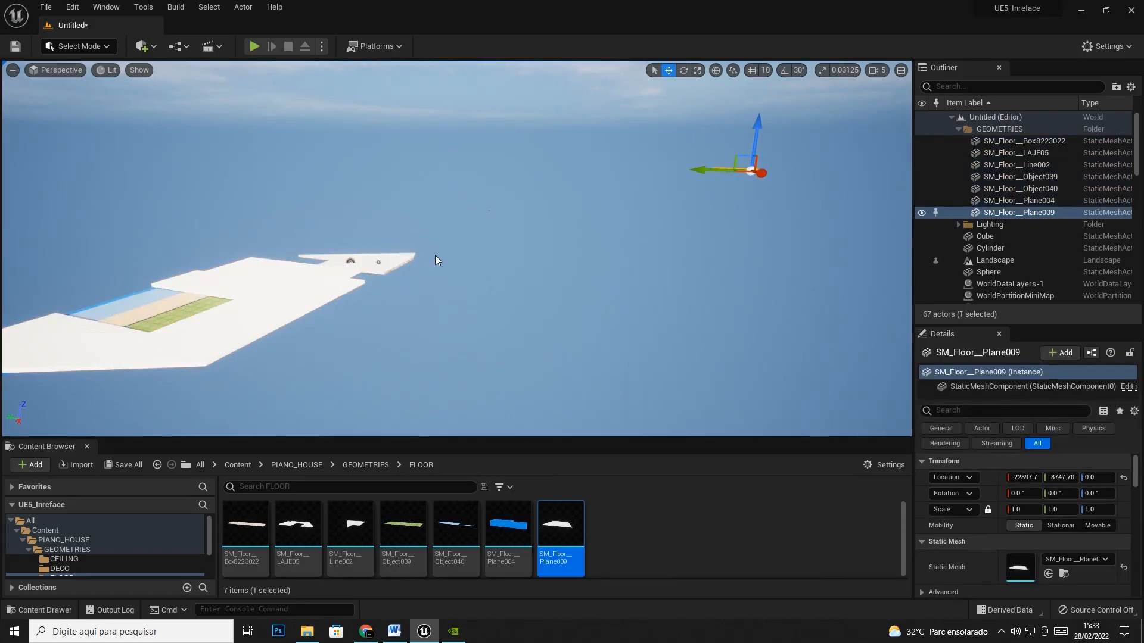
pyautogui.click(360, 266)
pyautogui.moveTo(360, 265); pyautogui.dragTo(562, 180)
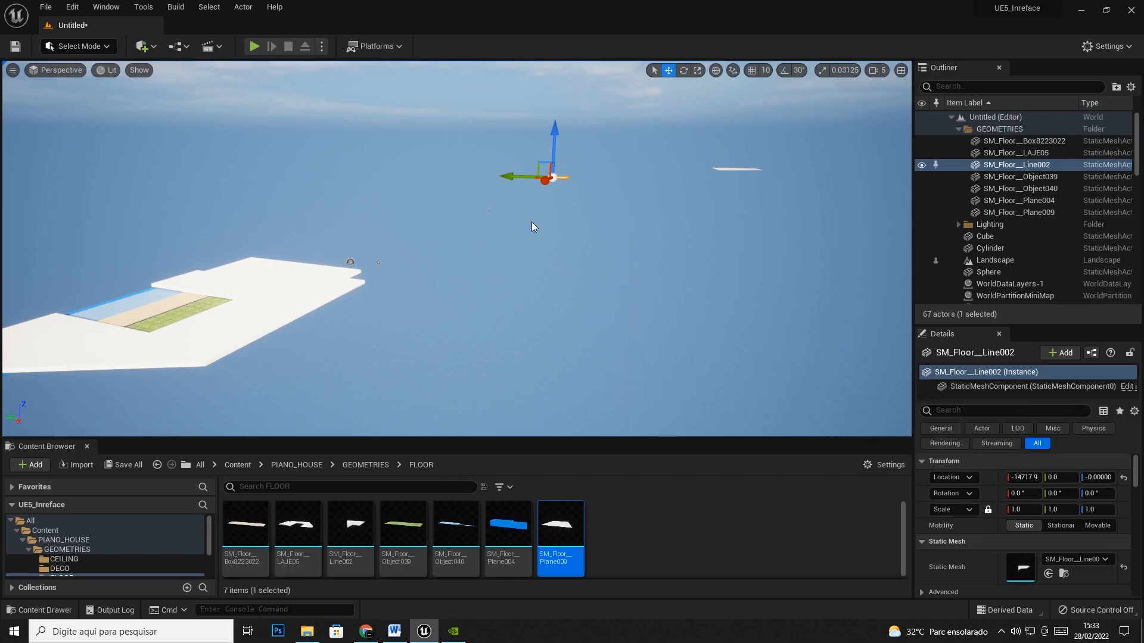
pyautogui.click(322, 287)
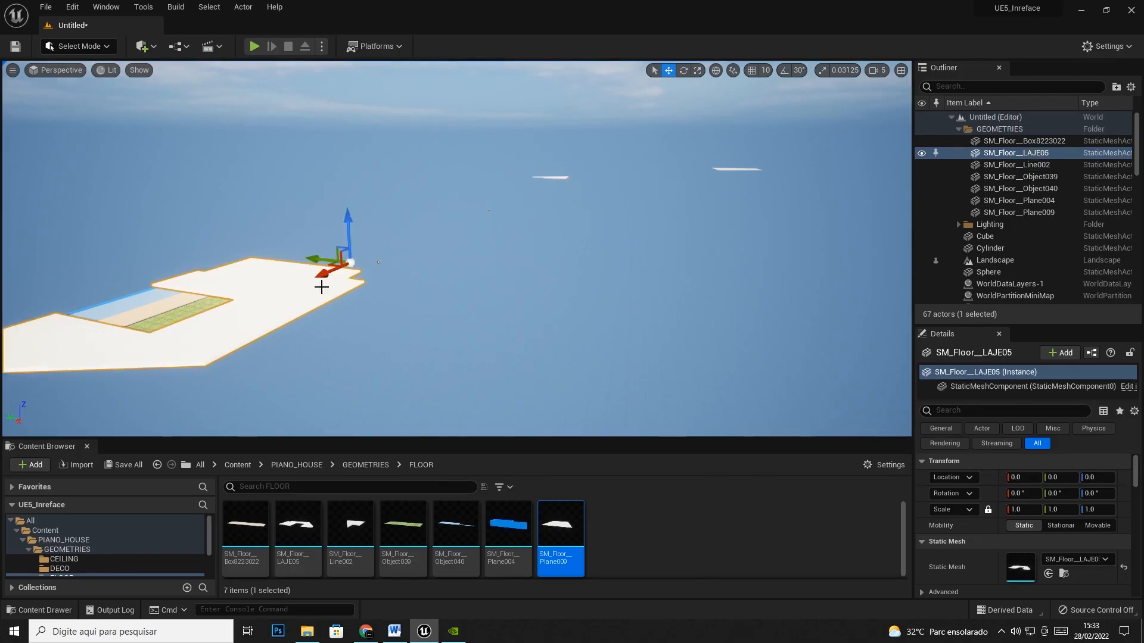
pyautogui.moveTo(331, 264); pyautogui.dragTo(539, 179)
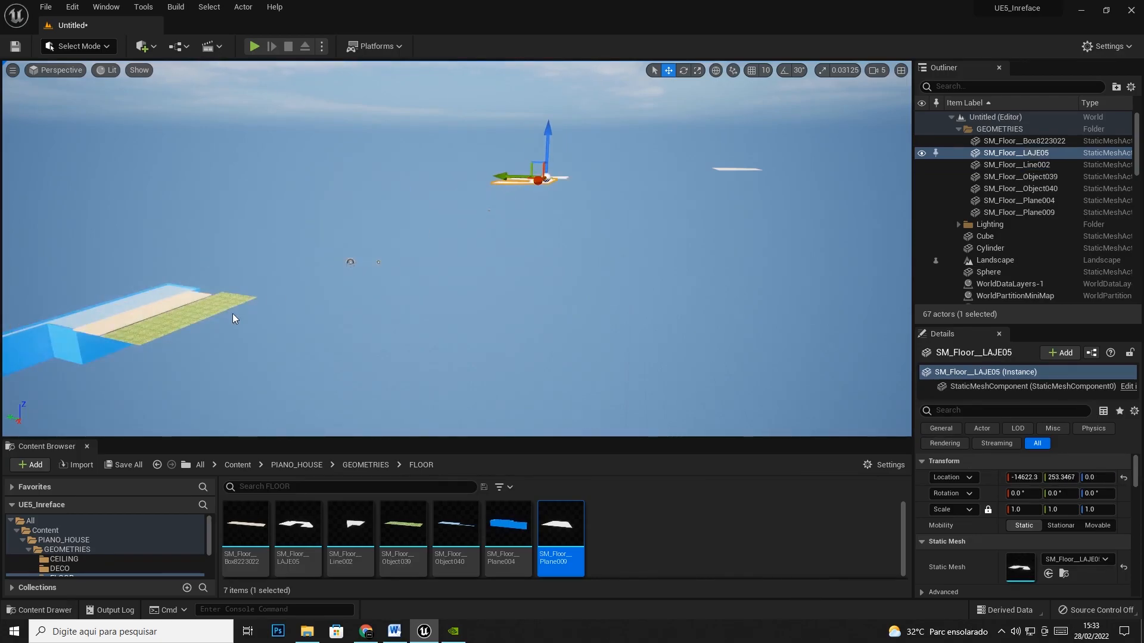
# Pull the wooden deck, grass, water and pool meshes apart from each other, away from the origin
pyautogui.click(207, 310)
pyautogui.moveTo(343, 263); pyautogui.dragTo(658, 237)
pyautogui.click(178, 306)
pyautogui.click(159, 307)
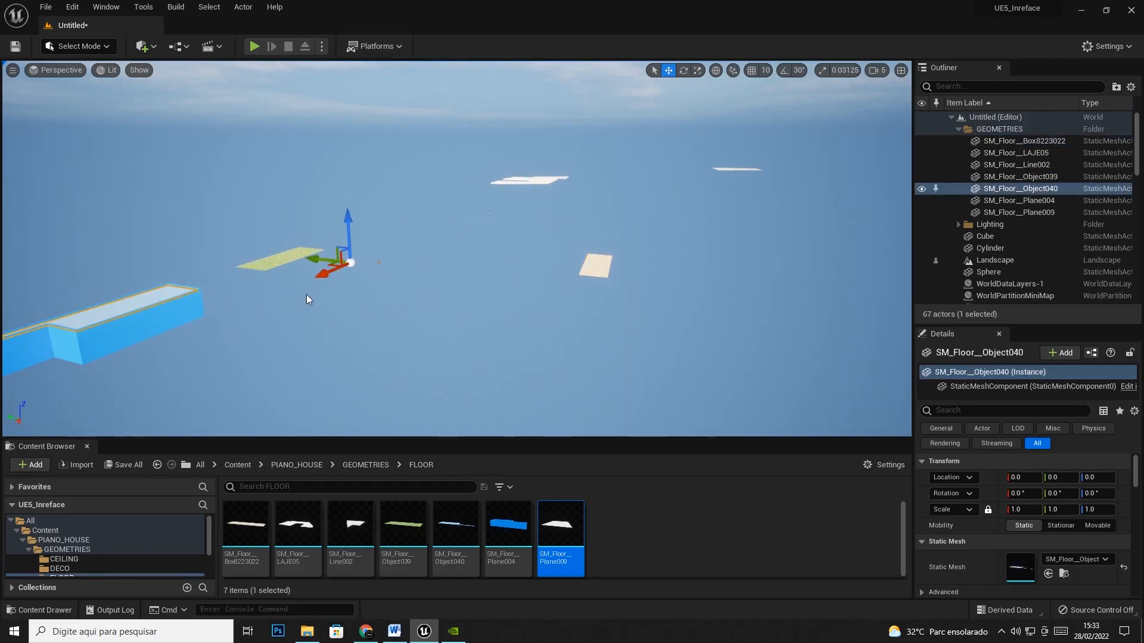
pyautogui.moveTo(317, 260); pyautogui.dragTo(655, 203)
pyautogui.click(156, 327)
pyautogui.moveTo(333, 267); pyautogui.dragTo(467, 197)
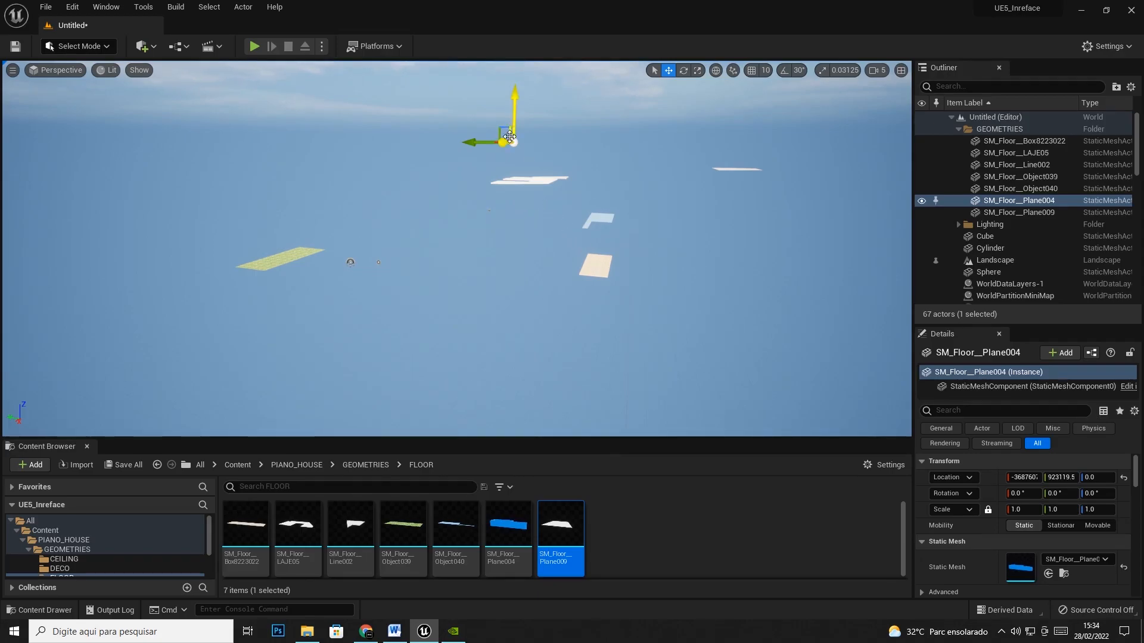
# Set the location of the pool mesh SM_Floor__Plane004 to 0, 0, 0
pyautogui.click(1023, 478)
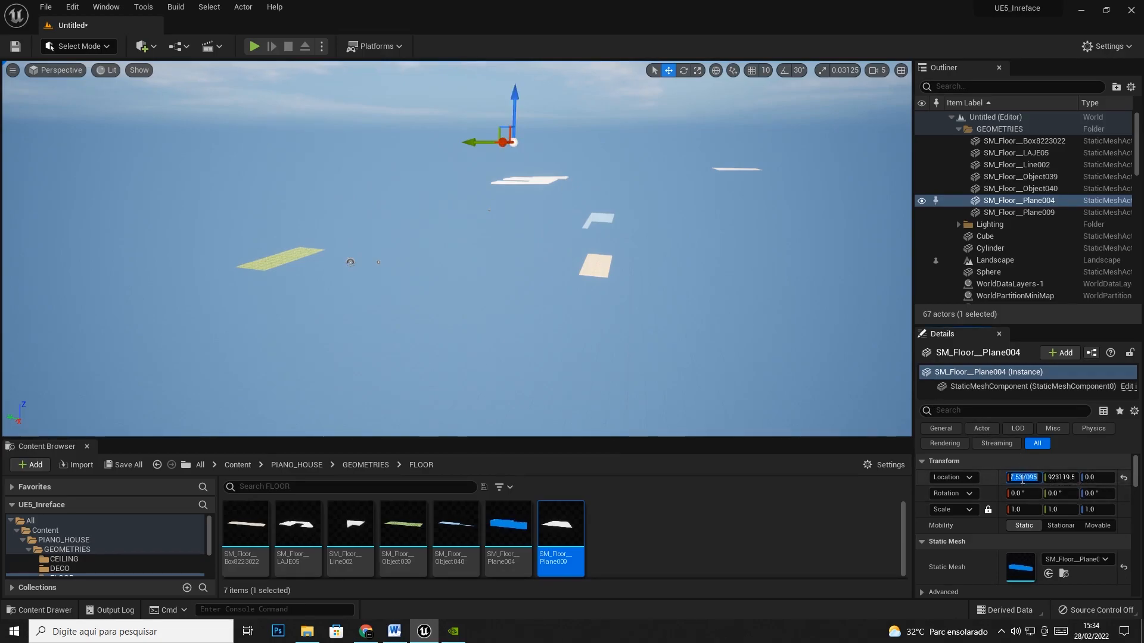
pyautogui.write('0')
pyautogui.press('Tab')
pyautogui.write('0')
pyautogui.press('Tab')
pyautogui.write('0')
pyautogui.press('Tab')
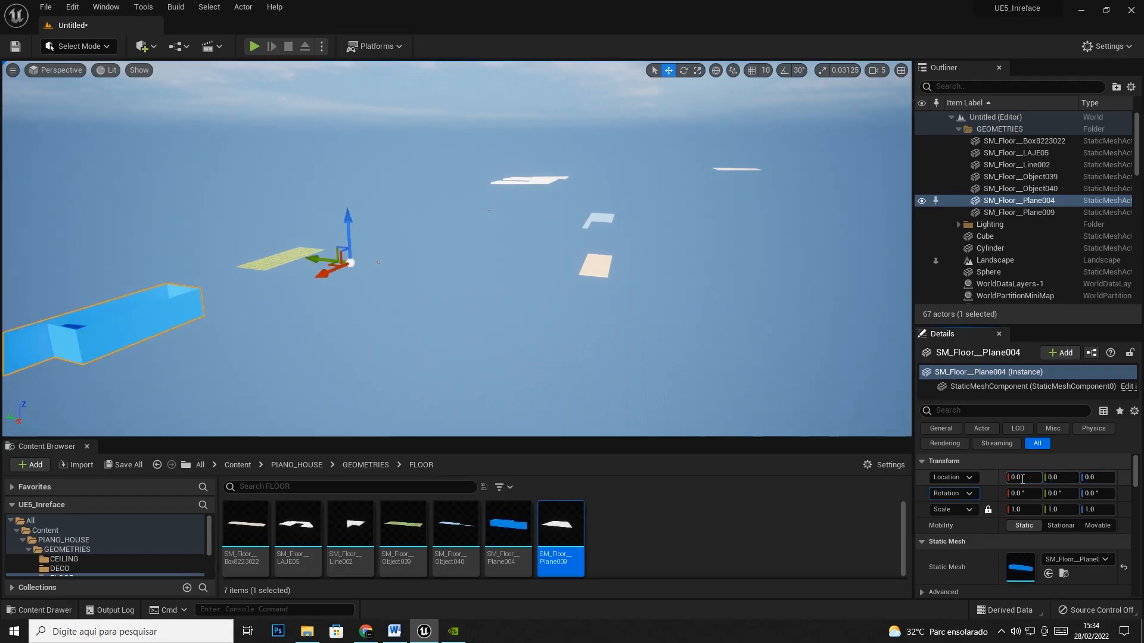
# Return SM_Floor__Plane009 to the origin by setting its X and Y location to 0
pyautogui.click(723, 168)
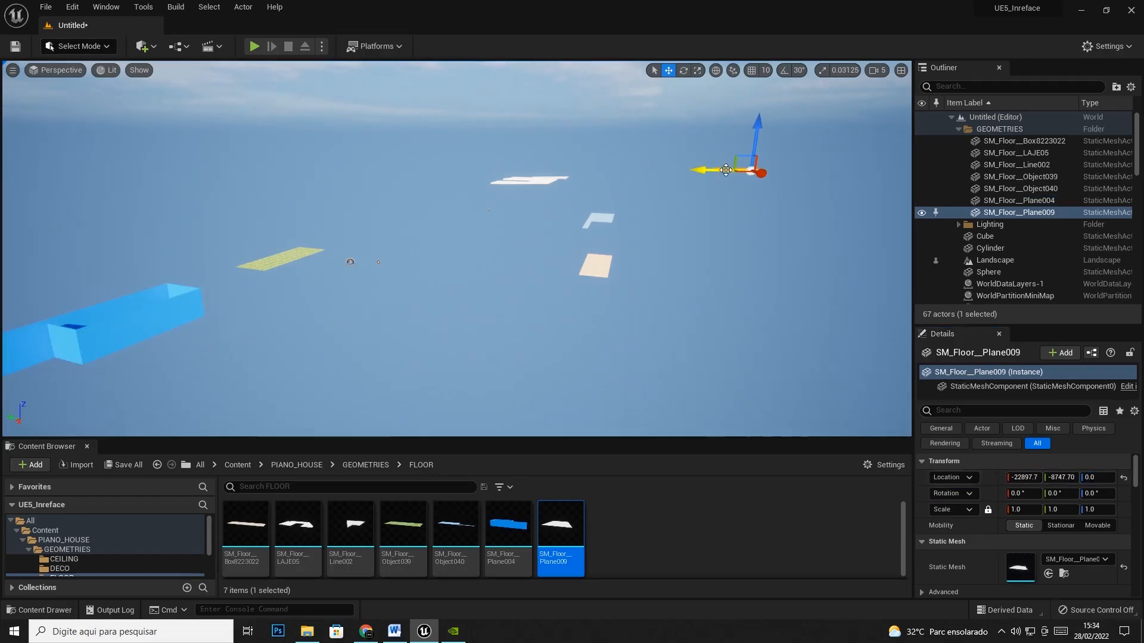
pyautogui.click(1032, 479)
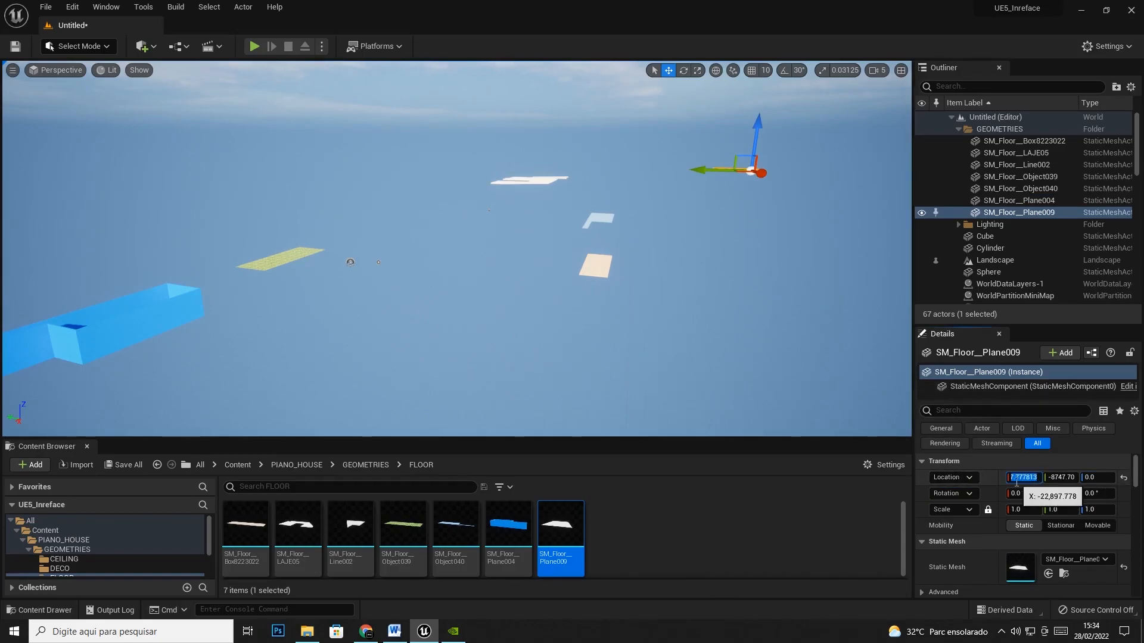
pyautogui.write('0')
pyautogui.press('Tab')
pyautogui.write('0')
pyautogui.press('Tab')
pyautogui.press('Tab')
# Return the grass mesh SM_Floor__Object039 to the origin by setting its X and Y location to 0
pyautogui.click(374, 234)
pyautogui.click(270, 276)
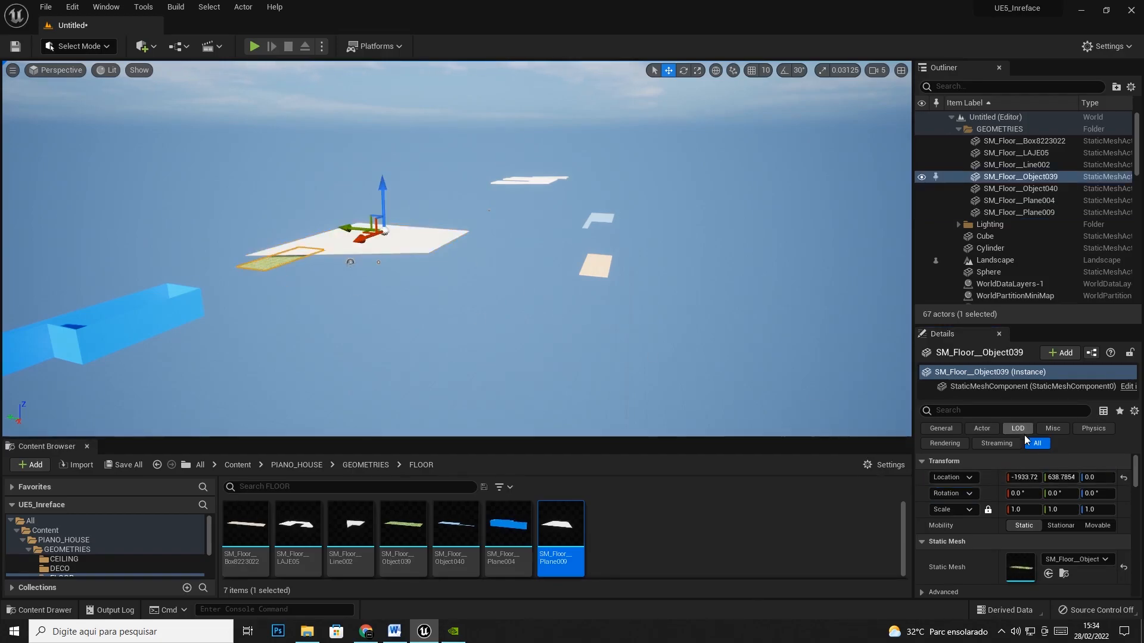
pyautogui.click(1036, 480)
pyautogui.write('0')
pyautogui.press('Tab')
pyautogui.write('0')
pyautogui.press('Tab')
pyautogui.press('Tab')
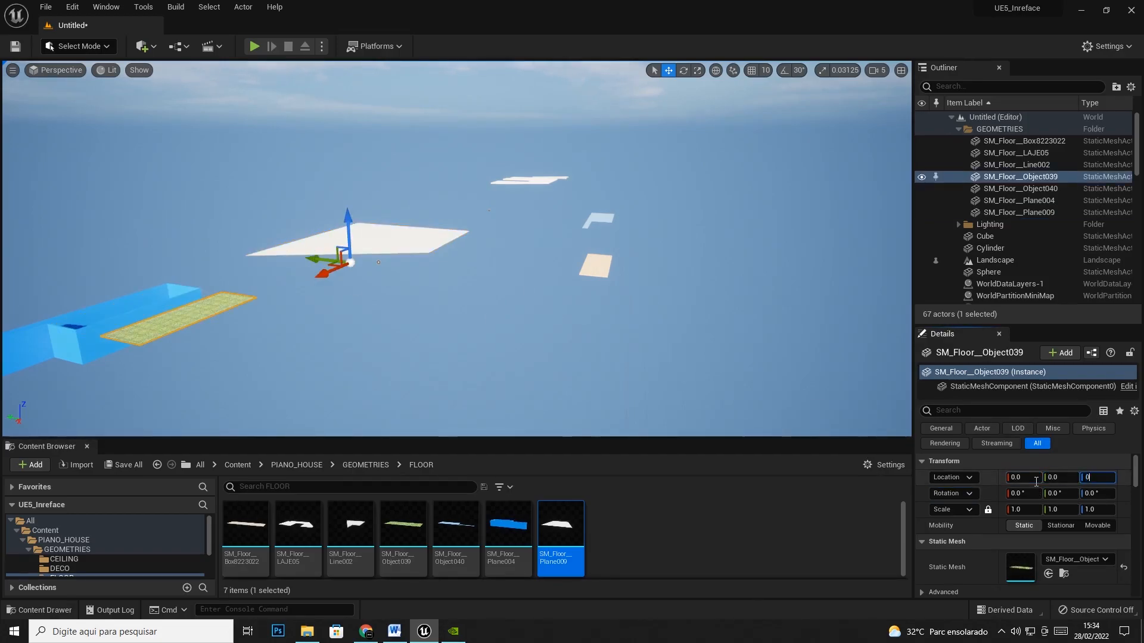
# Return the deck mesh SM_Floor__Box8223022 to the origin by setting its X and Y location to 0
pyautogui.click(590, 267)
pyautogui.click(1036, 478)
pyautogui.write('0')
pyautogui.press('Tab')
pyautogui.write('0')
pyautogui.press('Tab')
pyautogui.press('Tab')
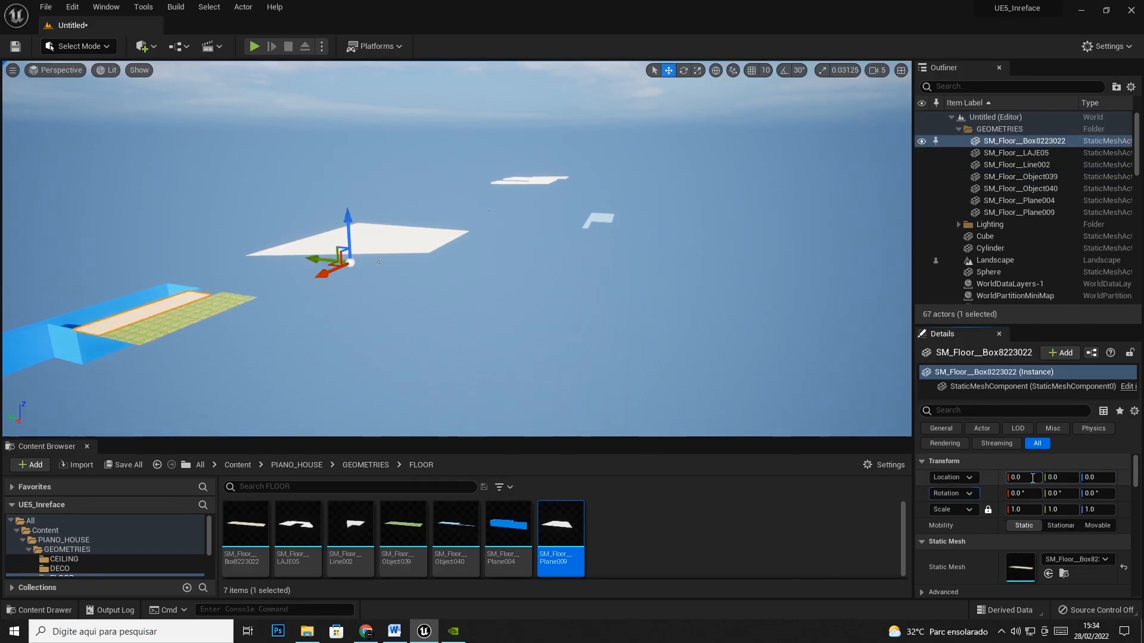
# Set the location of the water mesh SM_Floor__Object040 to 0, 0, 0
pyautogui.click(602, 214)
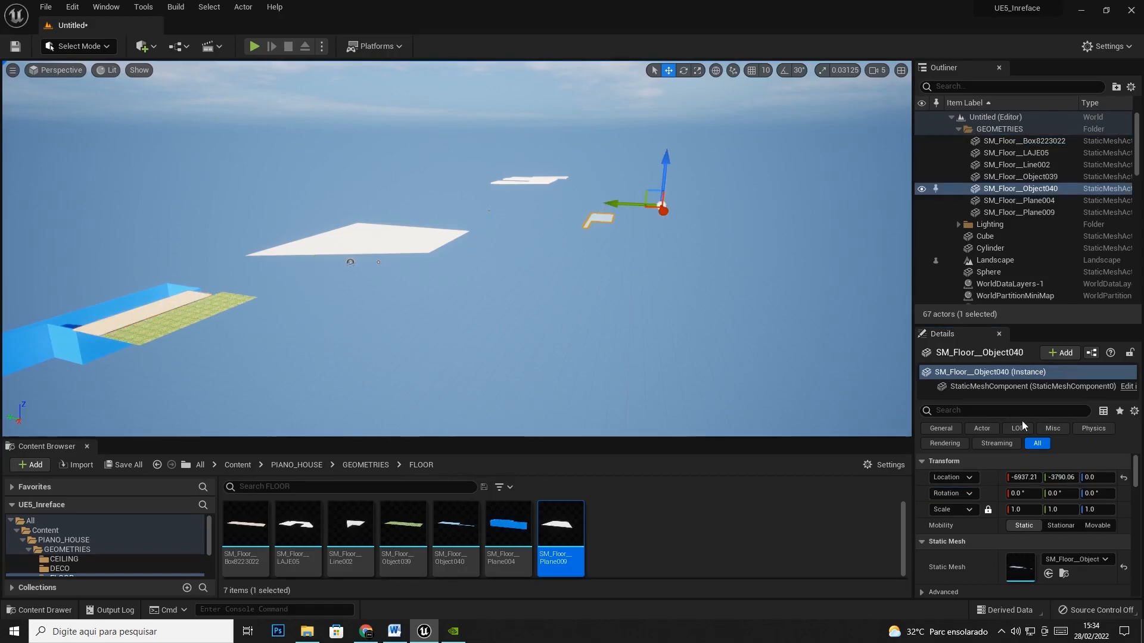
pyautogui.click(1021, 477)
pyautogui.write('0')
pyautogui.press('Tab')
pyautogui.write('0')
pyautogui.press('Tab')
pyautogui.write('0')
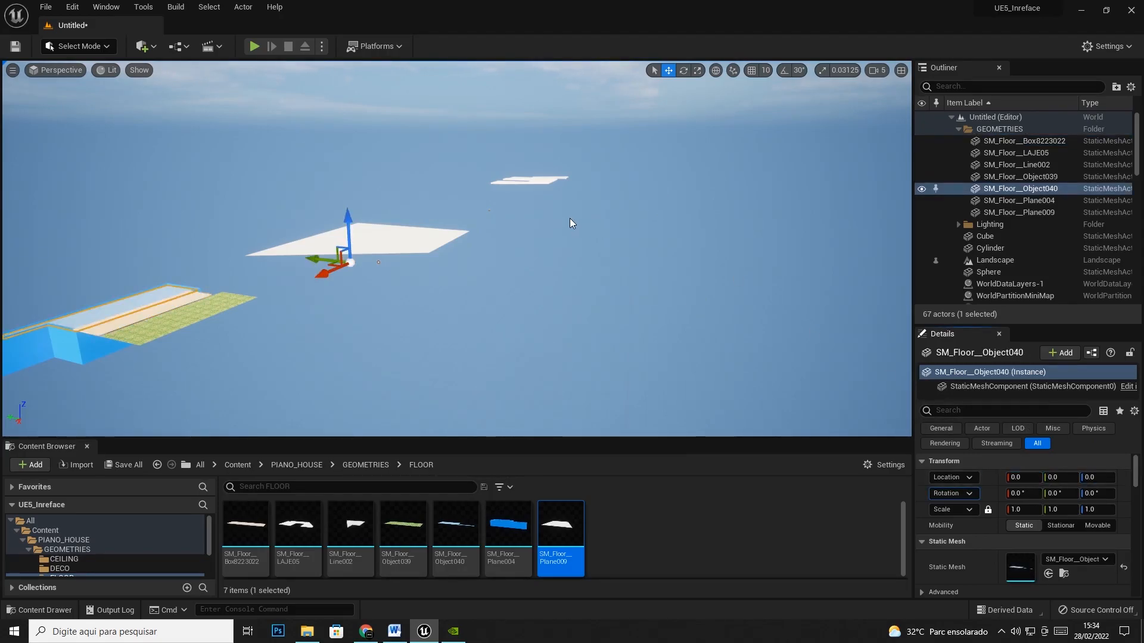
# Return the slab mesh SM_Floor__LAJE05 to the origin by setting its X and Y location to 0
pyautogui.click(539, 182)
pyautogui.click(1024, 477)
pyautogui.write('0')
pyautogui.press('Tab')
pyautogui.write('0')
pyautogui.press('Tab')
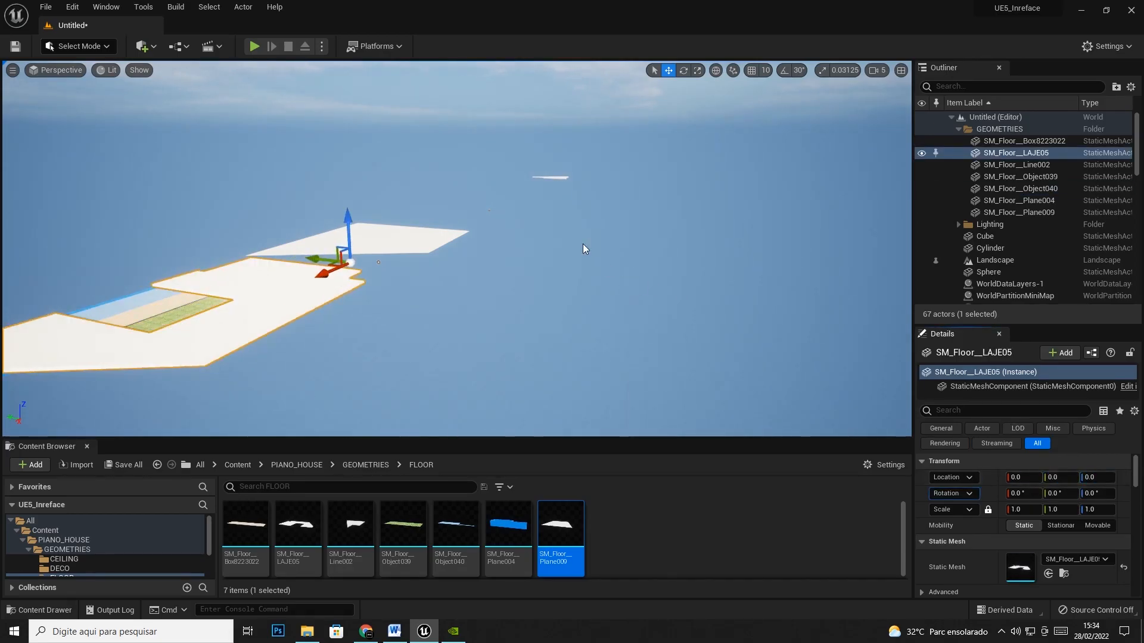
# Set the location of SM_Floor__Line002 to 0, 0, 0 and deselect it to view the reassembled floor
pyautogui.click(549, 179)
pyautogui.click(1023, 477)
pyautogui.write('0')
pyautogui.press('Tab')
pyautogui.write('0')
pyautogui.press('Tab')
pyautogui.write('0')
pyautogui.press('Tab')
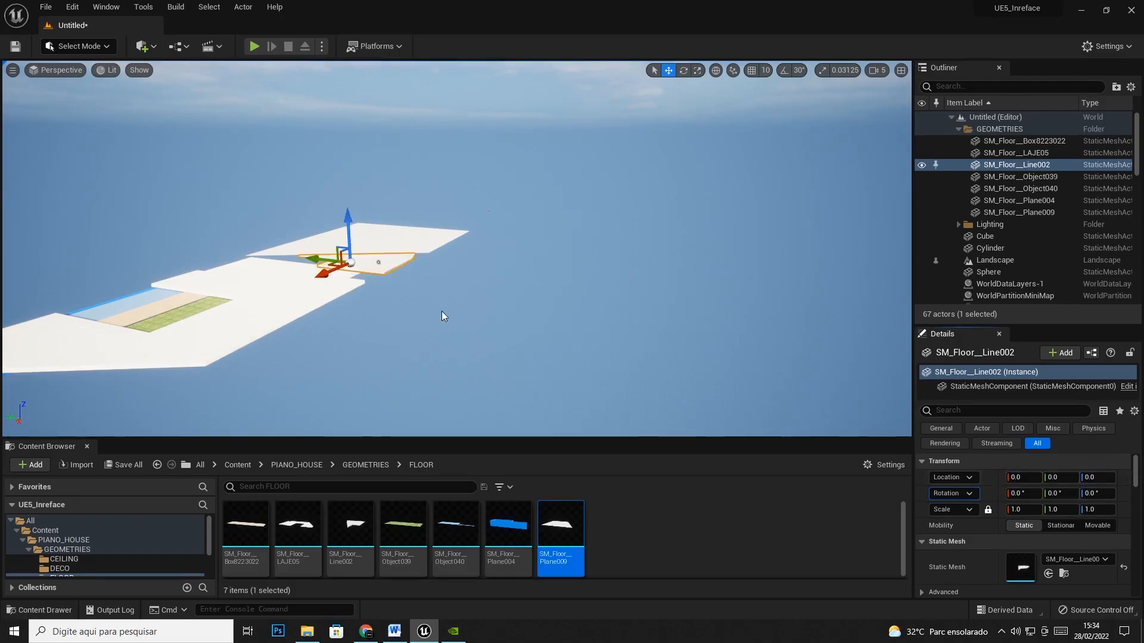
pyautogui.click(484, 325)
pyautogui.moveTo(484, 326); pyautogui.dragTo(485, 328, button='right')
pyautogui.moveTo(457, 248); pyautogui.dragTo(355, 286, button='right')
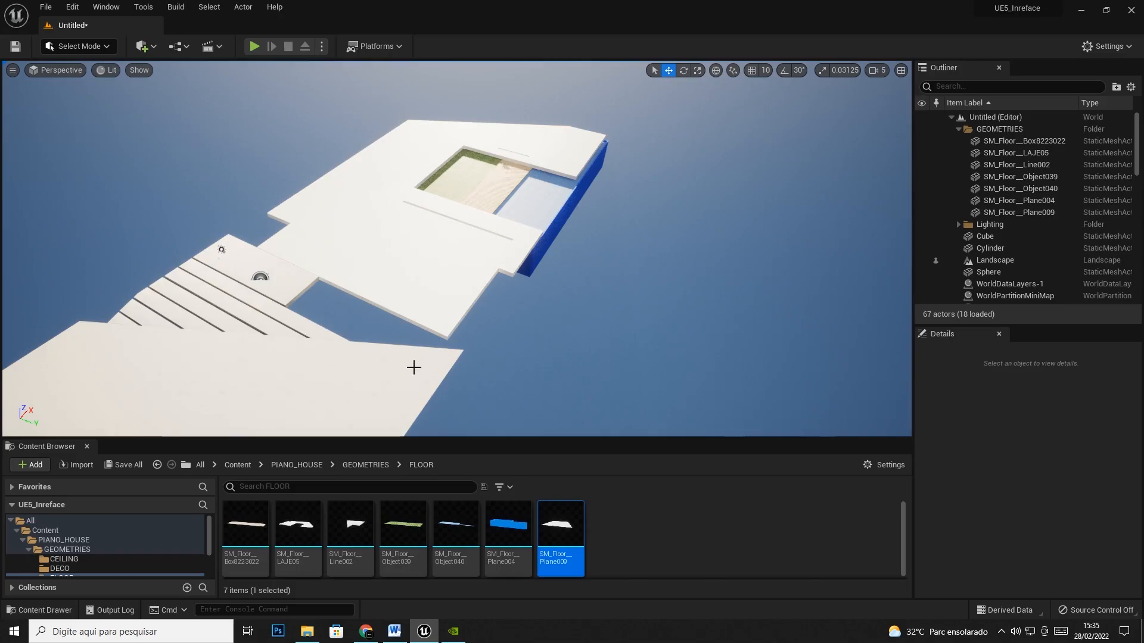
# Select all the meshes in the WALL folder and place them together in the level
pyautogui.scroll(-2, 64, 560)
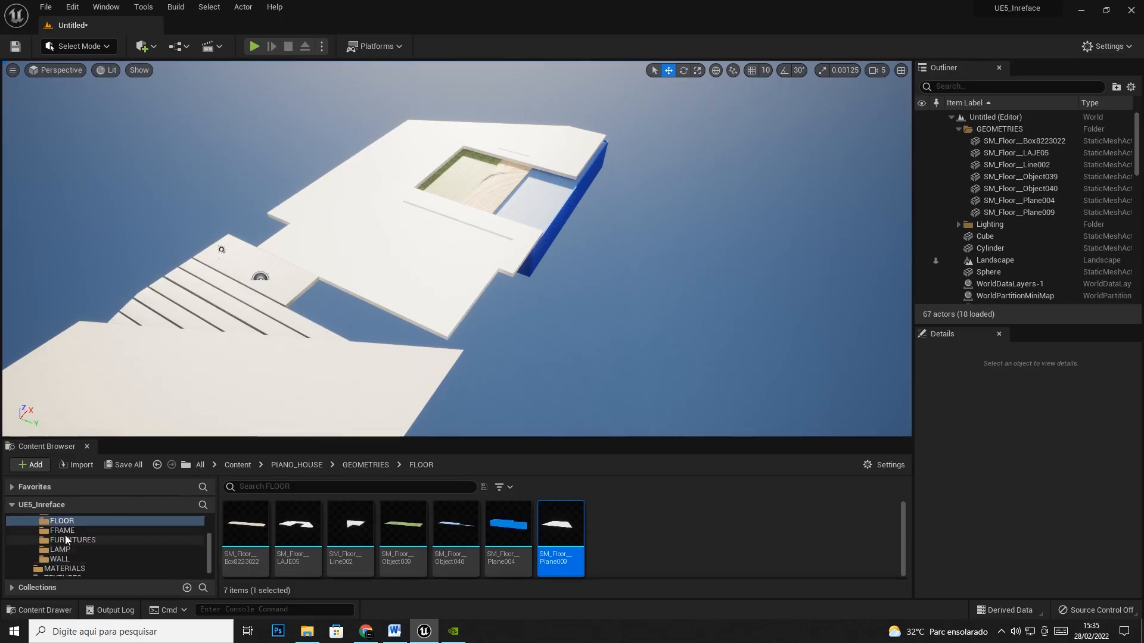
pyautogui.scroll(1, 66, 540)
pyautogui.scroll(-1, 63, 544)
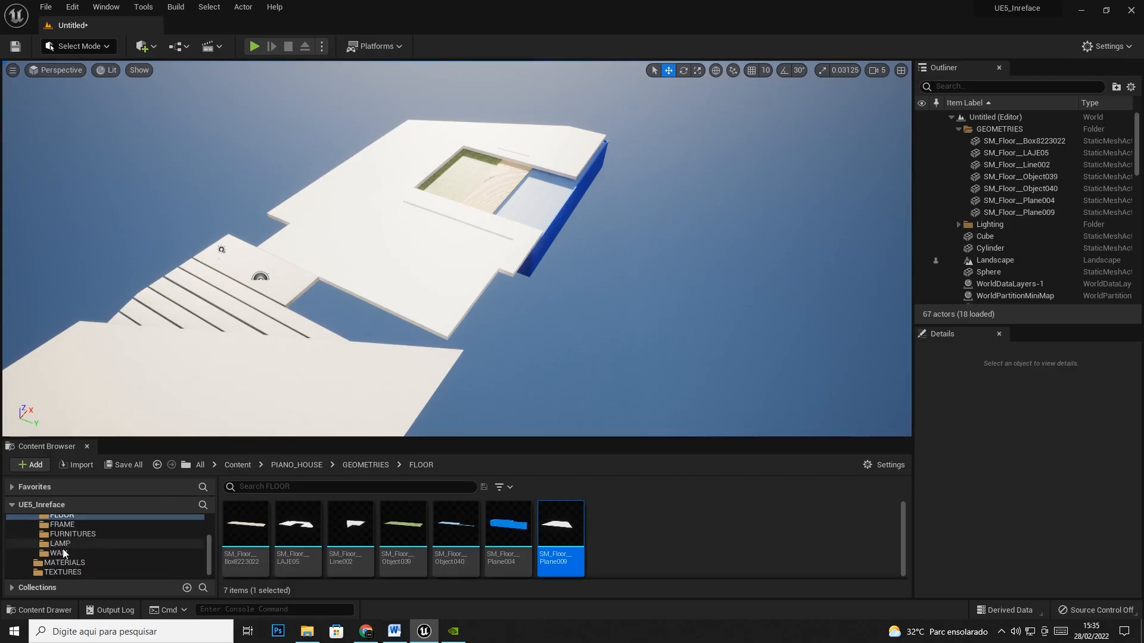
pyautogui.click(60, 554)
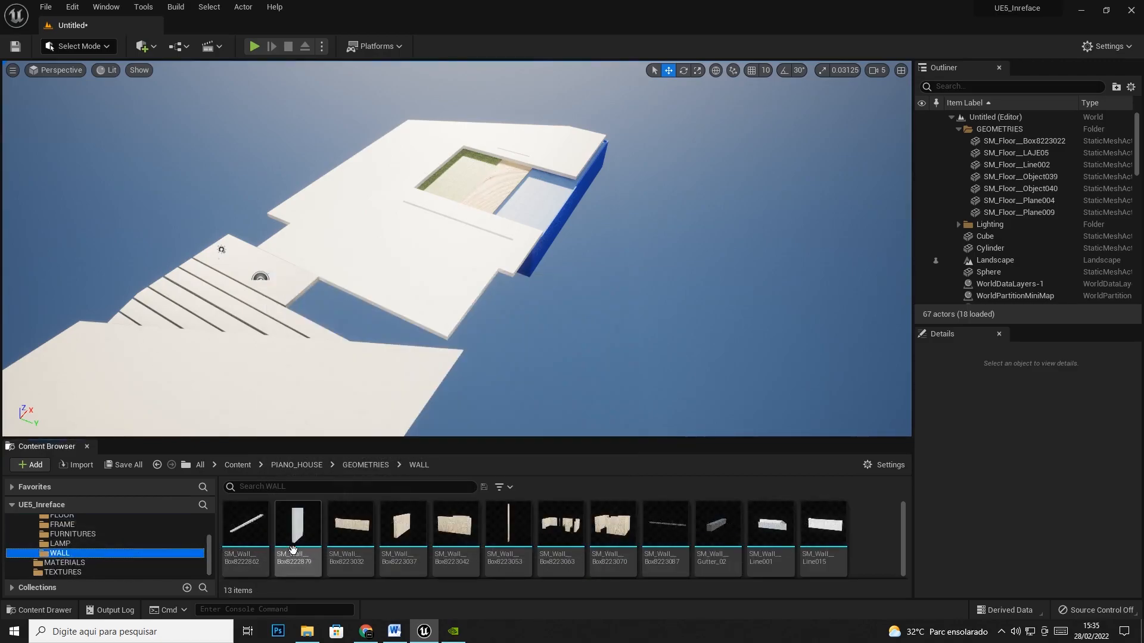
pyautogui.click(247, 532)
pyautogui.scroll(-3, 475, 520)
pyautogui.scroll(1, 477, 522)
pyautogui.hotkey('ctrl', 'a')
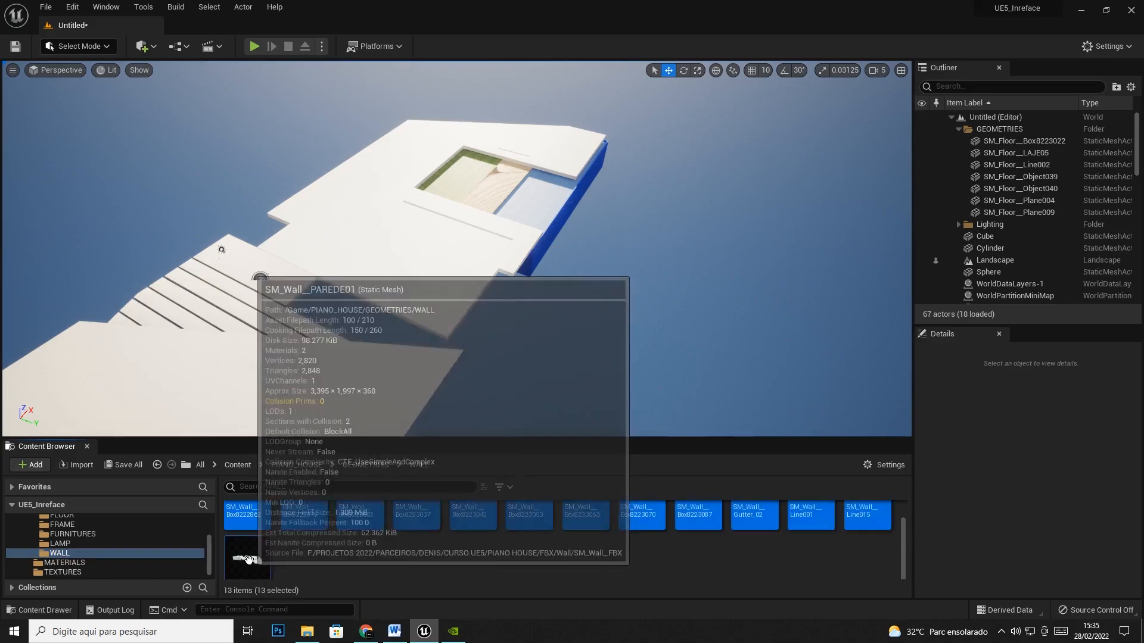
pyautogui.moveTo(244, 554); pyautogui.dragTo(473, 218)
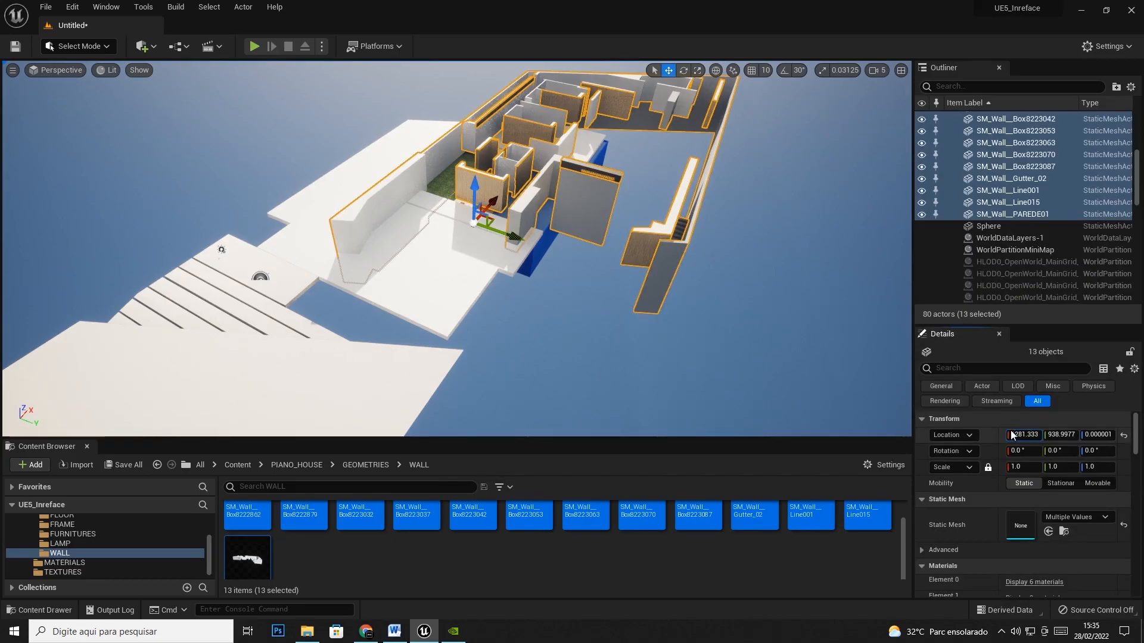
# Set the location of the placed wall meshes to 0, 0, 0 and deselect them
pyautogui.press('Tab')
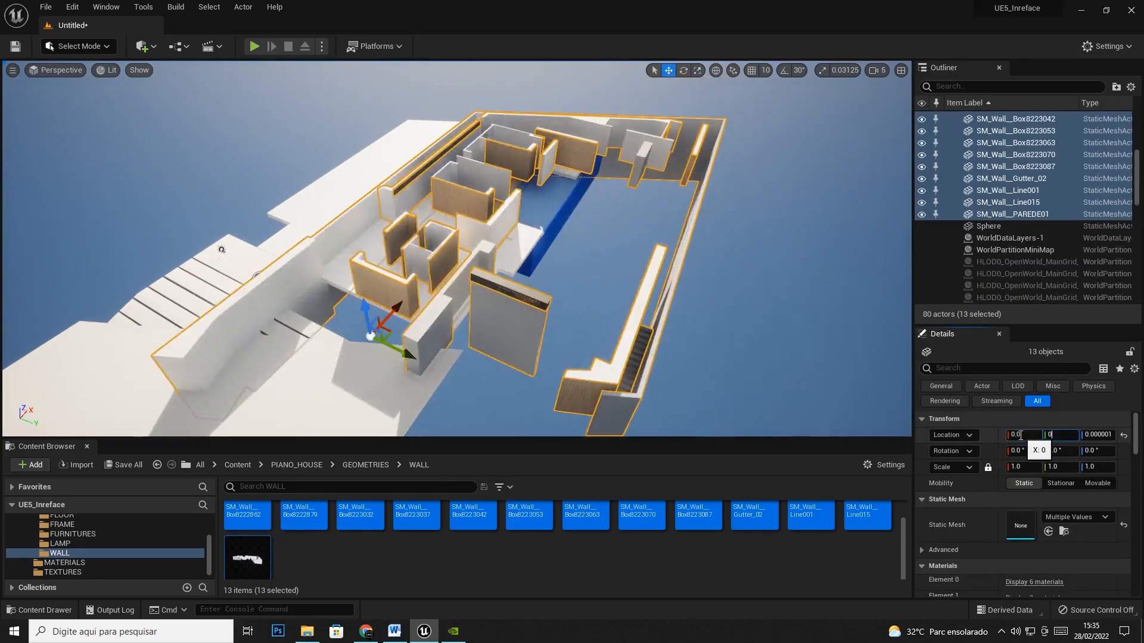
pyautogui.write('0')
pyautogui.press('Tab')
pyautogui.write('0')
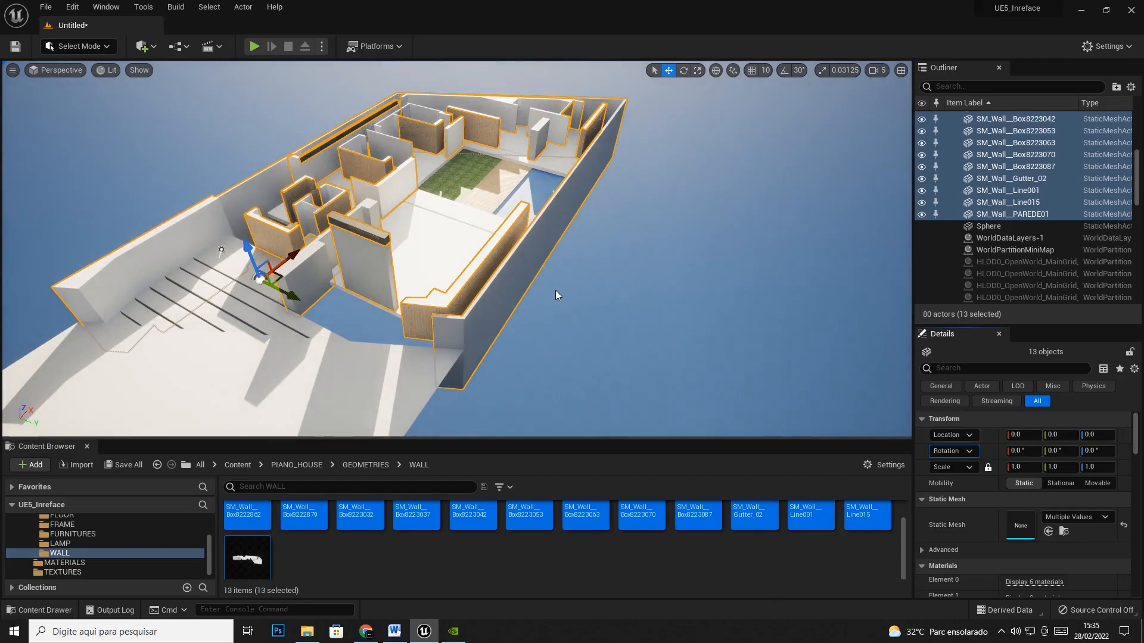
pyautogui.click(555, 294)
pyautogui.moveTo(556, 295); pyautogui.dragTo(488, 286, button='right')
# Move the wall actors from SM_Wall__Box8222862 through SM_Wall__PAREDE01 into the GEOMETRIES folder in the Outliner
pyautogui.moveTo(1132, 183); pyautogui.dragTo(1133, 147)
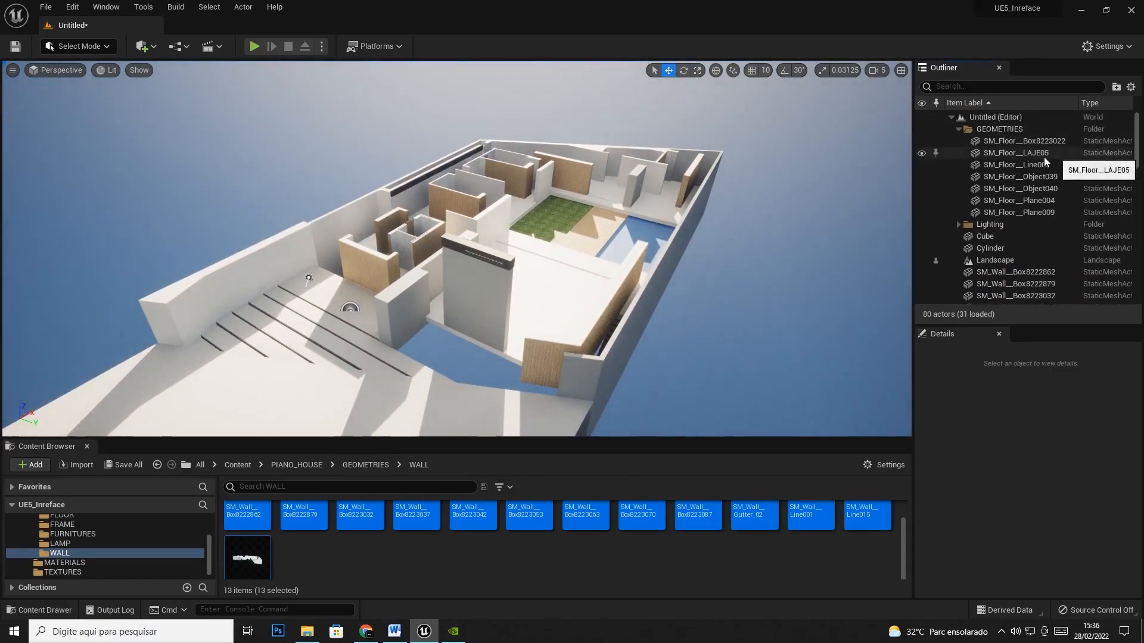
pyautogui.click(996, 272)
pyautogui.scroll(-5, 996, 269)
pyautogui.keyDown('shift'); pyautogui.click(999, 184); pyautogui.keyUp('shift')
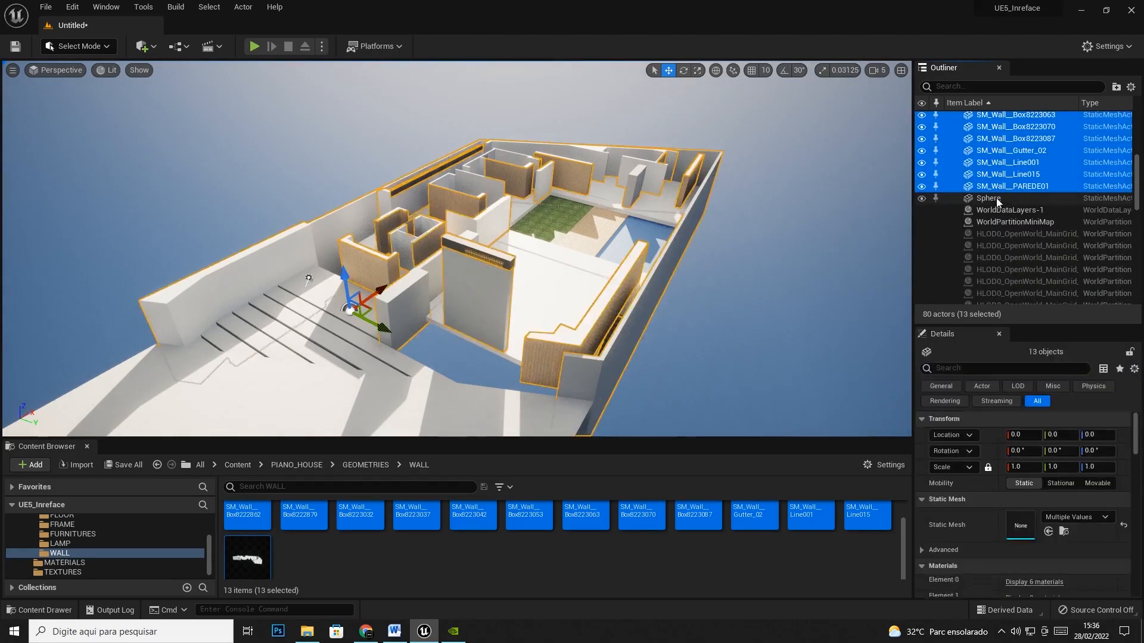
pyautogui.scroll(4, 1007, 215)
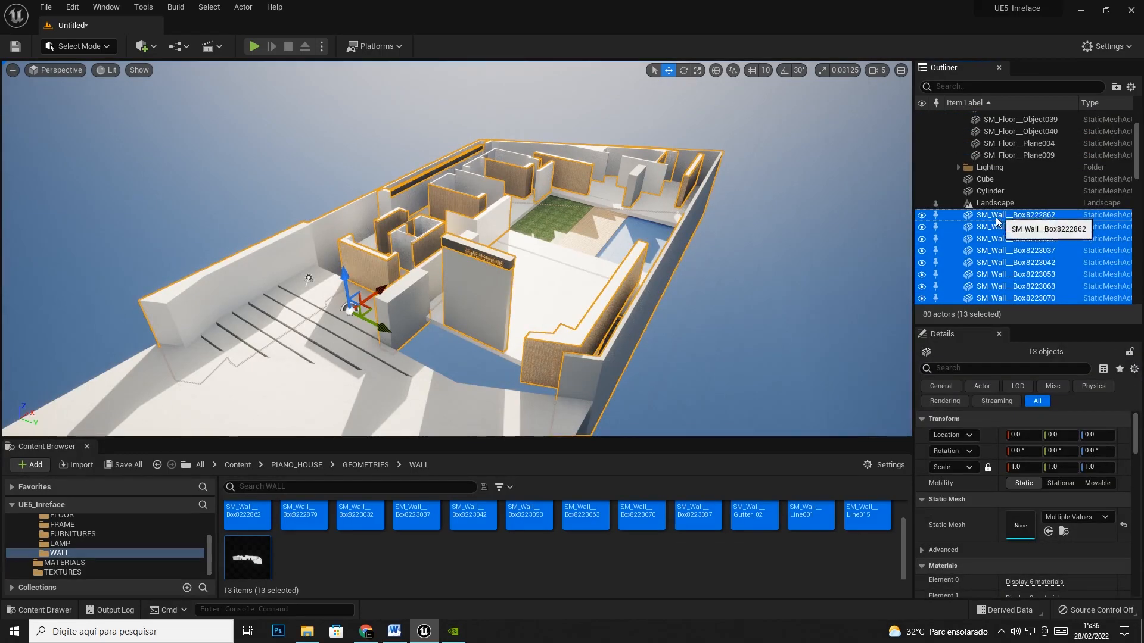
pyautogui.scroll(-2, 985, 231)
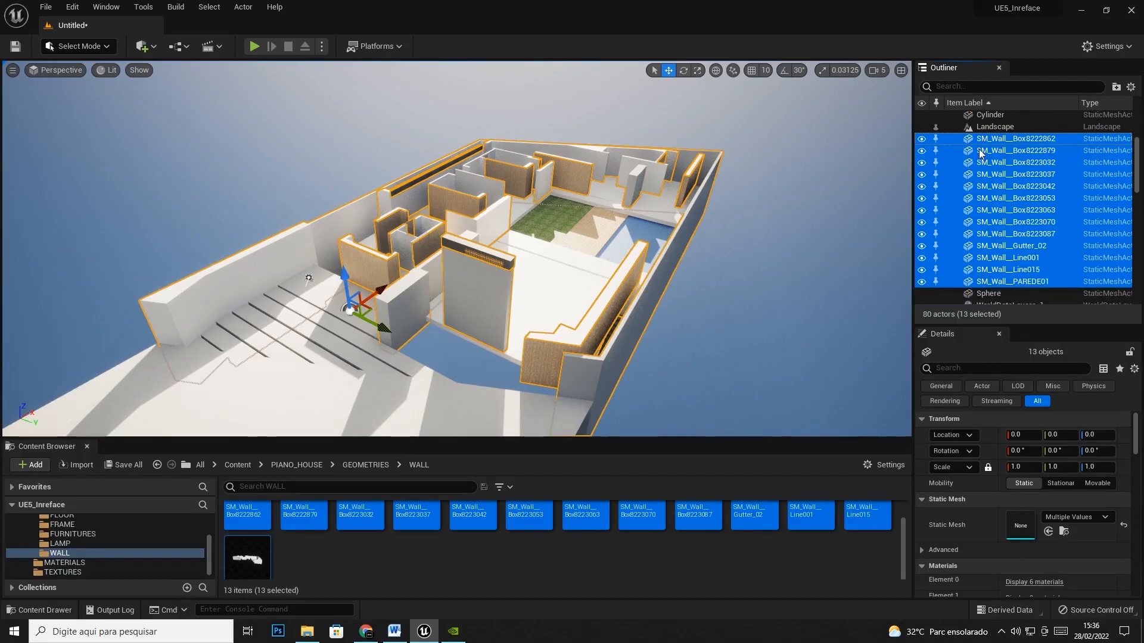
pyautogui.scroll(-8, 988, 237)
pyautogui.scroll(14, 987, 237)
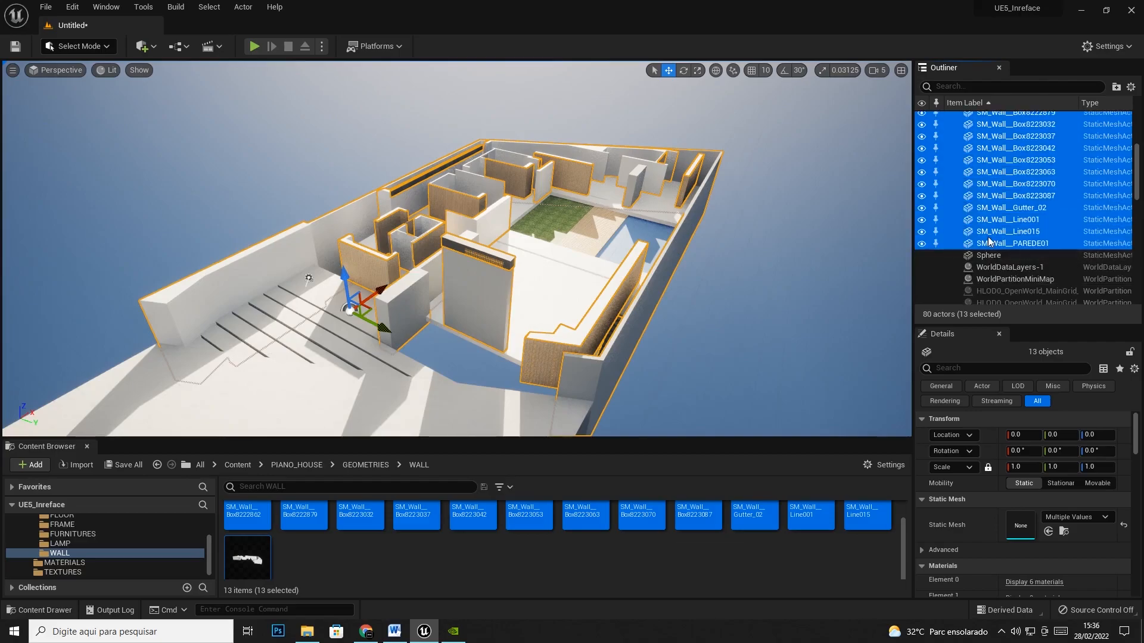
pyautogui.scroll(1, 991, 265)
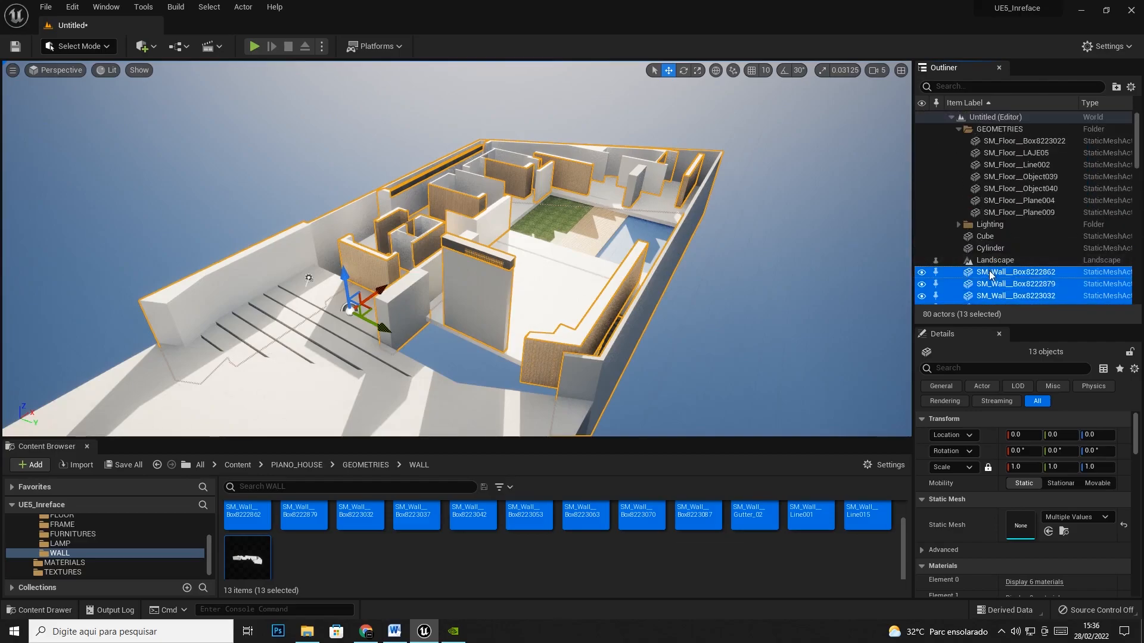
pyautogui.moveTo(996, 274); pyautogui.dragTo(995, 132)
# Collapse the GEOMETRIES folder and toggle its visibility off and on to check the grouped meshes
pyautogui.click(958, 130)
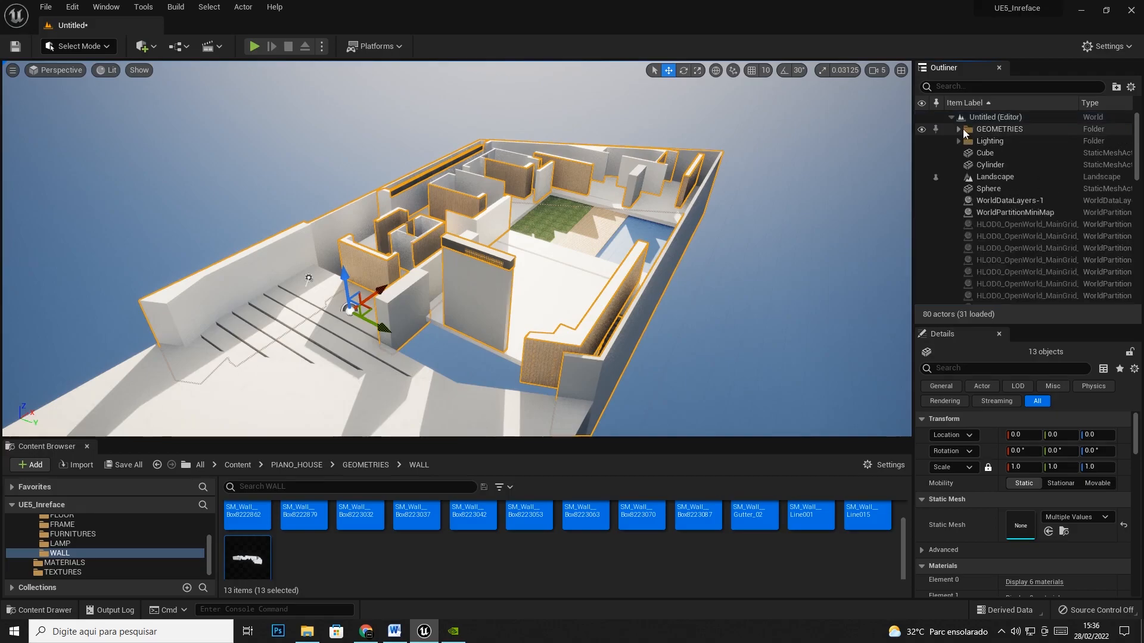
pyautogui.click(921, 130)
pyautogui.click(921, 130)
pyautogui.click(921, 130)
pyautogui.click(921, 130)
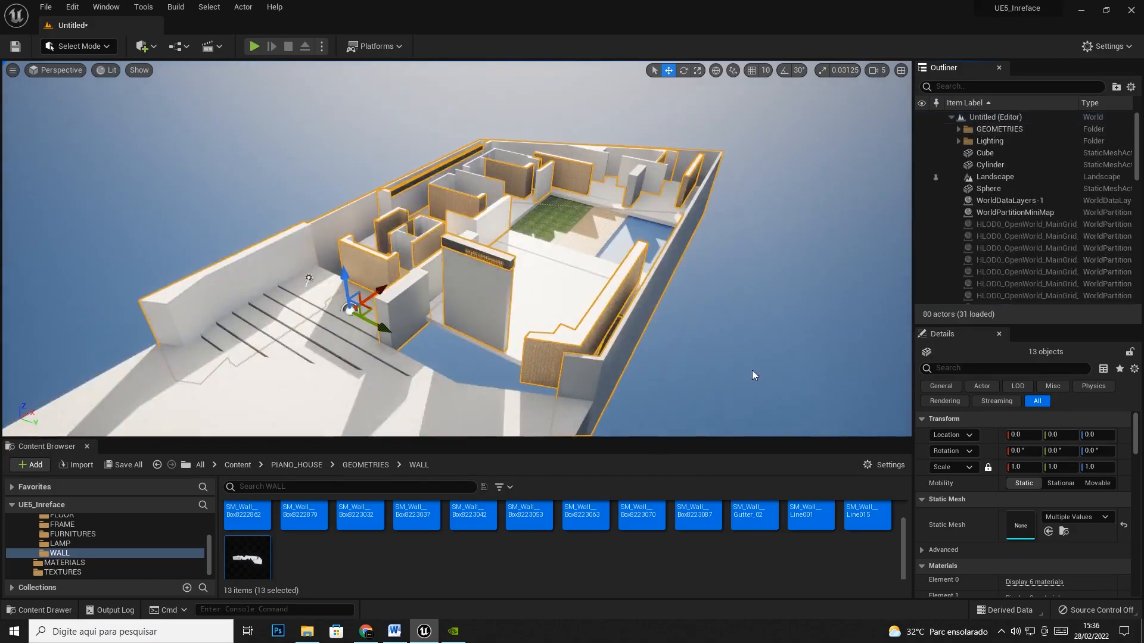
# Clear the asset and wall actor selections and return to the GEOMETRIES folder in the Outliner
pyautogui.click(527, 569)
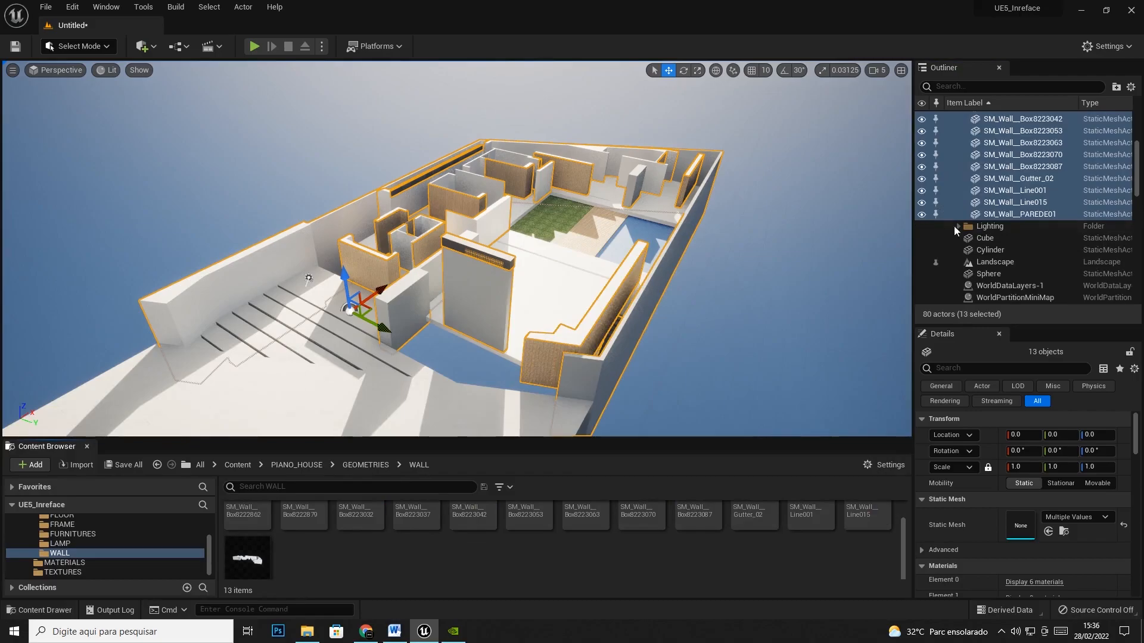
pyautogui.scroll(3, 965, 229)
pyautogui.click(1003, 130)
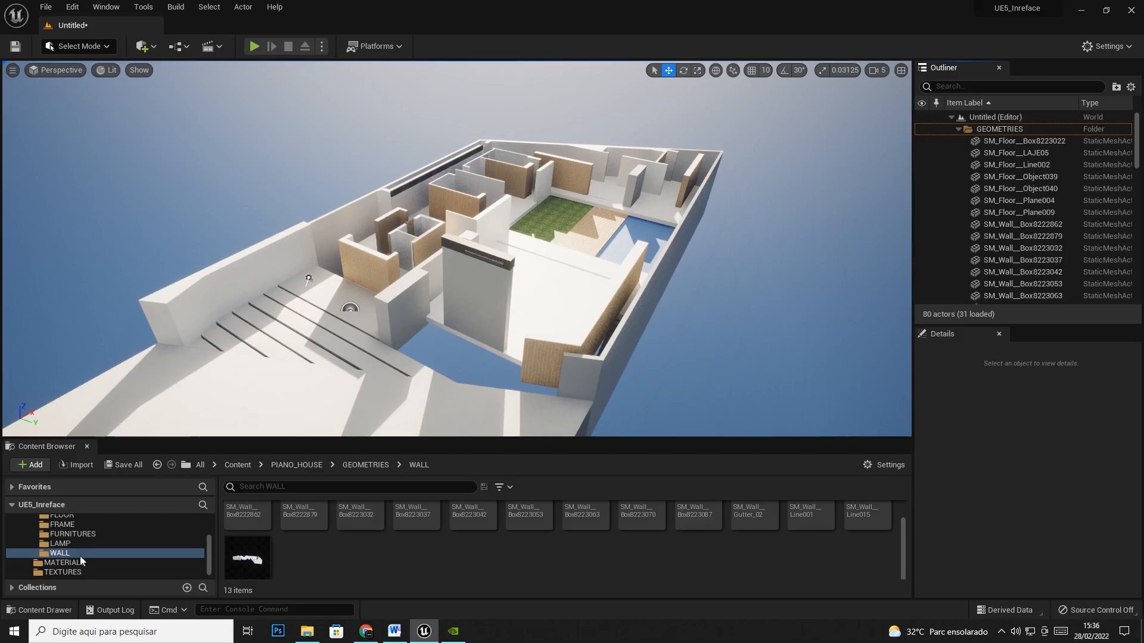
# Place all the meshes from the FRAME folder in the level, set their location to 0, 0, 0 and deselect them
pyautogui.click(62, 524)
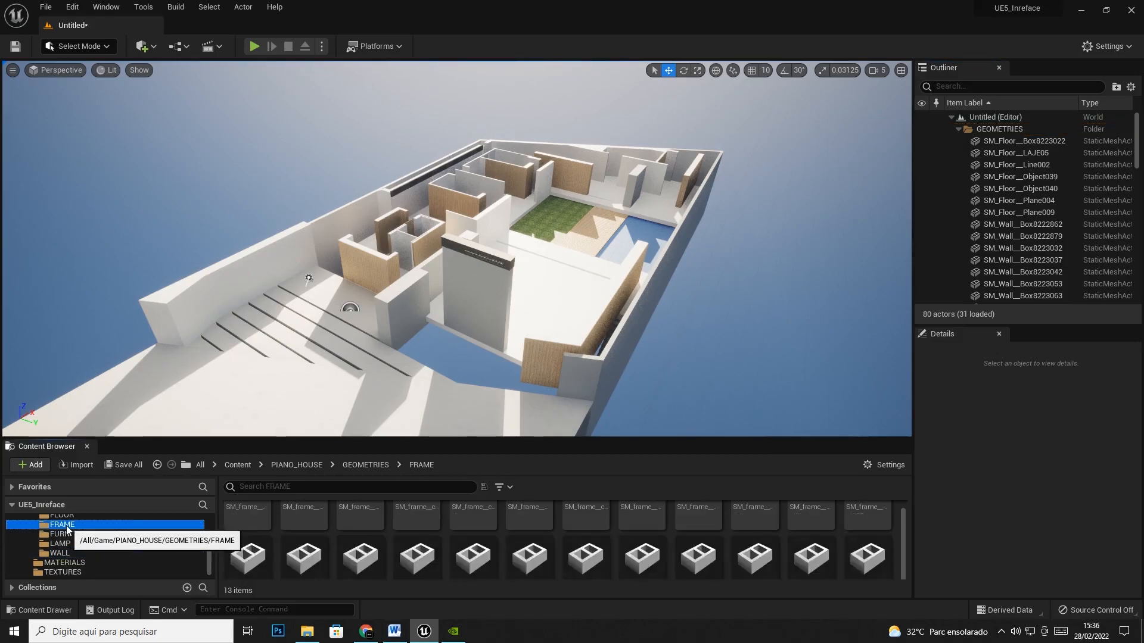
pyautogui.click(245, 528)
pyautogui.scroll(-5, 263, 563)
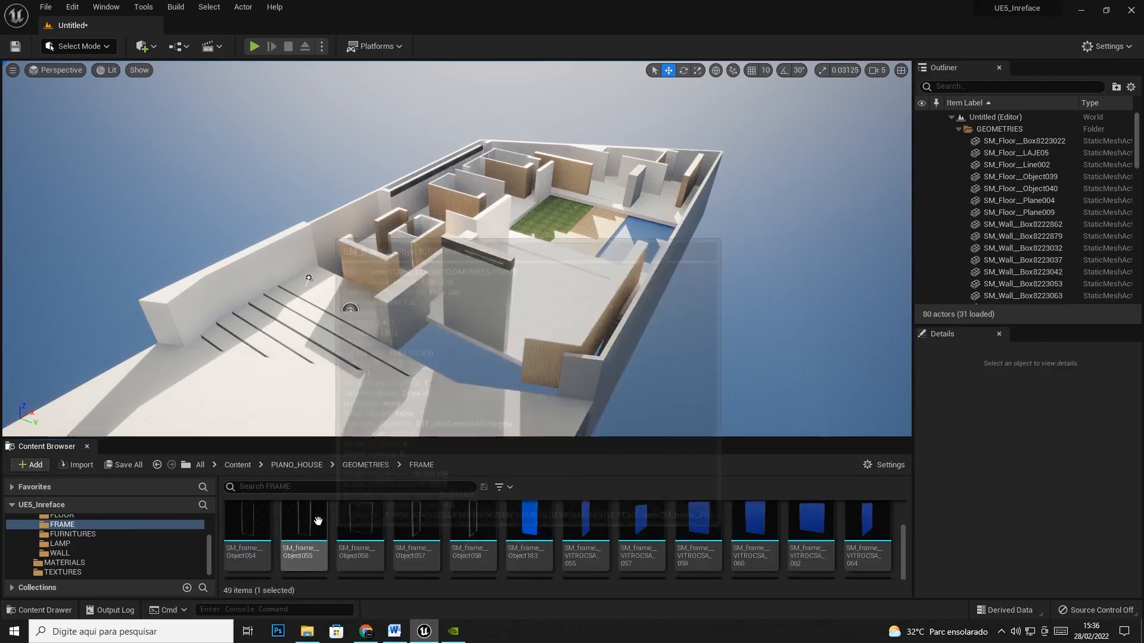
pyautogui.keyDown('shift'); pyautogui.click(263, 562); pyautogui.keyUp('shift')
pyautogui.moveTo(263, 563); pyautogui.dragTo(342, 320)
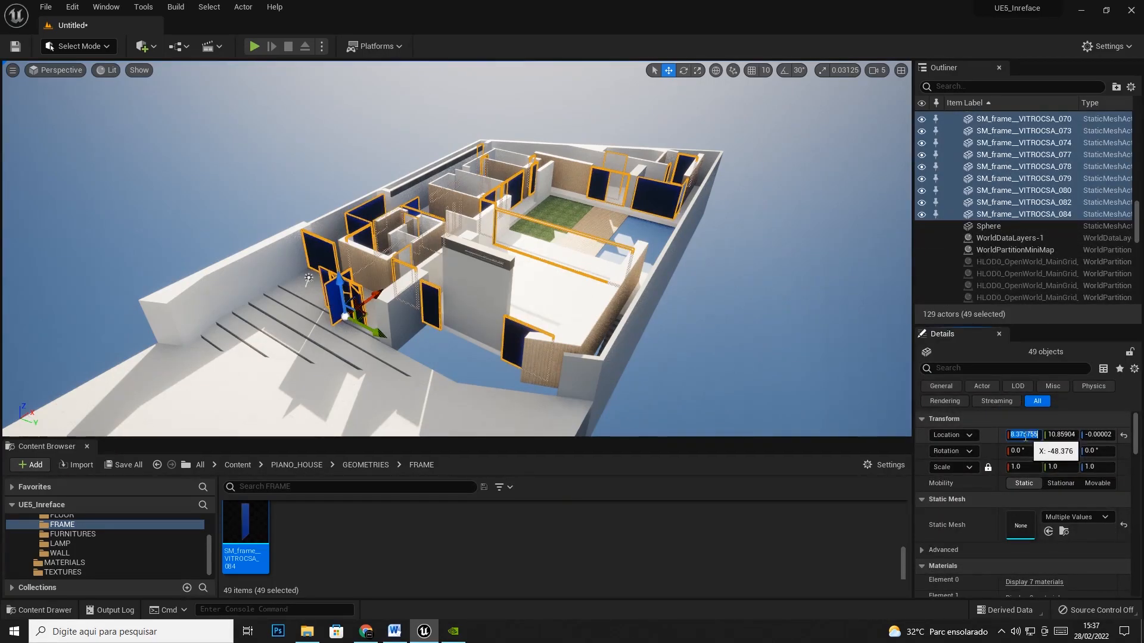
pyautogui.press('Tab')
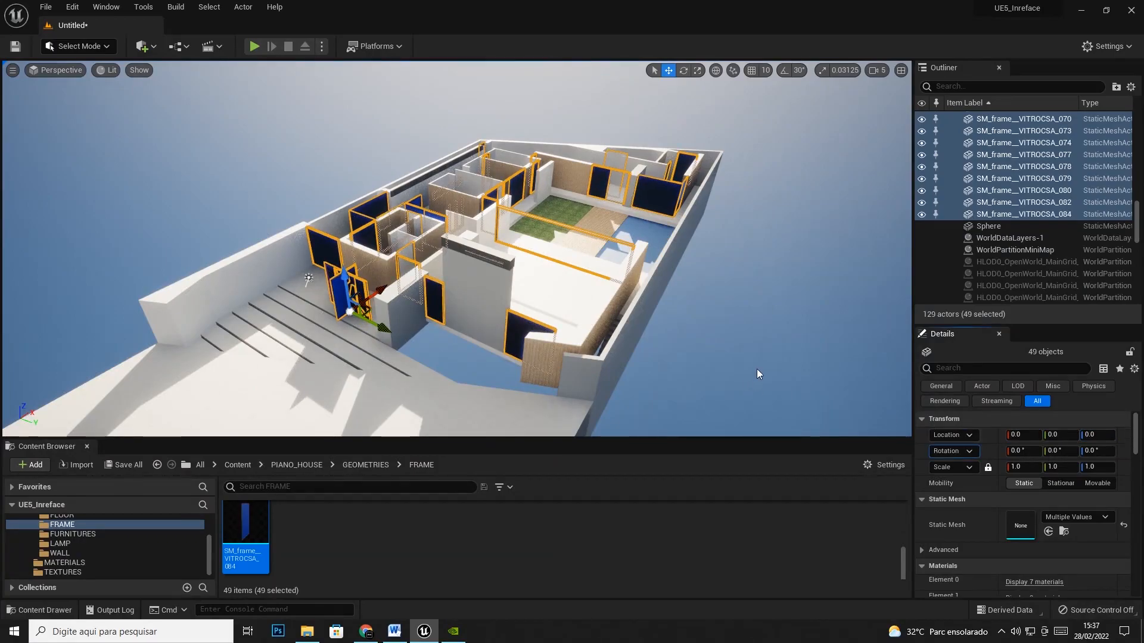
pyautogui.click(647, 343)
# Examine from closer up how the door and window frames sit in the house walls
pyautogui.press('w')
pyautogui.moveTo(648, 343); pyautogui.dragTo(750, 385, button='right')
pyautogui.press('d')
pyautogui.press('w')
pyautogui.press('s')
pyautogui.press('a')
pyautogui.press('s')
pyautogui.press('w')
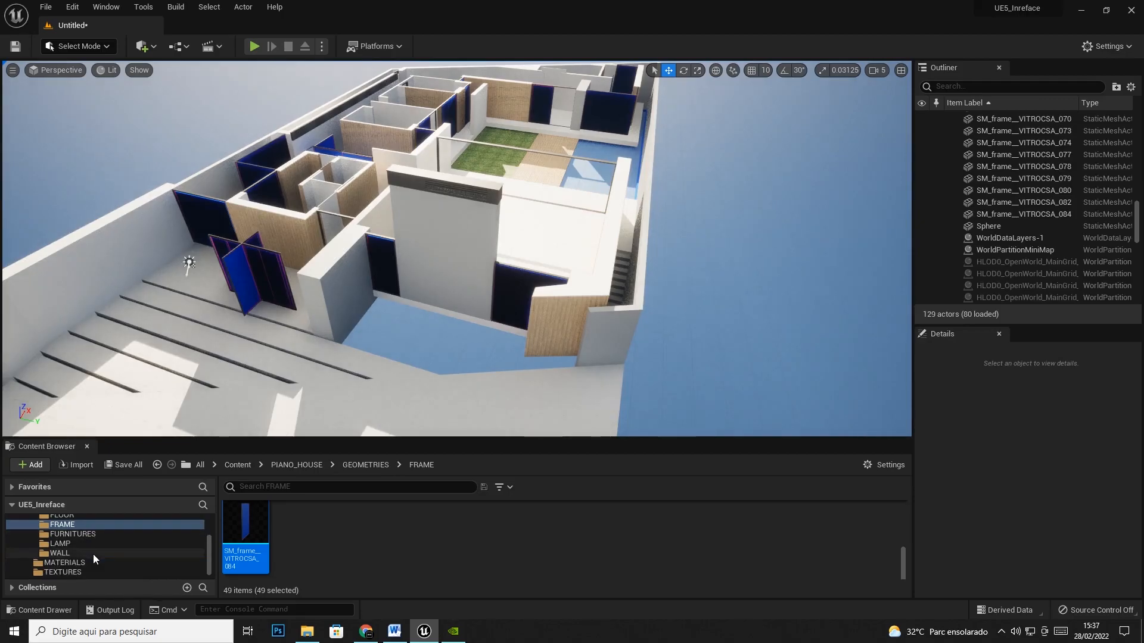
# Select all the meshes in the CEILING folder, from SM_Celing__Celing_02 to SM_Celing__Ripas_verticais015, and place them in the level
pyautogui.scroll(1, 88, 555)
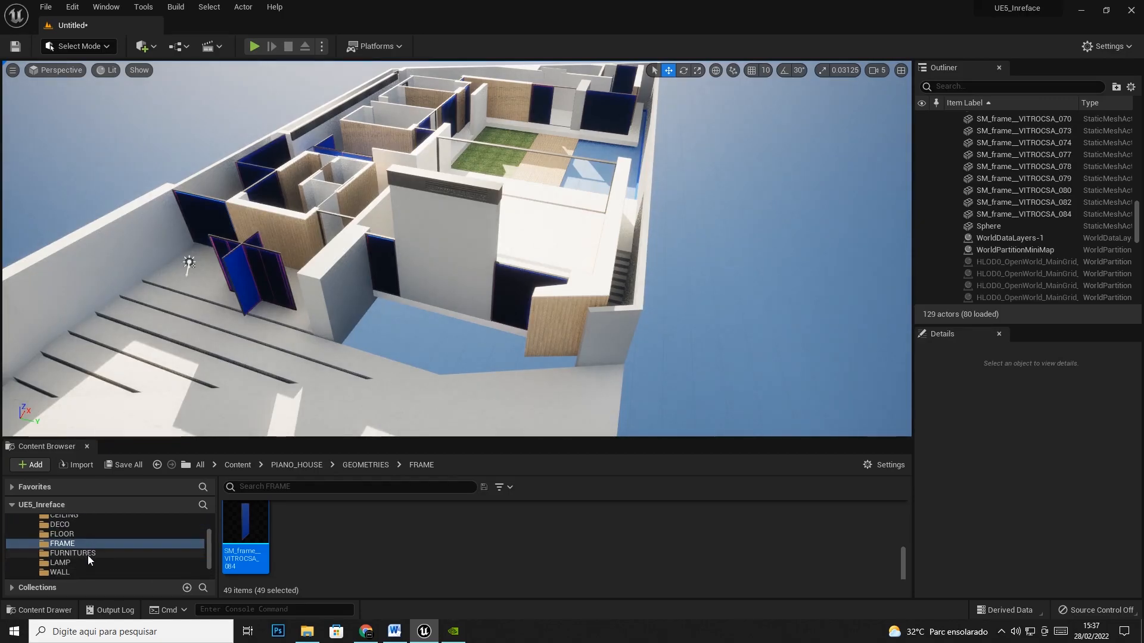
pyautogui.scroll(1, 88, 555)
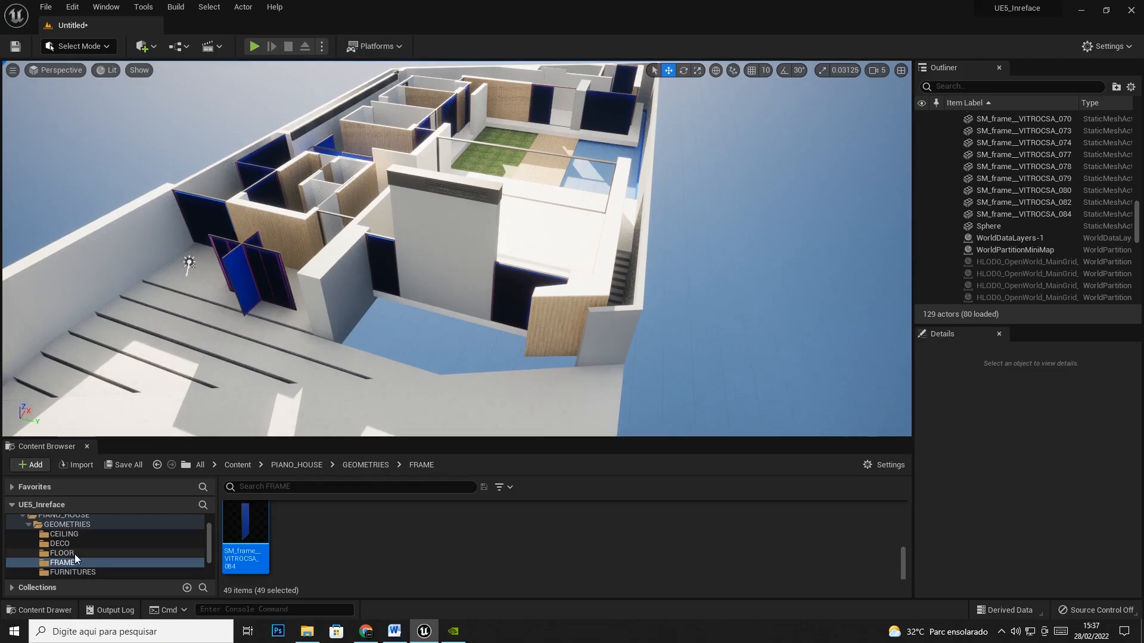
pyautogui.click(65, 534)
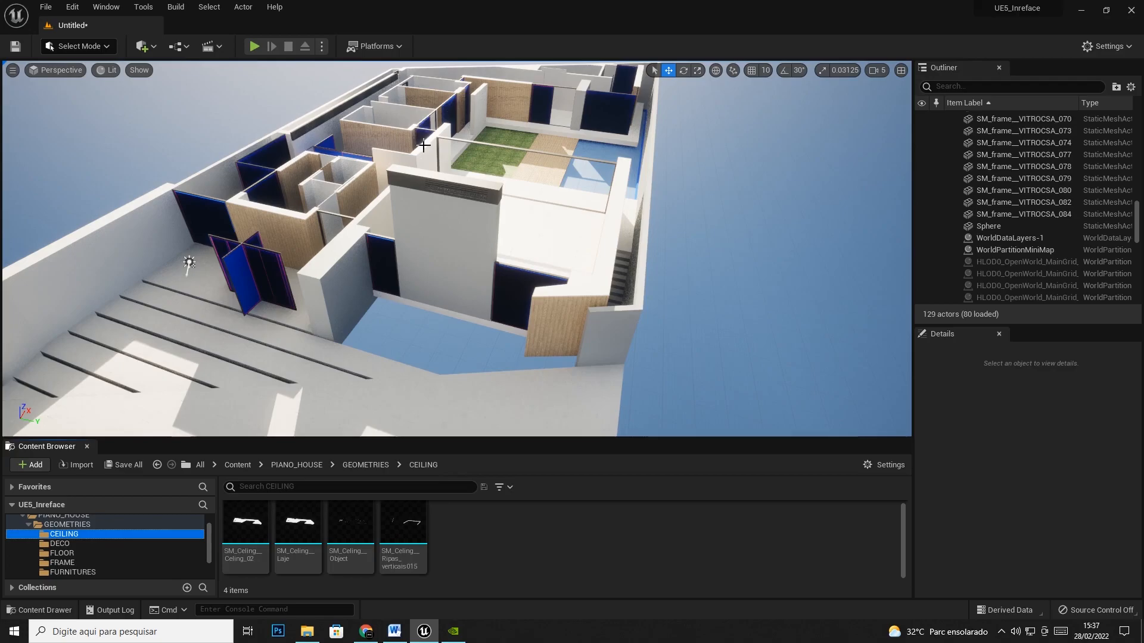
pyautogui.click(237, 521)
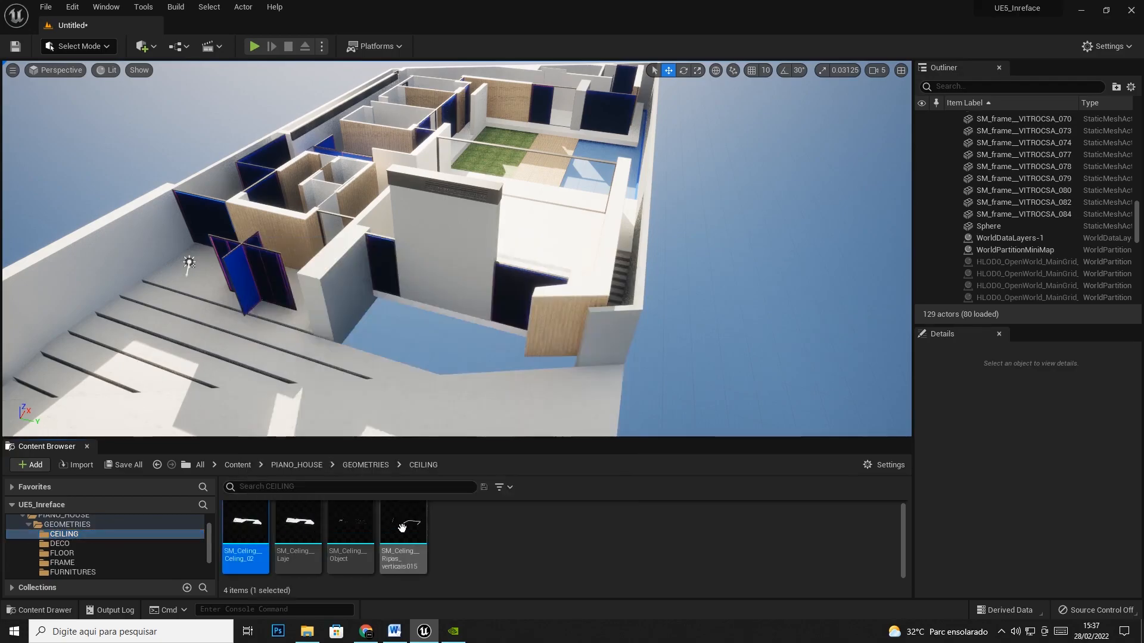
pyautogui.keyDown('shift'); pyautogui.click(409, 527); pyautogui.keyUp('shift')
pyautogui.moveTo(264, 527); pyautogui.dragTo(471, 250)
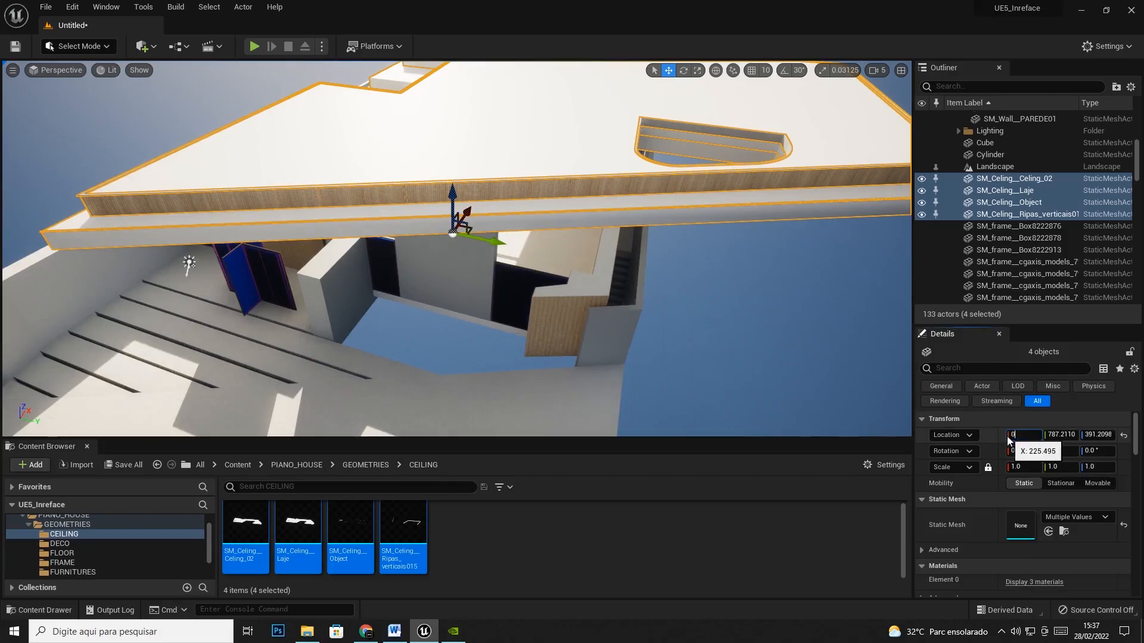
# Set the location of the ceiling meshes to 0, 0, 0 and deselect them to view the covered house
pyautogui.press('Tab')
pyautogui.write('0')
pyautogui.press('Tab')
pyautogui.write('0')
pyautogui.press('Tab')
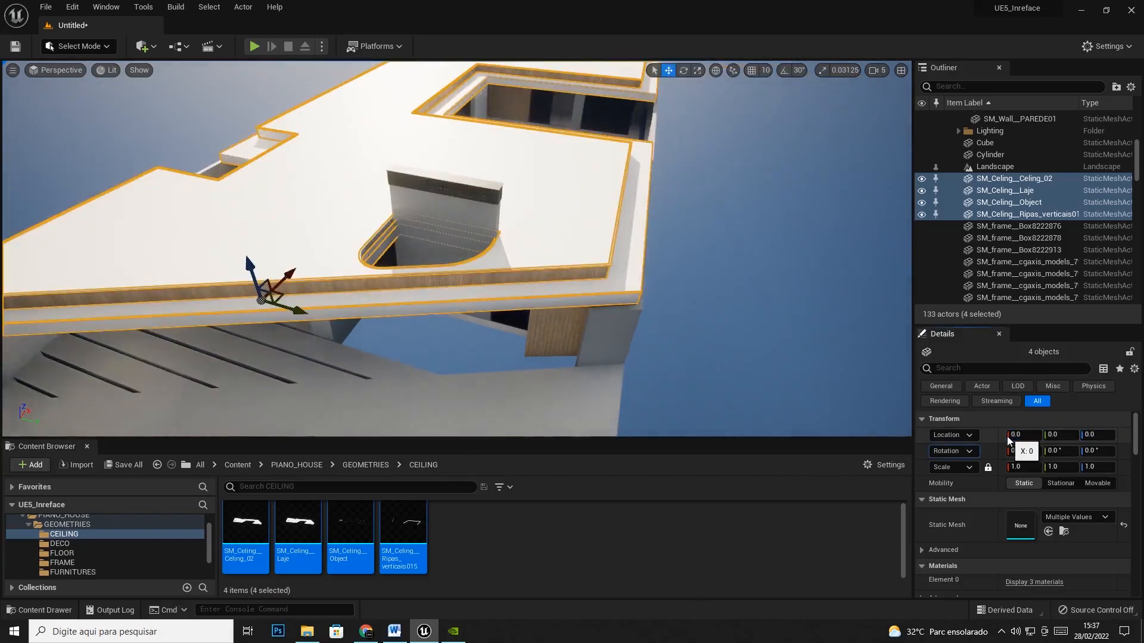
pyautogui.click(718, 295)
pyautogui.moveTo(718, 294); pyautogui.dragTo(662, 317, button='right')
pyautogui.click(600, 559)
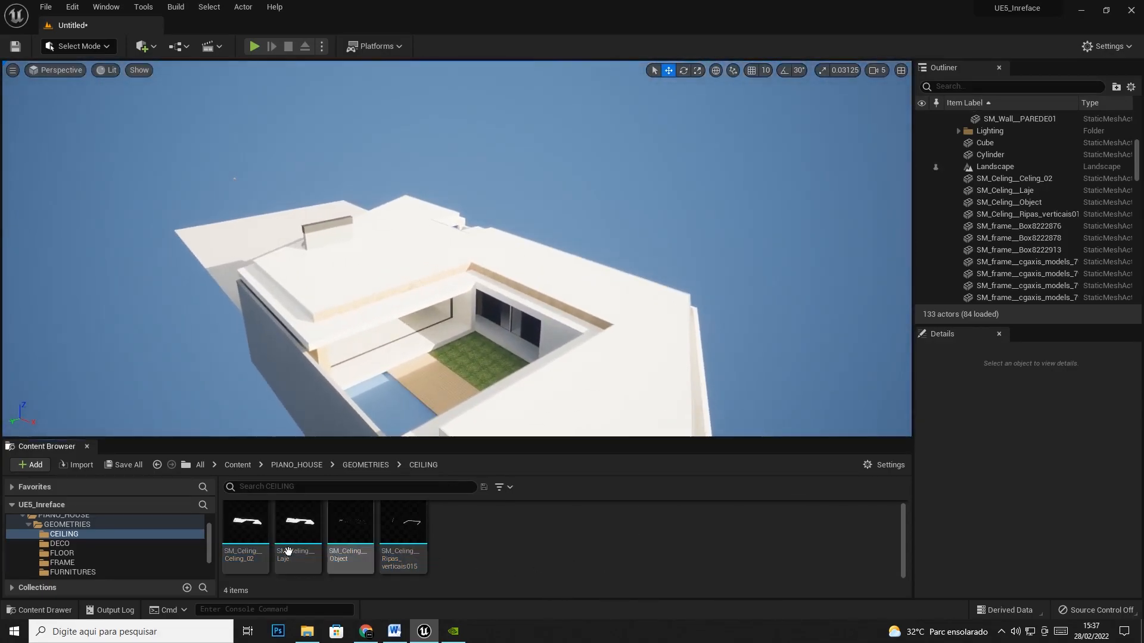
# Place all the meshes from the LAMP folder in the level and set their location to 0, 0, 0
pyautogui.scroll(-1, 72, 556)
pyautogui.scroll(-1, 72, 556)
pyautogui.click(67, 542)
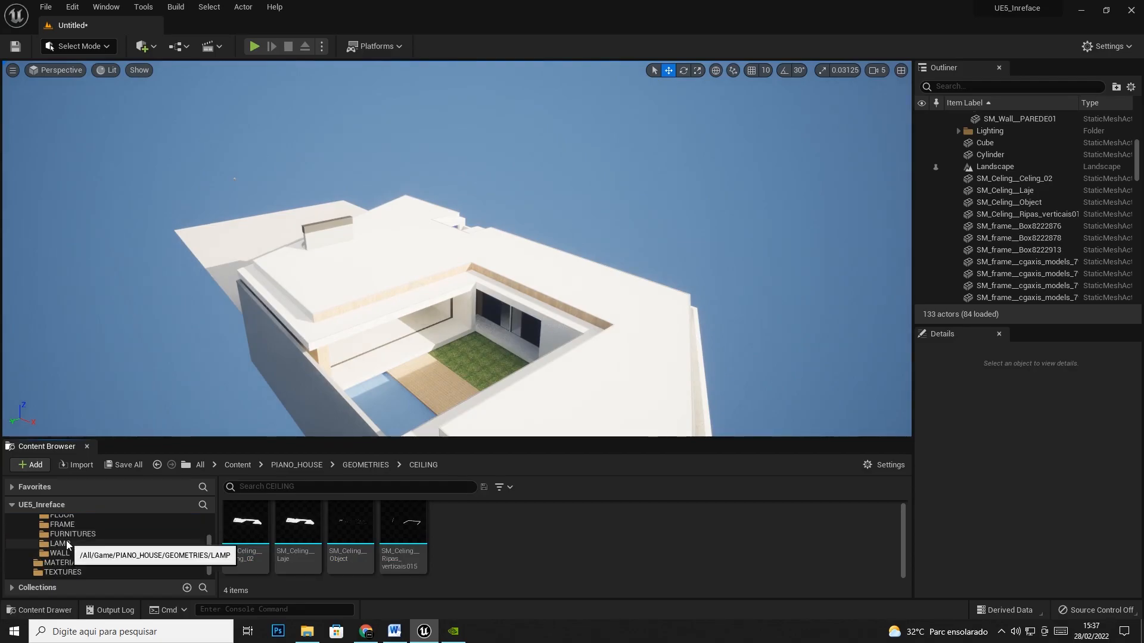
pyautogui.click(262, 522)
pyautogui.scroll(-7, 514, 533)
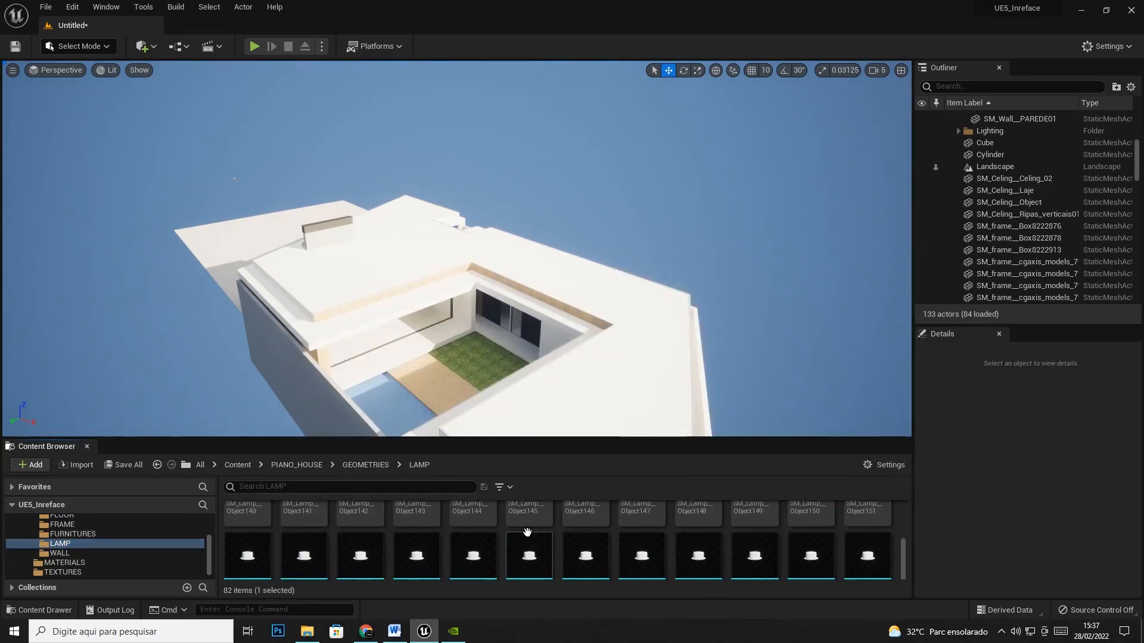
pyautogui.moveTo(724, 530)
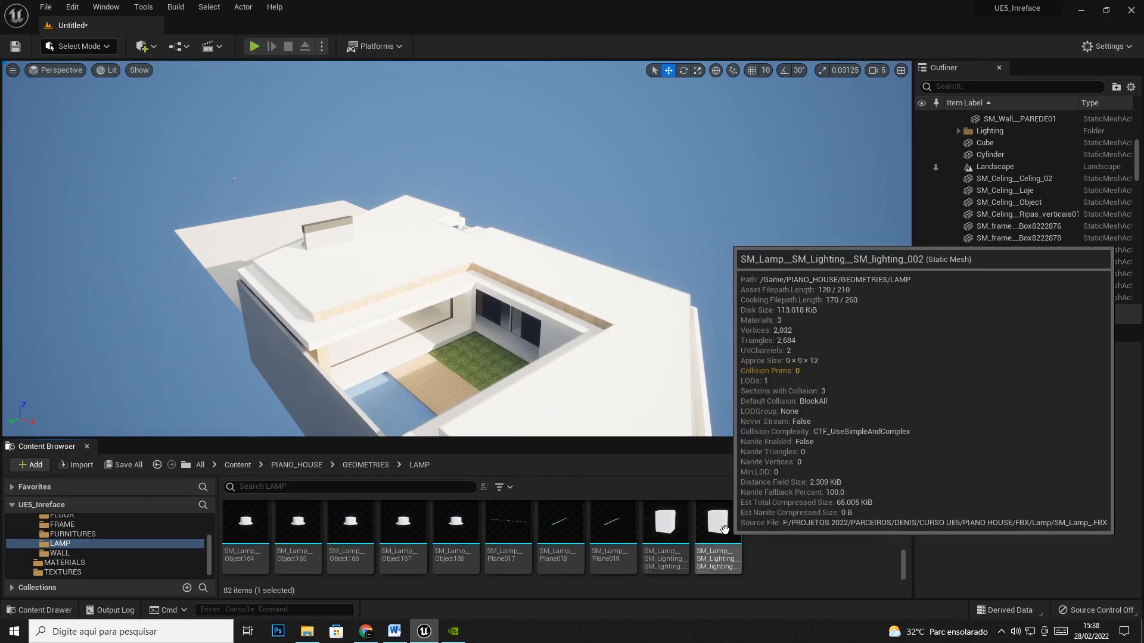
pyautogui.hotkey('ctrl', 'a')
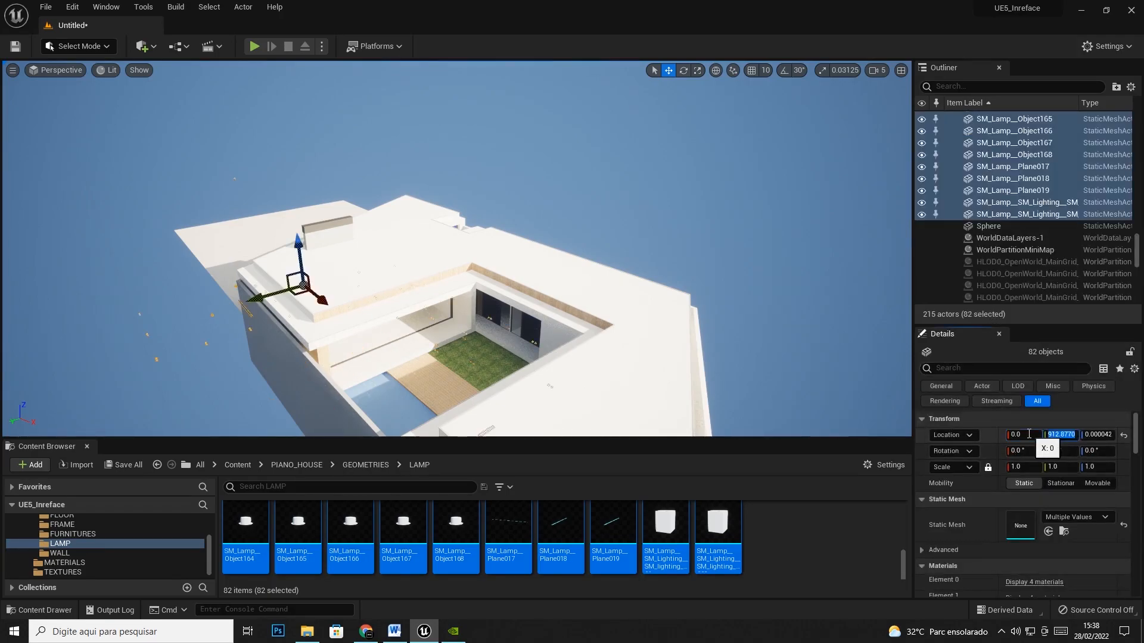
# Inspect the recessed lamps from inside the house to check their position in the ceiling
pyautogui.press('w')
pyautogui.moveTo(447, 322); pyautogui.dragTo(431, 275, button='right')
pyautogui.press('s')
pyautogui.press('w')
pyautogui.press('w')
pyautogui.press('w')
pyautogui.press('w')
pyautogui.press('a')
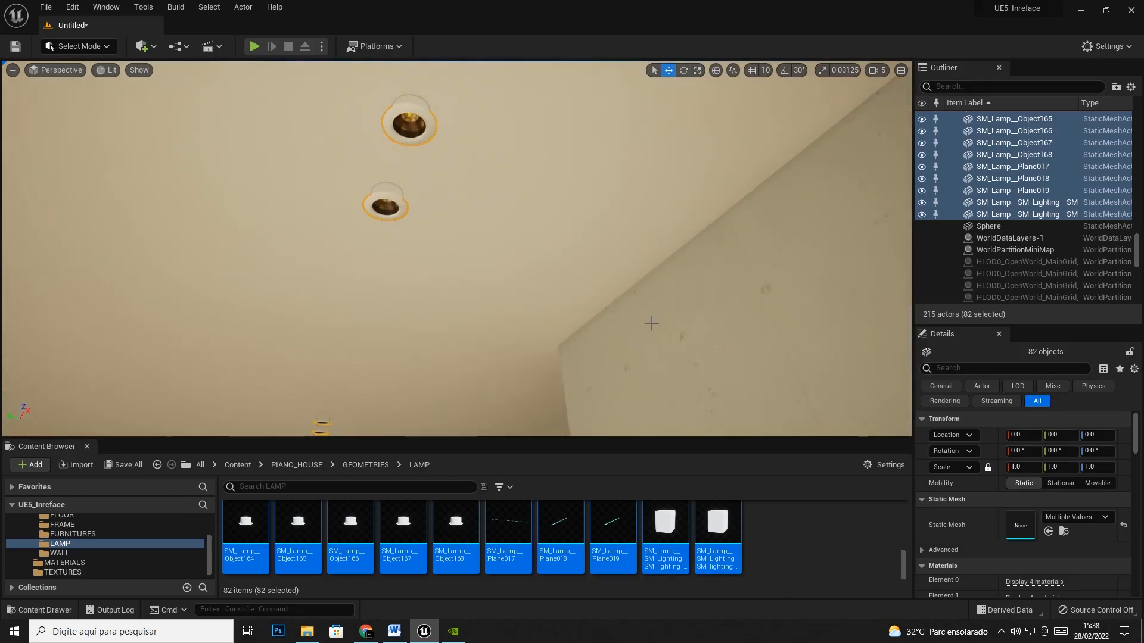
pyautogui.click(798, 550)
# Delete the Cube, Cylinder and Sphere primitives from the level
pyautogui.moveTo(252, 179); pyautogui.dragTo(109, 144, button='right')
pyautogui.press('s')
pyautogui.click(174, 157)
pyautogui.press('Delete')
pyautogui.click(235, 164)
pyautogui.press('Delete')
pyautogui.click(151, 164)
pyautogui.press('Delete')
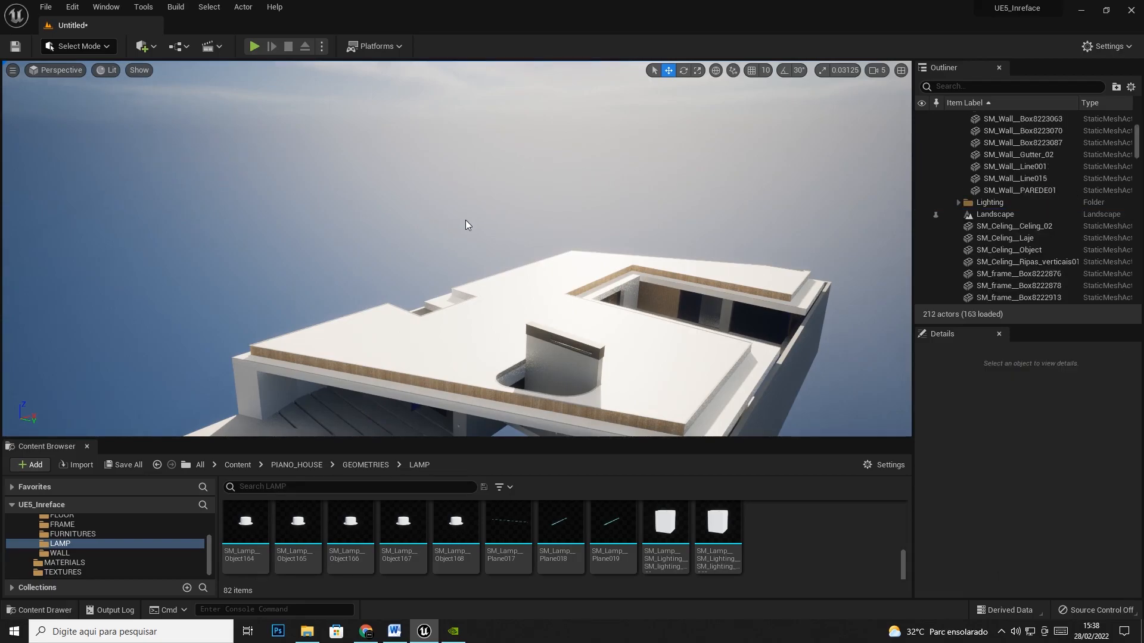
# Place all the meshes from the FURNITURES folder in the level
pyautogui.click(461, 339)
pyautogui.press('w')
pyautogui.moveTo(471, 328); pyautogui.dragTo(659, 276, button='right')
pyautogui.press('s')
pyautogui.press('a')
pyautogui.press('s')
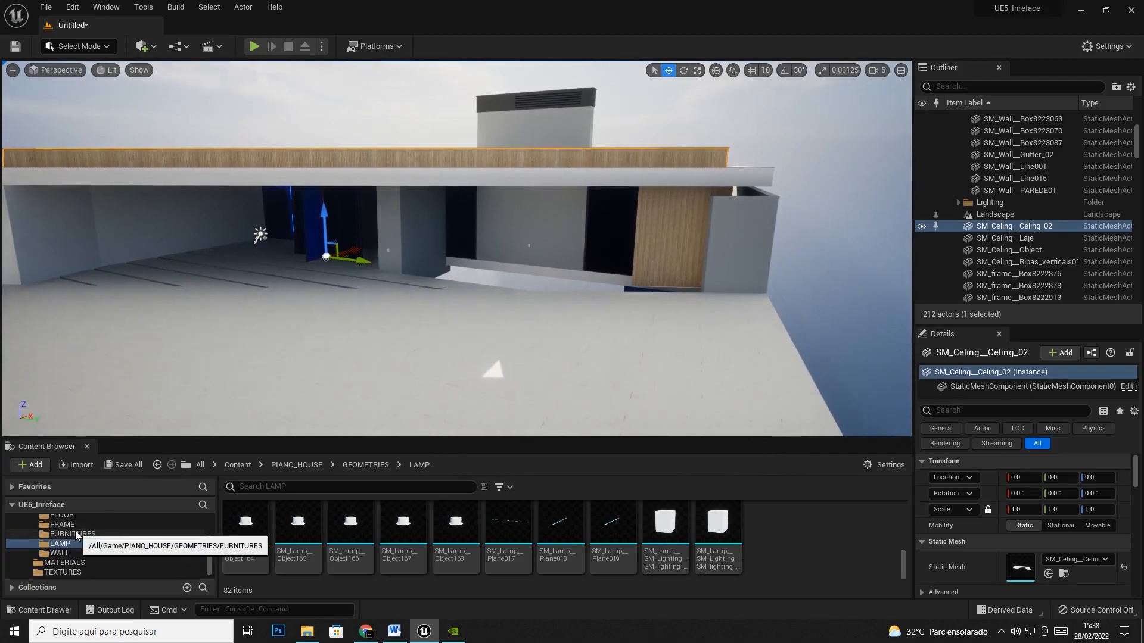
pyautogui.click(72, 535)
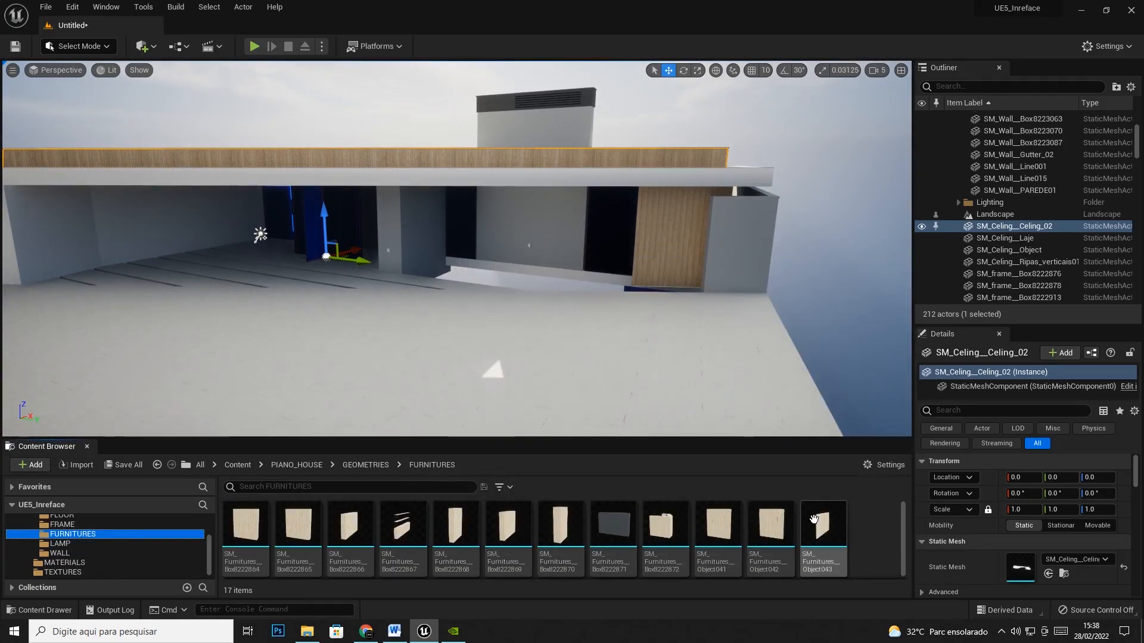
pyautogui.click(237, 537)
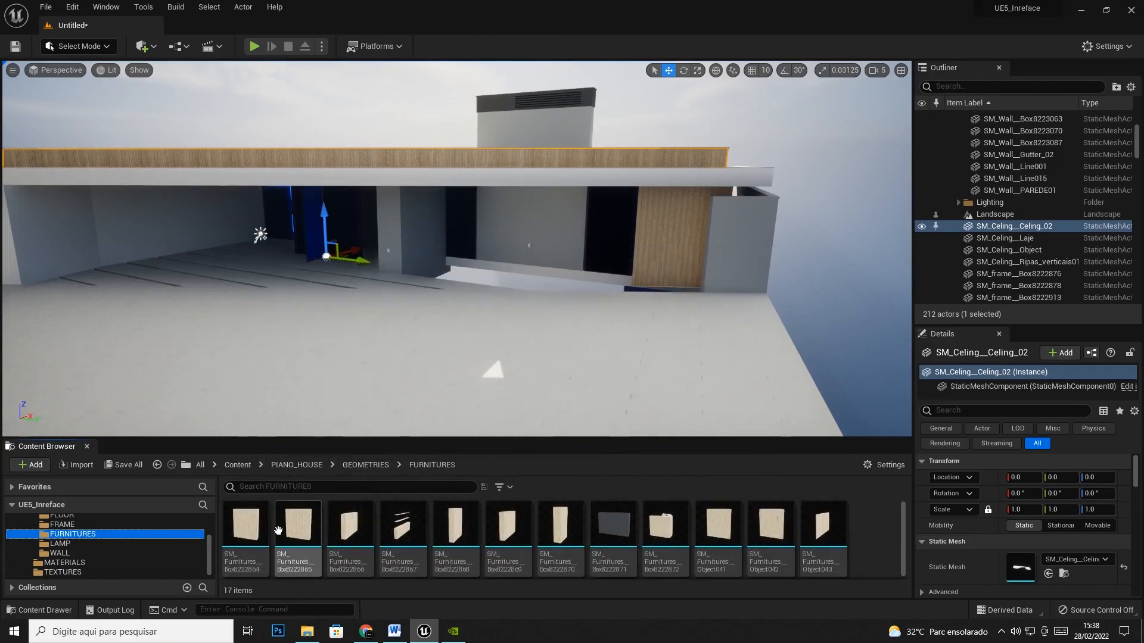
pyautogui.scroll(-3, 387, 511)
pyautogui.keyDown('shift'); pyautogui.click(458, 533); pyautogui.keyUp('shift')
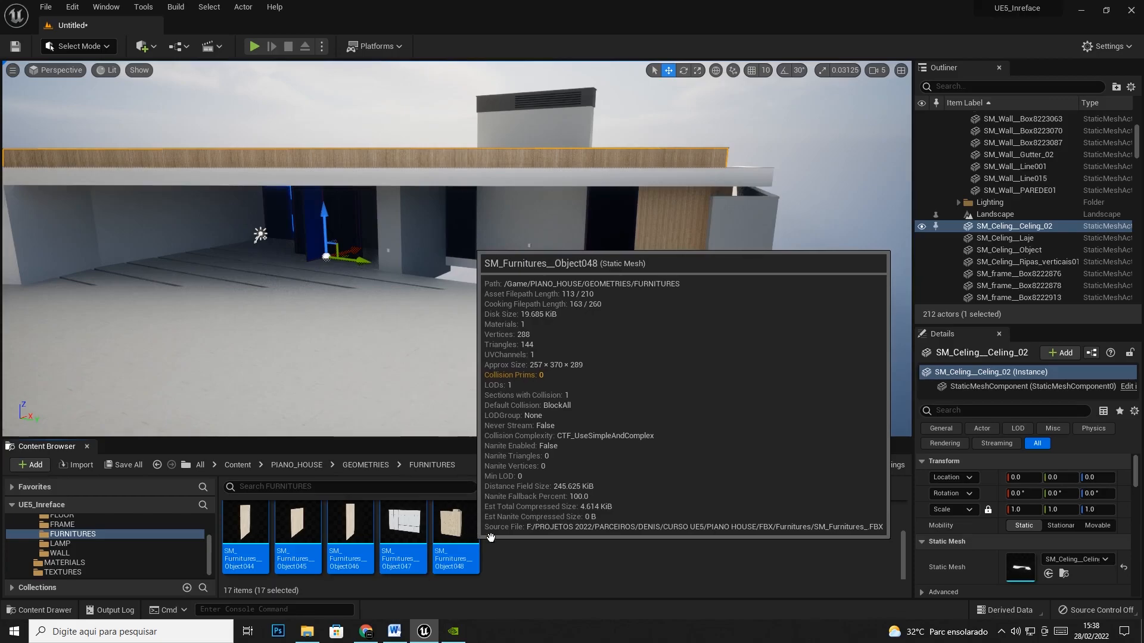
pyautogui.moveTo(817, 373); pyautogui.dragTo(530, 264)
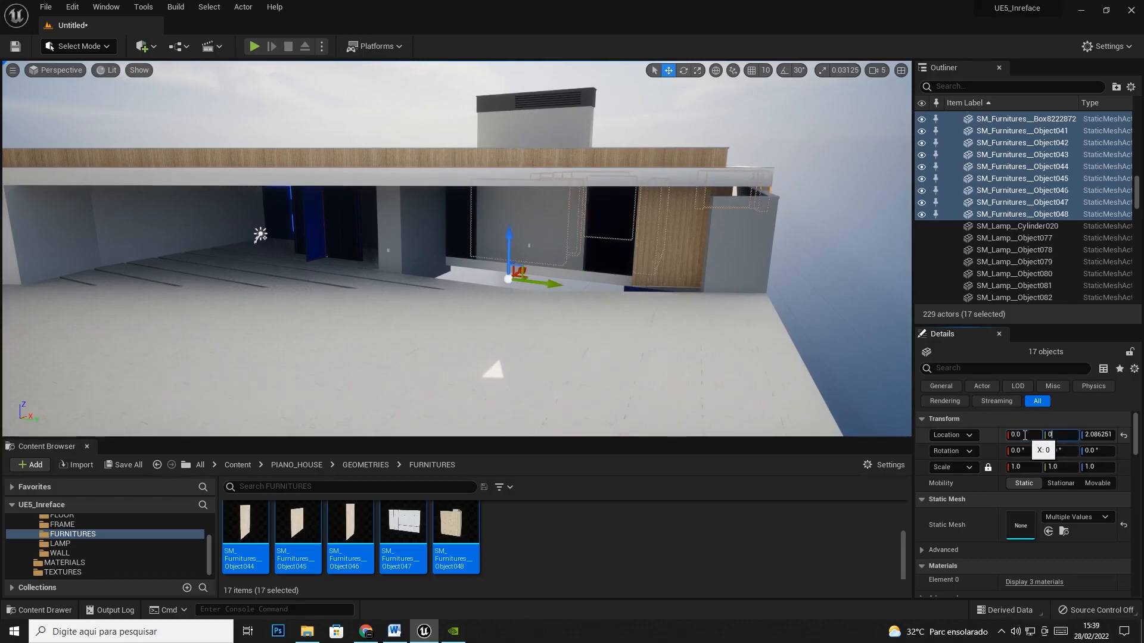
# Set the location of the placed furniture meshes to 0, 0, 0 and deselect them
pyautogui.press('Tab')
pyautogui.write('0')
pyautogui.press('Return')
pyautogui.press('Escape')
# Hide the SM_Celing__Celing_02 roof mesh, undo the hiding and clear the selection
pyautogui.moveTo(445, 304)
pyautogui.mouseDown(button='right')
pyautogui.moveTo(471, 334)
pyautogui.moveTo(445, 304)
pyautogui.mouseUp(button='right')
pyautogui.click(445, 304)
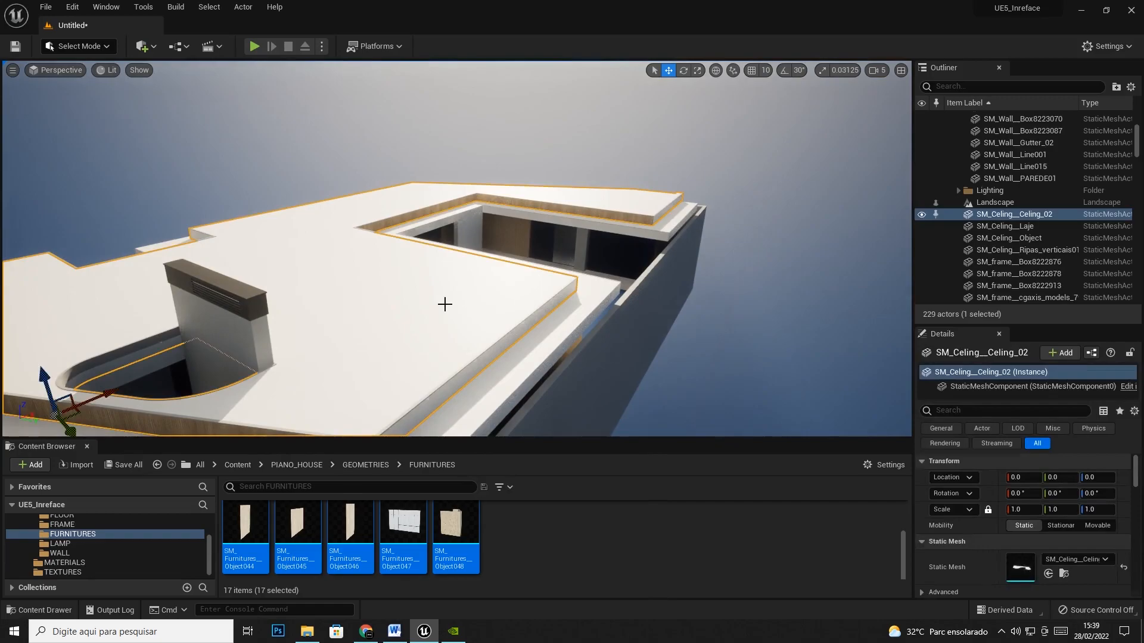
pyautogui.press('h')
pyautogui.hotkey('ctrl', 'z')
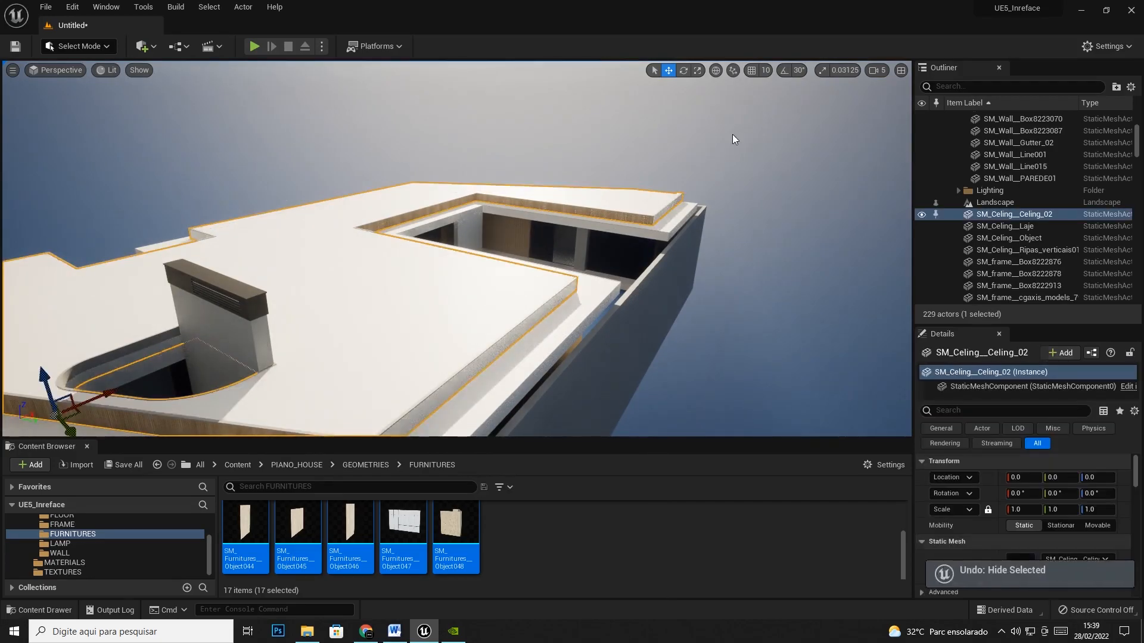
pyautogui.press('Escape')
# Hide the SM_Celing__Celing_02 and SM_Celing__Laje meshes to open the house from above
pyautogui.moveTo(788, 276); pyautogui.dragTo(534, 279, button='right')
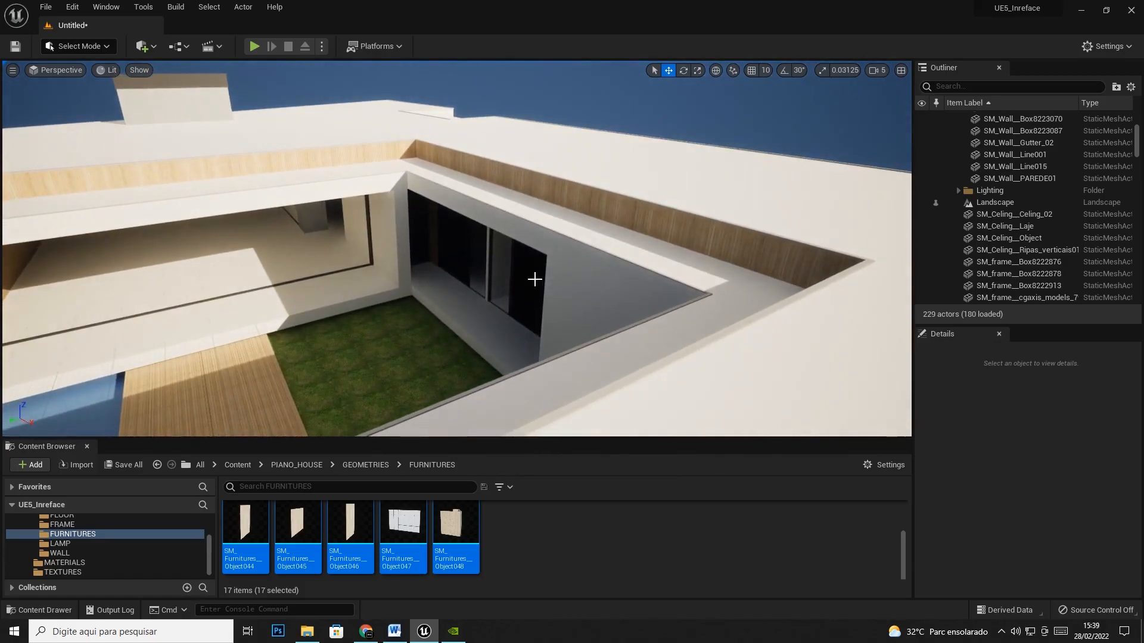
pyautogui.scroll(-1, 983, 273)
pyautogui.press('e')
pyautogui.moveTo(702, 207); pyautogui.dragTo(512, 188, button='right')
pyautogui.click(482, 195)
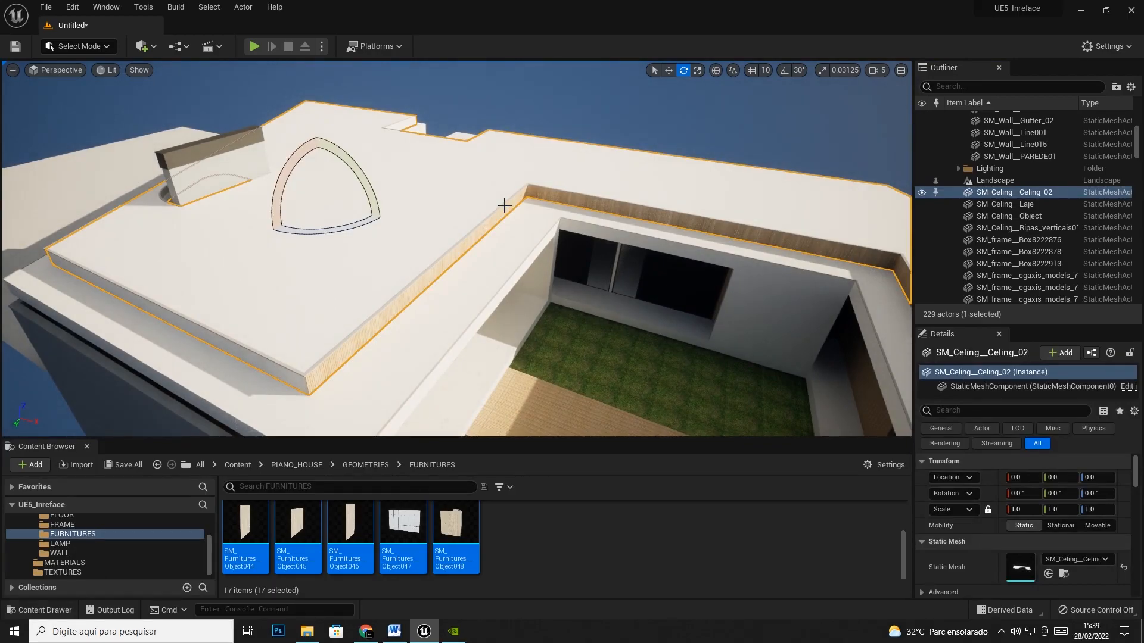
pyautogui.press('h')
pyautogui.click(390, 177)
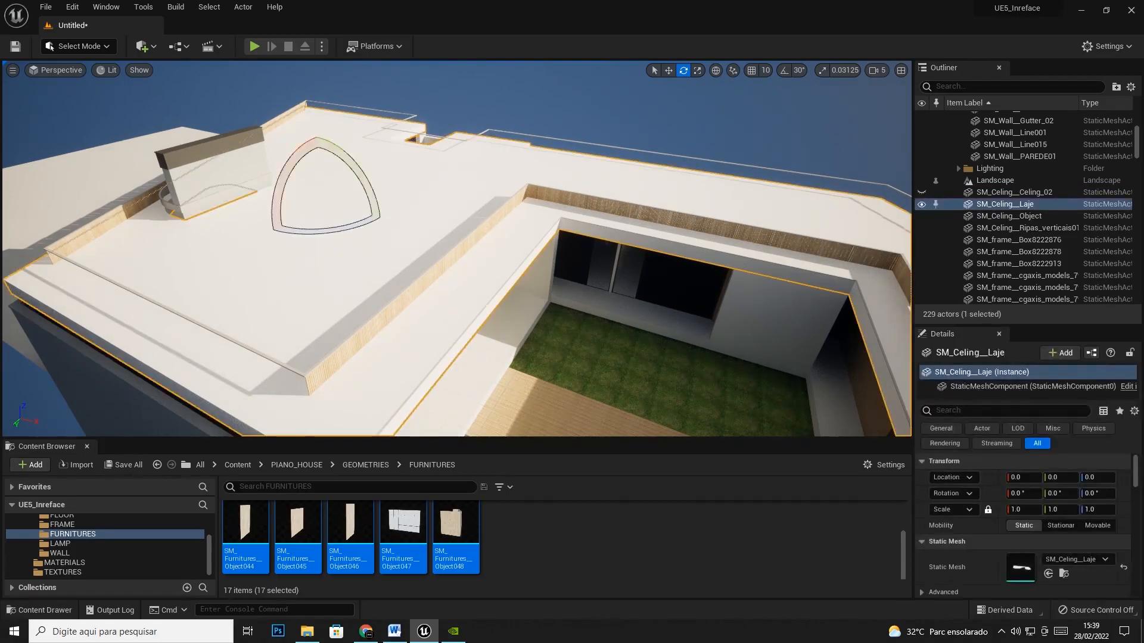
pyautogui.rightClick(391, 177)
pyautogui.moveTo(436, 356)
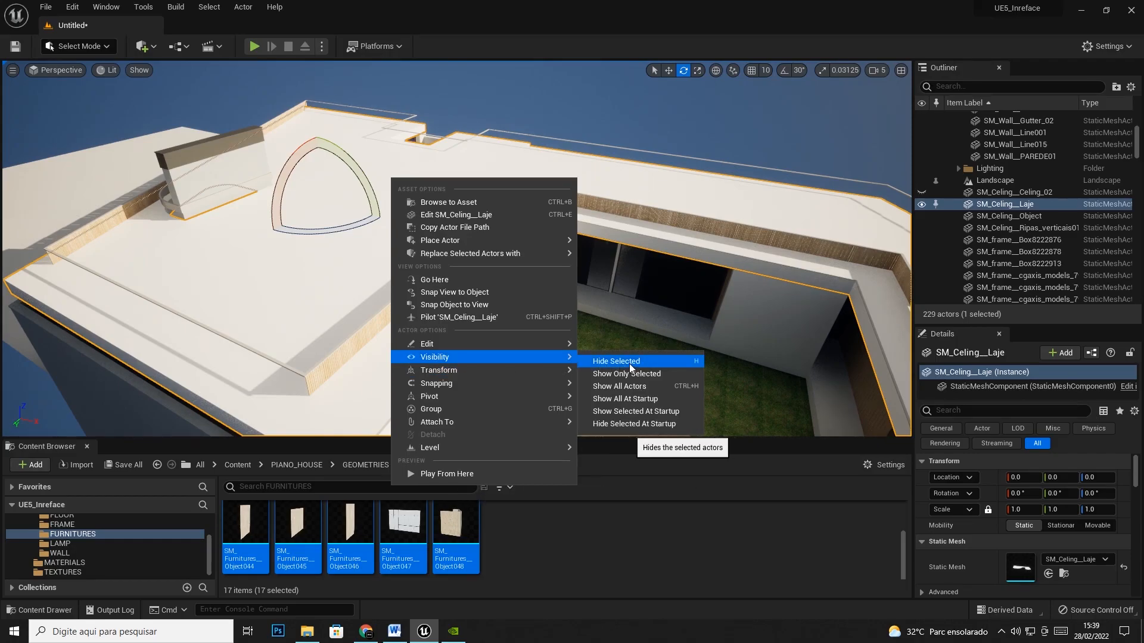
pyautogui.click(629, 364)
# Inspect the furniture inside the roofless house from above, selecting individual cabinets to check their placement
pyautogui.press('w')
pyautogui.moveTo(517, 264); pyautogui.dragTo(501, 202, button='right')
pyautogui.click(525, 202)
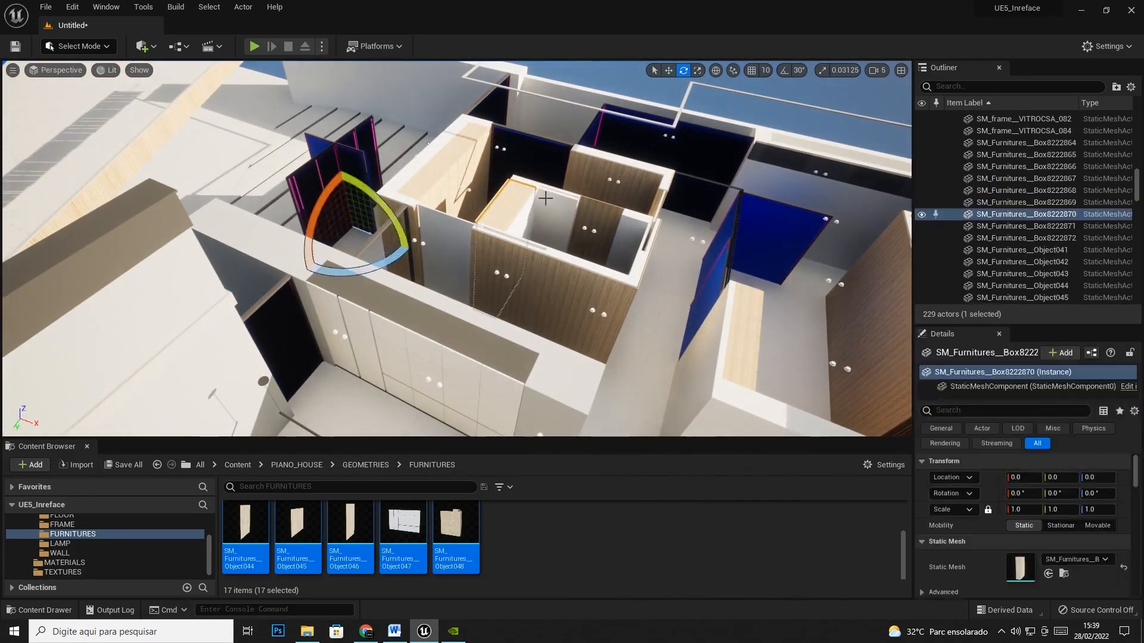
pyautogui.click(593, 212)
pyautogui.click(471, 298)
pyautogui.click(424, 387)
pyautogui.moveTo(424, 388); pyautogui.dragTo(590, 325, button='right')
pyautogui.press('w')
pyautogui.press('w')
pyautogui.press('s')
pyautogui.press('w')
pyautogui.press('s')
pyautogui.press('a')
pyautogui.press('s')
pyautogui.press('w')
pyautogui.press('s')
pyautogui.press('w')
pyautogui.press('w')
pyautogui.press('s')
pyautogui.press('w')
pyautogui.press('s')
pyautogui.press('a')
# Review the meshes in the DECO, FLOOR and FURNITURES folders against the house interior
pyautogui.scroll(1, 62, 545)
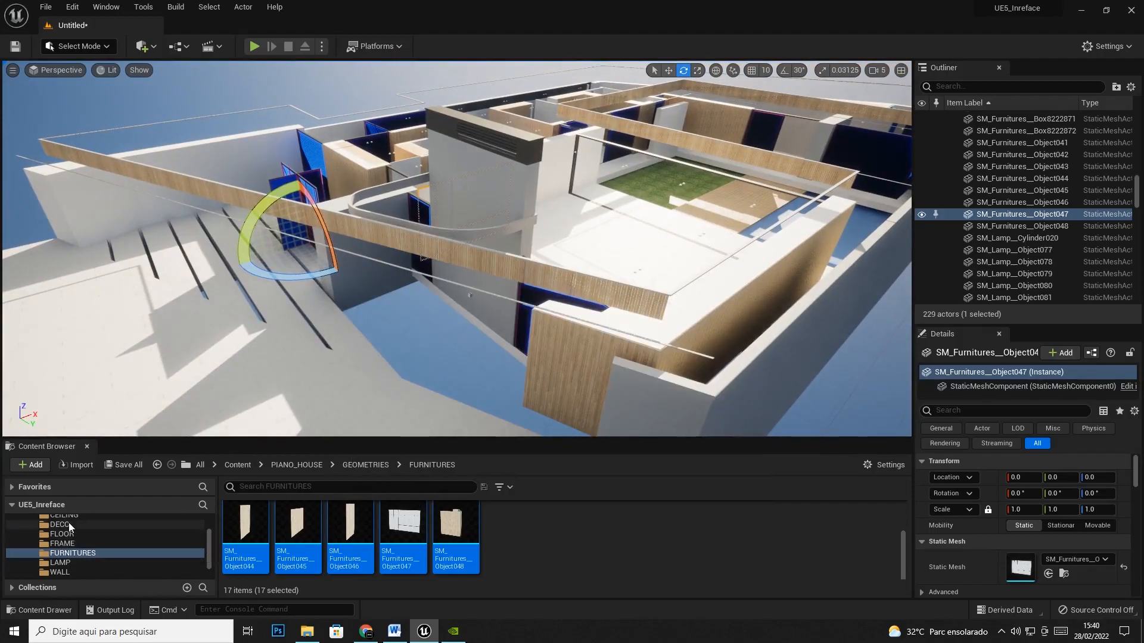
pyautogui.click(65, 524)
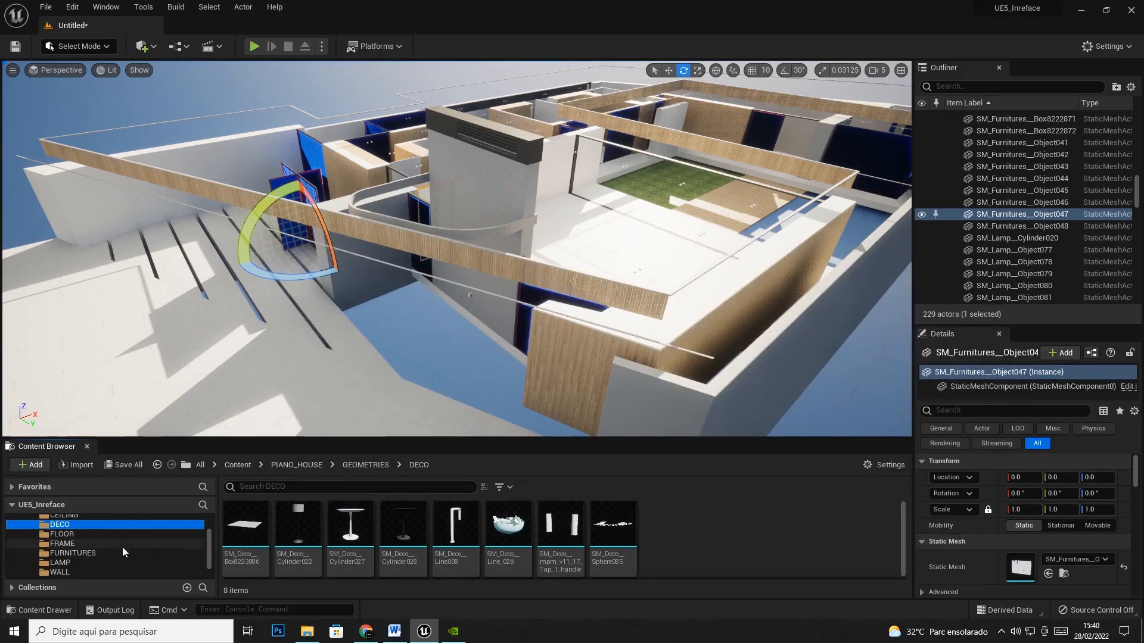
pyautogui.scroll(1, 123, 546)
pyautogui.scroll(-2, 123, 546)
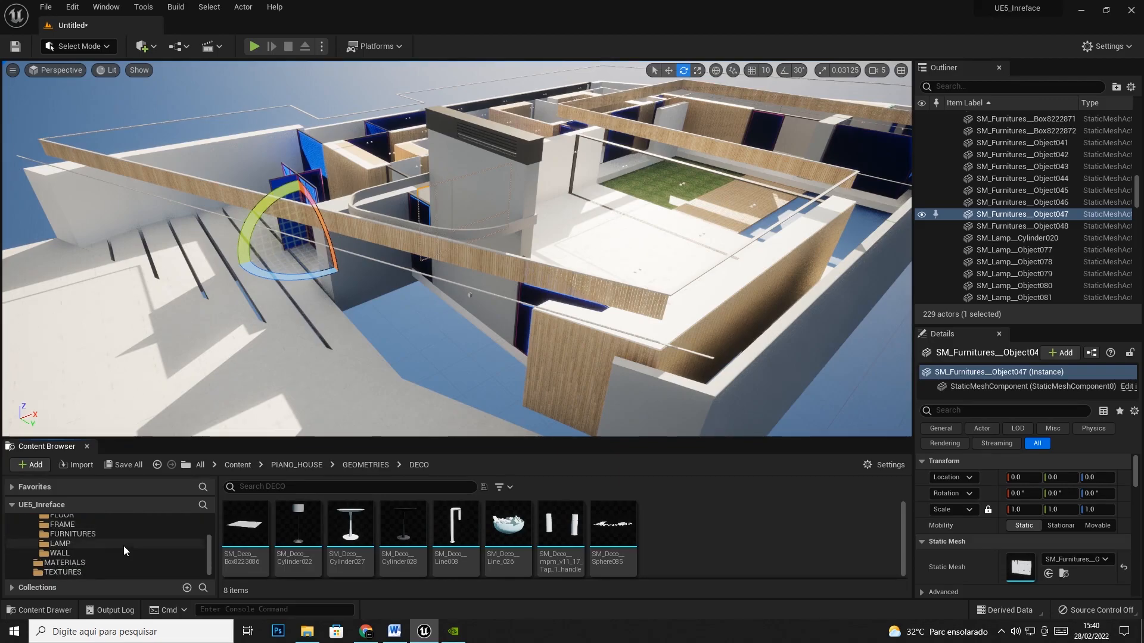
pyautogui.scroll(2, 123, 546)
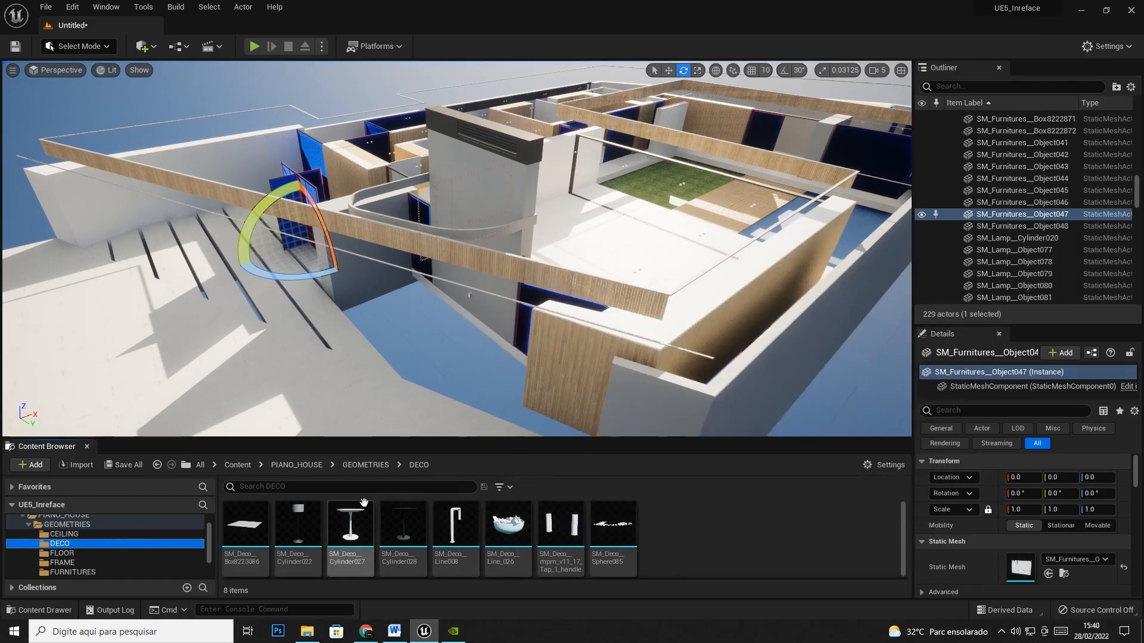
pyautogui.moveTo(574, 213); pyautogui.dragTo(574, 212, button='right')
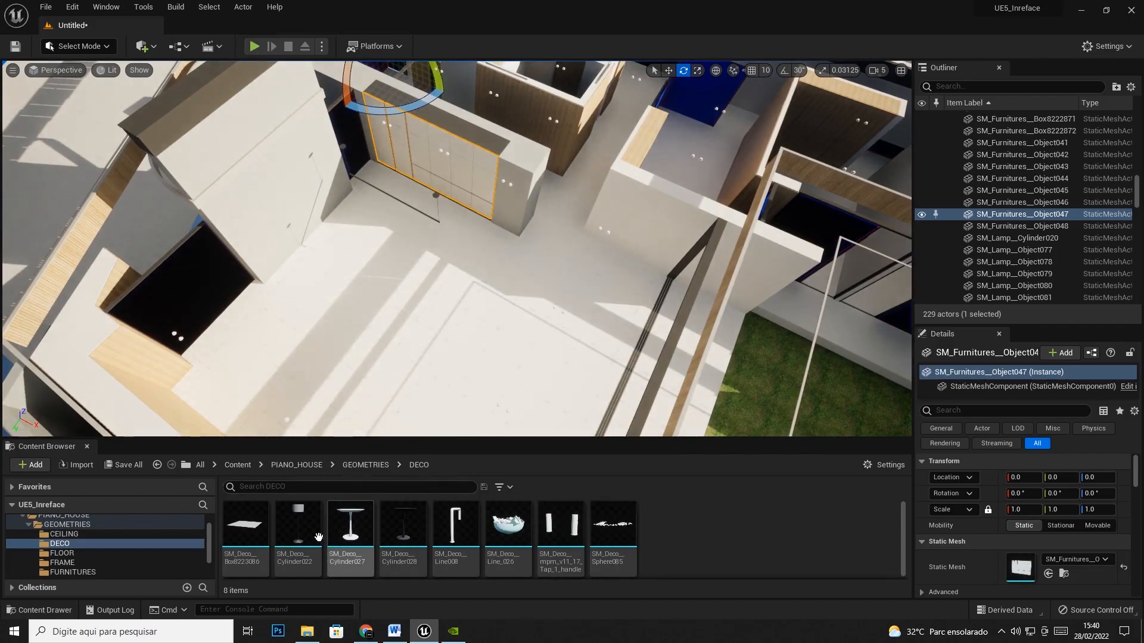
pyautogui.click(70, 552)
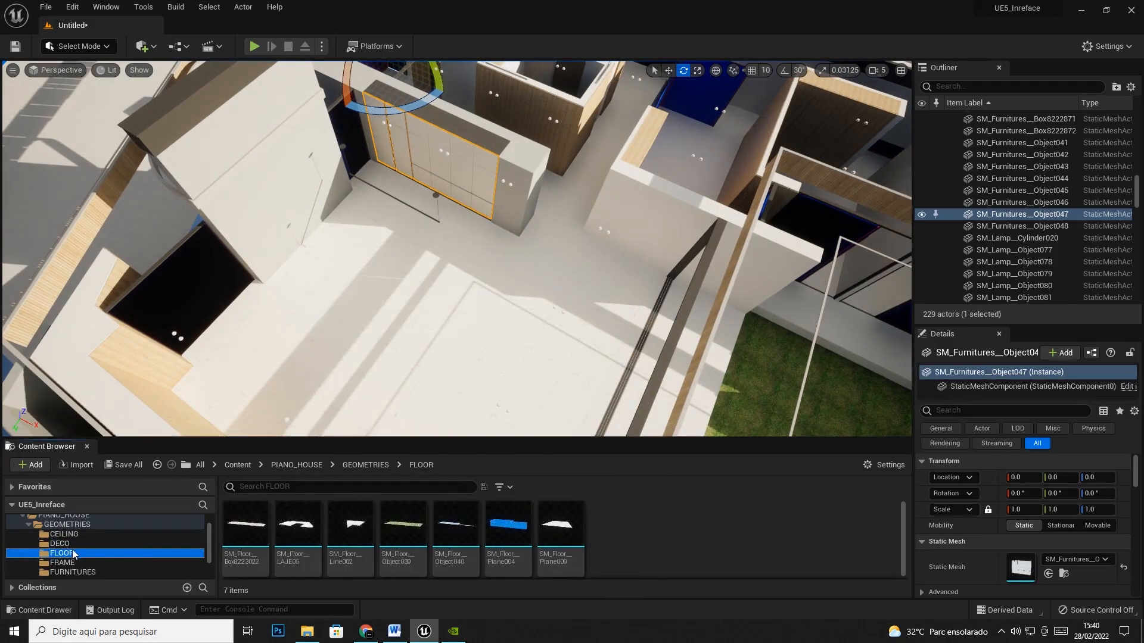
pyautogui.click(89, 572)
pyautogui.scroll(-1, 118, 560)
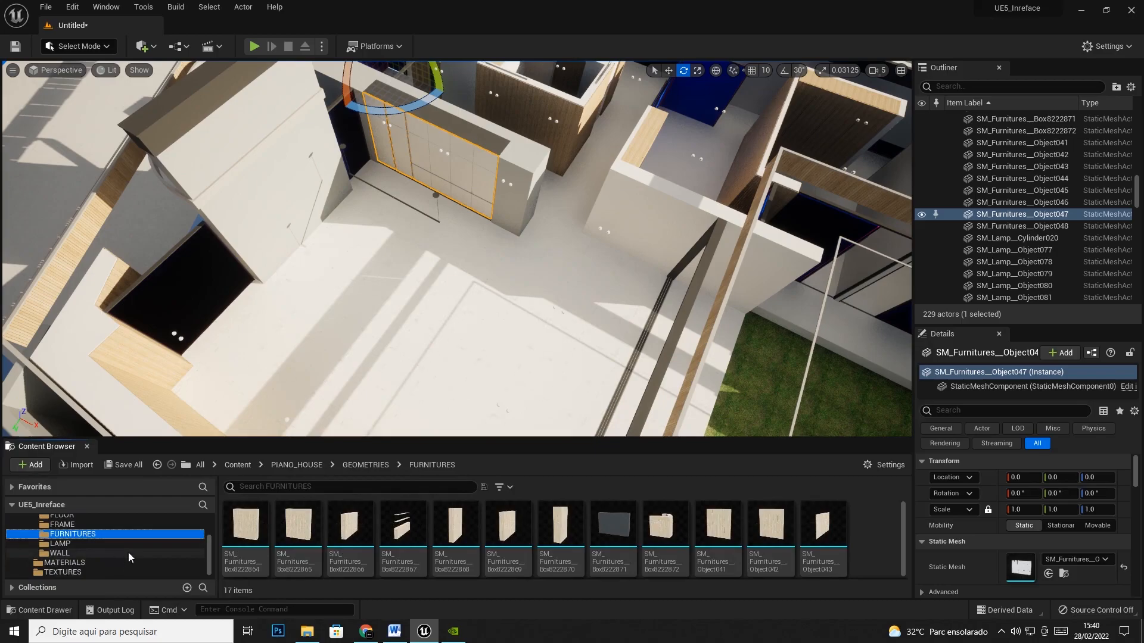
pyautogui.scroll(-1, 536, 530)
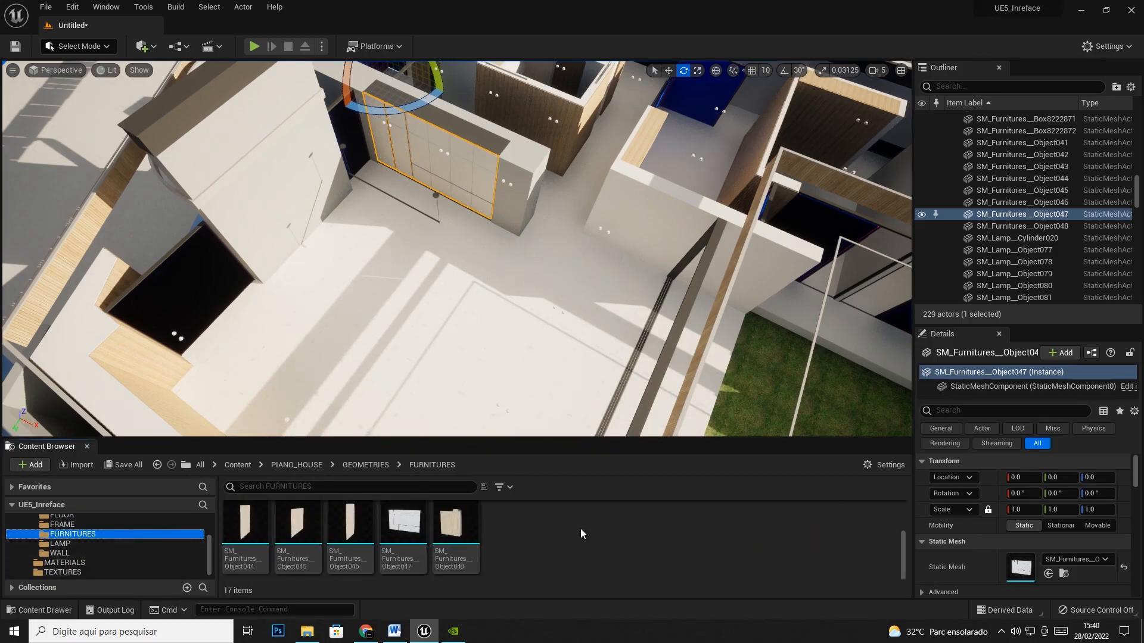
# Start an import into the FURNITURES folder to review the source FBX subfolders, and cancel it
pyautogui.rightClick(581, 530)
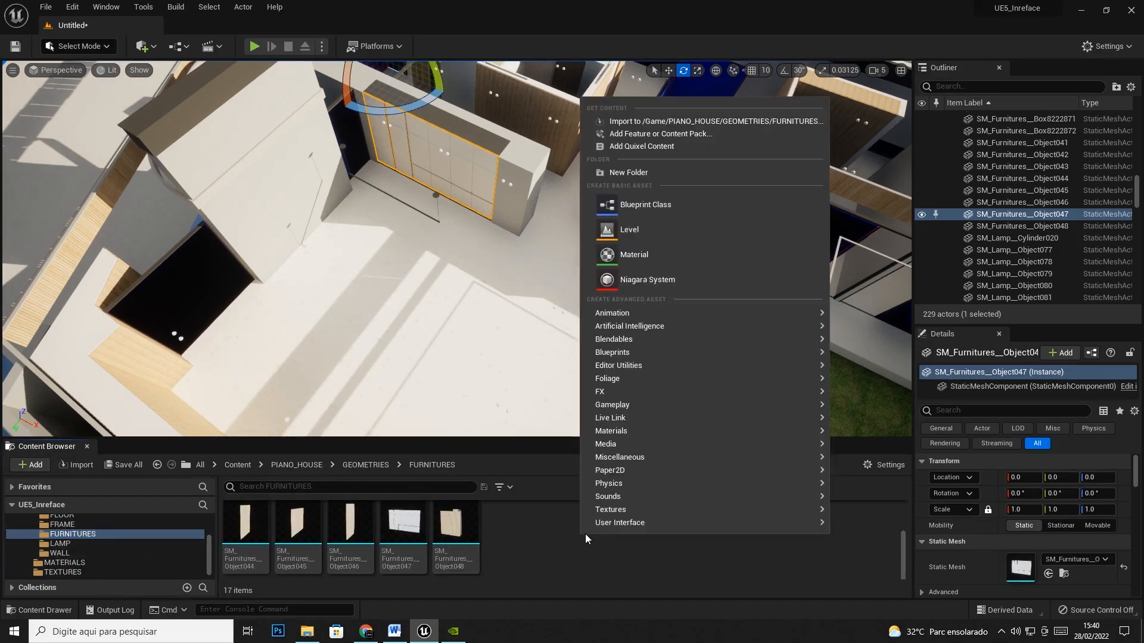
pyautogui.click(685, 121)
pyautogui.click(404, 30)
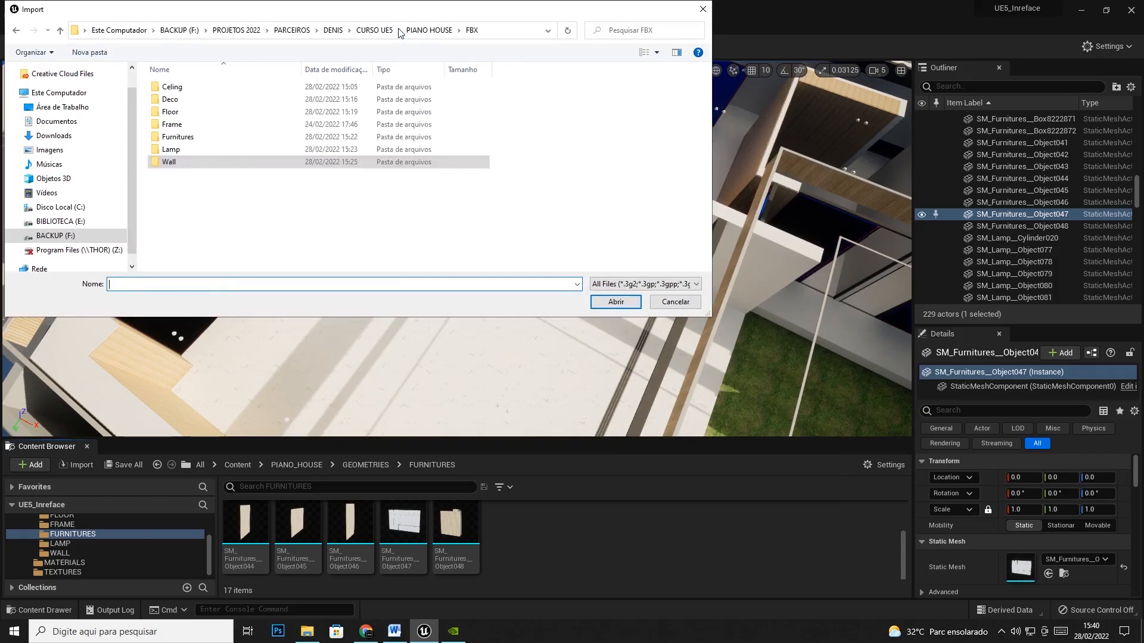
pyautogui.click(203, 88)
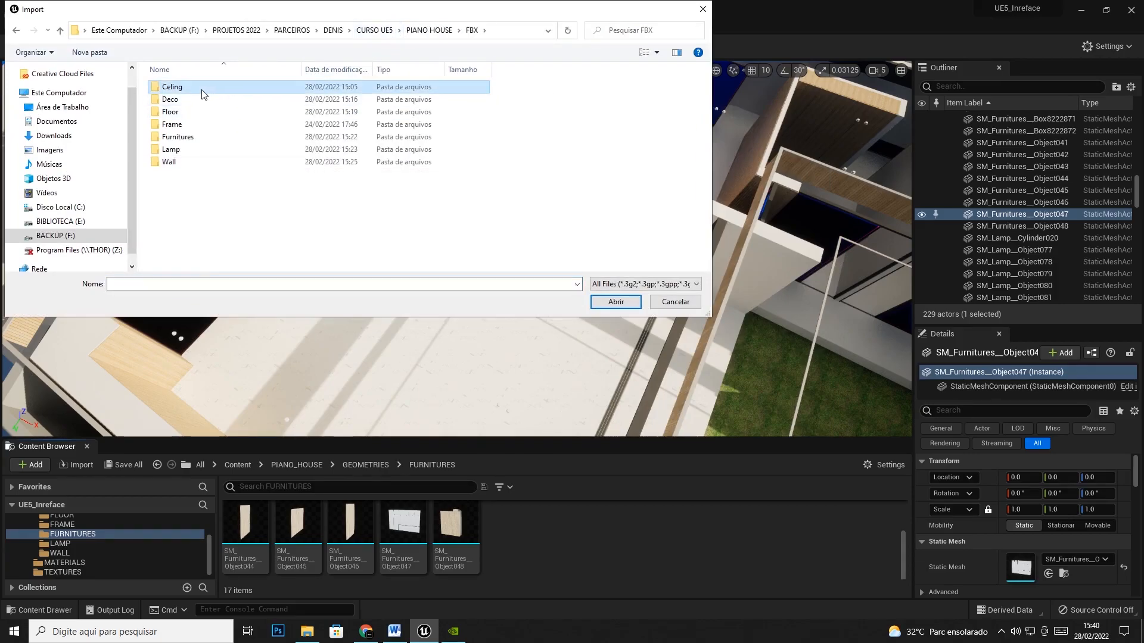
pyautogui.click(171, 150)
pyautogui.click(172, 163)
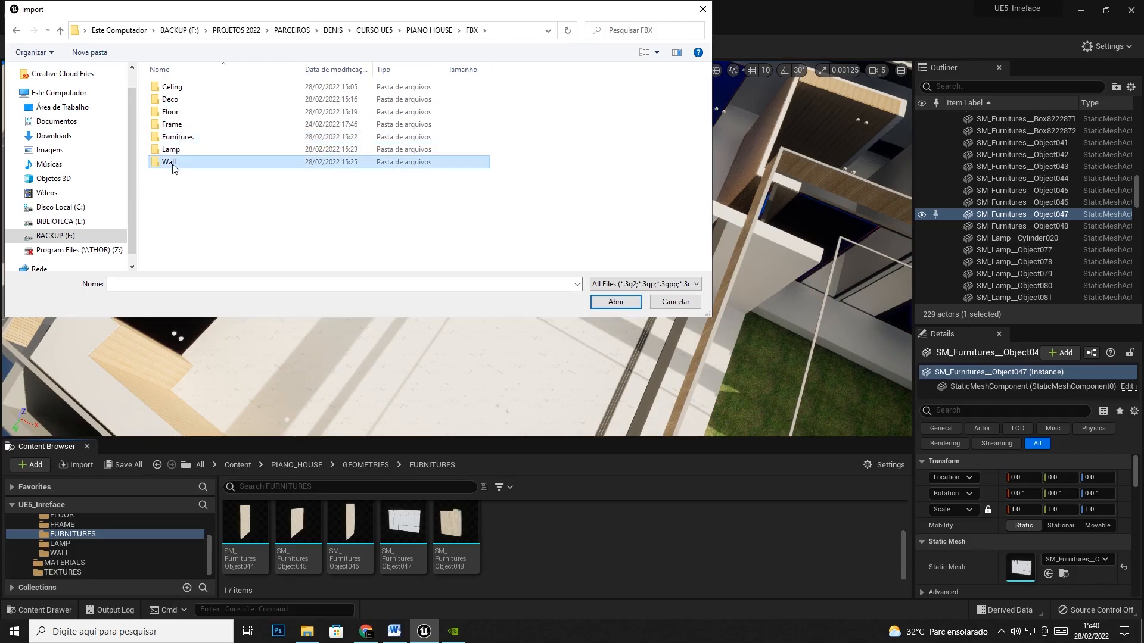
pyautogui.click(670, 304)
# Examine the open interior and show all hidden actors, undoing and redoing the change to compare the house with and without its roof
pyautogui.moveTo(562, 374)
pyautogui.mouseDown(button='right')
pyautogui.moveTo(562, 334)
pyautogui.moveTo(556, 351)
pyautogui.moveTo(626, 304)
pyautogui.moveTo(562, 369)
pyautogui.mouseUp(button='right')
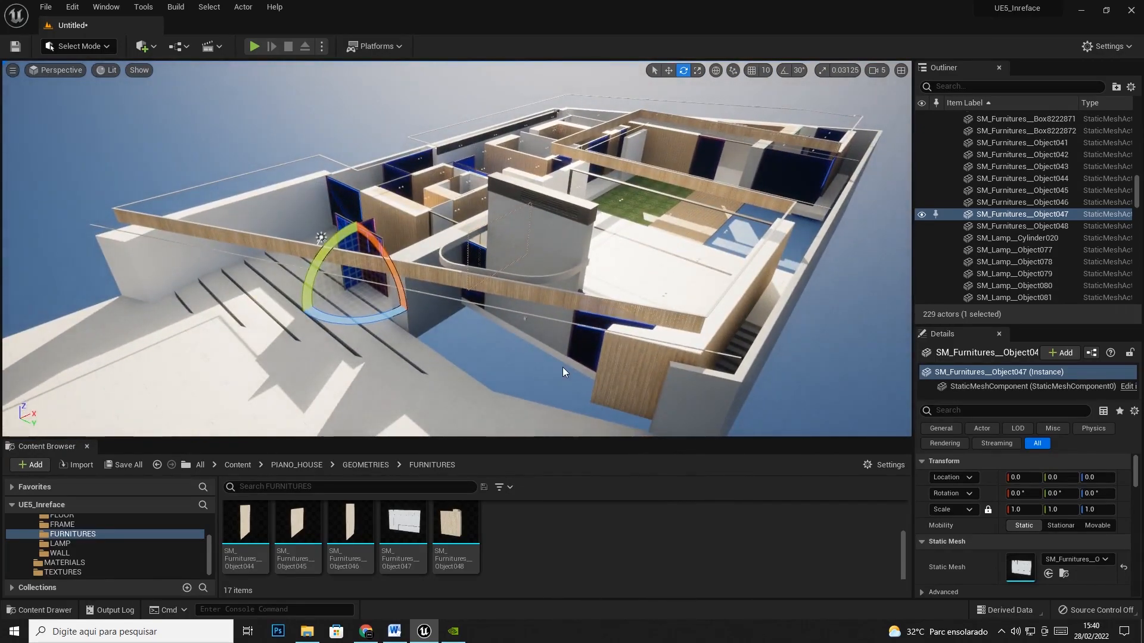
pyautogui.moveTo(593, 319); pyautogui.dragTo(308, 303, button='right')
pyautogui.moveTo(387, 319); pyautogui.dragTo(524, 392, button='right')
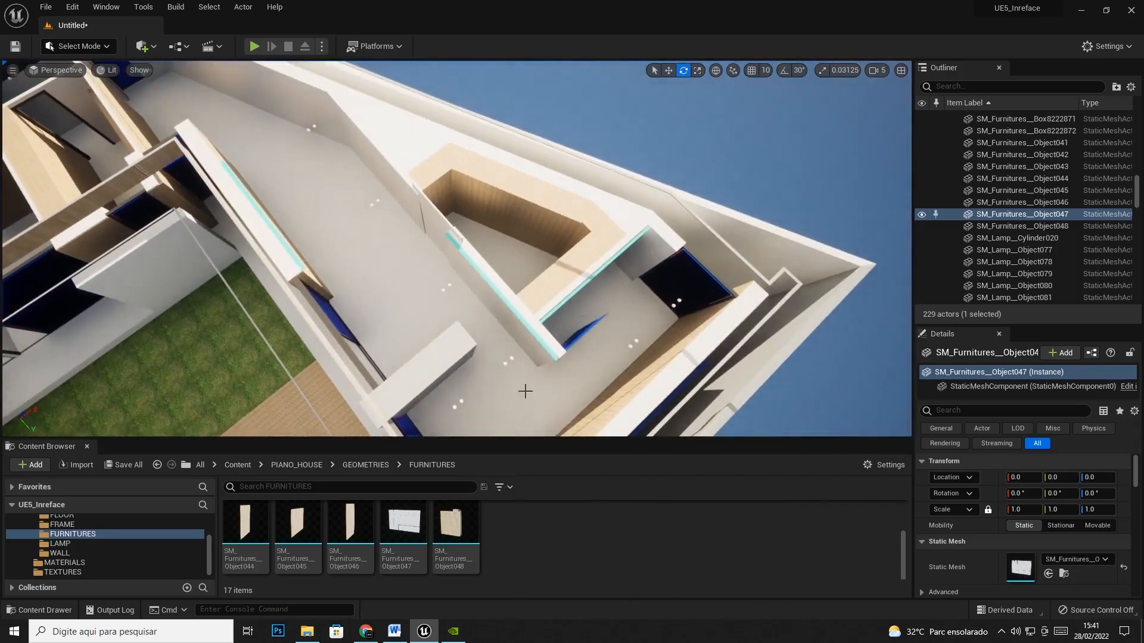
pyautogui.moveTo(453, 421); pyautogui.dragTo(456, 220, button='right')
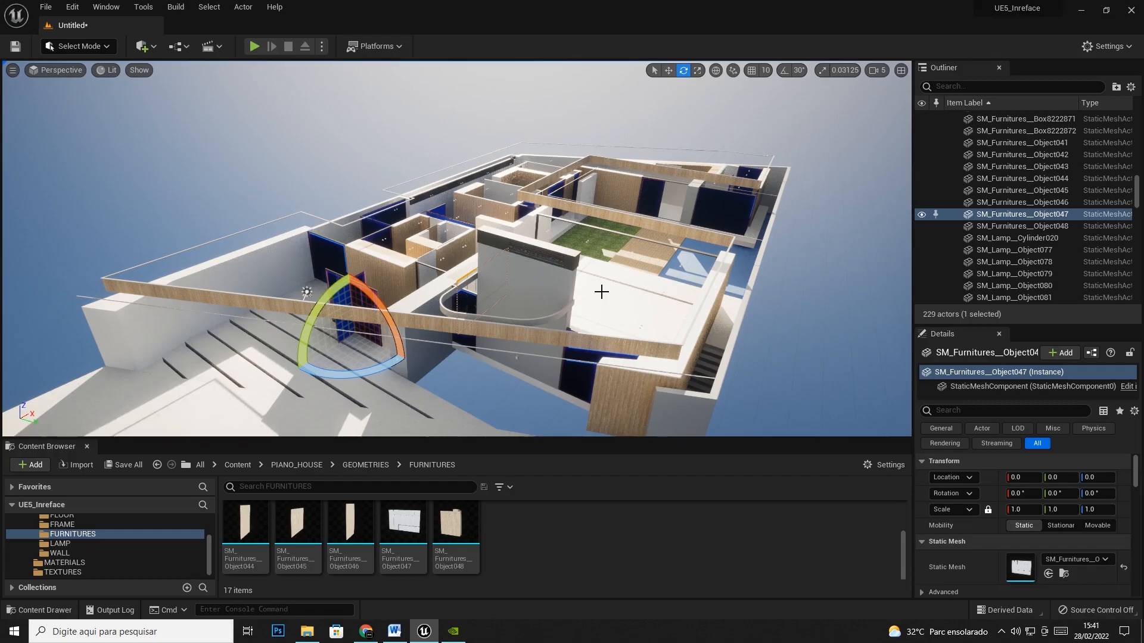
pyautogui.rightClick(549, 266)
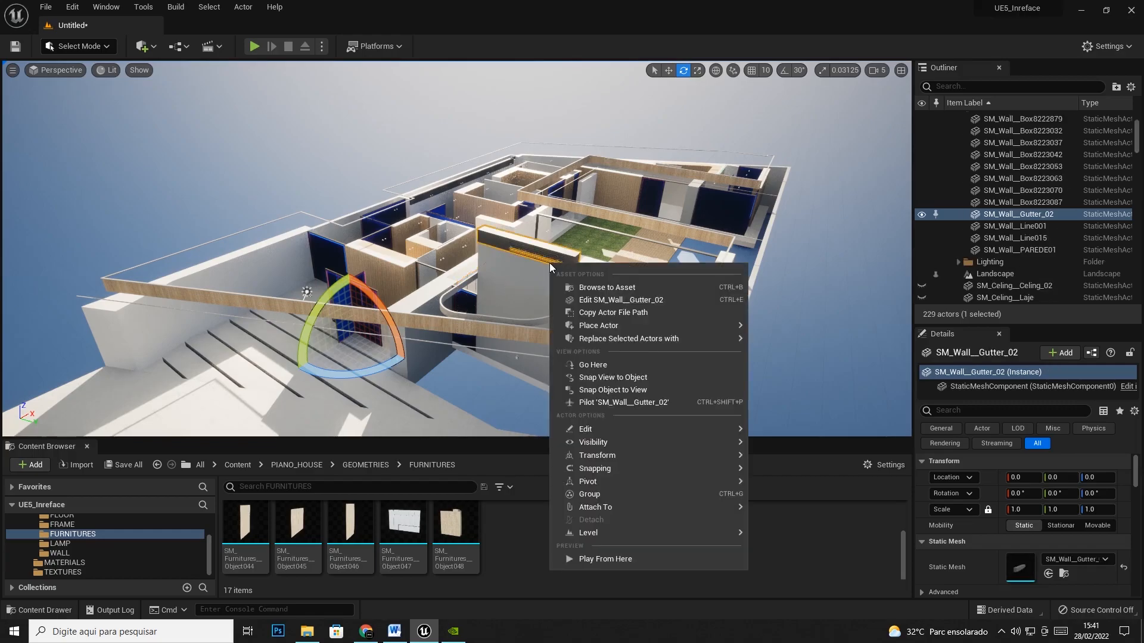
pyautogui.moveTo(606, 444)
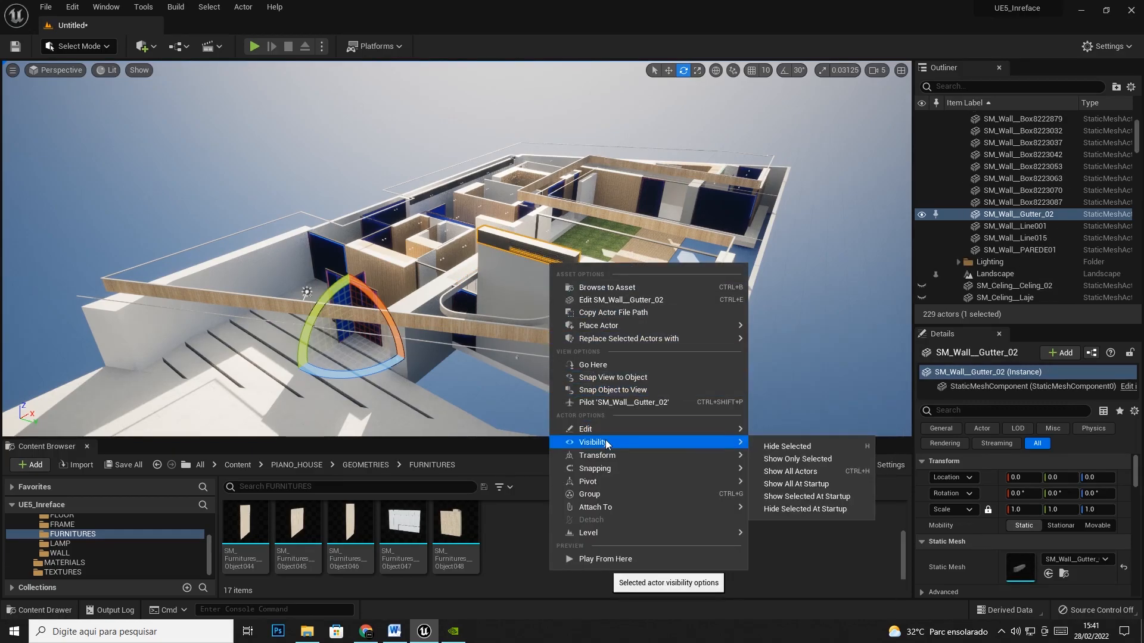
pyautogui.click(804, 472)
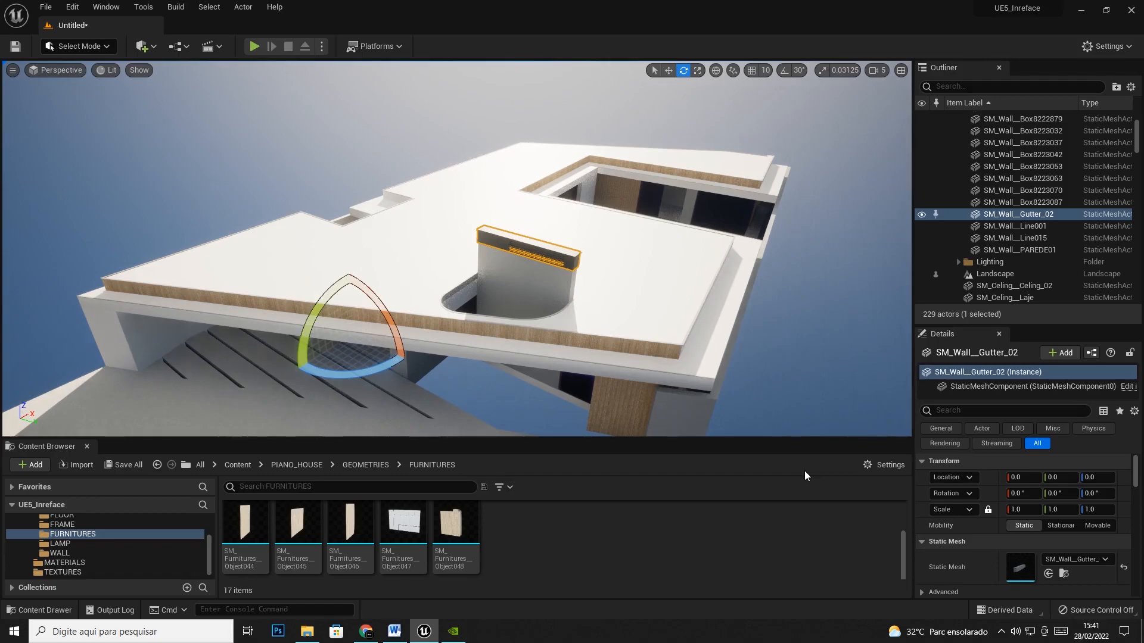
pyautogui.hotkey('ctrl', 'z')
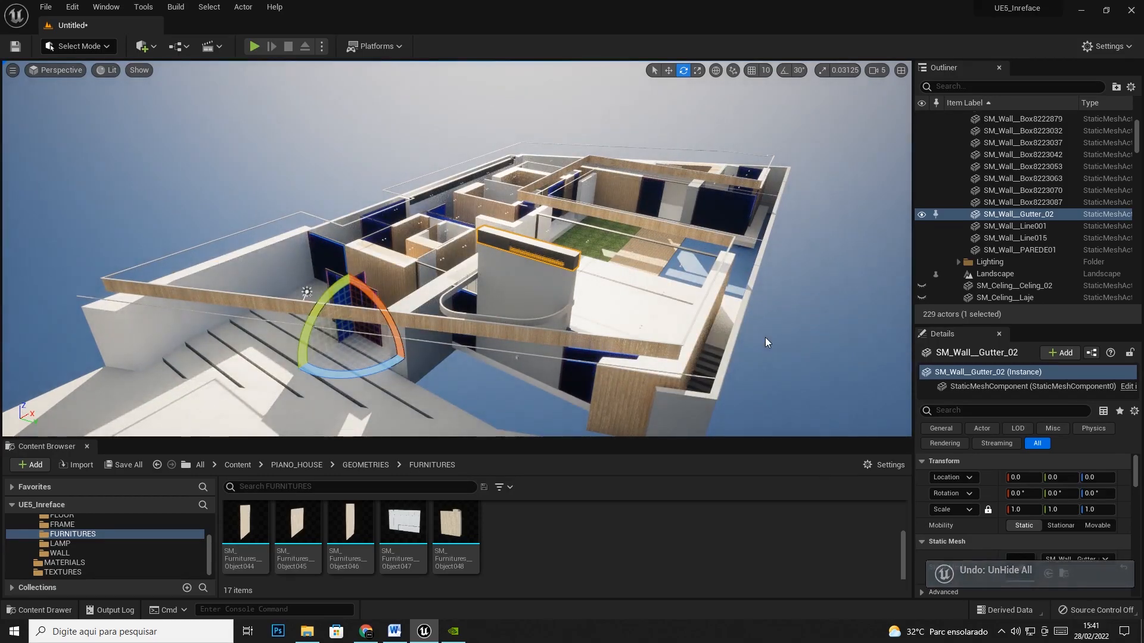
pyautogui.hotkey('ctrl', 'y')
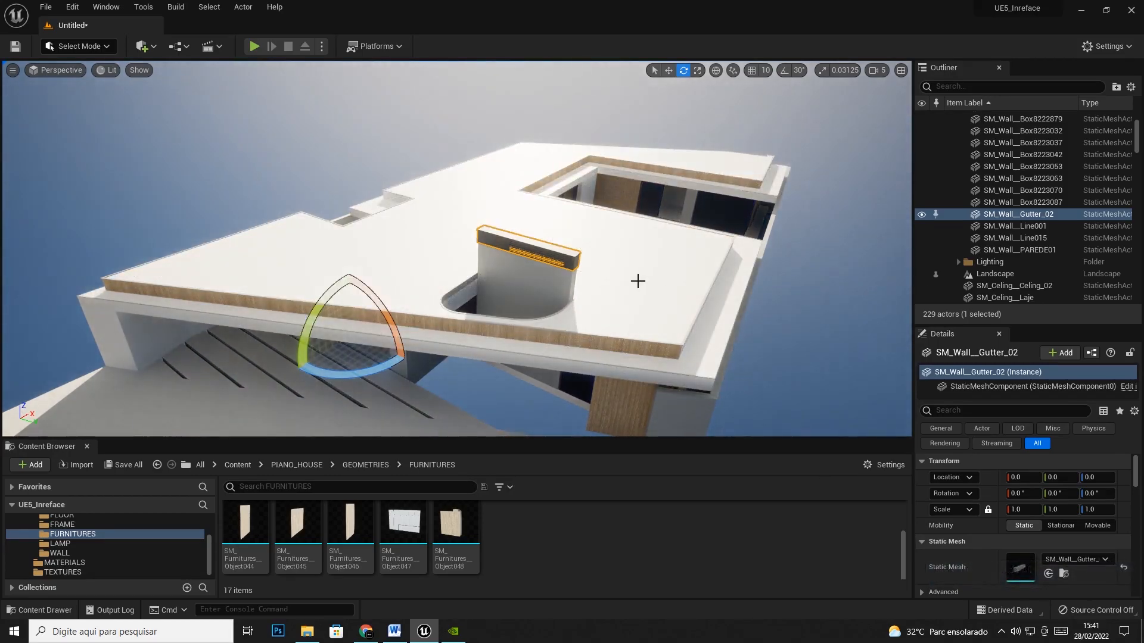
# Hide the SM_Celing__Celing_02 and SM_Celing__Laje meshes again
pyautogui.click(637, 281)
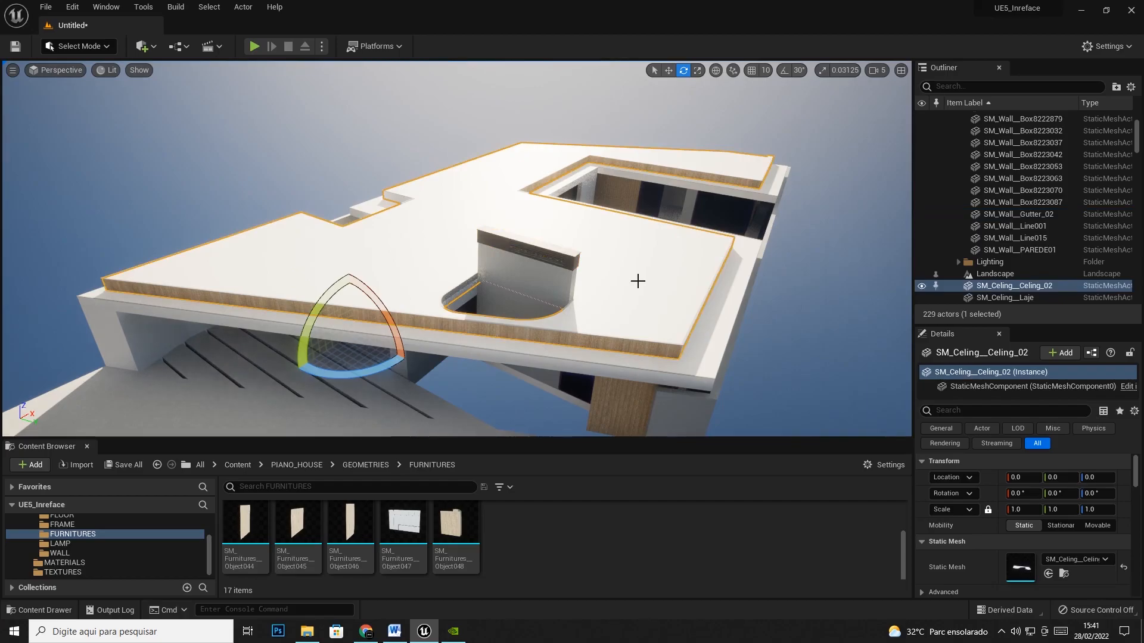
pyautogui.press('h')
pyautogui.click(637, 280)
pyautogui.press('h')
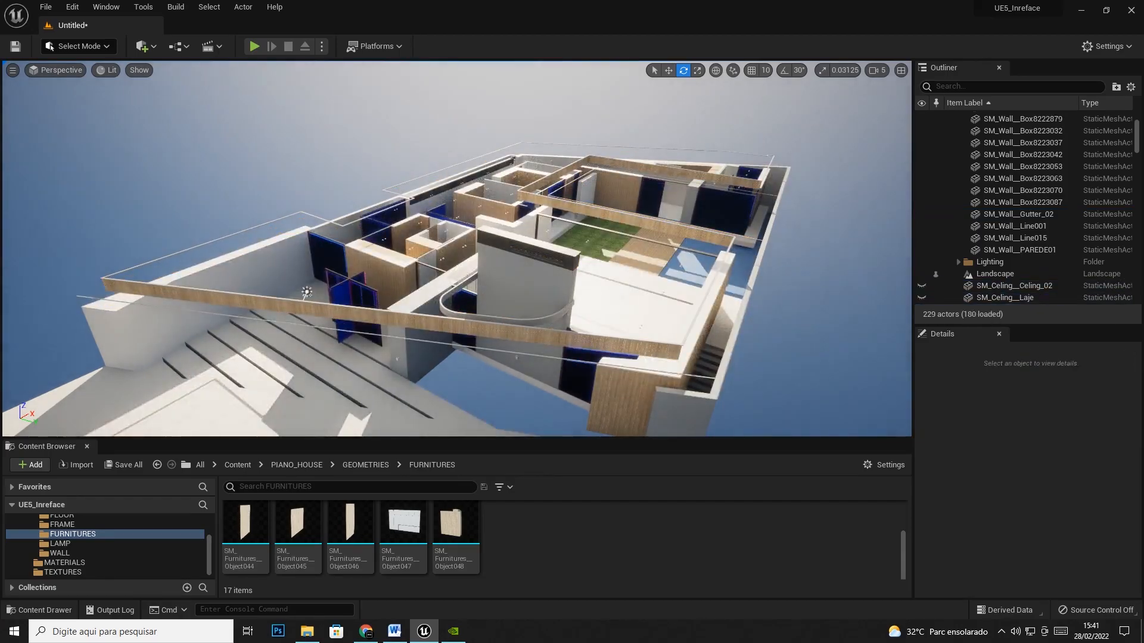
# Hide the wall meshes SM_Wall__Box8222879, SM_Wall__Box8223070 and SM_Wall__PAREDE01
pyautogui.click(510, 282)
pyautogui.press('h')
pyautogui.click(440, 287)
pyautogui.press('h')
pyautogui.click(399, 263)
pyautogui.press('h')
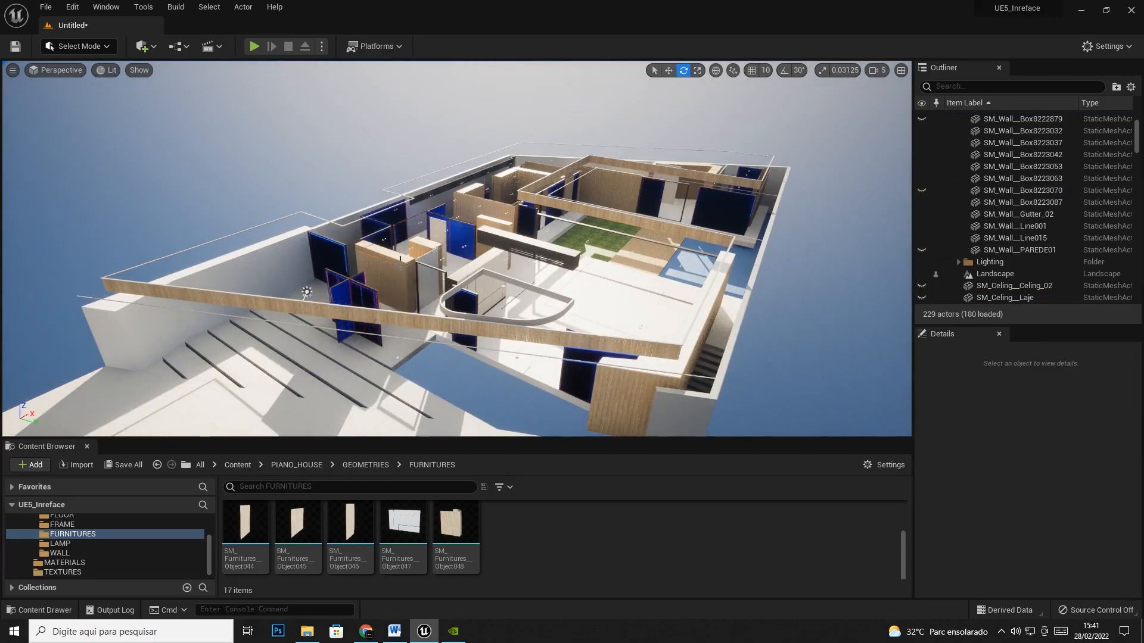
# Hide the furniture meshes SM_Furnitures__Object046, SM_Furnitures__Box8222870 and SM_Furnitures__Box8222866, and show all hidden actors again
pyautogui.click(411, 246)
pyautogui.press('h')
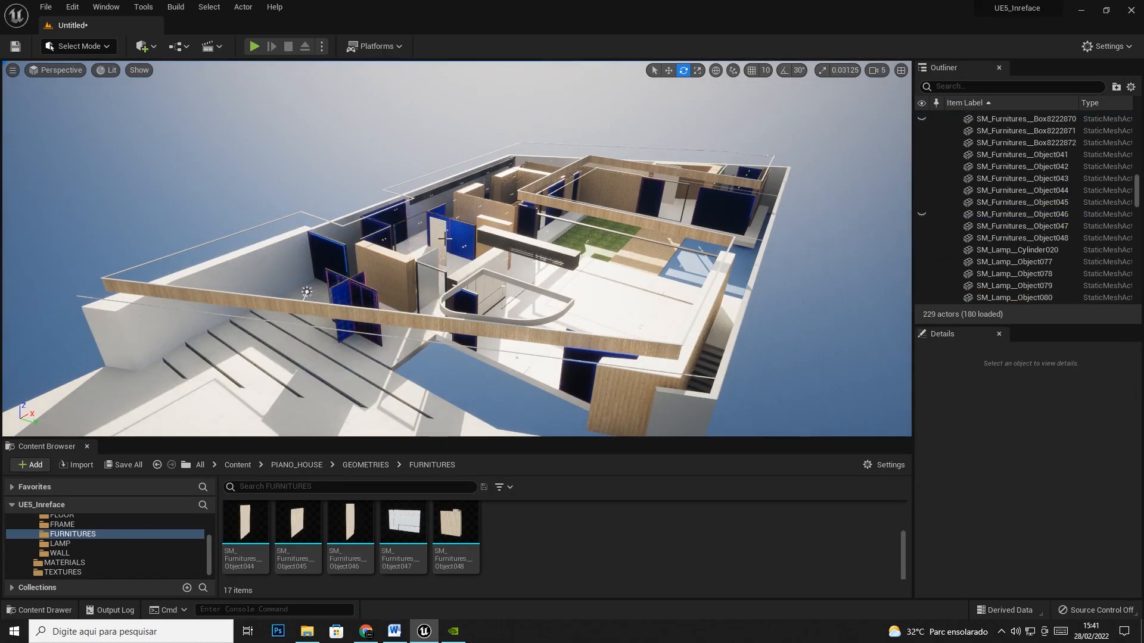
pyautogui.click(504, 206)
pyautogui.press('h')
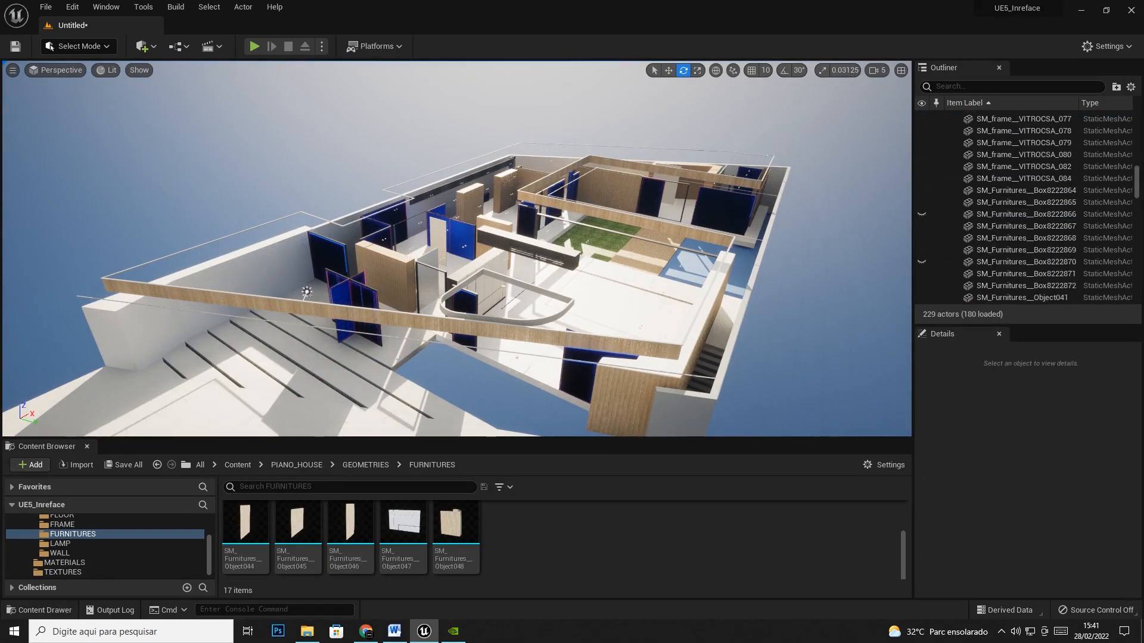
pyautogui.hotkey('ctrl', 'h')
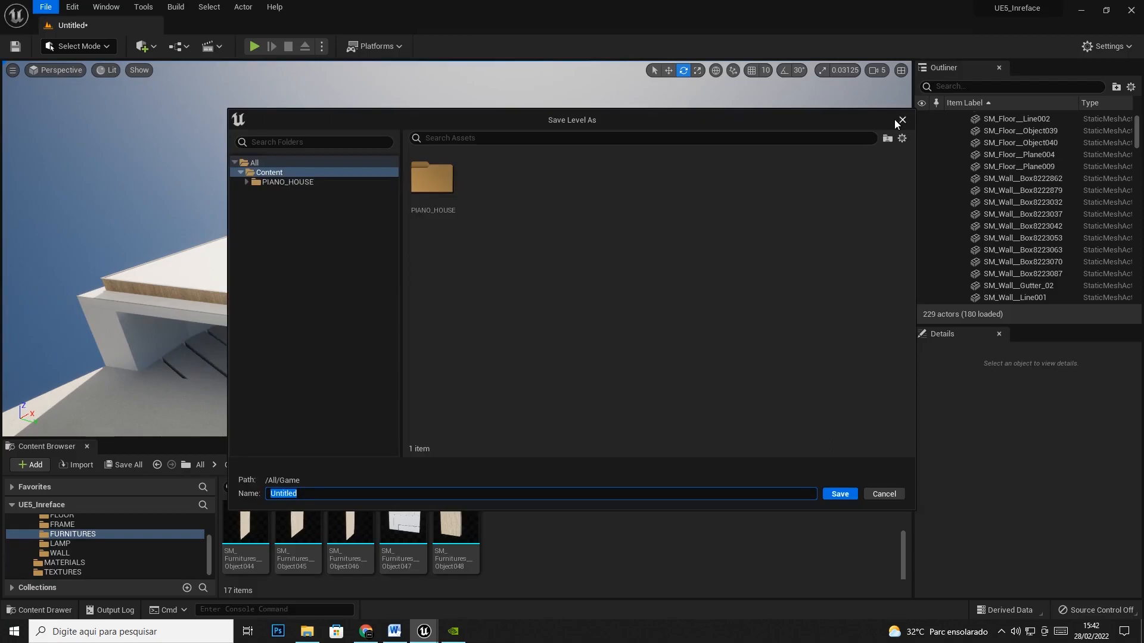
pyautogui.click(899, 121)
pyautogui.click(45, 7)
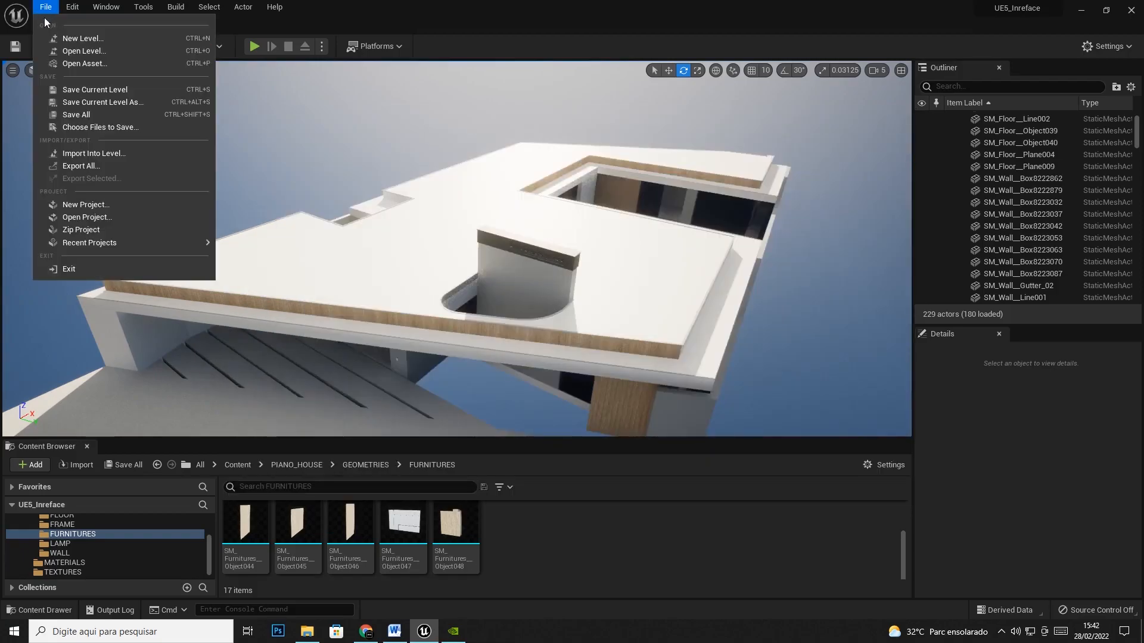
pyautogui.click(72, 115)
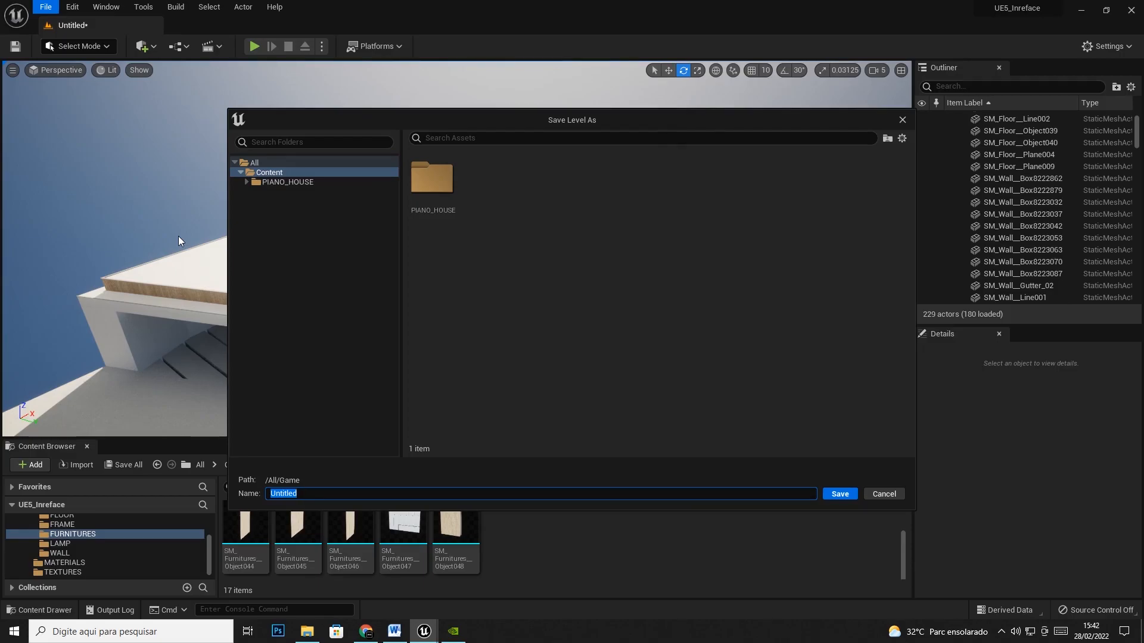
pyautogui.click(903, 120)
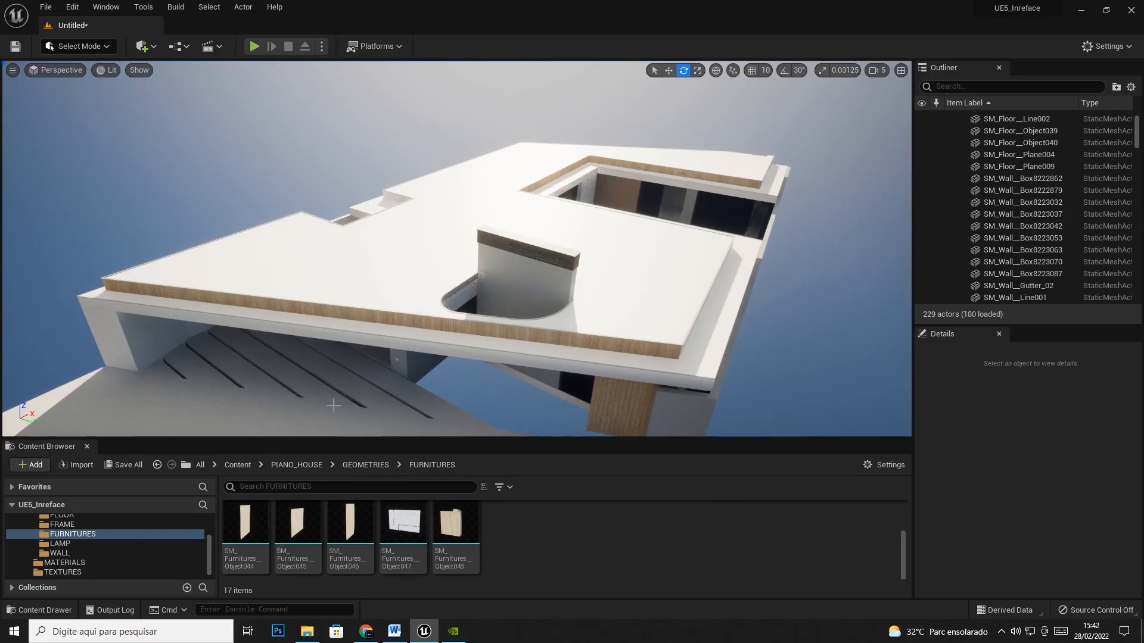
# Examine the assembled house from inside the living area and from the paved entrance side
pyautogui.press('w')
pyautogui.moveTo(398, 359); pyautogui.dragTo(417, 301, button='right')
pyautogui.moveTo(554, 275); pyautogui.dragTo(565, 286, button='right')
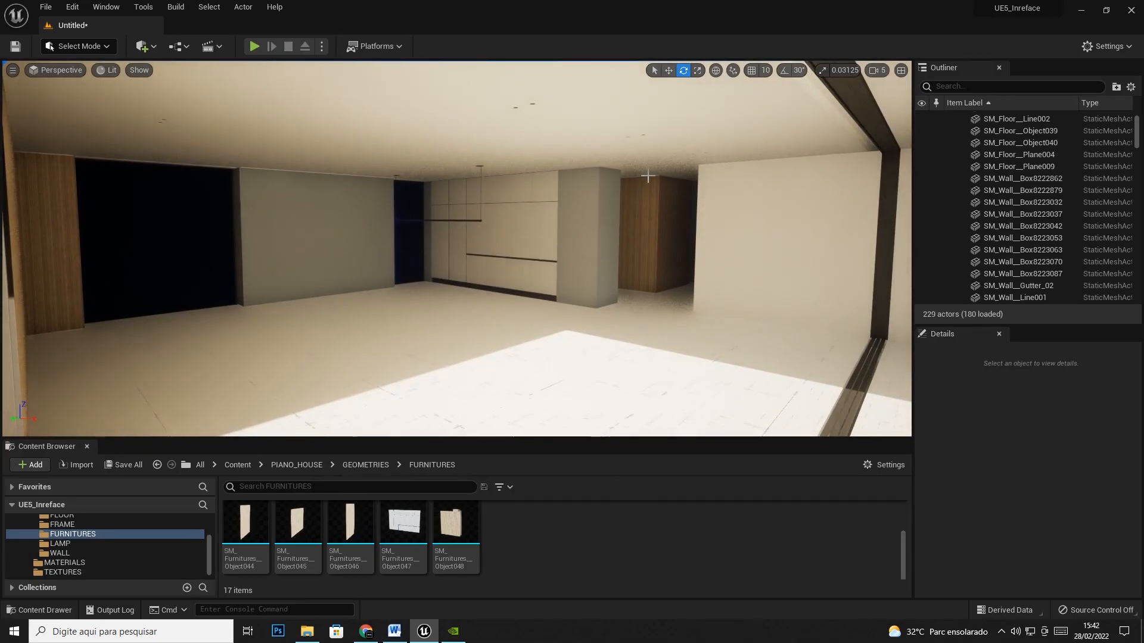
pyautogui.moveTo(391, 297); pyautogui.dragTo(582, 251, button='right')
pyautogui.moveTo(467, 156); pyautogui.dragTo(574, 233, button='right')
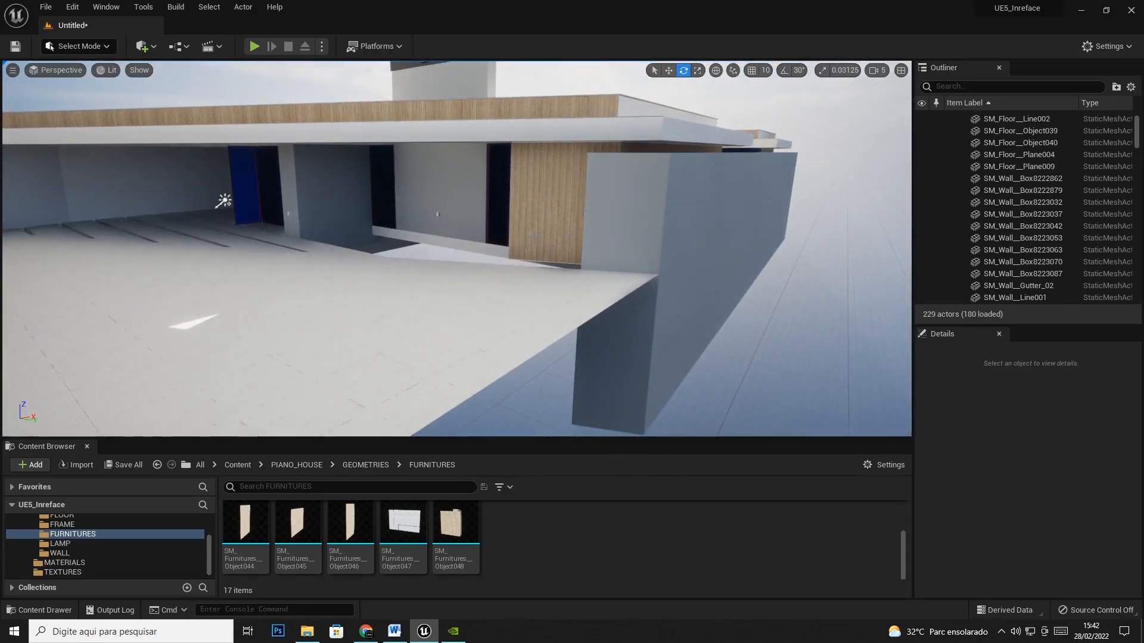
# Start saving everything and create a folder named LEVEL inside PIANO_HOUSE for the level file
pyautogui.click(46, 6)
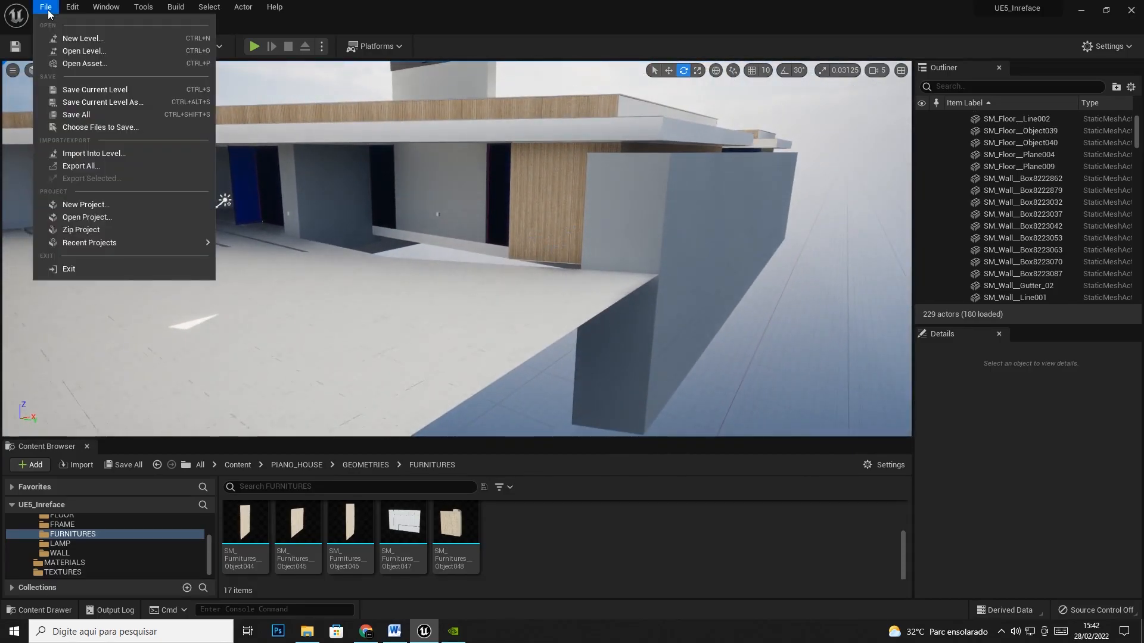
pyautogui.click(79, 115)
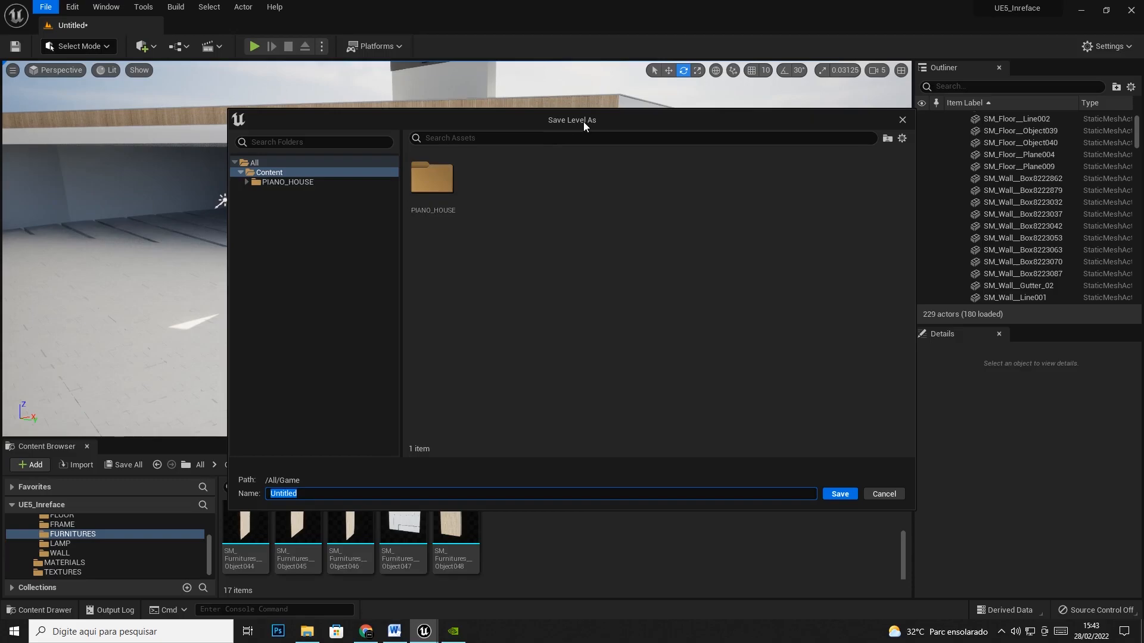
pyautogui.doubleClick(453, 184)
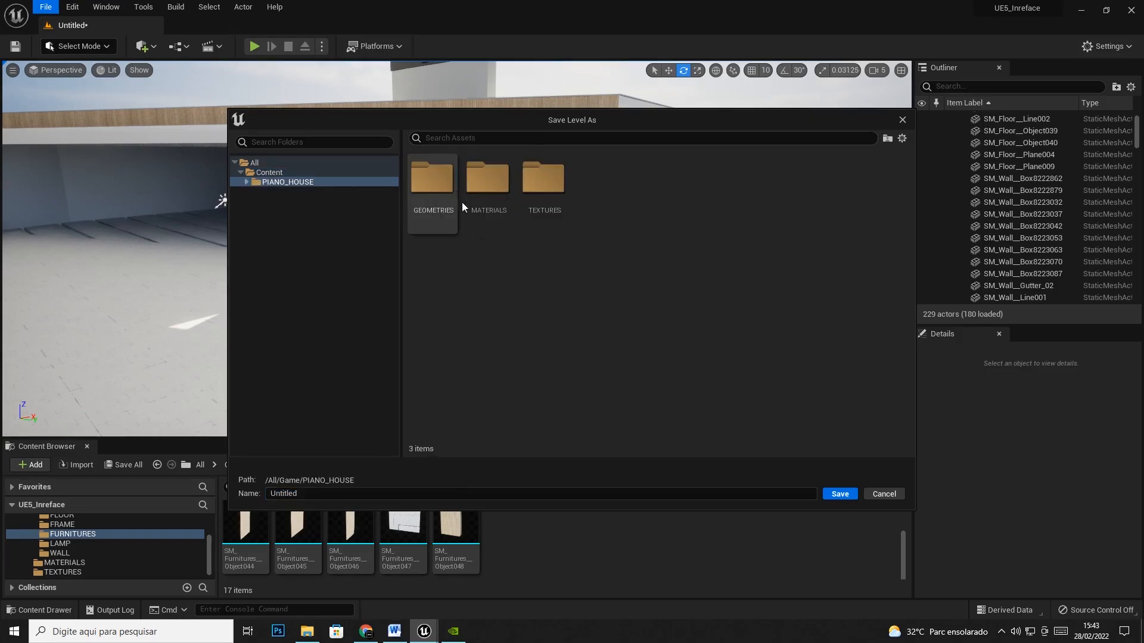
pyautogui.rightClick(509, 242)
pyautogui.rightClick(484, 233)
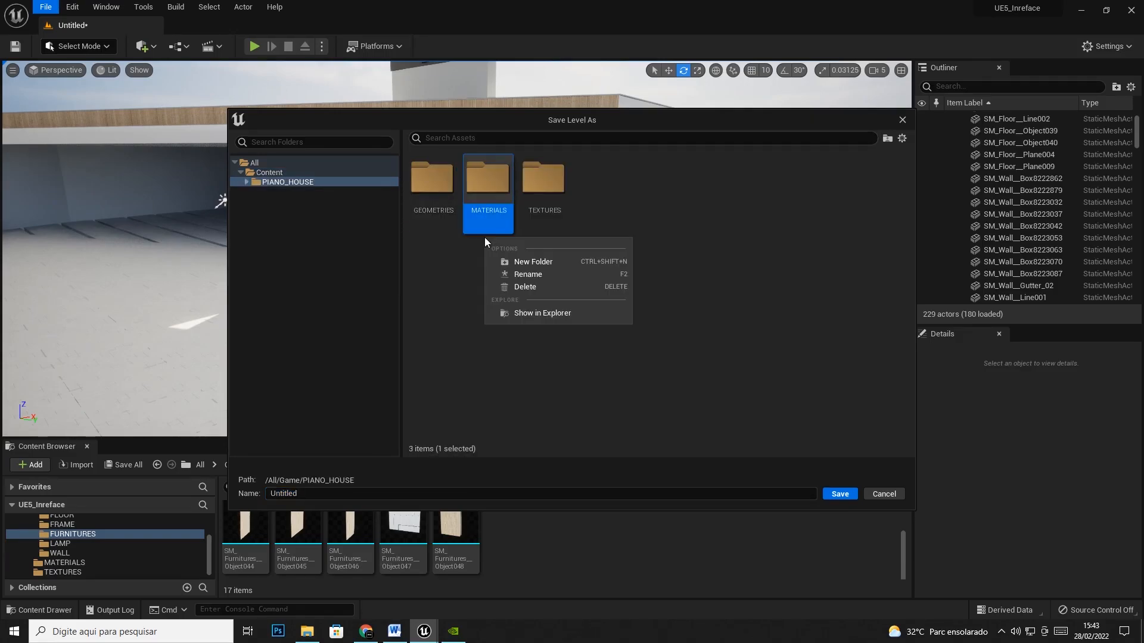
pyautogui.rightClick(708, 254)
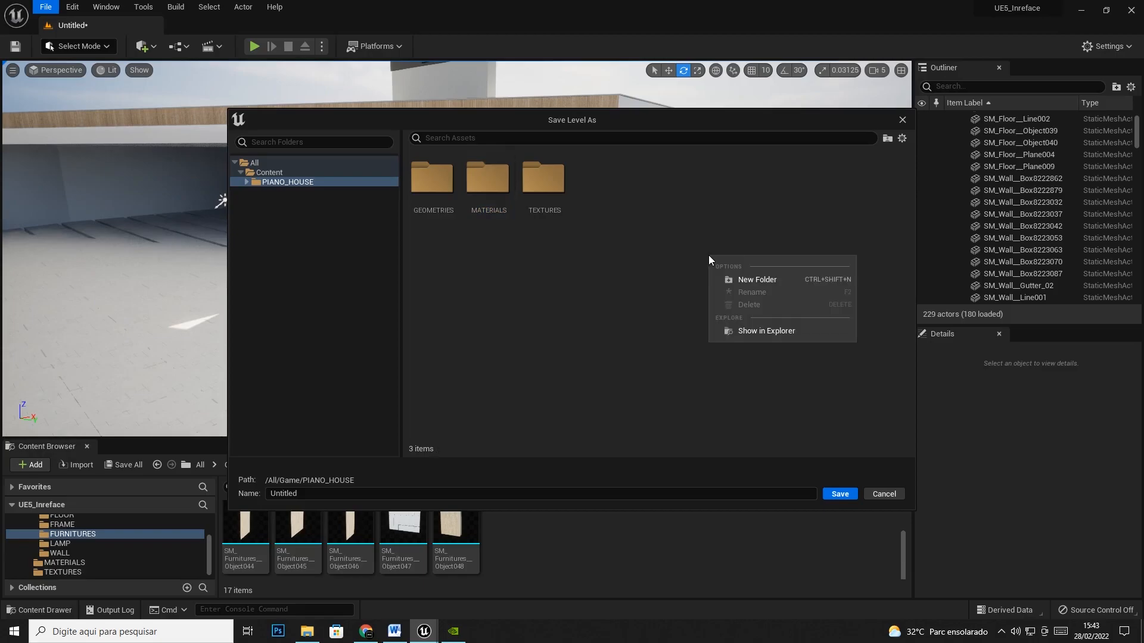
pyautogui.click(764, 279)
pyautogui.write('LEVEL')
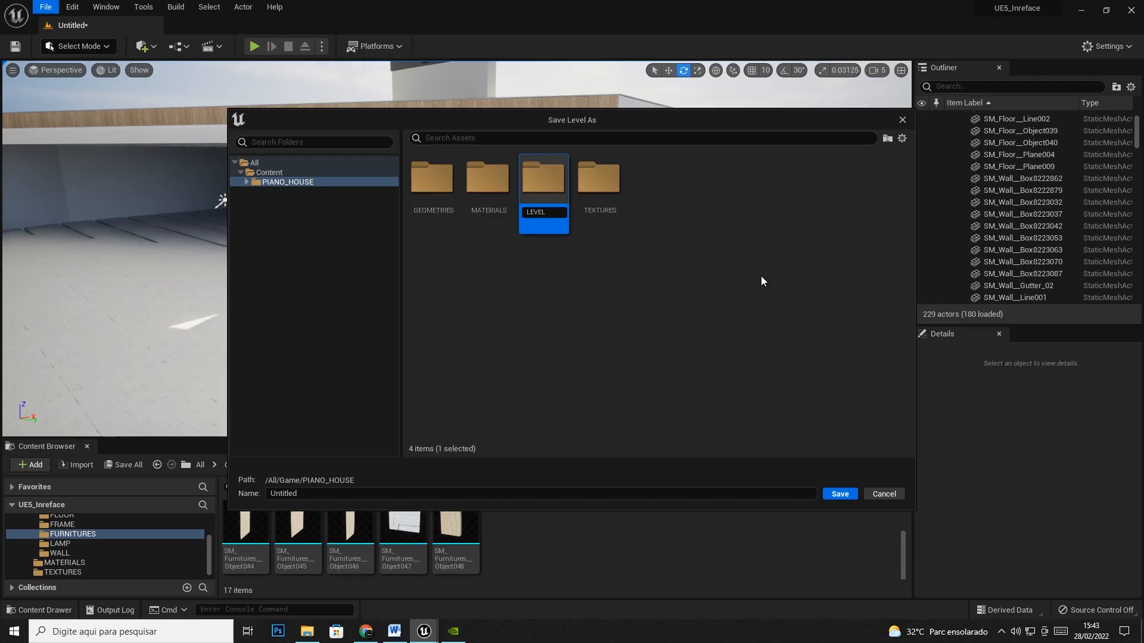
pyautogui.press('Return')
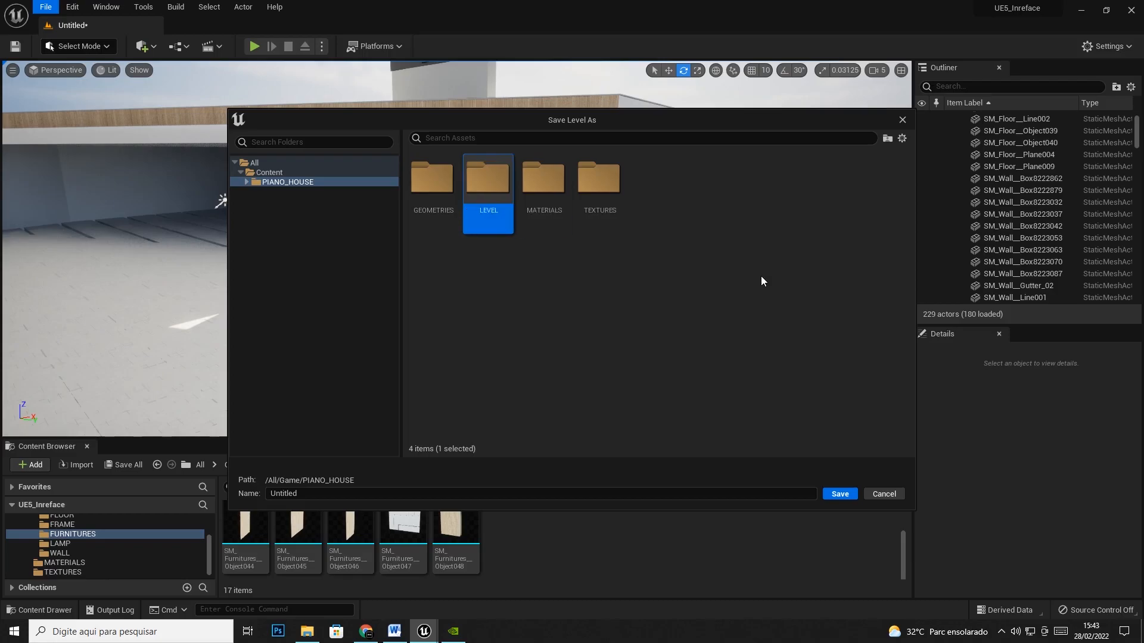
# Save the level as PIANO_HOUSE_Main_Level in the LEVEL folder, and save all remaining project content
pyautogui.doubleClick(494, 194)
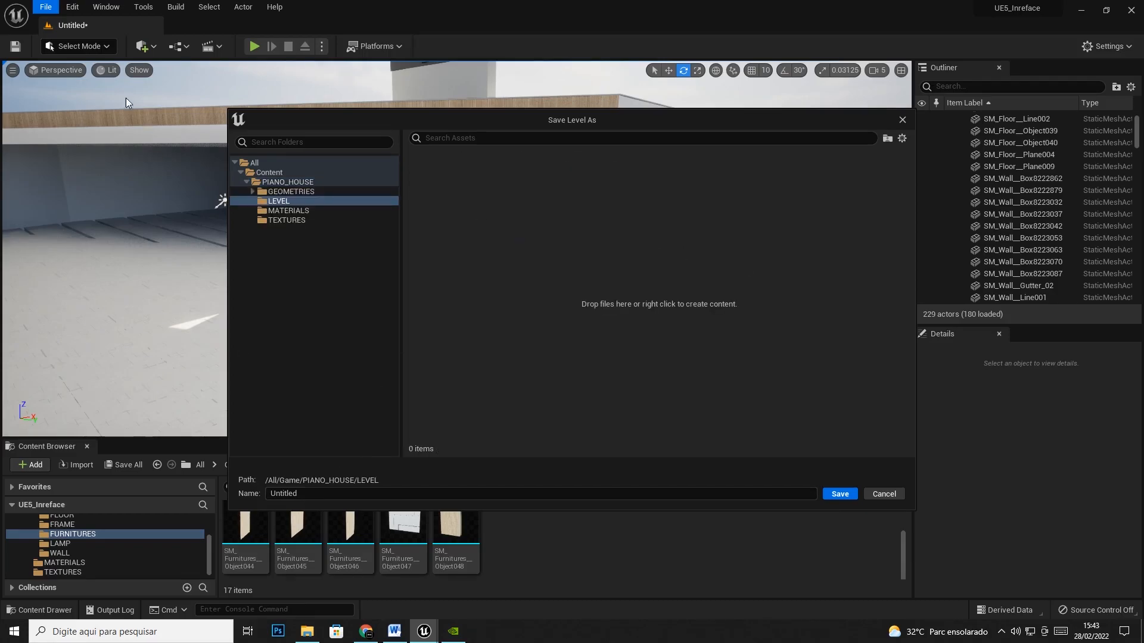
pyautogui.click(310, 495)
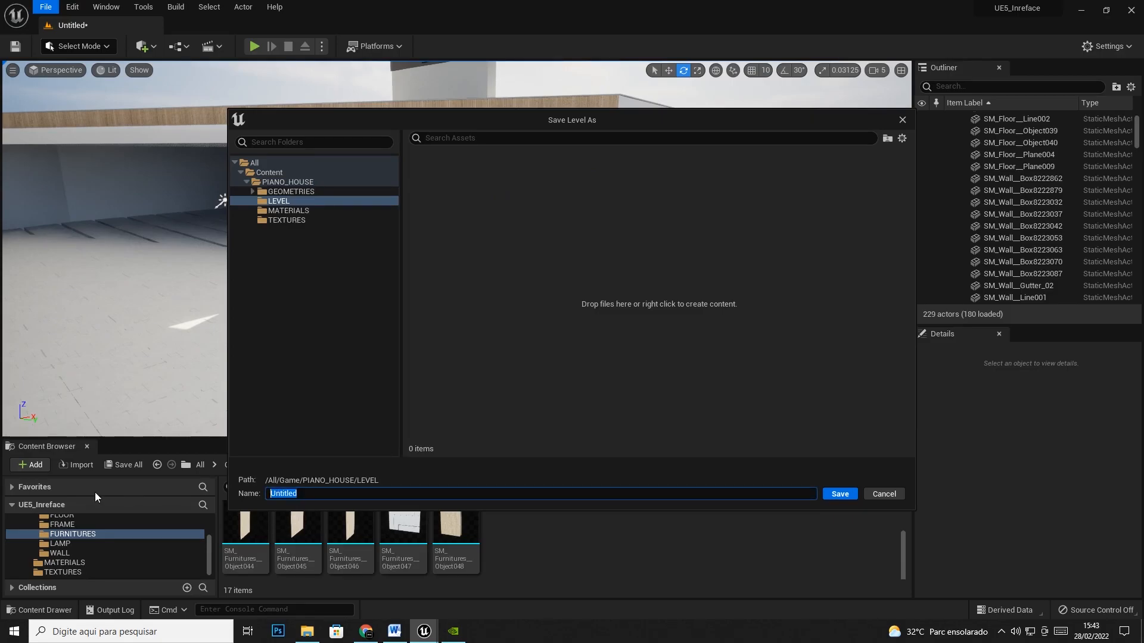
pyautogui.write('PIANO_HOUSE_Main_Level')
pyautogui.click(836, 495)
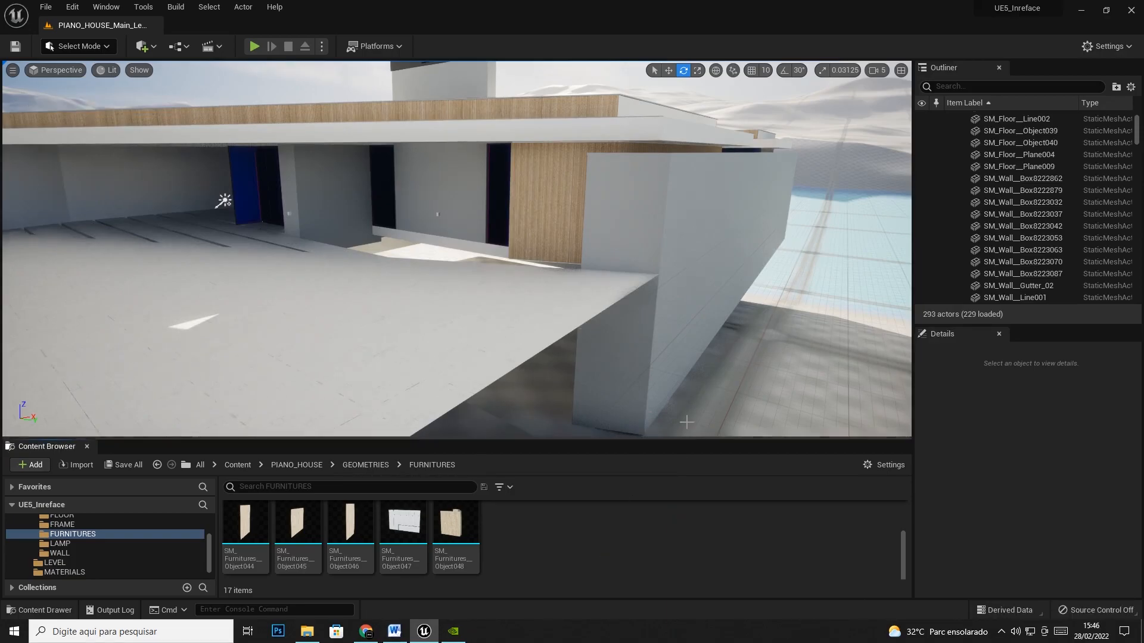
pyautogui.click(47, 8)
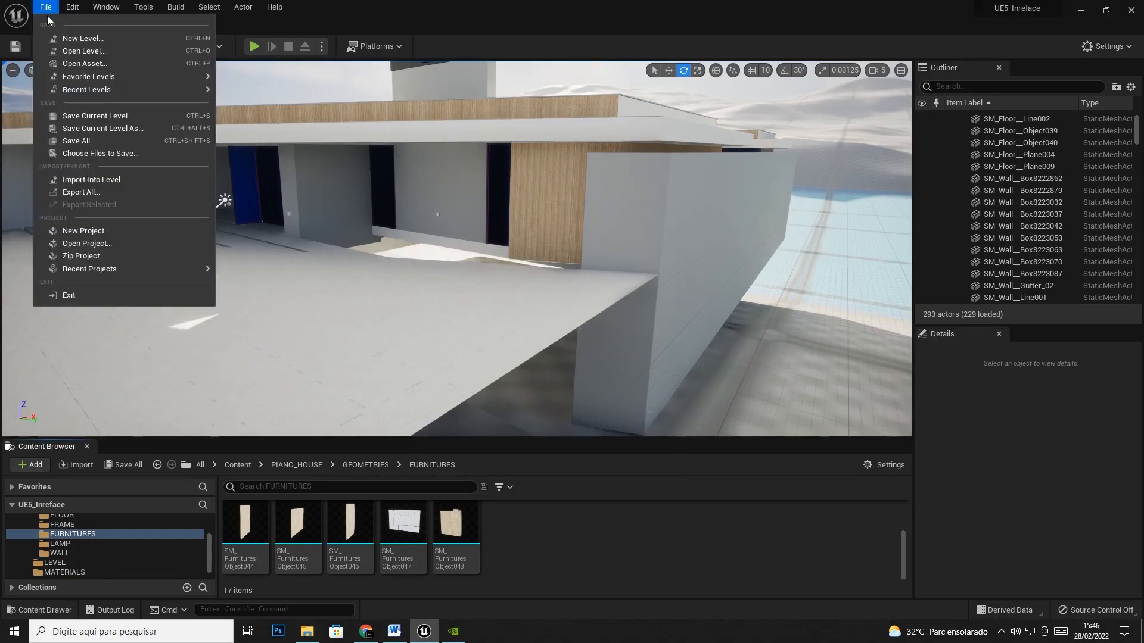
pyautogui.click(76, 141)
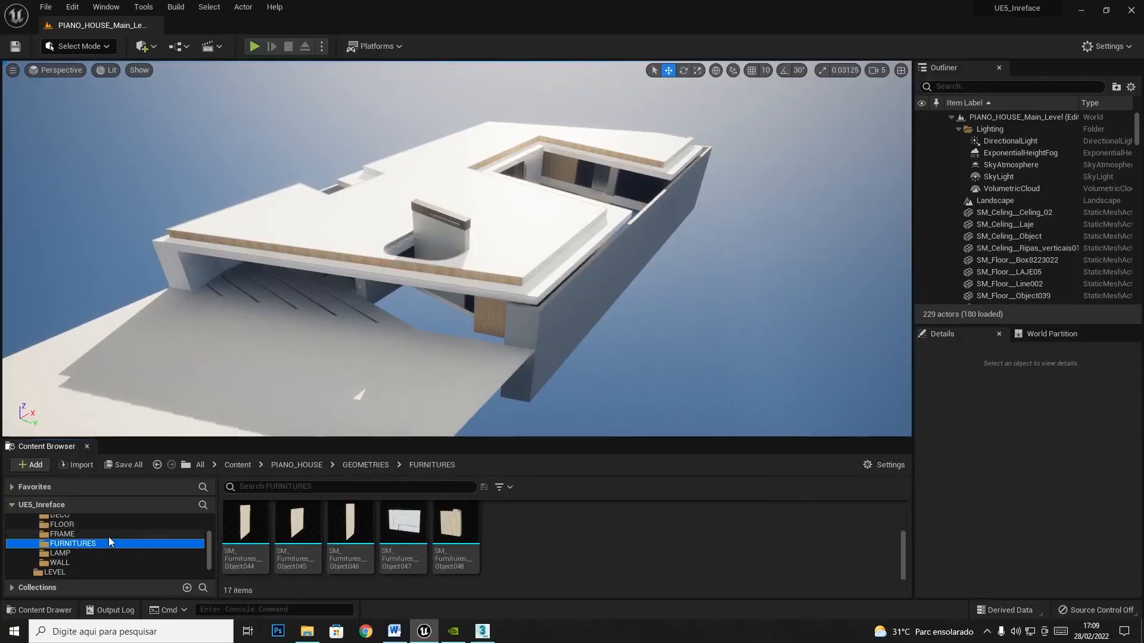
# Review the meshes in the FURNITURES folder and compare them with the source house model in 3ds Max
pyautogui.scroll(3, 574, 551)
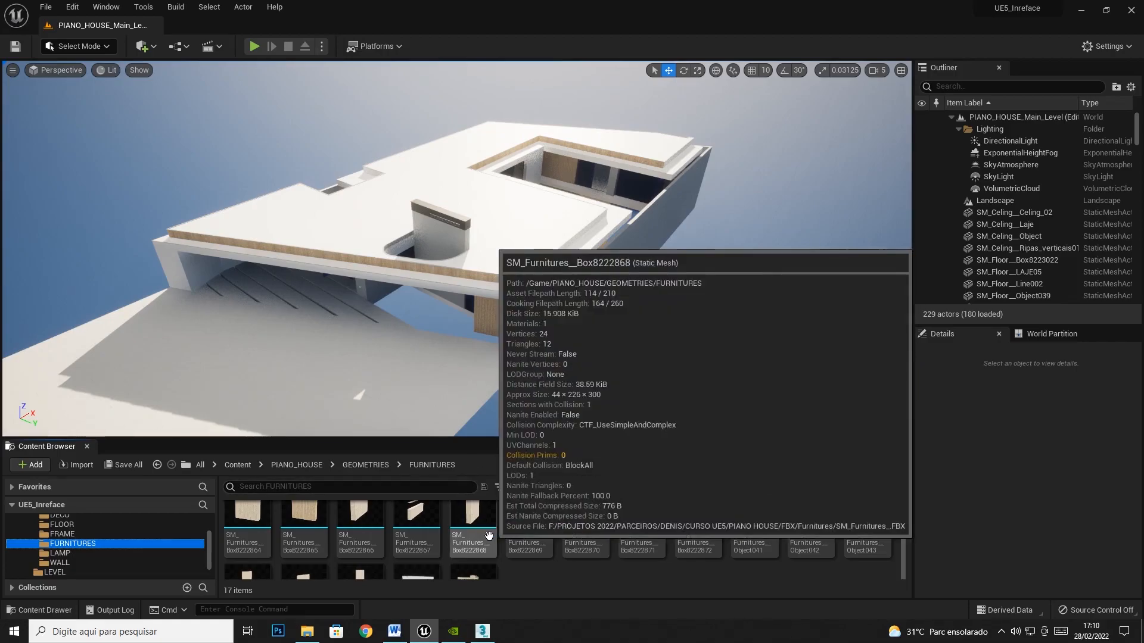
pyautogui.click(483, 639)
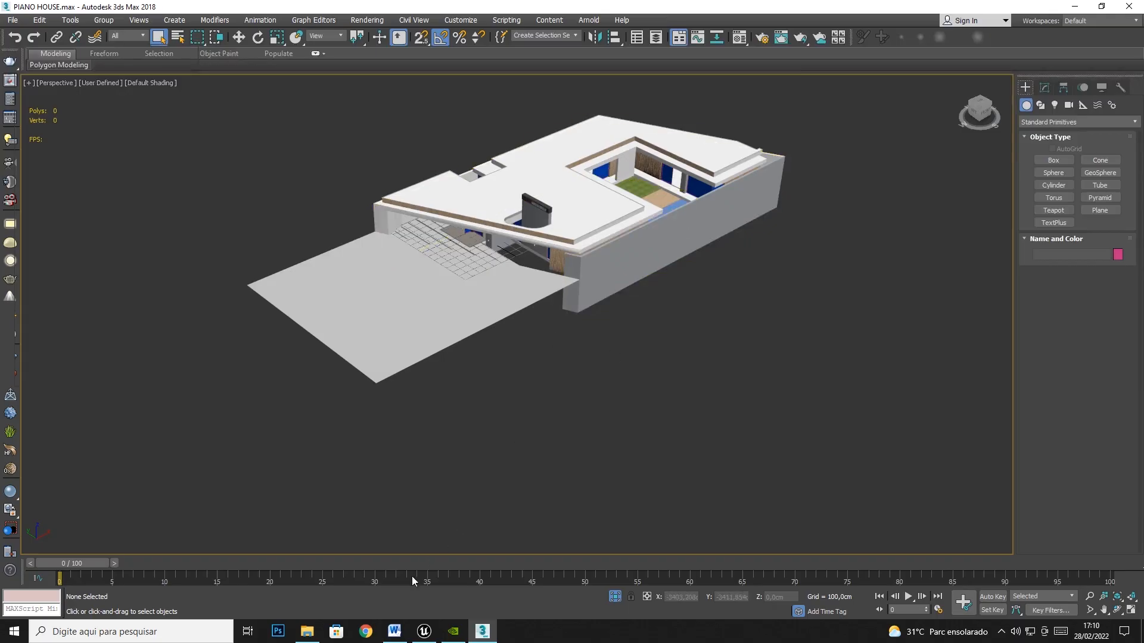
pyautogui.click(423, 631)
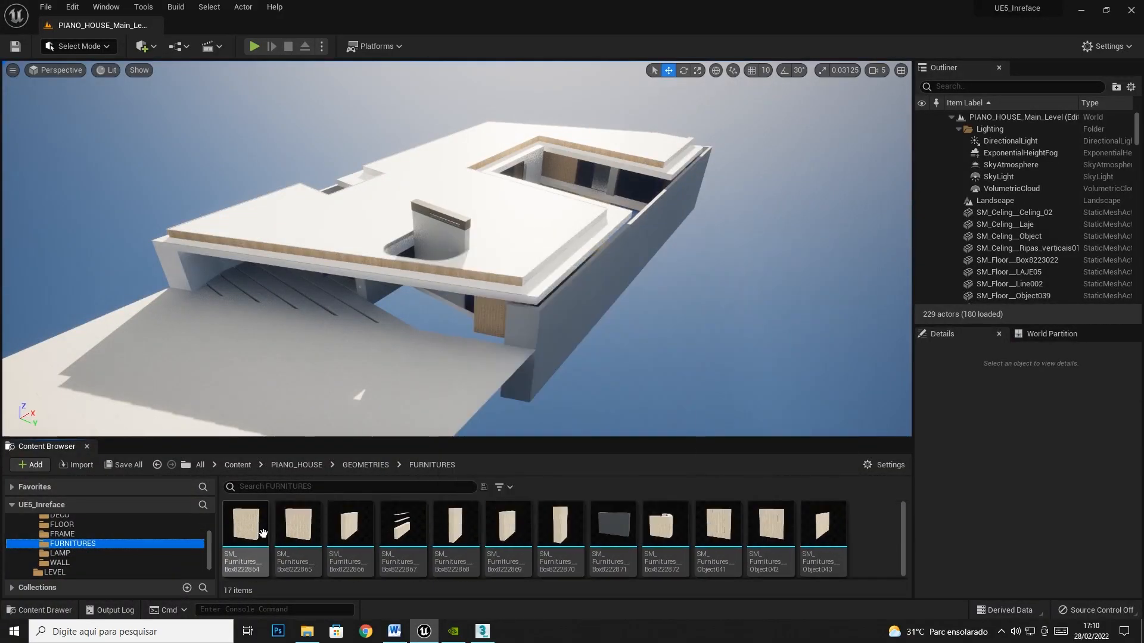
pyautogui.scroll(-2, 609, 548)
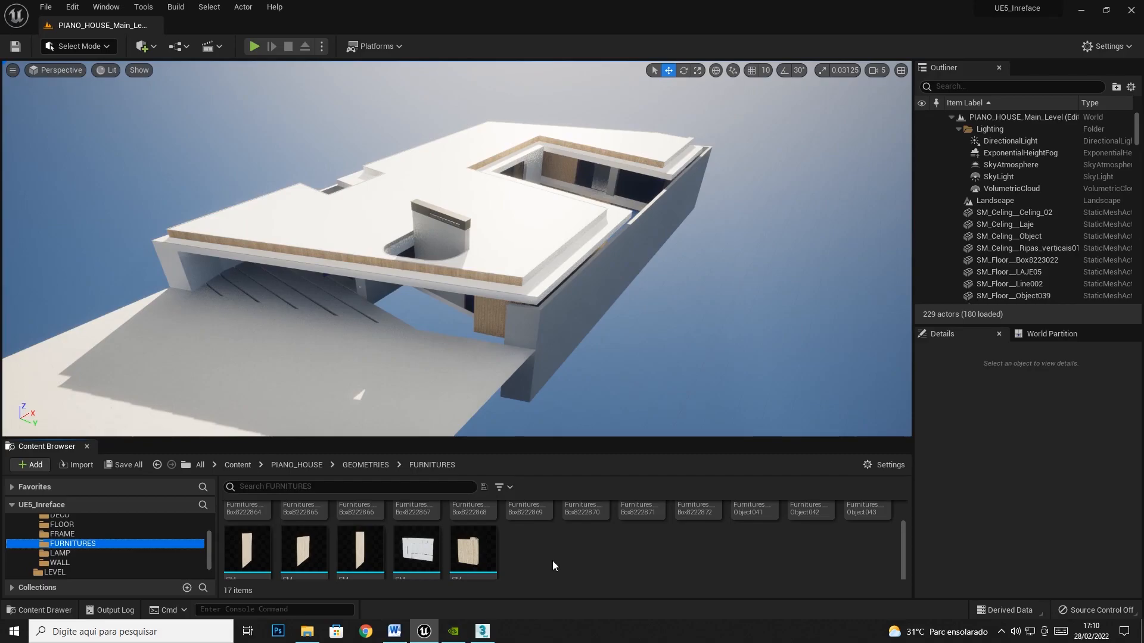
# Switch to 3ds Max and examine the PIANO HOUSE.max model closely from its entrance side
pyautogui.click(481, 633)
pyautogui.keyDown('alt'); pyautogui.moveTo(677, 306); pyautogui.dragTo(676, 322, button='middle'); pyautogui.keyUp('alt')
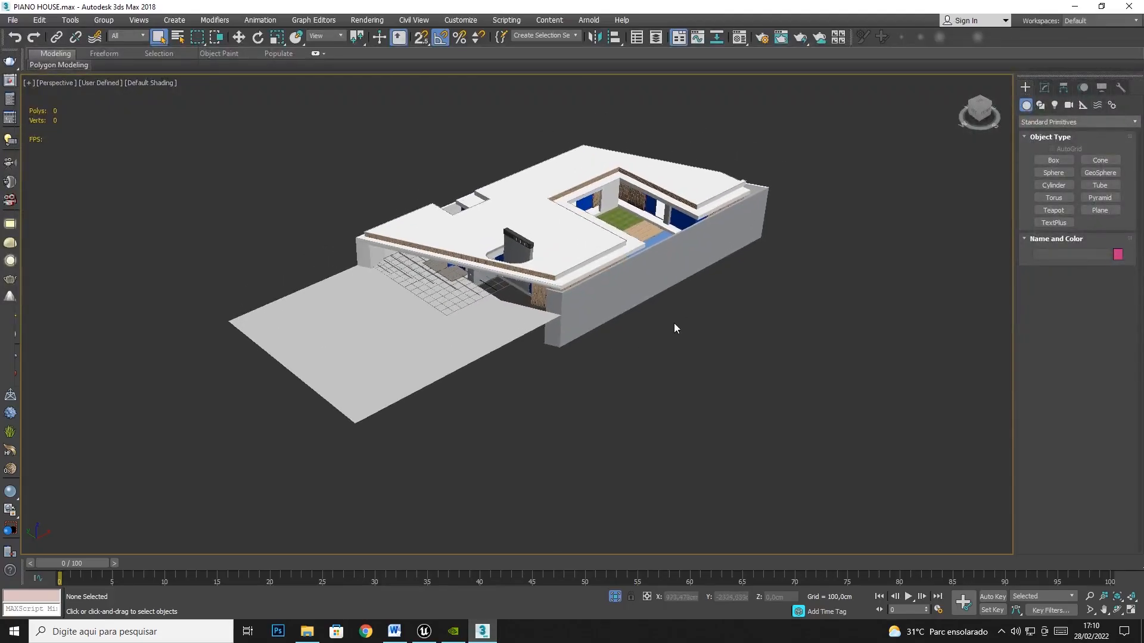
pyautogui.click(1117, 609)
pyautogui.moveTo(478, 281); pyautogui.dragTo(501, 266)
pyautogui.press('Escape')
pyautogui.scroll(5, 483, 253)
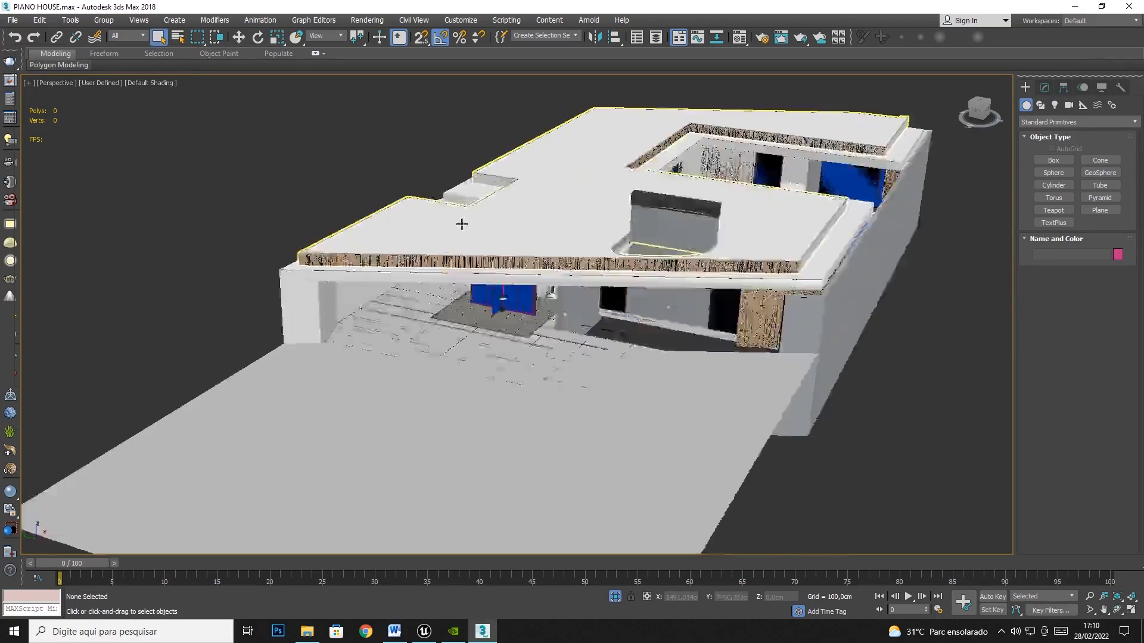
# Unhide the hidden desk furniture under the entrance roof, and undo the change
pyautogui.rightClick(483, 253)
pyautogui.click(438, 134)
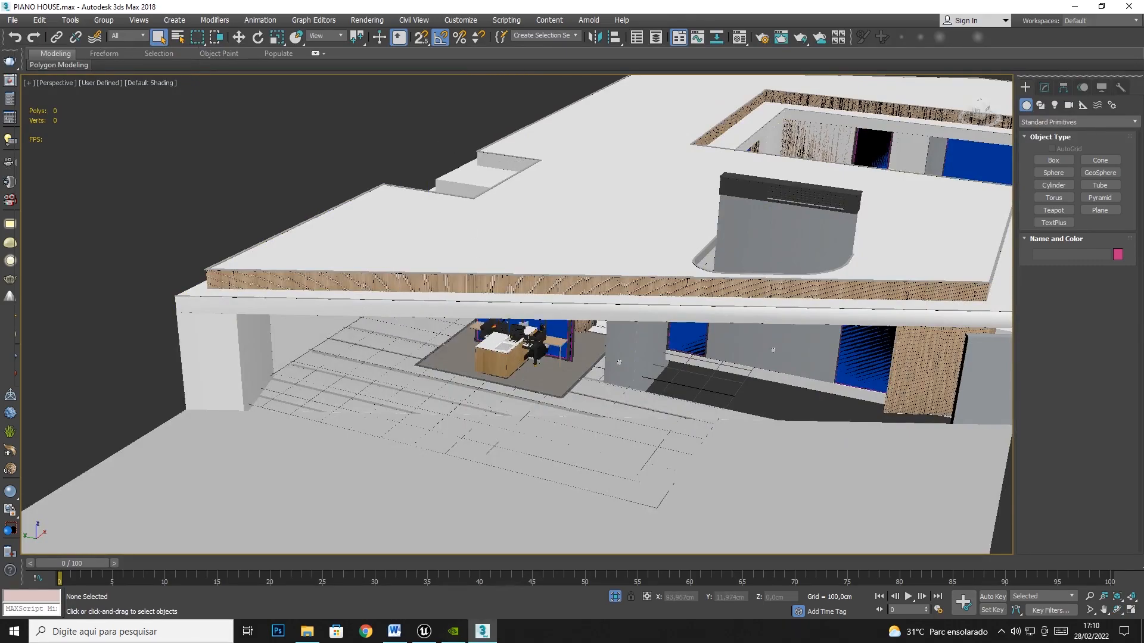
pyautogui.hotkey('ctrl', 'z')
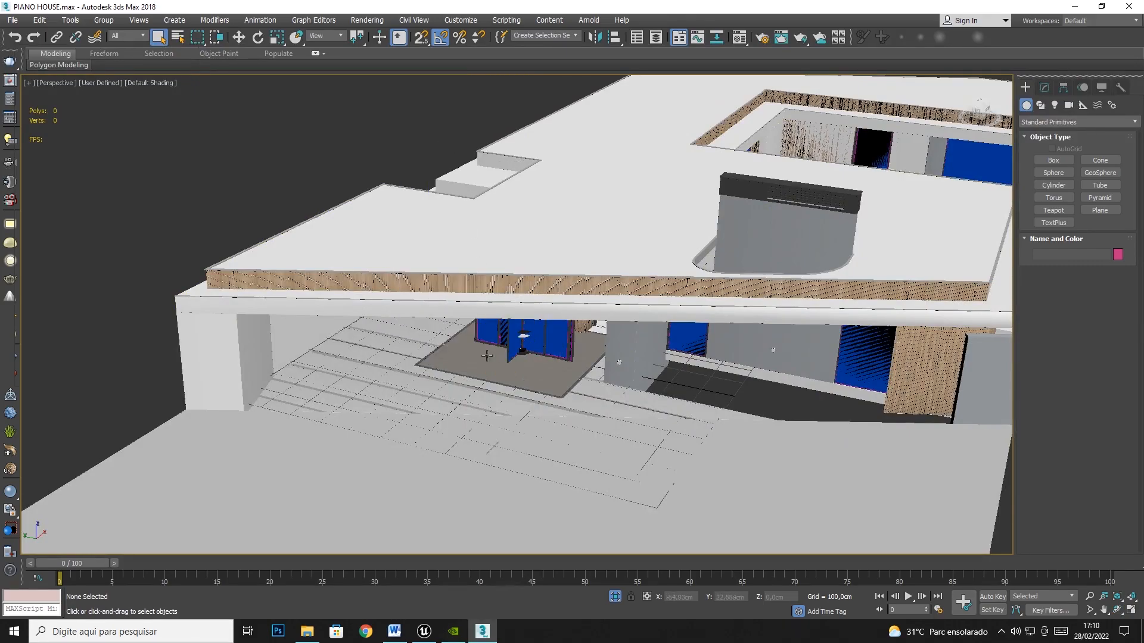
# Open the Layer Explorer and hide the Celing, Deco, Floor, Frame and Lamp layers
pyautogui.click(71, 20)
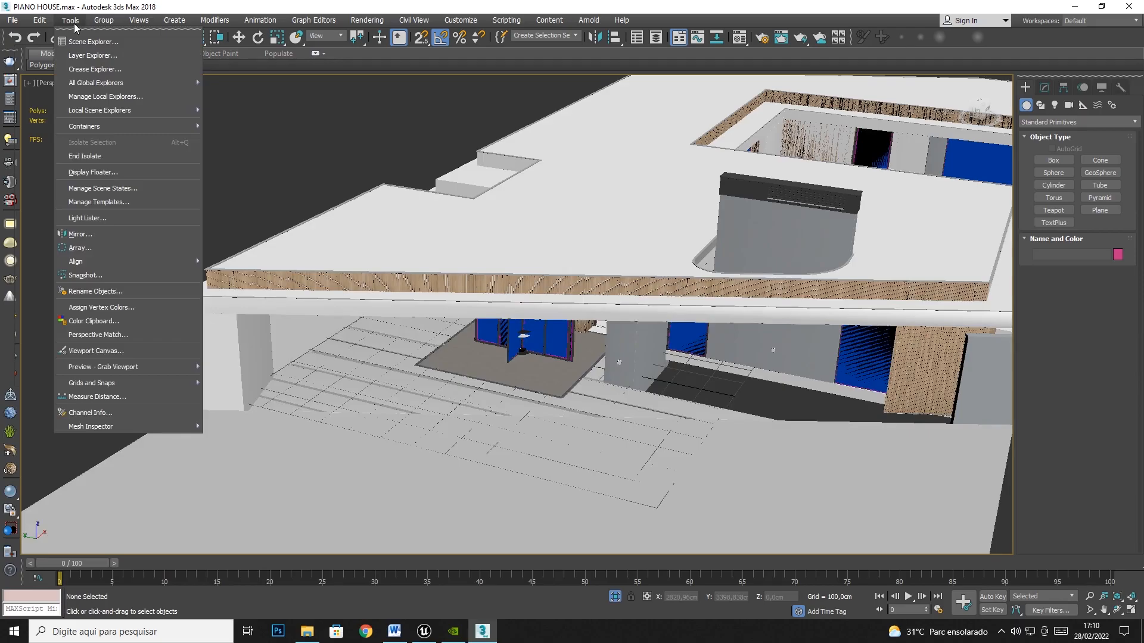
pyautogui.click(90, 56)
pyautogui.click(821, 188)
pyautogui.click(821, 200)
pyautogui.click(821, 210)
pyautogui.click(821, 221)
pyautogui.click(821, 243)
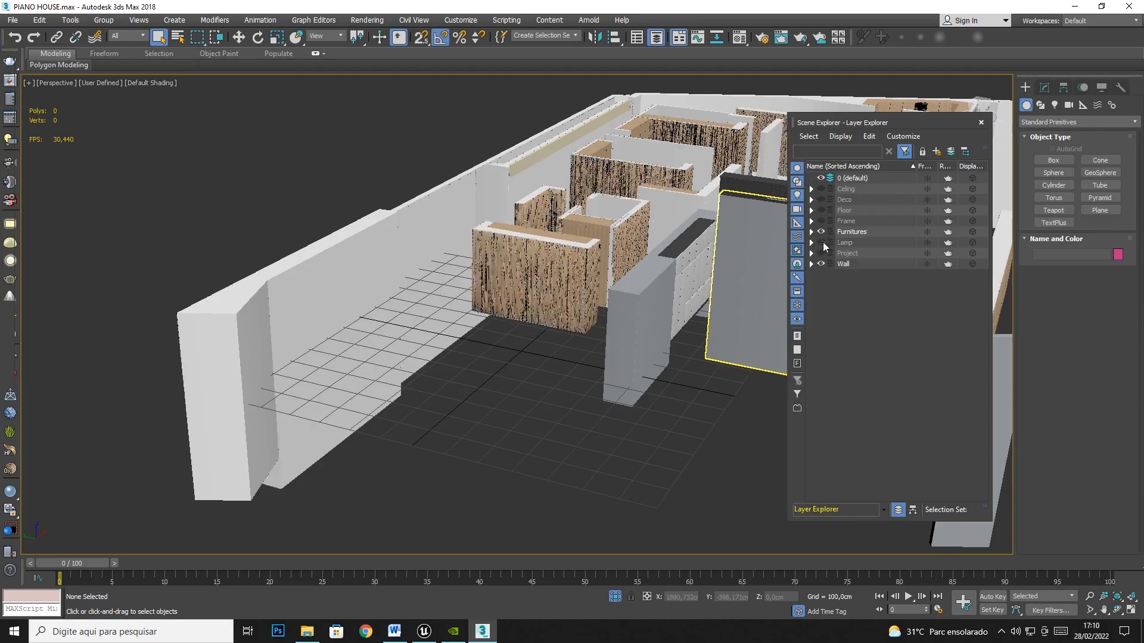
# Hide the Wall layer and unhide all hidden objects so the complete Furnitures layer can be worked on
pyautogui.click(821, 264)
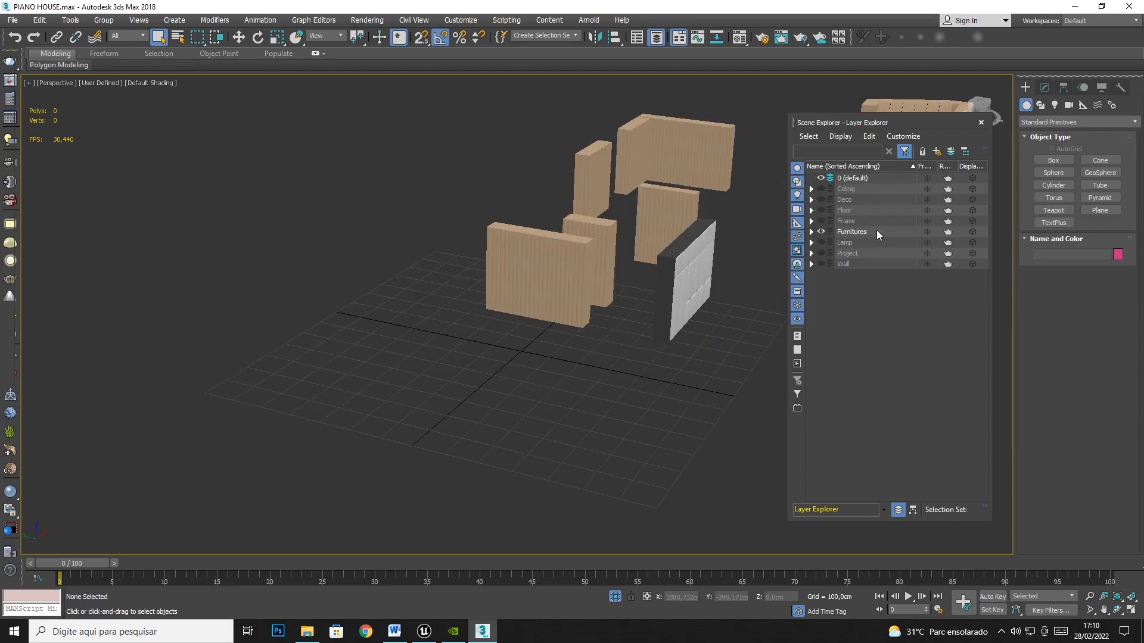
pyautogui.click(1117, 610)
pyautogui.moveTo(513, 250)
pyautogui.mouseDown()
pyautogui.moveTo(534, 234)
pyautogui.moveTo(594, 286)
pyautogui.moveTo(495, 256)
pyautogui.mouseUp()
pyautogui.click(158, 37)
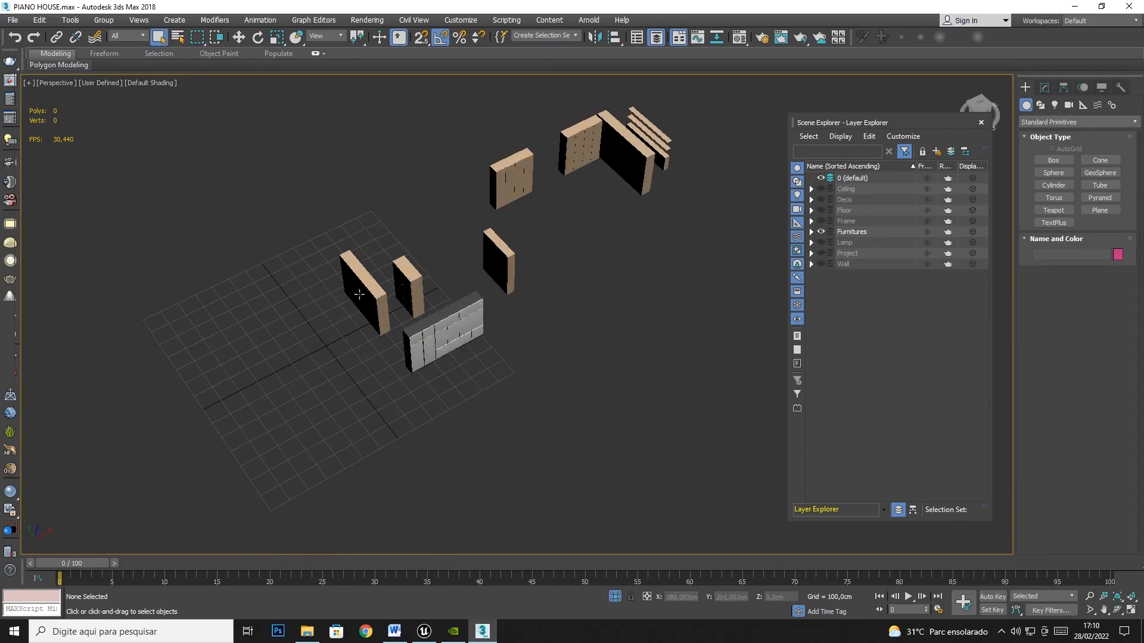
pyautogui.rightClick(299, 383)
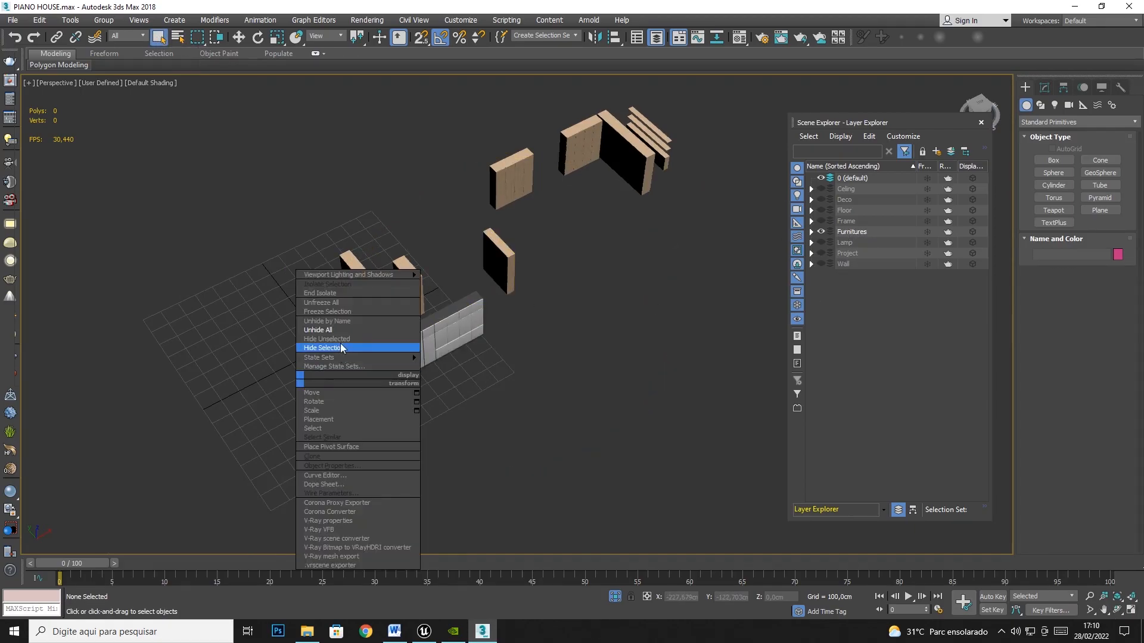
pyautogui.click(319, 330)
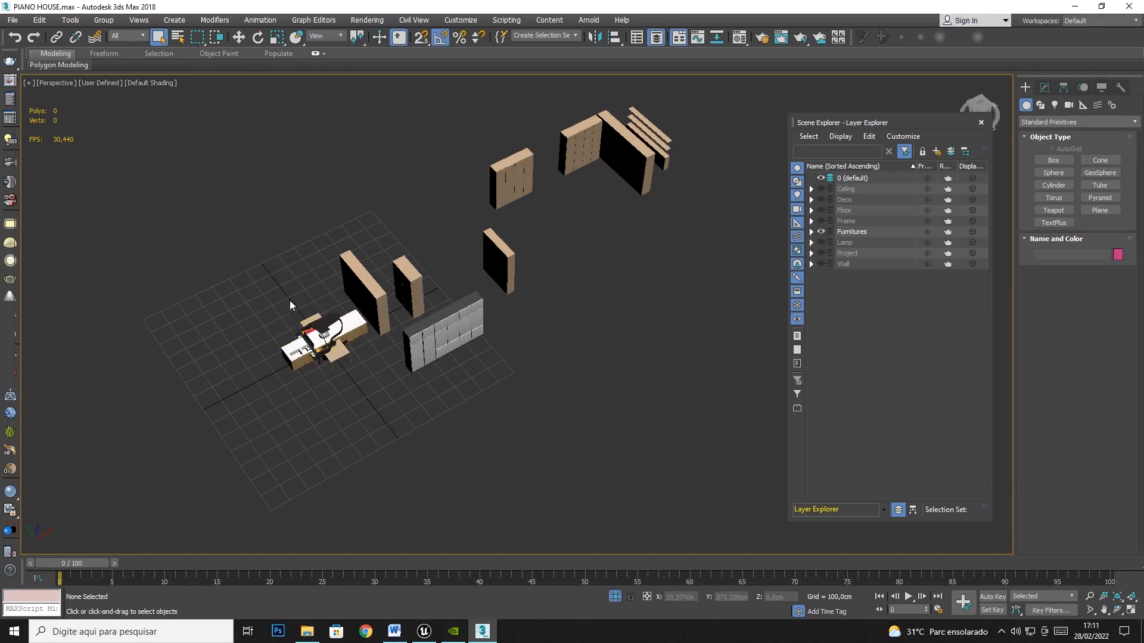
# Select the wooden panels, shelves and stone-clad block around the sofa set and hide them
pyautogui.click(341, 366)
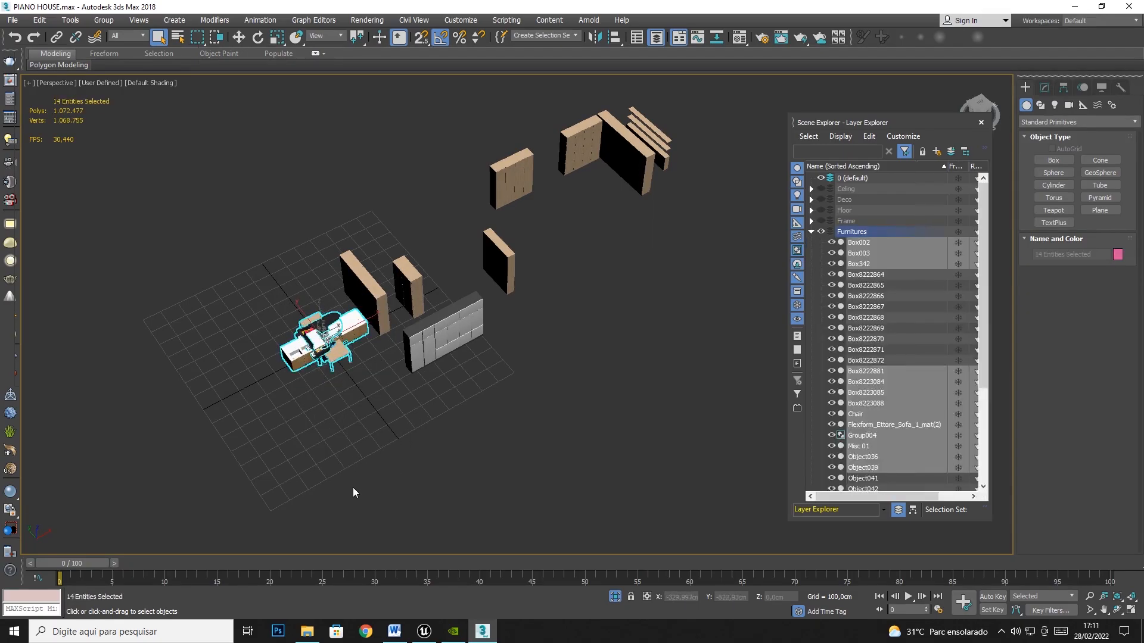
pyautogui.moveTo(317, 195); pyautogui.dragTo(434, 289)
pyautogui.keyDown('ctrl'); pyautogui.moveTo(433, 411); pyautogui.dragTo(459, 335); pyautogui.keyUp('ctrl')
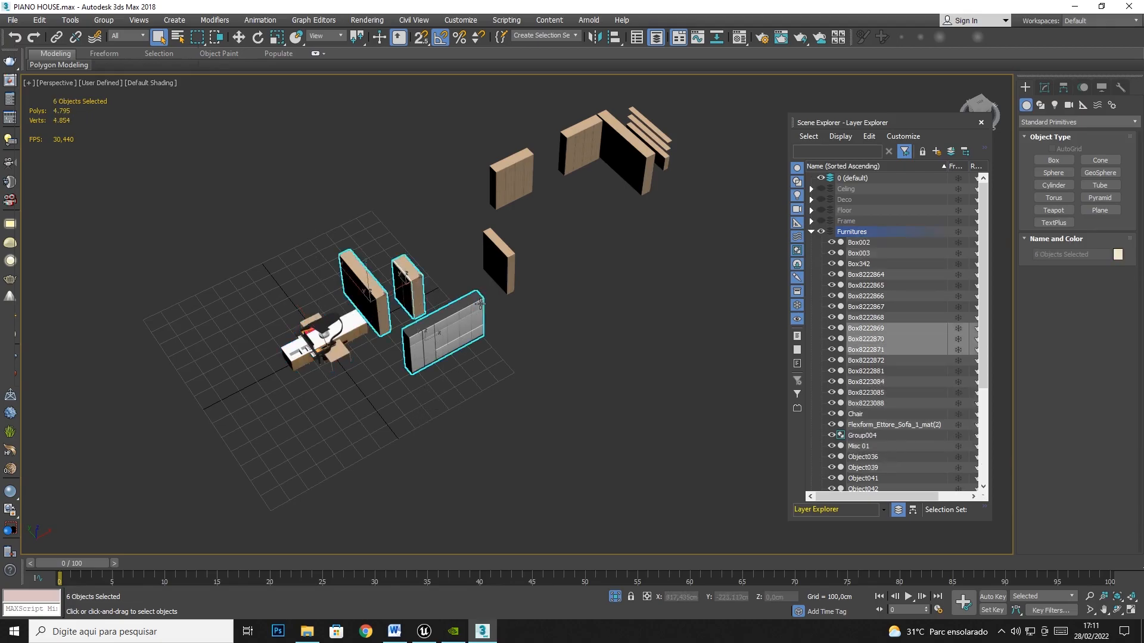
pyautogui.keyDown('ctrl'); pyautogui.moveTo(710, 133); pyautogui.dragTo(451, 293); pyautogui.keyUp('ctrl')
pyautogui.rightClick(483, 256)
pyautogui.click(522, 217)
# Select the sofa, chair, tables and other remaining furniture and start exporting only the selected objects
pyautogui.moveTo(366, 329); pyautogui.dragTo(209, 500)
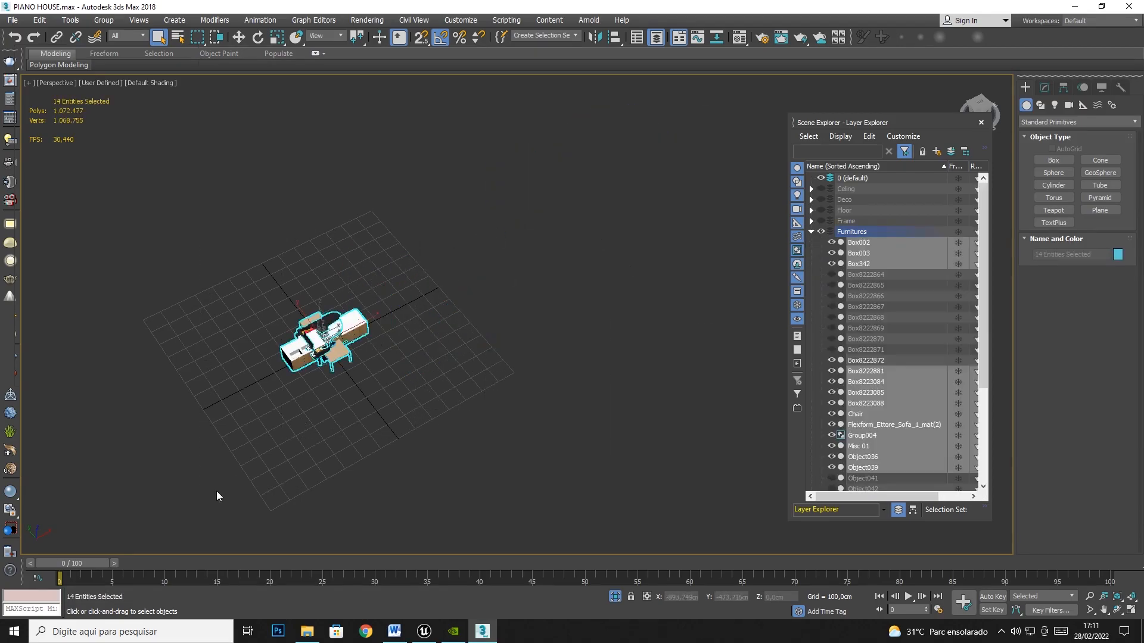
pyautogui.moveTo(506, 216); pyautogui.dragTo(199, 466)
pyautogui.click(12, 20)
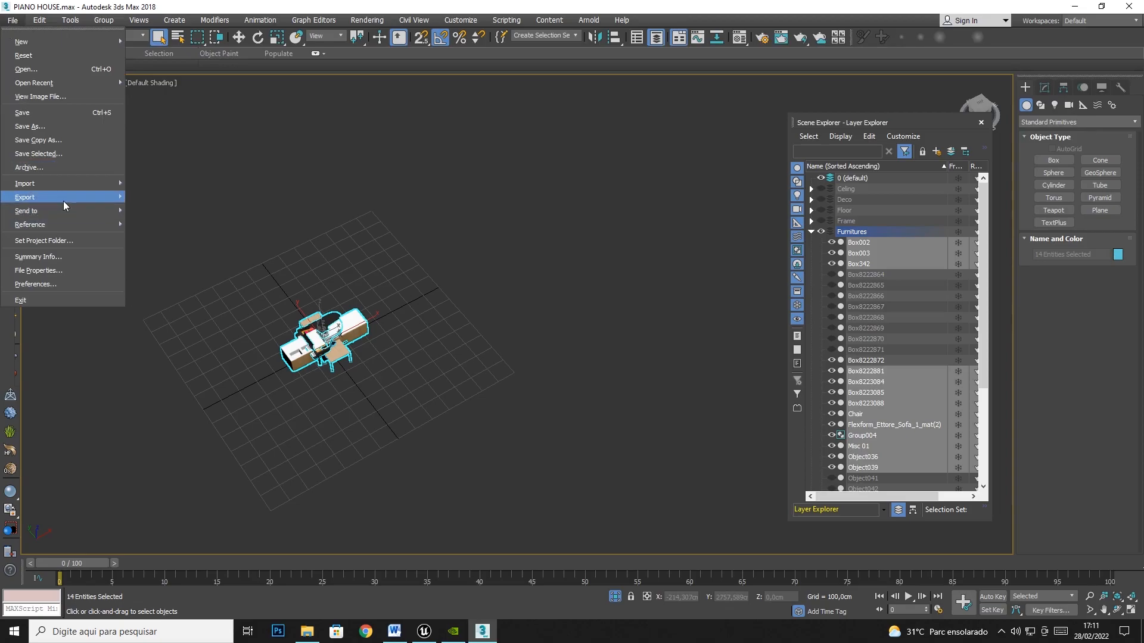
pyautogui.moveTo(63, 198)
pyautogui.click(178, 218)
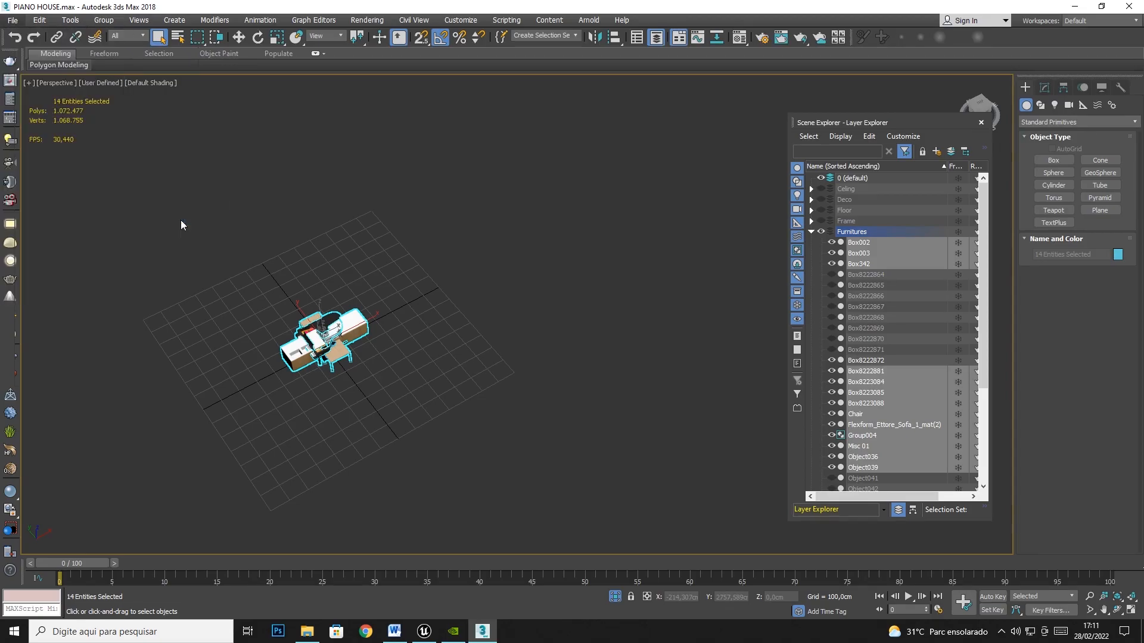
# Set the export location to the FBX folder of PIANO HOUSE, under PROJETOS 2022 and CURSO UE5 on the BACKUP (F:) drive
pyautogui.click(213, 62)
pyautogui.click(118, 224)
pyautogui.click(147, 64)
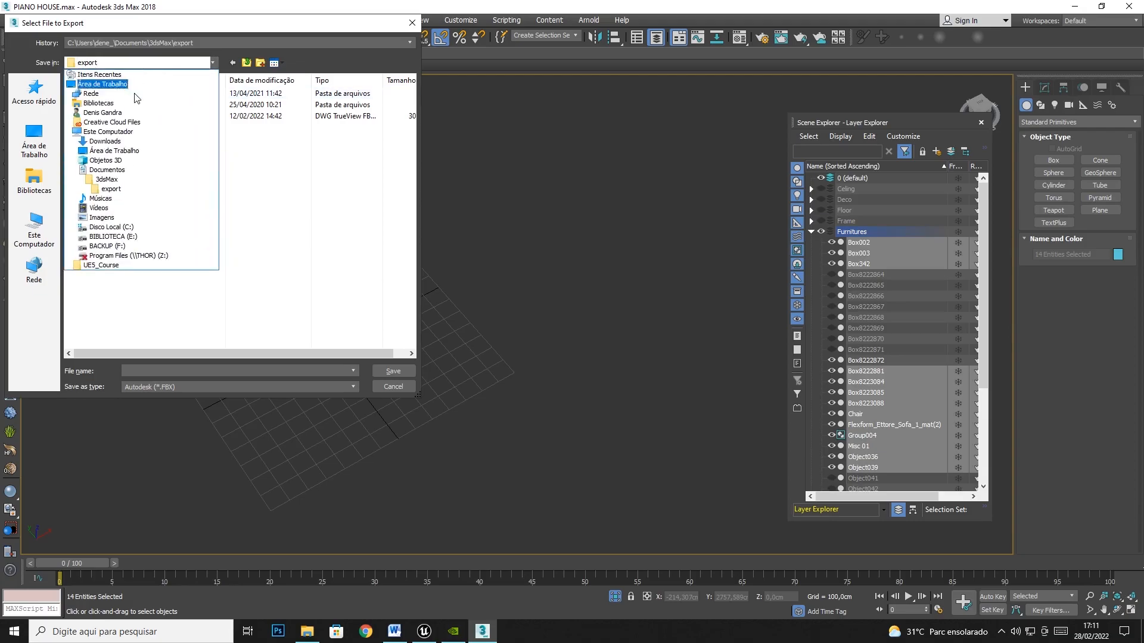
pyautogui.click(108, 246)
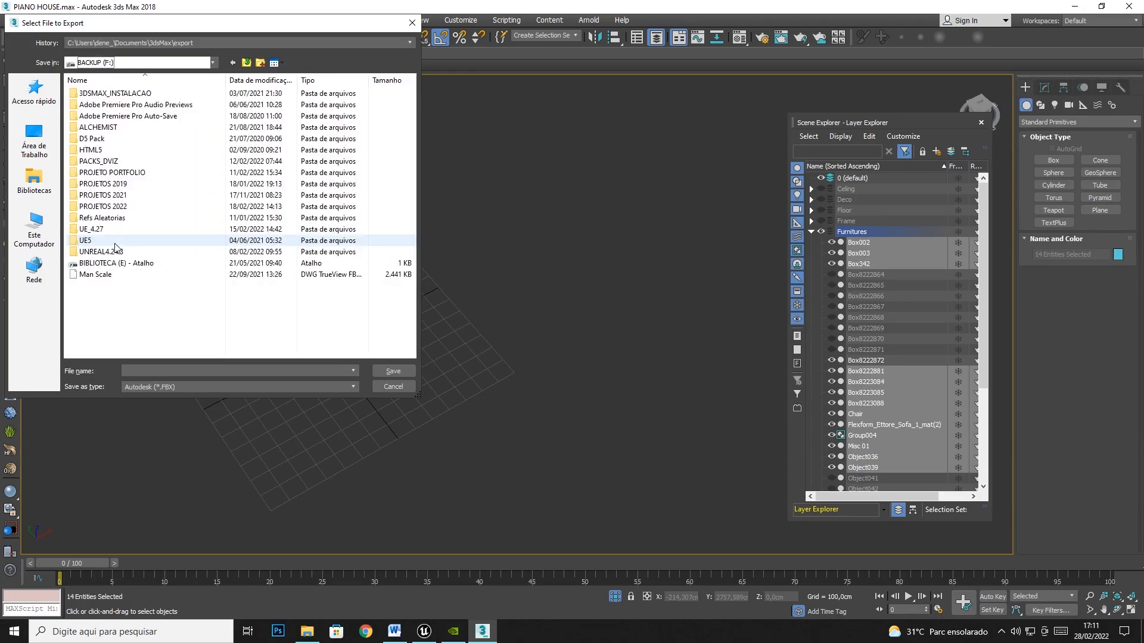
pyautogui.doubleClick(113, 210)
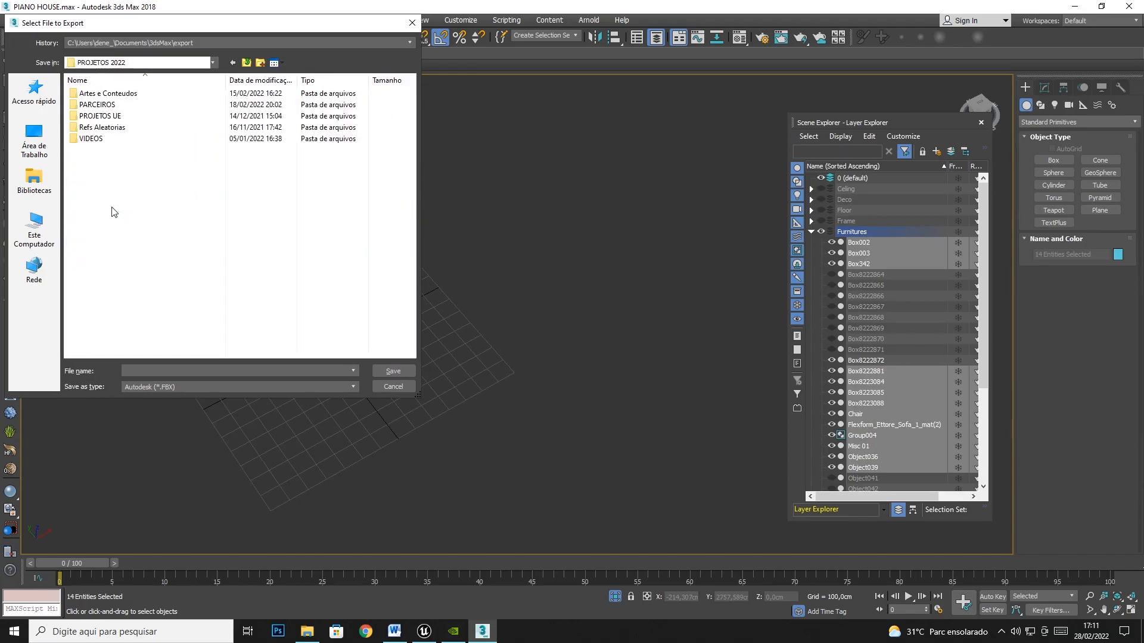
pyautogui.doubleClick(97, 105)
pyautogui.doubleClick(98, 105)
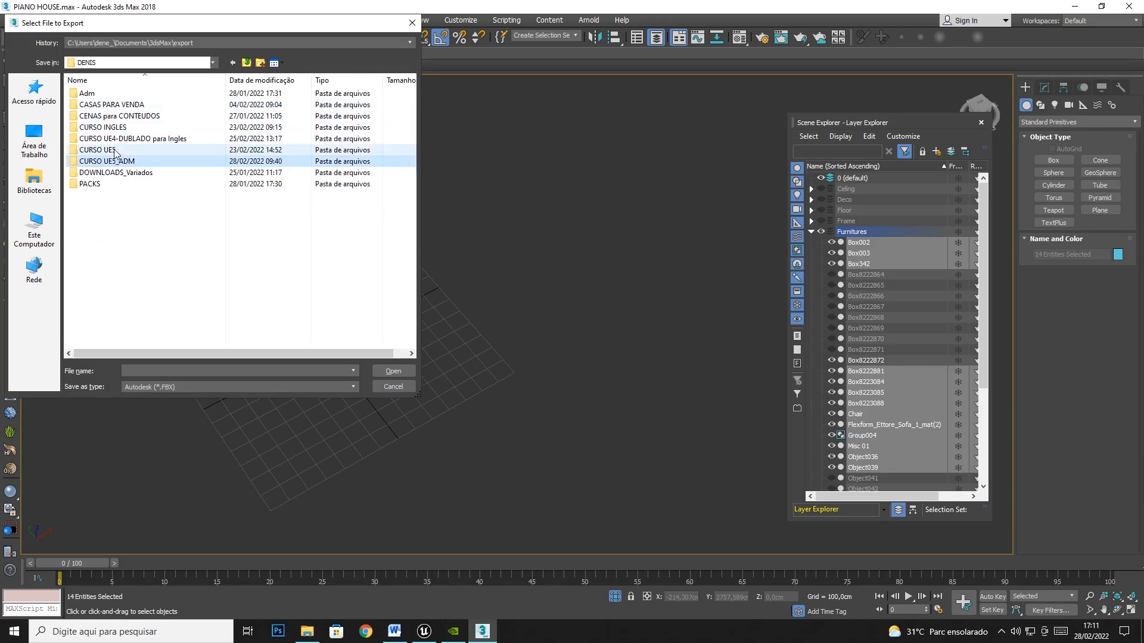
pyautogui.doubleClick(115, 150)
pyautogui.doubleClick(102, 94)
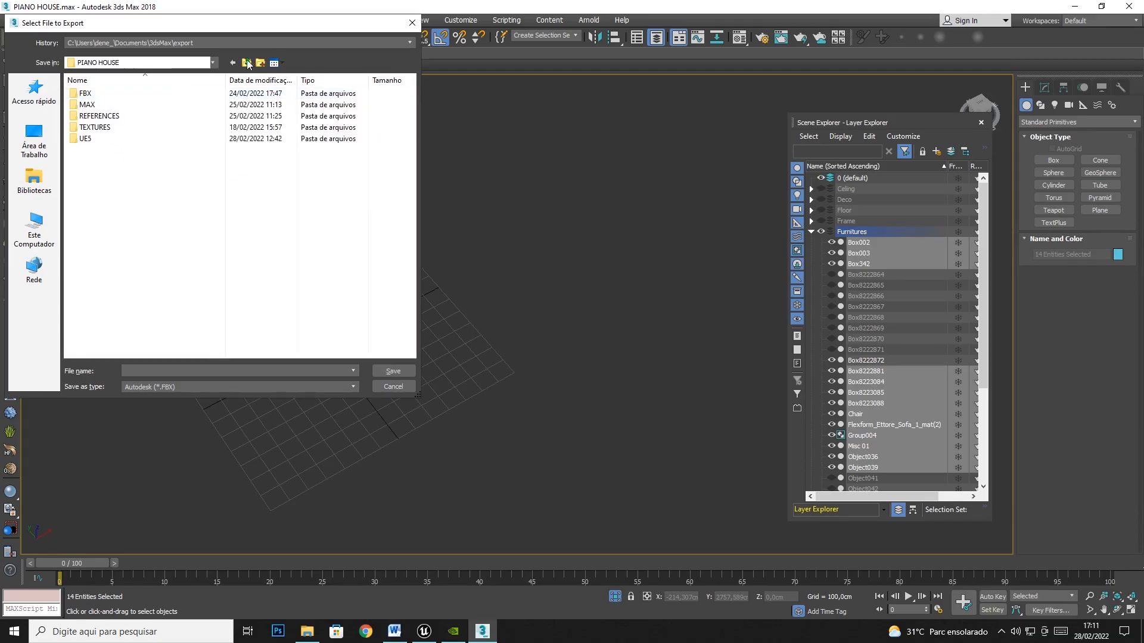
pyautogui.click(246, 62)
pyautogui.doubleClick(125, 93)
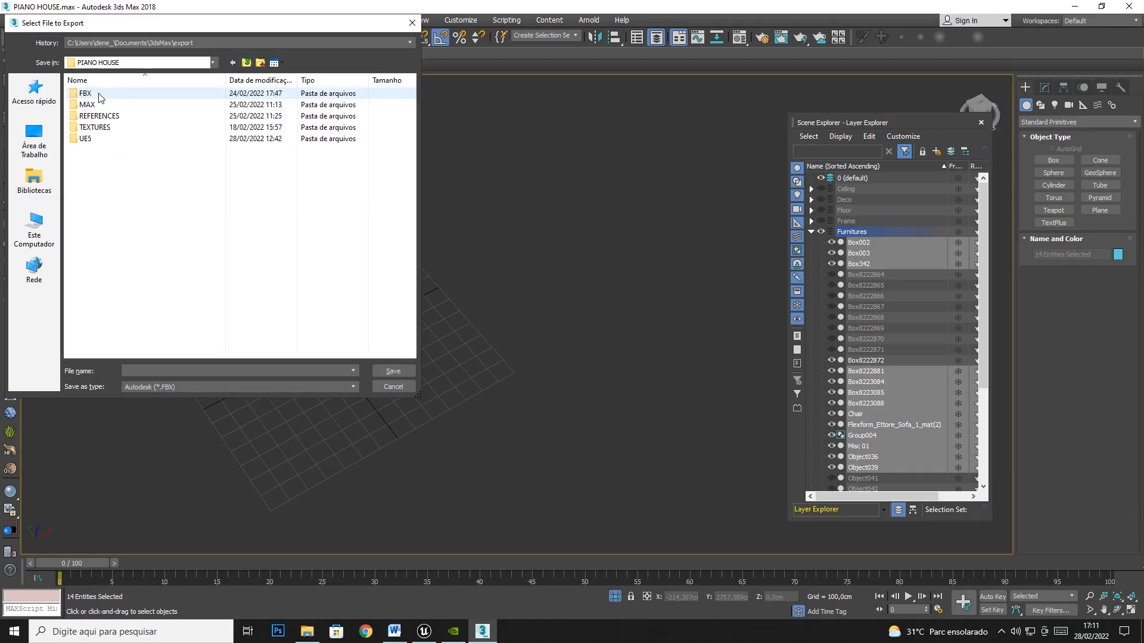
pyautogui.doubleClick(100, 95)
# Name the export file Furnitures_02 and export it as Autodesk FBX with the current export options
pyautogui.write('Furni')
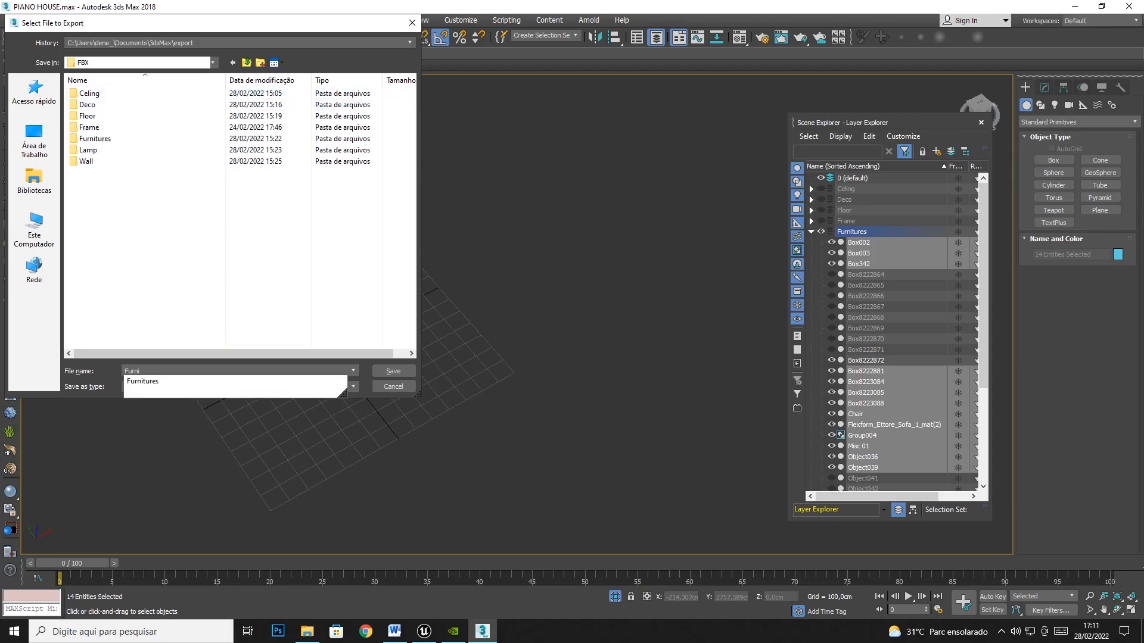
pyautogui.press('BackSpace')
pyautogui.press('BackSpace')
pyautogui.press('BackSpace')
pyautogui.write('Furnitues')
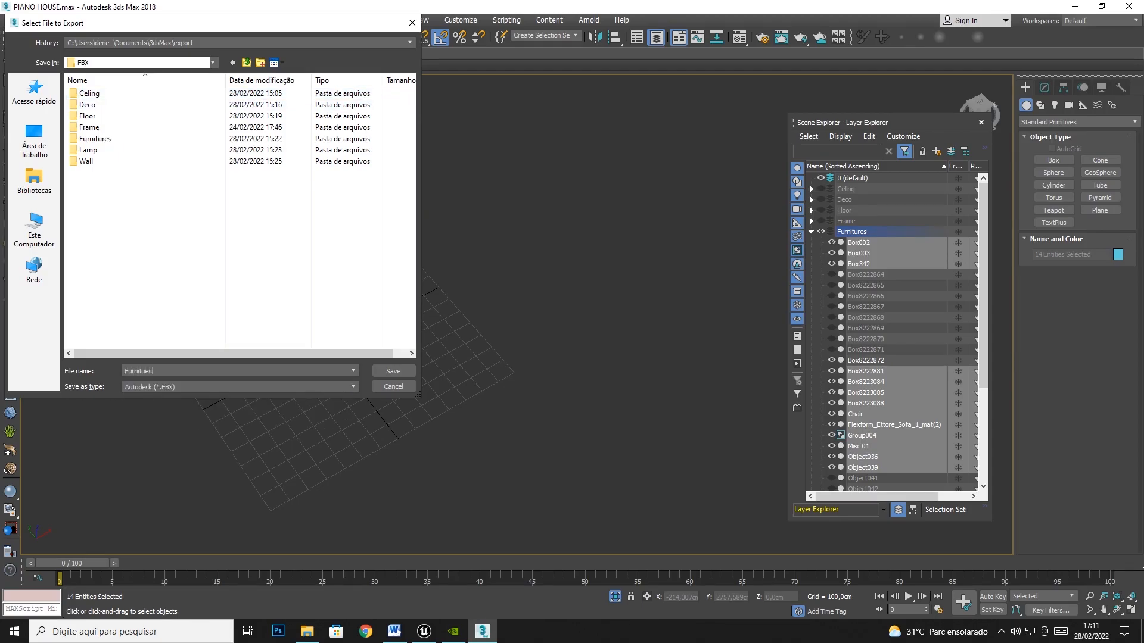
pyautogui.press('BackSpace')
pyautogui.press('BackSpace')
pyautogui.write('re')
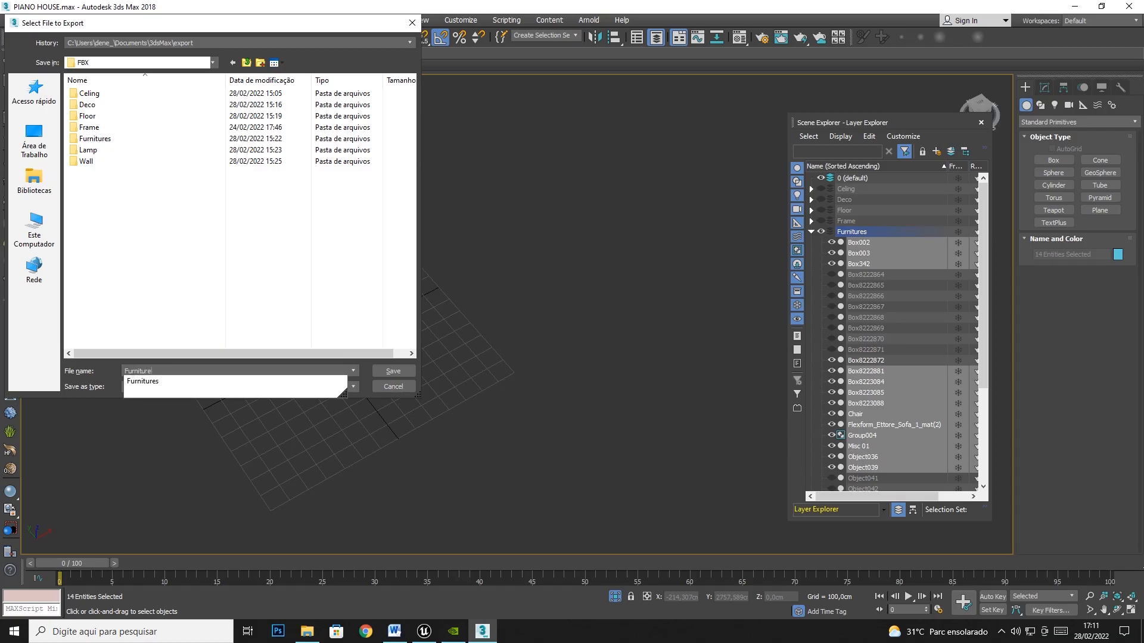
pyautogui.write('s')
pyautogui.press('BackSpace')
pyautogui.write('s_02')
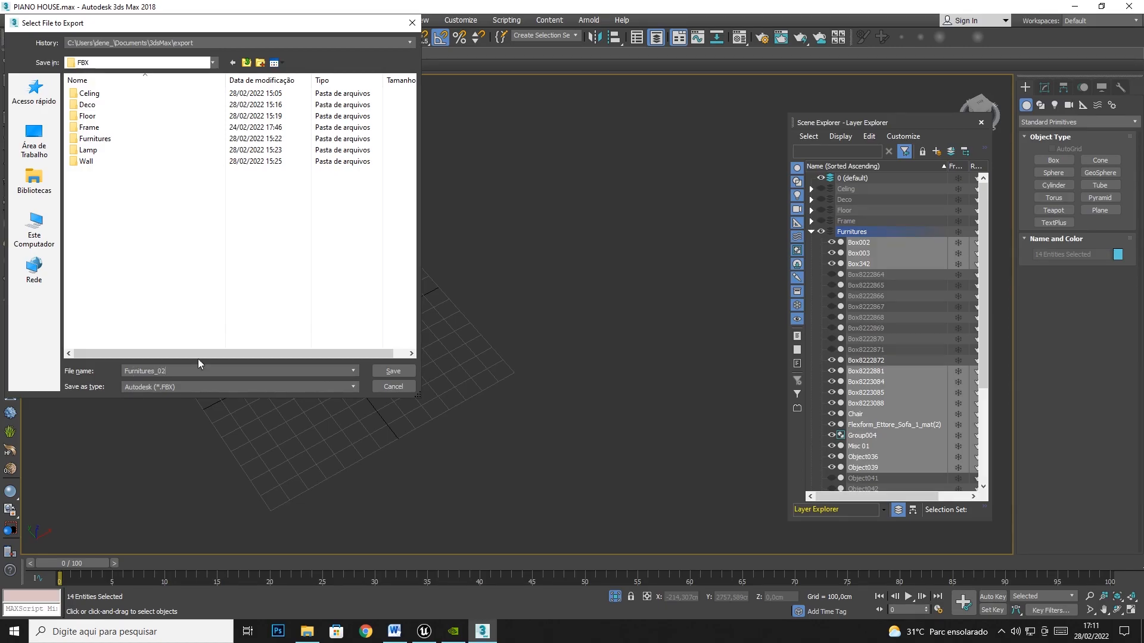
pyautogui.click(407, 372)
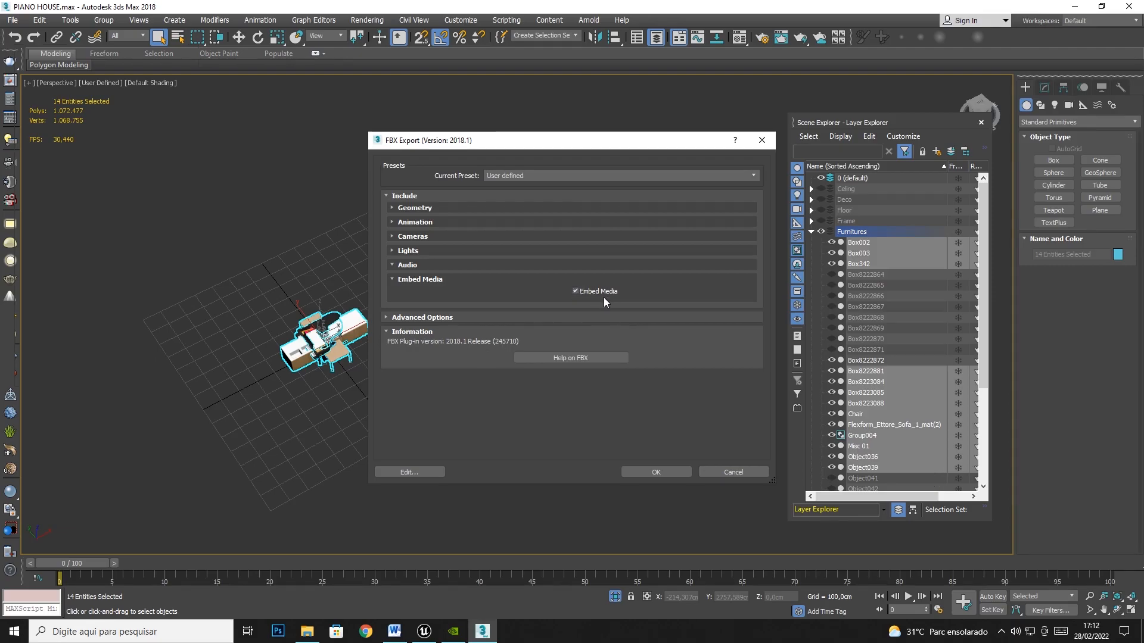
pyautogui.click(657, 473)
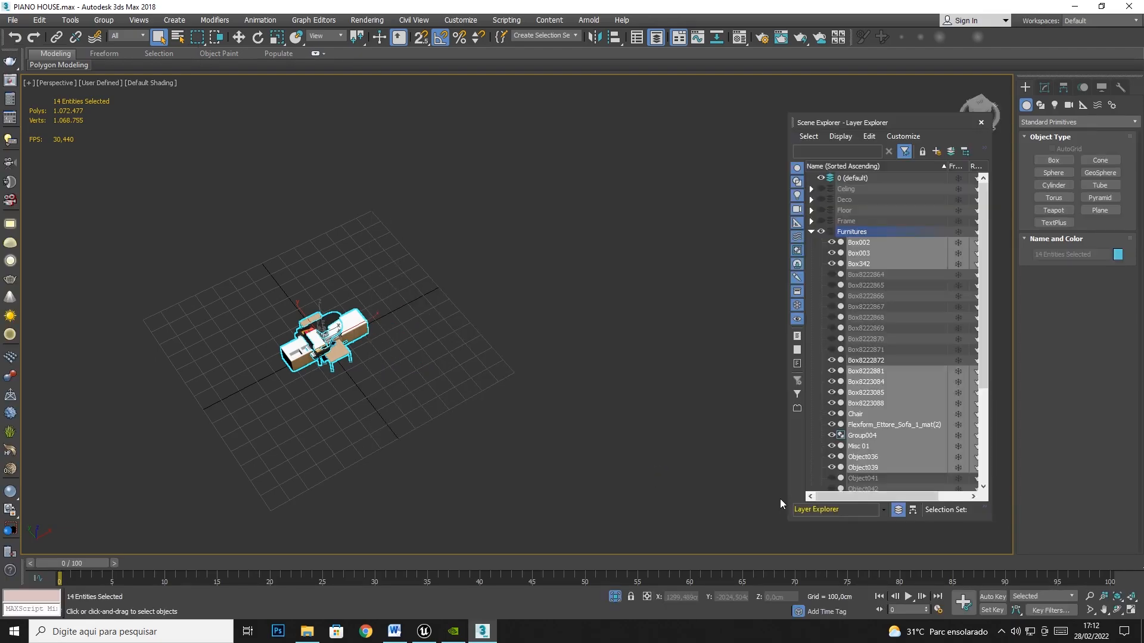
# Switch to Unreal Editor, start an import into the FURNITURES folder and choose Furnitures_02 in the PIANO HOUSE FBX folder
pyautogui.click(424, 630)
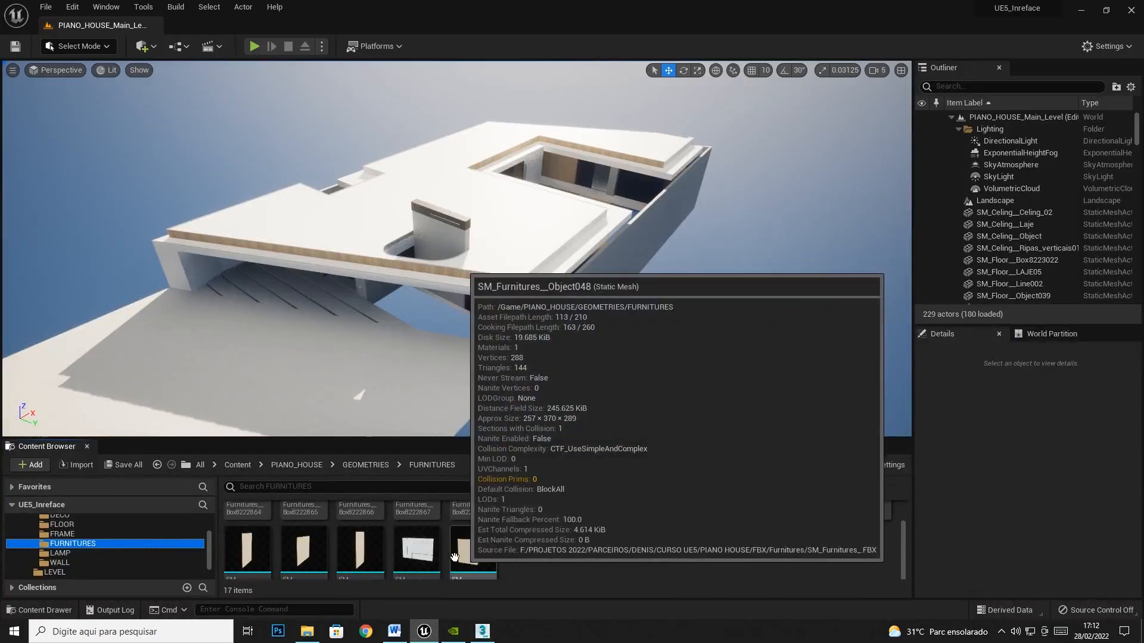
pyautogui.rightClick(549, 560)
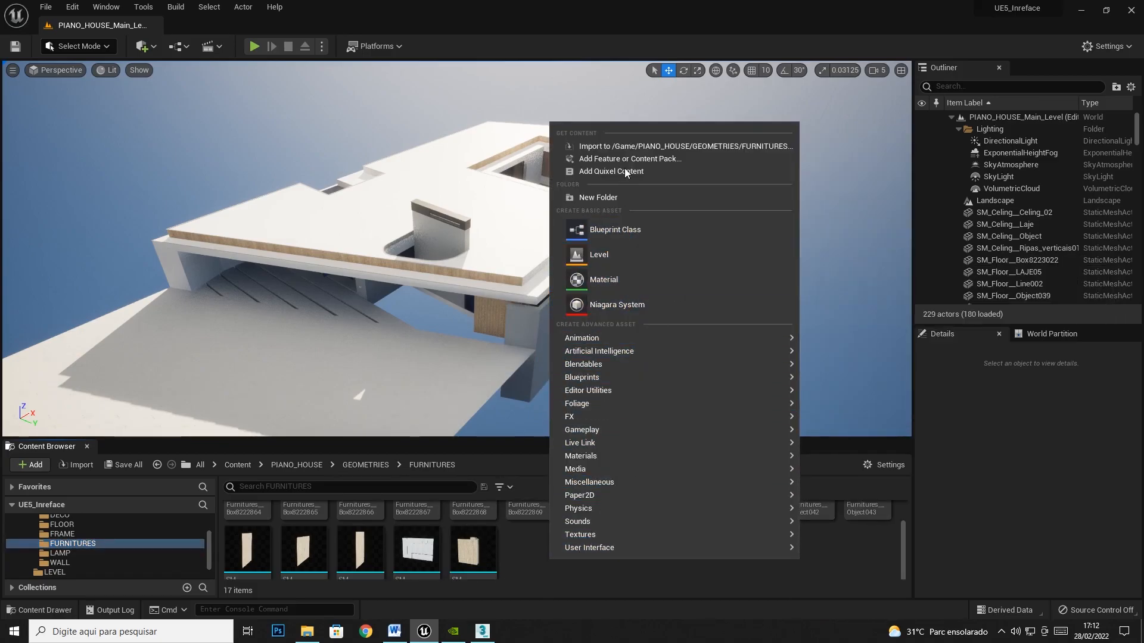
pyautogui.click(625, 146)
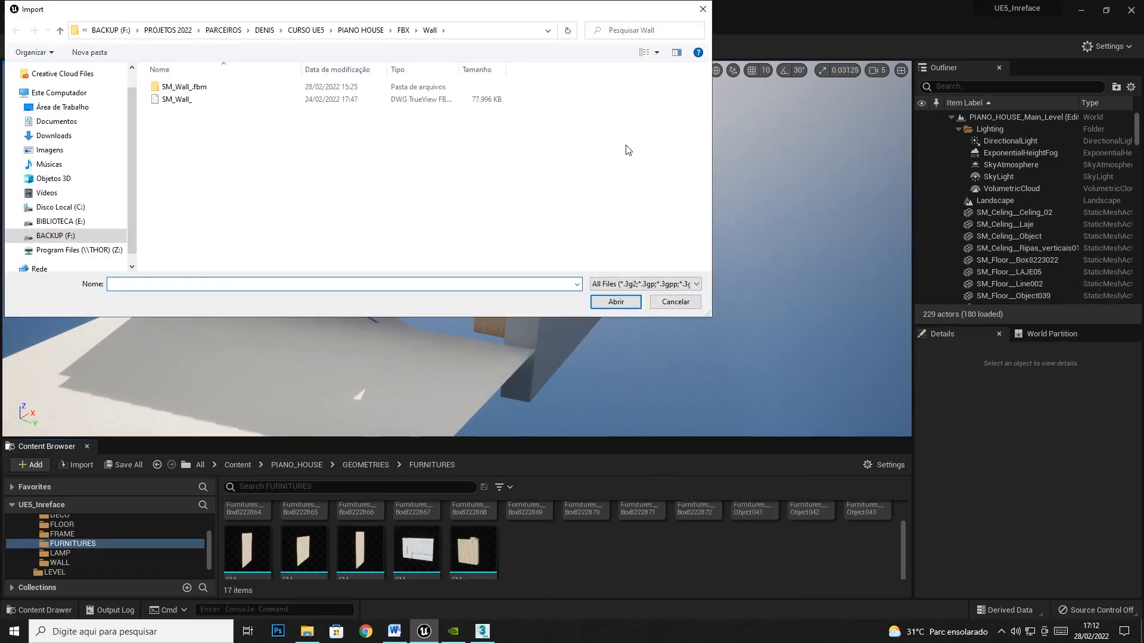
pyautogui.click(360, 30)
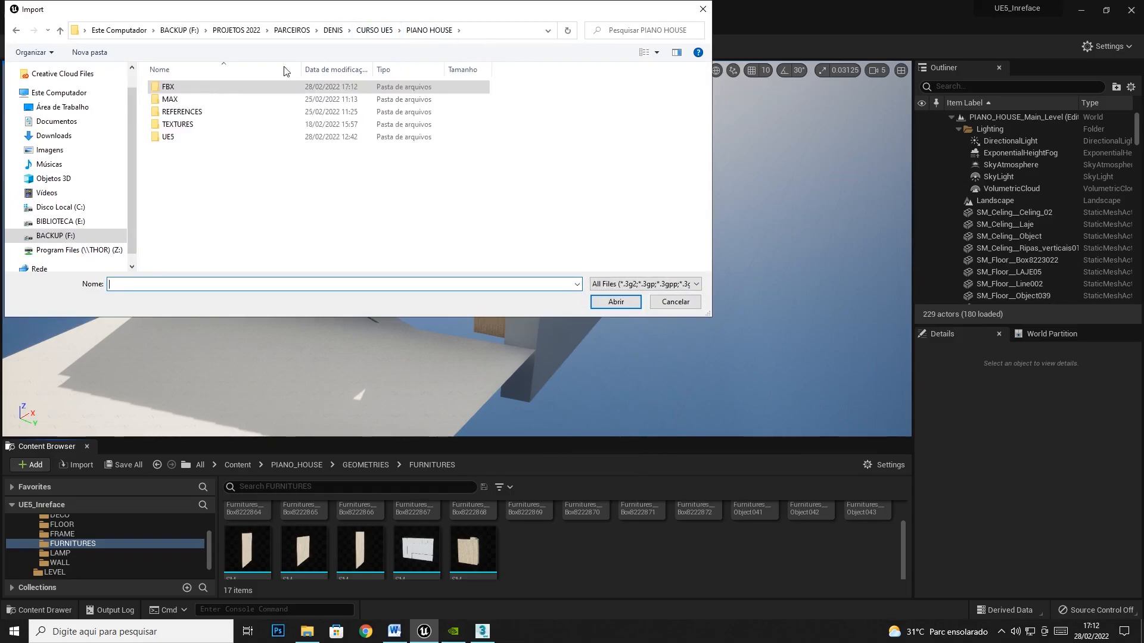
pyautogui.doubleClick(169, 88)
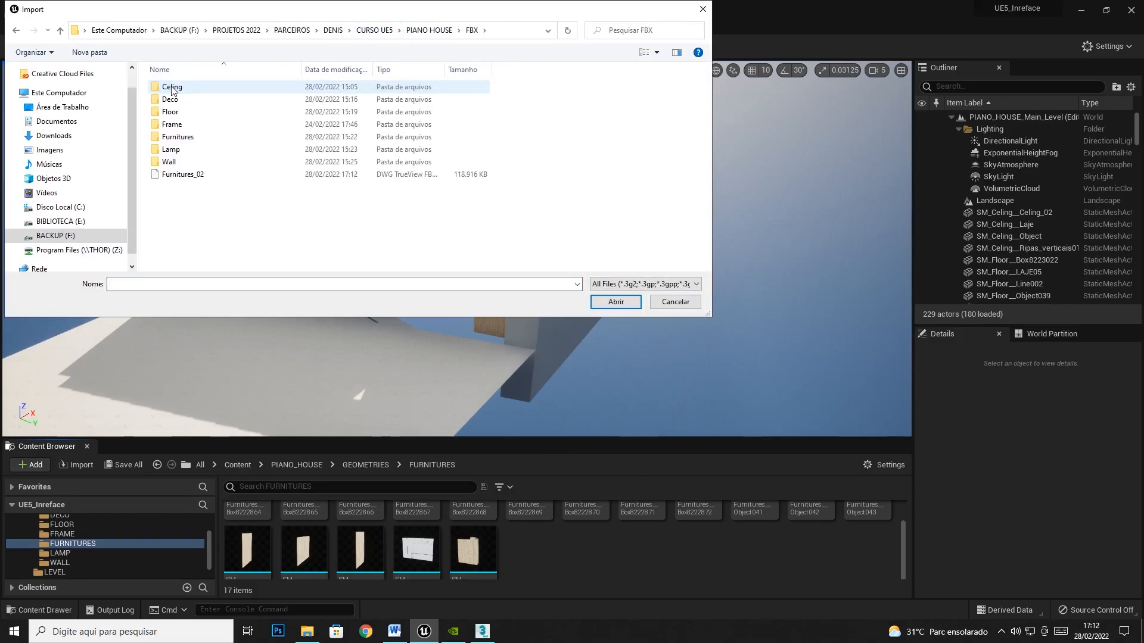
pyautogui.click(180, 175)
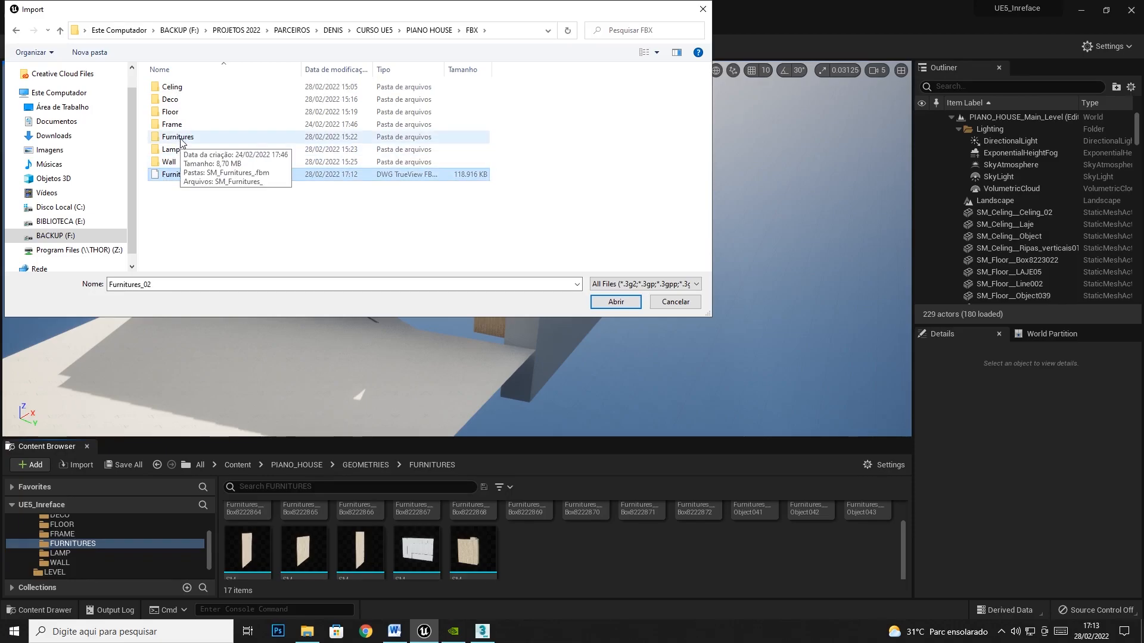
# Create a new folder named Furnitures_02 inside the FBX folder from the import dialog
pyautogui.rightClick(188, 224)
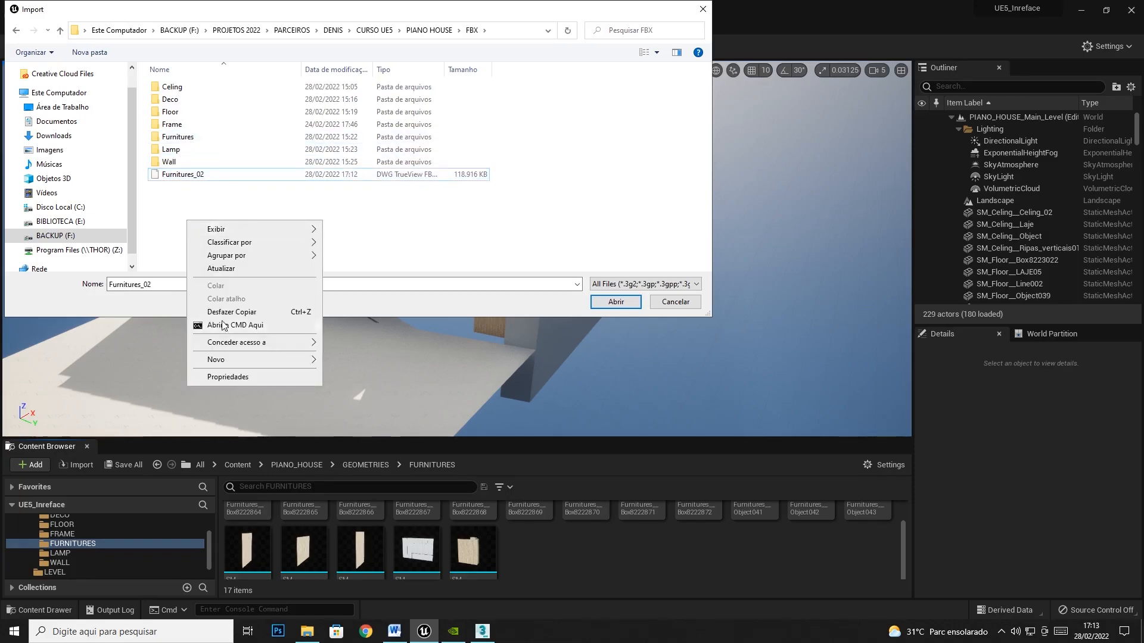
pyautogui.moveTo(299, 360)
pyautogui.click(356, 361)
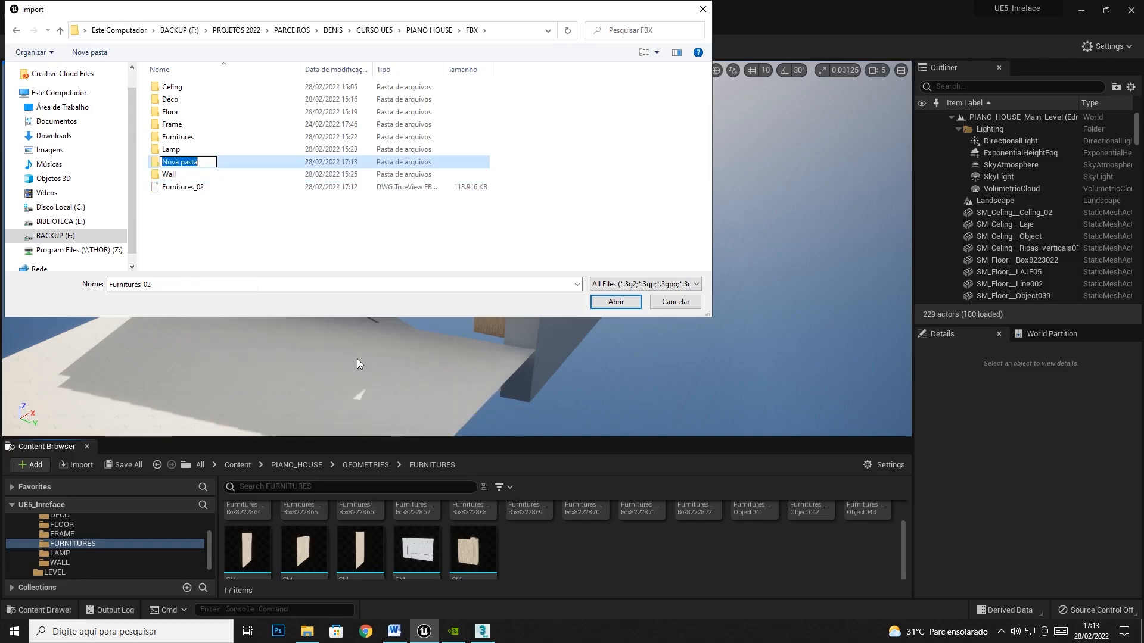
pyautogui.write('Furnitures_02')
pyautogui.press('Return')
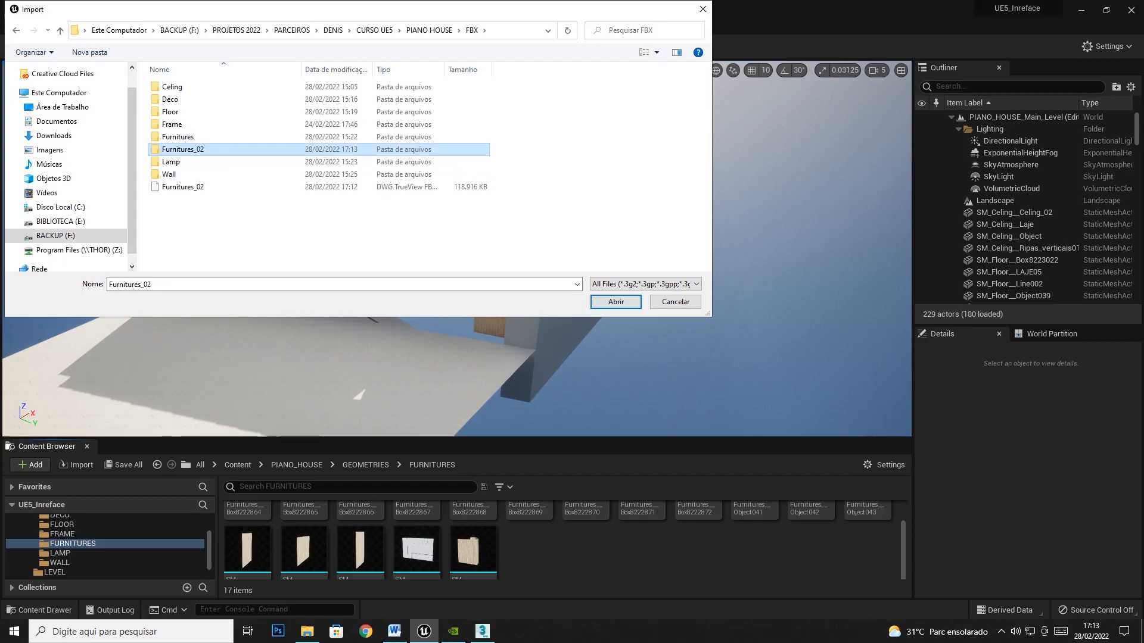
# Move the Furnitures_02 file into the Furnitures_02 folder and refresh the FBX folder view
pyautogui.click(186, 188)
pyautogui.moveTo(187, 188); pyautogui.dragTo(199, 150)
pyautogui.click(17, 31)
pyautogui.click(34, 31)
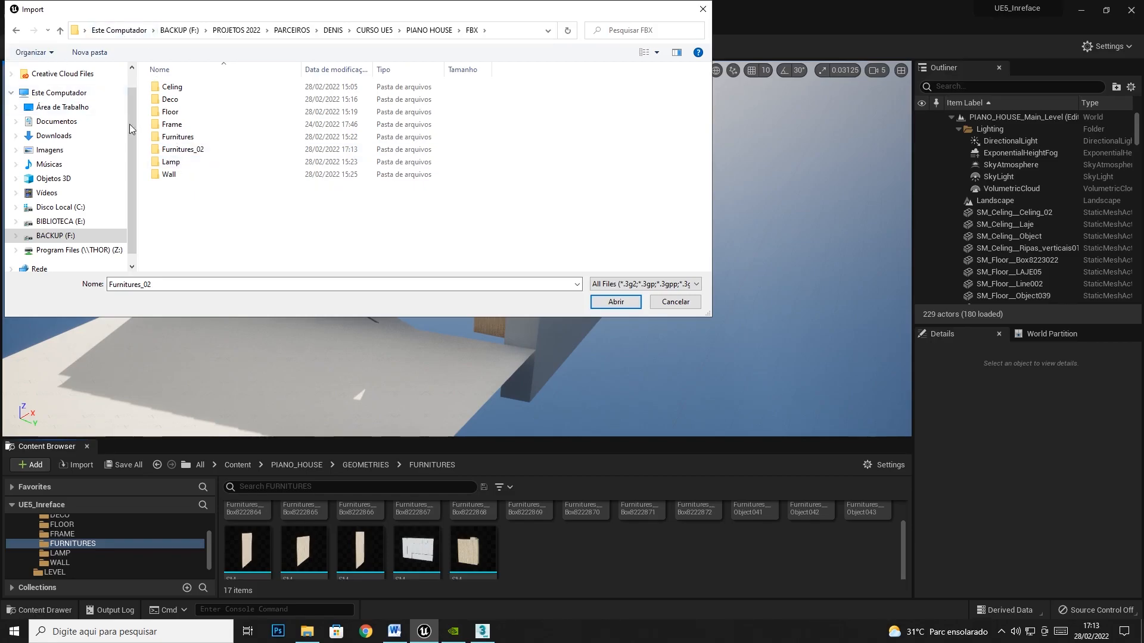
# Import Furnitures_02 from its new folder as separate static meshes, leaving Generate Lightmap UVs and Combine Meshes off
pyautogui.doubleClick(198, 152)
pyautogui.click(190, 89)
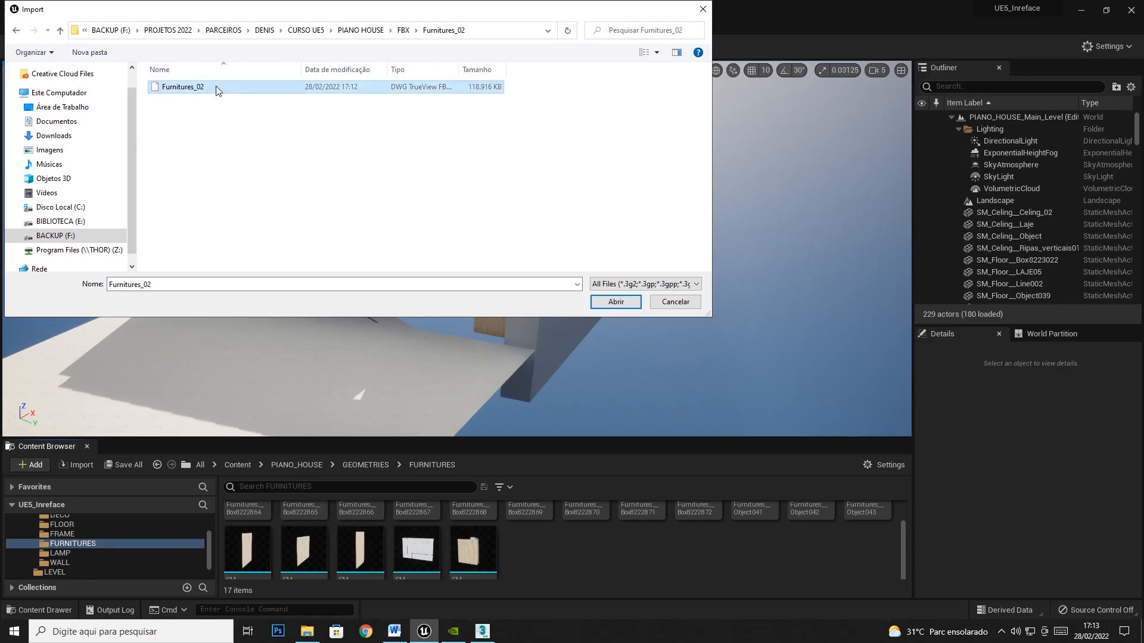
pyautogui.click(618, 302)
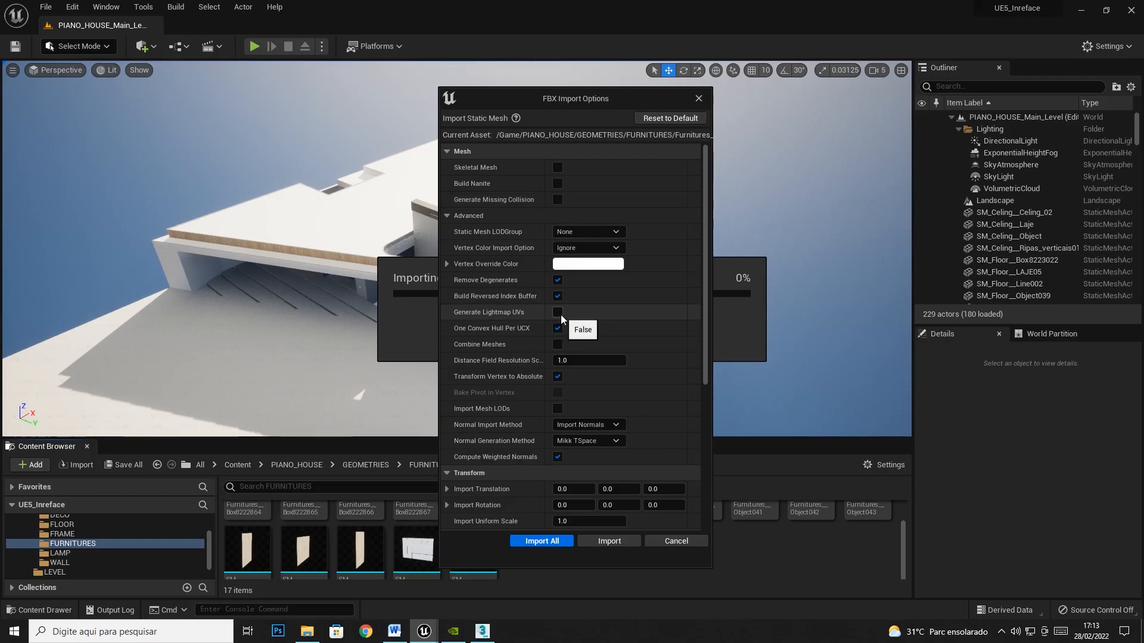
pyautogui.click(547, 540)
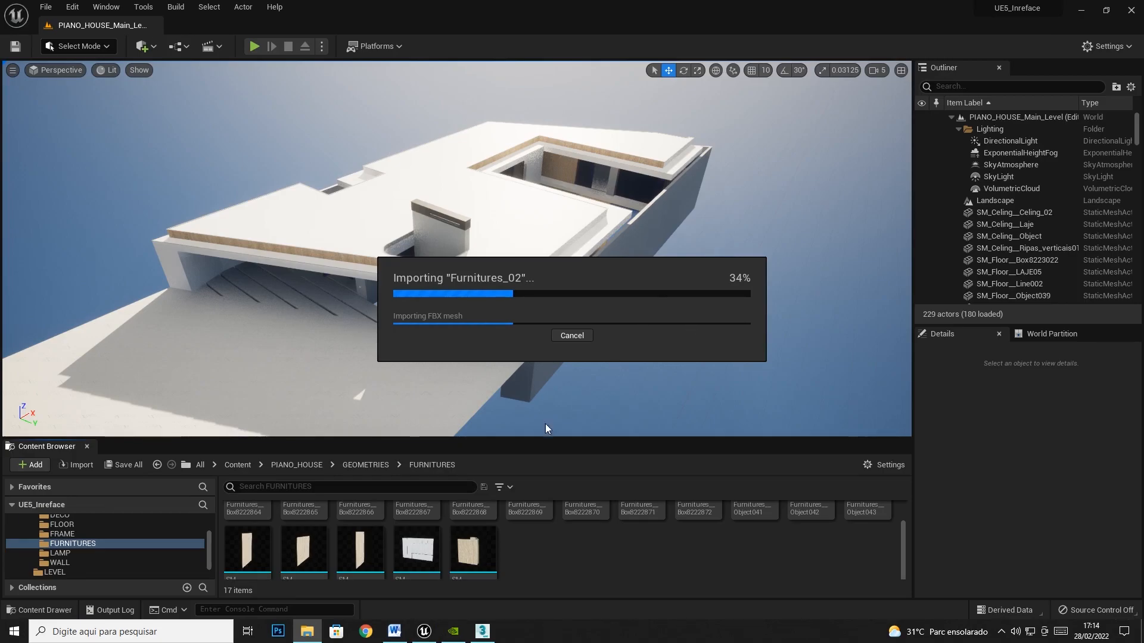
# Switch to File Explorer and open the FBX folder of the PIANO HOUSE project
pyautogui.click(305, 633)
pyautogui.doubleClick(249, 132)
pyautogui.doubleClick(247, 133)
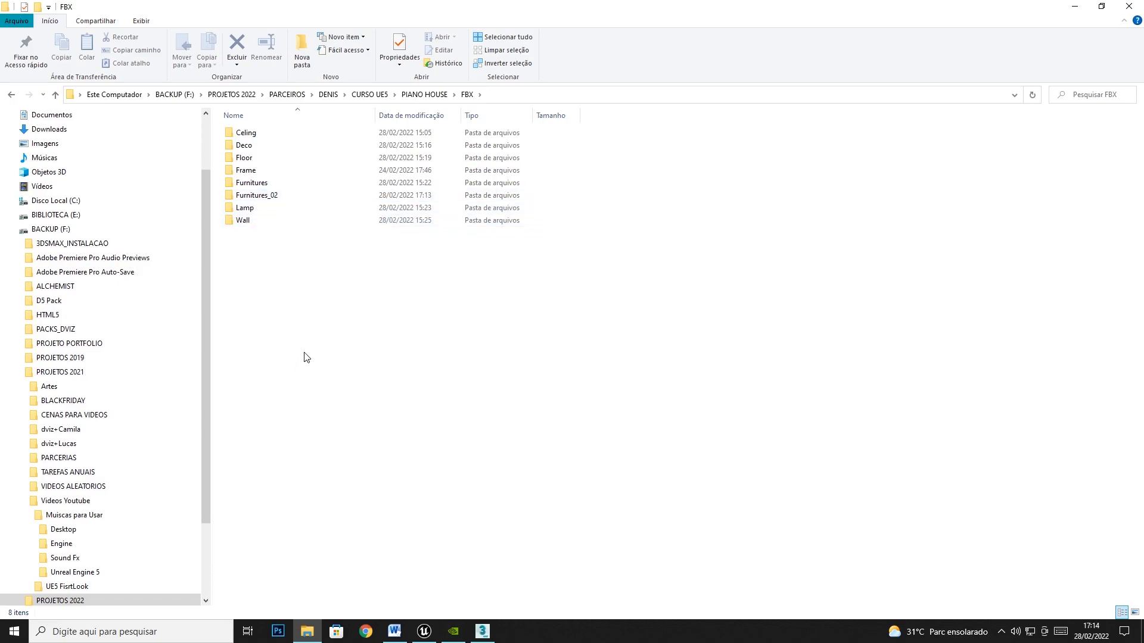
# Switch to the Unreal Editor, close the message log, and enlarge the content browser to review the imported Furnitures_02 assets
pyautogui.click(423, 630)
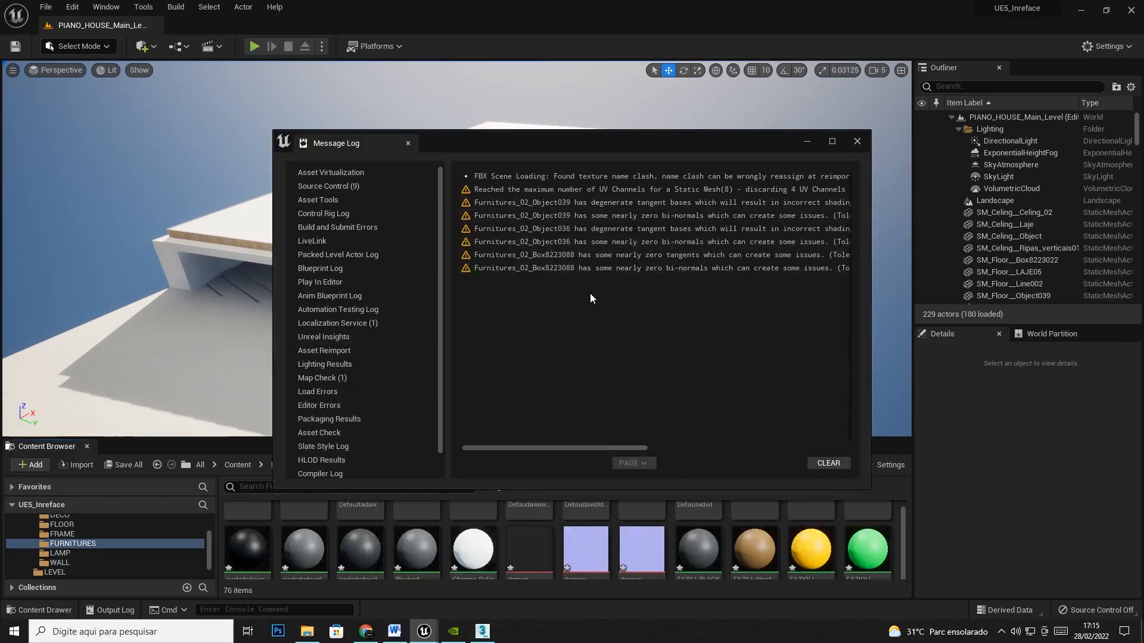
pyautogui.click(857, 141)
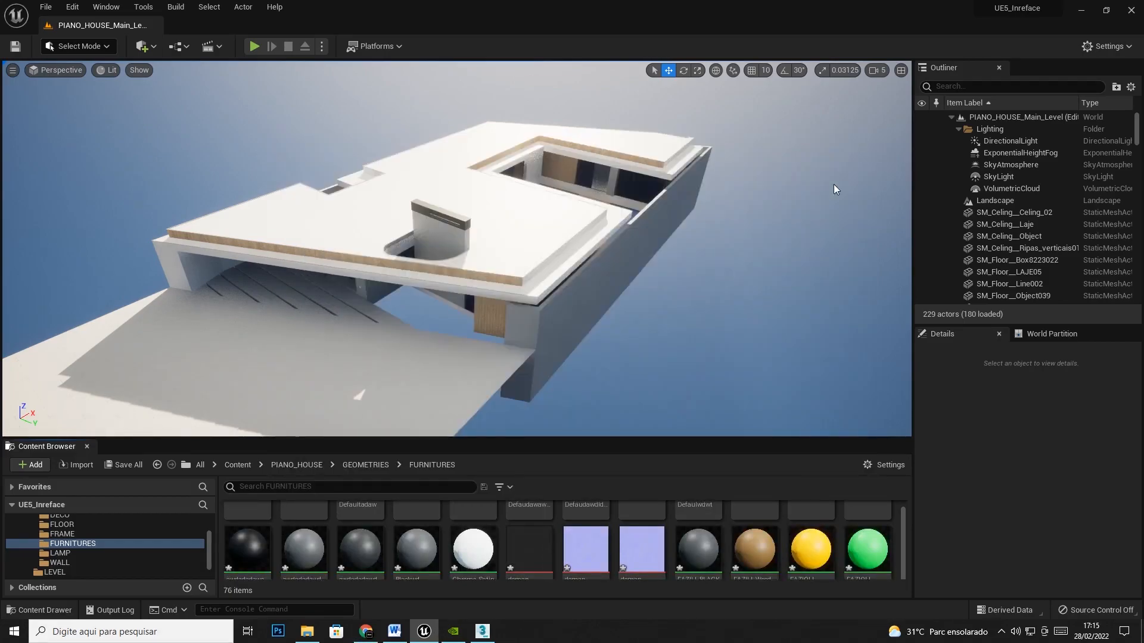
pyautogui.moveTo(802, 438); pyautogui.dragTo(801, 248)
pyautogui.moveTo(903, 417)
pyautogui.mouseDown()
pyautogui.moveTo(902, 355)
pyautogui.moveTo(901, 405)
pyautogui.mouseUp()
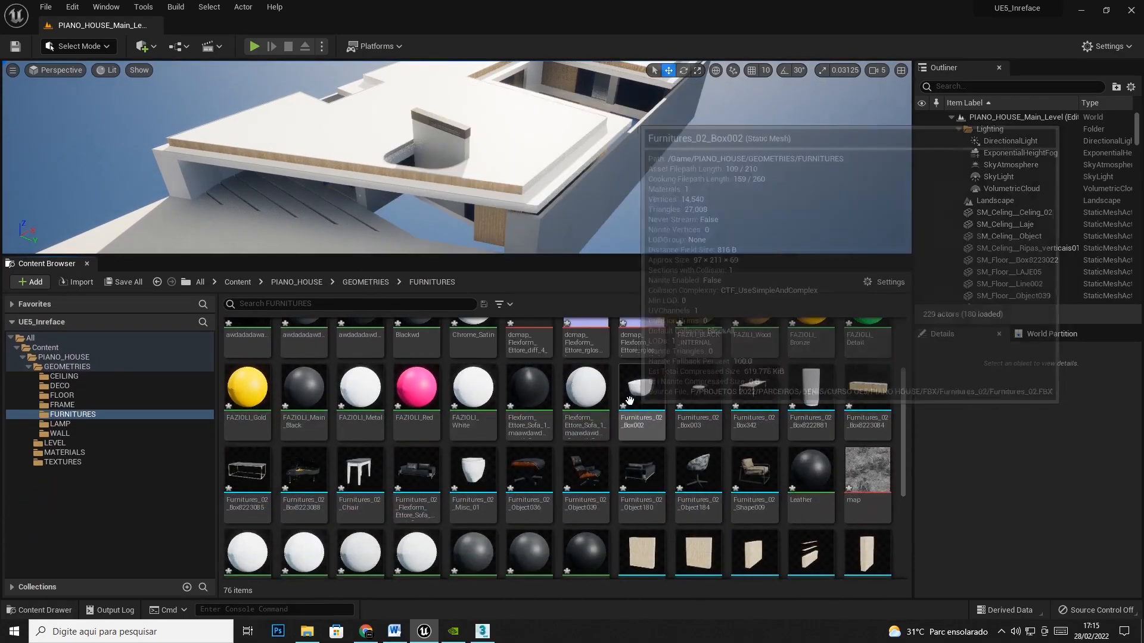
pyautogui.scroll(1, 530, 417)
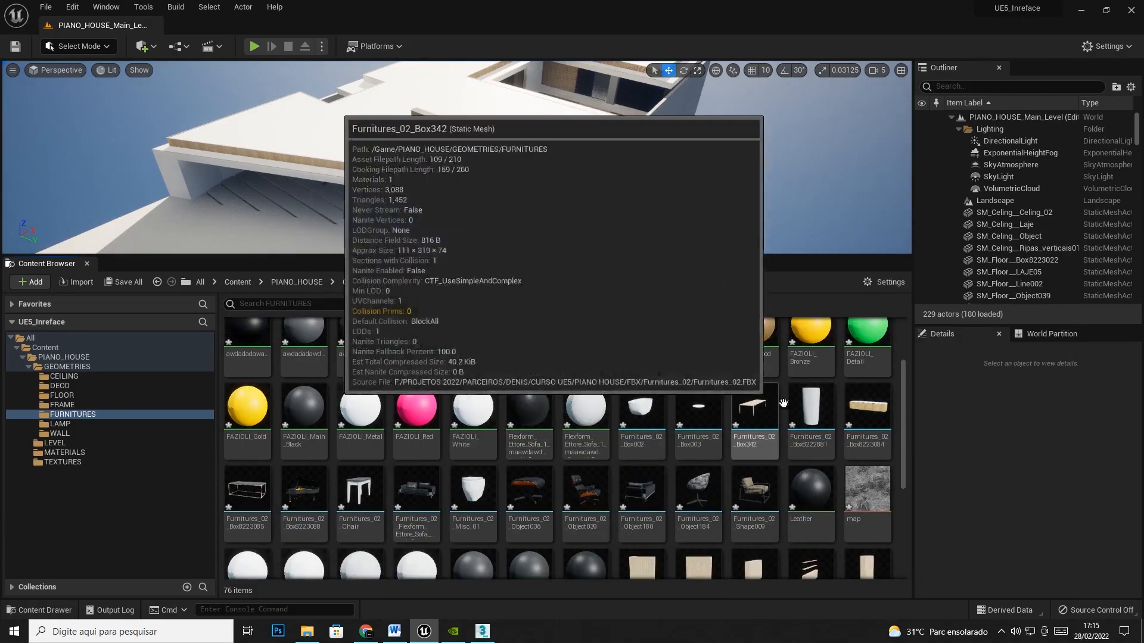
pyautogui.scroll(5, 813, 436)
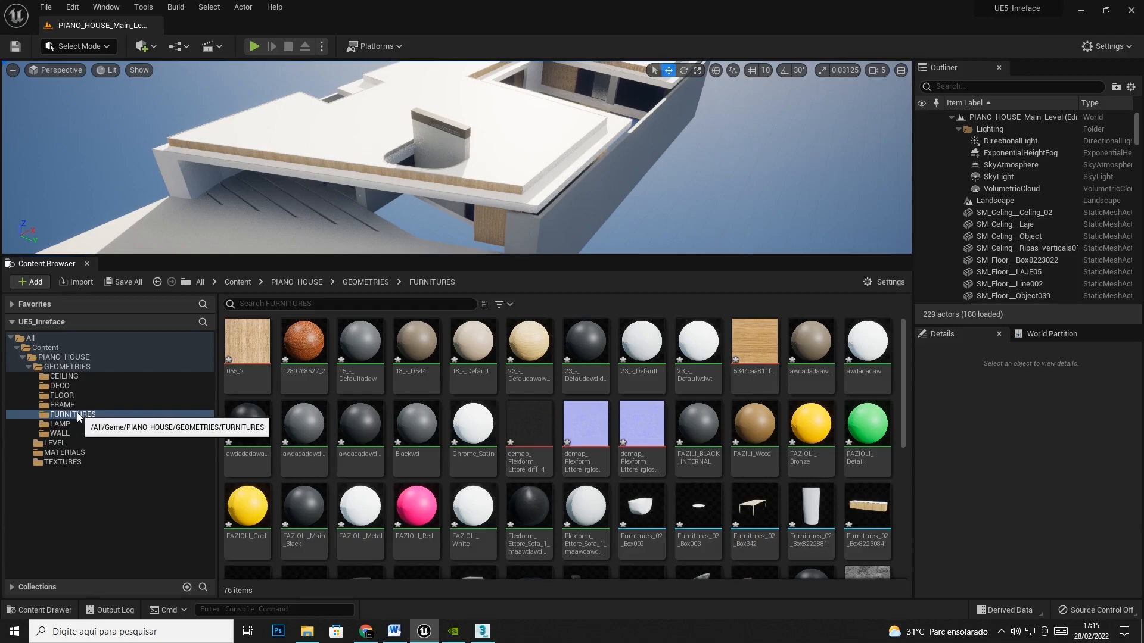
pyautogui.moveTo(308, 331)
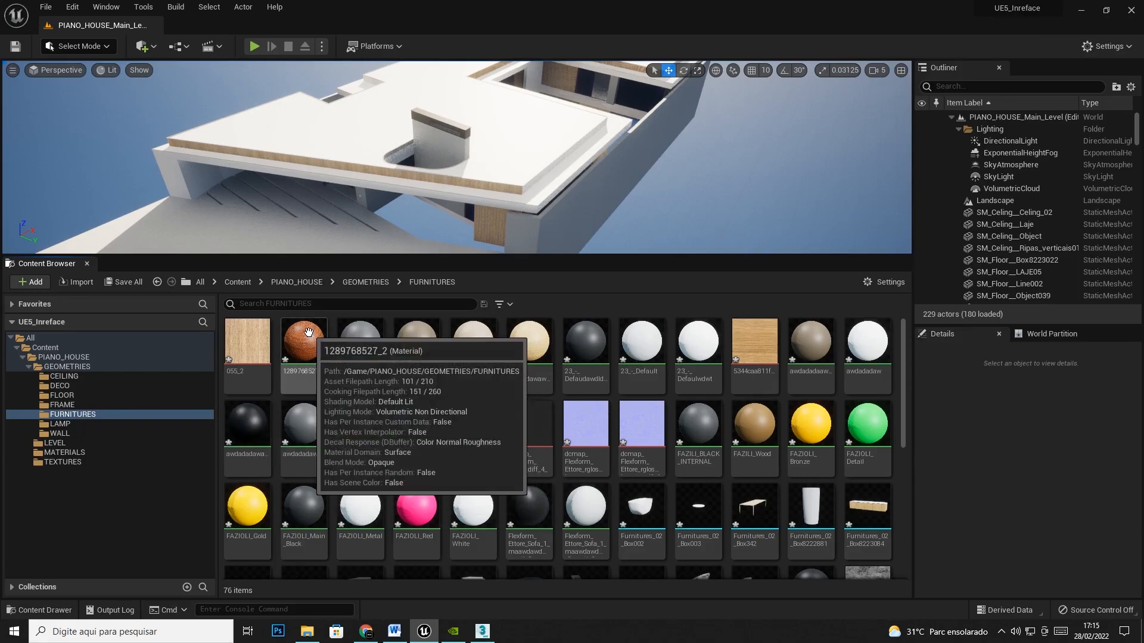
pyautogui.keyDown('shift'); pyautogui.click(473, 422); pyautogui.keyUp('shift')
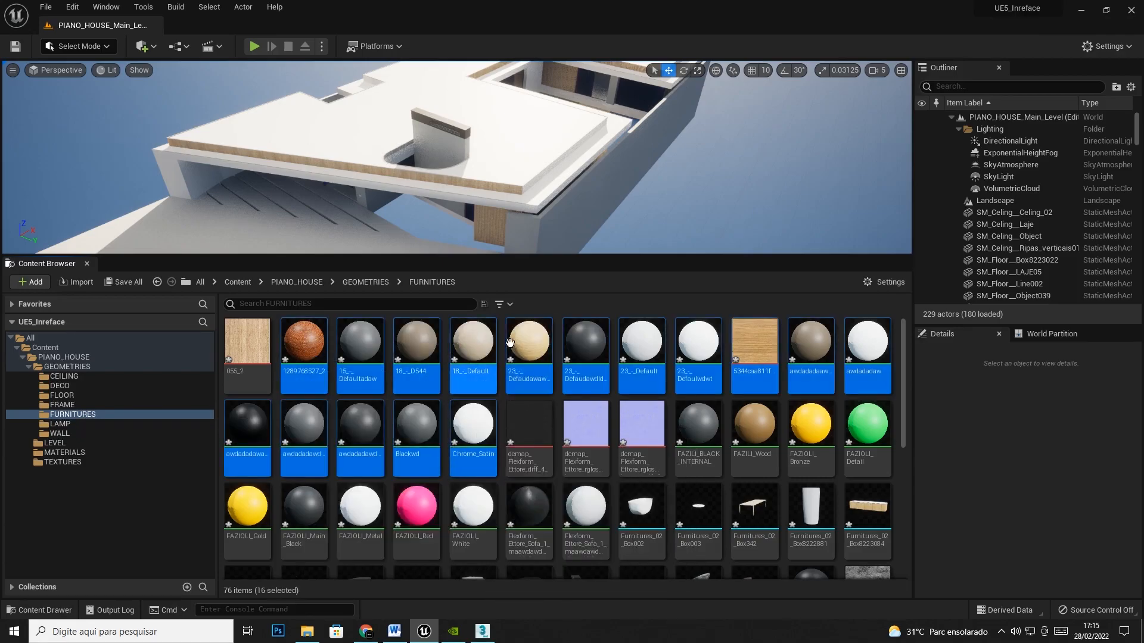
pyautogui.click(303, 342)
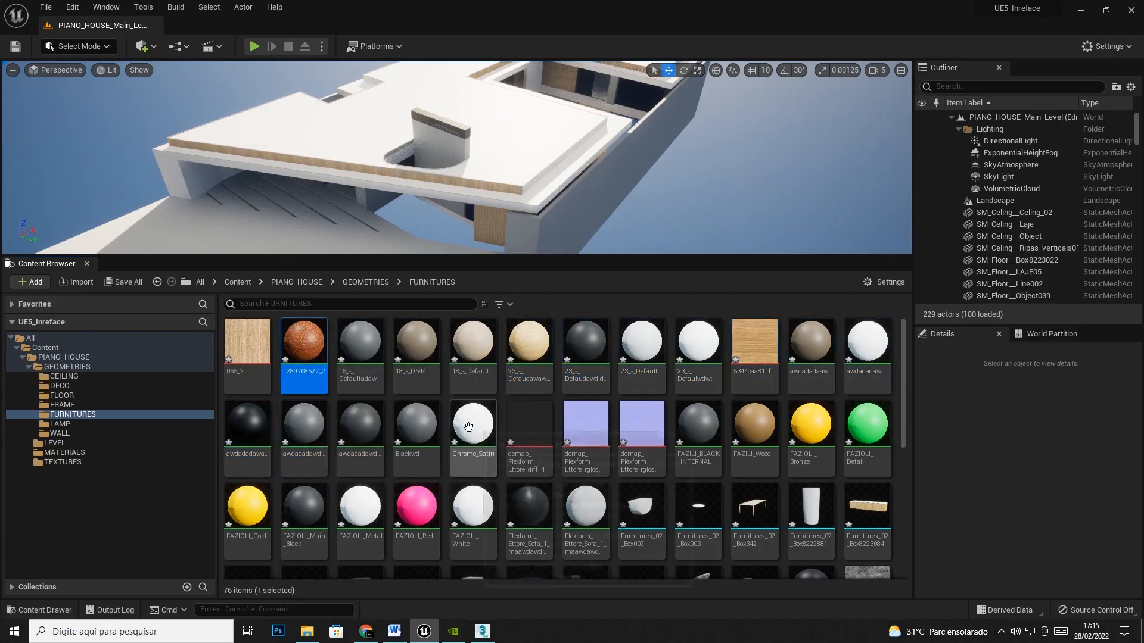
pyautogui.keyDown('shift'); pyautogui.click(692, 342); pyautogui.keyUp('shift')
pyautogui.moveTo(305, 347)
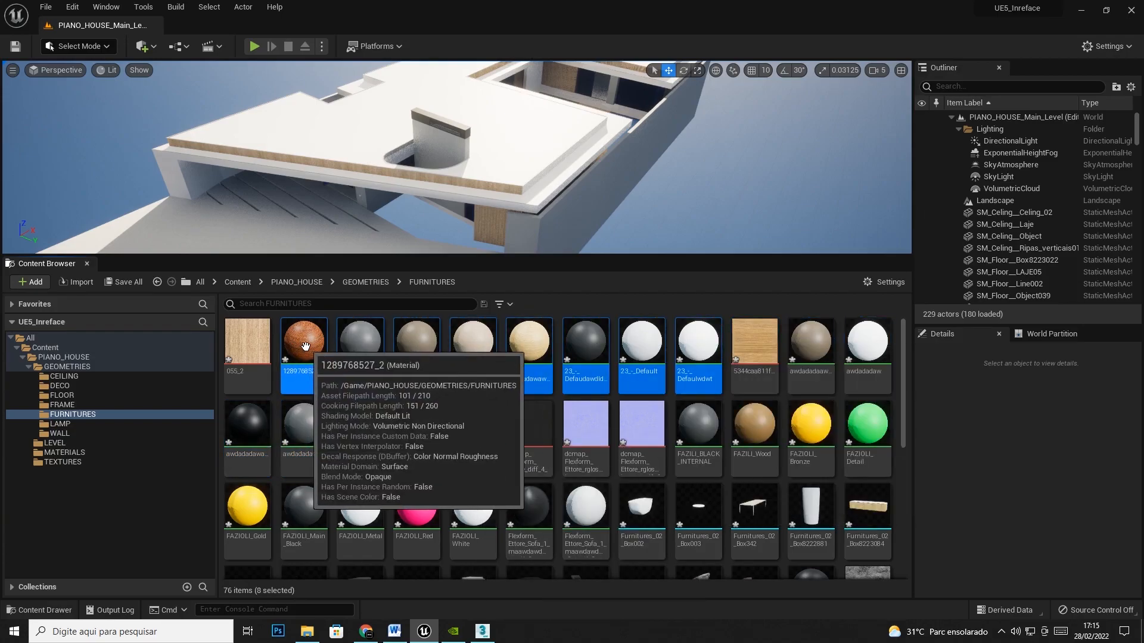
pyautogui.moveTo(304, 347); pyautogui.dragTo(64, 454)
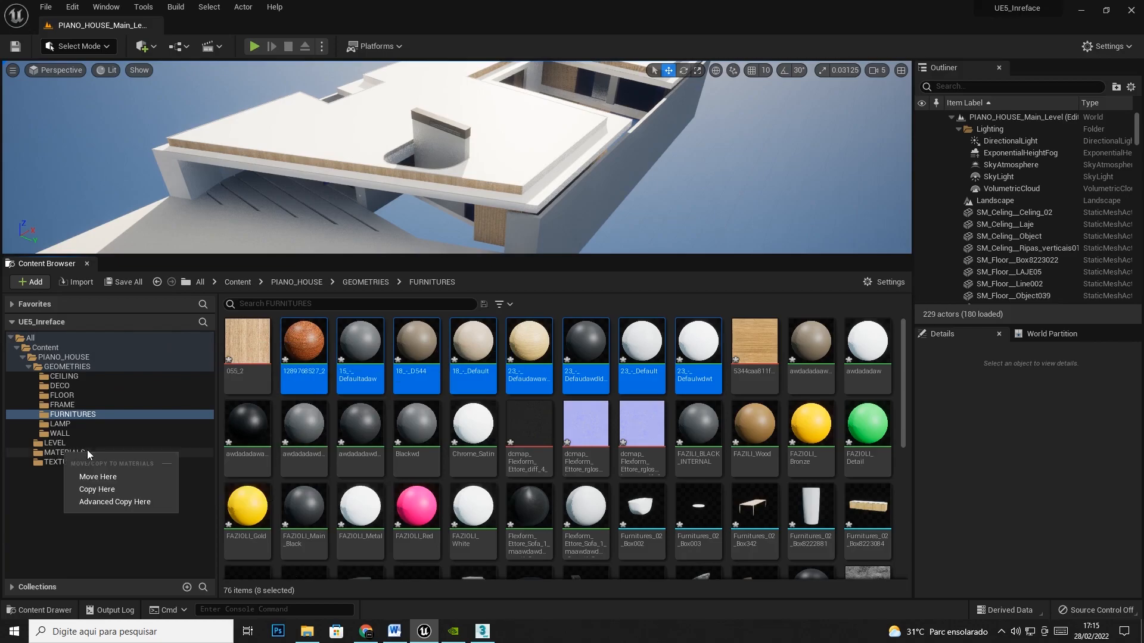
pyautogui.click(98, 477)
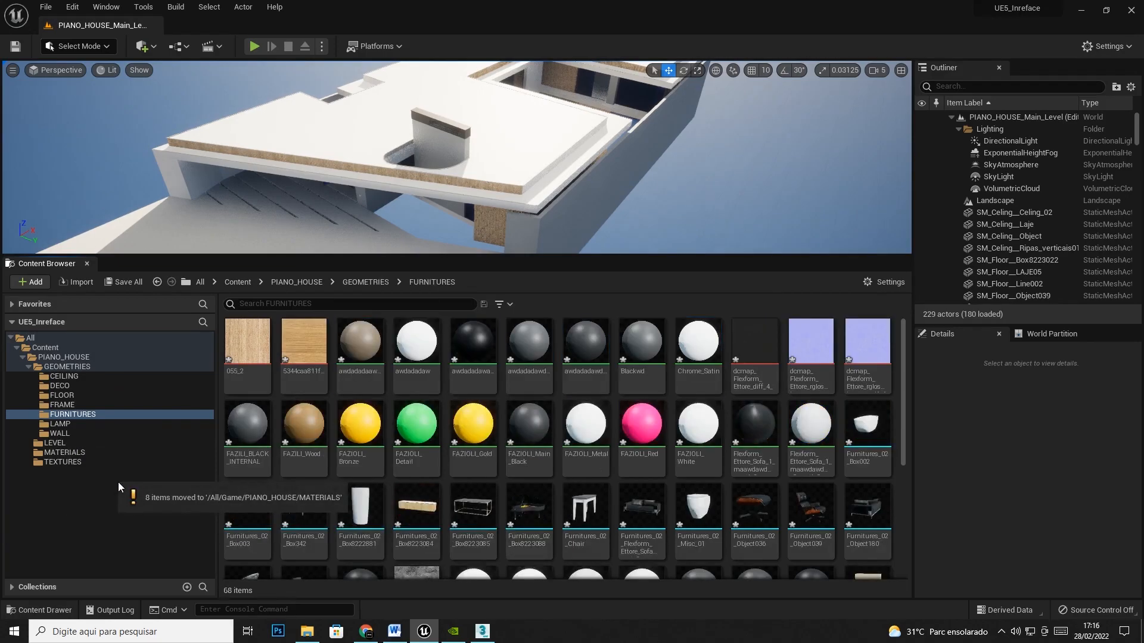
# Move the seven materials from the first one starting with awdadad through Chrome_Satin into the MATERIALS folder and dismiss the rename report
pyautogui.click(360, 341)
pyautogui.keyDown('shift'); pyautogui.click(691, 339); pyautogui.keyUp('shift')
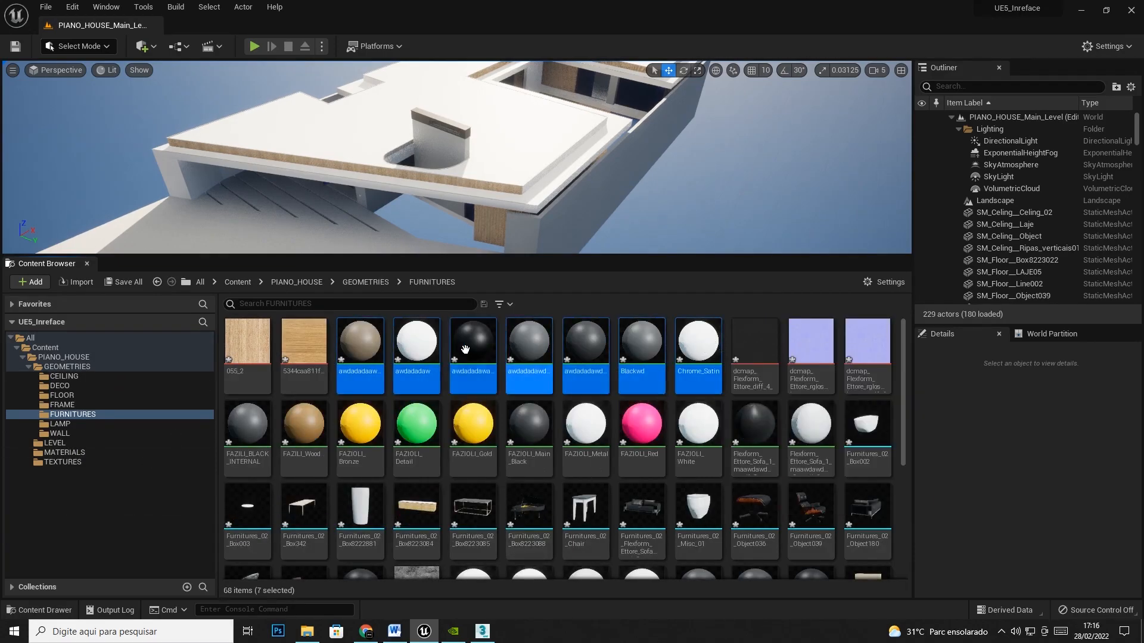
pyautogui.moveTo(363, 337); pyautogui.dragTo(64, 453)
pyautogui.click(104, 476)
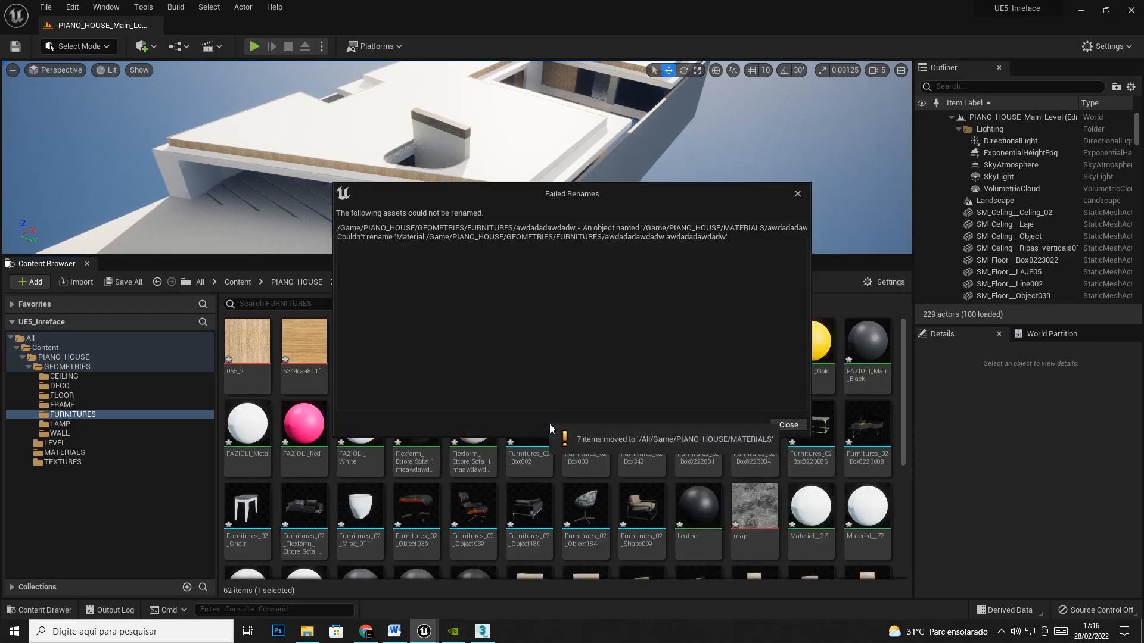
pyautogui.click(797, 193)
# Move the eleven materials from FAZILI_BLACK_INTERNAL through the second Flexform_Ettore_Sofa material into the MATERIALS folder
pyautogui.click(587, 351)
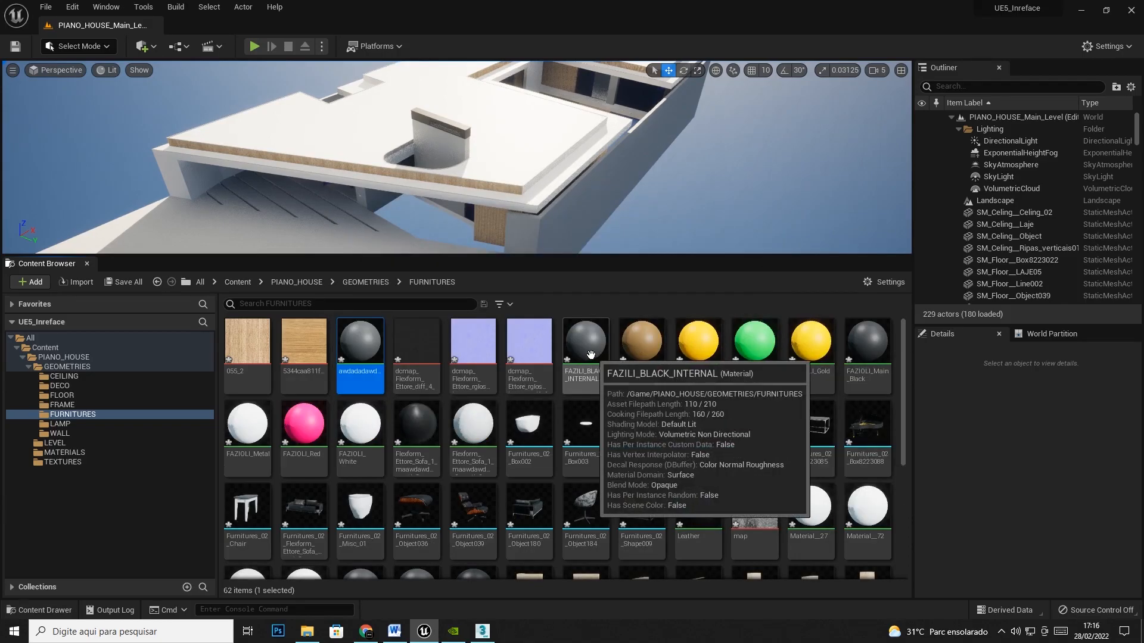
pyautogui.keyDown('shift'); pyautogui.click(473, 424); pyautogui.keyUp('shift')
pyautogui.moveTo(586, 355); pyautogui.dragTo(108, 453)
pyautogui.click(123, 471)
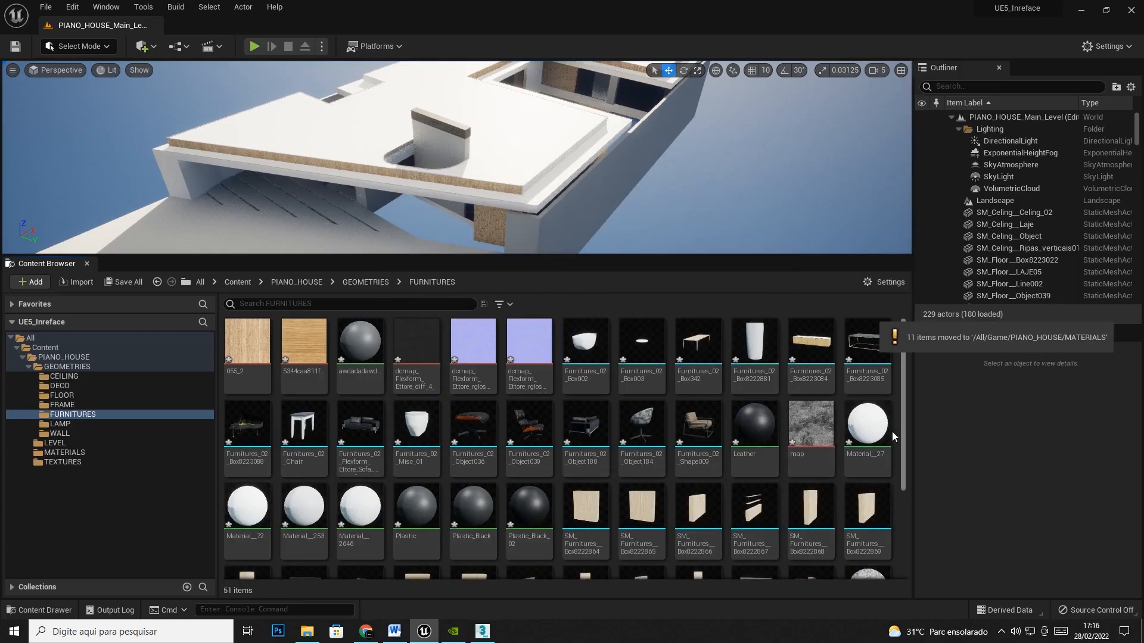
# Move the Leather material and the seven materials from Material__27 through Plastic_Black_02 into the MATERIALS folder
pyautogui.moveTo(754, 424); pyautogui.dragTo(63, 453)
pyautogui.click(96, 475)
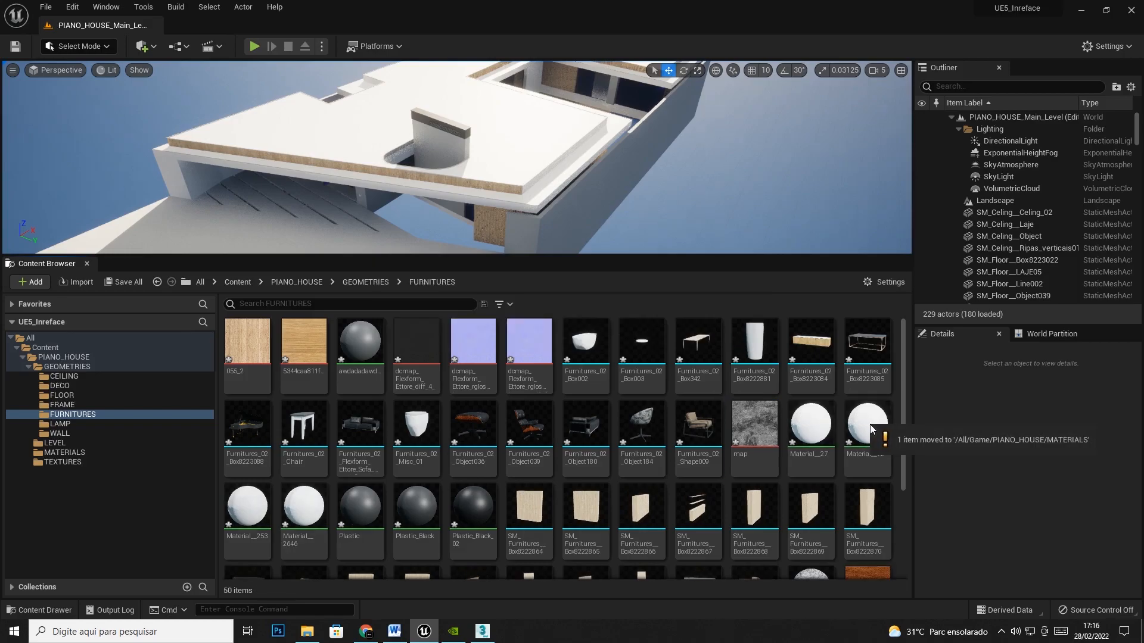
pyautogui.click(810, 424)
pyautogui.keyDown('shift'); pyautogui.click(472, 507); pyautogui.keyUp('shift')
pyautogui.moveTo(810, 426); pyautogui.dragTo(119, 454)
pyautogui.click(126, 476)
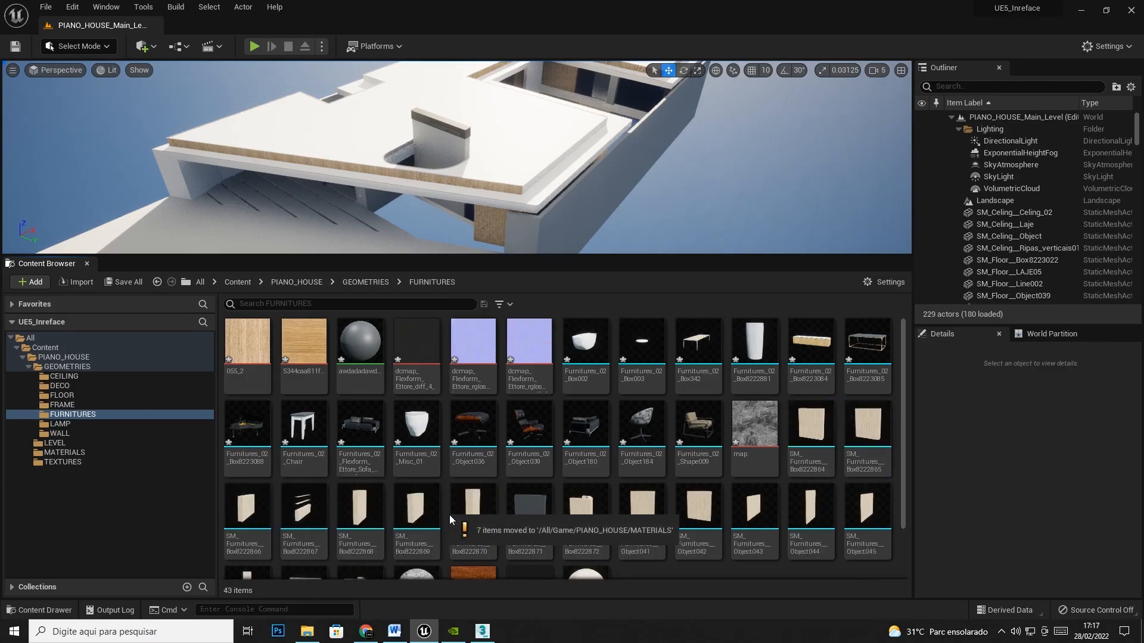
# Try to move the remaining grey awdadadawdadw material into the MATERIALS folder
pyautogui.moveTo(373, 343); pyautogui.dragTo(54, 453)
pyautogui.click(84, 476)
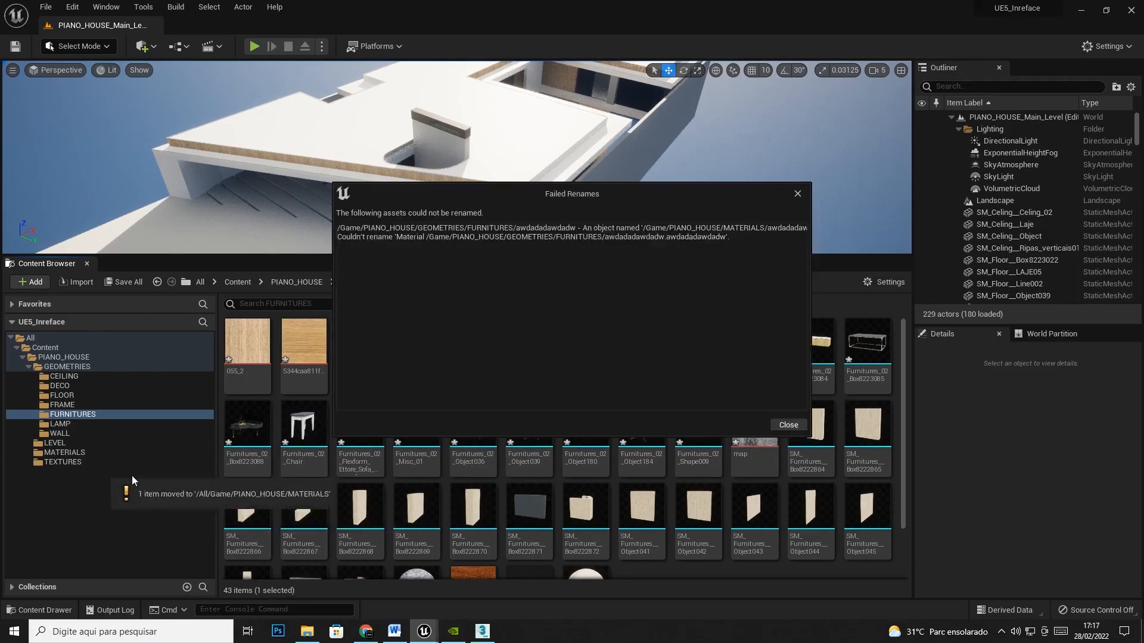
pyautogui.click(796, 192)
# Rename the grey awdadadawdadw material as awdadadawdadw_d and move it into the MATERIALS folder
pyautogui.rightClick(349, 353)
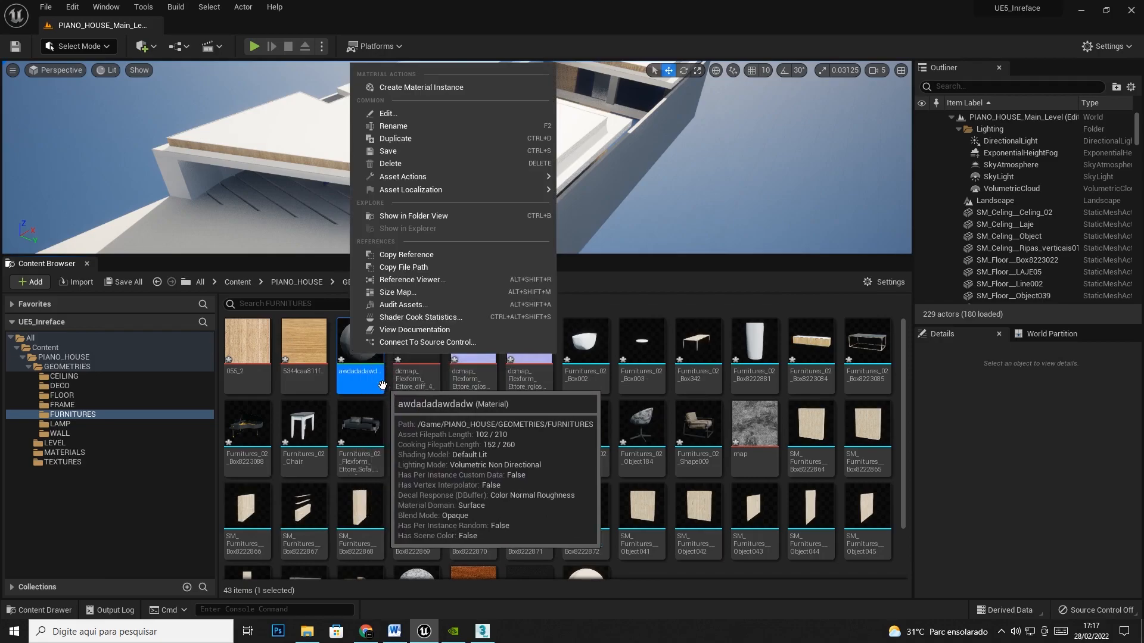
pyautogui.click(414, 126)
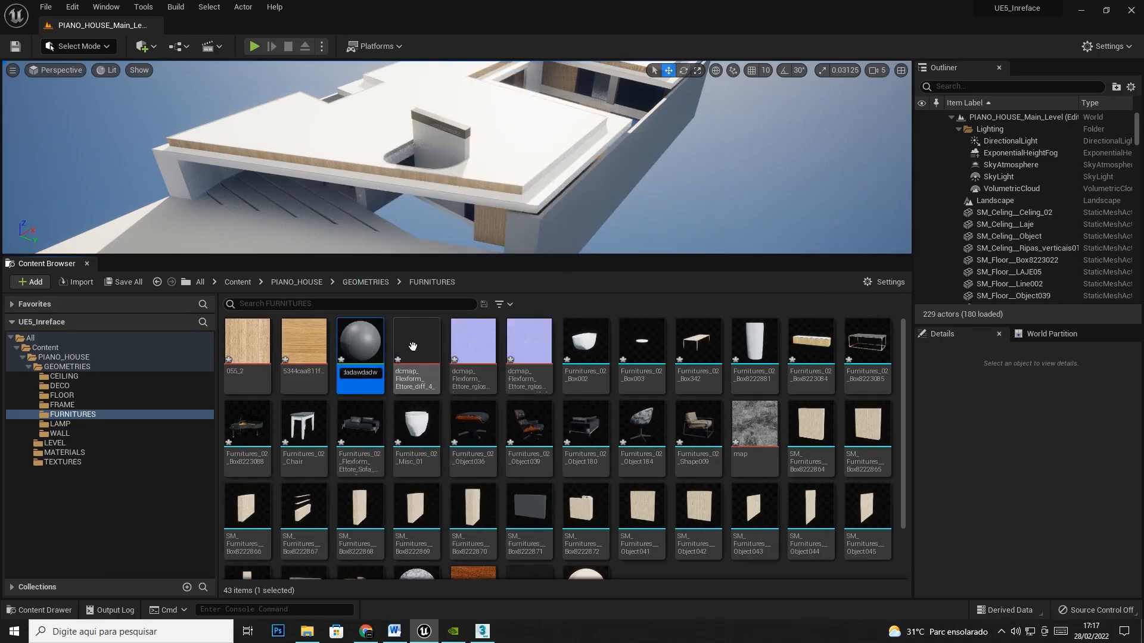
pyautogui.press('Return')
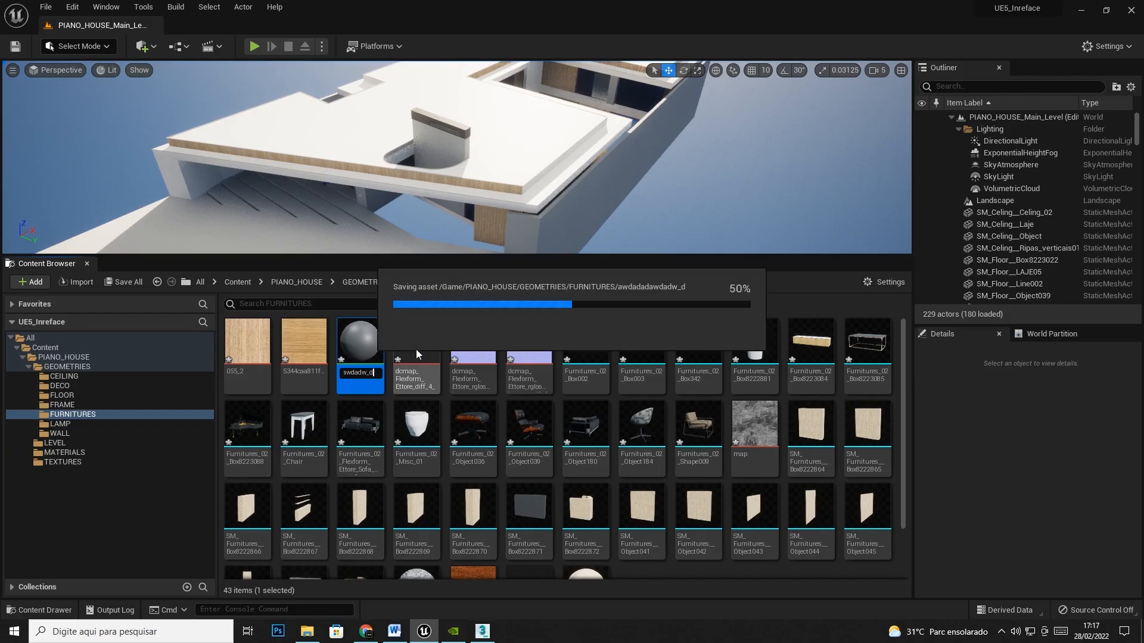
pyautogui.moveTo(360, 342); pyautogui.dragTo(59, 453)
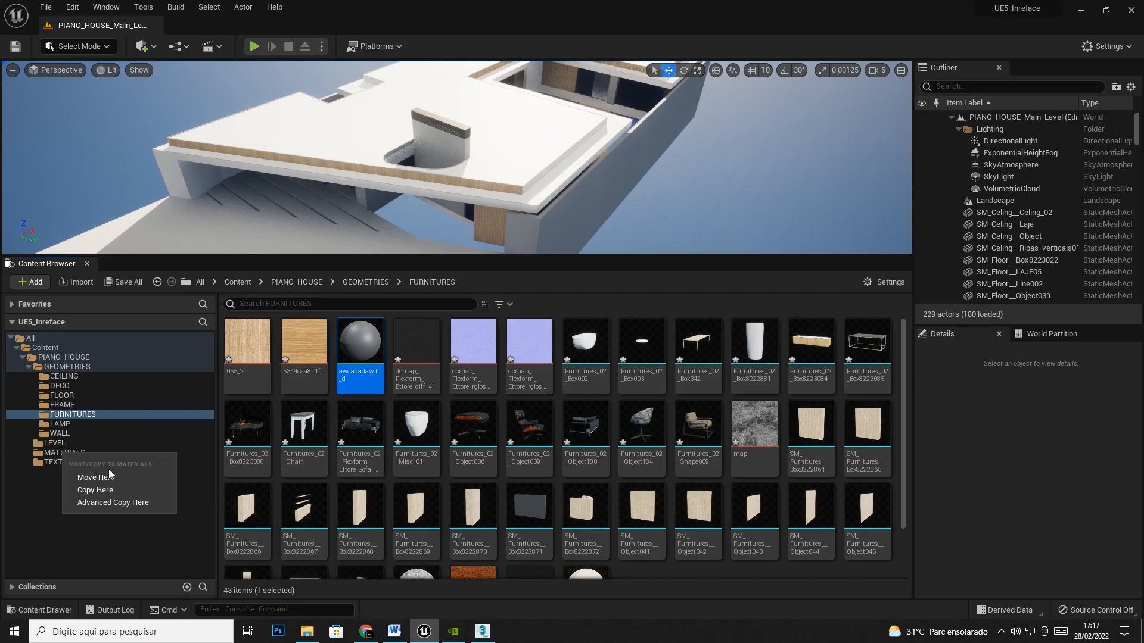
pyautogui.click(156, 475)
# Rename the 055_2 texture as 055_2_f, and move it with the following four textures to the TEXTURES folder
pyautogui.click(262, 351)
pyautogui.rightClick(260, 351)
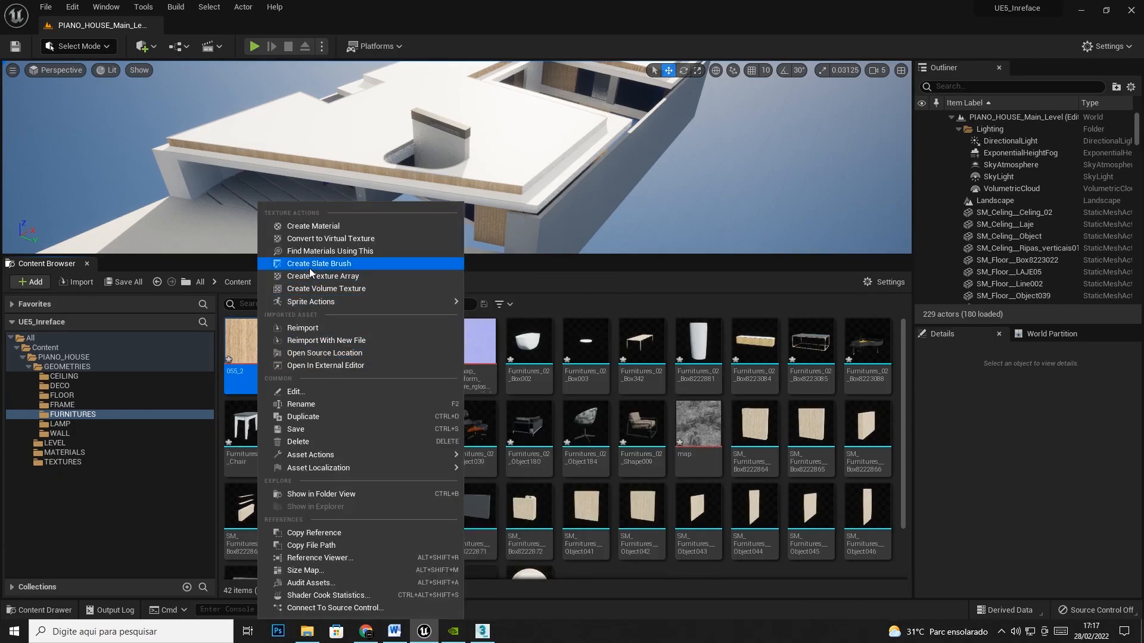
pyautogui.click(310, 399)
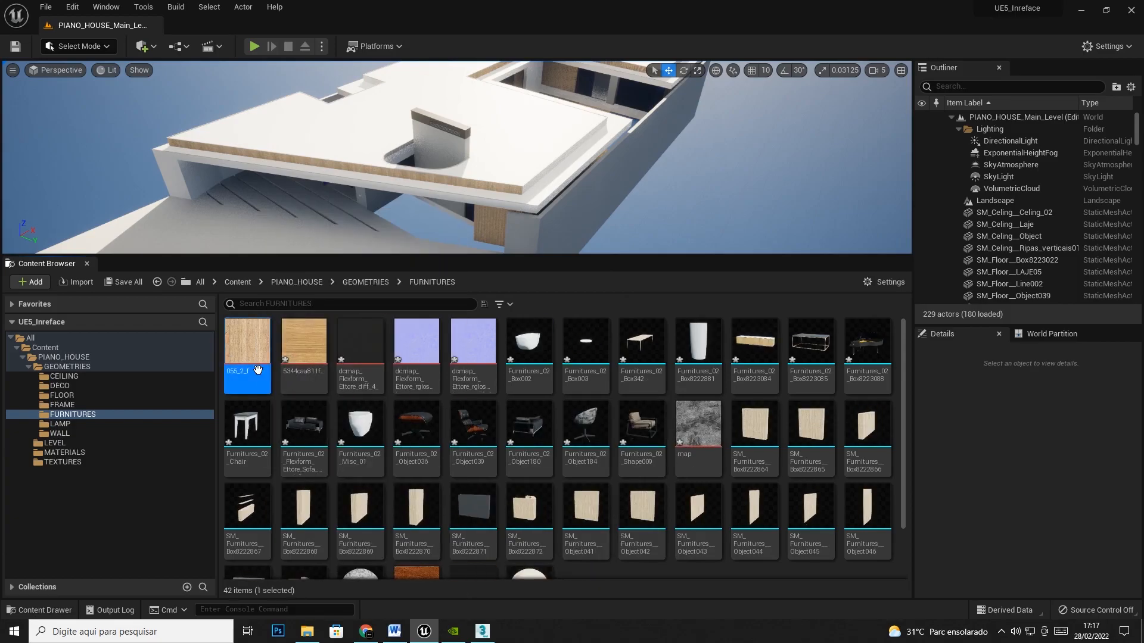
pyautogui.keyDown('shift'); pyautogui.click(461, 350); pyautogui.keyUp('shift')
pyautogui.moveTo(259, 345); pyautogui.dragTo(78, 462)
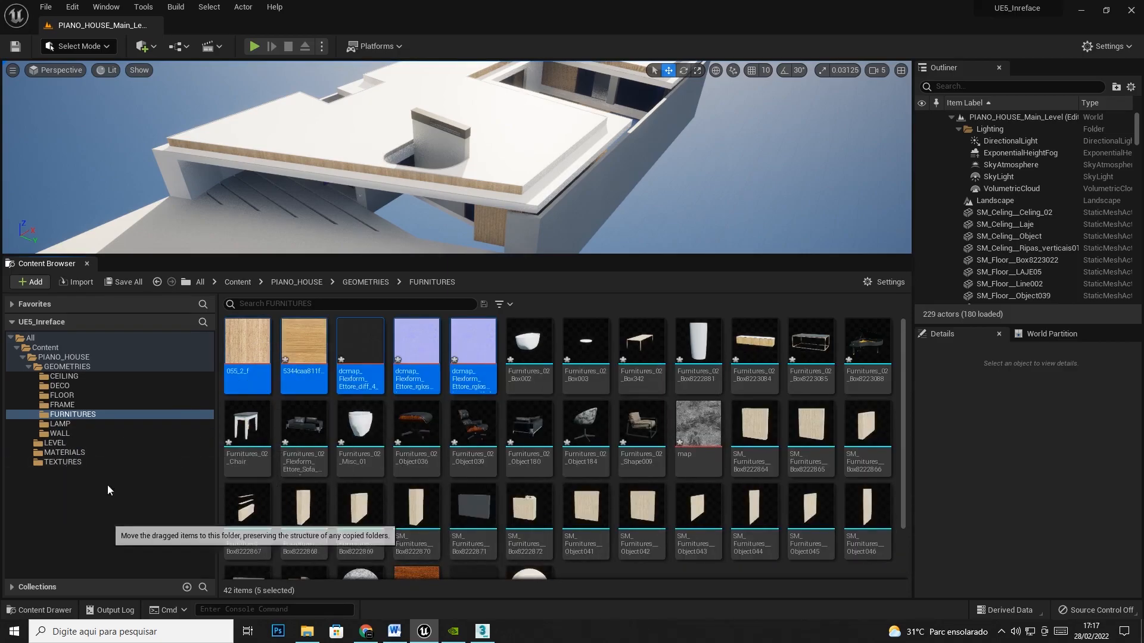
pyautogui.click(108, 483)
pyautogui.click(798, 194)
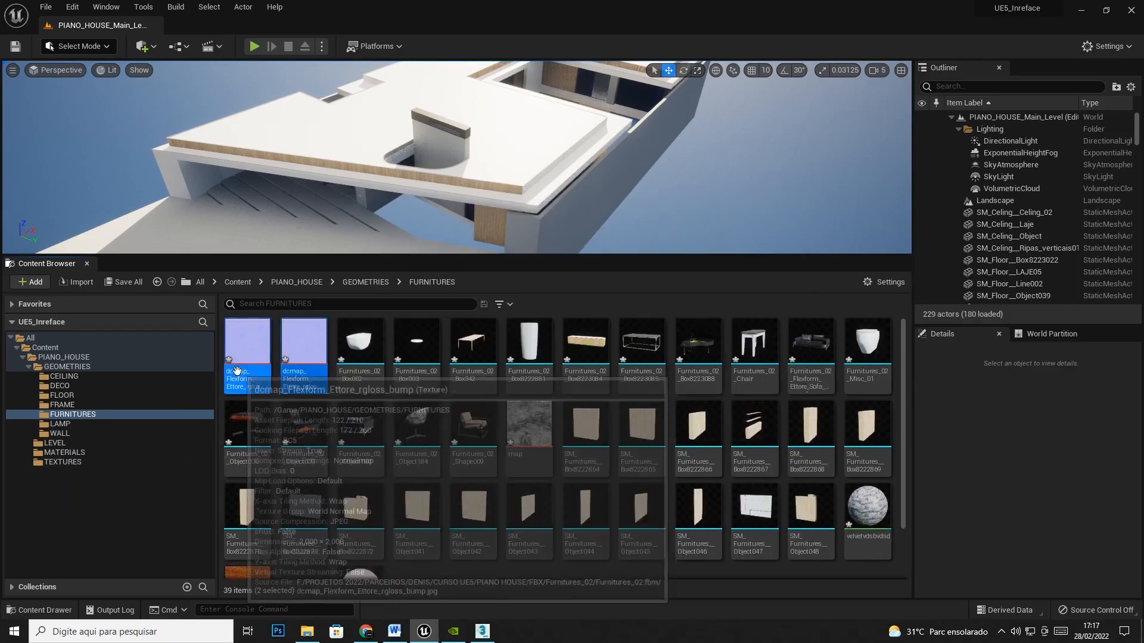
# Rename the two dcmap_Flexform_Ettore normal-map textures with an added suffix and move both into the TEXTURES folder
pyautogui.rightClick(237, 373)
pyautogui.click(271, 420)
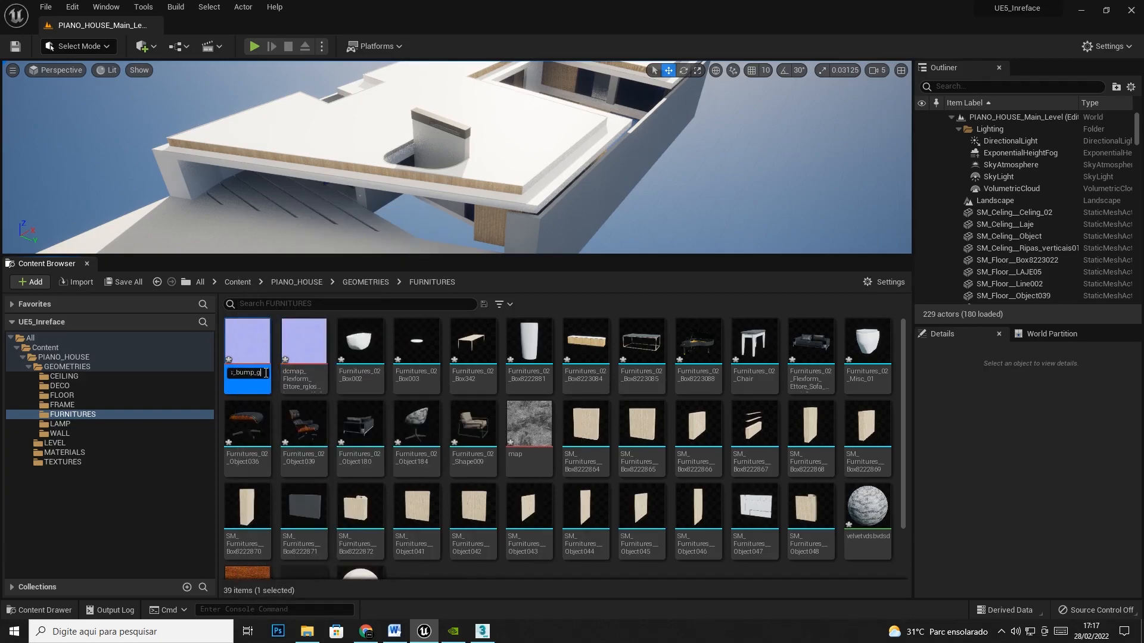
pyautogui.rightClick(300, 358)
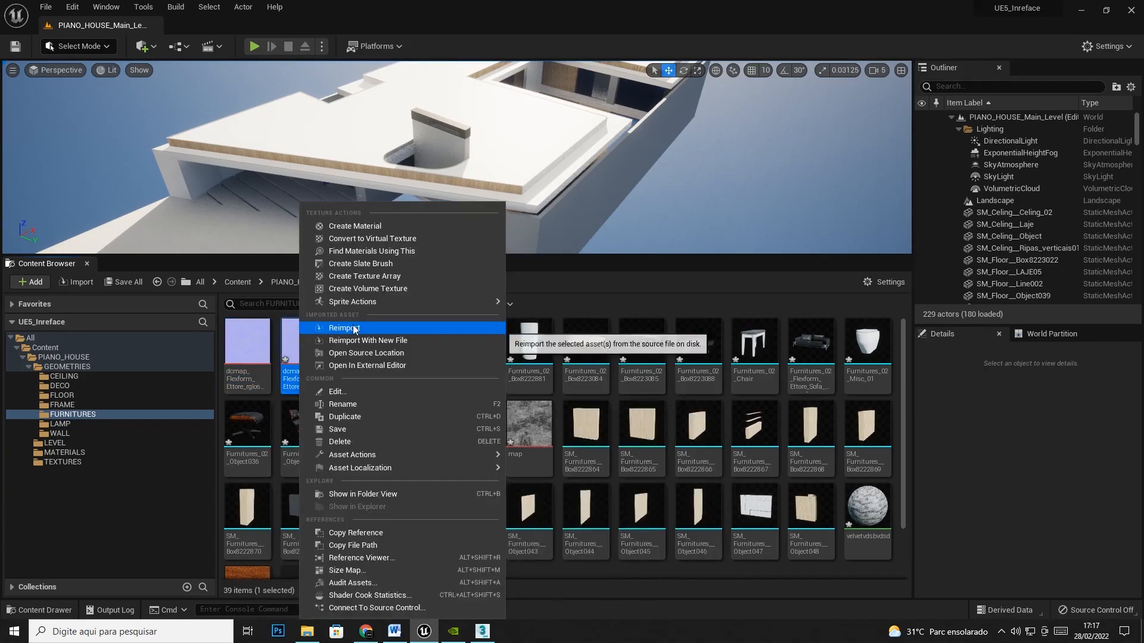
pyautogui.click(355, 406)
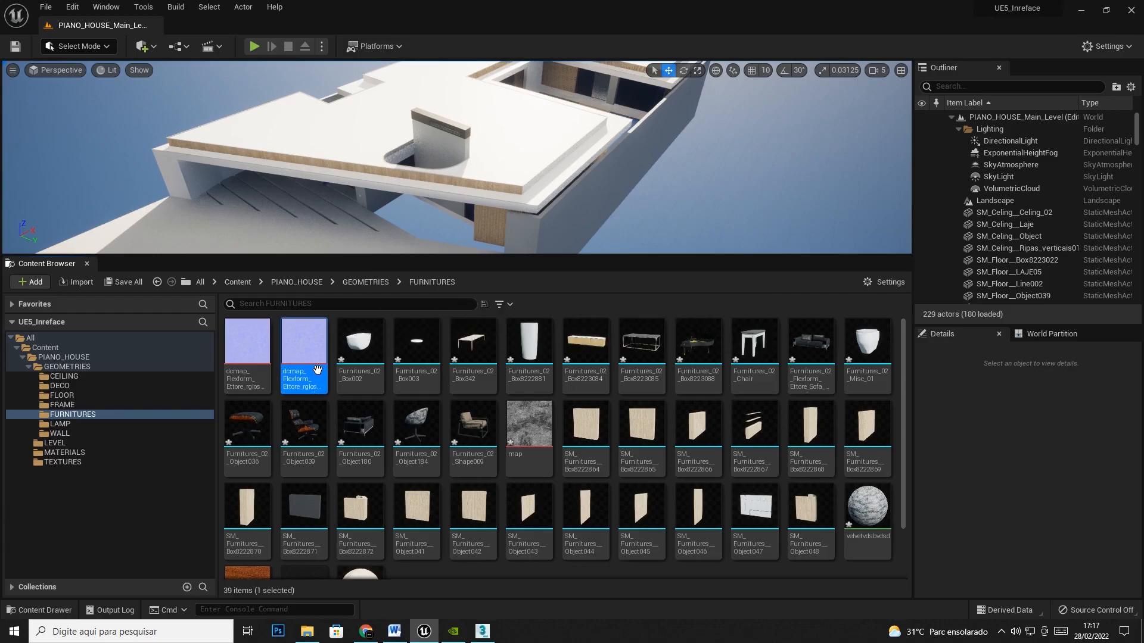
pyautogui.keyDown('ctrl'); pyautogui.click(247, 345); pyautogui.keyUp('ctrl')
pyautogui.moveTo(248, 346); pyautogui.dragTo(72, 463)
pyautogui.click(120, 484)
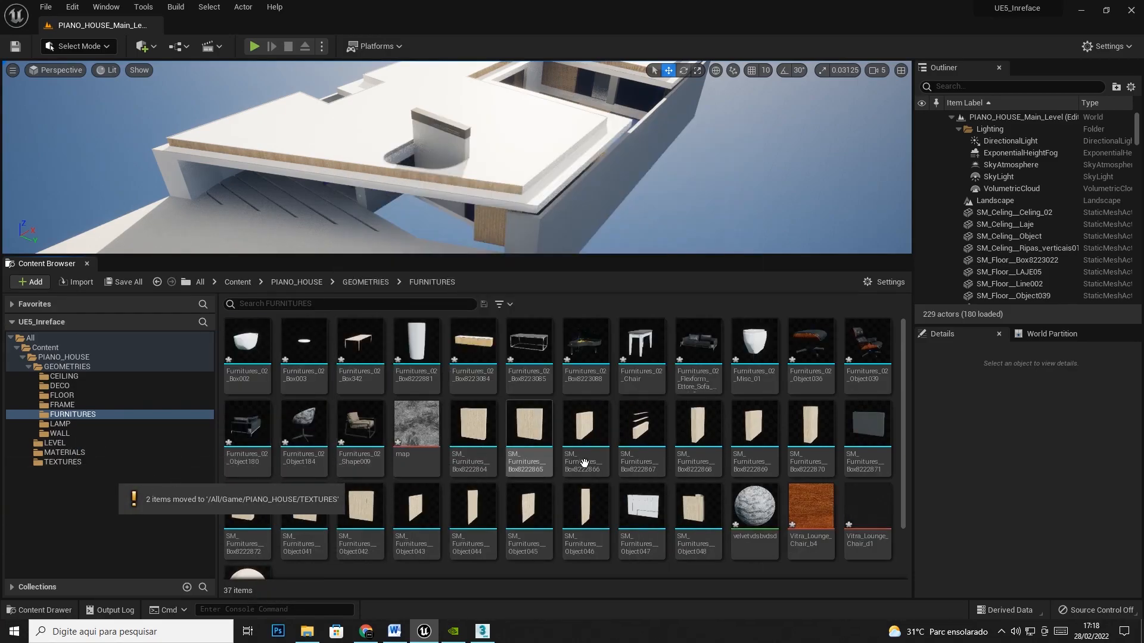
# Move the Vitra_Lounge_Chair_b4 and Vitra_Lounge_Chair_d1 textures into the TEXTURES folder
pyautogui.click(810, 509)
pyautogui.scroll(-2, 897, 492)
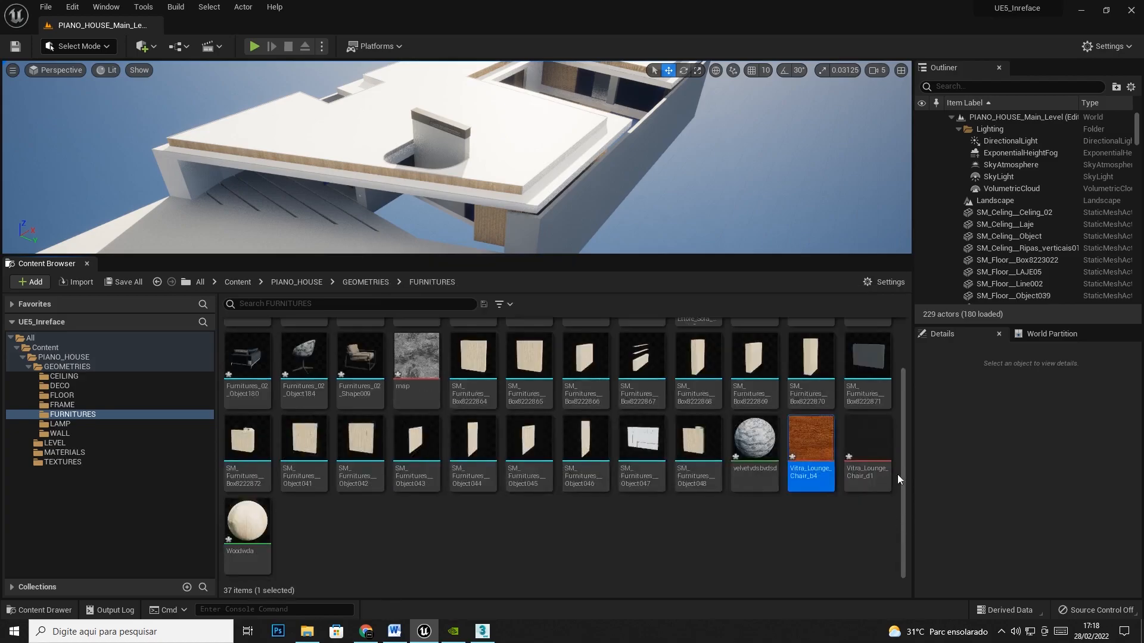
pyautogui.keyDown('ctrl'); pyautogui.click(868, 444); pyautogui.keyUp('ctrl')
pyautogui.moveTo(868, 444); pyautogui.dragTo(57, 463)
pyautogui.click(95, 485)
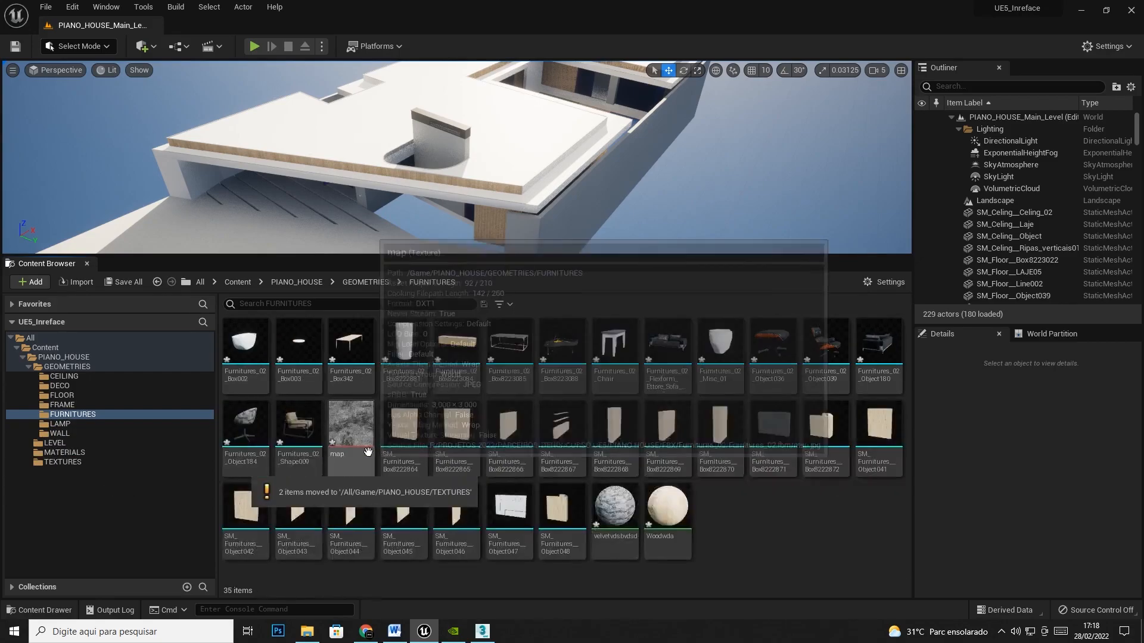
# Move the velvetvdsbvdsd and Woodwda materials to the MATERIALS folder and dismiss the rename report
pyautogui.click(614, 506)
pyautogui.keyDown('ctrl'); pyautogui.click(667, 506); pyautogui.keyUp('ctrl')
pyautogui.moveTo(615, 506); pyautogui.dragTo(60, 454)
pyautogui.click(98, 474)
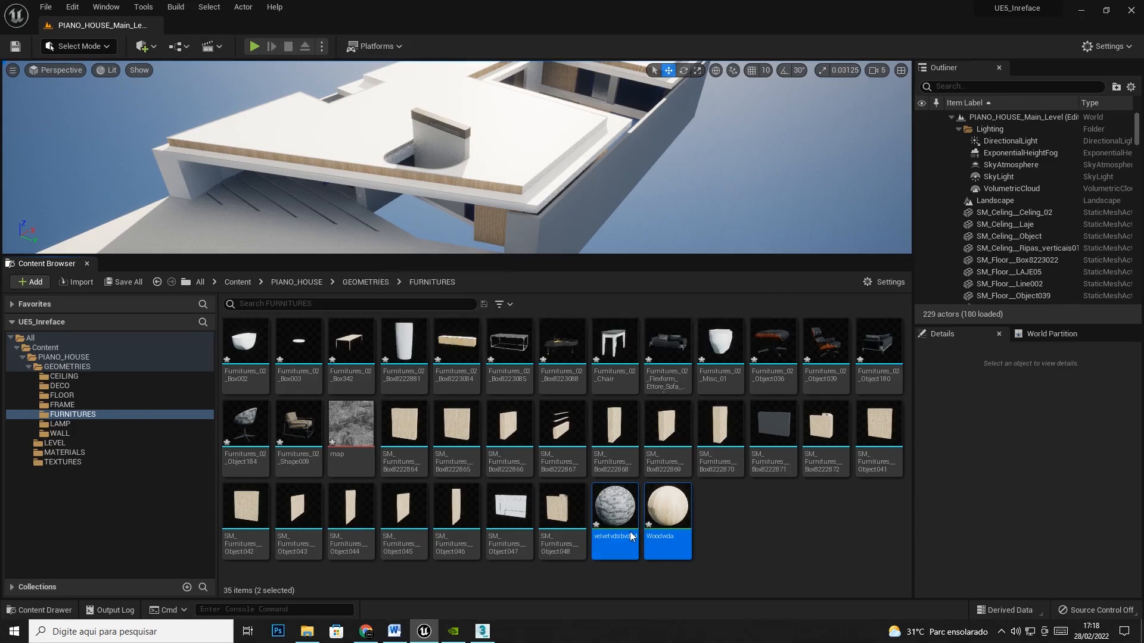
pyautogui.click(799, 194)
# Rename the Woodwda material as Woodwda_t
pyautogui.rightClick(633, 499)
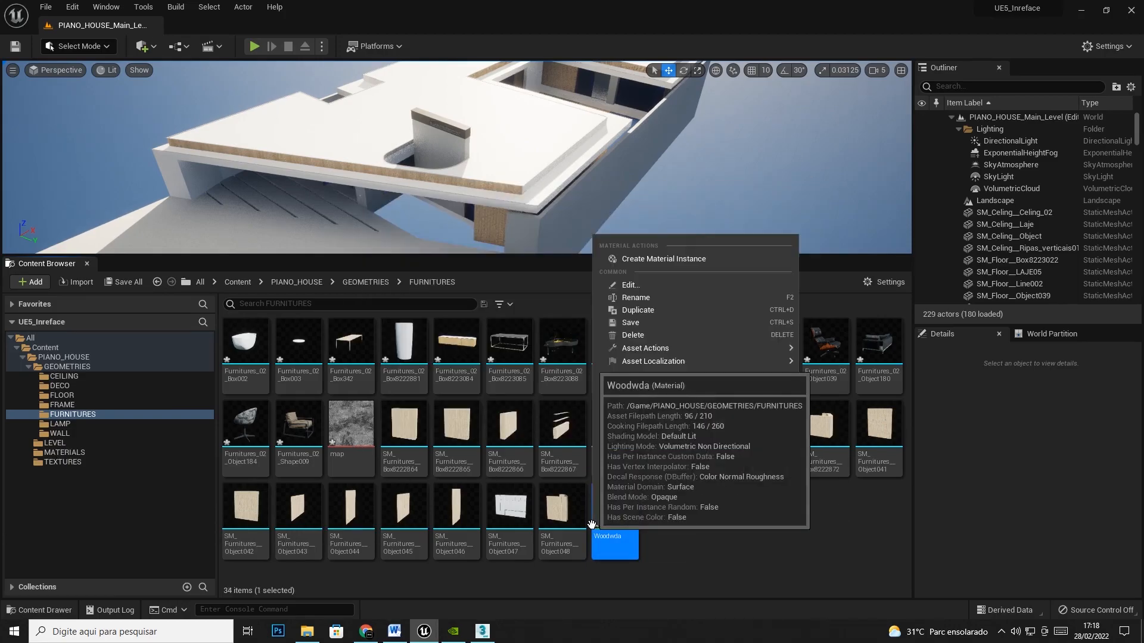
pyautogui.click(643, 310)
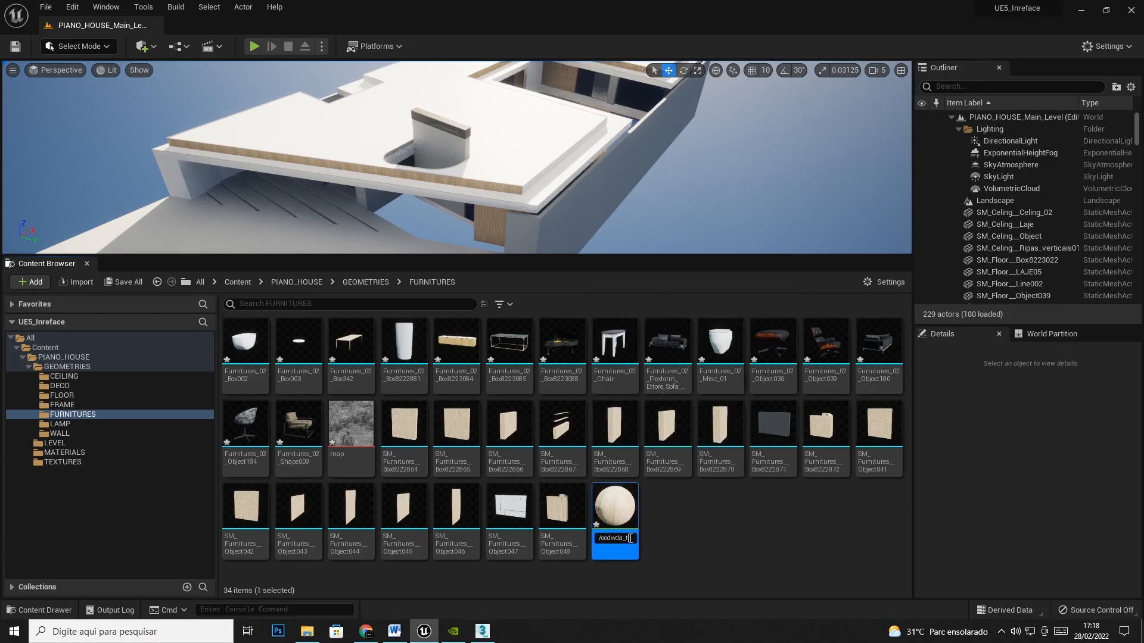
pyautogui.write('_t')
pyautogui.press('Return')
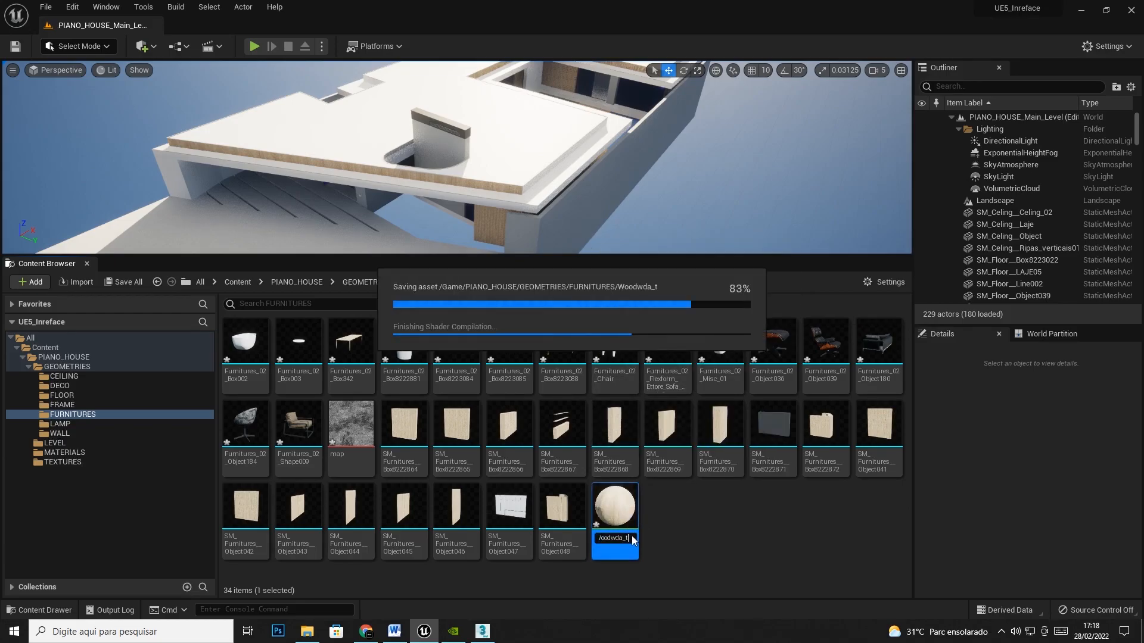
# Move the Woodwda_t material to the MATERIALS folder and the map texture to the TEXTURES folder
pyautogui.moveTo(619, 513); pyautogui.dragTo(66, 456)
pyautogui.click(104, 475)
pyautogui.moveTo(349, 424); pyautogui.dragTo(64, 463)
pyautogui.click(123, 487)
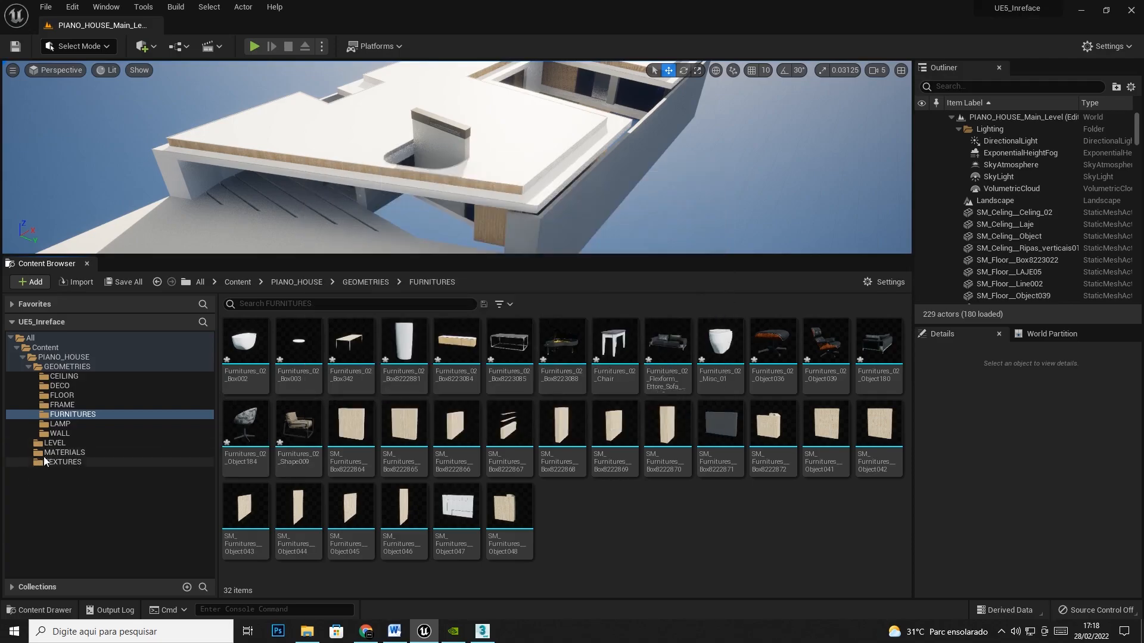
# Check the contents of the MATERIALS and TEXTURES folders, return to FURNITURES, and save all project changes
pyautogui.click(49, 454)
pyautogui.scroll(-10, 609, 481)
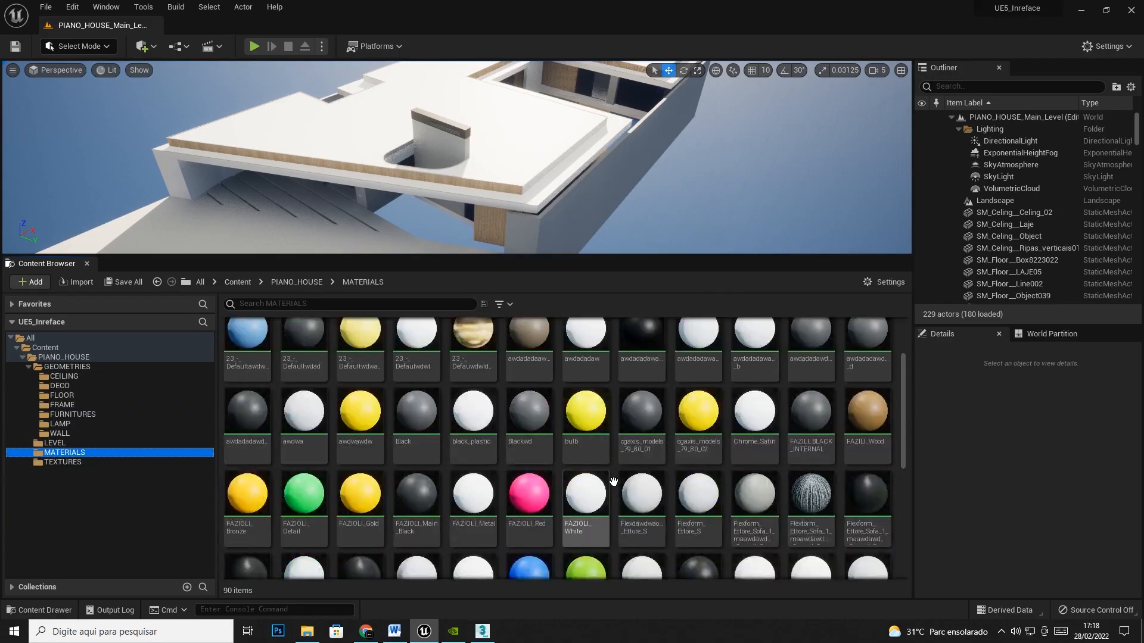
pyautogui.scroll(10, 613, 481)
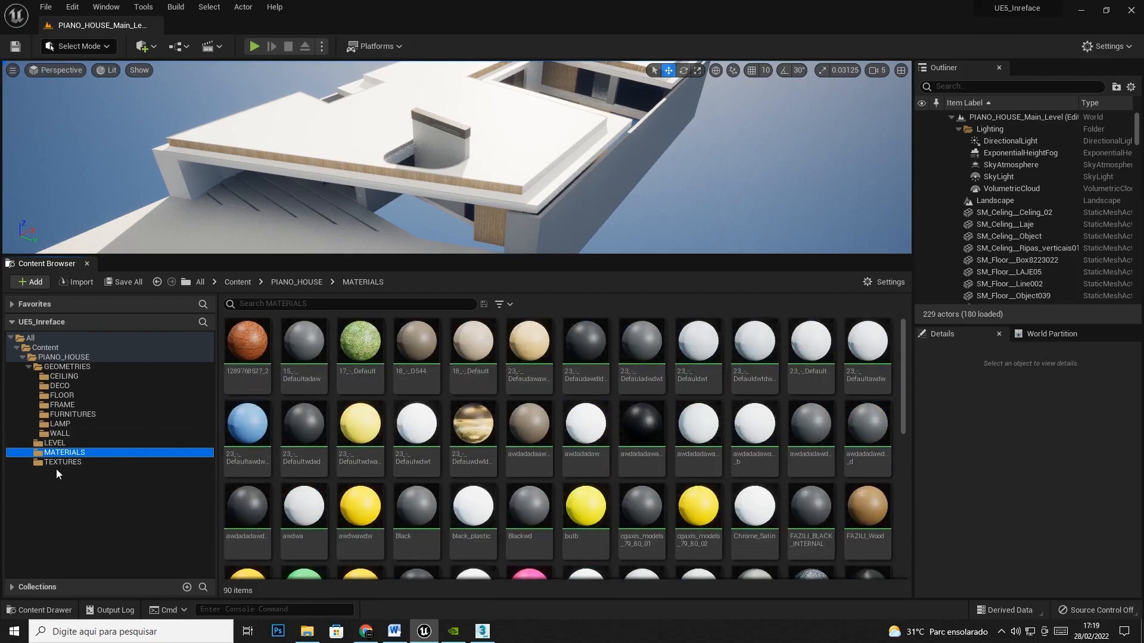
pyautogui.click(56, 463)
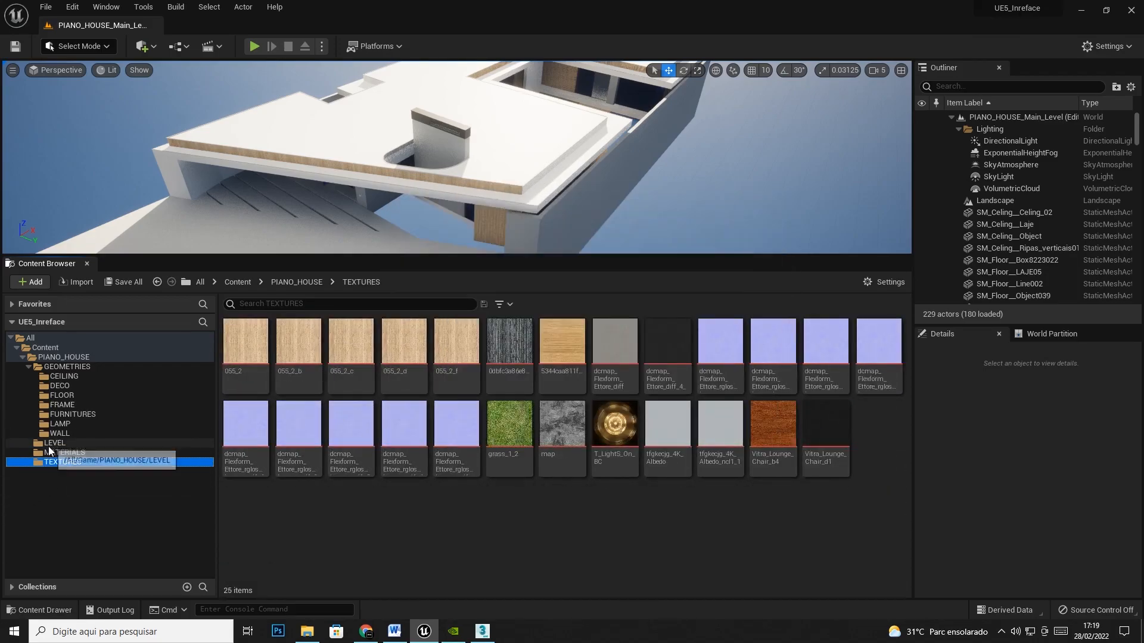
pyautogui.click(50, 444)
pyautogui.click(60, 453)
pyautogui.click(72, 415)
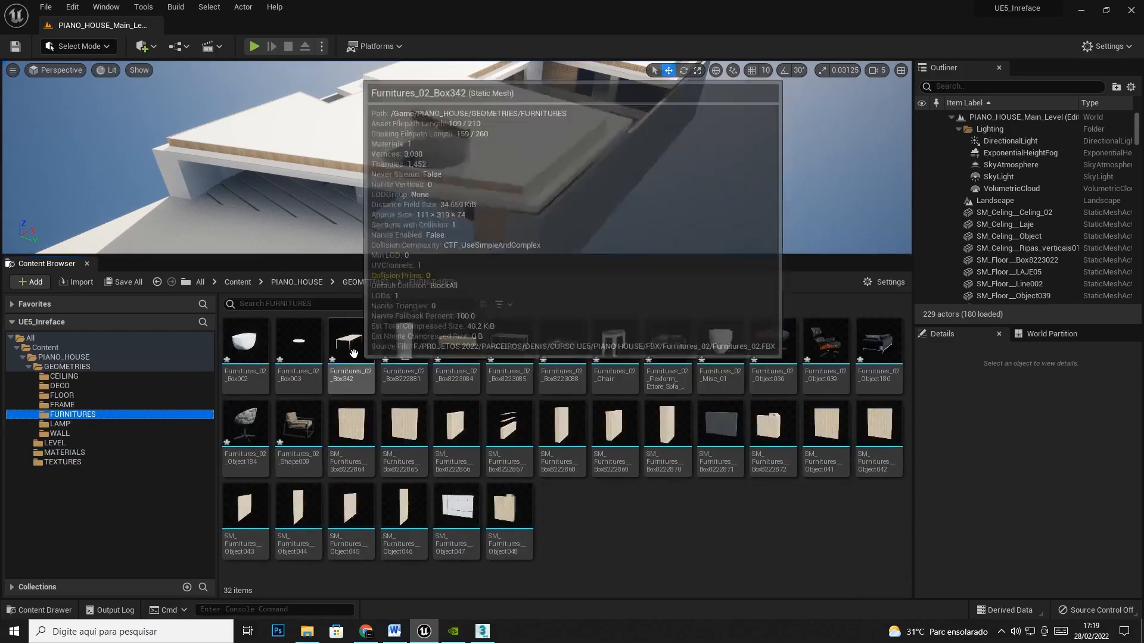
pyautogui.click(47, 7)
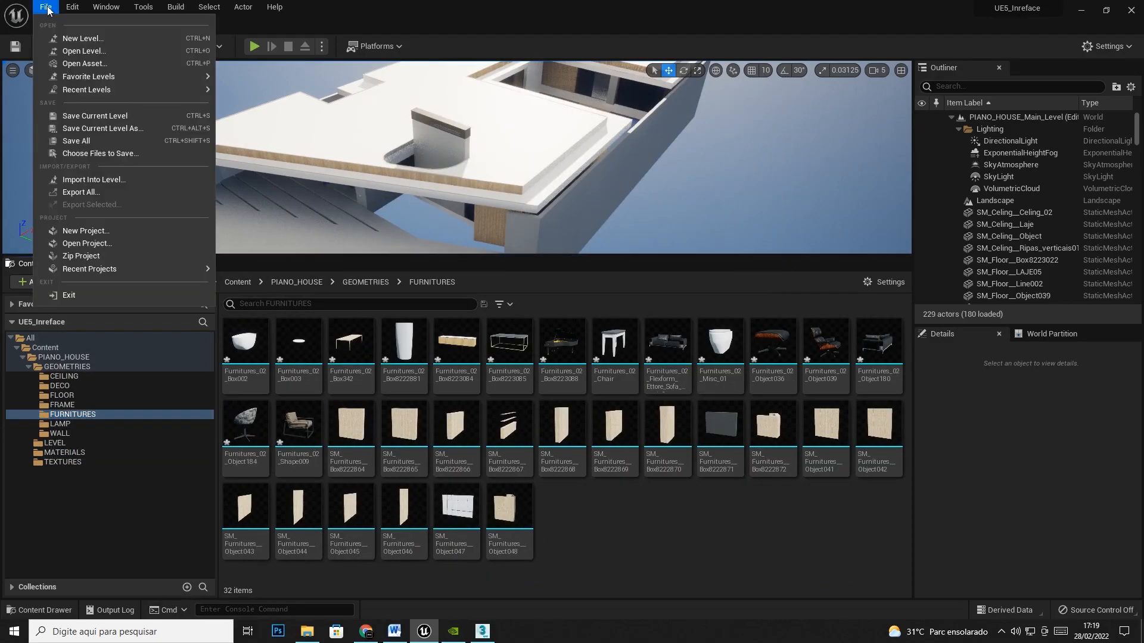
pyautogui.click(77, 143)
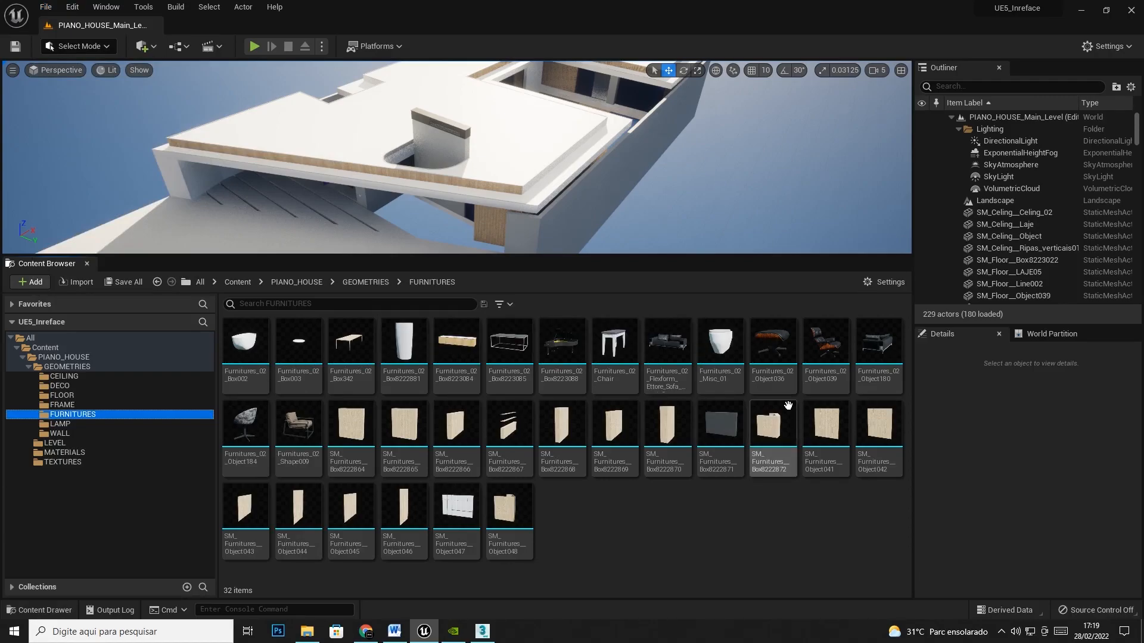
# Place the fifteen Furnitures_02 meshes, from Furnitures_02_Box002 to Furnitures_02_Shape009, together in the level
pyautogui.moveTo(403, 525)
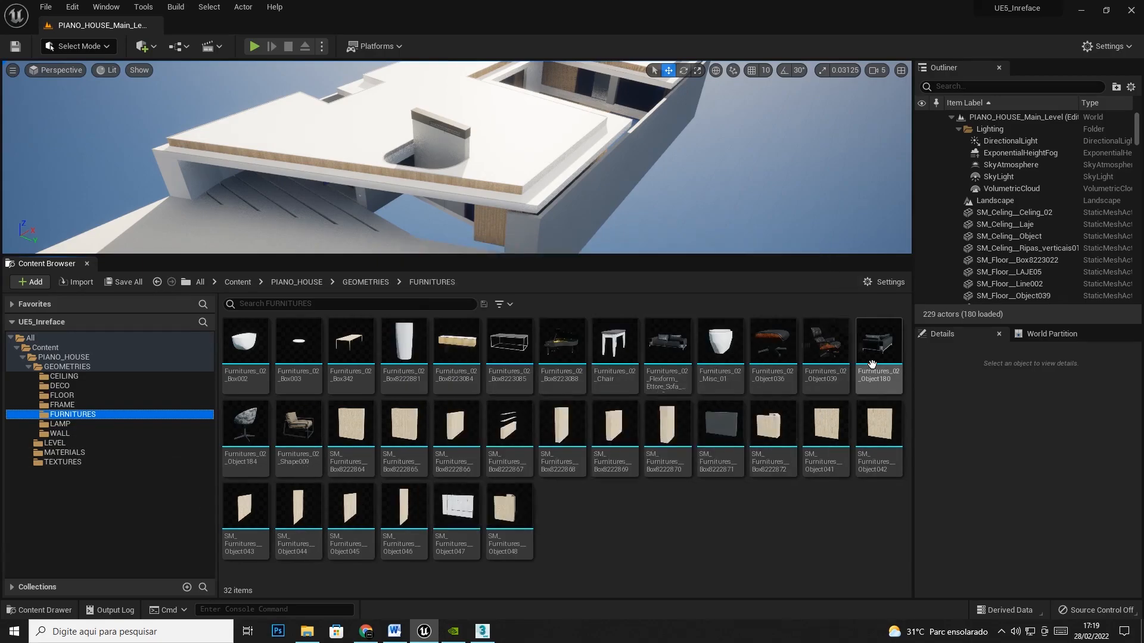
pyautogui.moveTo(827, 358)
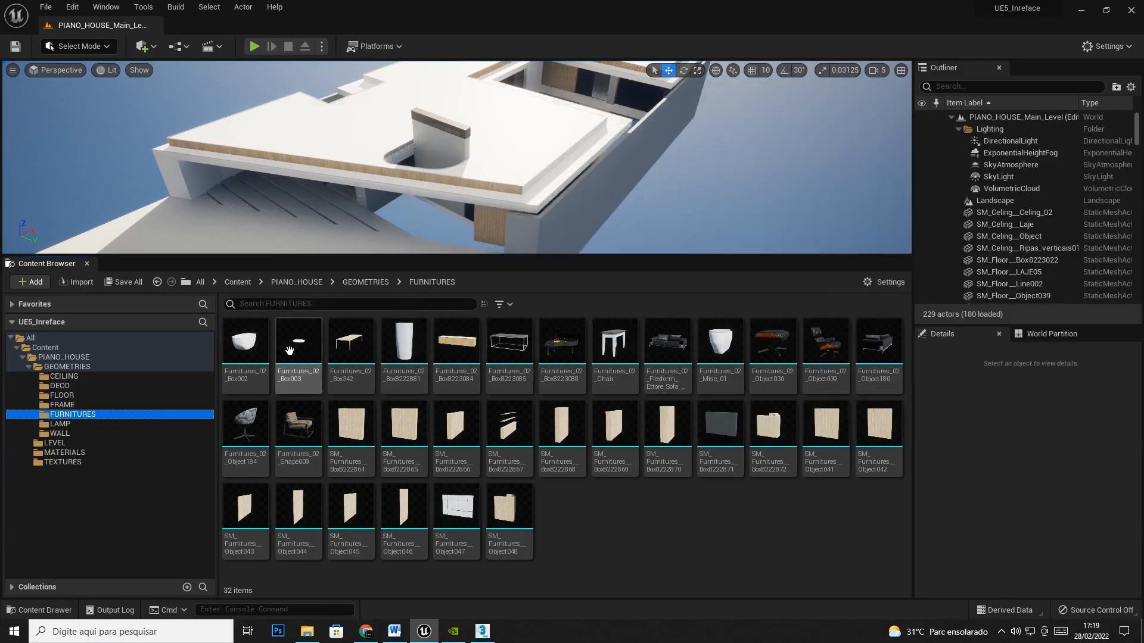
pyautogui.moveTo(865, 345)
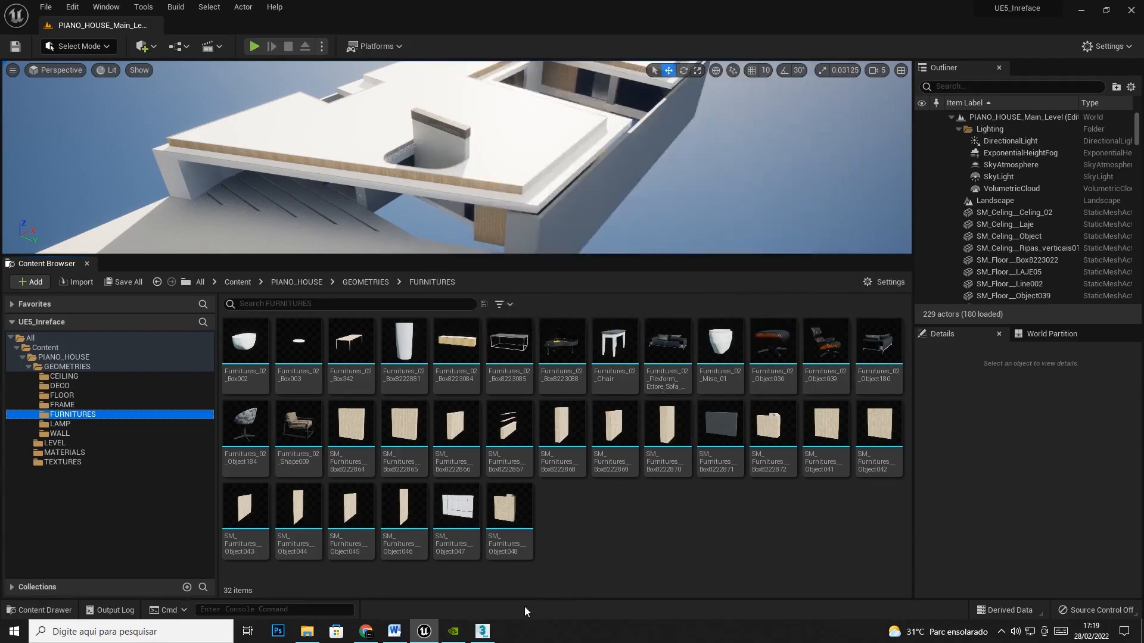
pyautogui.click(351, 434)
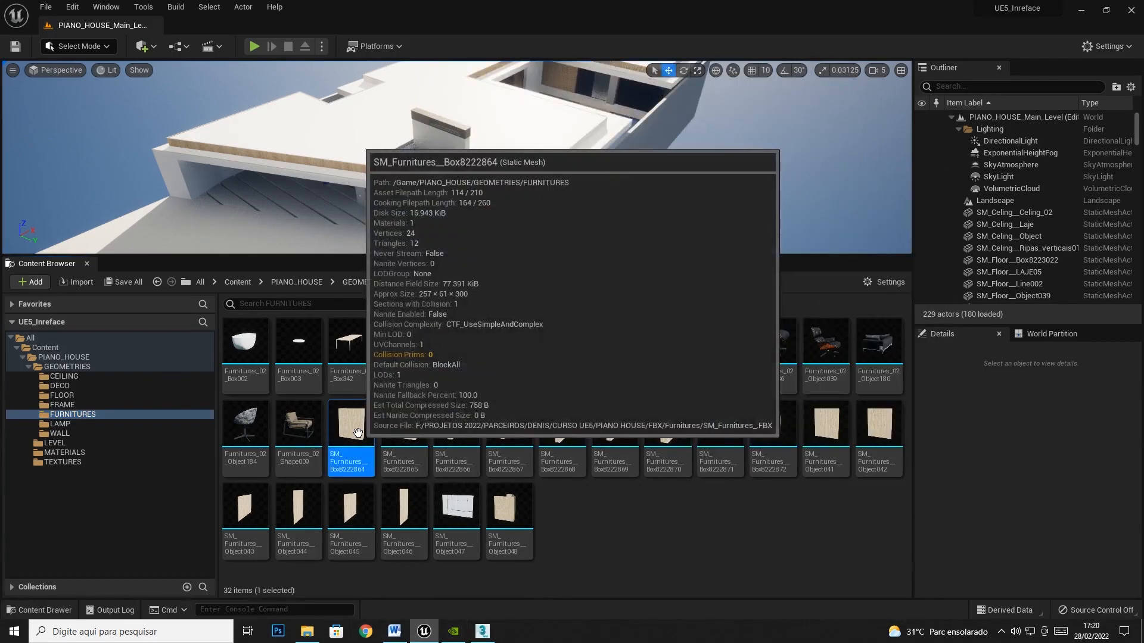
pyautogui.click(504, 528)
pyautogui.click(332, 423)
pyautogui.keyDown('shift'); pyautogui.click(506, 513); pyautogui.keyUp('shift')
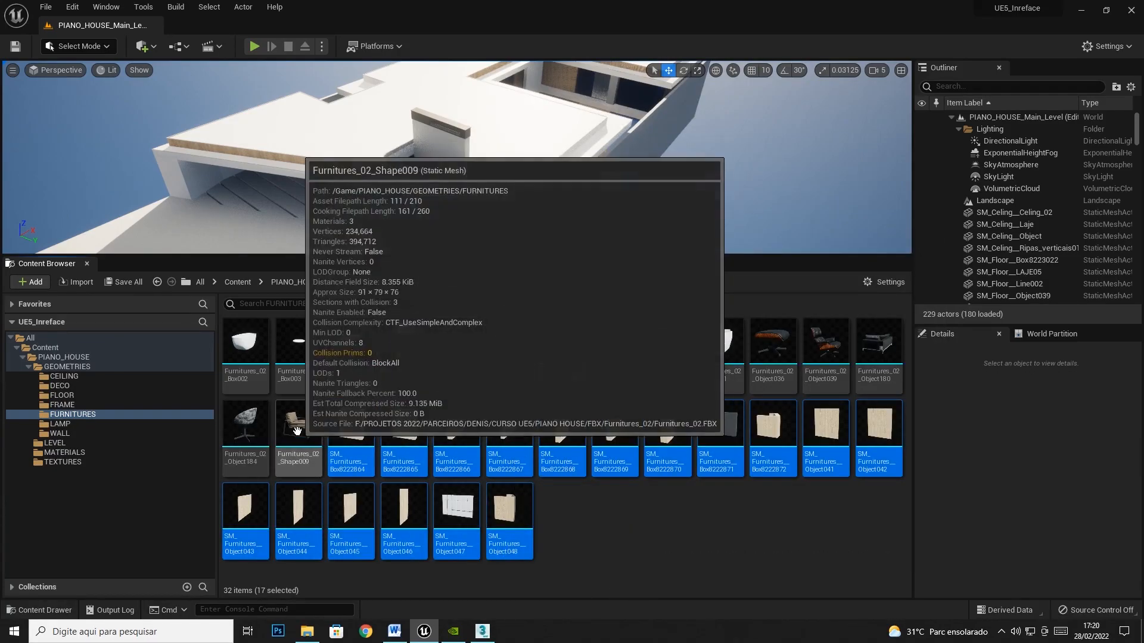
pyautogui.click(298, 426)
pyautogui.keyDown('shift'); pyautogui.click(246, 342); pyautogui.keyUp('shift')
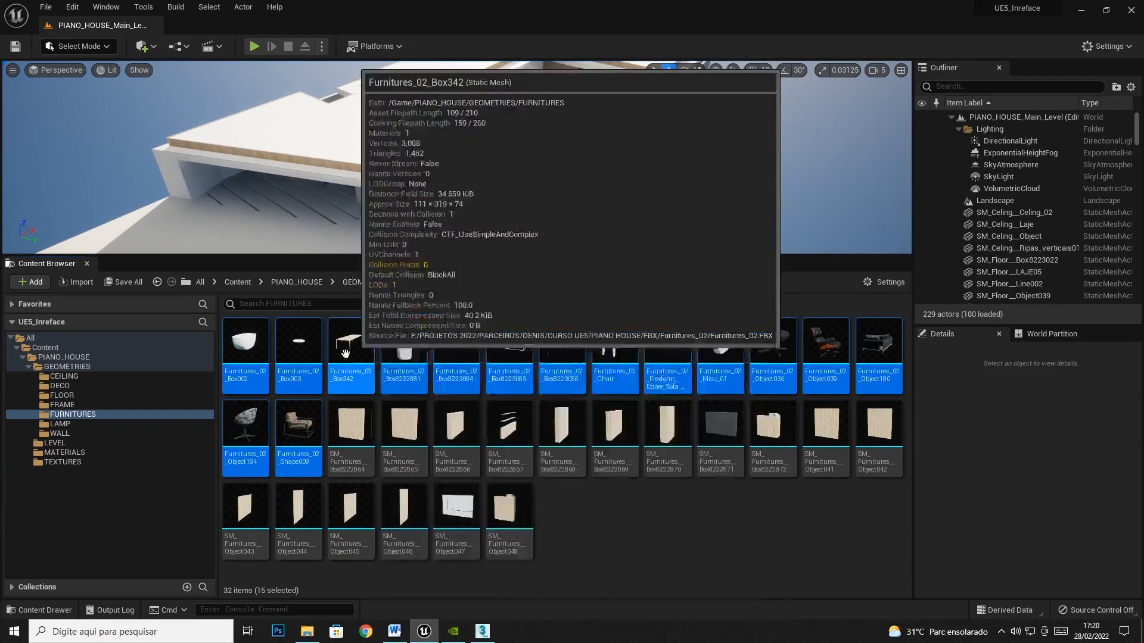
pyautogui.moveTo(300, 435); pyautogui.dragTo(256, 216)
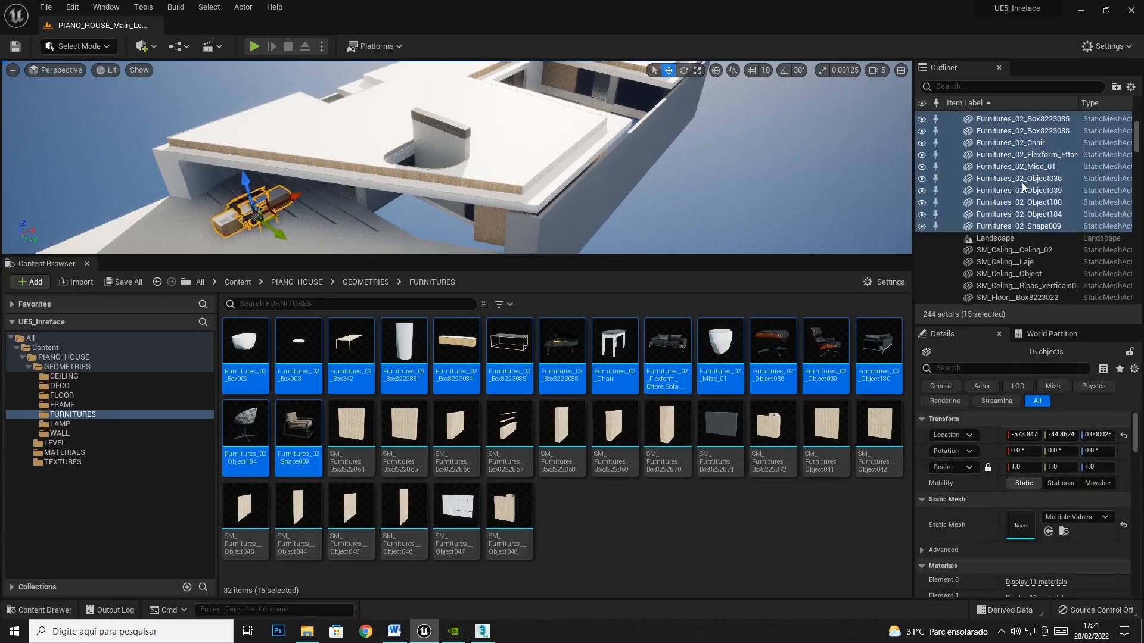
# Set the location of the fifteen placed Furnitures_02 meshes to 0, 0, 0 and frame them in the view
pyautogui.click(1019, 436)
pyautogui.write('0')
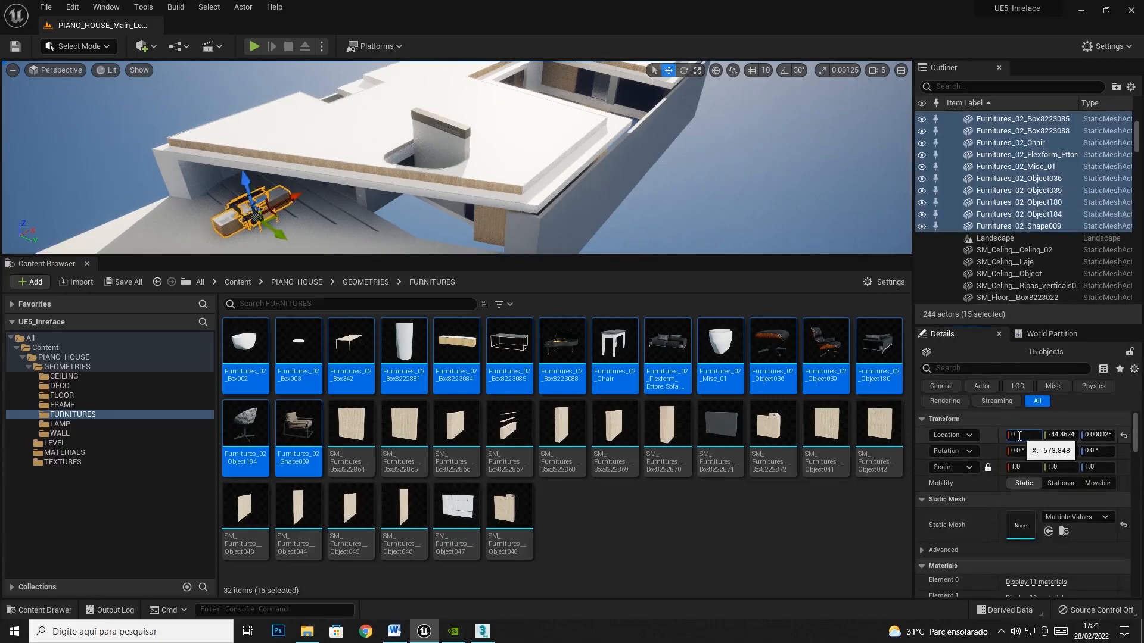
pyautogui.press('Tab')
pyautogui.write('0')
pyautogui.press('Tab')
pyautogui.write('0')
pyautogui.write('f')
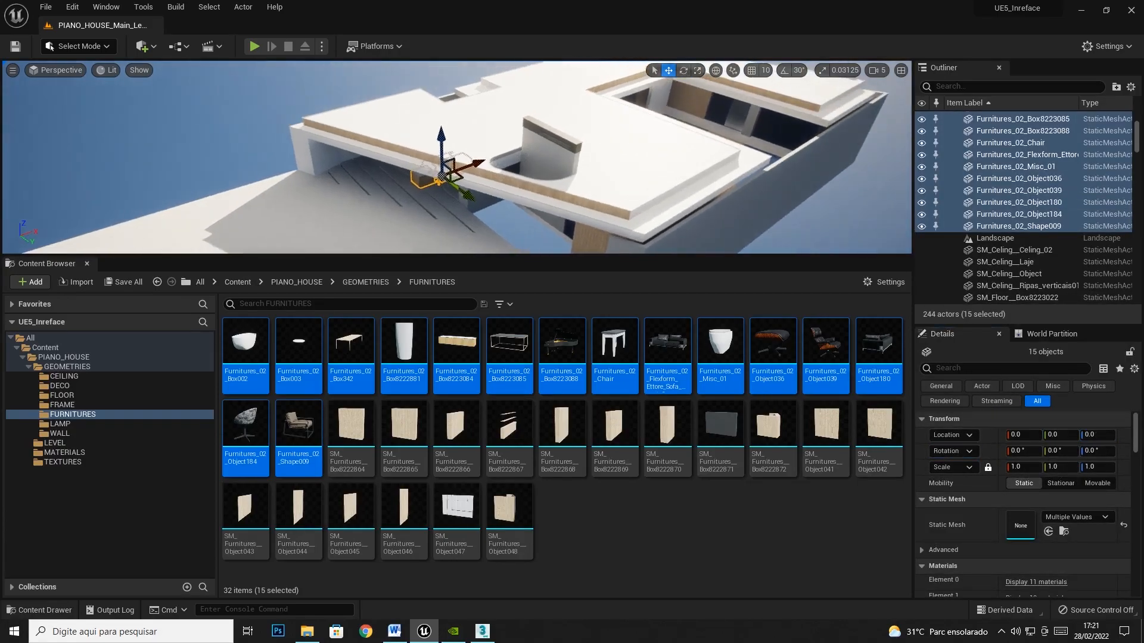
pyautogui.moveTo(419, 206)
pyautogui.mouseDown(button='right')
pyautogui.moveTo(381, 178)
pyautogui.moveTo(405, 179)
pyautogui.moveTo(418, 207)
pyautogui.mouseUp(button='right')
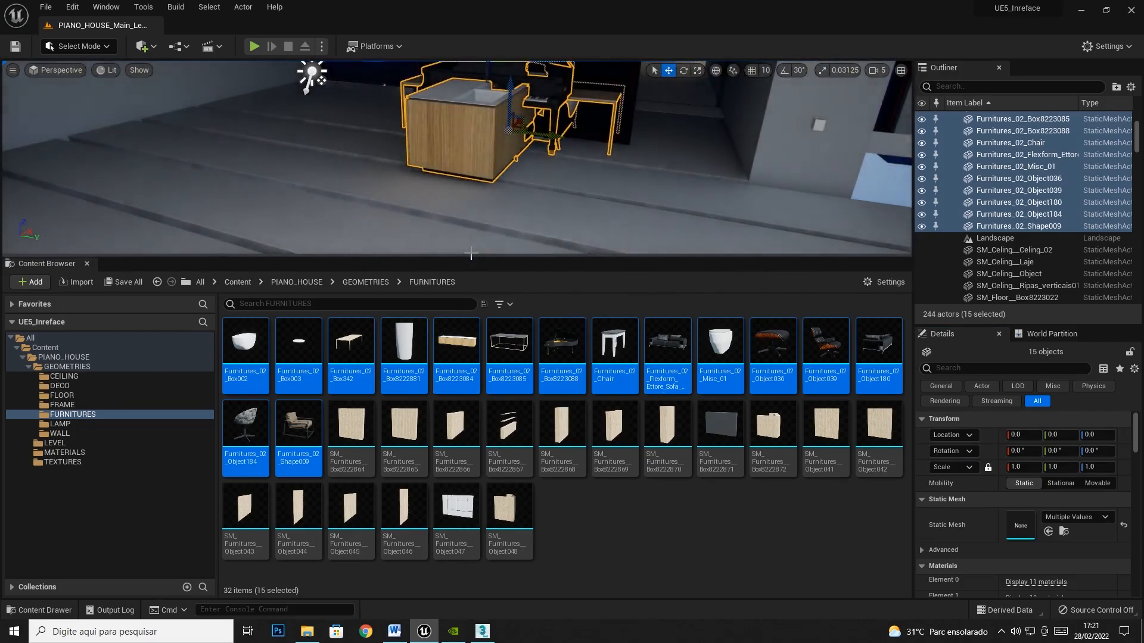
# Inspect the furniture pieces stacked at the origin and delete all fifteen from the level
pyautogui.moveTo(471, 263); pyautogui.dragTo(474, 498)
pyautogui.moveTo(613, 237)
pyautogui.mouseDown(button='right')
pyautogui.moveTo(655, 251)
pyautogui.moveTo(611, 241)
pyautogui.mouseUp(button='right')
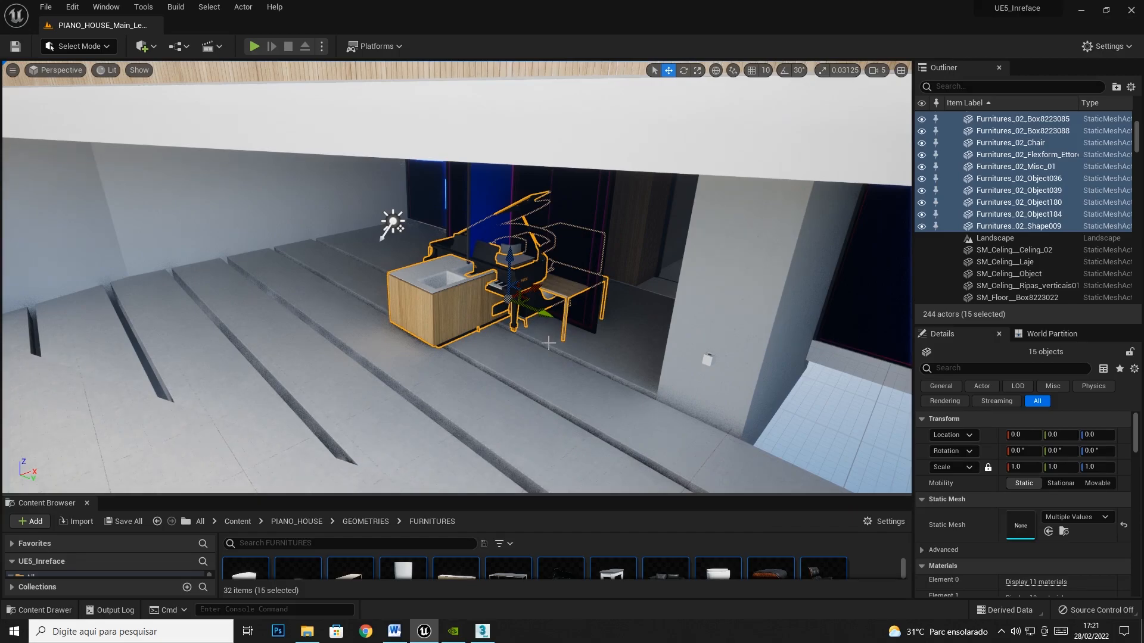
pyautogui.moveTo(582, 321); pyautogui.dragTo(599, 314, button='right')
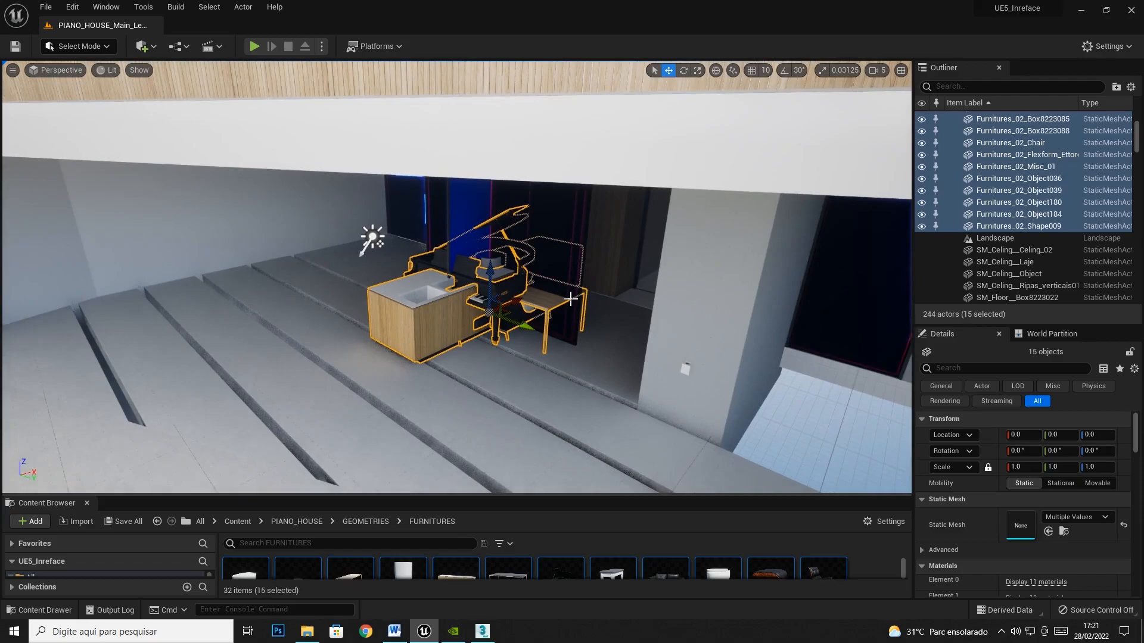
pyautogui.press('Delete')
pyautogui.moveTo(452, 494); pyautogui.dragTo(464, 411)
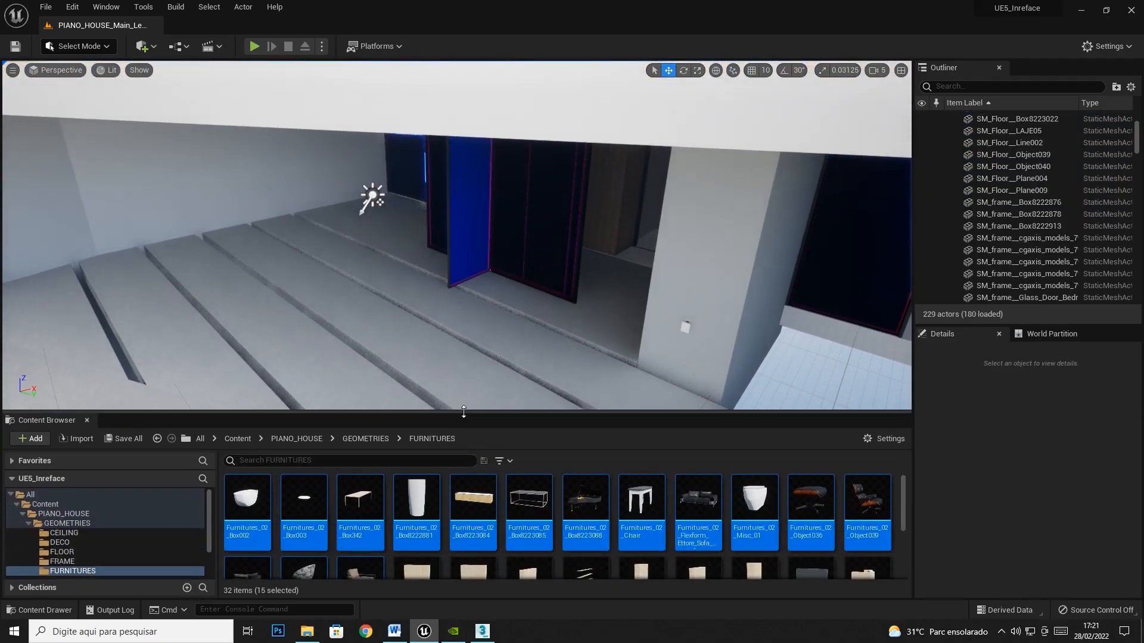
# Preview the Furnitures_02_Box002 mesh, and hide the SM_Celing__Celing_02 and SM_Celing__Laje pieces covering the house
pyautogui.click(262, 505)
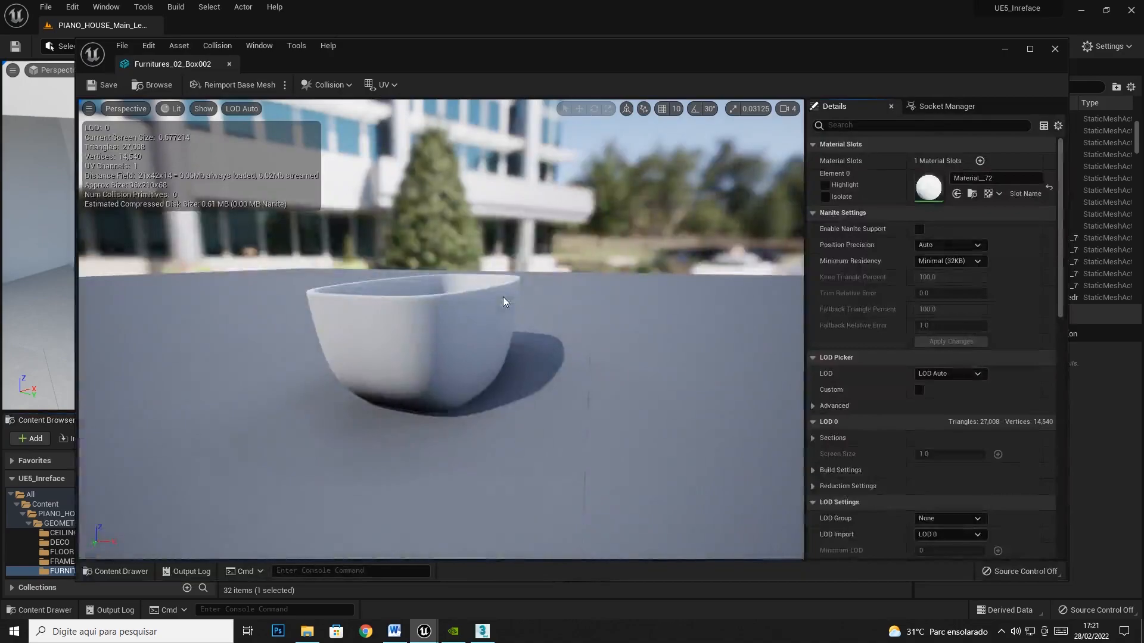
pyautogui.click(1055, 51)
pyautogui.moveTo(582, 286); pyautogui.dragTo(511, 263, button='right')
pyautogui.click(501, 265)
pyautogui.press('h')
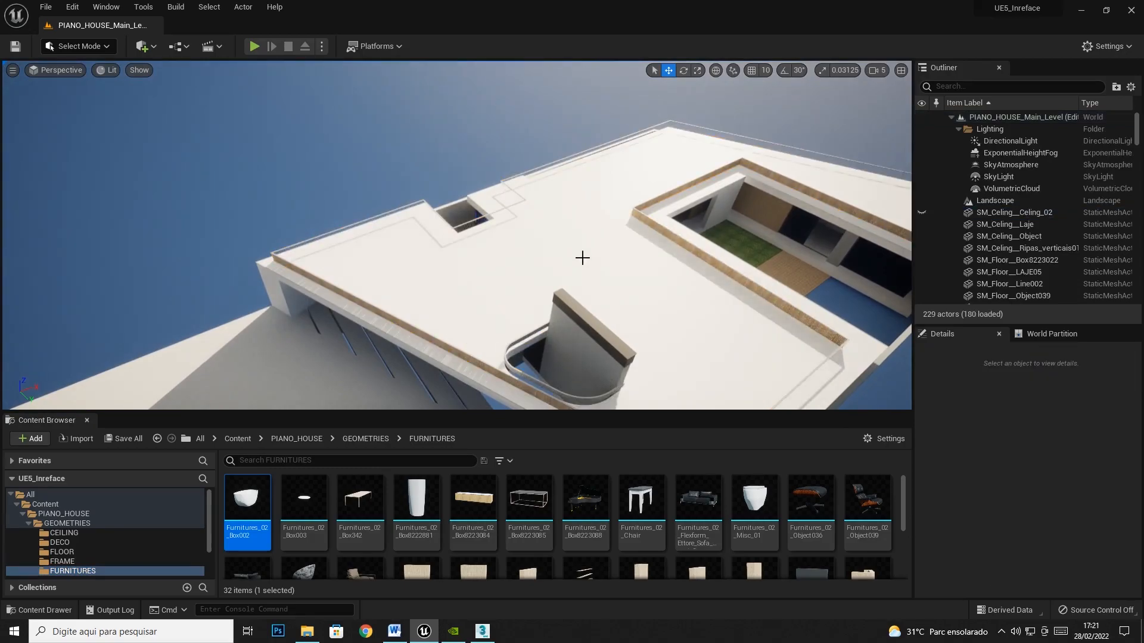
pyautogui.click(582, 257)
pyautogui.press('h')
# Place Furnitures_02_Box002 at about X 2503, Y 1124 and the Furnitures_02_Box342 table at about X 633, Y 823
pyautogui.moveTo(334, 334); pyautogui.dragTo(185, 335, button='right')
pyautogui.moveTo(258, 489); pyautogui.dragTo(429, 271)
pyautogui.moveTo(429, 271); pyautogui.dragTo(440, 295, button='right')
pyautogui.moveTo(360, 497); pyautogui.dragTo(275, 361)
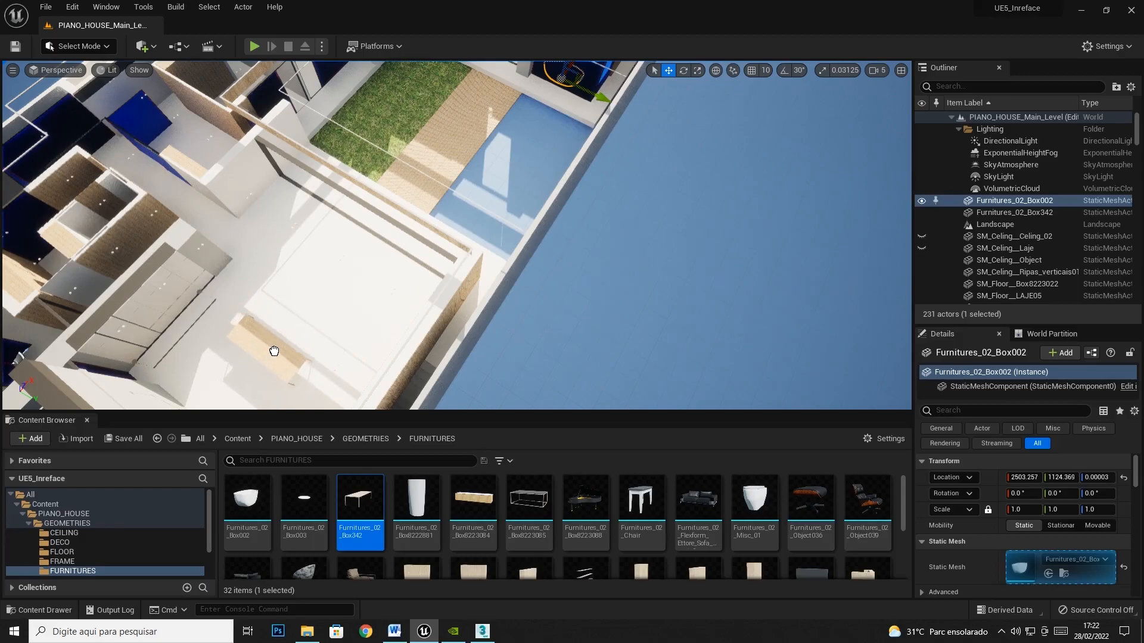
pyautogui.moveTo(276, 345); pyautogui.dragTo(276, 346)
# Place the Furnitures_02_Box8222881 basin in the bathroom near the wood-clad wall, at about X 3137, Y 1256
pyautogui.moveTo(412, 338); pyautogui.dragTo(580, 328, button='right')
pyautogui.click(416, 509)
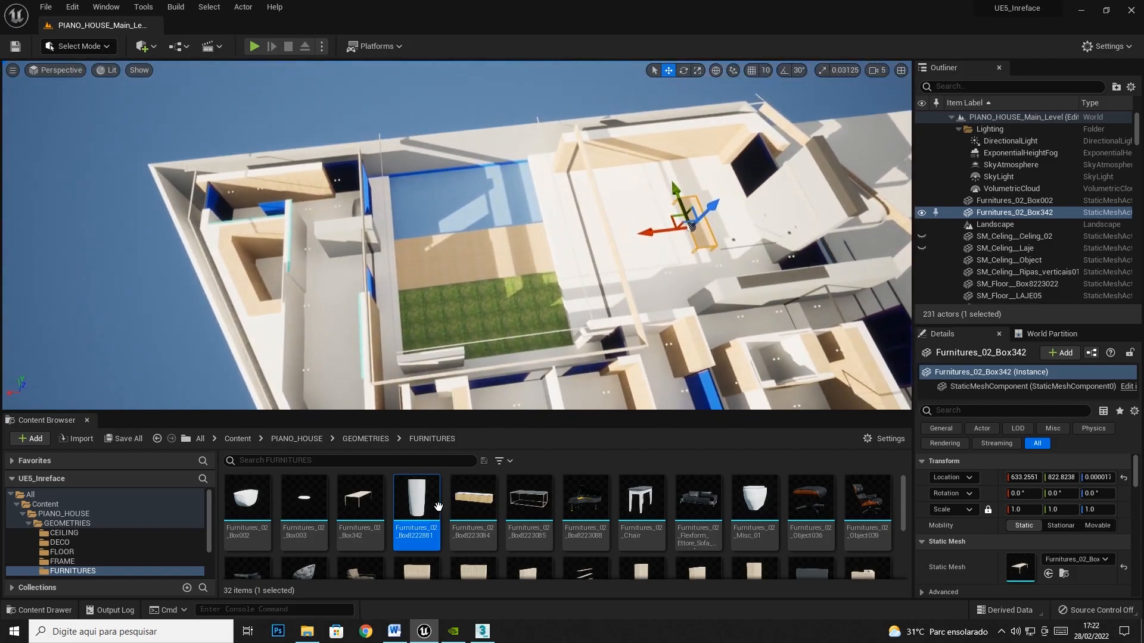
pyautogui.moveTo(416, 510); pyautogui.dragTo(353, 245)
pyautogui.moveTo(253, 213); pyautogui.dragTo(253, 213)
pyautogui.moveTo(256, 215); pyautogui.dragTo(314, 227, button='right')
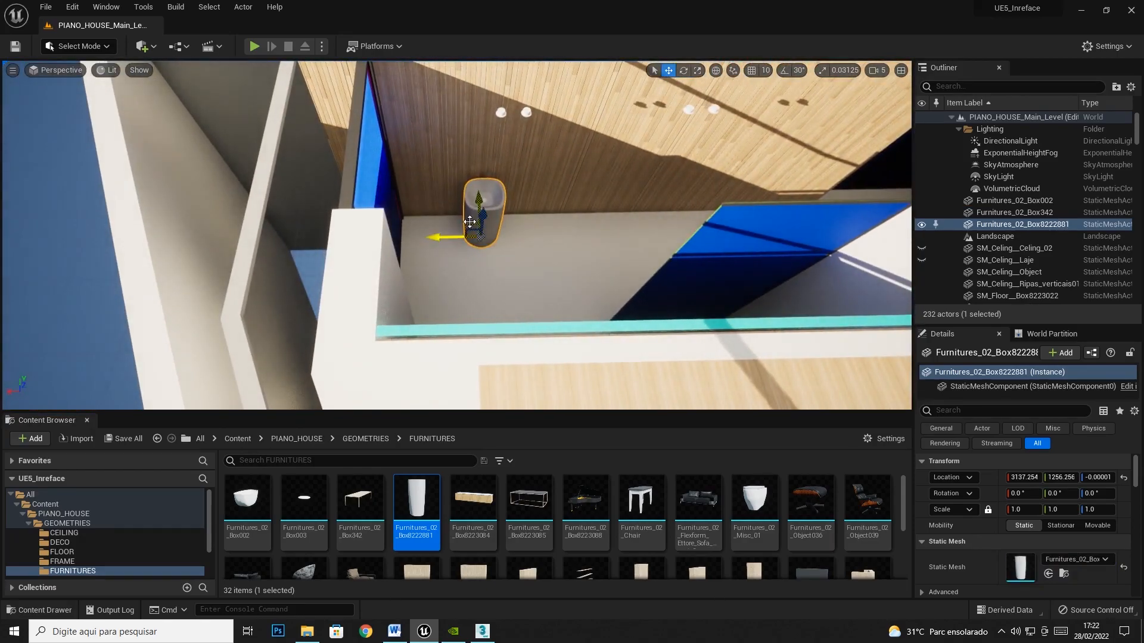
# Reposition the basin to about X 3134, Y 1262, making the camera follow its movement along X
pyautogui.moveTo(471, 223); pyautogui.dragTo(465, 222)
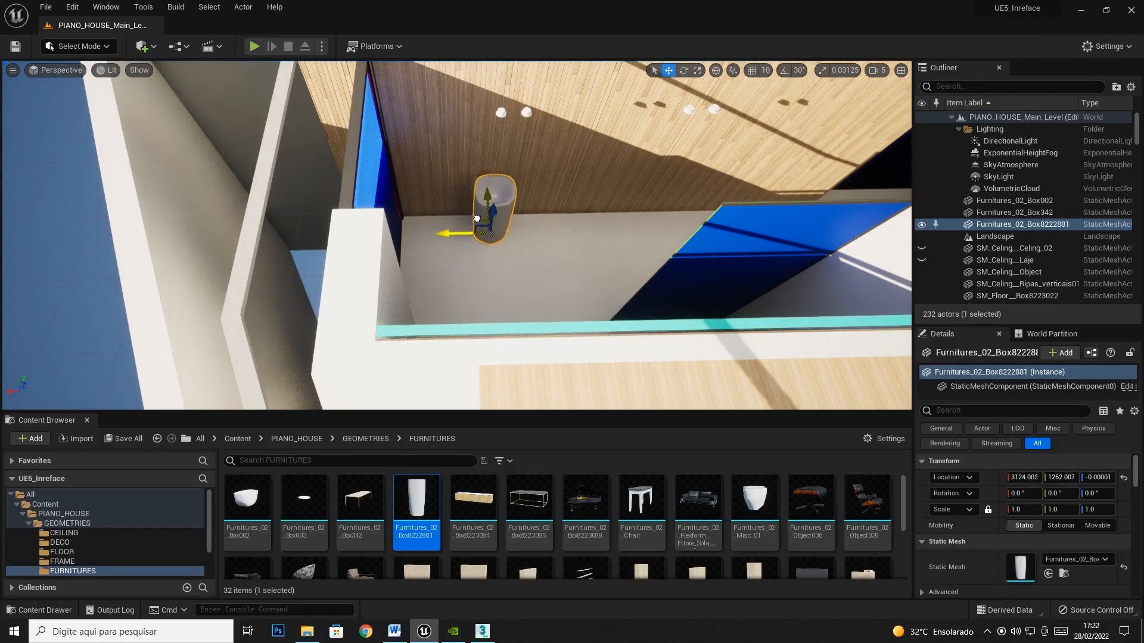
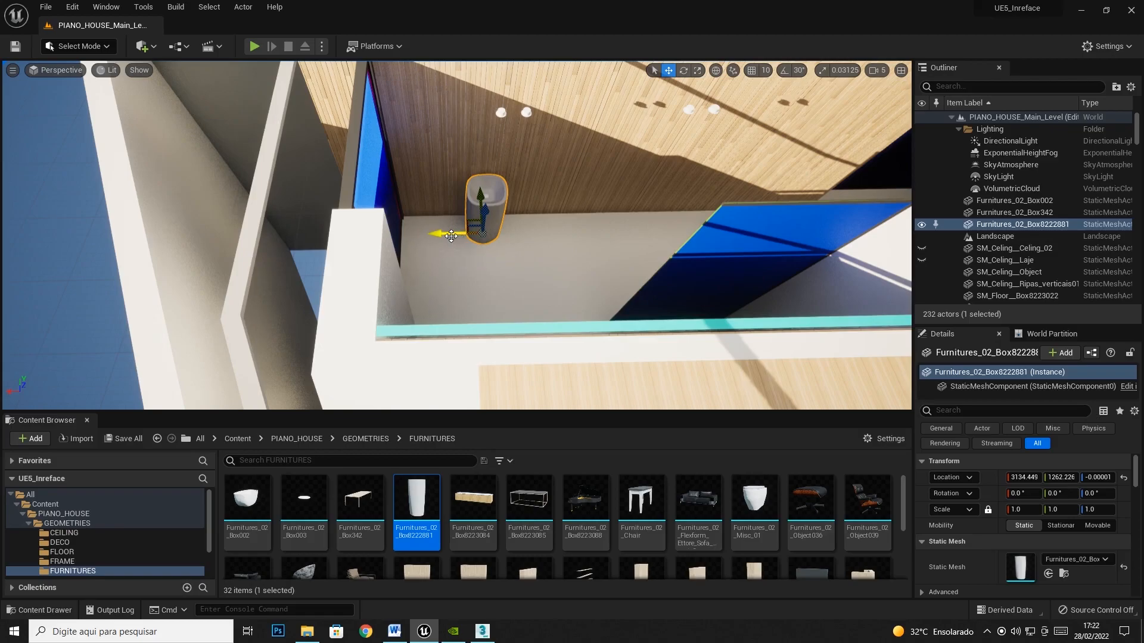
pyautogui.moveTo(451, 235)
pyautogui.keyDown('shift'); pyautogui.mouseDown()
pyautogui.moveTo(430, 236)
pyautogui.moveTo(524, 234)
pyautogui.moveTo(439, 233)
pyautogui.mouseUp(); pyautogui.keyUp('shift')
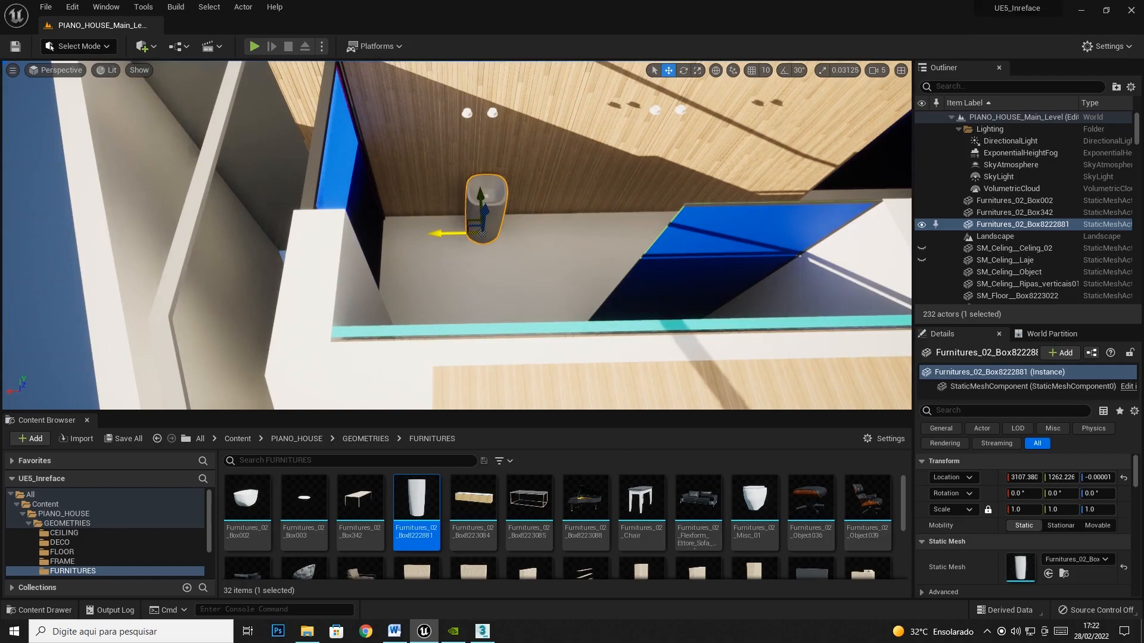
pyautogui.keyDown('shift'); pyautogui.moveTo(446, 237); pyautogui.dragTo(69, 233); pyautogui.keyUp('shift')
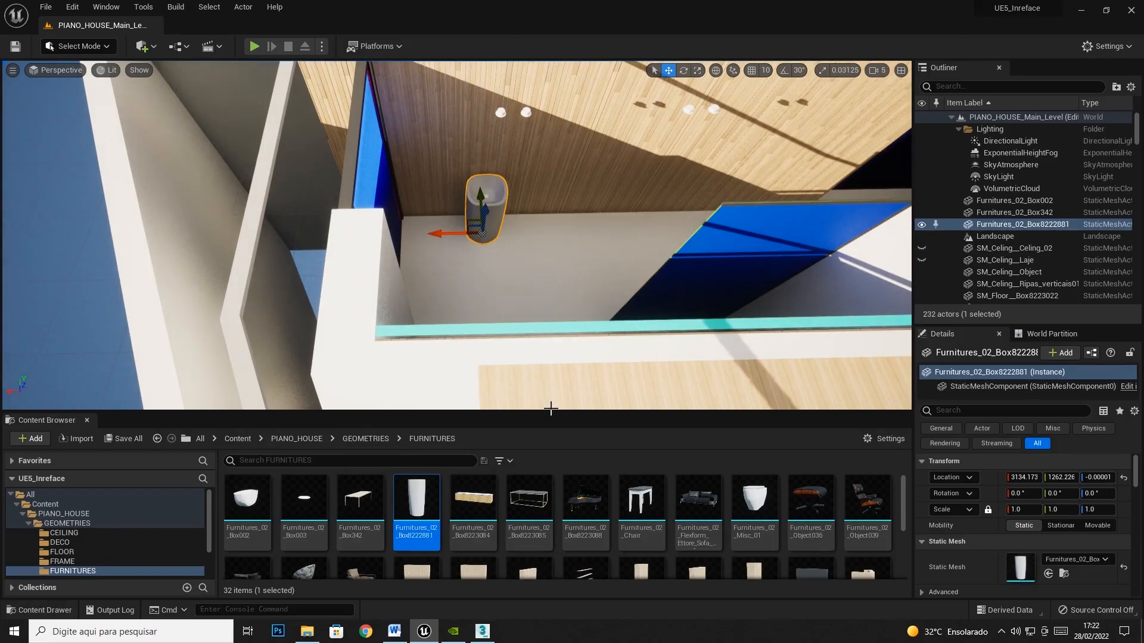
# Duplicate the Furnitures_02_Box8222881 basin along X so a second basin stands beside it, and delete the surplus third copy
pyautogui.keyDown('alt'); pyautogui.moveTo(454, 234); pyautogui.dragTo(558, 234); pyautogui.keyUp('alt')
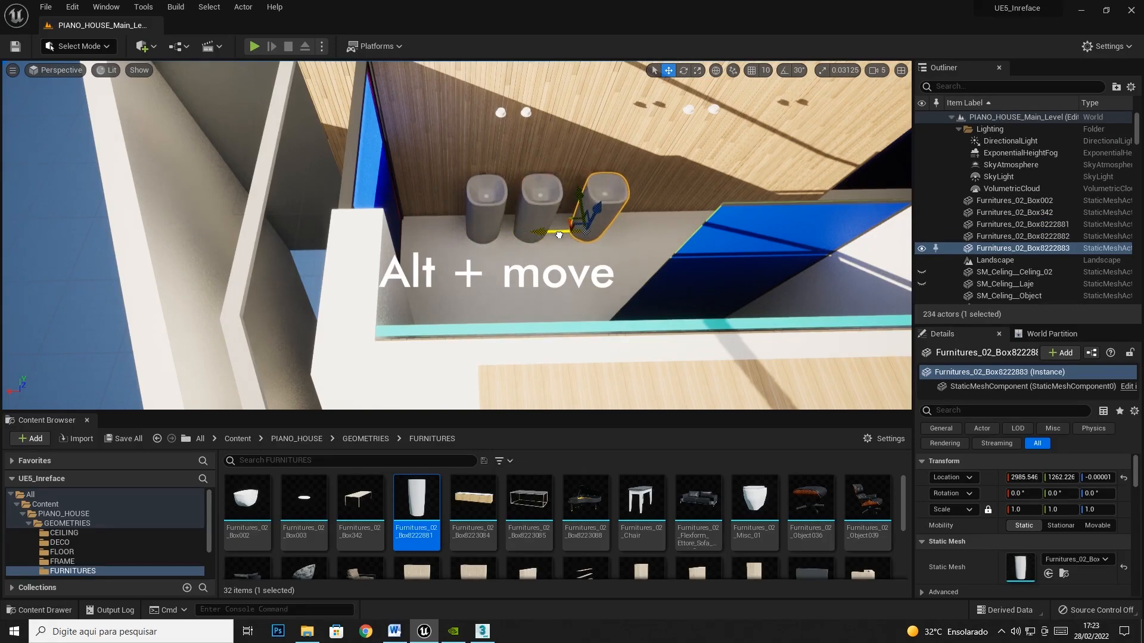
pyautogui.press('Delete')
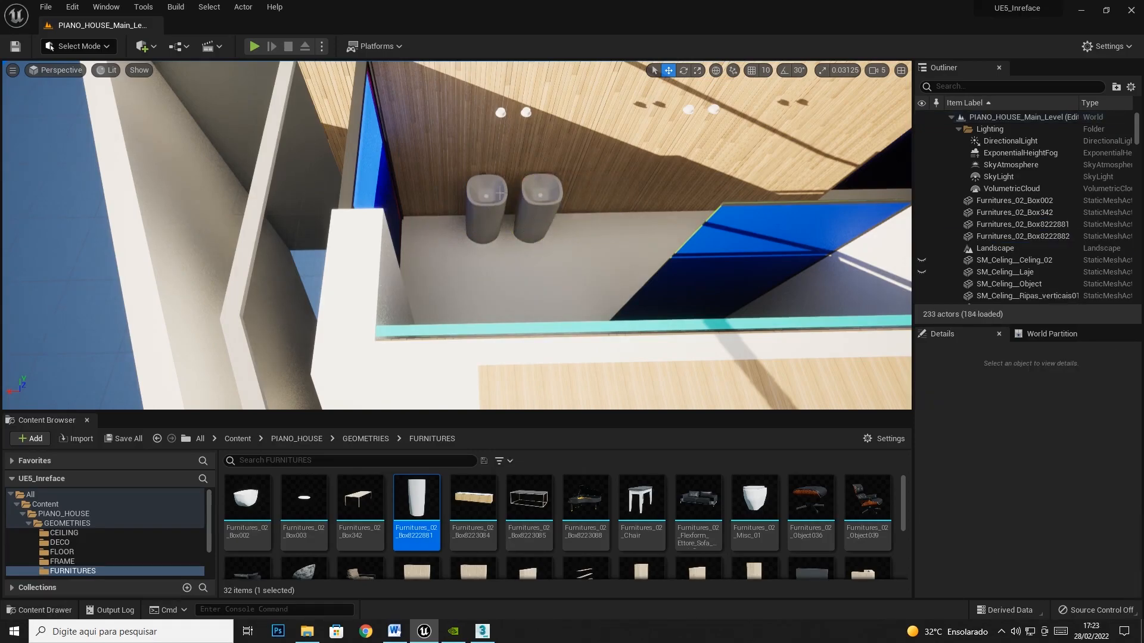
# Shift both bathroom basins together slightly along X against the wood-clad wall
pyautogui.click(500, 193)
pyautogui.keyDown('ctrl'); pyautogui.click(520, 208); pyautogui.keyUp('ctrl')
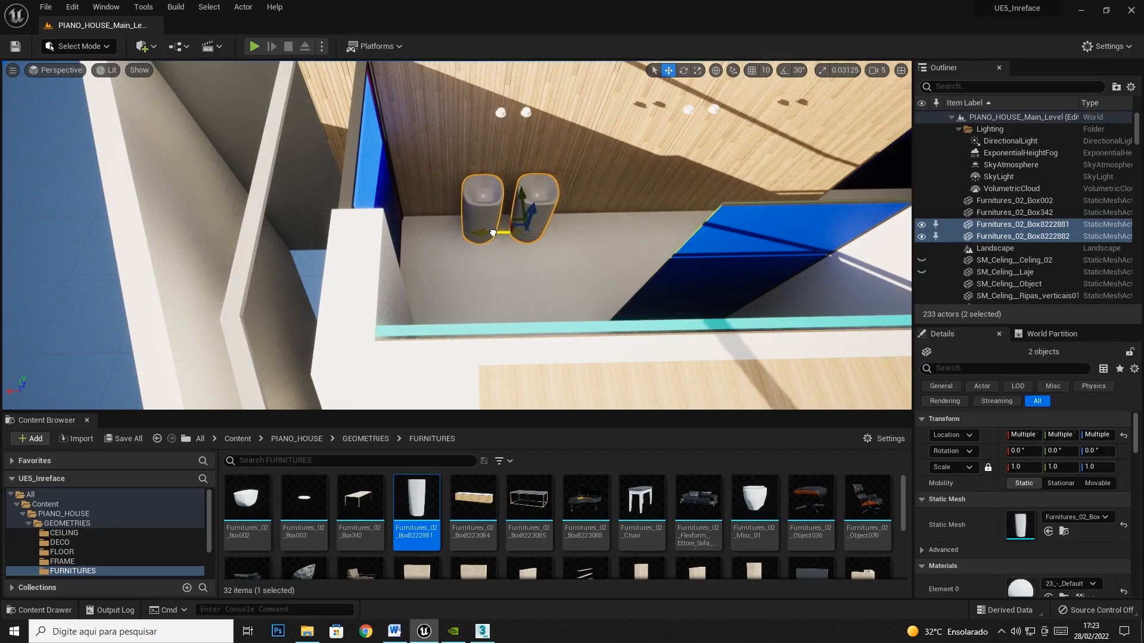
pyautogui.moveTo(493, 233); pyautogui.dragTo(490, 233)
pyautogui.click(529, 268)
# Place the Furnitures_02_Box8223084 counter in the living area at about X 496, Y 597
pyautogui.moveTo(529, 268); pyautogui.dragTo(382, 268, button='right')
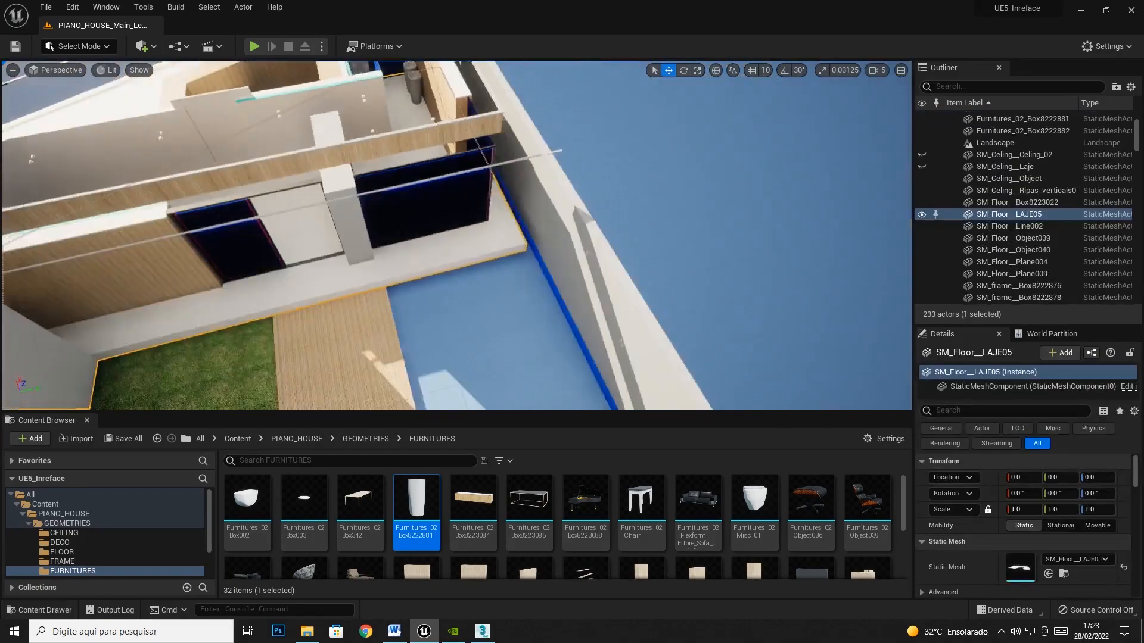
pyautogui.press('f')
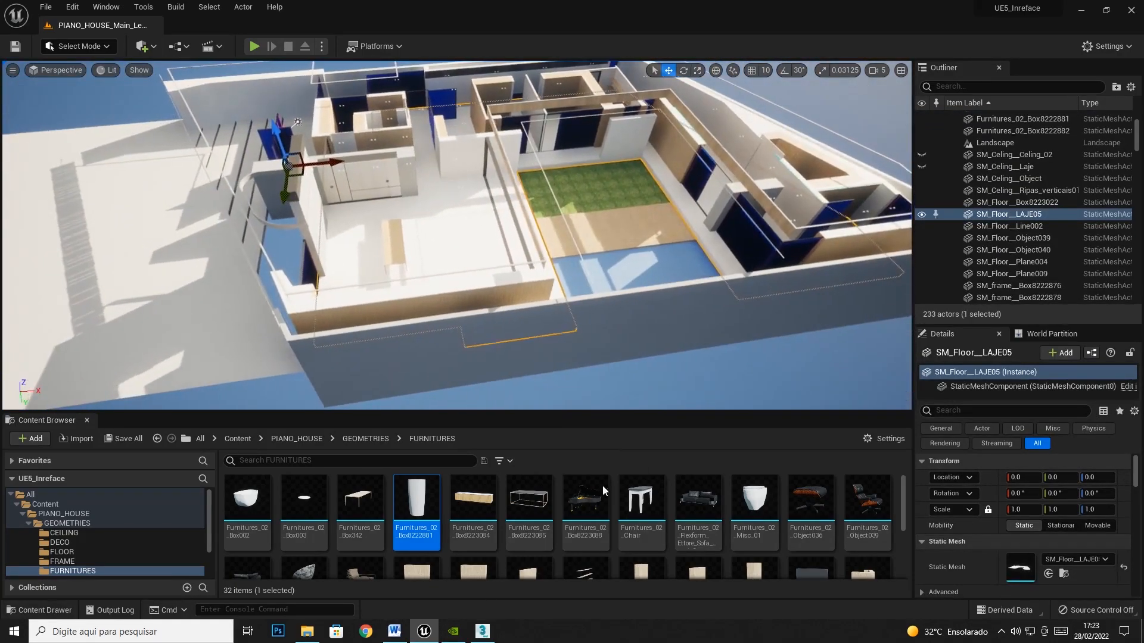
pyautogui.moveTo(473, 498); pyautogui.dragTo(368, 222)
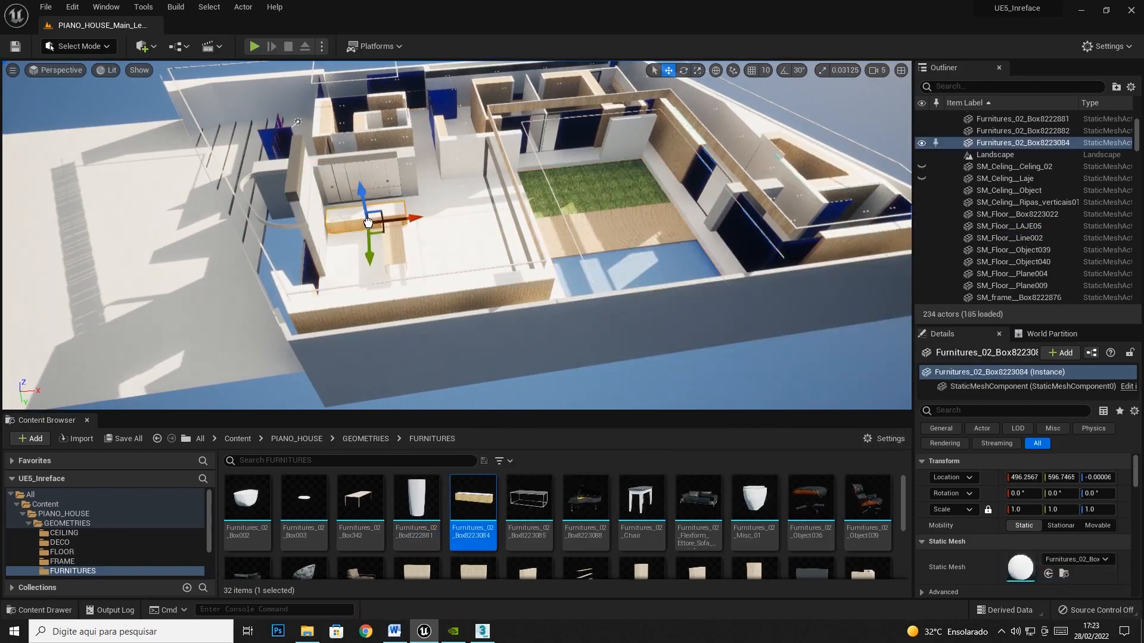
pyautogui.press('f')
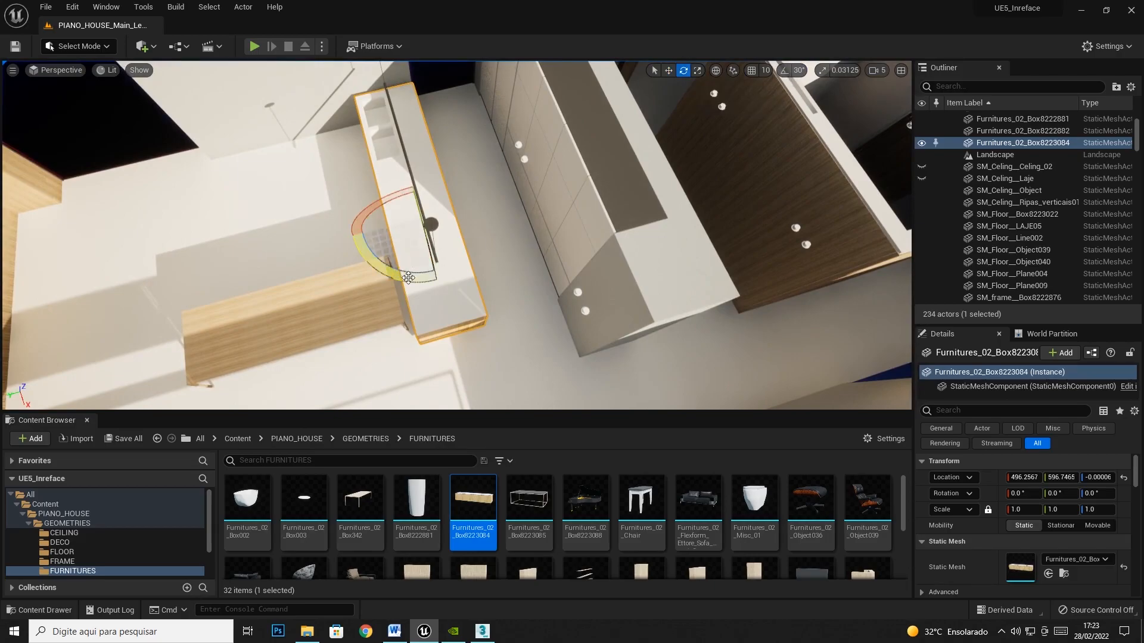
# Undo the counter's trial free rotation and turn on rotation snapping with a 10° increment
pyautogui.moveTo(408, 278); pyautogui.dragTo(394, 156)
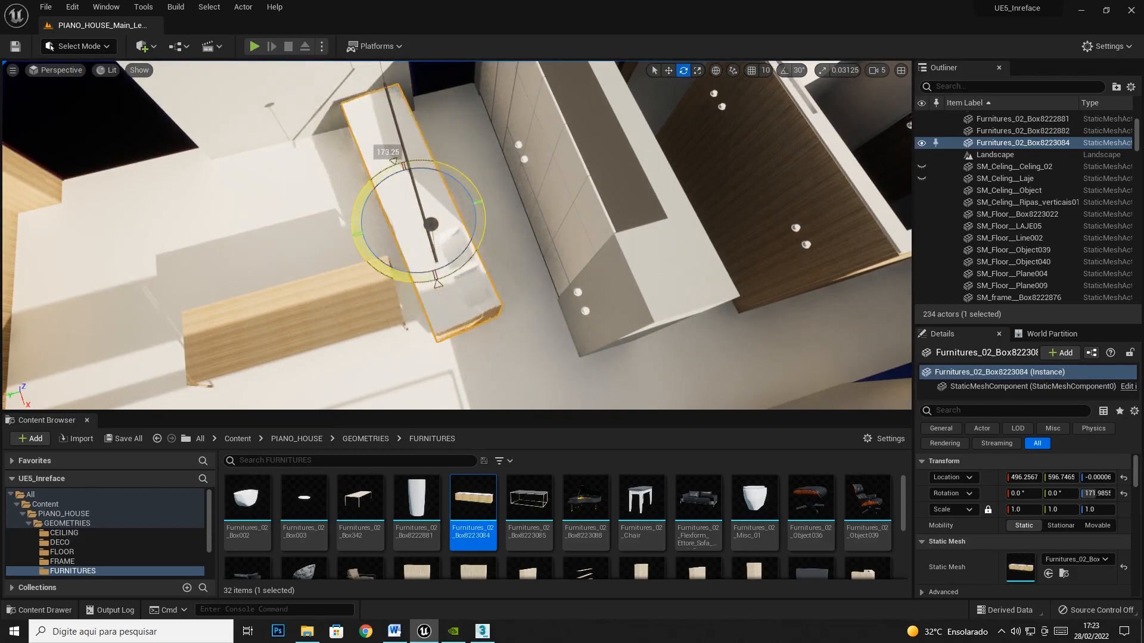
pyautogui.click(797, 71)
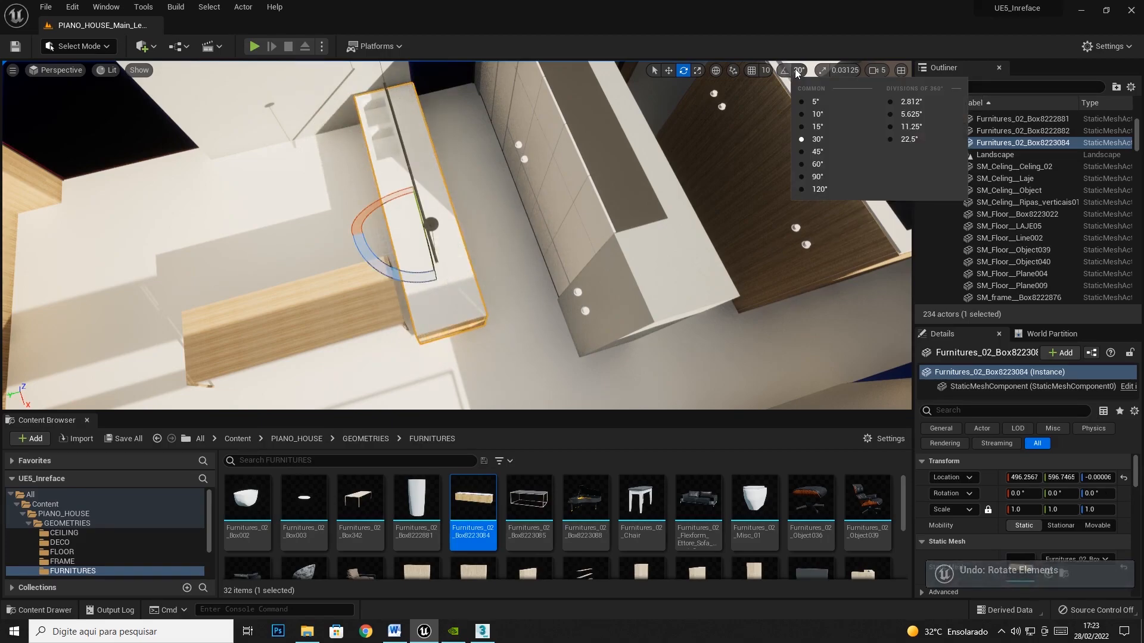
pyautogui.click(815, 116)
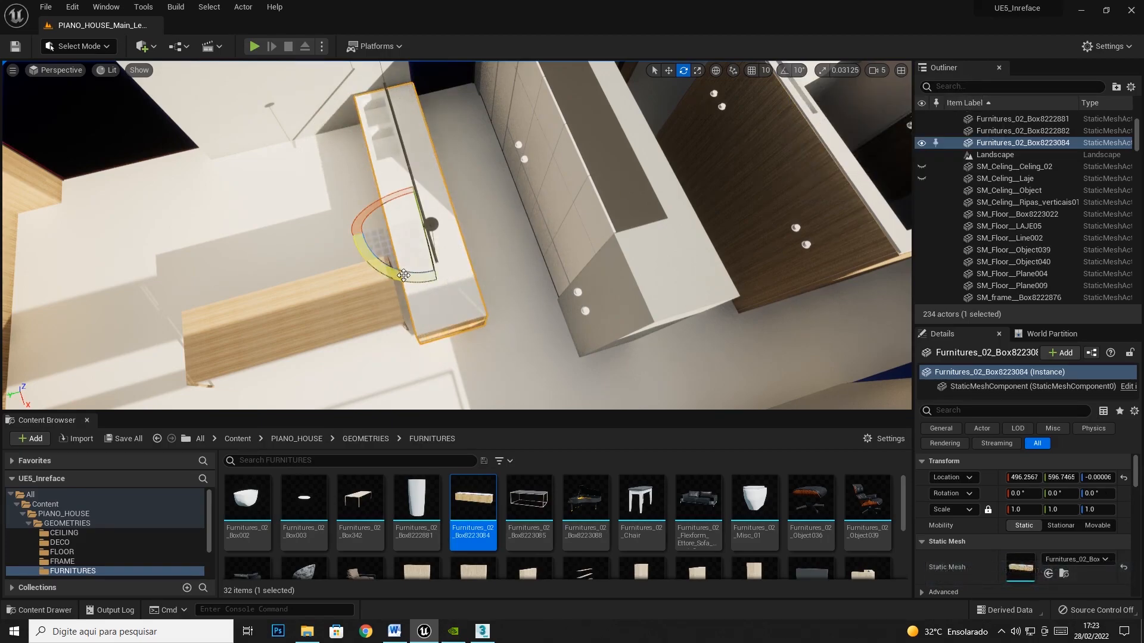
pyautogui.click(798, 71)
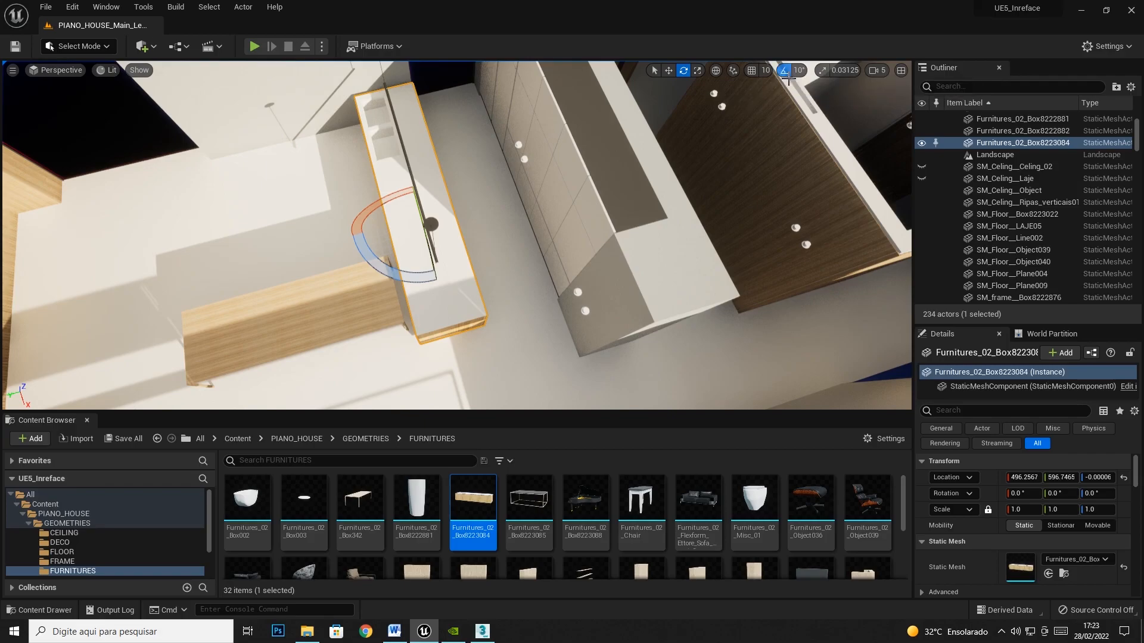
# Rotate the Furnitures_02_Box8223084 counter 180° about Z and nudge it to about X 491, Y 599
pyautogui.moveTo(425, 278); pyautogui.dragTo(517, 190)
pyautogui.click(668, 70)
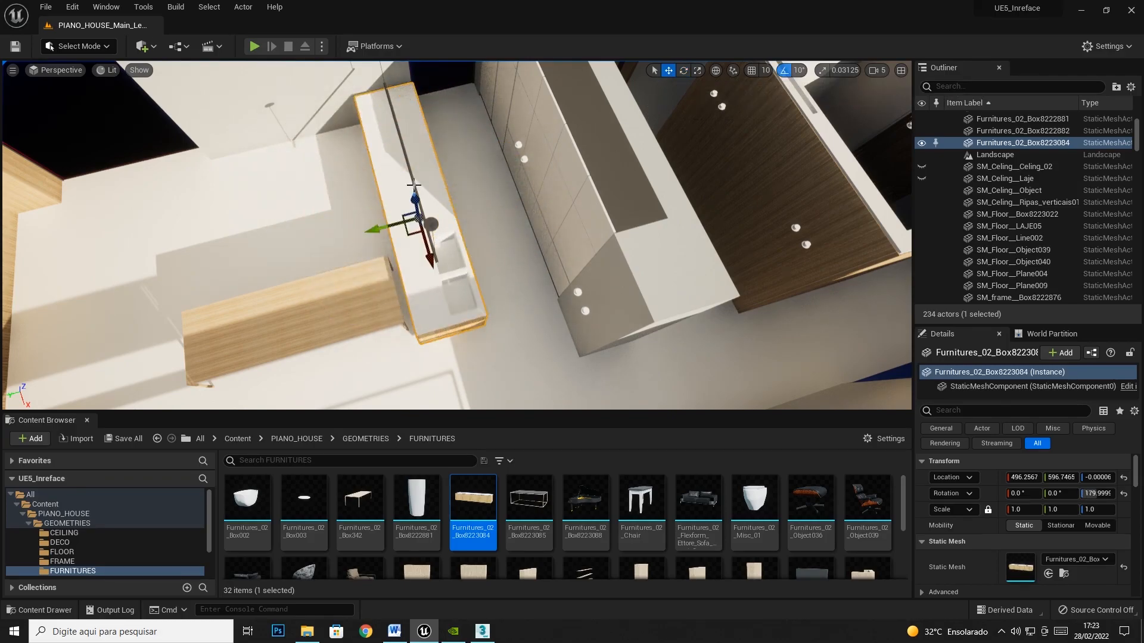
pyautogui.moveTo(409, 233); pyautogui.dragTo(407, 232)
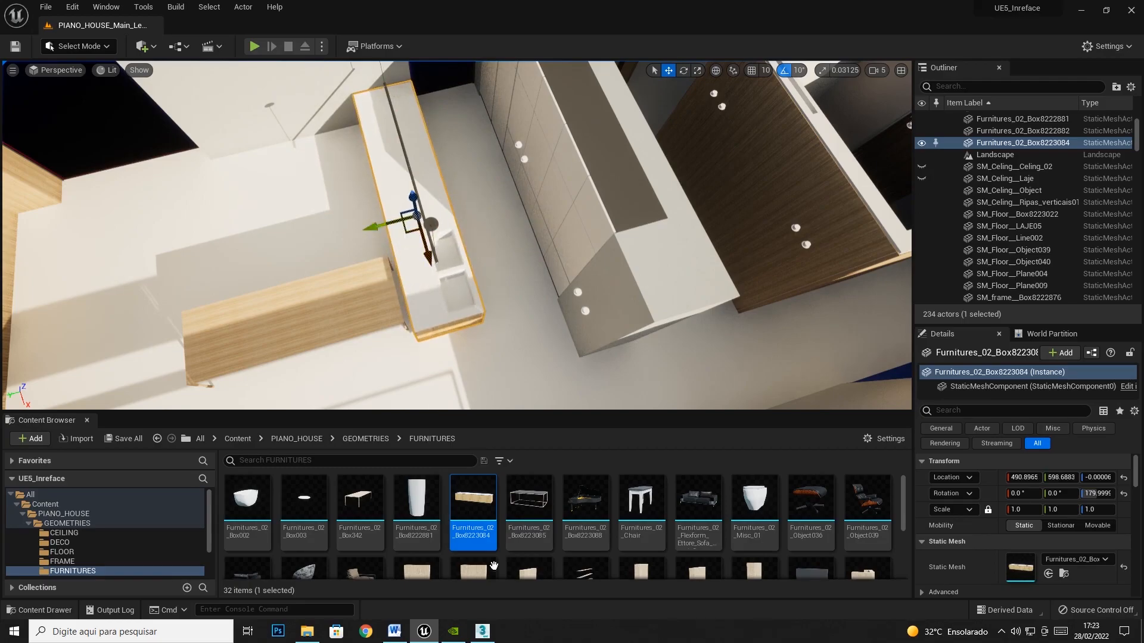
# Move the wooden table away from the counter and place the Furnitures_02_Box8223085 coffee table at about X 508, Y 954
pyautogui.click(527, 503)
pyautogui.moveTo(388, 300); pyautogui.dragTo(342, 300, button='right')
pyautogui.click(364, 251)
pyautogui.moveTo(359, 265); pyautogui.dragTo(303, 326)
pyautogui.moveTo(536, 513); pyautogui.dragTo(323, 207)
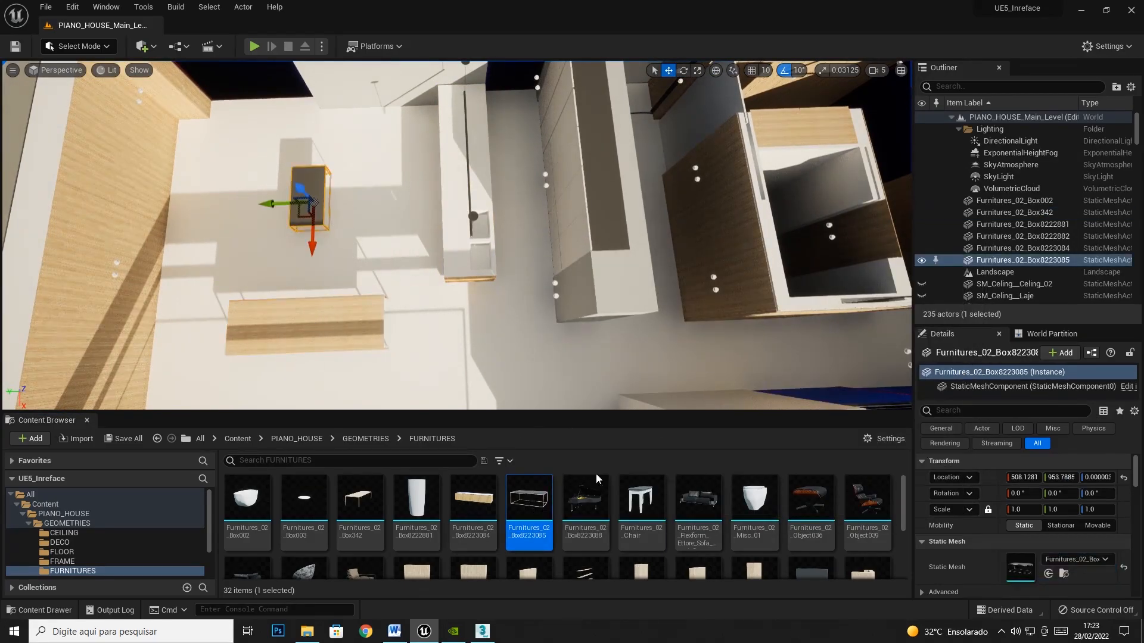
# Place the Furnitures_02_Box8223088 piano near X 1090, Y 1142 beside the wood-clad wall, rotated 50° about Z
pyautogui.moveTo(488, 286); pyautogui.dragTo(459, 303, button='right')
pyautogui.moveTo(585, 500); pyautogui.dragTo(236, 270)
pyautogui.click(682, 70)
pyautogui.moveTo(294, 231); pyautogui.dragTo(420, 151)
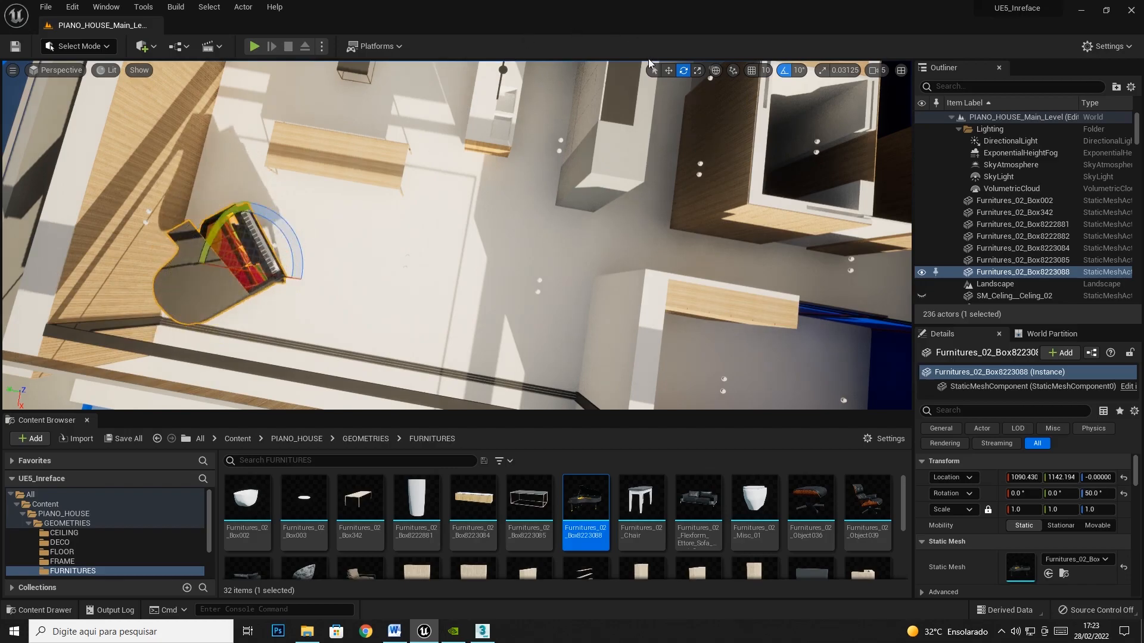
pyautogui.click(668, 70)
pyautogui.moveTo(218, 280); pyautogui.dragTo(227, 281)
# Place Furnitures_02_Chair in front of the piano keyboard at about X 979, Y 999, rotated 50° about Z
pyautogui.click(640, 489)
pyautogui.moveTo(641, 488); pyautogui.dragTo(301, 233)
pyautogui.click(683, 70)
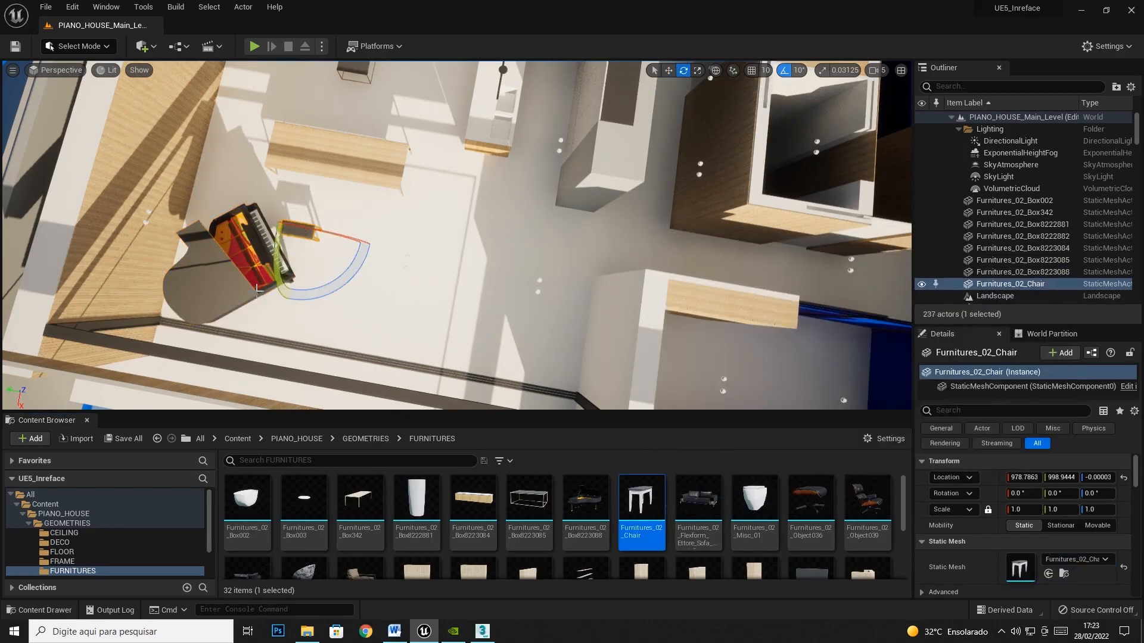
pyautogui.moveTo(348, 279); pyautogui.dragTo(309, 301)
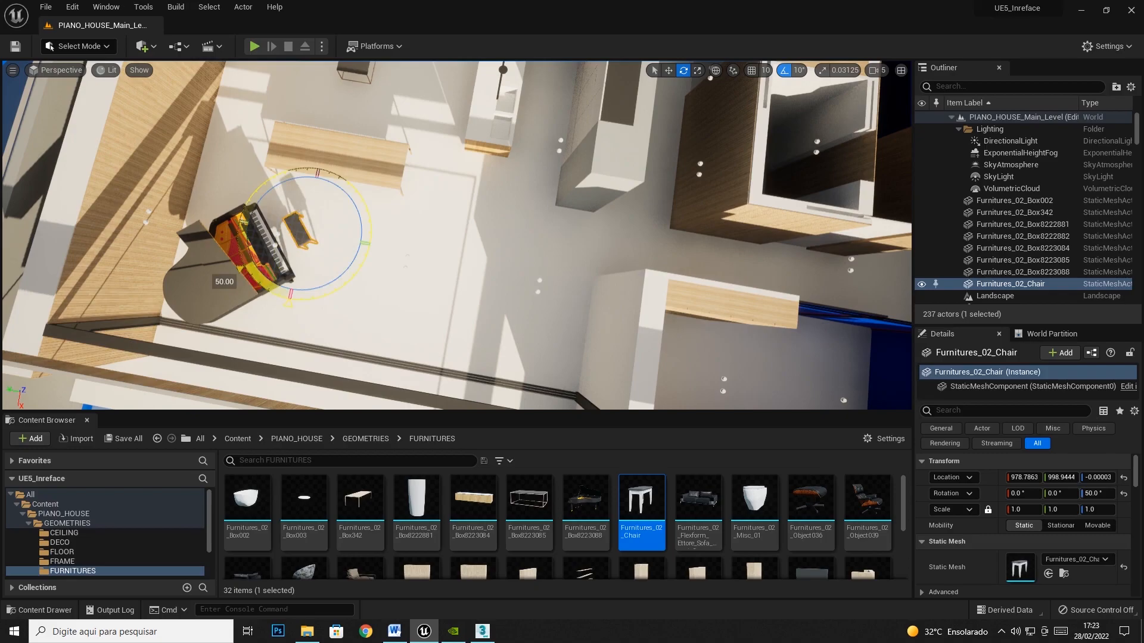
# Place the Furnitures_02_Flexform_Ettore sofa between the coffee table and the counter at about X 483, Y 819
pyautogui.moveTo(698, 501); pyautogui.dragTo(417, 70)
pyautogui.moveTo(460, 156); pyautogui.dragTo(473, 153, button='right')
pyautogui.press('s')
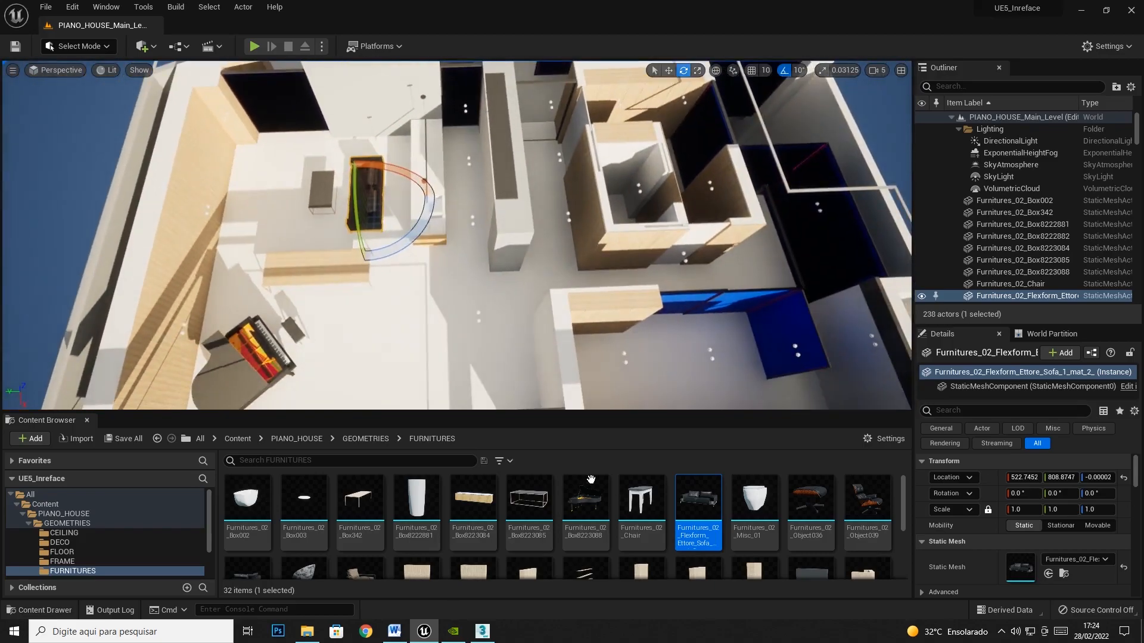
pyautogui.click(668, 70)
pyautogui.moveTo(351, 210); pyautogui.dragTo(347, 200)
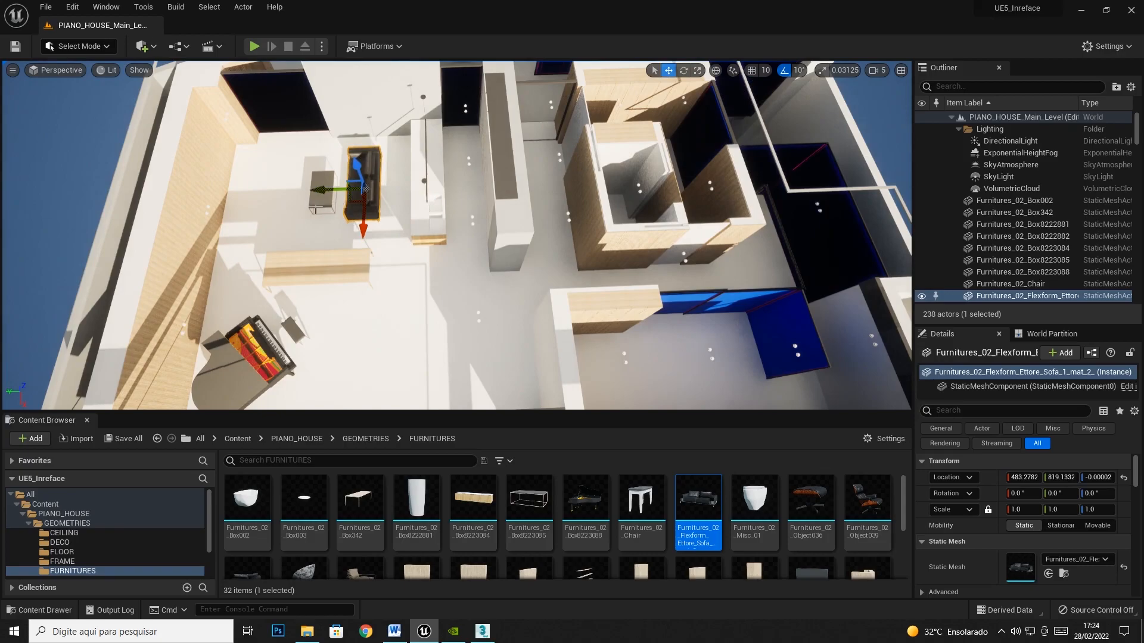
# Move the Furnitures_02_Box8223085 coffee table to about X 479, Y 993, in front of the sofa
pyautogui.click(320, 198)
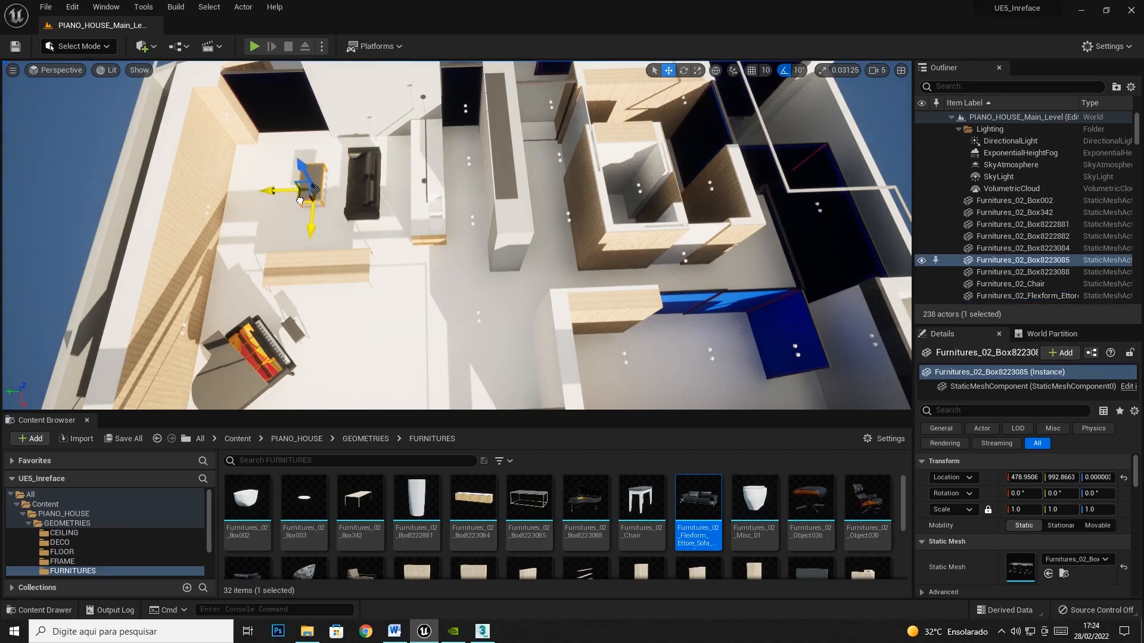
pyautogui.press('w')
pyautogui.moveTo(300, 201); pyautogui.dragTo(319, 231, button='right')
pyautogui.press('s')
pyautogui.press('a')
pyautogui.moveTo(396, 276); pyautogui.dragTo(396, 276, button='right')
pyautogui.press('d')
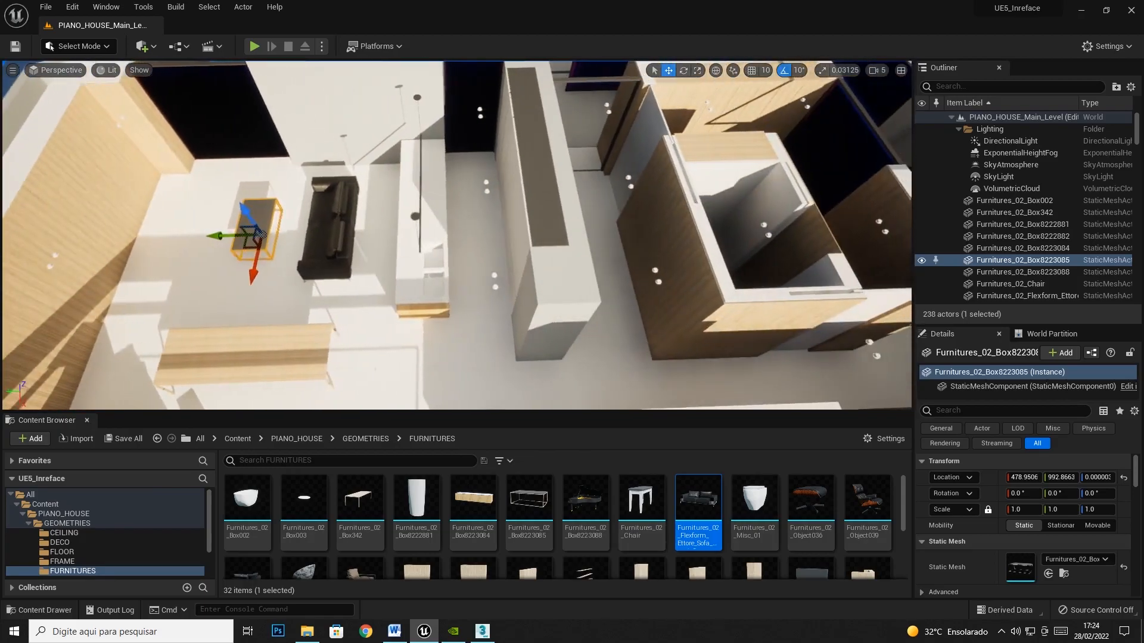
# Place the Furnitures_02_Misc_01 toilet in the bathroom against the wood-clad wall and duplicate it along X
pyautogui.moveTo(602, 346)
pyautogui.mouseDown(button='right')
pyautogui.moveTo(684, 340)
pyautogui.moveTo(727, 322)
pyautogui.moveTo(548, 369)
pyautogui.moveTo(584, 346)
pyautogui.mouseUp(button='right')
pyautogui.press('s')
pyautogui.press('w')
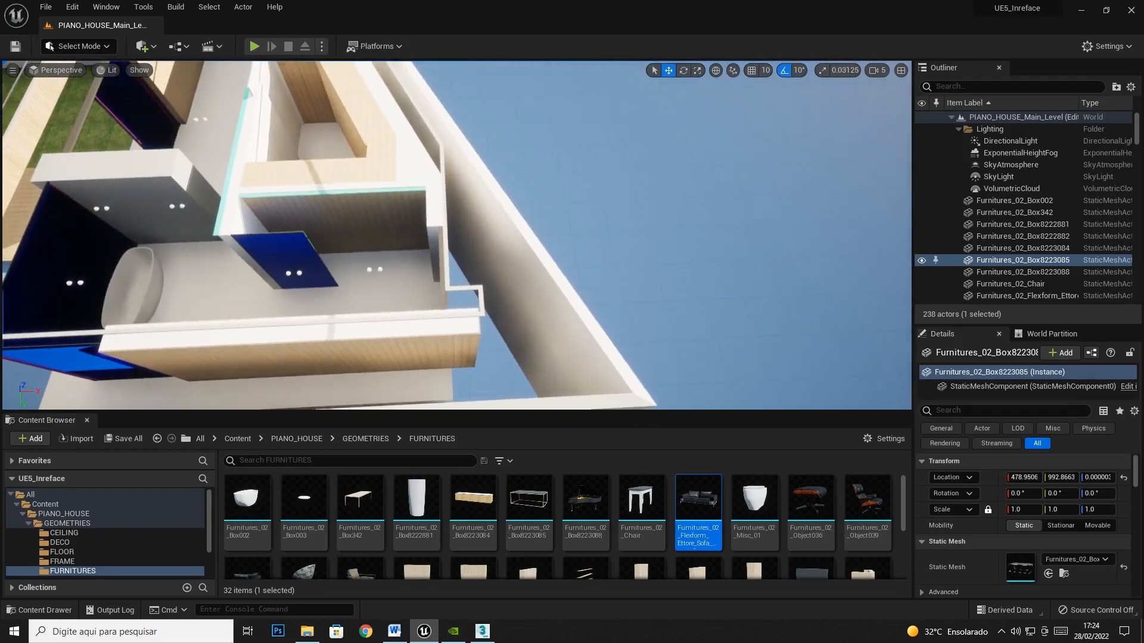
pyautogui.moveTo(754, 500); pyautogui.dragTo(373, 269)
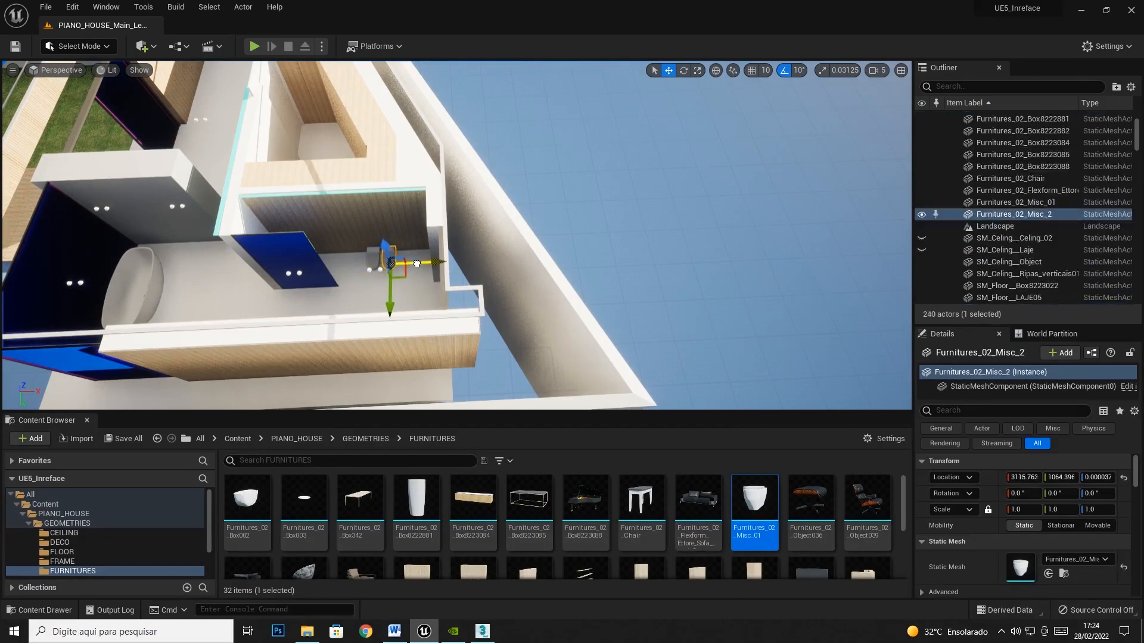
# Shift the two toilets together along X, bringing Furnitures_02_Misc_2 to about X 3165
pyautogui.keyDown('ctrl'); pyautogui.click(375, 260); pyautogui.keyUp('ctrl')
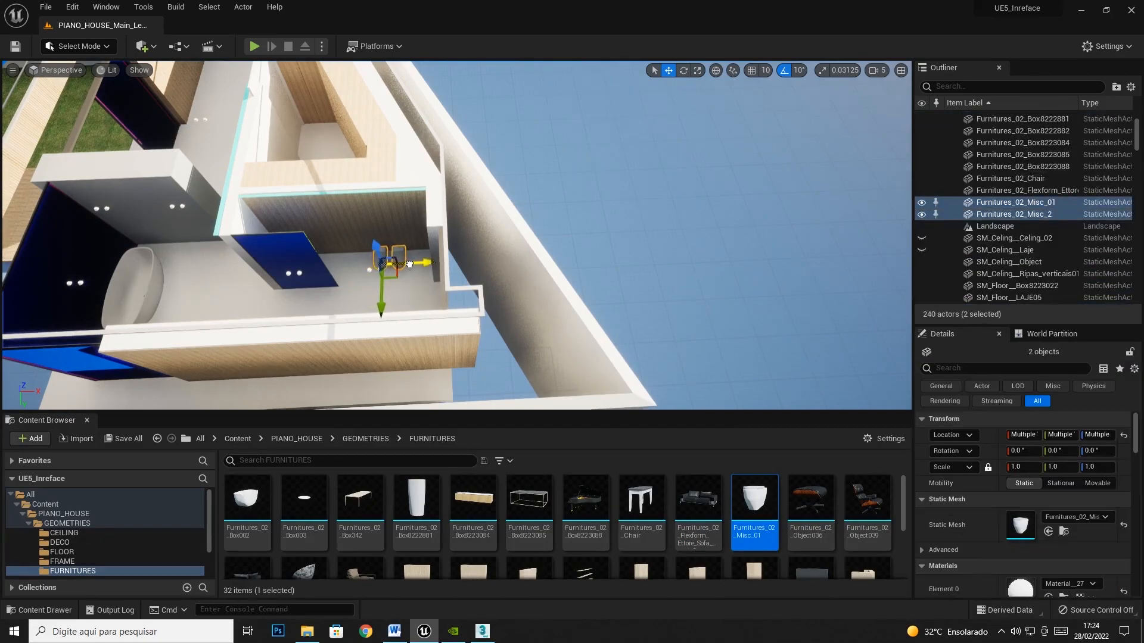
pyautogui.click(405, 256)
pyautogui.keyDown('ctrl'); pyautogui.click(391, 257); pyautogui.keyUp('ctrl')
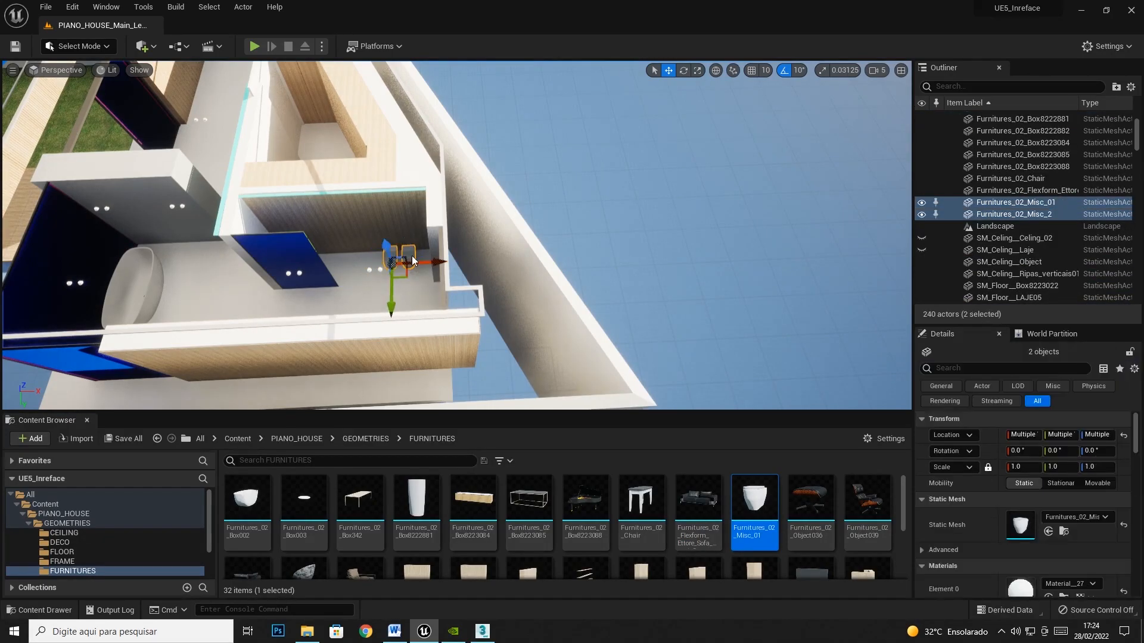
pyautogui.keyDown('ctrl'); pyautogui.click(408, 256); pyautogui.keyUp('ctrl')
pyautogui.keyDown('ctrl'); pyautogui.click(410, 254); pyautogui.keyUp('ctrl')
pyautogui.keyDown('ctrl'); pyautogui.click(410, 257); pyautogui.keyUp('ctrl')
pyautogui.click(412, 259)
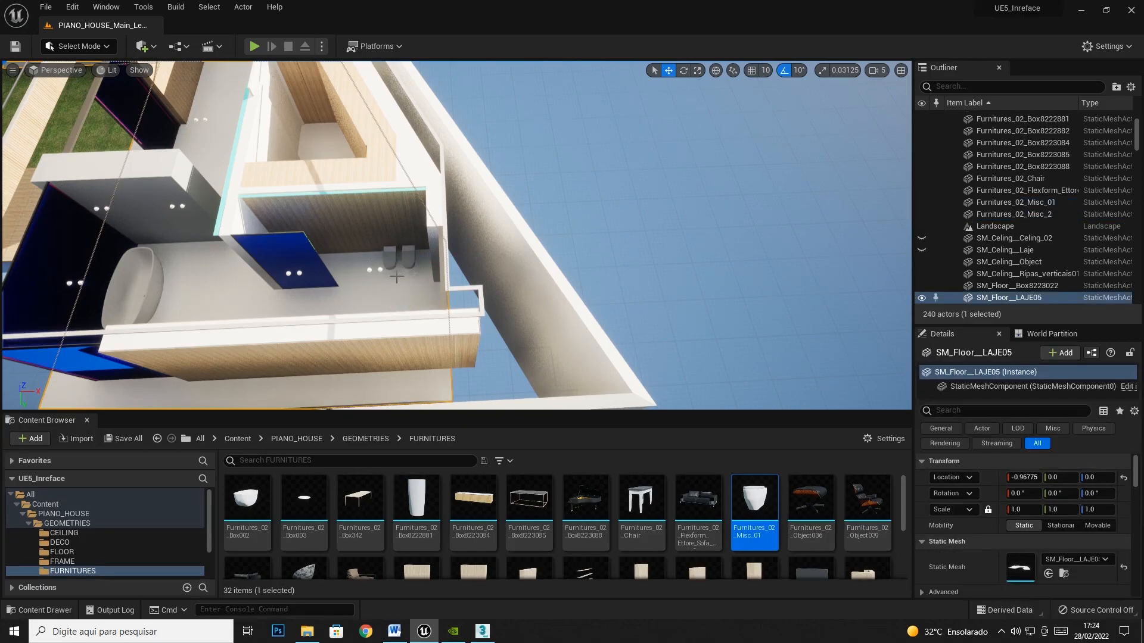
pyautogui.click(410, 258)
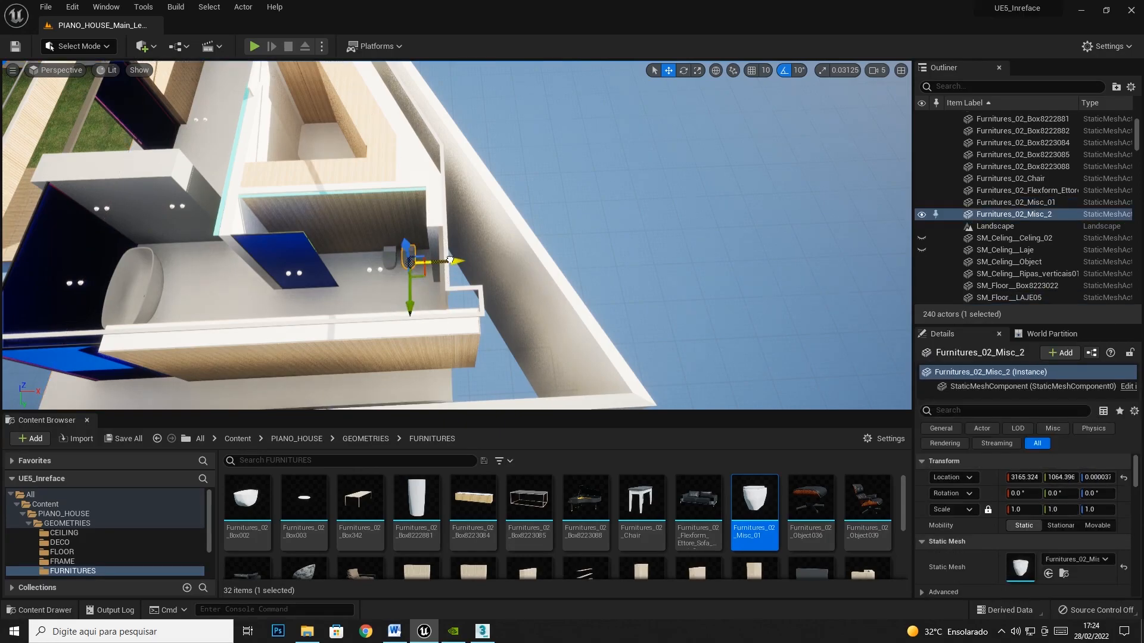
pyautogui.keyDown('alt'); pyautogui.moveTo(452, 261); pyautogui.dragTo(422, 260); pyautogui.keyUp('alt')
pyautogui.hotkey('ctrl', 'z')
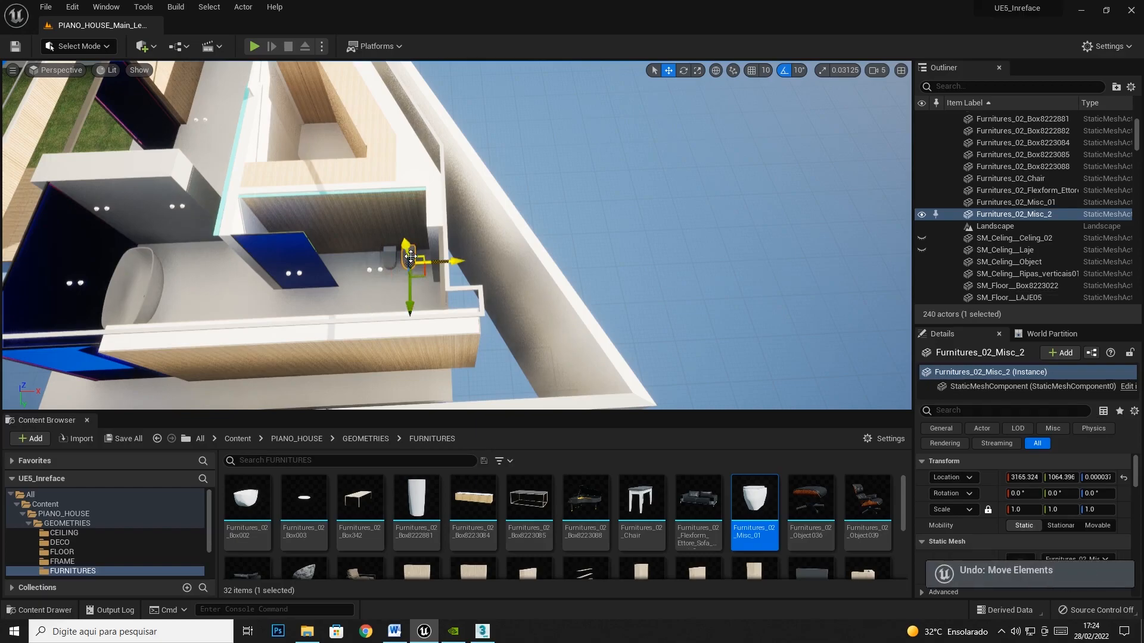
pyautogui.keyDown('ctrl'); pyautogui.click(394, 259); pyautogui.keyUp('ctrl')
pyautogui.keyDown('ctrl'); pyautogui.click(307, 249); pyautogui.keyUp('ctrl')
pyautogui.keyDown('ctrl'); pyautogui.click(326, 218); pyautogui.keyUp('ctrl')
pyautogui.keyDown('ctrl'); pyautogui.click(353, 181); pyautogui.keyUp('ctrl')
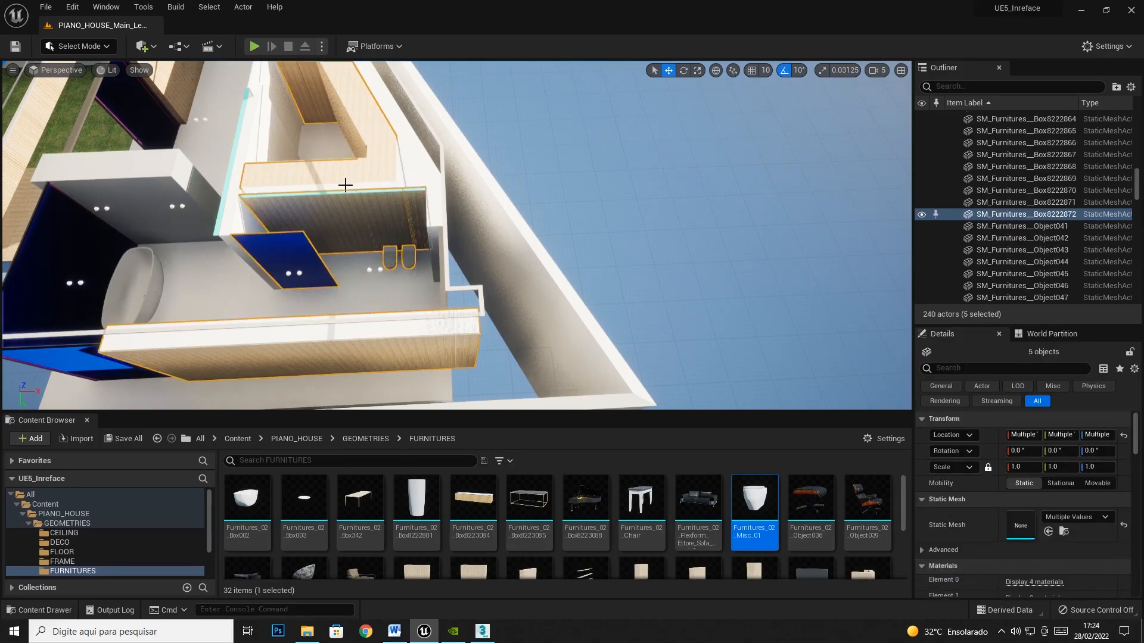
pyautogui.moveTo(374, 303); pyautogui.dragTo(374, 296)
pyautogui.click(509, 364)
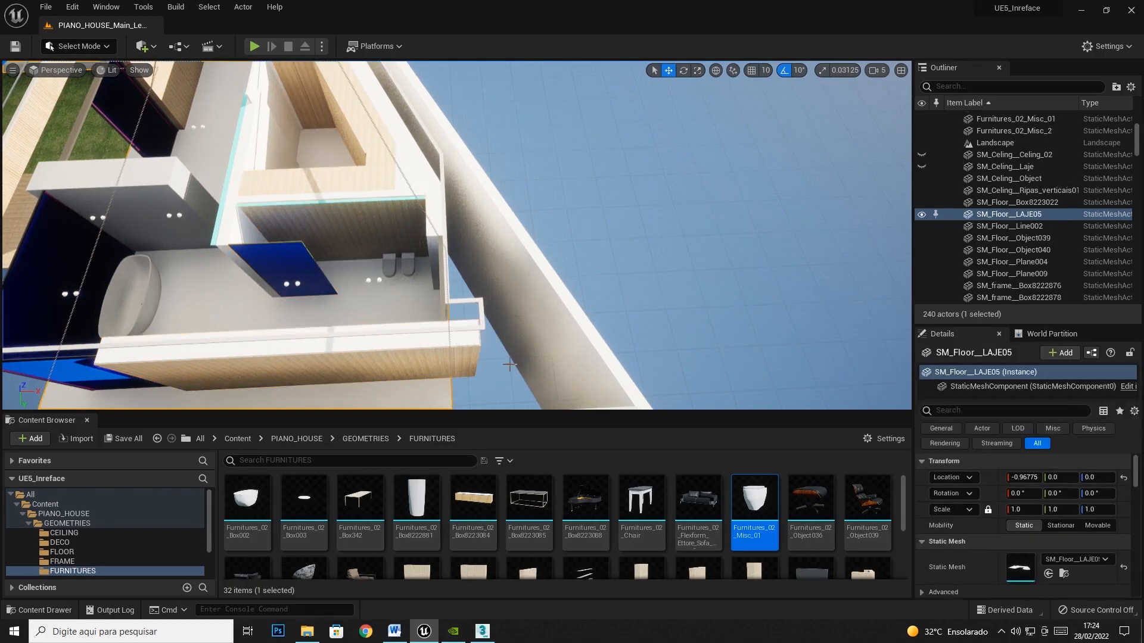
# Place the Furnitures_02_Object039 armchair in the bedroom at about X 2598, Y 830, rotated 220° about Z
pyautogui.moveTo(867, 506); pyautogui.dragTo(196, 173)
pyautogui.moveTo(196, 173); pyautogui.dragTo(572, 196, button='right')
pyautogui.moveTo(492, 35); pyautogui.dragTo(488, 24, button='right')
pyautogui.click(685, 74)
pyautogui.moveTo(492, 381); pyautogui.dragTo(452, 390)
pyautogui.moveTo(689, 277); pyautogui.dragTo(691, 275)
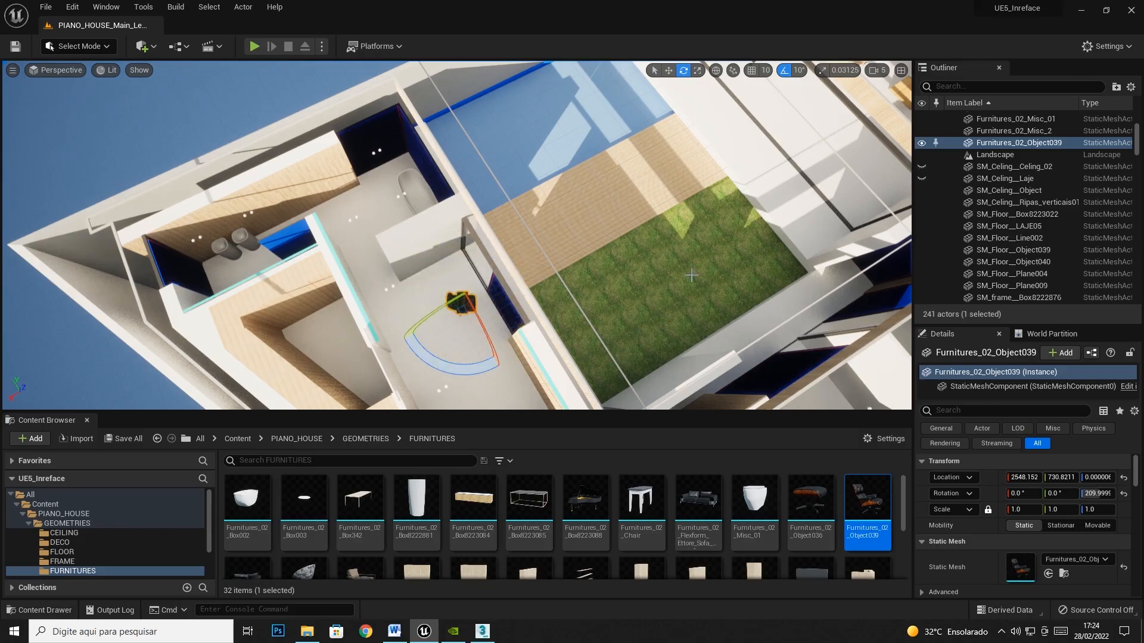
pyautogui.moveTo(459, 364); pyautogui.dragTo(495, 351)
pyautogui.click(670, 70)
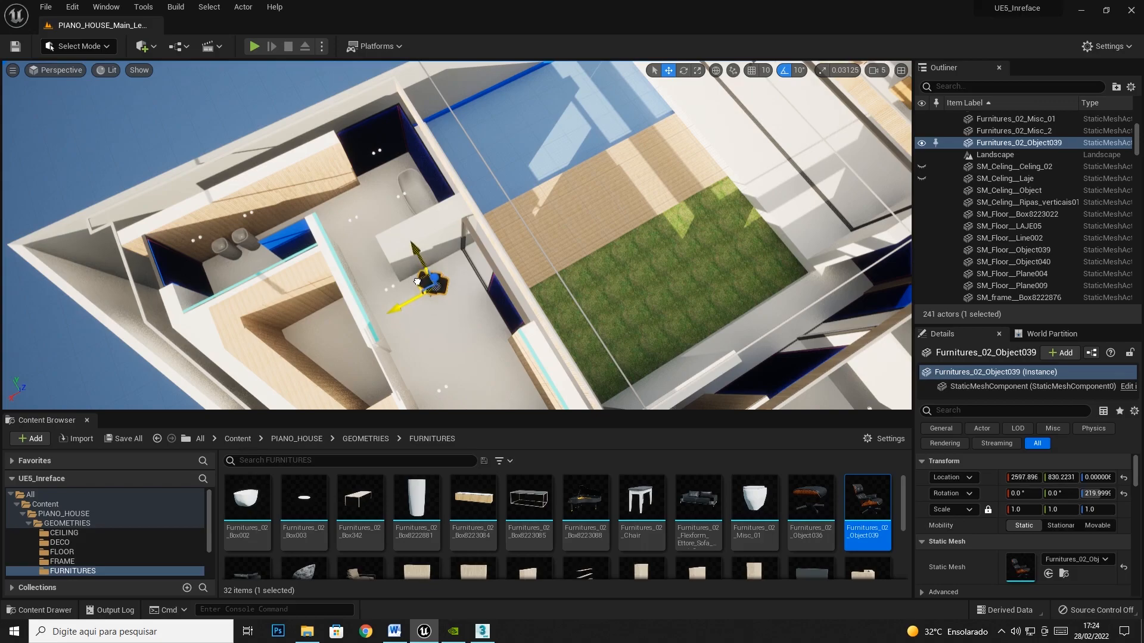
# Place the Furnitures_02_Object036 footstool beside the armchair at about X 2533, Y 773, rotated 40° about Z
pyautogui.moveTo(808, 497); pyautogui.dragTo(461, 291)
pyautogui.moveTo(461, 342); pyautogui.dragTo(397, 328)
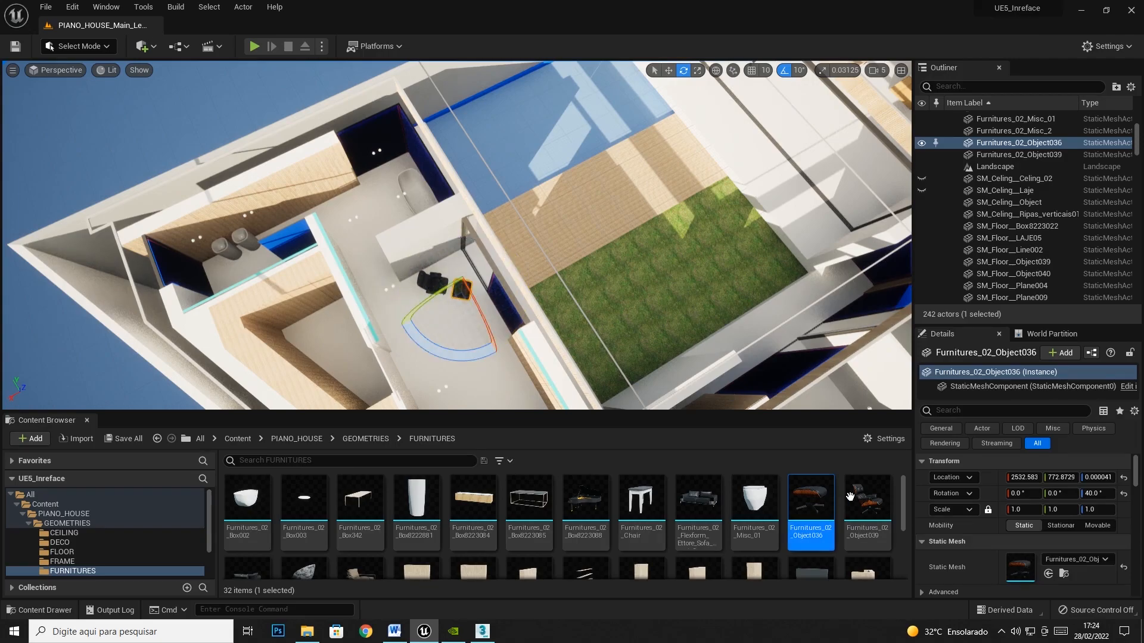
# Place Furnitures_02_Object180 in the living area beside the coffee table, and select the Furnitures_02_Box8223085 coffee table
pyautogui.scroll(-1, 536, 524)
pyautogui.click(259, 555)
pyautogui.moveTo(417, 286); pyautogui.dragTo(655, 304, button='right')
pyautogui.moveTo(243, 557); pyautogui.dragTo(367, 335)
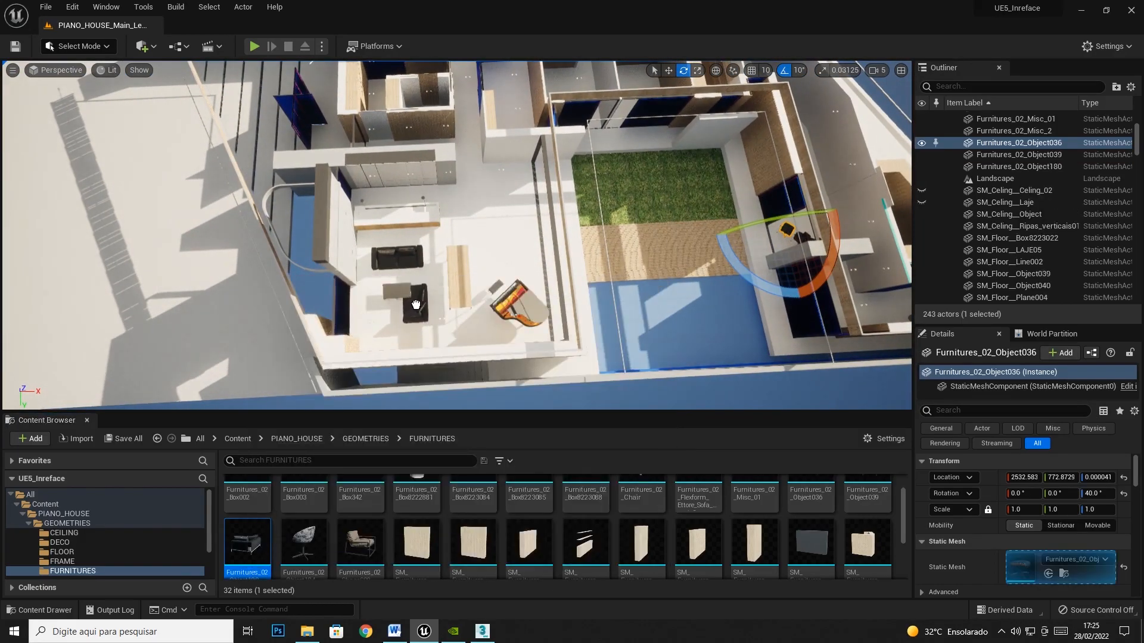
pyautogui.click(416, 305)
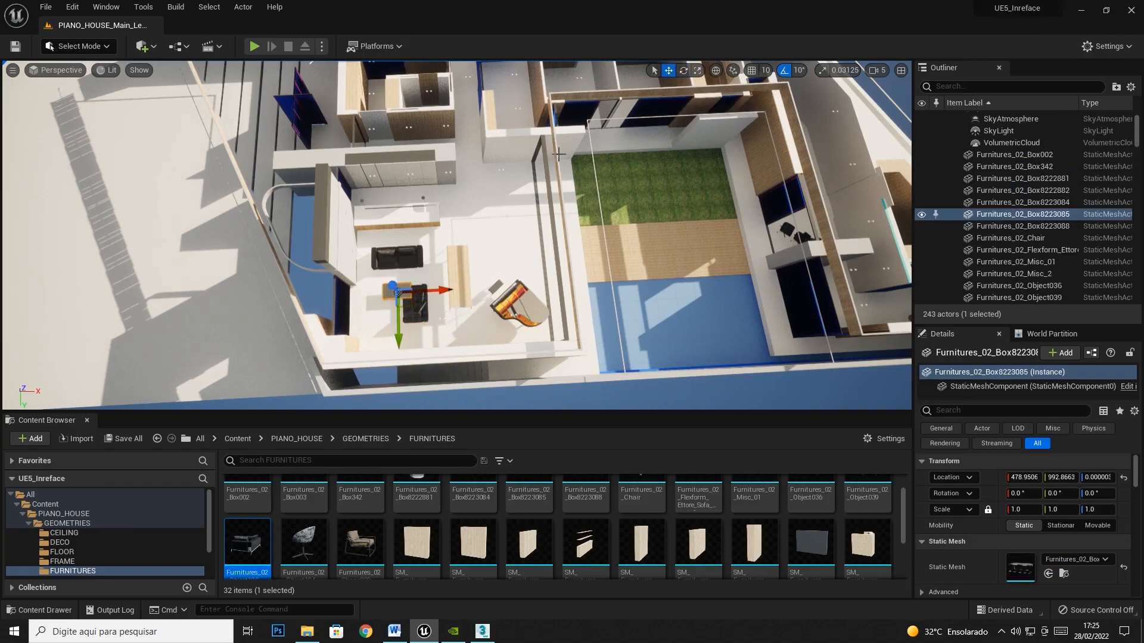
# Move the Box8223085 coffee table to about X 443, Y 990 and the Furnitures_02_Object180 sofa to about X 667, Y 1120
pyautogui.moveTo(406, 309); pyautogui.dragTo(407, 310, button='right')
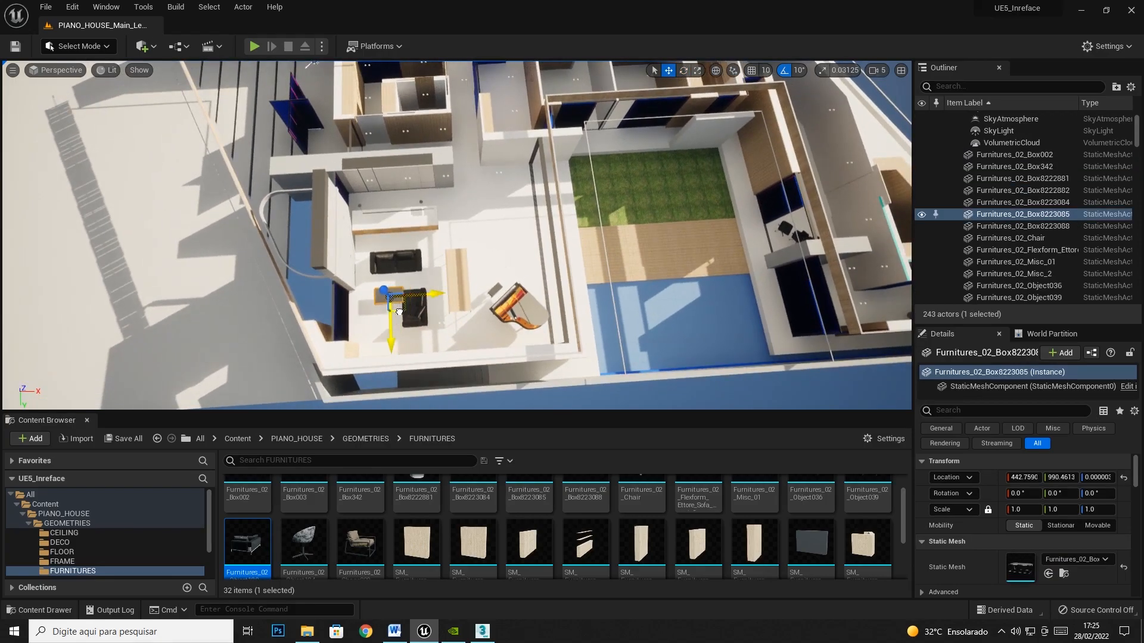
pyautogui.click(425, 321)
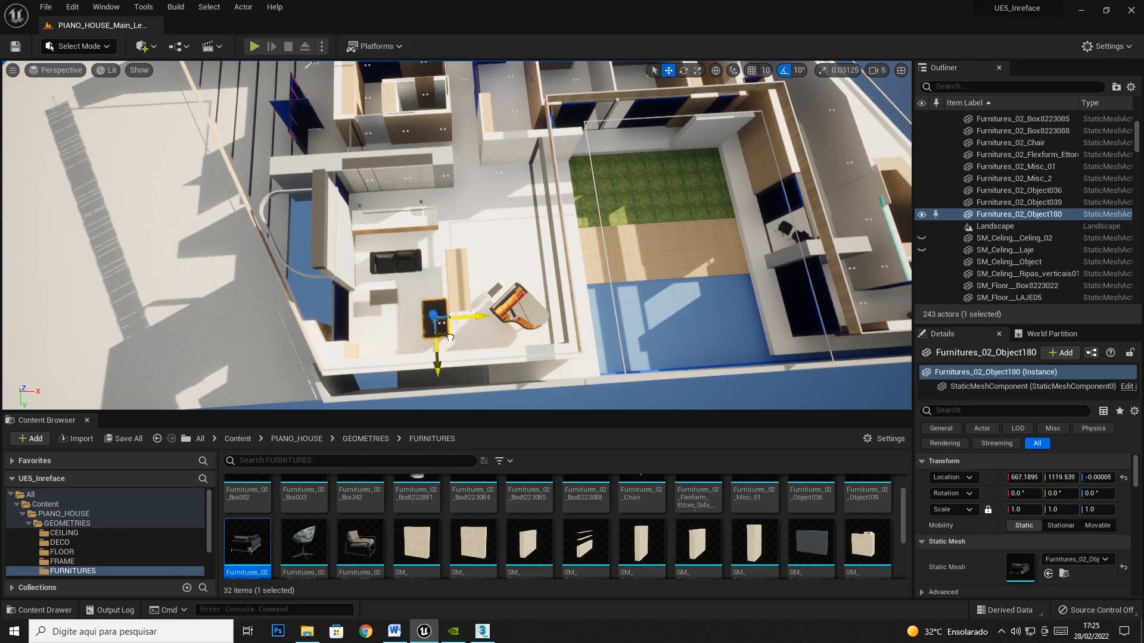
# Reposition the piano with its bench, and move the Furnitures_02_Box342 dining table to about X 863, Y 794
pyautogui.click(467, 284)
pyautogui.moveTo(471, 296); pyautogui.dragTo(482, 276)
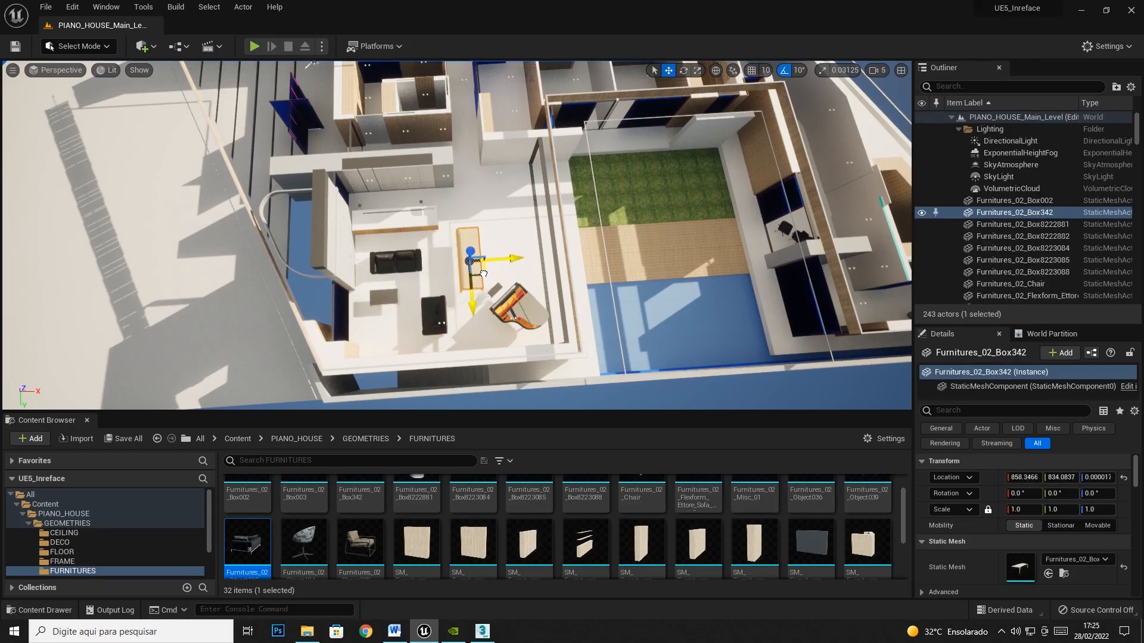
pyautogui.keyDown('ctrl'); pyautogui.click(516, 317); pyautogui.keyUp('ctrl')
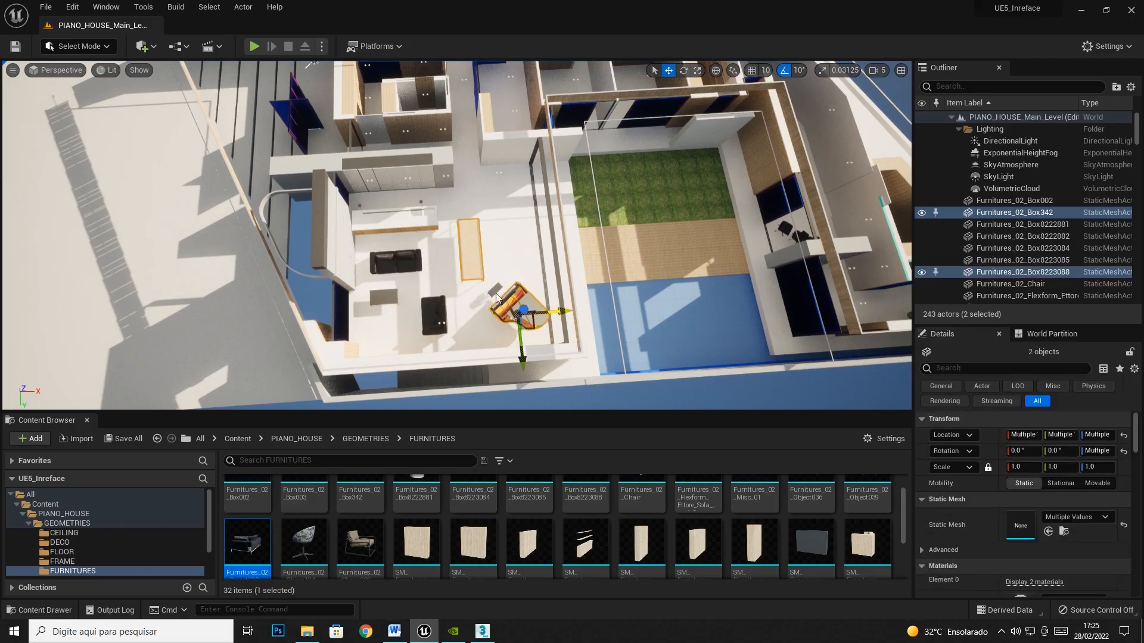
pyautogui.keyDown('ctrl'); pyautogui.click(496, 292); pyautogui.keyUp('ctrl')
pyautogui.moveTo(510, 307); pyautogui.dragTo(512, 317)
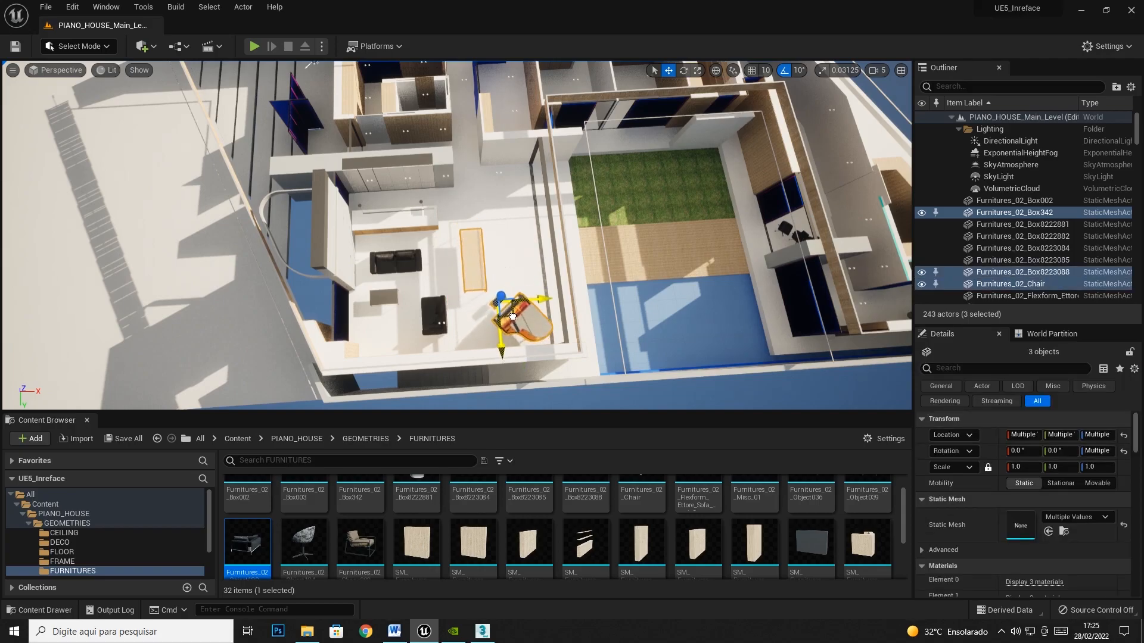
pyautogui.click(475, 272)
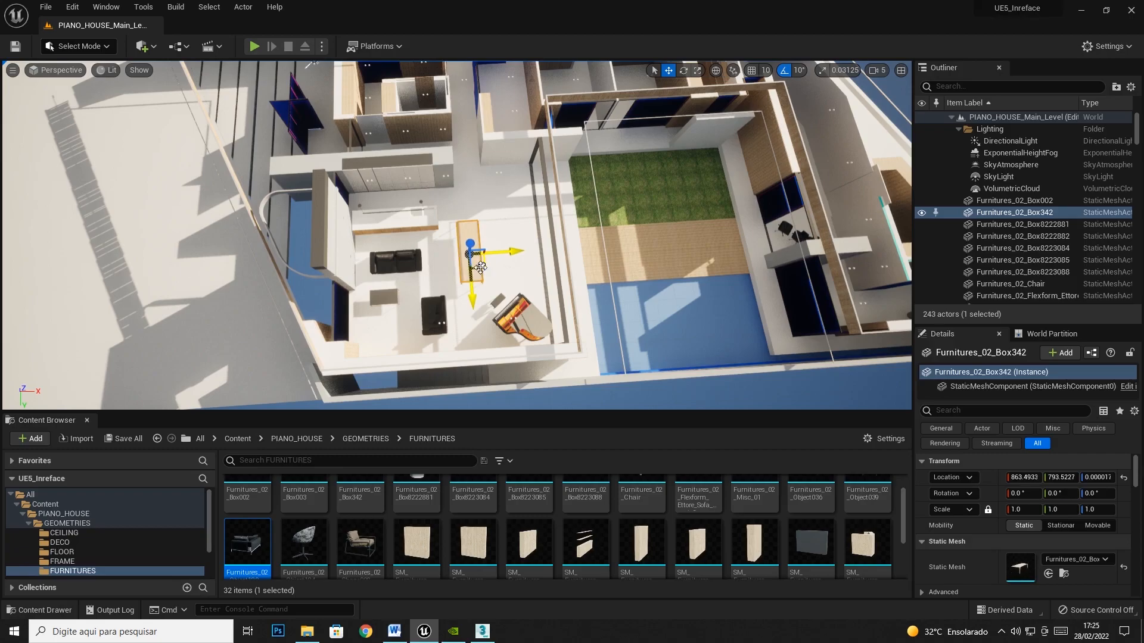
# Place a Furnitures_02_Object184 chair beside the dining table at about X 956, Y 910
pyautogui.moveTo(304, 539); pyautogui.dragTo(460, 326)
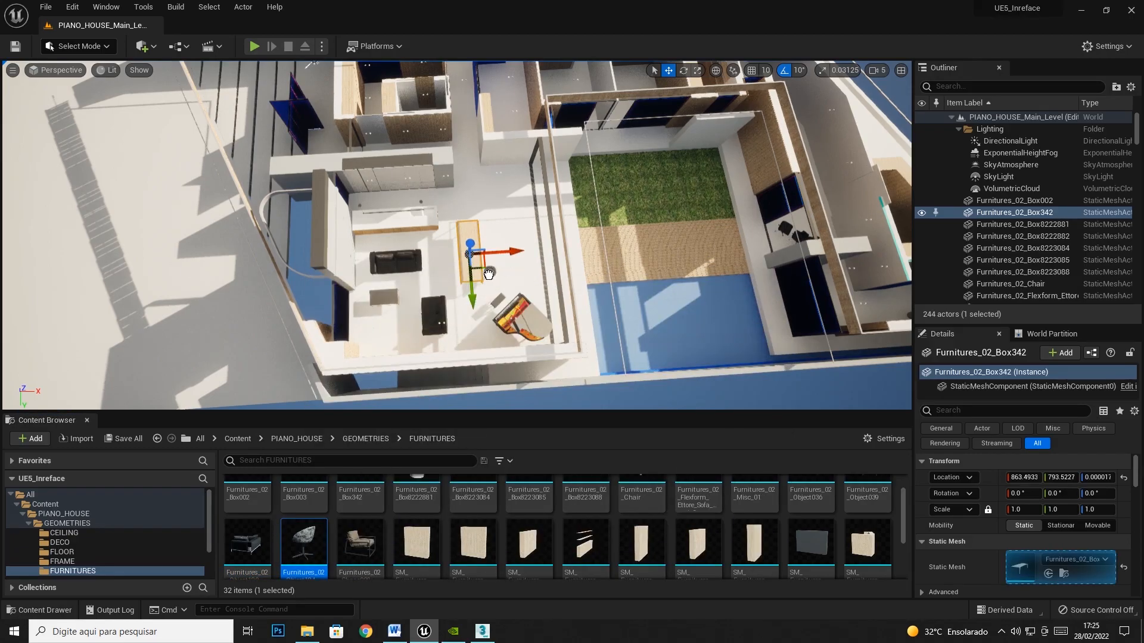
pyautogui.moveTo(489, 274); pyautogui.dragTo(489, 276)
pyautogui.press('w')
pyautogui.moveTo(488, 399); pyautogui.dragTo(525, 399, button='right')
pyautogui.press('d')
pyautogui.moveTo(518, 335); pyautogui.dragTo(447, 298, button='right')
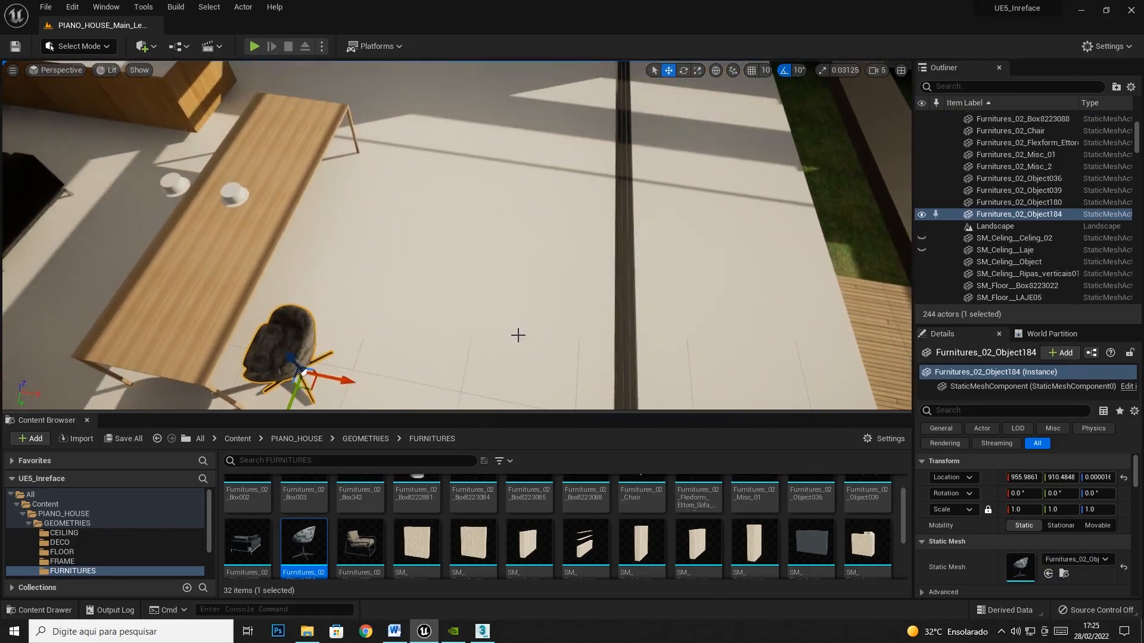
# Duplicate the chair along the dining table's long side to about Y 837
pyautogui.moveTo(522, 334); pyautogui.dragTo(369, 346, button='right')
pyautogui.press('w')
pyautogui.press('s')
pyautogui.press('d')
pyautogui.press('w')
pyautogui.press('s')
pyautogui.press('w')
pyautogui.moveTo(560, 298); pyautogui.dragTo(561, 334, button='right')
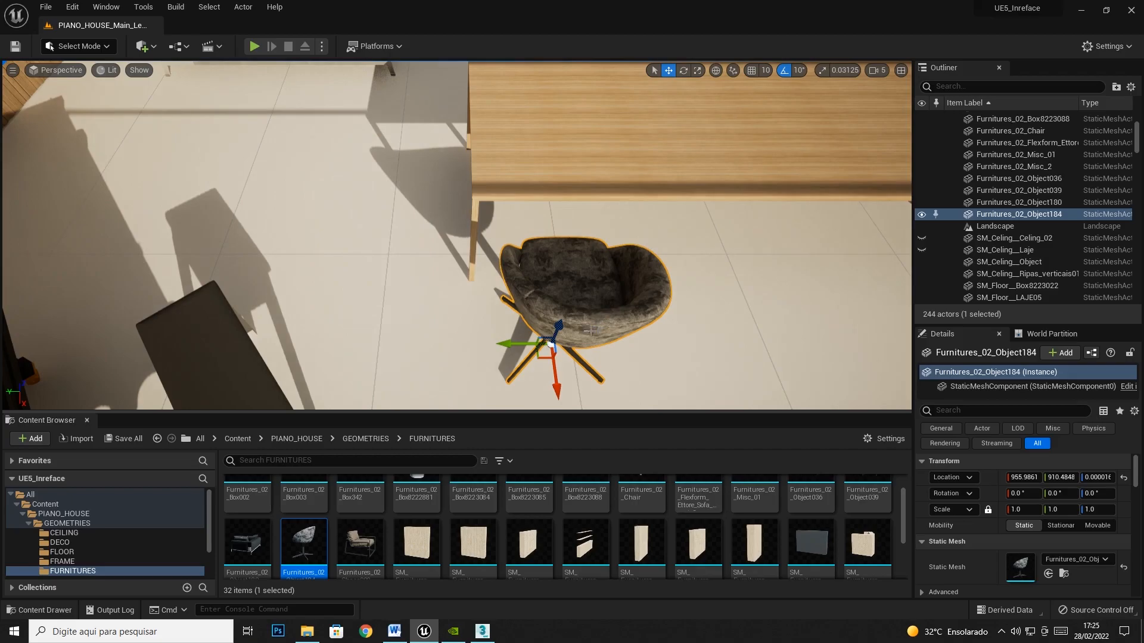
pyautogui.keyDown('alt'); pyautogui.moveTo(508, 351); pyautogui.dragTo(645, 342); pyautogui.keyUp('alt')
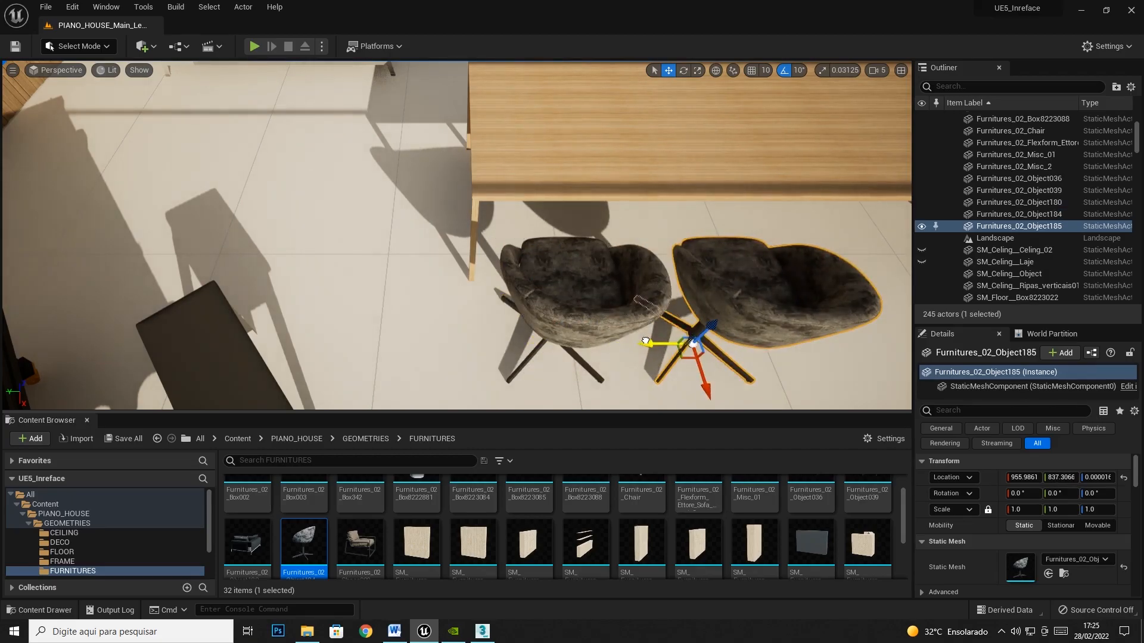
# Set the camera speed to 2 and duplicate the second chair twice more along the table to form a row of four
pyautogui.press('d')
pyautogui.moveTo(647, 298); pyautogui.dragTo(652, 256, button='right')
pyautogui.click(883, 73)
pyautogui.click(892, 96)
pyautogui.moveTo(430, 207)
pyautogui.mouseDown(button='right')
pyautogui.moveTo(451, 202)
pyautogui.moveTo(437, 224)
pyautogui.moveTo(411, 200)
pyautogui.mouseUp(button='right')
pyautogui.press('a')
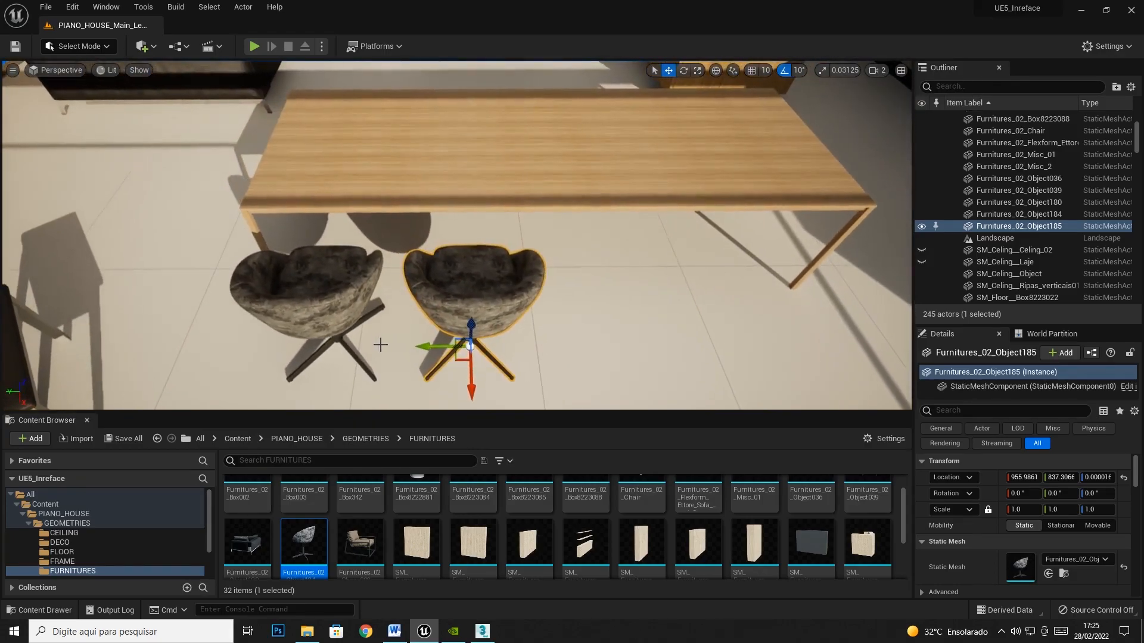
pyautogui.keyDown('alt'); pyautogui.moveTo(429, 346); pyautogui.dragTo(679, 324); pyautogui.keyUp('alt')
# Shift the three duplicated chairs along Y to tighten the spacing of the row
pyautogui.keyDown('ctrl'); pyautogui.click(630, 287); pyautogui.keyUp('ctrl')
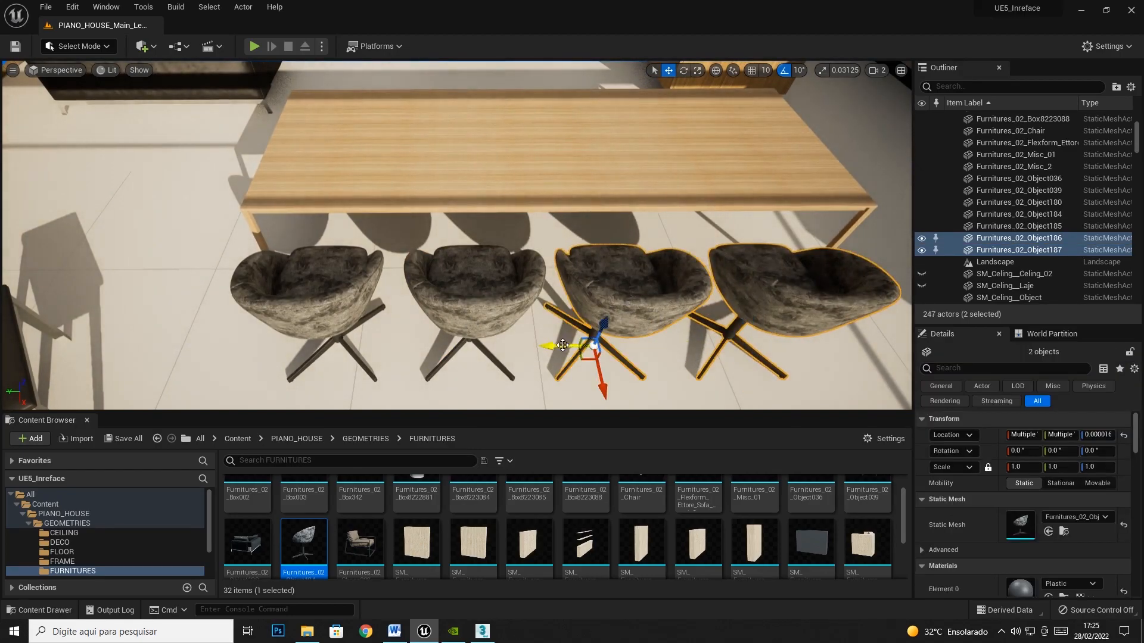
pyautogui.moveTo(560, 345); pyautogui.dragTo(553, 345)
pyautogui.keyDown('ctrl'); pyautogui.click(464, 294); pyautogui.keyUp('ctrl')
pyautogui.moveTo(440, 346); pyautogui.dragTo(426, 346)
# Duplicate all four dining chairs as a rotated copy, turned 180° about Z
pyautogui.click(318, 291)
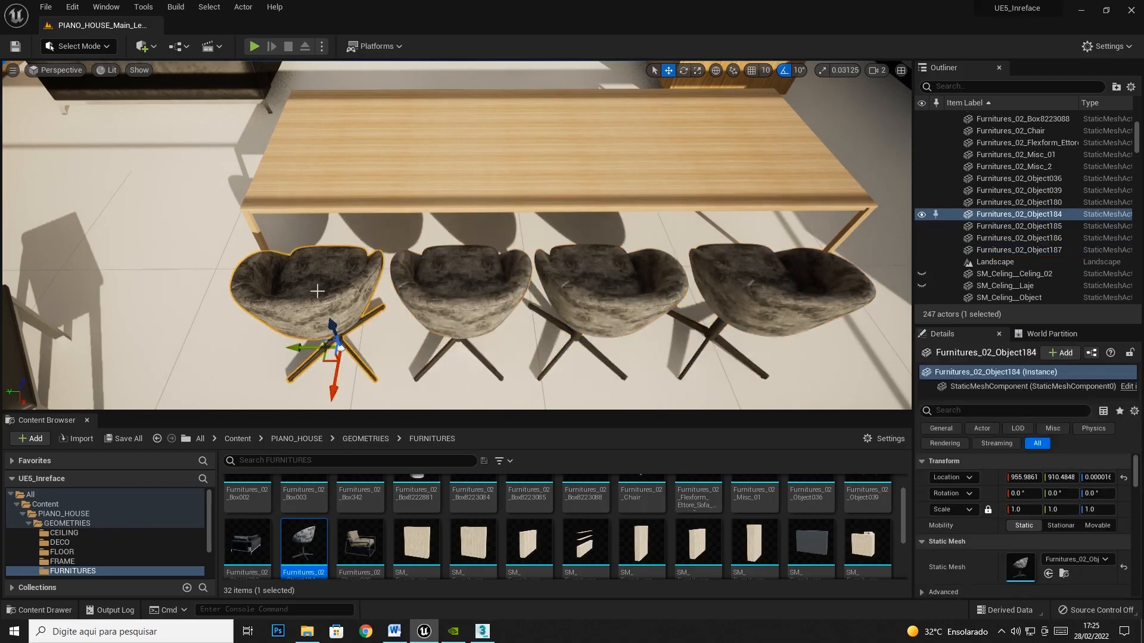
pyautogui.keyDown('ctrl'); pyautogui.click(437, 281); pyautogui.keyUp('ctrl')
pyautogui.keyDown('ctrl'); pyautogui.click(719, 283); pyautogui.keyUp('ctrl')
pyautogui.keyDown('ctrl'); pyautogui.click(618, 284); pyautogui.keyUp('ctrl')
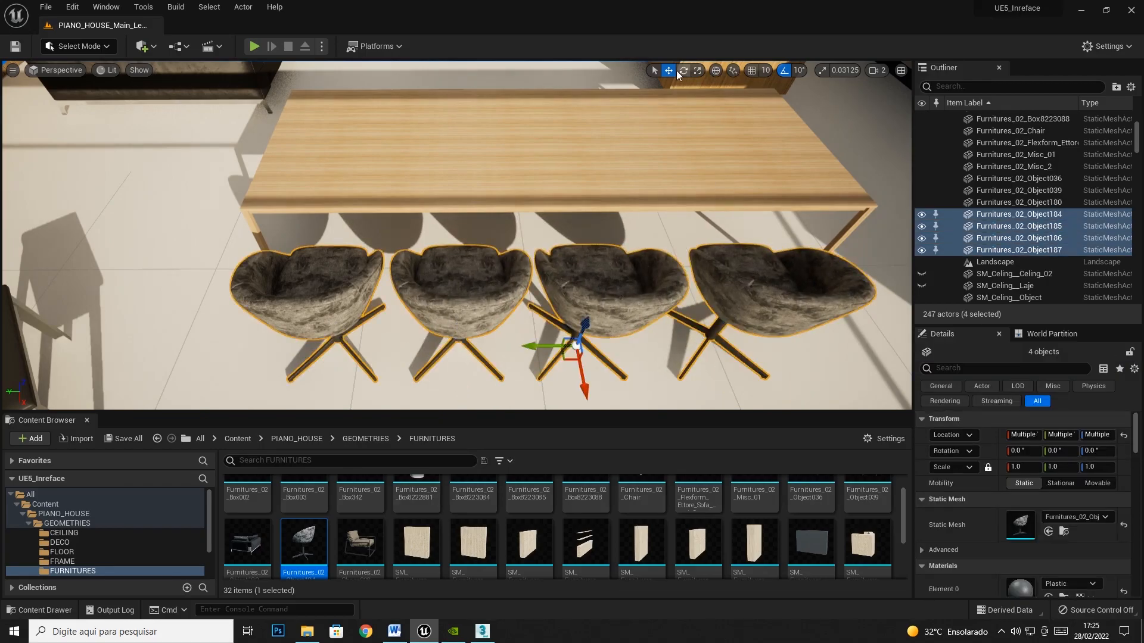
pyautogui.click(680, 72)
pyautogui.keyDown('alt'); pyautogui.moveTo(556, 403); pyautogui.dragTo(667, 405); pyautogui.keyUp('alt')
pyautogui.click(671, 70)
# Move the four rotated chair copies to the opposite long side of the dining table, facing it
pyautogui.moveTo(649, 179); pyautogui.dragTo(798, 194, button='right')
pyautogui.moveTo(730, 201)
pyautogui.mouseDown(button='right')
pyautogui.moveTo(786, 196)
pyautogui.moveTo(744, 220)
pyautogui.moveTo(730, 201)
pyautogui.mouseUp(button='right')
pyautogui.moveTo(607, 209); pyautogui.dragTo(425, 365)
pyautogui.moveTo(425, 365); pyautogui.dragTo(577, 387, button='right')
pyautogui.moveTo(510, 396); pyautogui.dragTo(536, 395, button='right')
pyautogui.moveTo(538, 292); pyautogui.dragTo(519, 286)
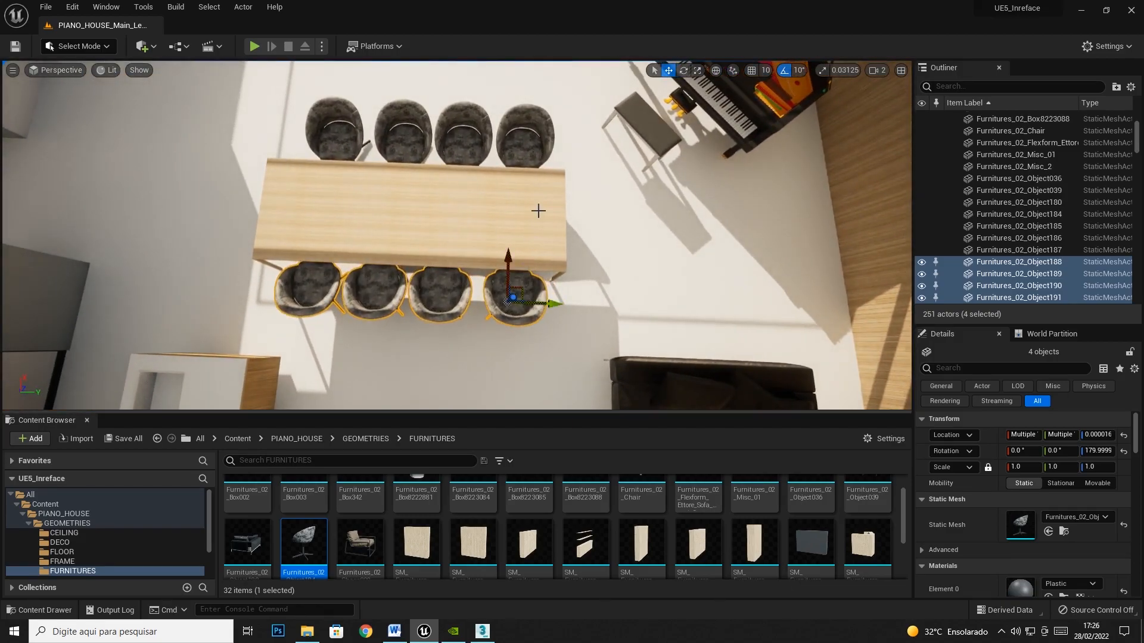
# Shift the original four chairs slightly along Y so the row sits better against the dining table
pyautogui.click(521, 142)
pyautogui.keyDown('ctrl'); pyautogui.click(455, 145); pyautogui.keyUp('ctrl')
pyautogui.keyDown('ctrl'); pyautogui.click(396, 143); pyautogui.keyUp('ctrl')
pyautogui.keyDown('ctrl'); pyautogui.click(338, 139); pyautogui.keyUp('ctrl')
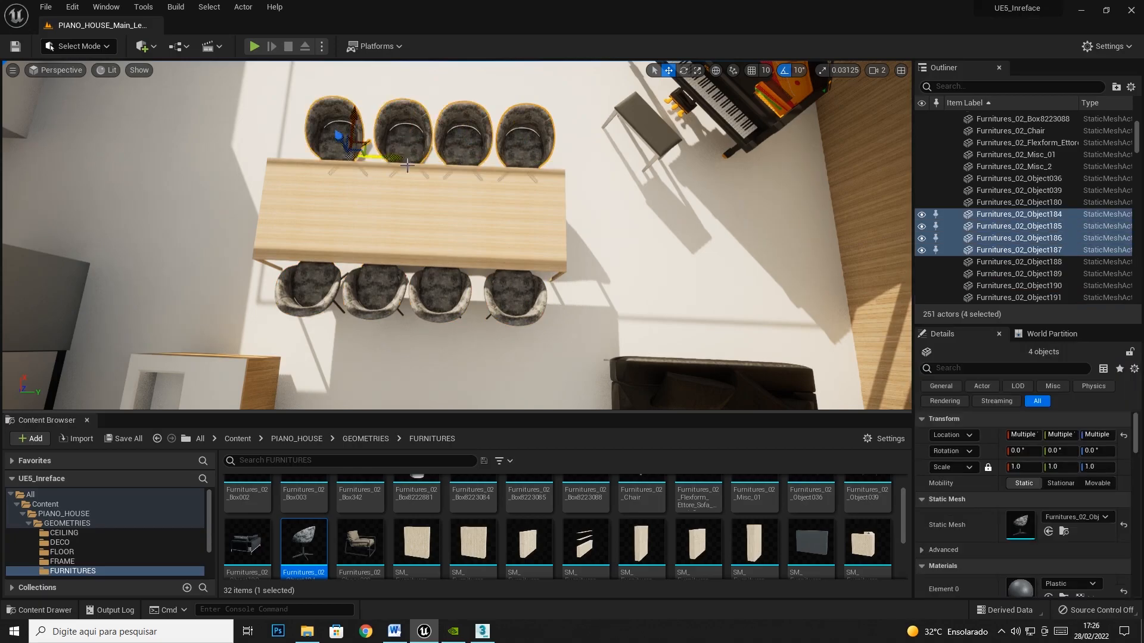
pyautogui.moveTo(383, 156); pyautogui.dragTo(377, 155)
pyautogui.click(580, 243)
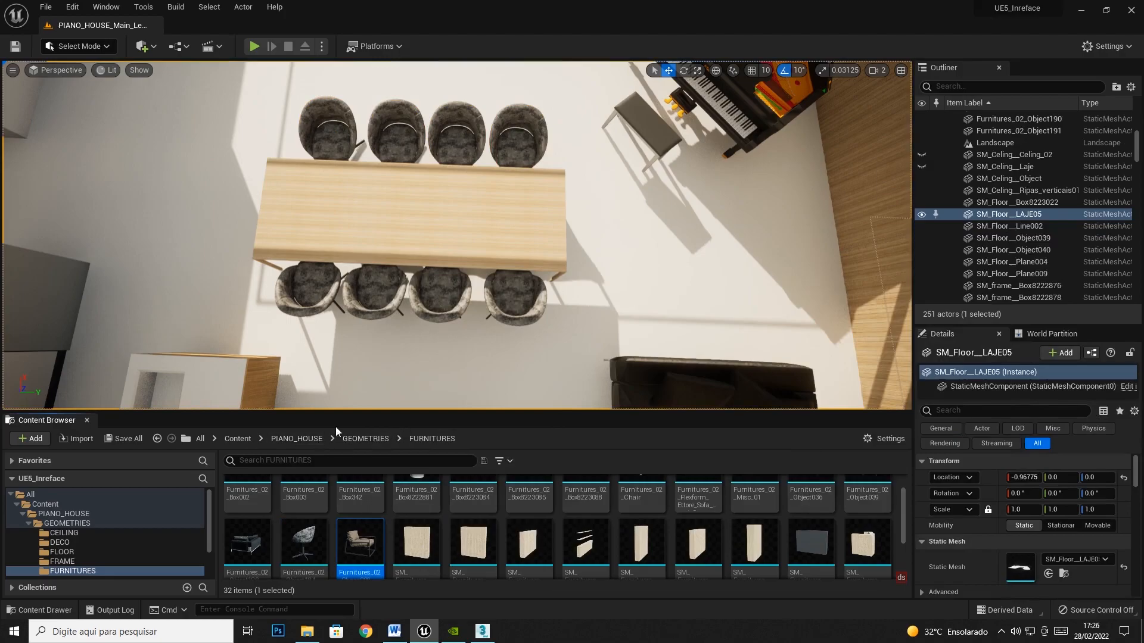
# Place two Furnitures_02_Shape009 armchairs side by side near the living-area coffee table, one at about X 362, Y 1138
pyautogui.rightClick(326, 483)
pyautogui.moveTo(578, 256); pyautogui.dragTo(194, 250, button='right')
pyautogui.moveTo(373, 553); pyautogui.dragTo(317, 208)
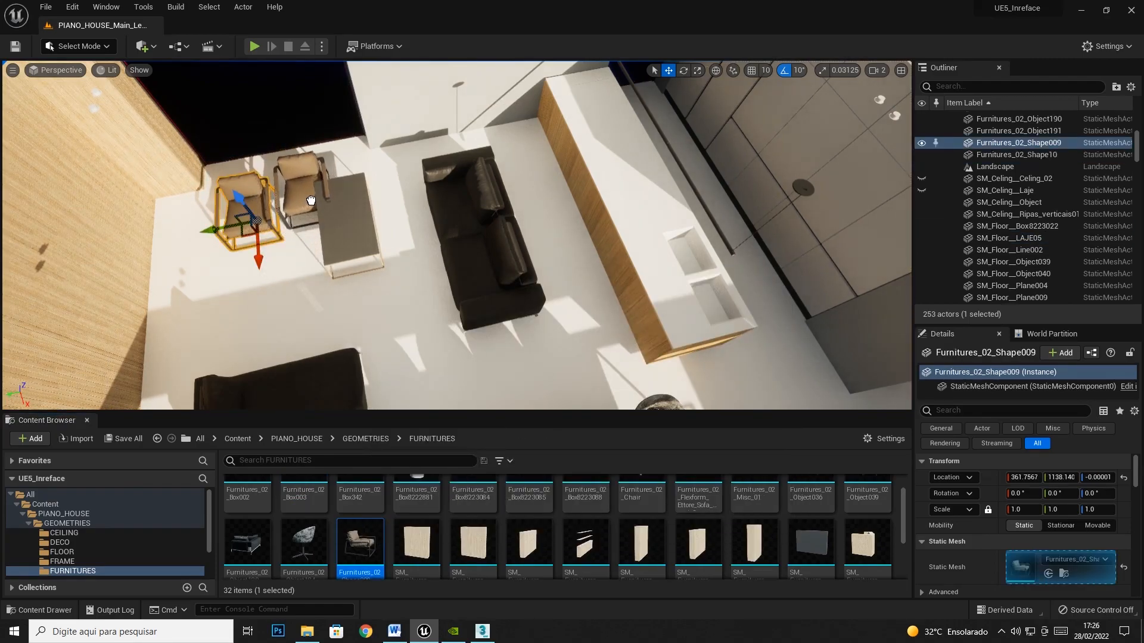
# Shift the coffee table away from the armchairs and adjust the position of the armchair nearest to it
pyautogui.click(369, 253)
pyautogui.moveTo(344, 246); pyautogui.dragTo(377, 241)
pyautogui.click(292, 192)
pyautogui.moveTo(298, 214); pyautogui.dragTo(305, 222)
pyautogui.click(452, 357)
# Enlarge the viewport, set the camera speed to 3 and show all hidden actors of the house
pyautogui.moveTo(453, 357); pyautogui.dragTo(619, 369, button='right')
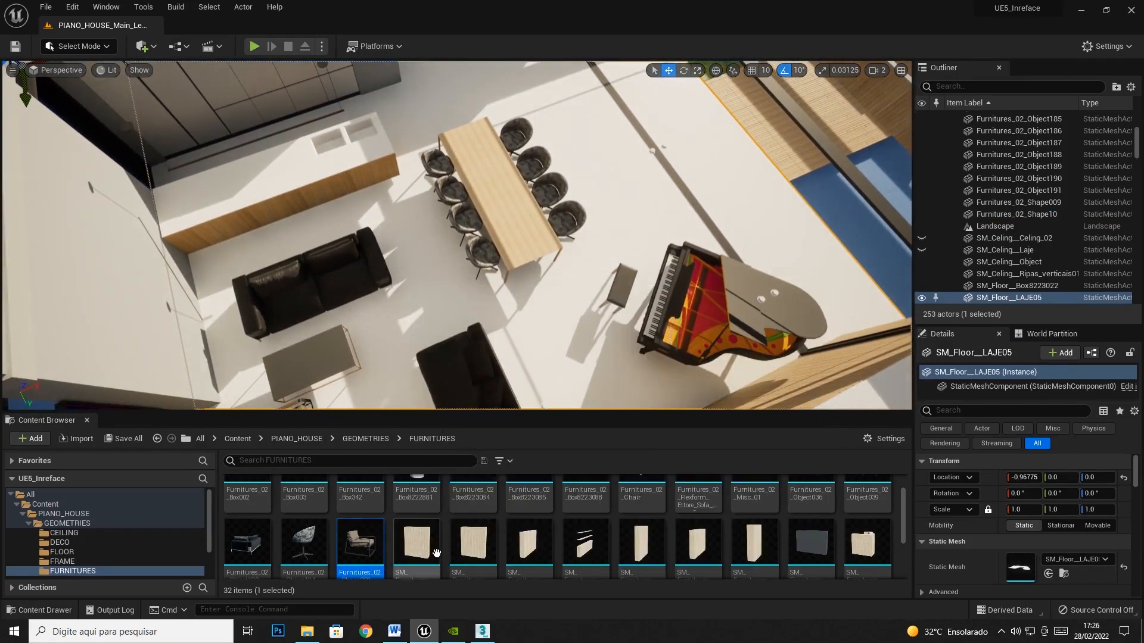
pyautogui.scroll(2, 334, 549)
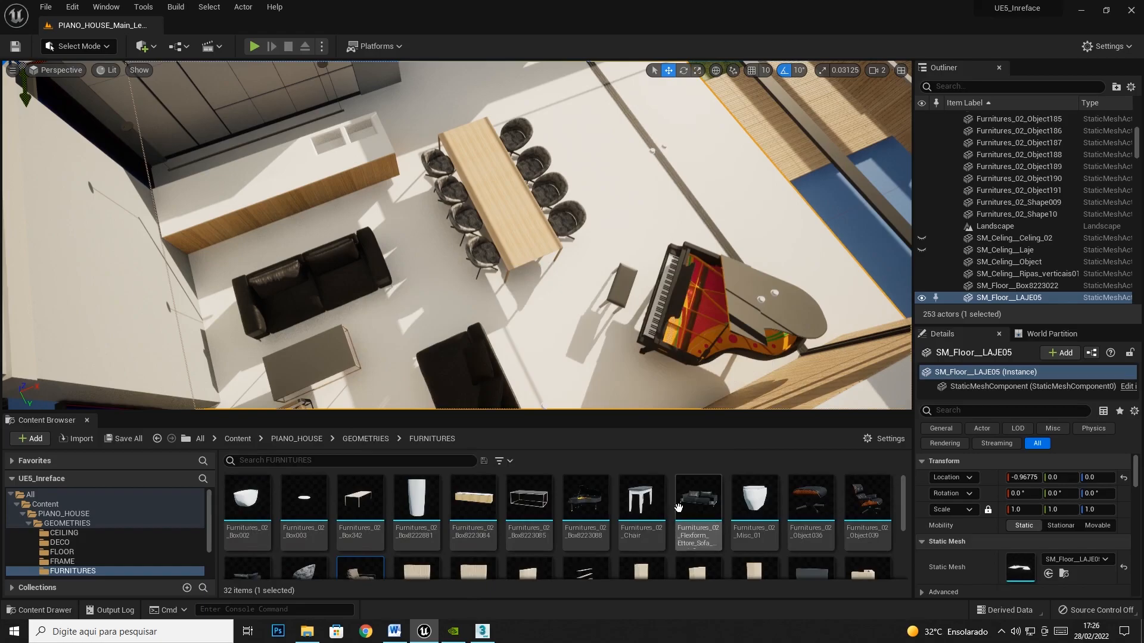
pyautogui.moveTo(573, 412); pyautogui.dragTo(573, 469)
pyautogui.moveTo(654, 285); pyautogui.dragTo(646, 128, button='right')
pyautogui.click(885, 70)
pyautogui.moveTo(595, 238); pyautogui.dragTo(467, 269, button='right')
pyautogui.press('s')
pyautogui.press('d')
pyautogui.press('w')
pyautogui.press('s')
pyautogui.press('a')
pyautogui.press('s')
pyautogui.hotkey('ctrl', 'h')
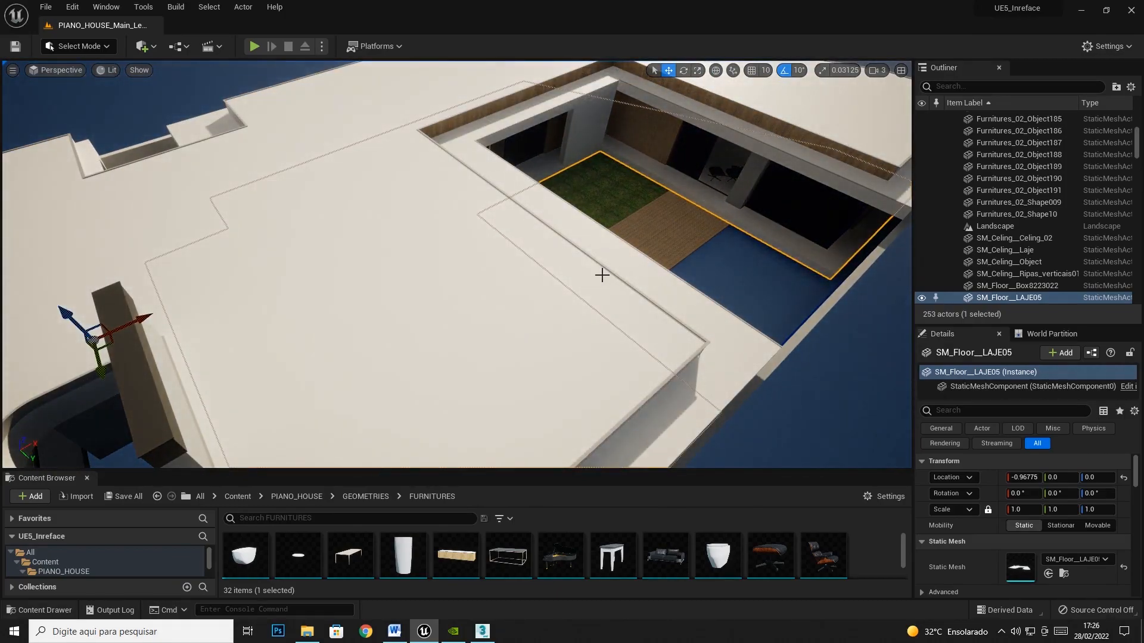
# Hide the SM_Celing__Celing_02 and SM_Celing__Laje roof meshes, and show all actors again
pyautogui.rightClick(471, 297)
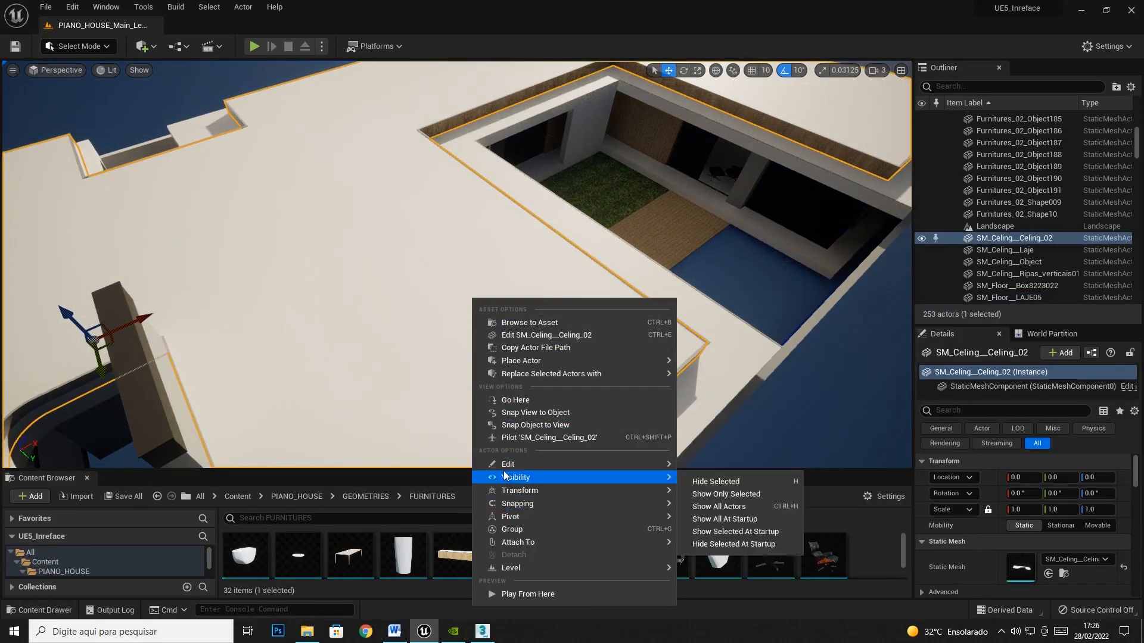
pyautogui.click(340, 378)
pyautogui.press('h')
pyautogui.click(332, 377)
pyautogui.press('h')
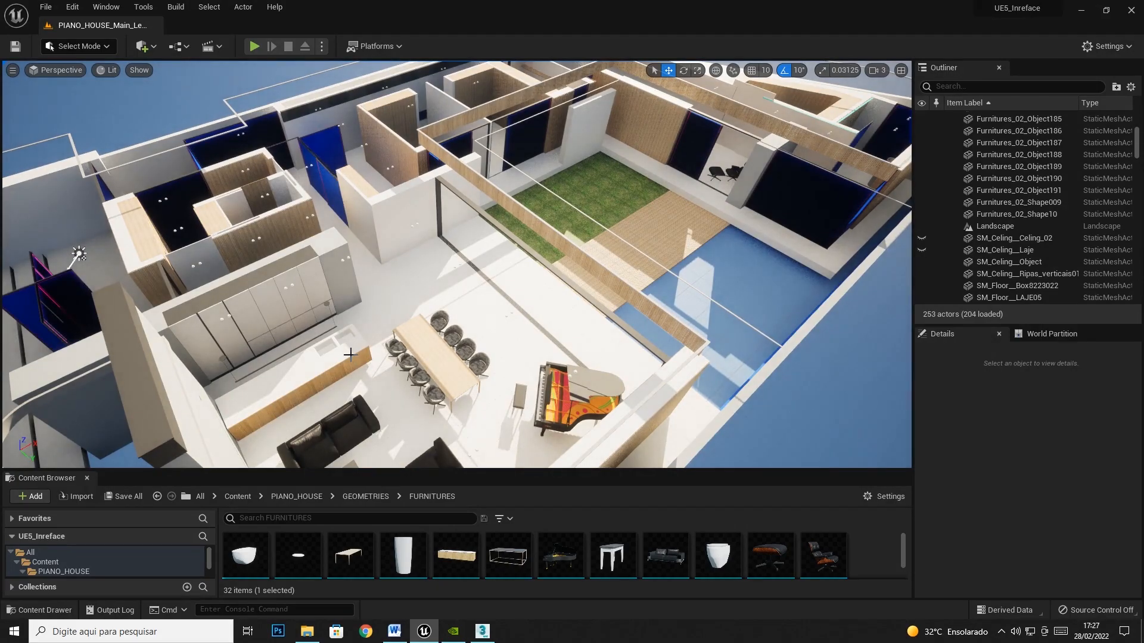
pyautogui.hotkey('ctrl', 'h')
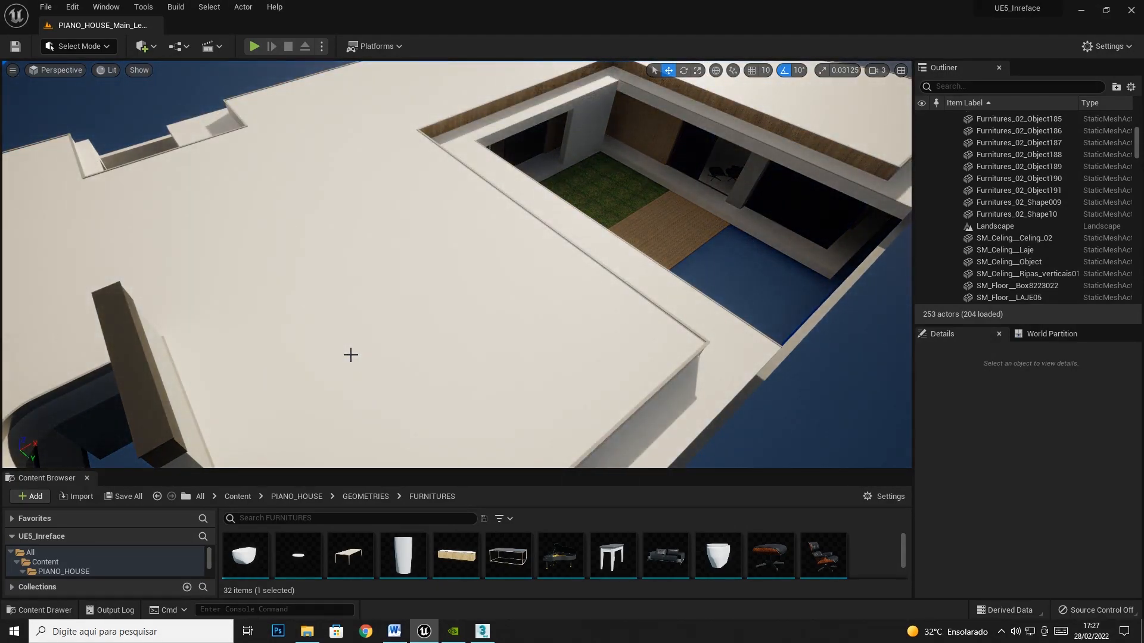
# Try moving the SM_frame__Glass_Door_Entrance door at the house entrance, and undo the move
pyautogui.moveTo(606, 332); pyautogui.dragTo(632, 338, button='right')
pyautogui.press('s')
pyautogui.press('s')
pyautogui.press('w')
pyautogui.press('s')
pyautogui.press('q')
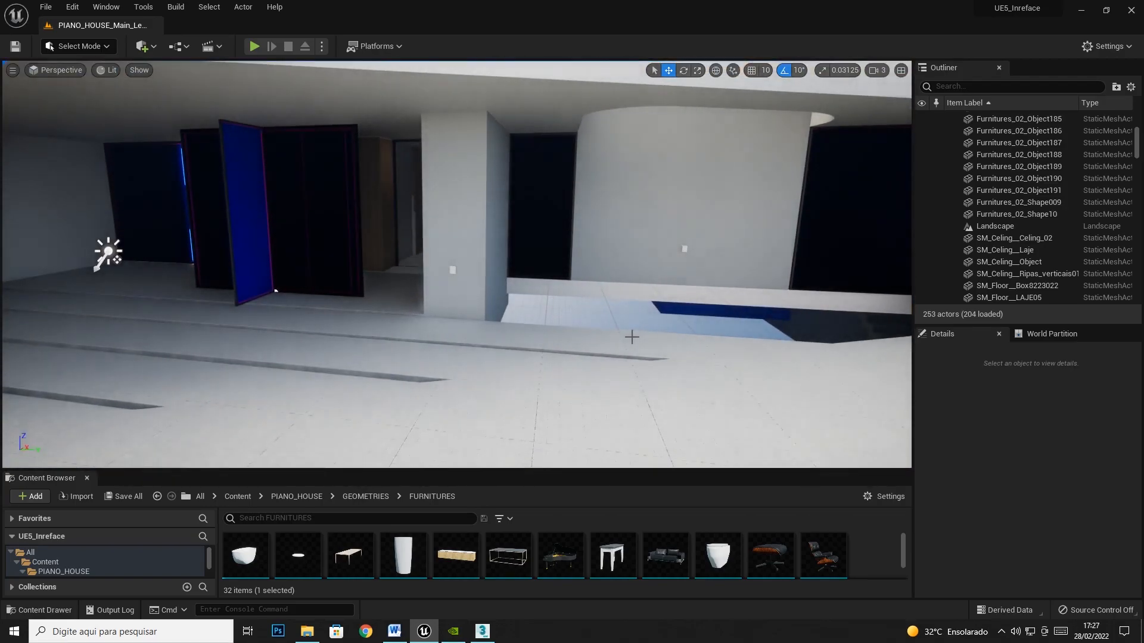
pyautogui.click(305, 255)
pyautogui.moveTo(305, 255); pyautogui.dragTo(253, 271, button='right')
pyautogui.press('w')
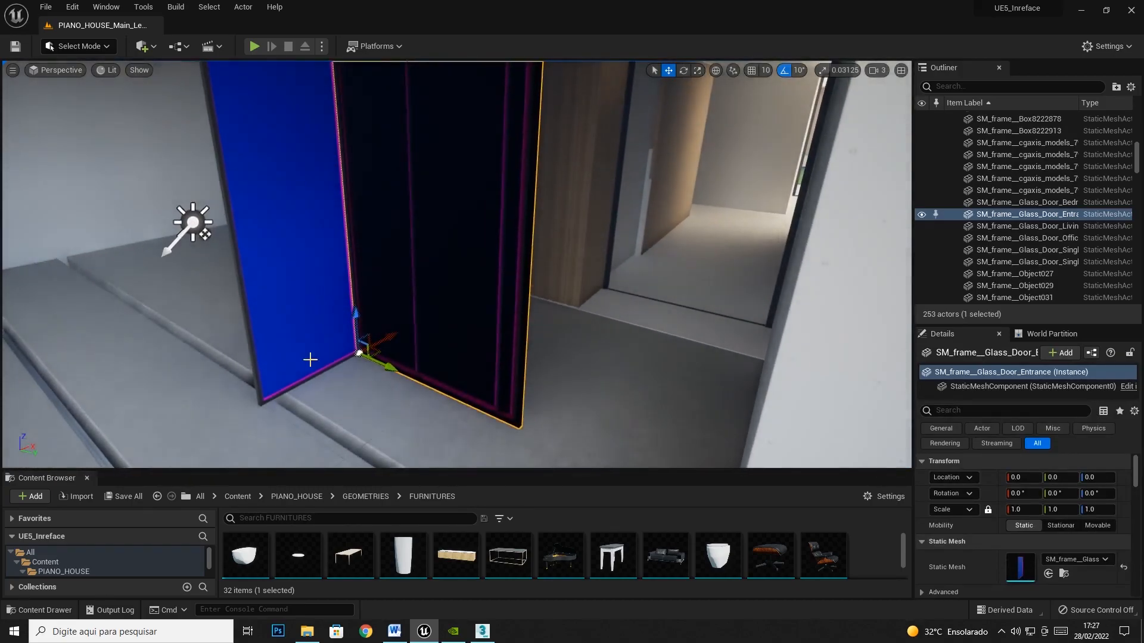
pyautogui.moveTo(372, 352); pyautogui.dragTo(137, 341)
pyautogui.hotkey('ctrl', 'z')
pyautogui.click(304, 313)
pyautogui.hotkey('ctrl', 'z')
# Enlarge the content browser, narrow its folder tree and open the PIANO_HOUSE folder from Content
pyautogui.moveTo(549, 234); pyautogui.dragTo(572, 238, button='right')
pyautogui.press('s')
pyautogui.press('e')
pyautogui.press('d')
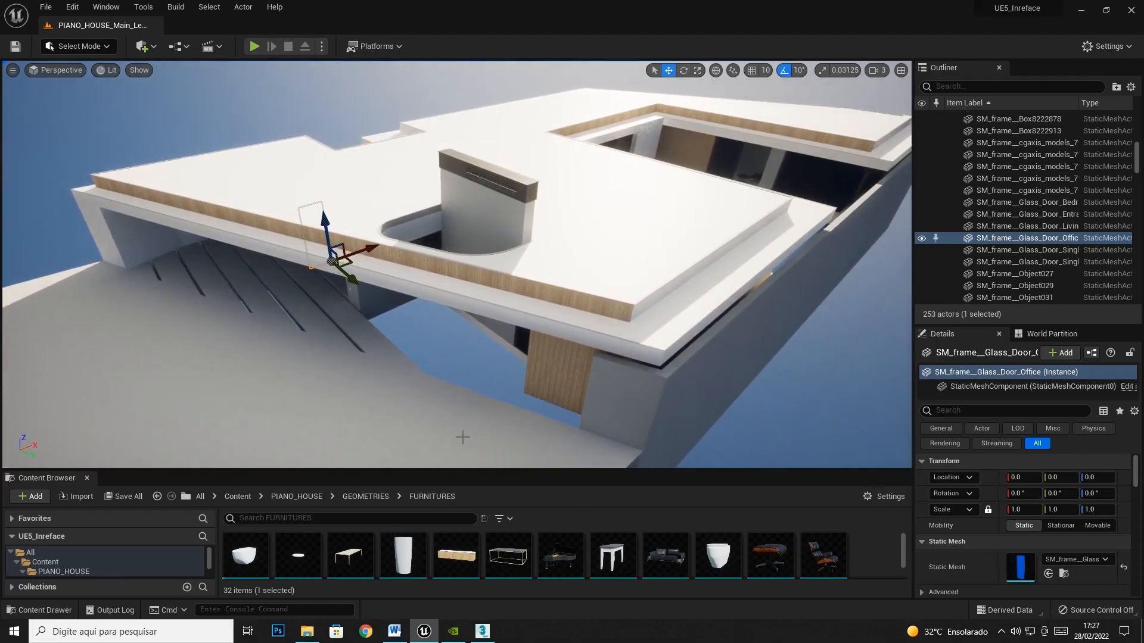
pyautogui.moveTo(463, 471); pyautogui.dragTo(477, 325)
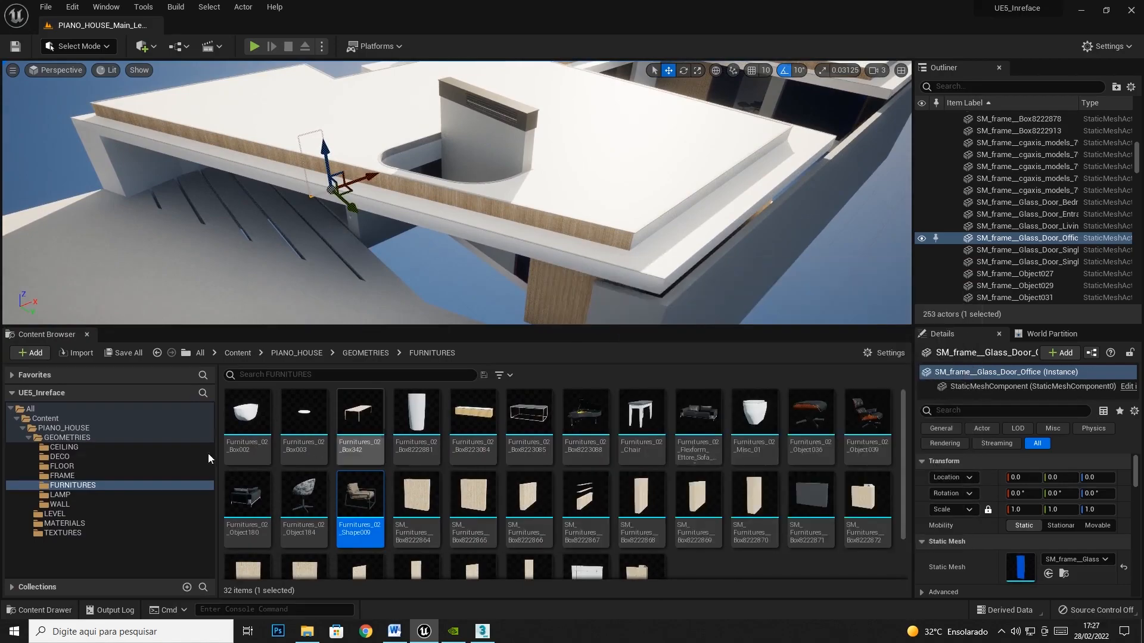
pyautogui.click(17, 420)
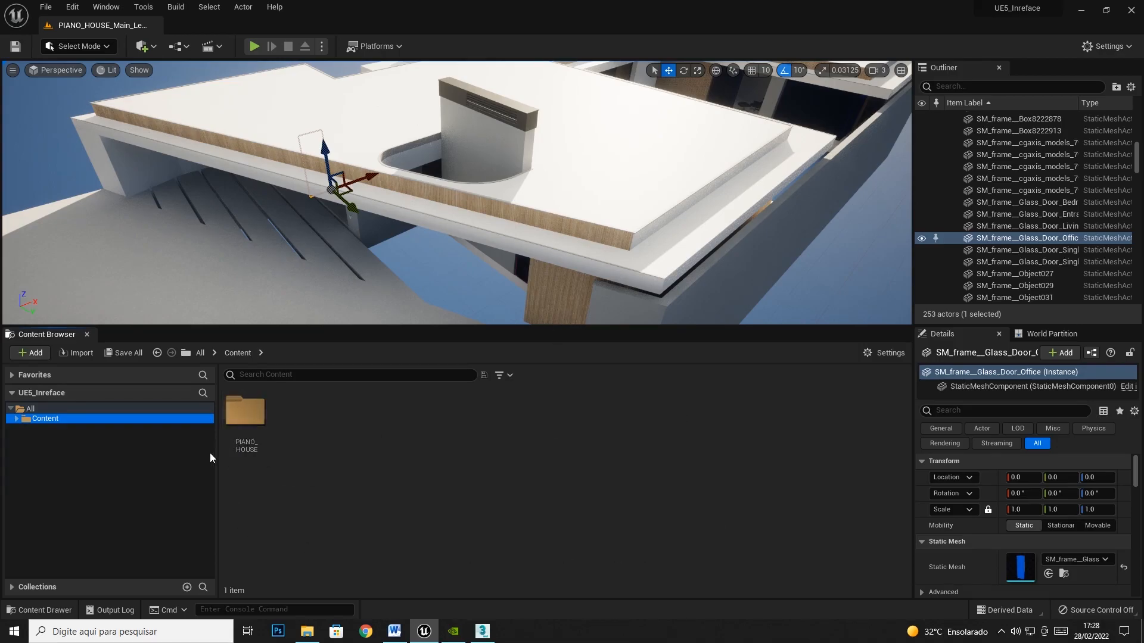
pyautogui.moveTo(217, 469); pyautogui.dragTo(170, 469)
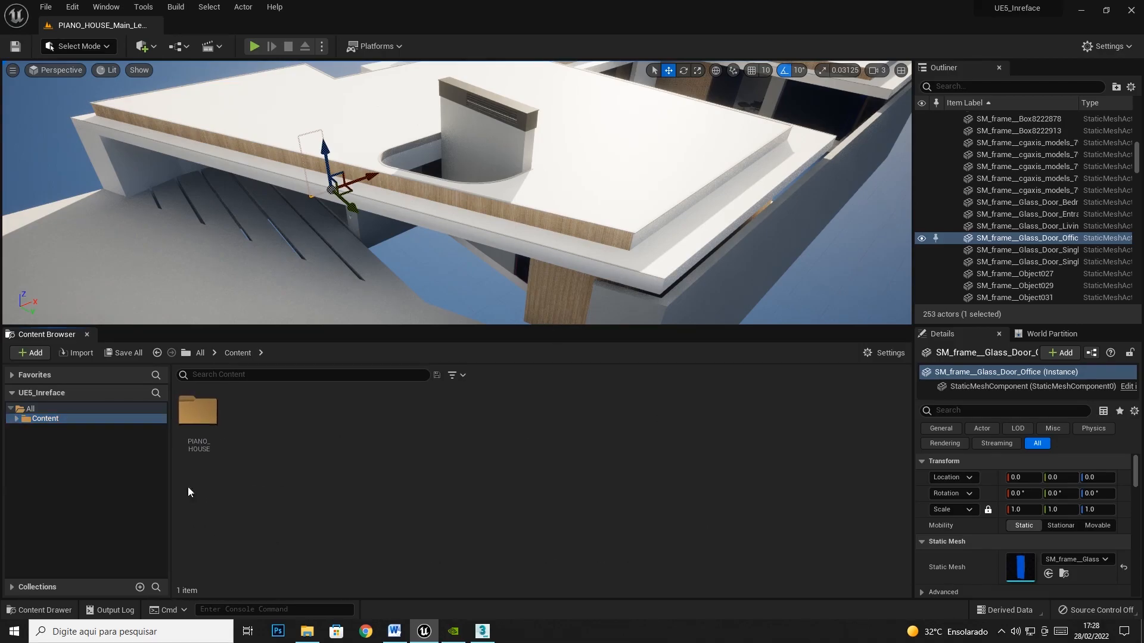
pyautogui.doubleClick(197, 407)
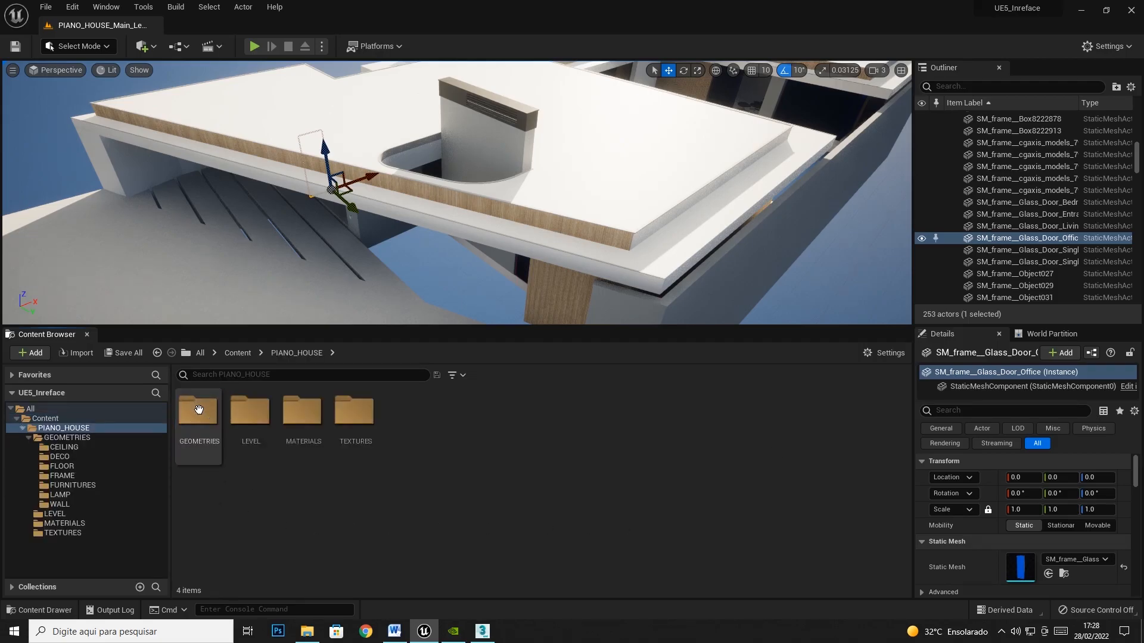
# Review the PIANO_HOUSE folders and the subfolders inside GEOMETRIES, from CEILING to WALL
pyautogui.click(194, 441)
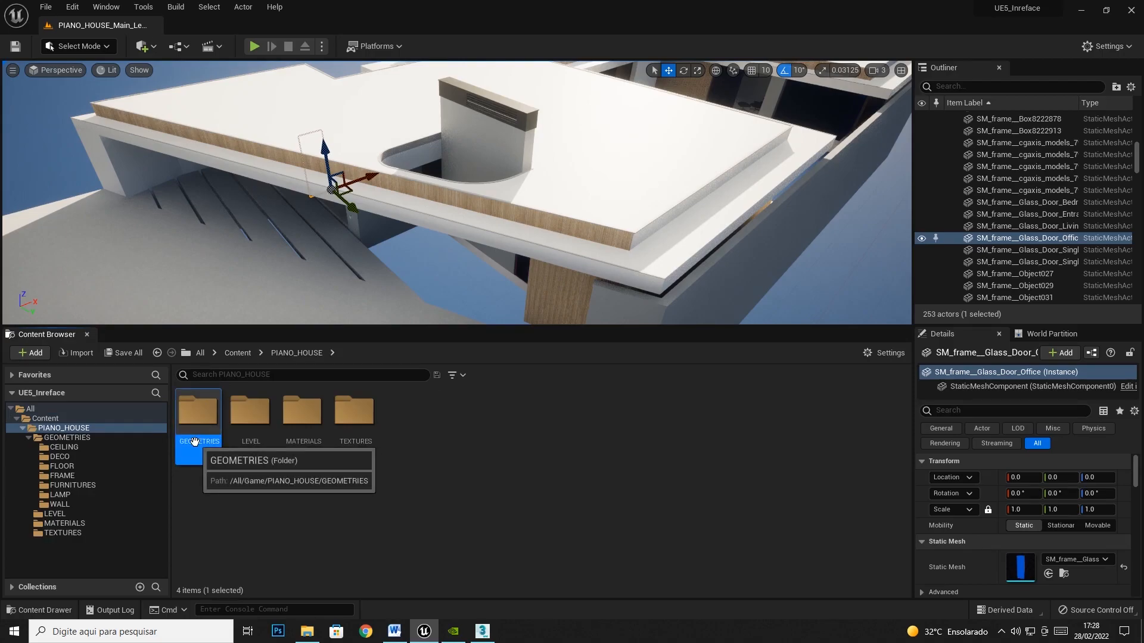
pyautogui.click(301, 429)
pyautogui.click(368, 430)
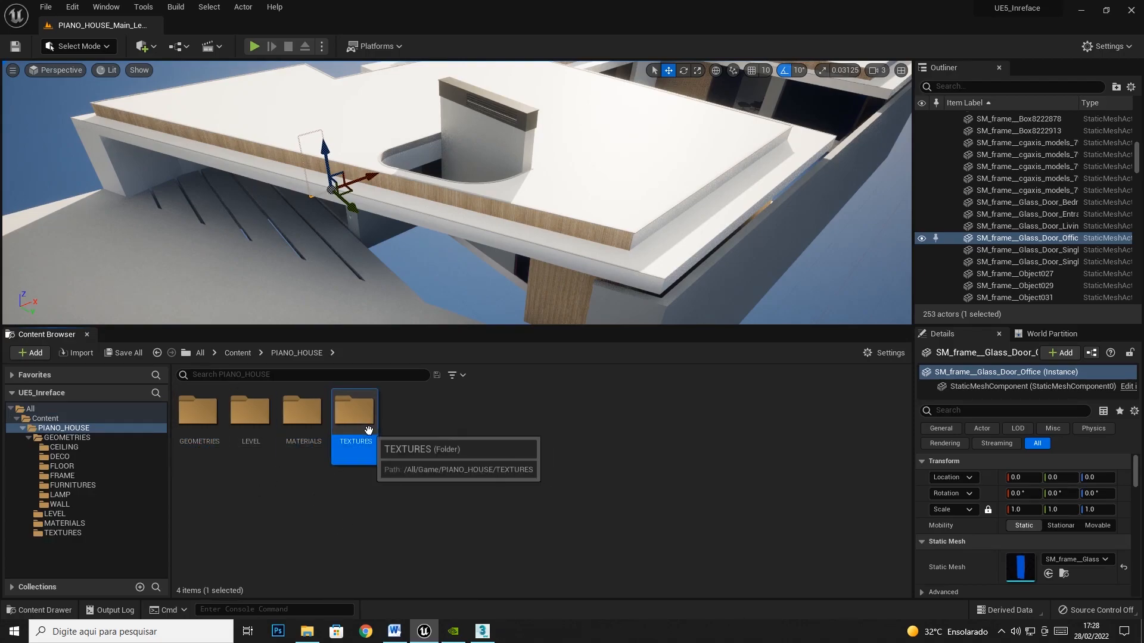
pyautogui.doubleClick(209, 428)
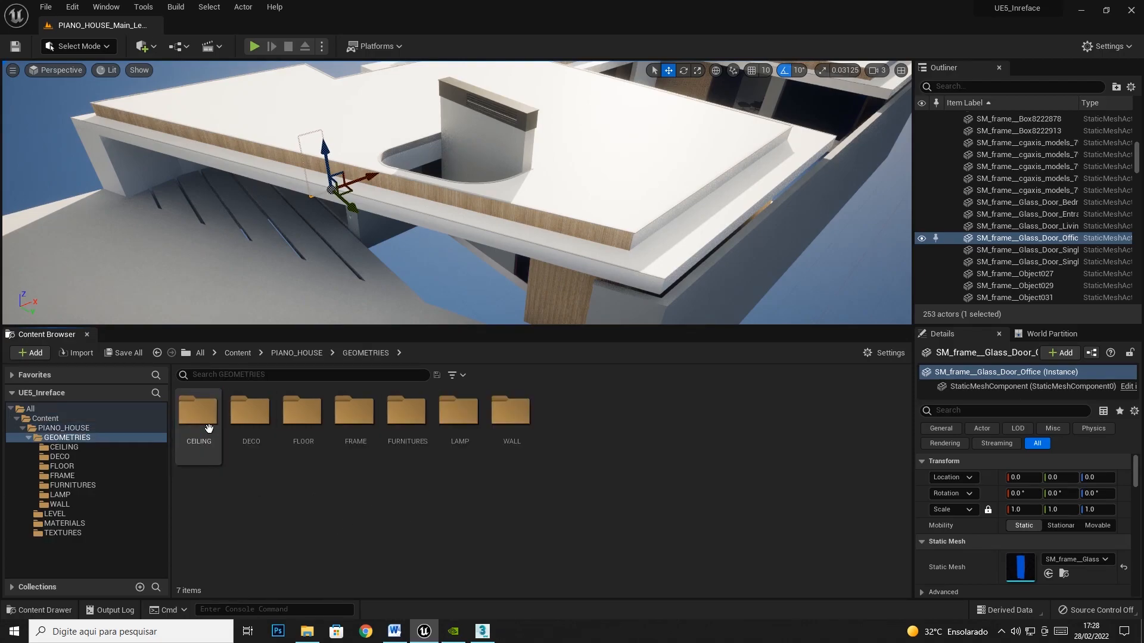
pyautogui.click(205, 432)
pyautogui.click(250, 417)
pyautogui.click(302, 417)
pyautogui.click(353, 417)
pyautogui.click(418, 416)
pyautogui.click(459, 417)
pyautogui.click(511, 417)
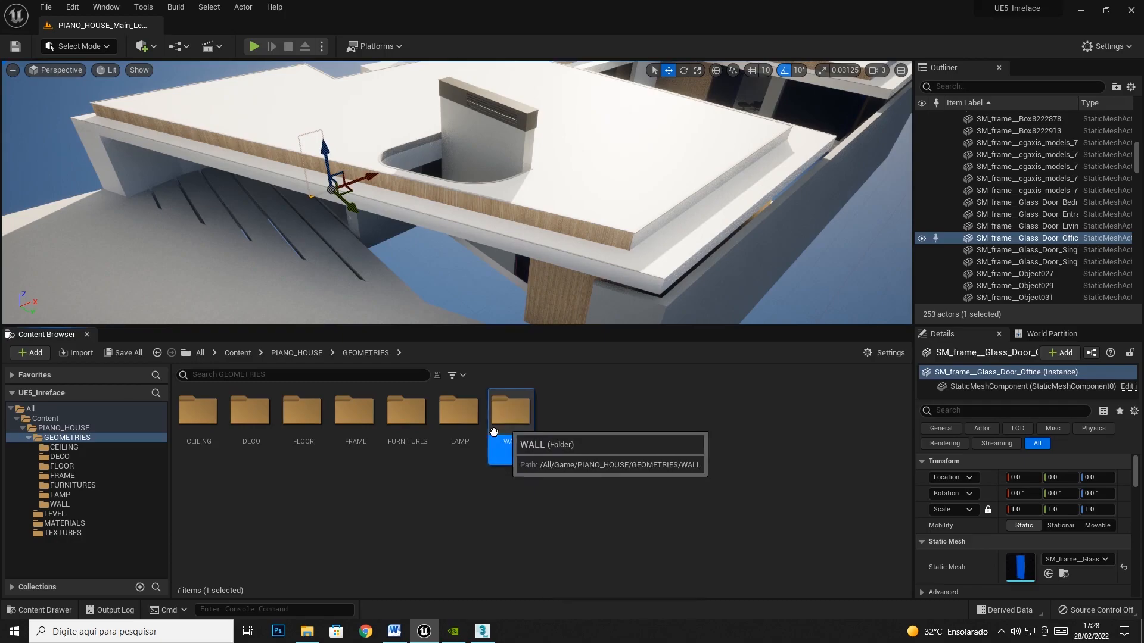
# Review the contents of the LEVEL, MATERIALS and TEXTURES folders in PIANO_HOUSE, and collapse the folder tree to Content
pyautogui.click(406, 420)
pyautogui.click(340, 421)
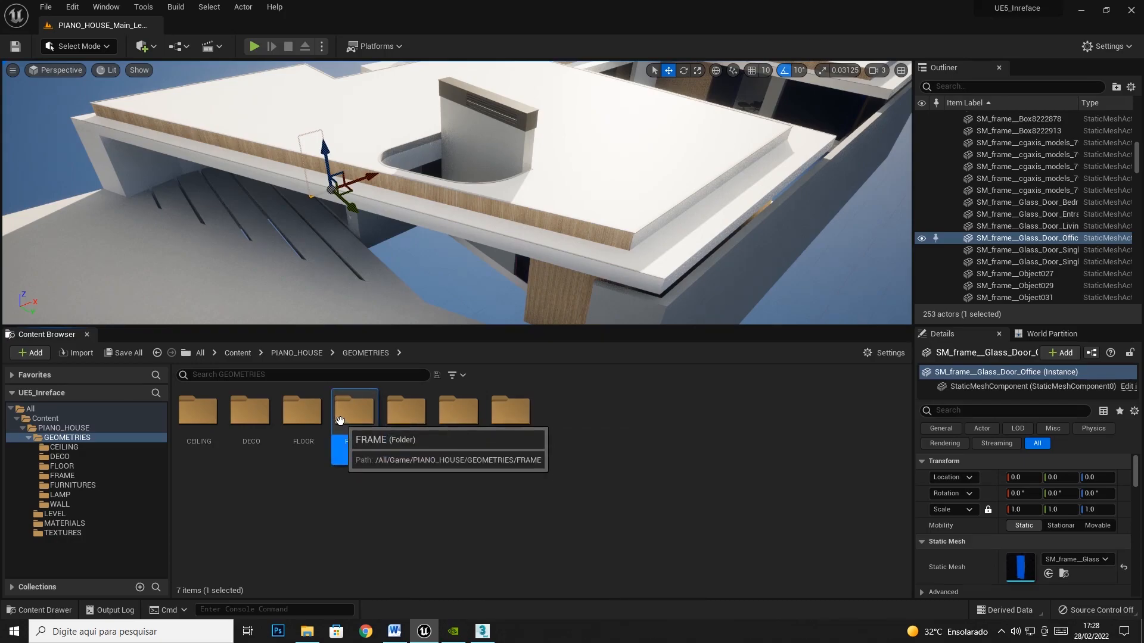
pyautogui.click(53, 513)
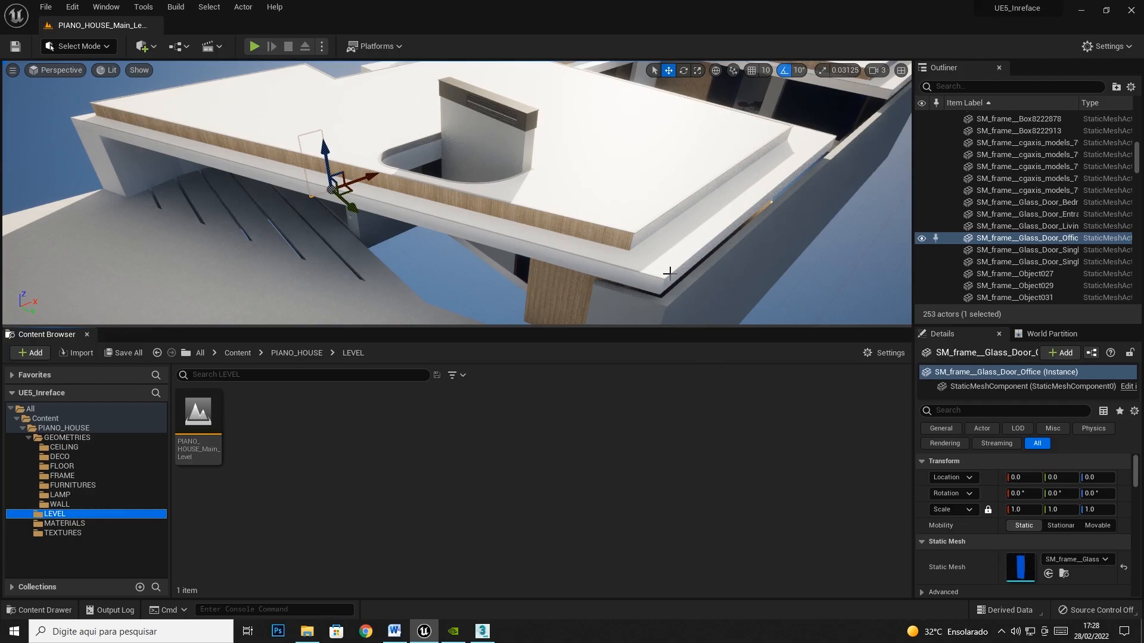
pyautogui.click(64, 522)
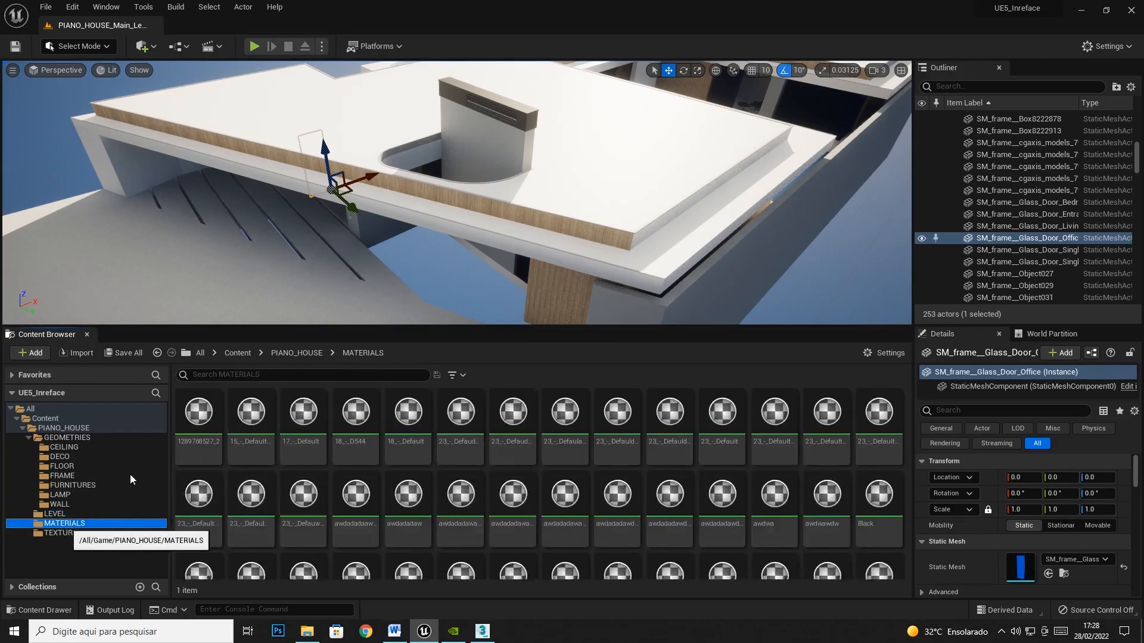
pyautogui.scroll(-3, 535, 420)
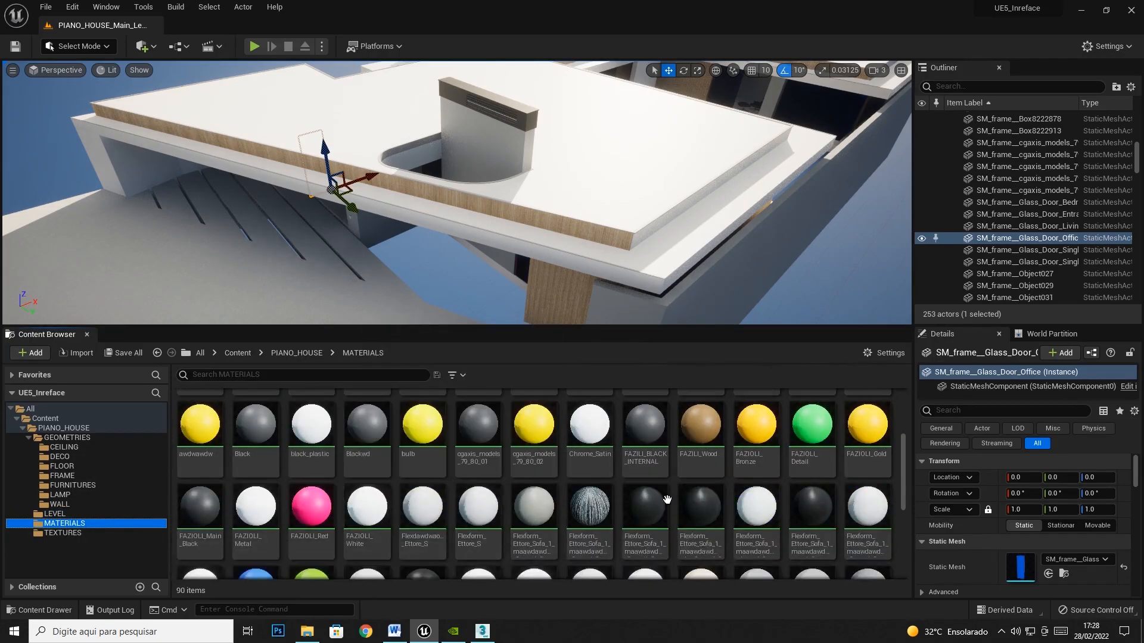
pyautogui.scroll(-5, 814, 506)
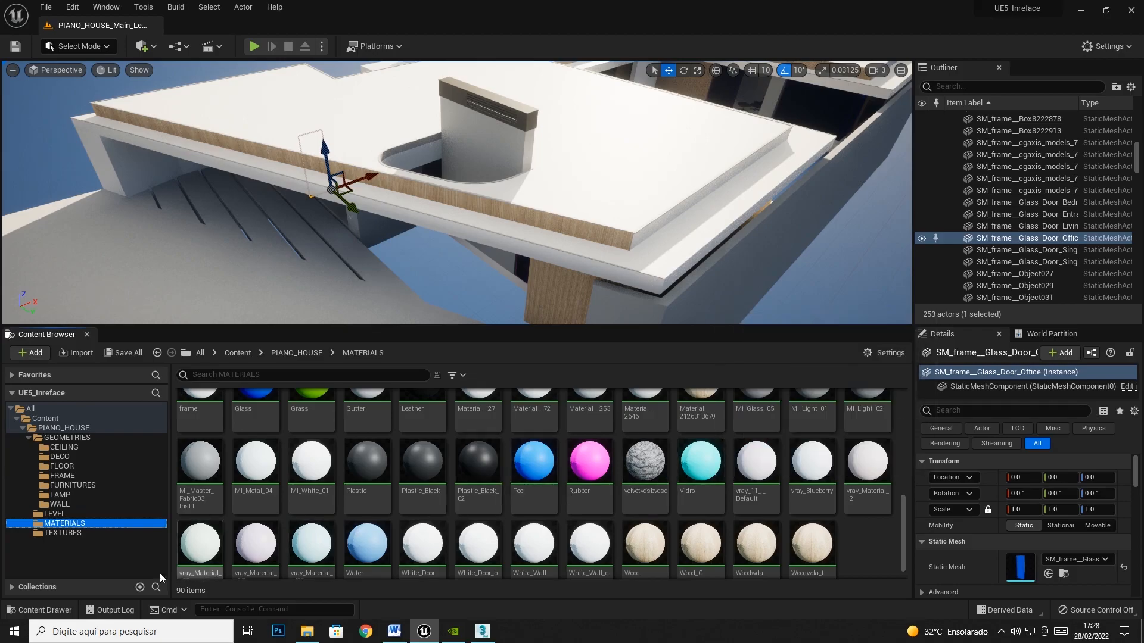
pyautogui.click(63, 533)
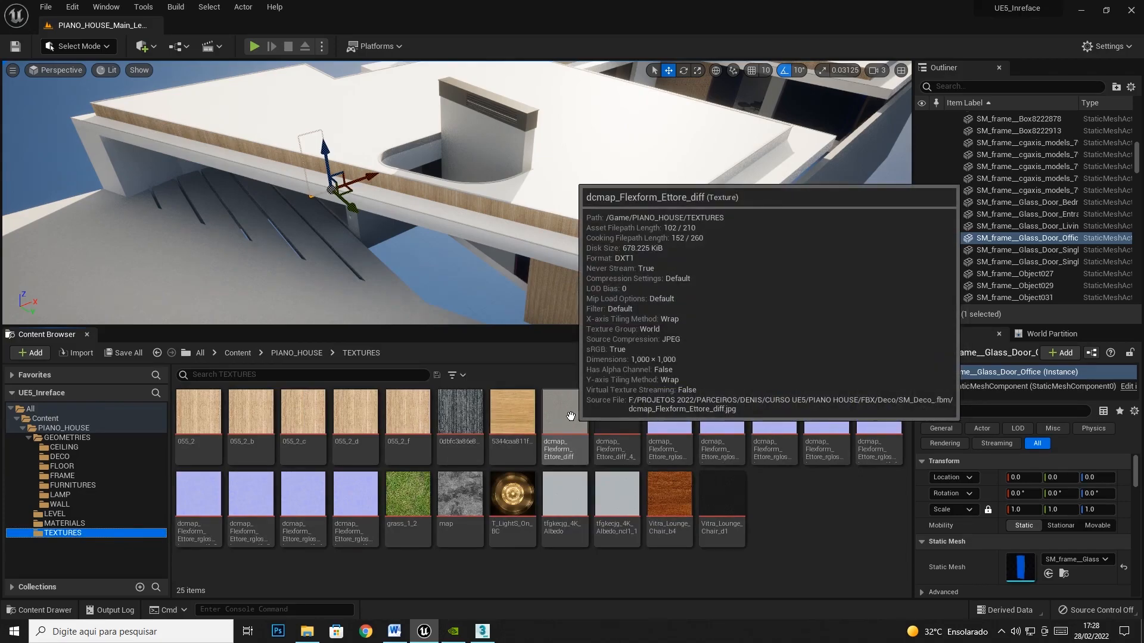
pyautogui.click(795, 558)
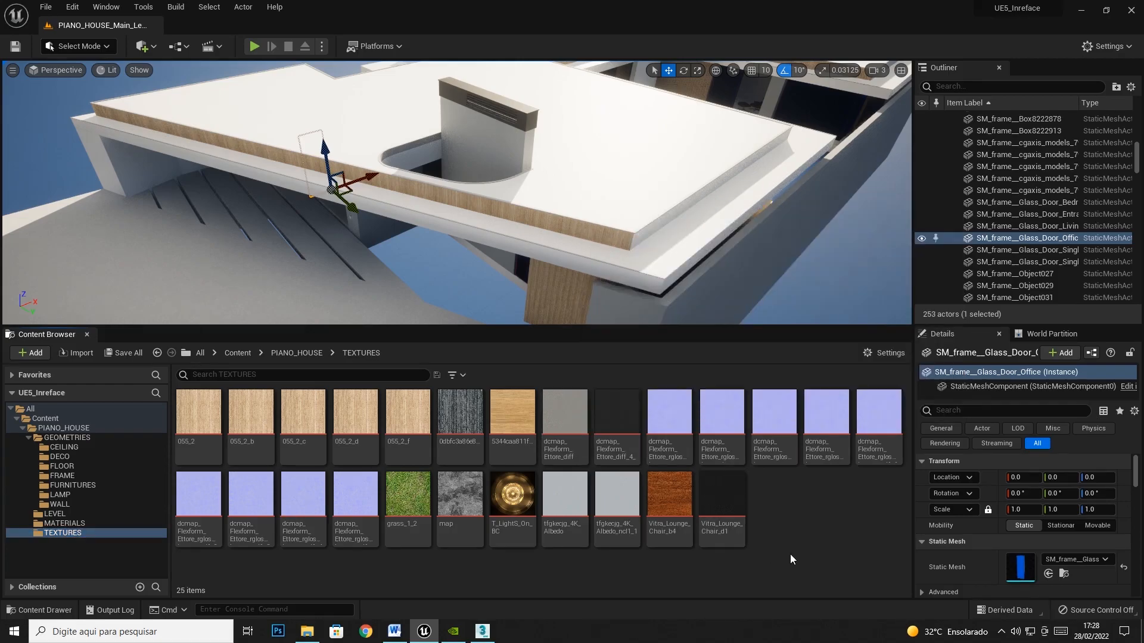
pyautogui.click(16, 419)
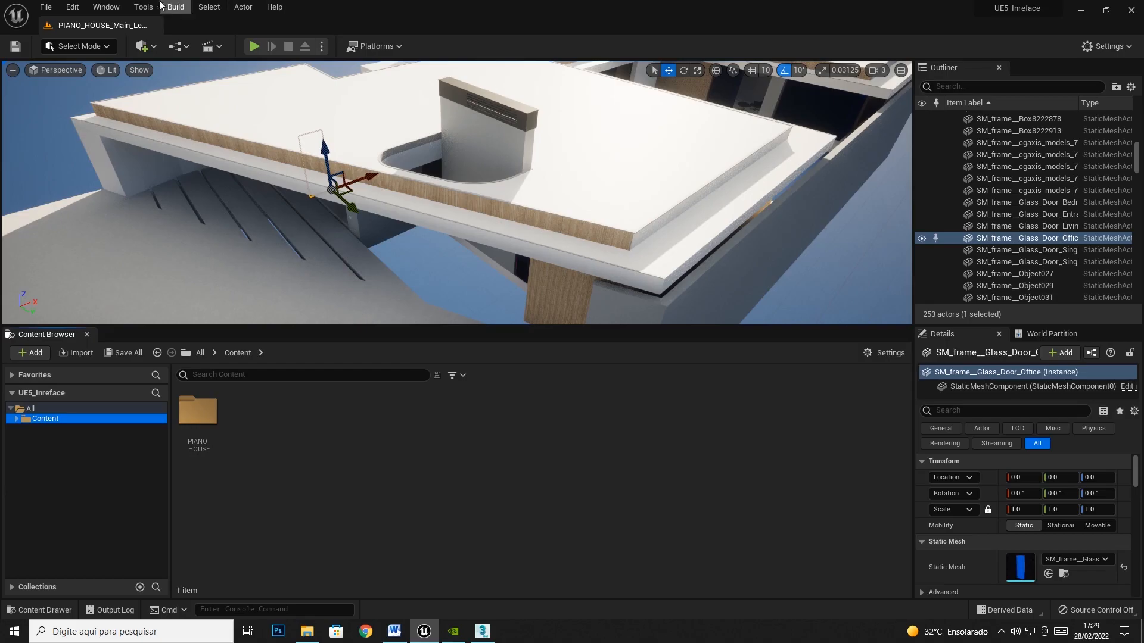
pyautogui.click(46, 9)
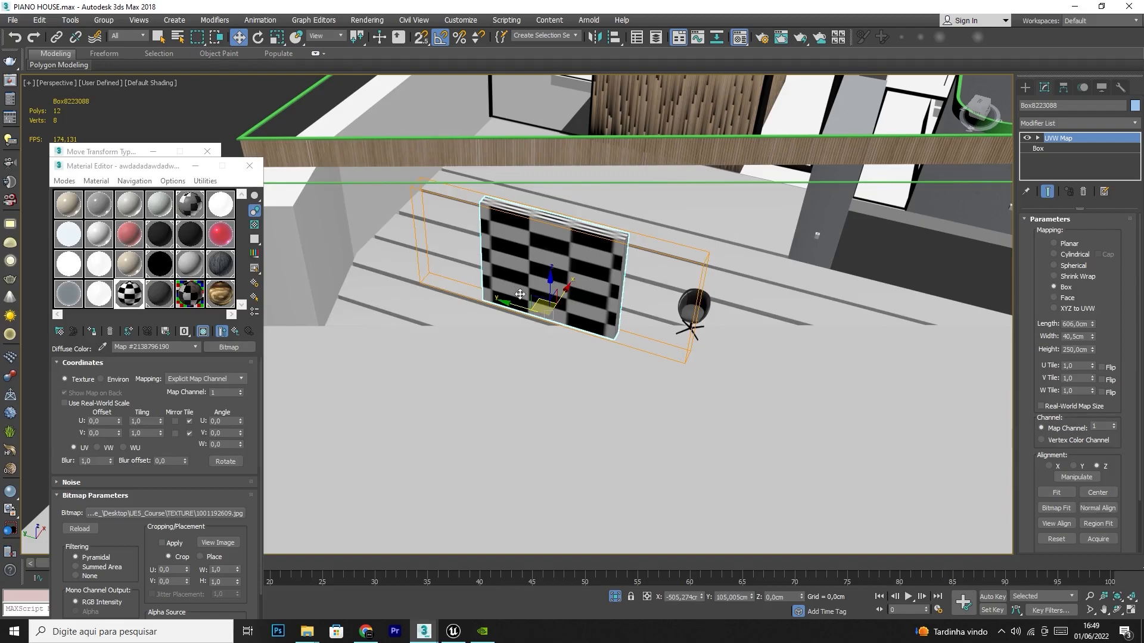
# Select the checkered box in 3ds Max and compare its texture with the UVW Map modifier disabled and enabled
pyautogui.click(248, 108)
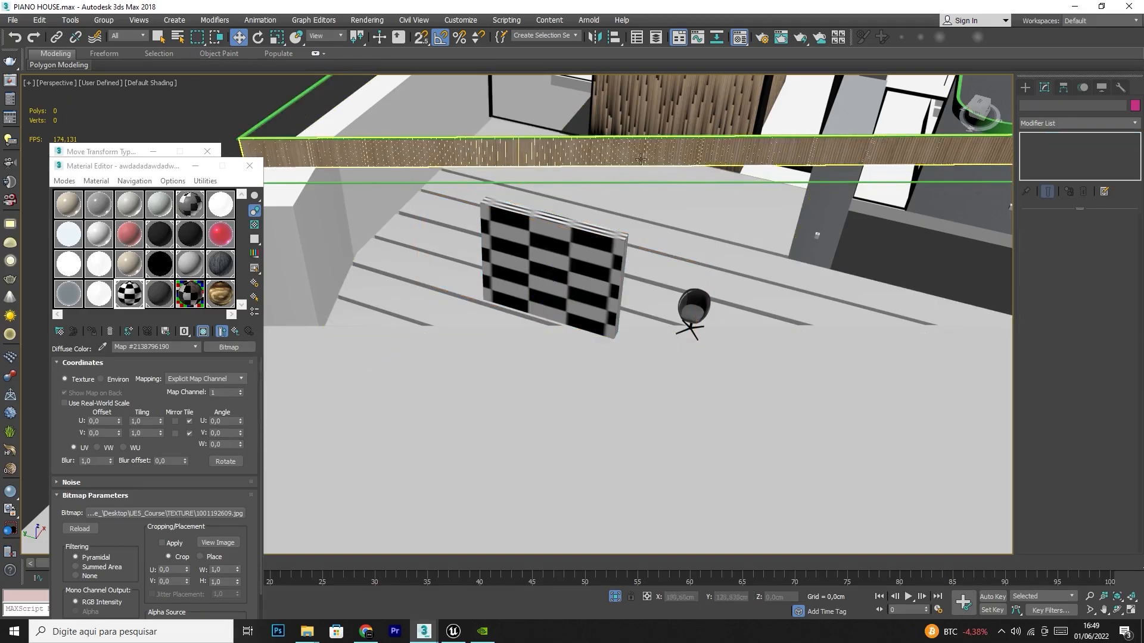
pyautogui.click(573, 262)
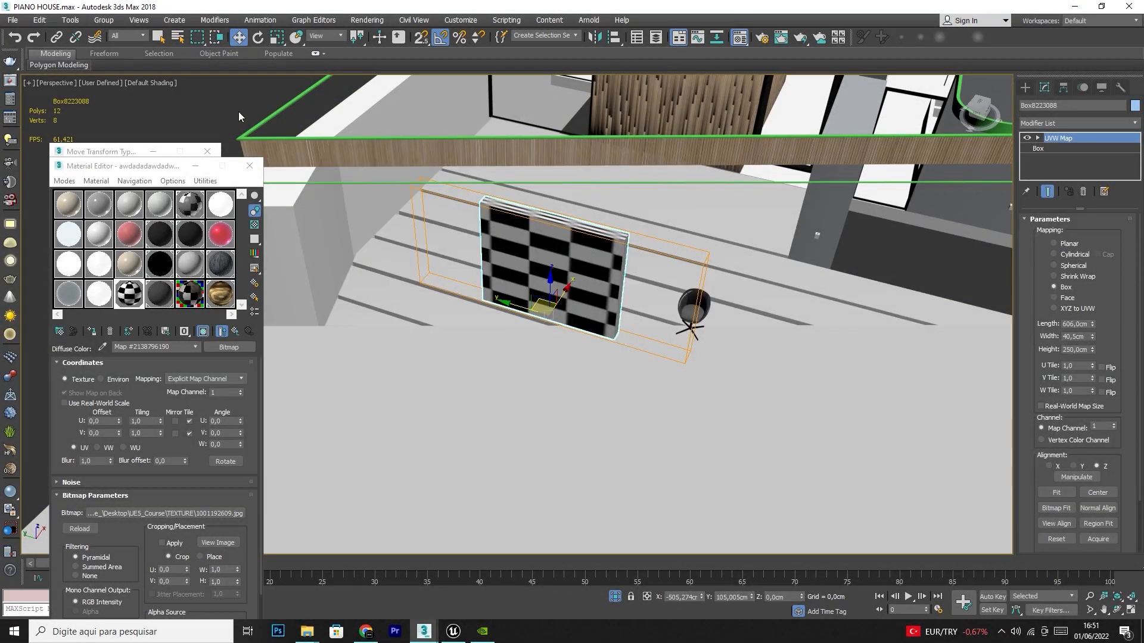
pyautogui.click(238, 117)
pyautogui.click(619, 263)
pyautogui.scroll(3, 745, 270)
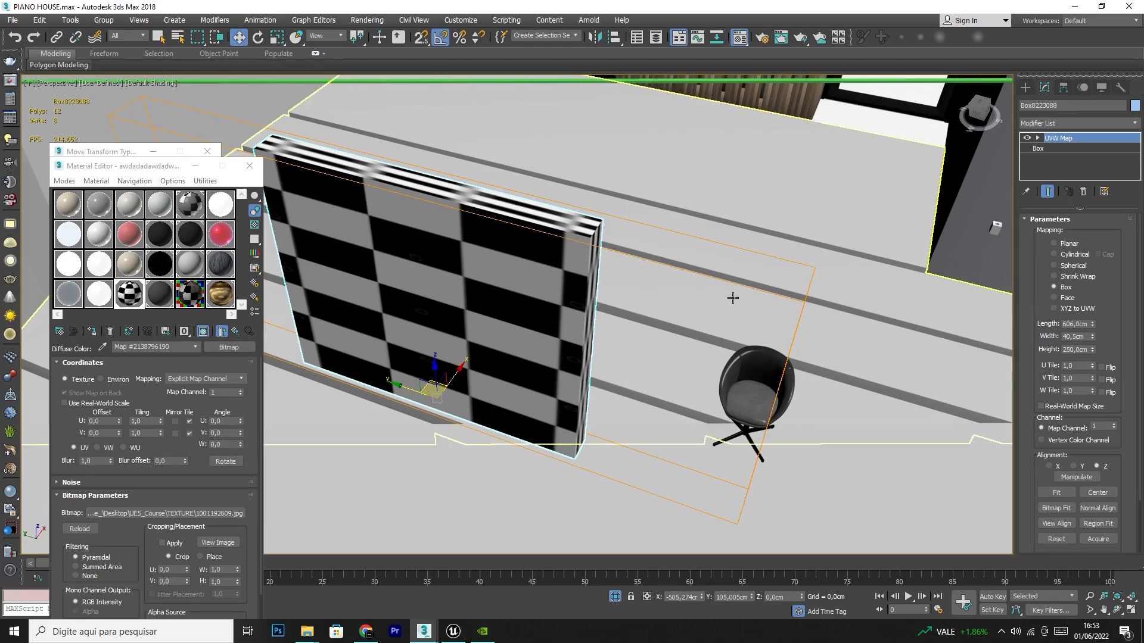
pyautogui.click(1026, 139)
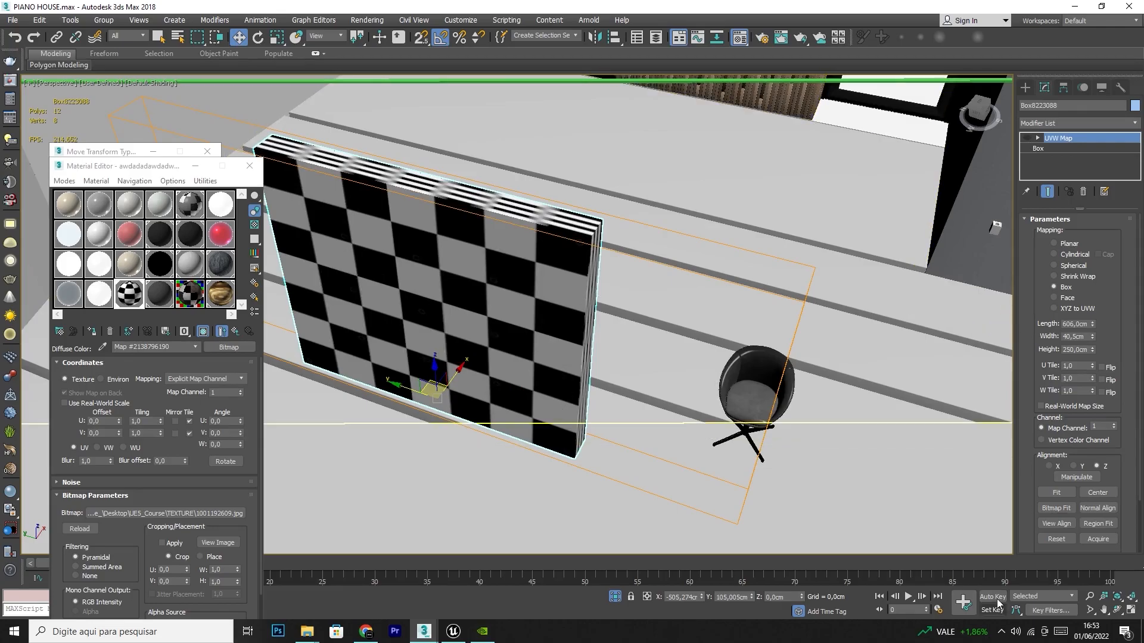
pyautogui.click(1116, 609)
pyautogui.moveTo(971, 504); pyautogui.dragTo(617, 266)
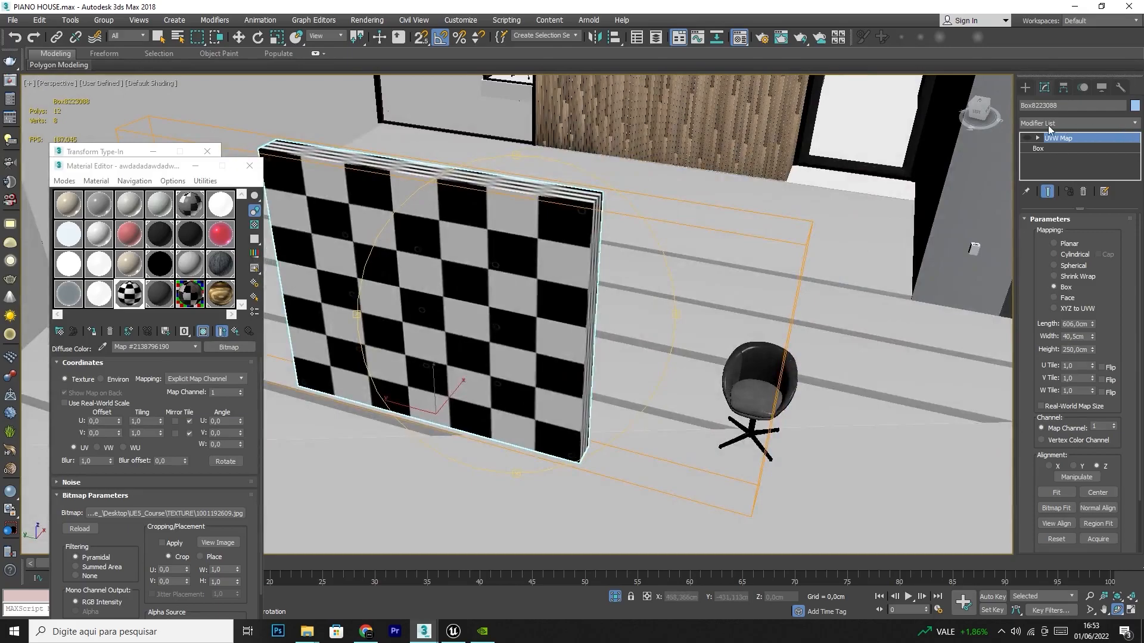
pyautogui.click(1027, 138)
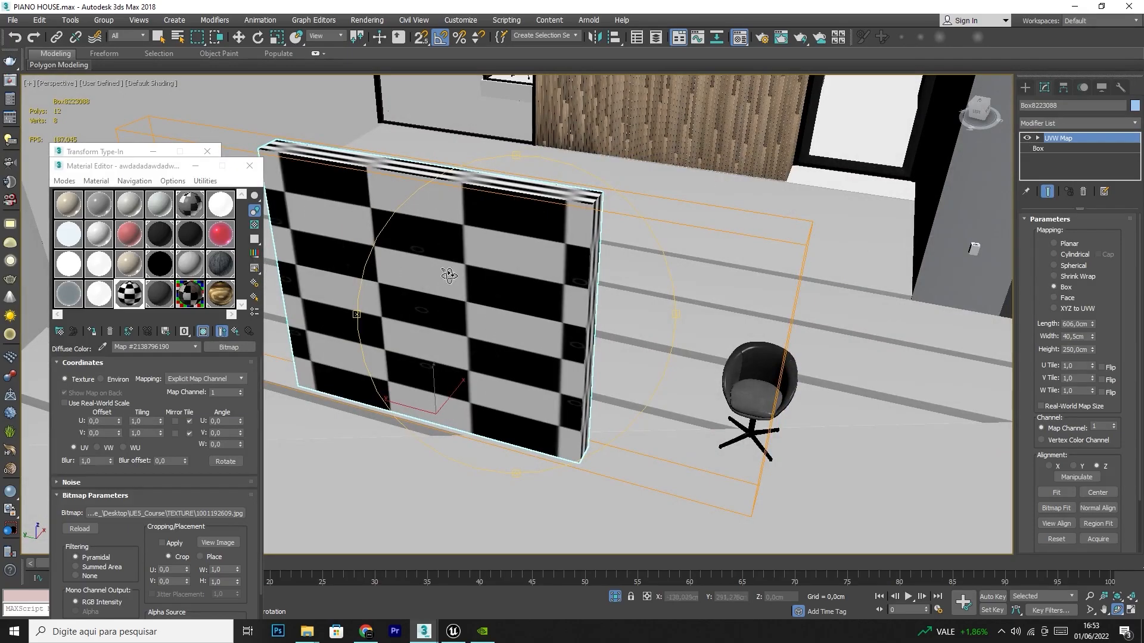
# Convert the checkered box to an Editable Poly, collapsing its UVW Map modifier
pyautogui.click(157, 36)
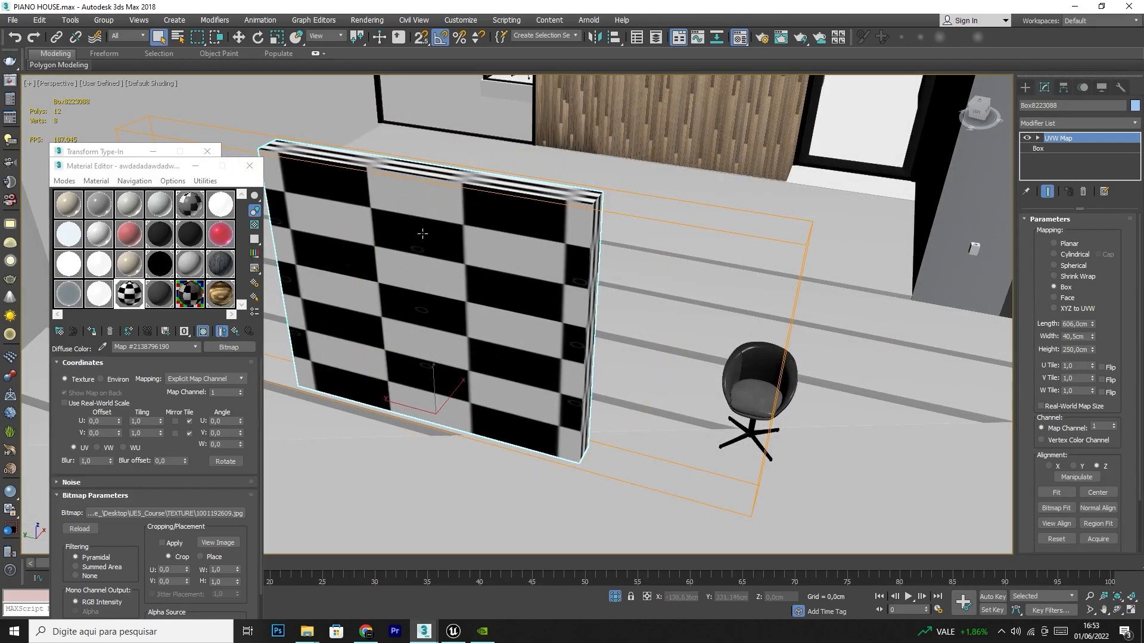
pyautogui.rightClick(472, 258)
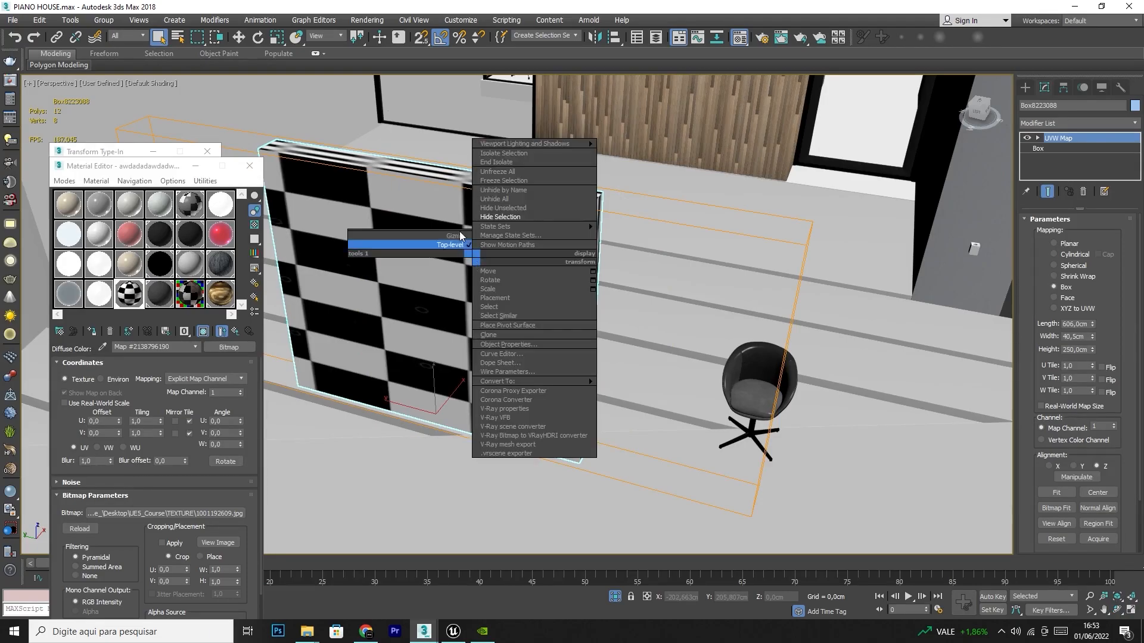
pyautogui.moveTo(536, 382)
pyautogui.click(646, 391)
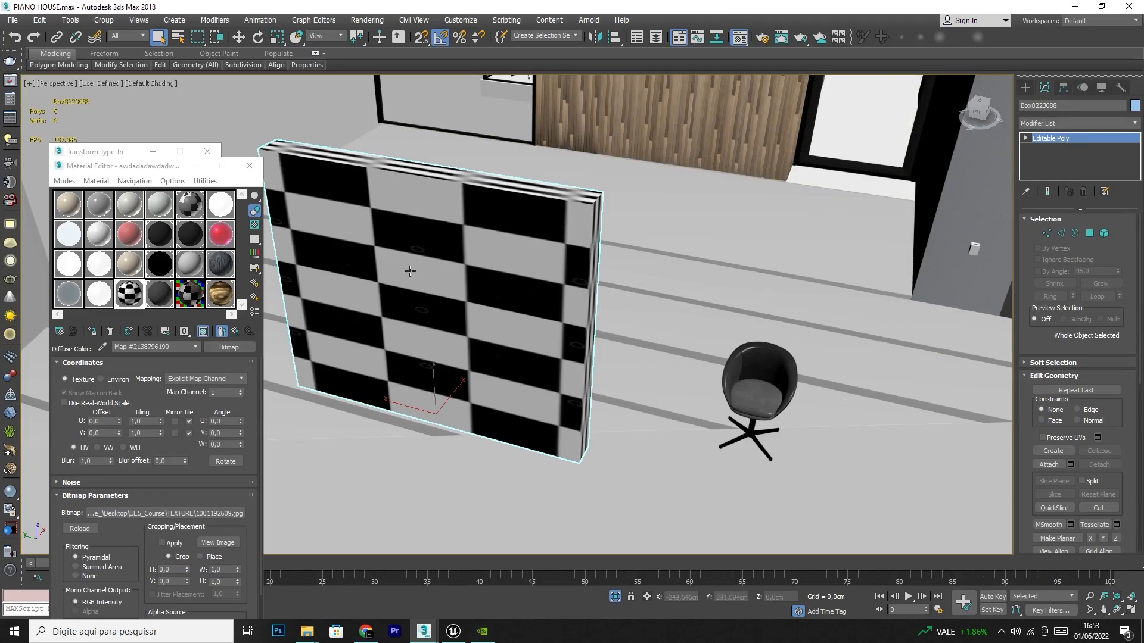
# Inspect the modifier stacks of the stepped floor and the chair beside the checkered box, and clear the selection
pyautogui.click(701, 307)
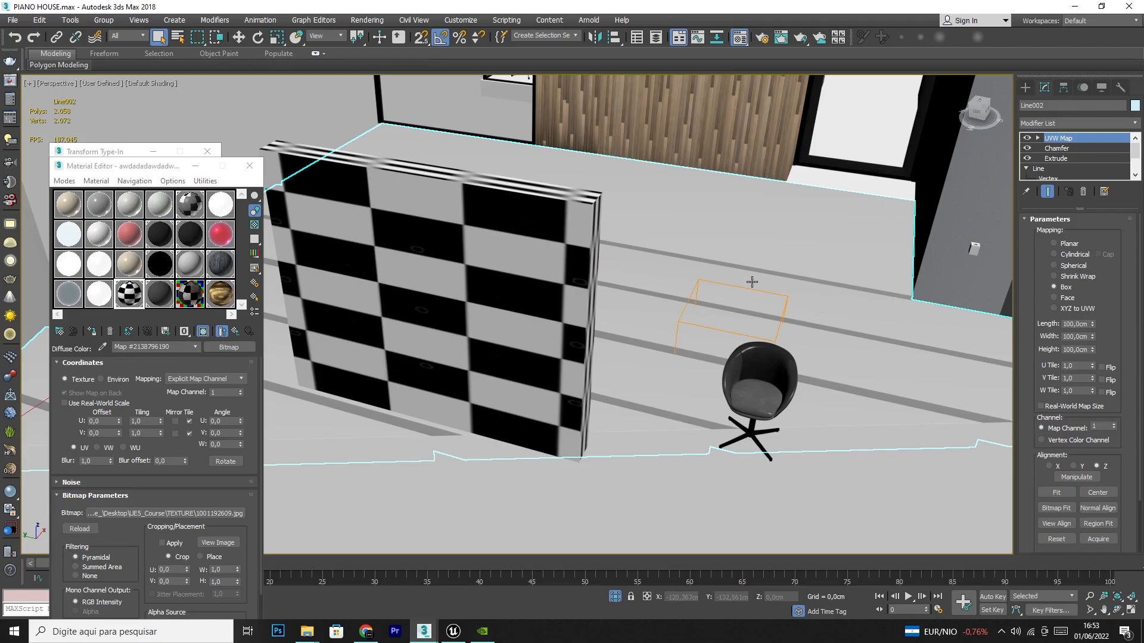
pyautogui.scroll(-3, 751, 280)
pyautogui.click(134, 98)
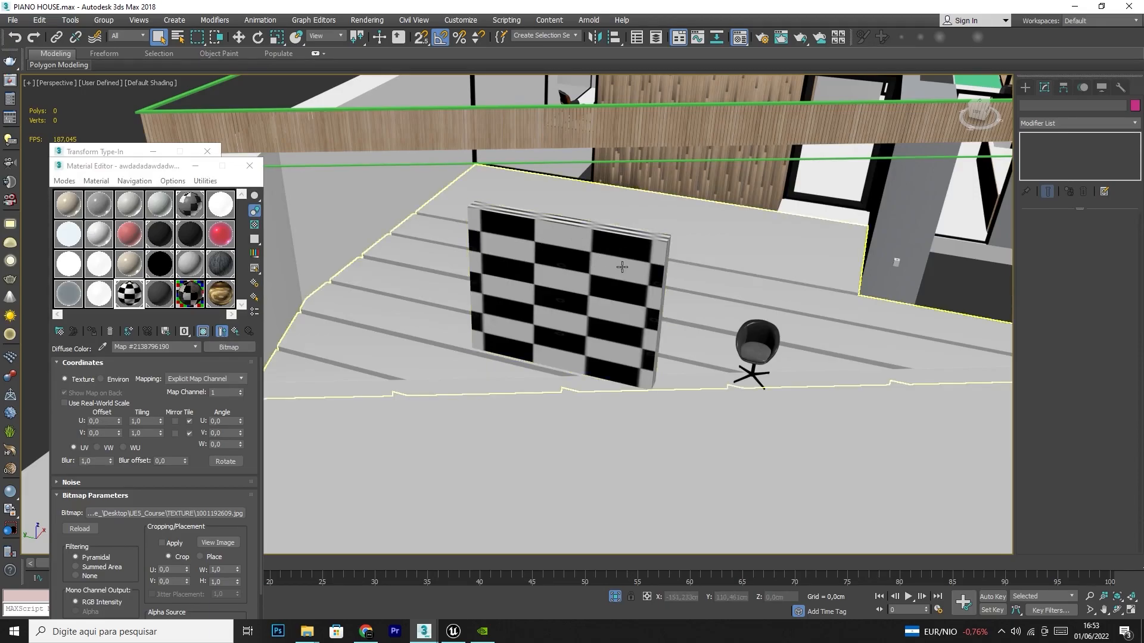
pyautogui.click(758, 344)
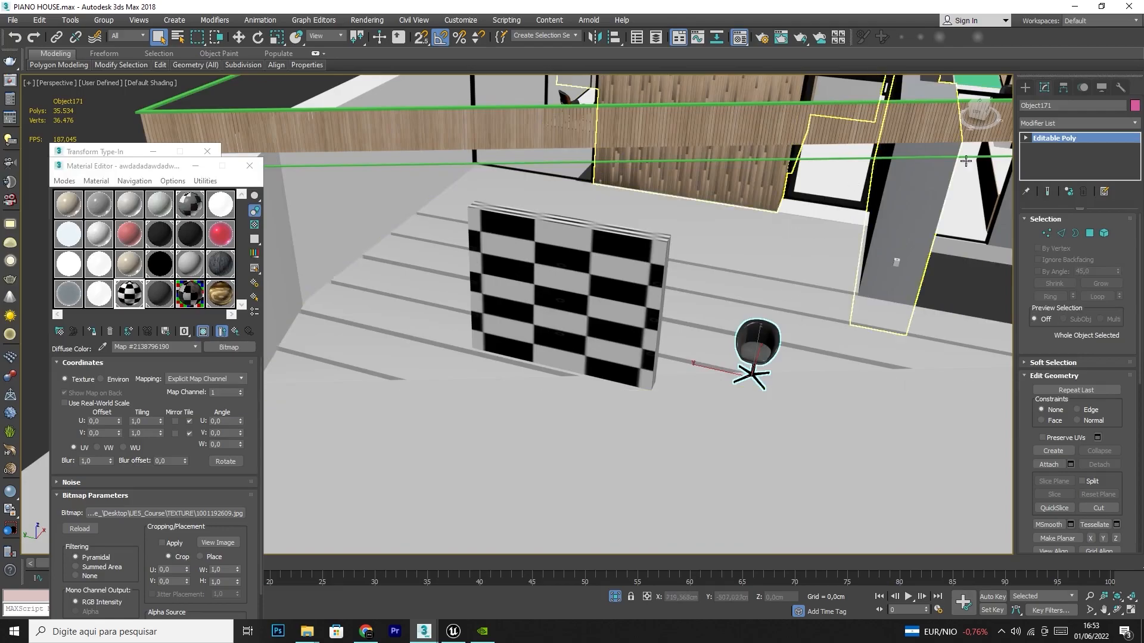
pyautogui.click(101, 96)
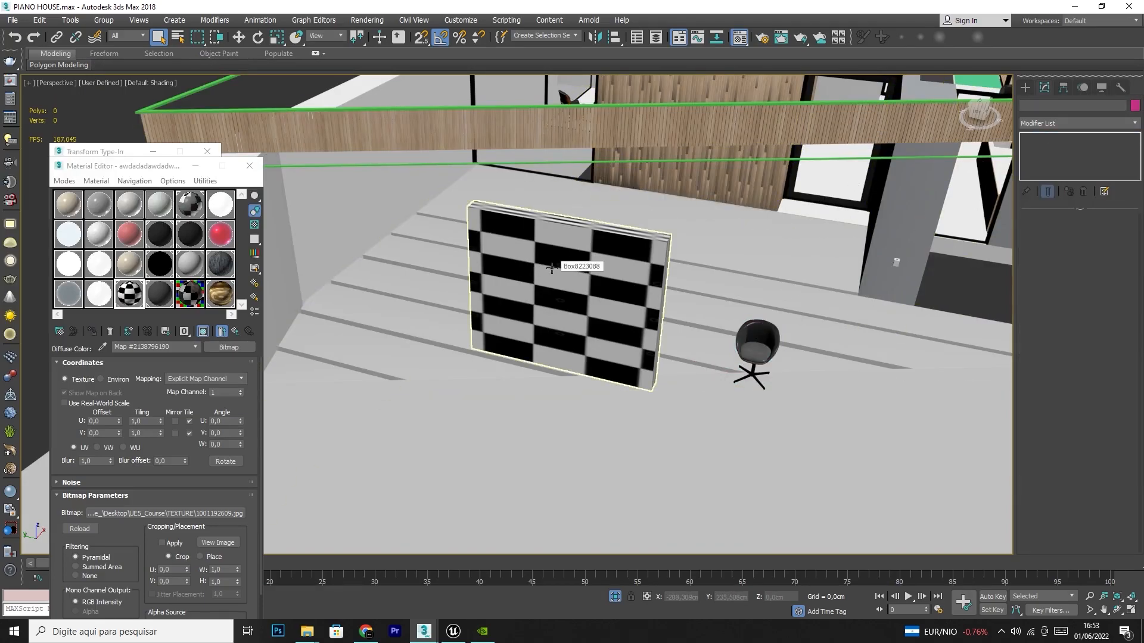
# Start exporting only the checkered box as FBX, and browse to the FBX folder inside UE5_Course on the desktop
pyautogui.click(551, 327)
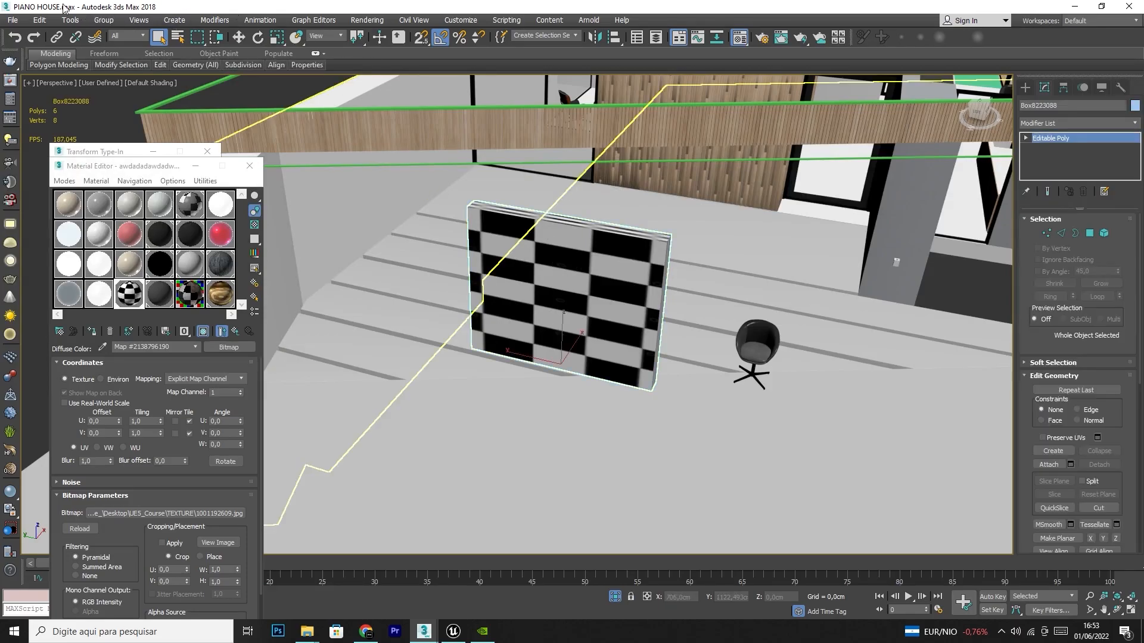
pyautogui.click(12, 20)
pyautogui.moveTo(43, 198)
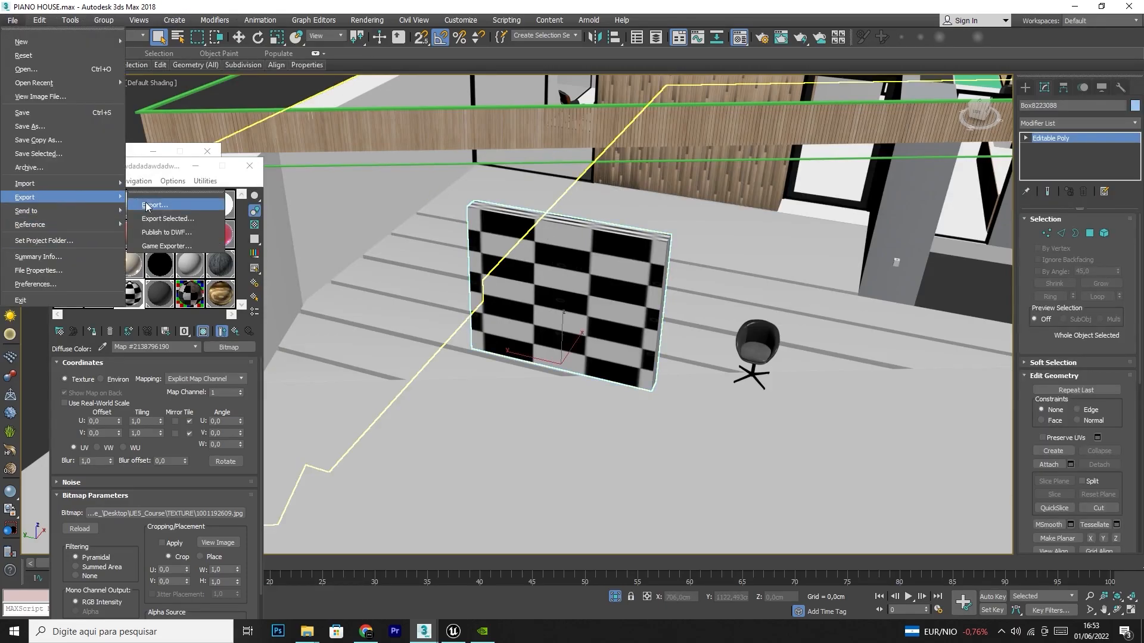
pyautogui.click(167, 218)
pyautogui.click(118, 63)
pyautogui.click(103, 83)
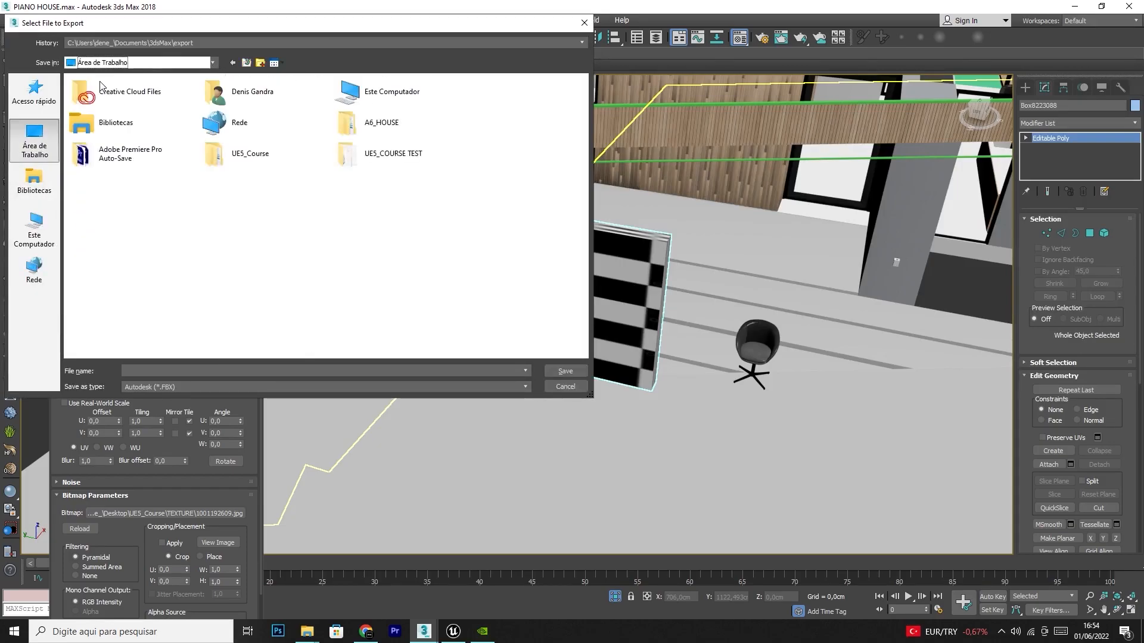
pyautogui.doubleClick(229, 153)
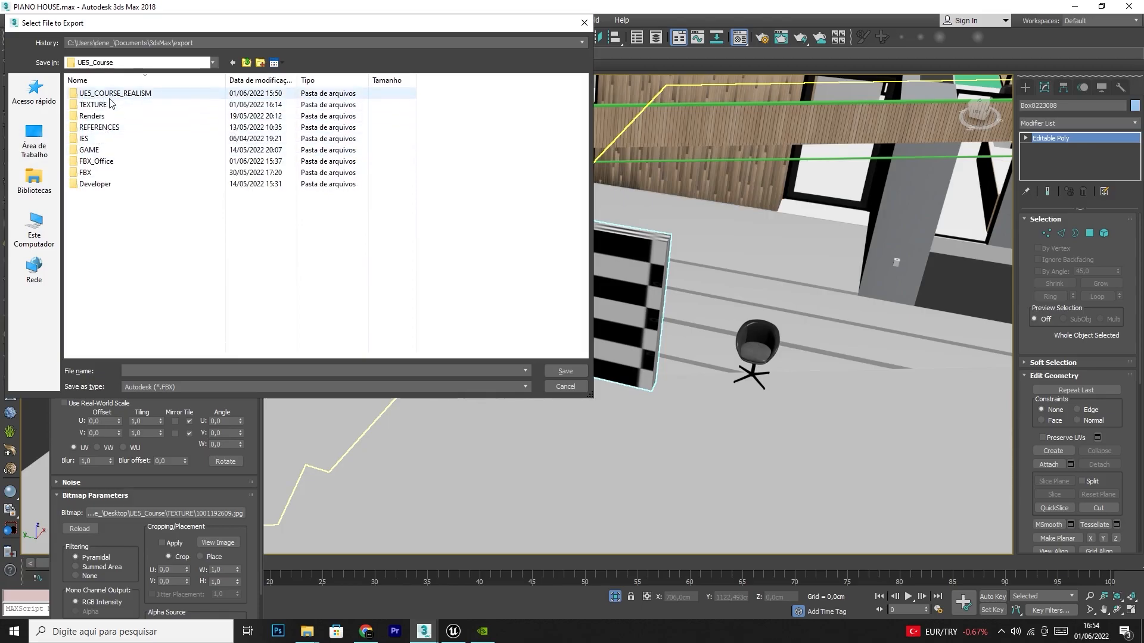
pyautogui.doubleClick(95, 173)
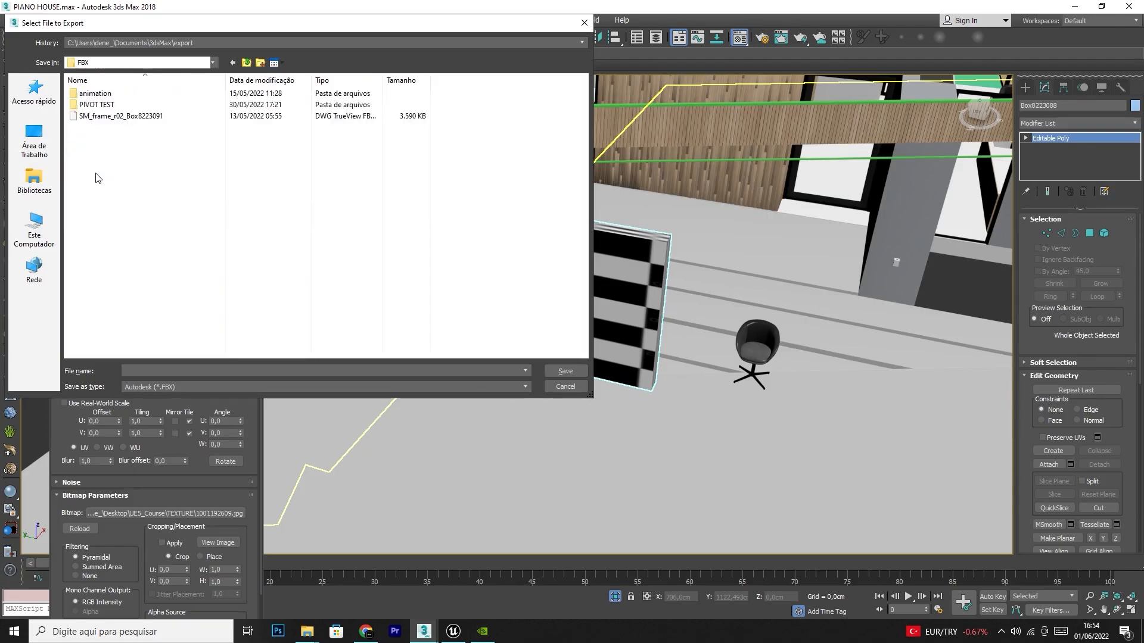
# Create a folder named UV Mapping inside the FBX folder and open it as the export destination
pyautogui.click(95, 105)
pyautogui.rightClick(100, 152)
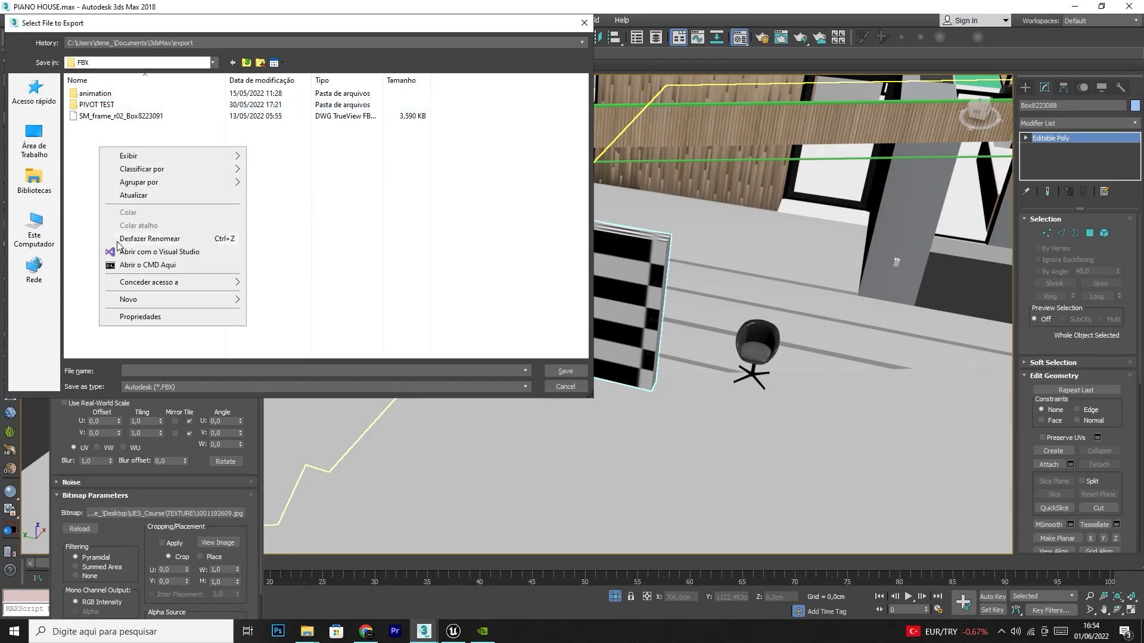
pyautogui.moveTo(119, 297)
pyautogui.click(271, 300)
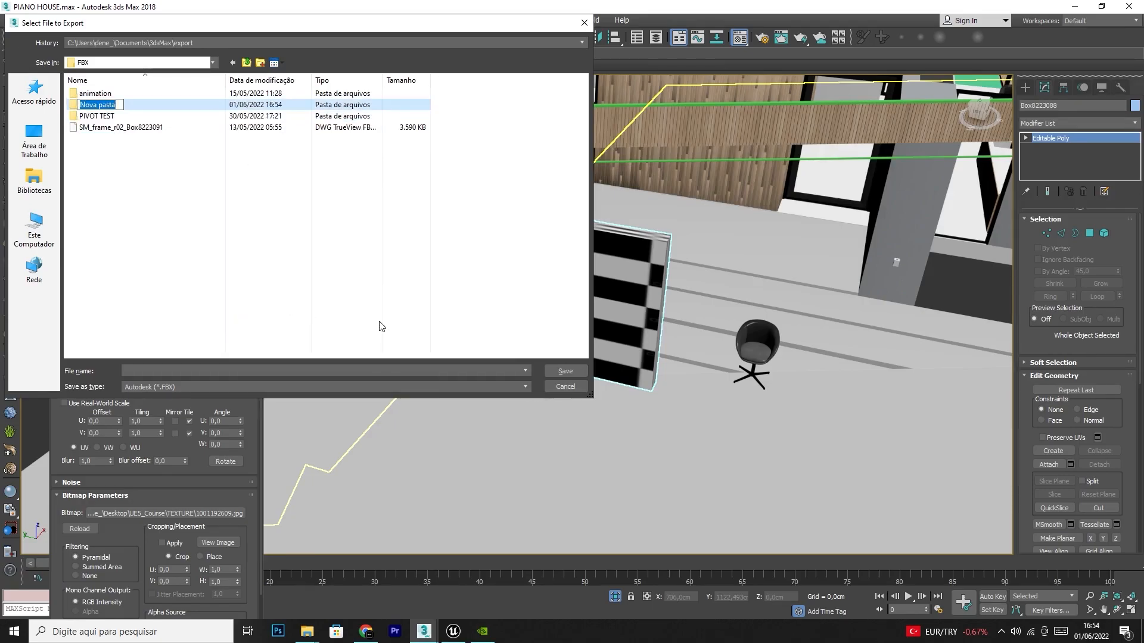
pyautogui.write('Mapping')
pyautogui.press('Home')
pyautogui.write('UV')
pyautogui.press('Return')
pyautogui.doubleClick(98, 116)
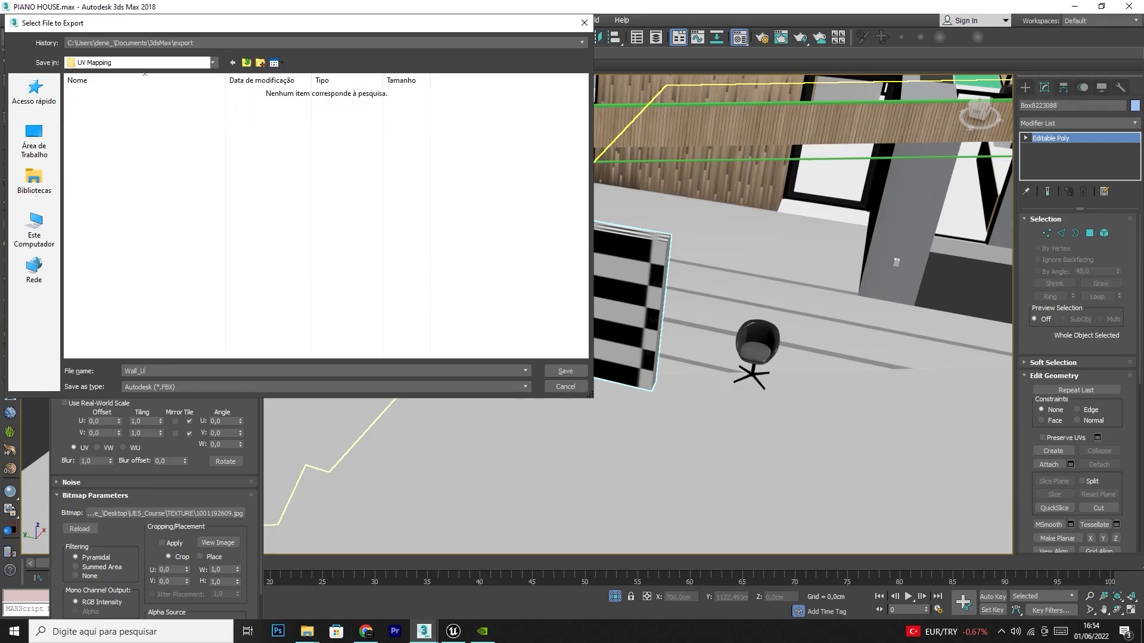
# Export the checkered box as an FBX file into the UV Mapping folder, dismiss the export warning and deselect the box
pyautogui.click(565, 371)
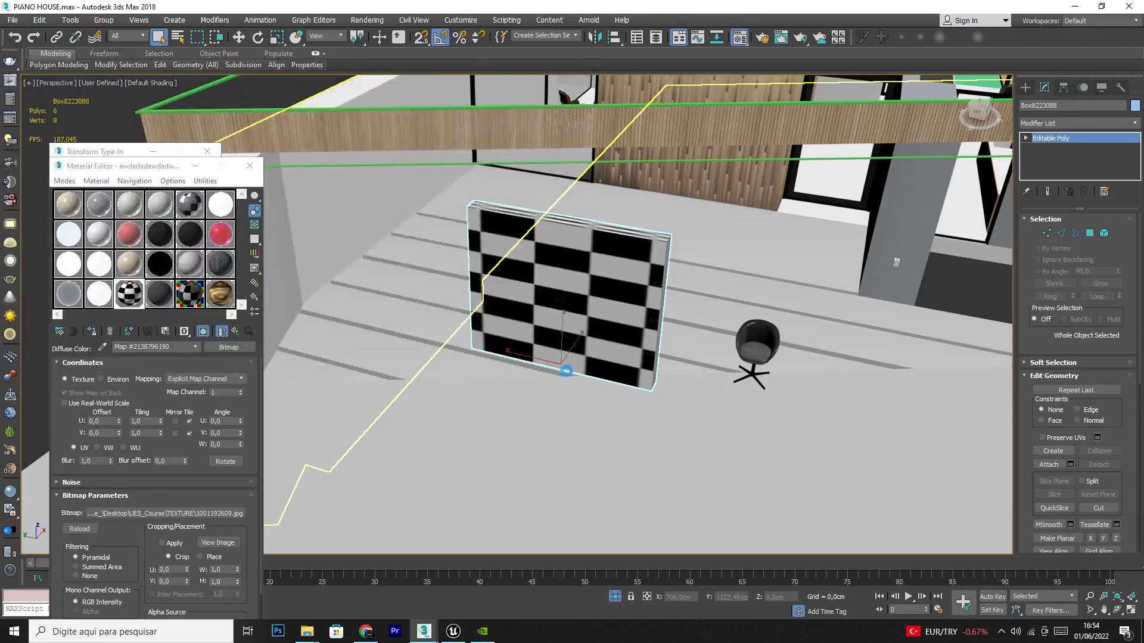
pyautogui.click(658, 473)
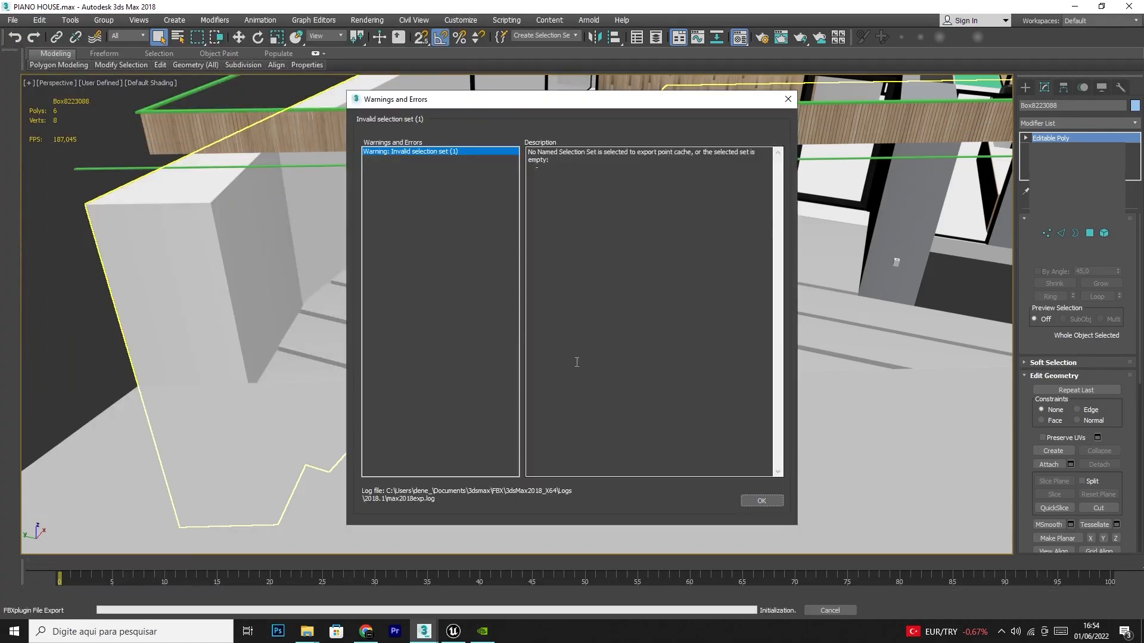
pyautogui.click(761, 501)
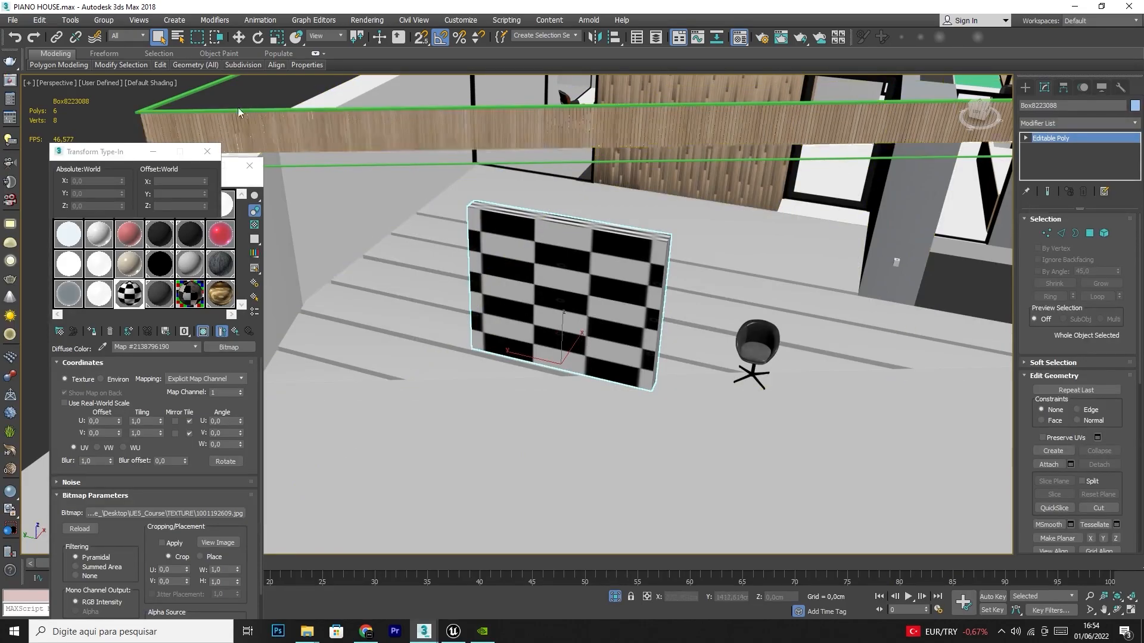
pyautogui.click(107, 100)
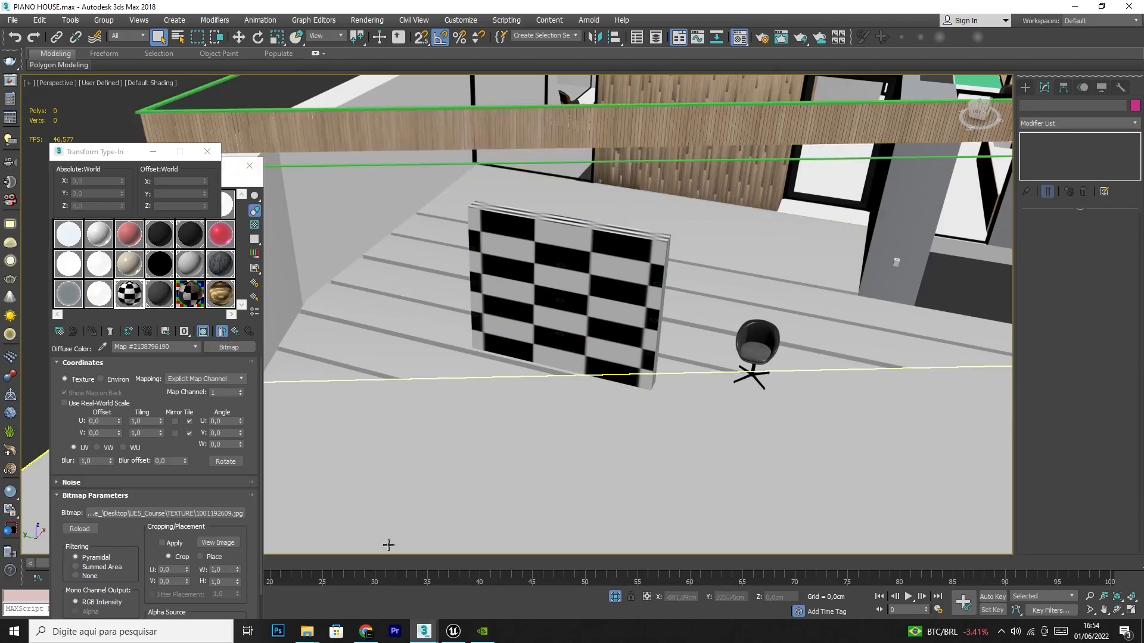
# Switch to Unreal Engine and import all of Wall_UV from UE5_Course's FBX/UV Mapping folder into the PIANO_HOUSE content folder
pyautogui.click(452, 631)
pyautogui.rightClick(514, 479)
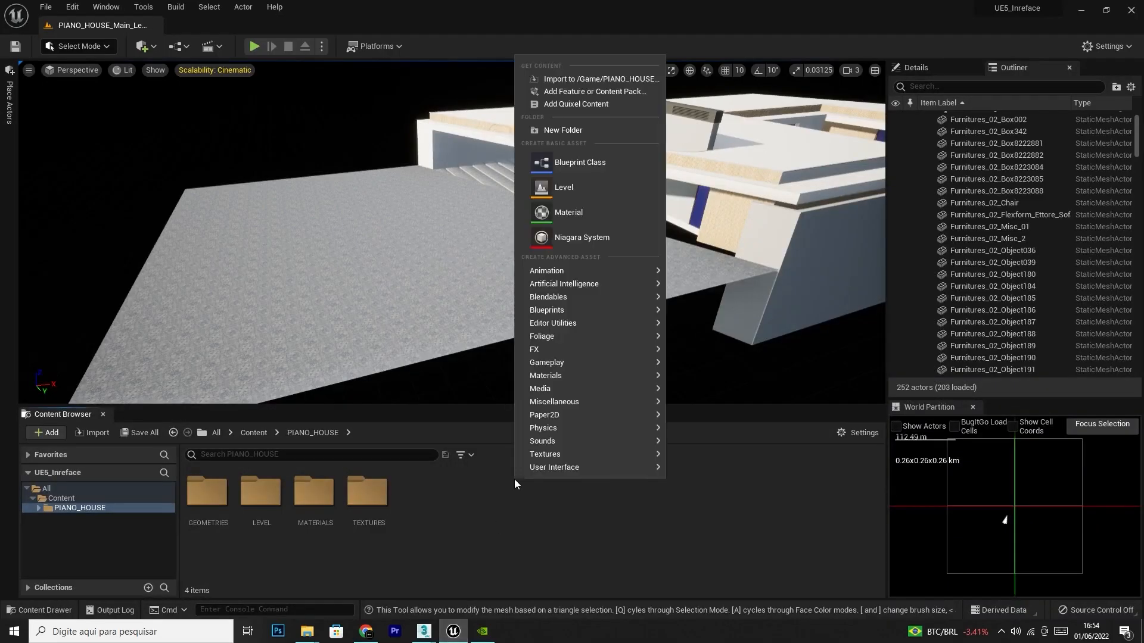
pyautogui.click(581, 89)
pyautogui.click(62, 107)
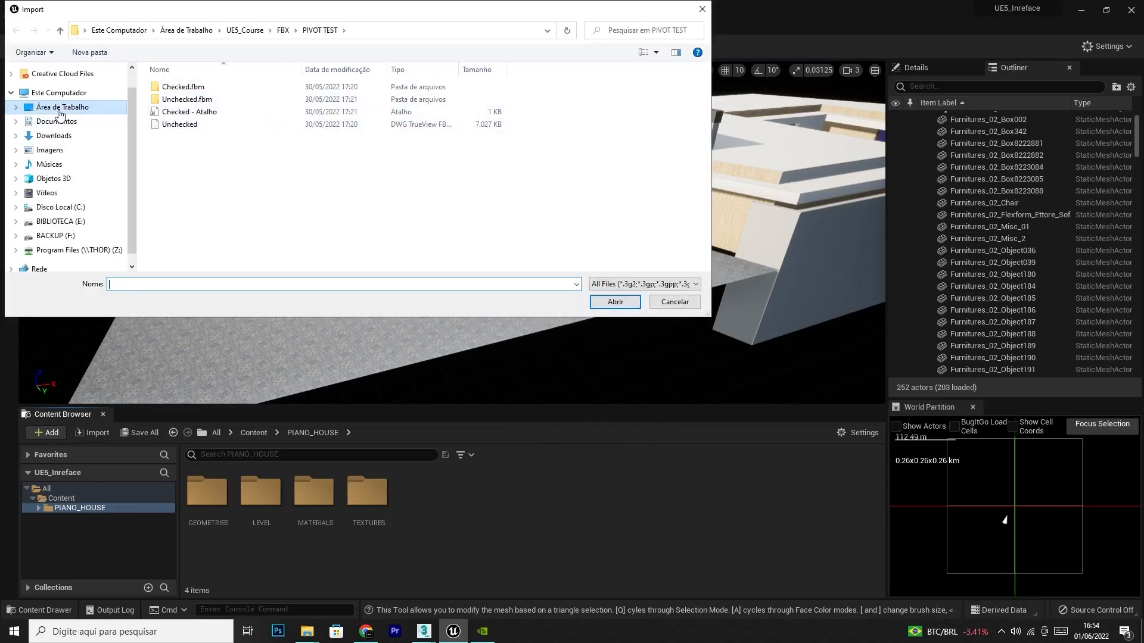
pyautogui.doubleClick(182, 111)
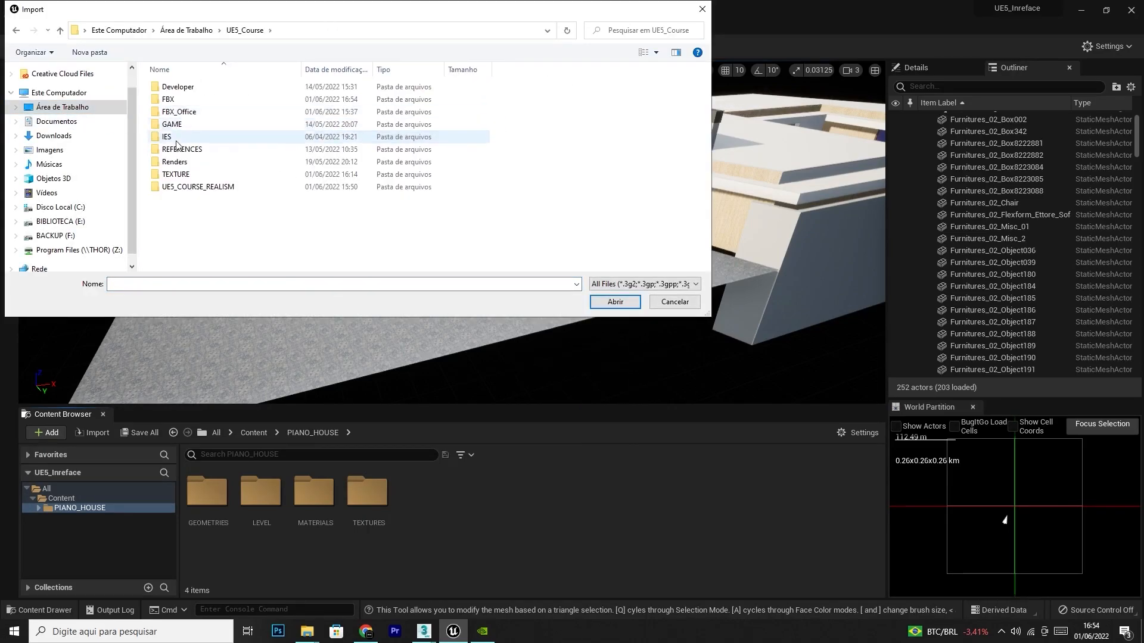
pyautogui.doubleClick(178, 102)
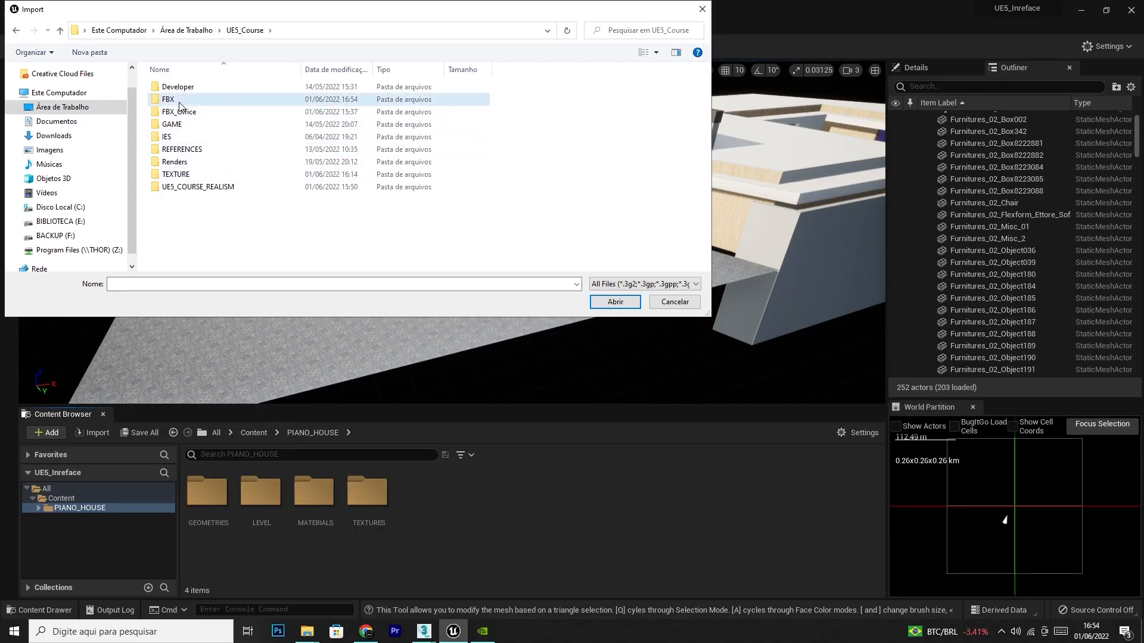
pyautogui.doubleClick(182, 112)
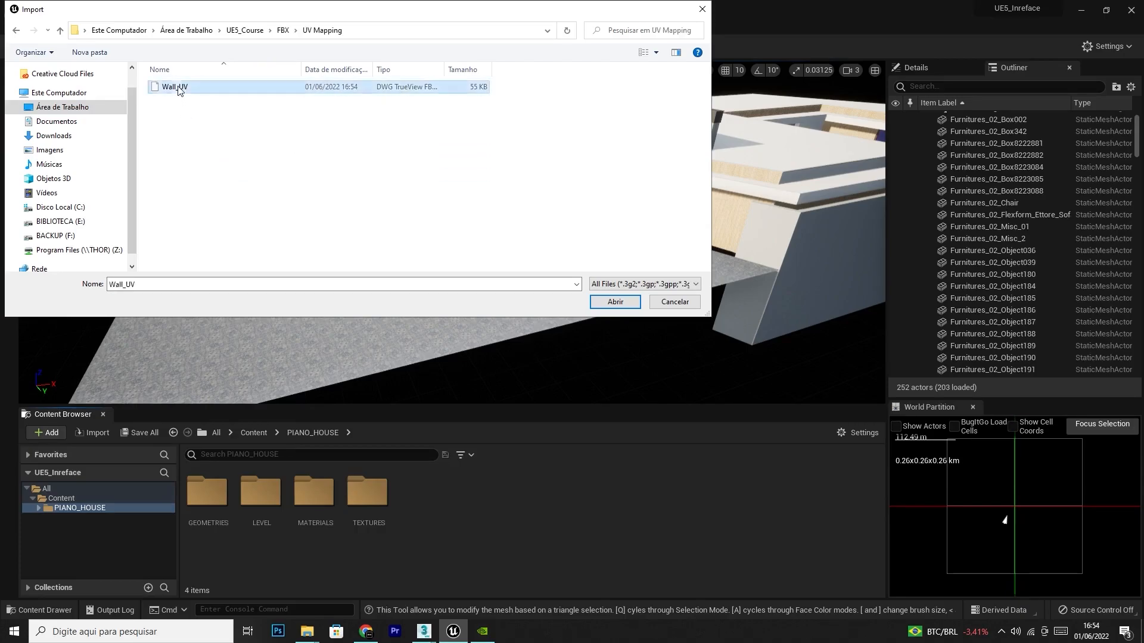
pyautogui.doubleClick(179, 87)
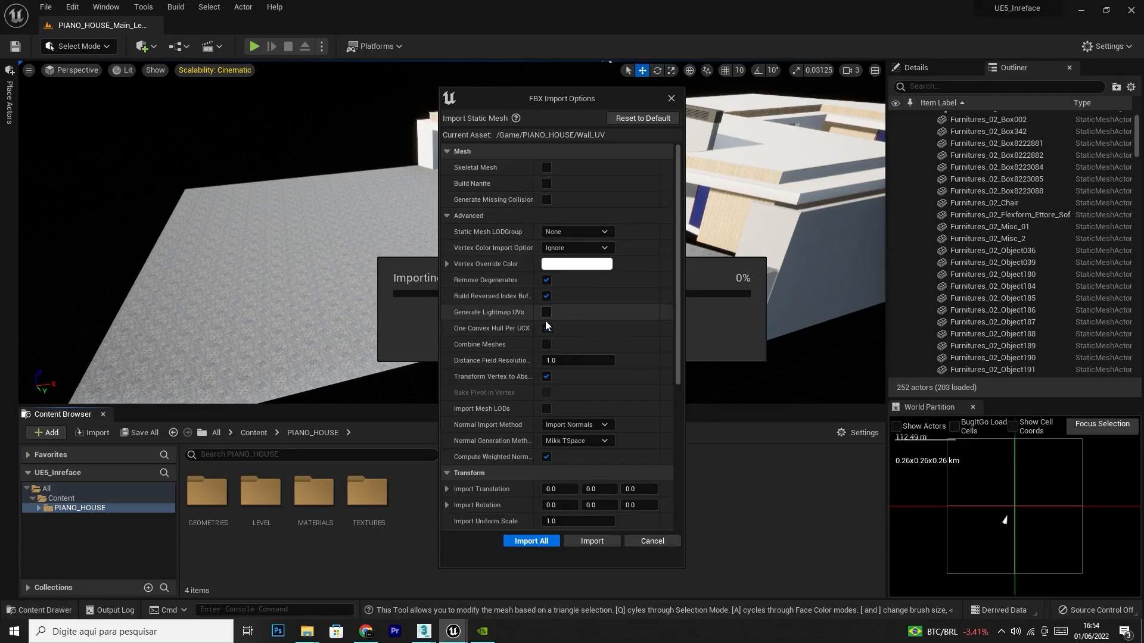
pyautogui.click(544, 542)
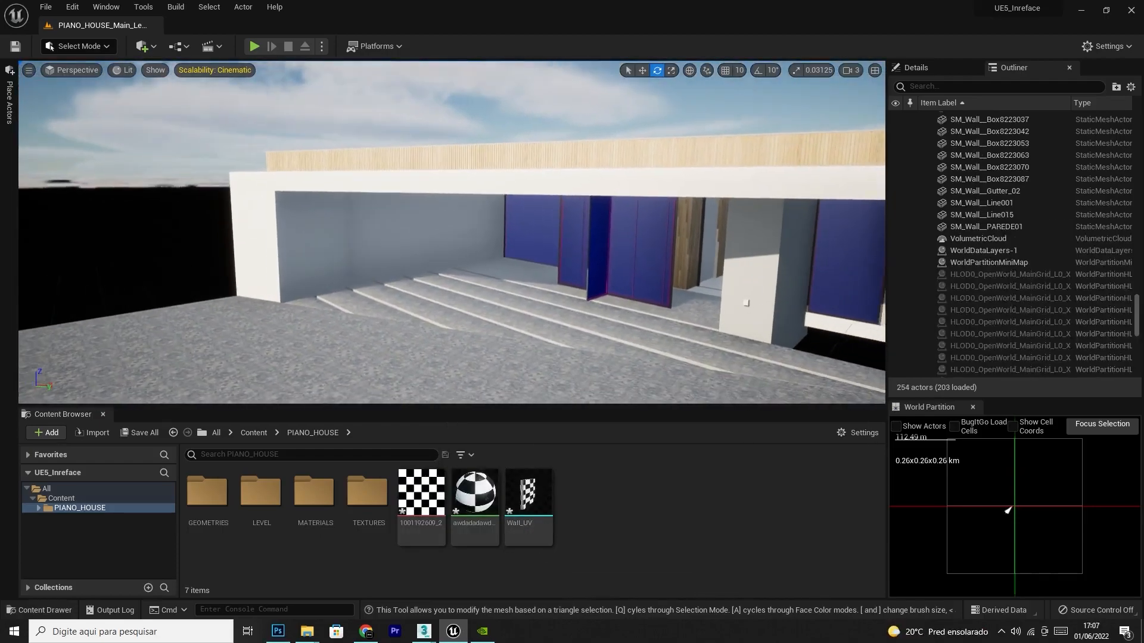
# Place the Wall_UV mesh in the level on the paving in front of the house's entrance steps
pyautogui.moveTo(496, 154); pyautogui.dragTo(557, 156, button='right')
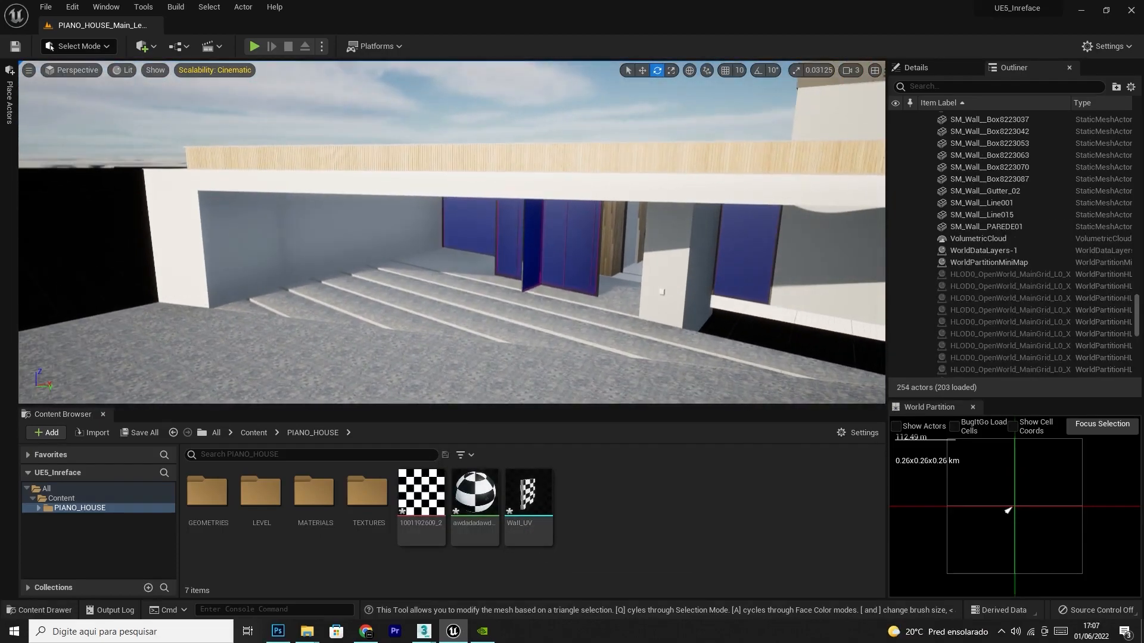
pyautogui.click(651, 499)
pyautogui.moveTo(569, 357); pyautogui.dragTo(582, 370, button='right')
pyautogui.moveTo(529, 505); pyautogui.dragTo(586, 296)
pyautogui.moveTo(587, 296); pyautogui.dragTo(635, 321, button='right')
pyautogui.moveTo(557, 328); pyautogui.dragTo(559, 303, button='right')
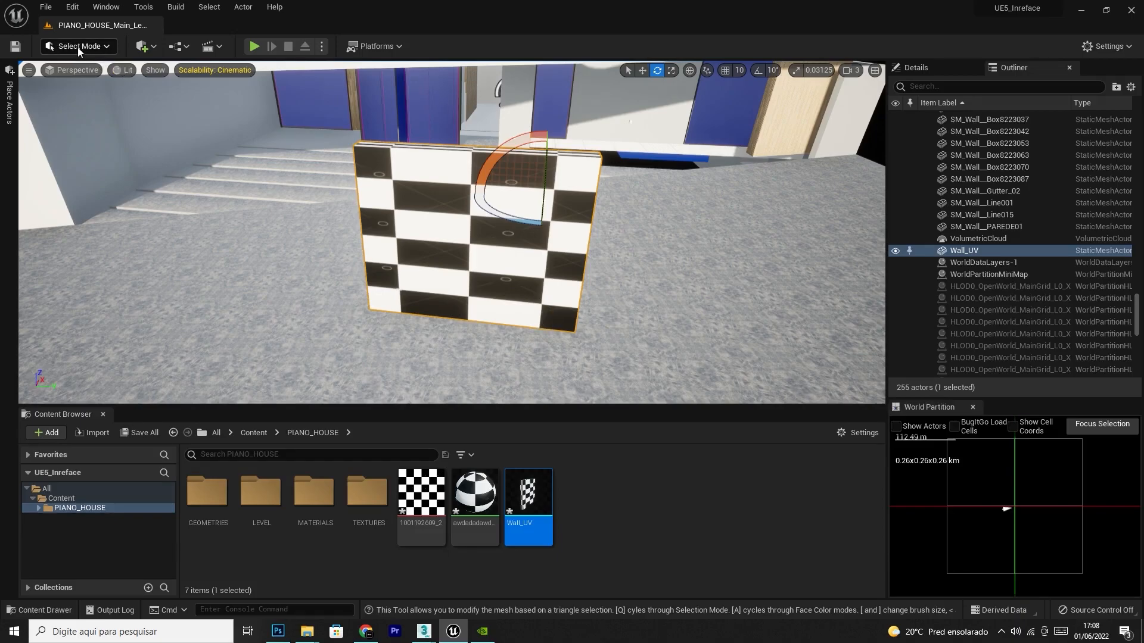
# Switch to Modeling Mode and start the UV Projection tool on the checkered wall
pyautogui.click(78, 47)
pyautogui.click(95, 118)
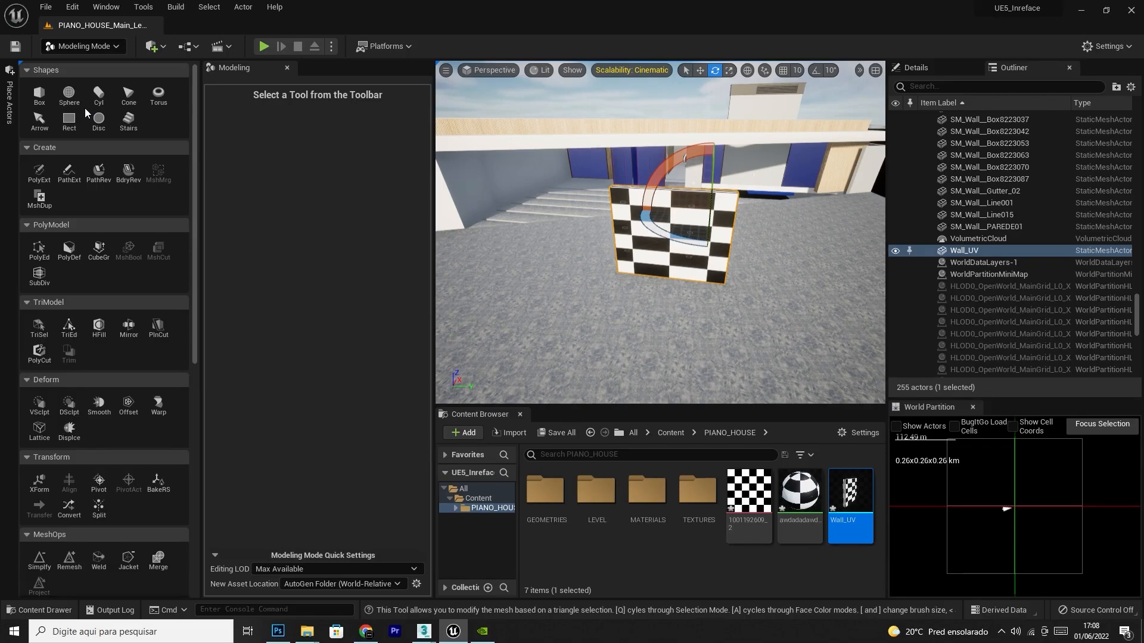
pyautogui.moveTo(197, 91); pyautogui.dragTo(197, 342)
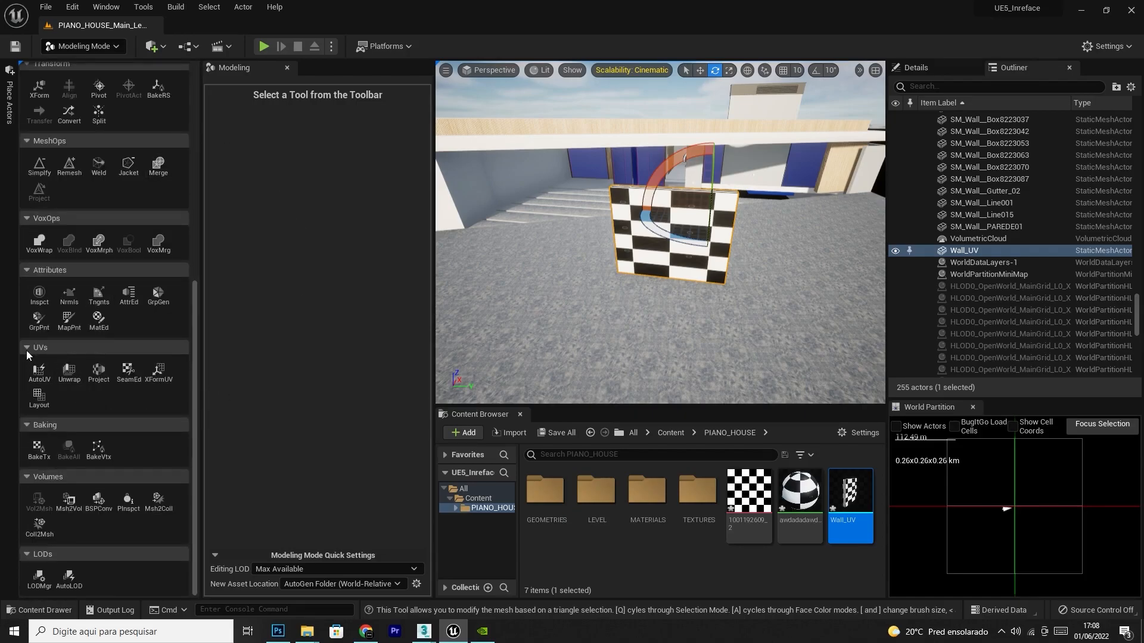
pyautogui.click(99, 376)
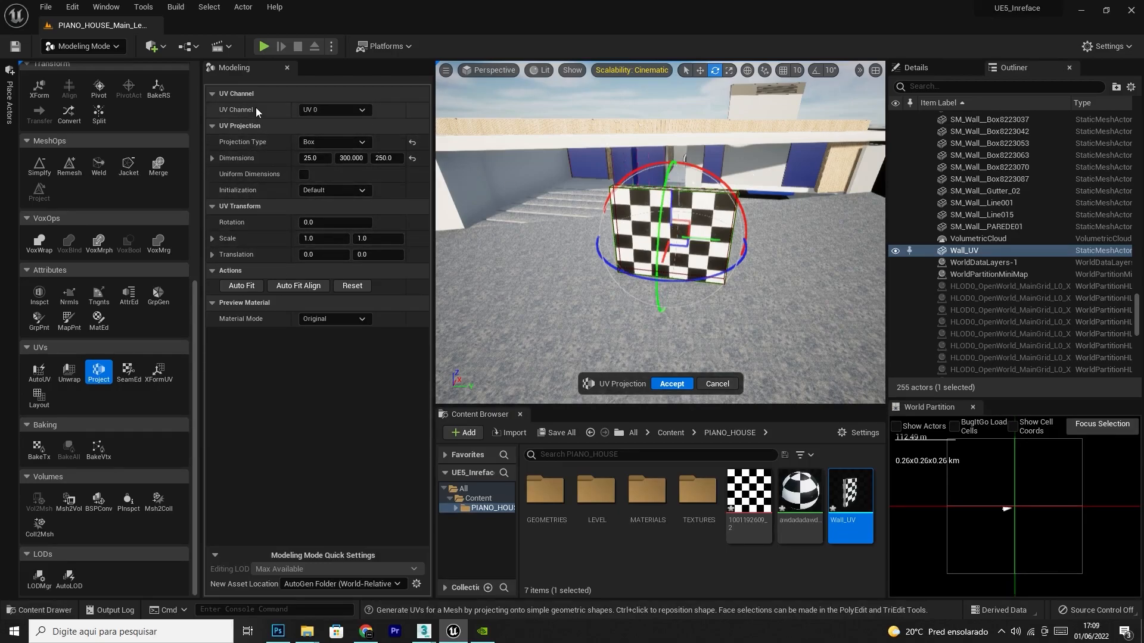
# Try the Plane and Cylinder projection types on the wall and return to Box
pyautogui.click(315, 143)
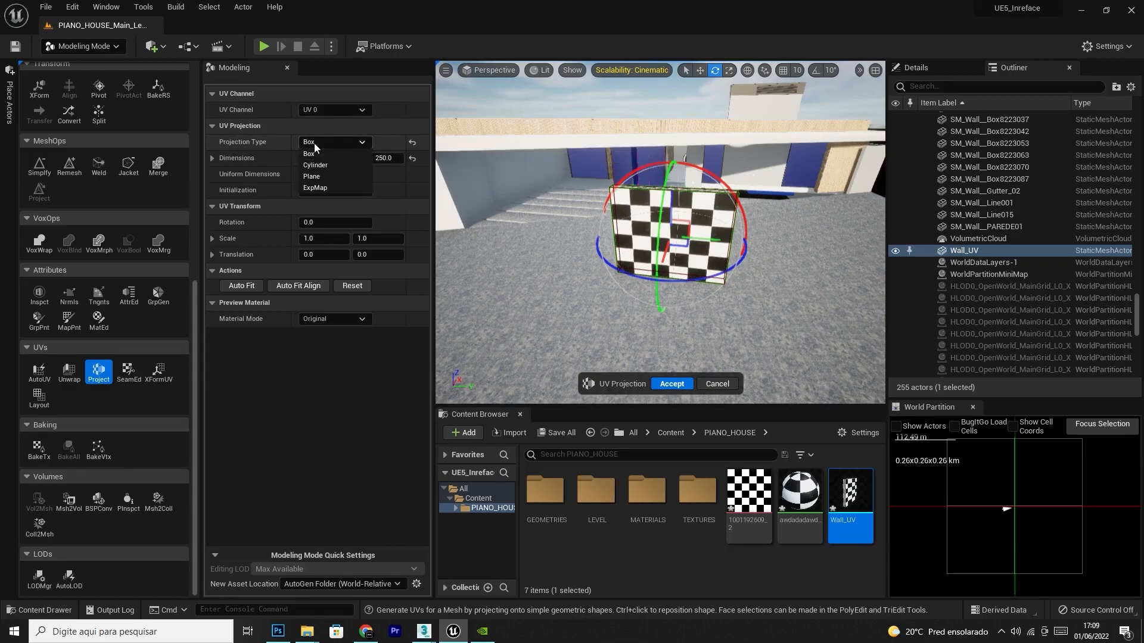
pyautogui.click(319, 167)
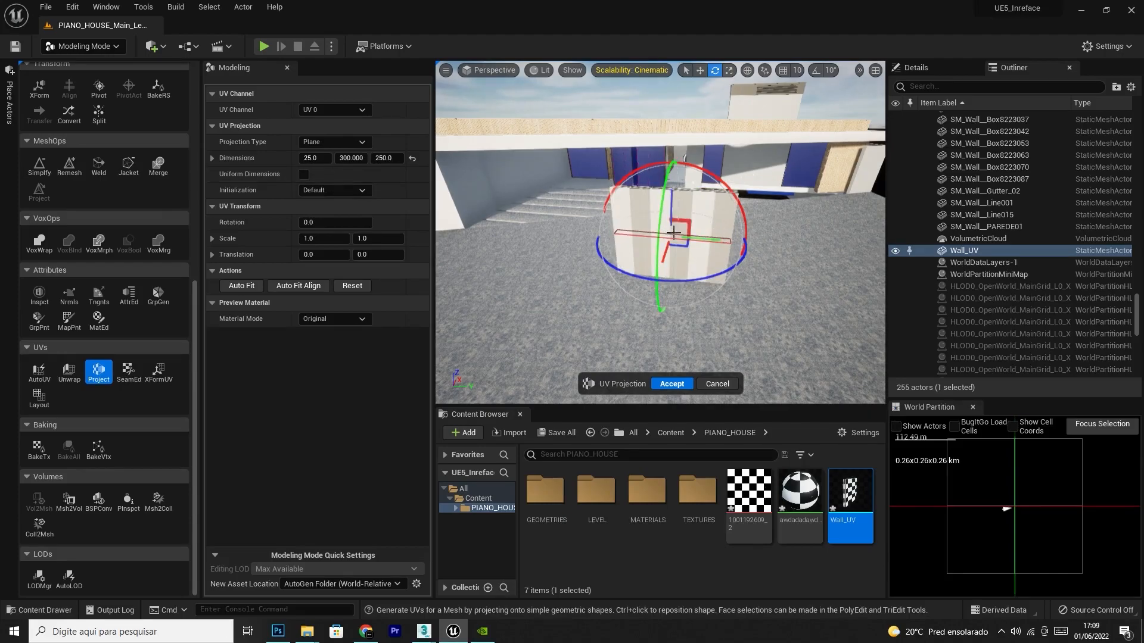
pyautogui.click(341, 142)
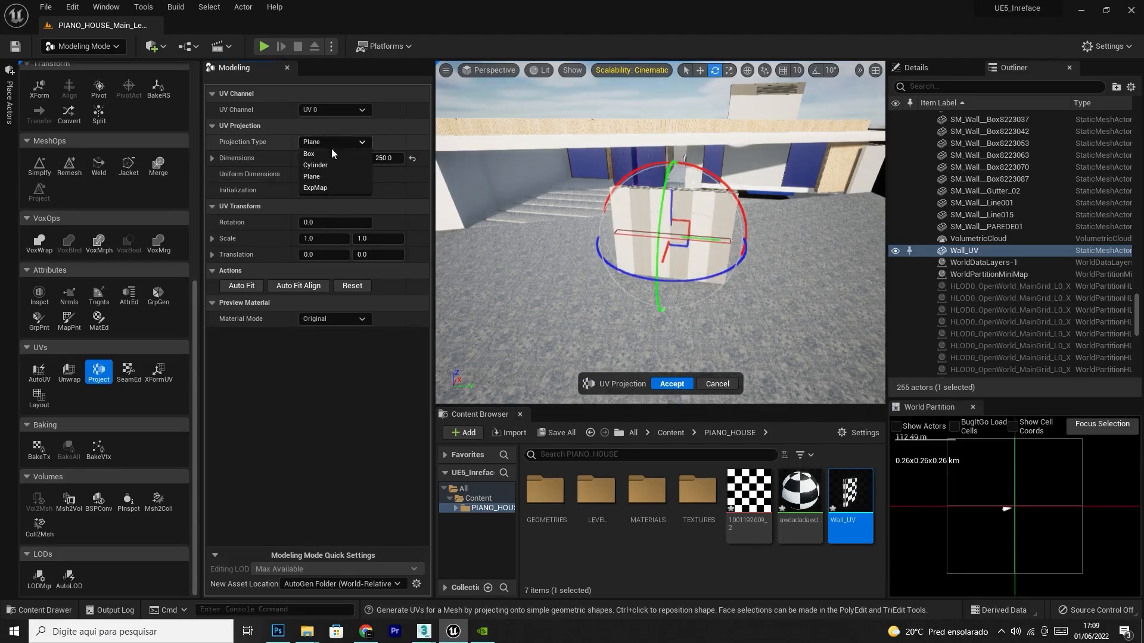
pyautogui.click(321, 165)
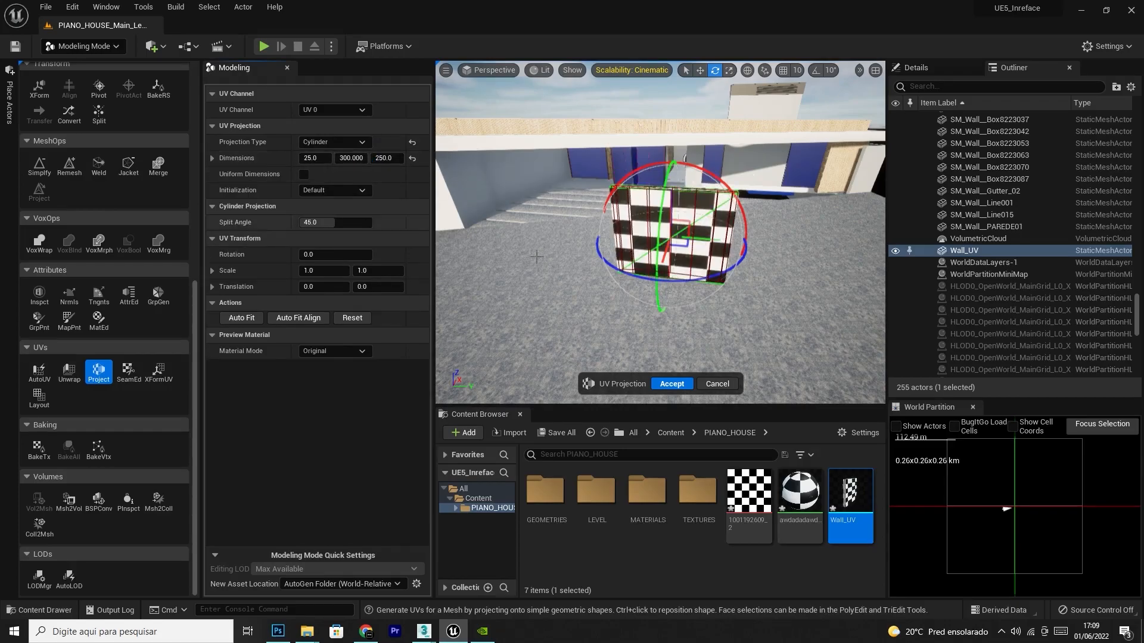
pyautogui.click(324, 142)
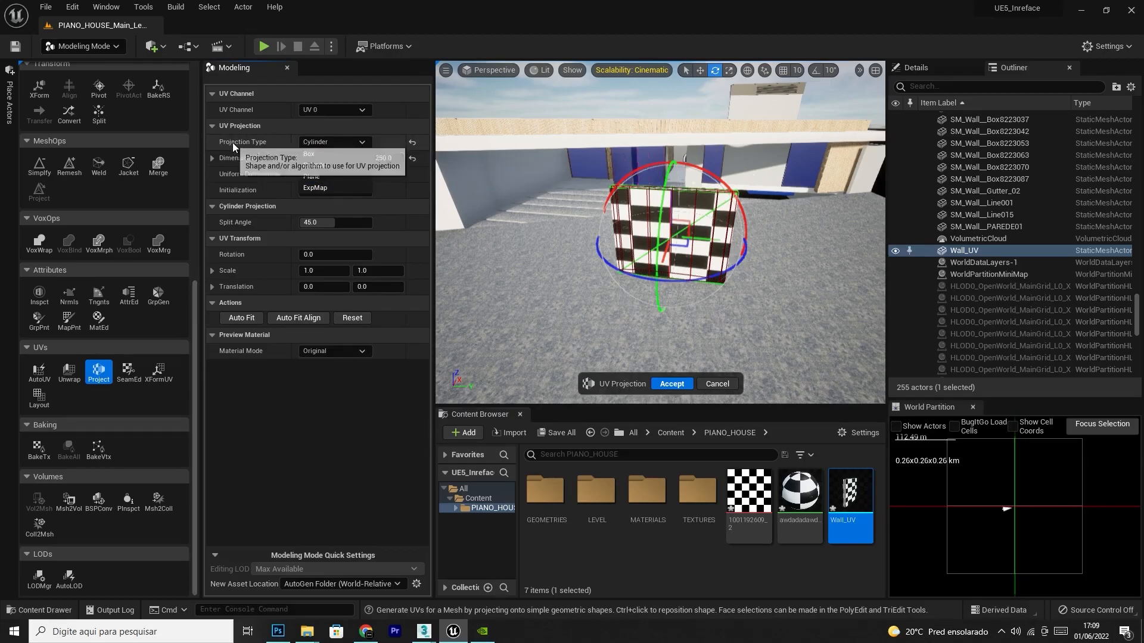
pyautogui.click(320, 155)
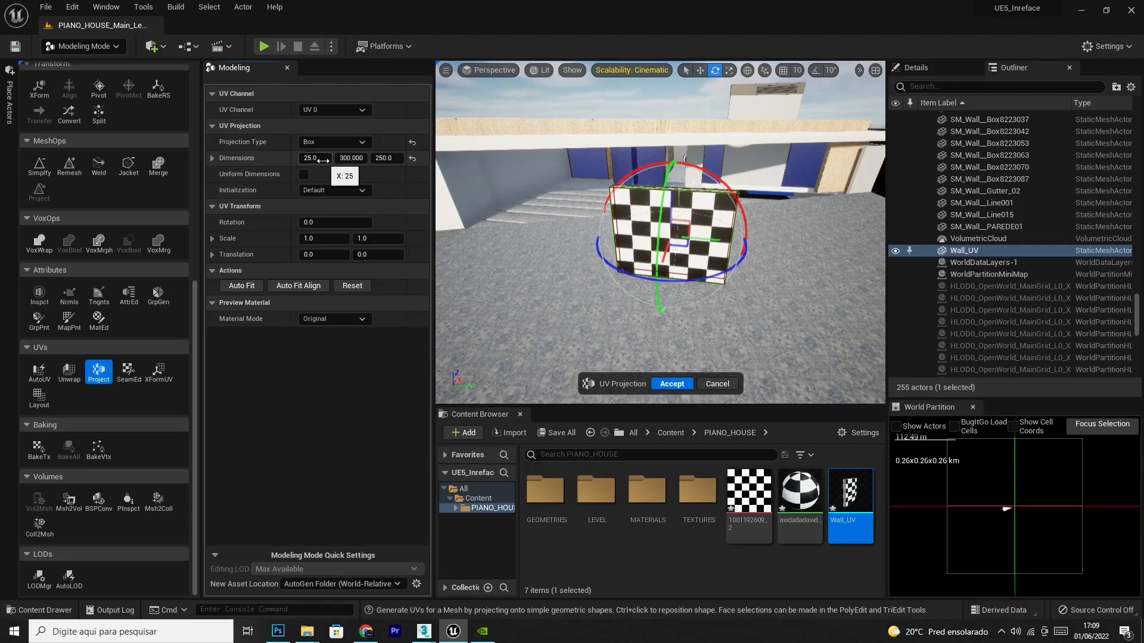
# Try uneven box projection dimensions on the wall, with X 25, Y about 103 and Z about 222
pyautogui.moveTo(661, 238); pyautogui.dragTo(557, 209, button='right')
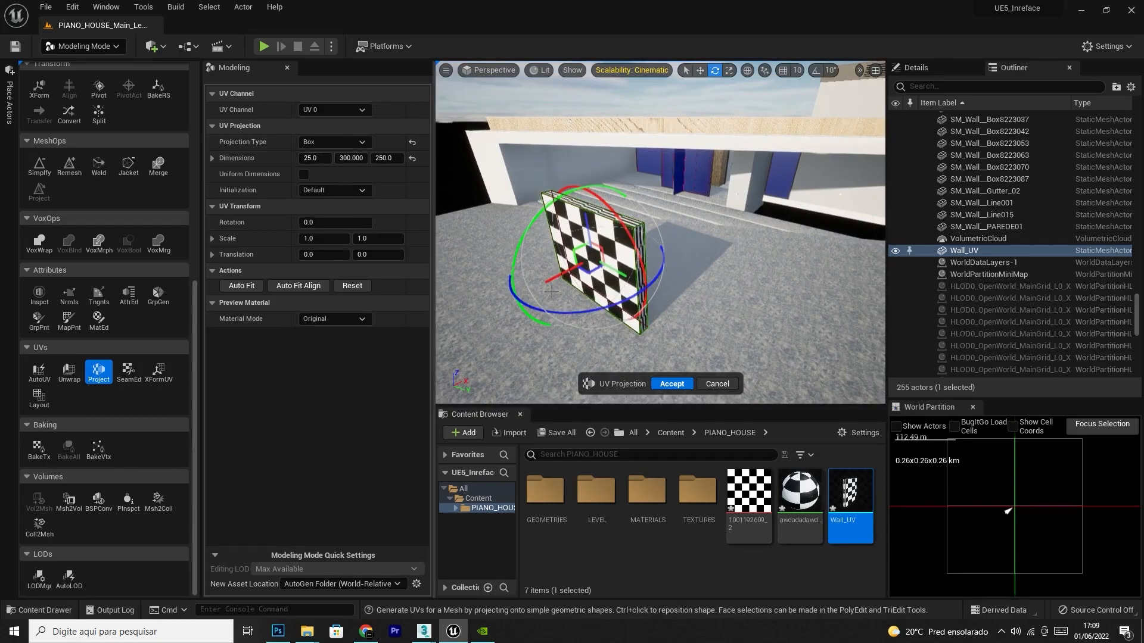
pyautogui.moveTo(309, 157); pyautogui.dragTo(343, 157)
pyautogui.click(317, 160)
pyautogui.write('25')
pyautogui.press('Tab')
pyautogui.click(370, 172)
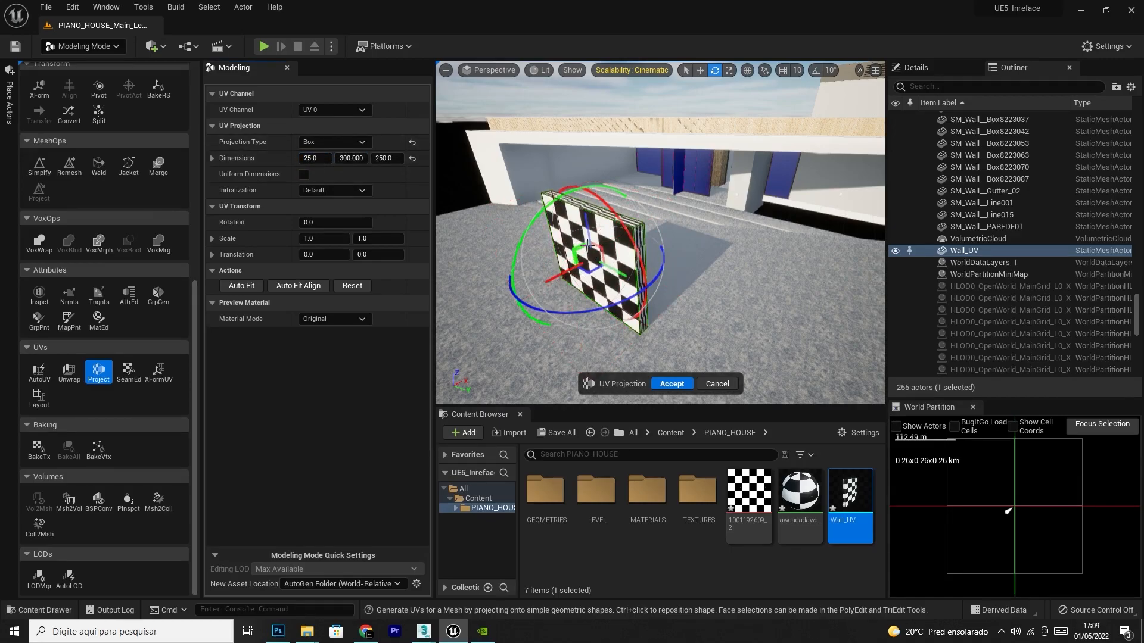
pyautogui.moveTo(351, 158); pyautogui.dragTo(307, 158)
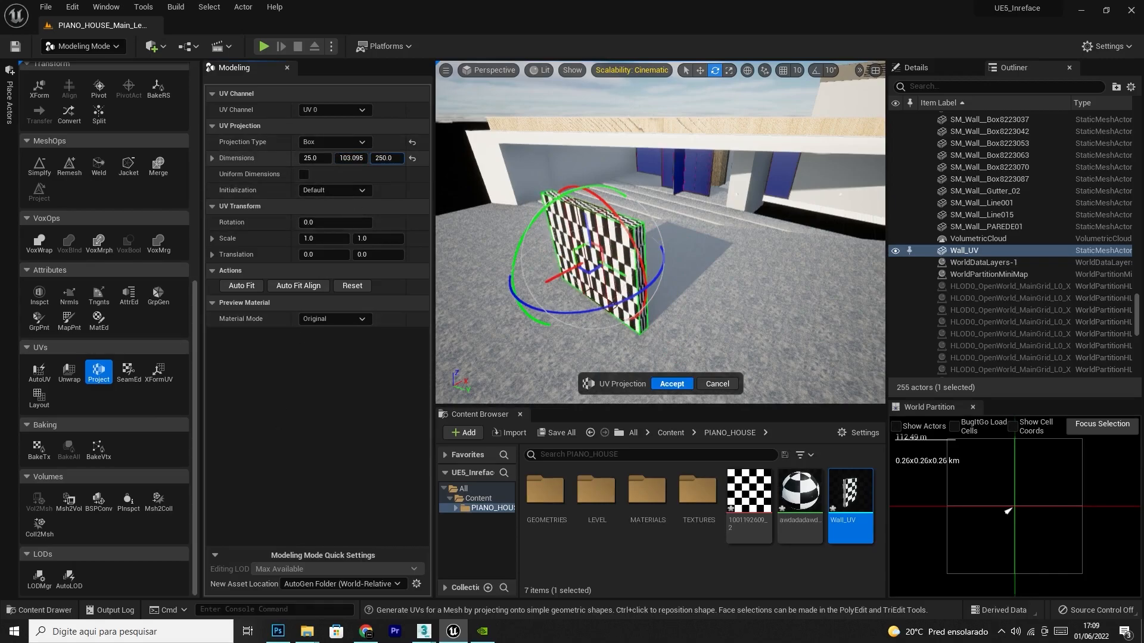
pyautogui.moveTo(387, 158)
pyautogui.mouseDown()
pyautogui.moveTo(402, 158)
pyautogui.moveTo(387, 158)
pyautogui.mouseUp()
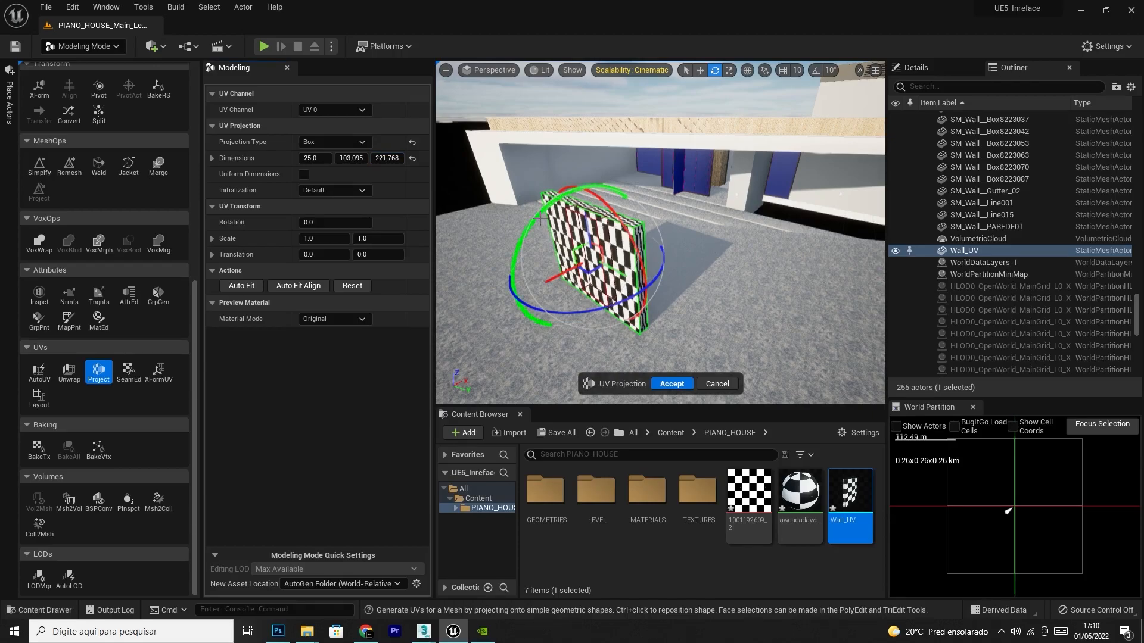
# Set the wall's box projection dimensions to 100 on X, Y and Z
pyautogui.click(312, 159)
pyautogui.write('100')
pyautogui.press('Tab')
pyautogui.write('100')
pyautogui.press('Tab')
pyautogui.write('100')
pyautogui.press('Tab')
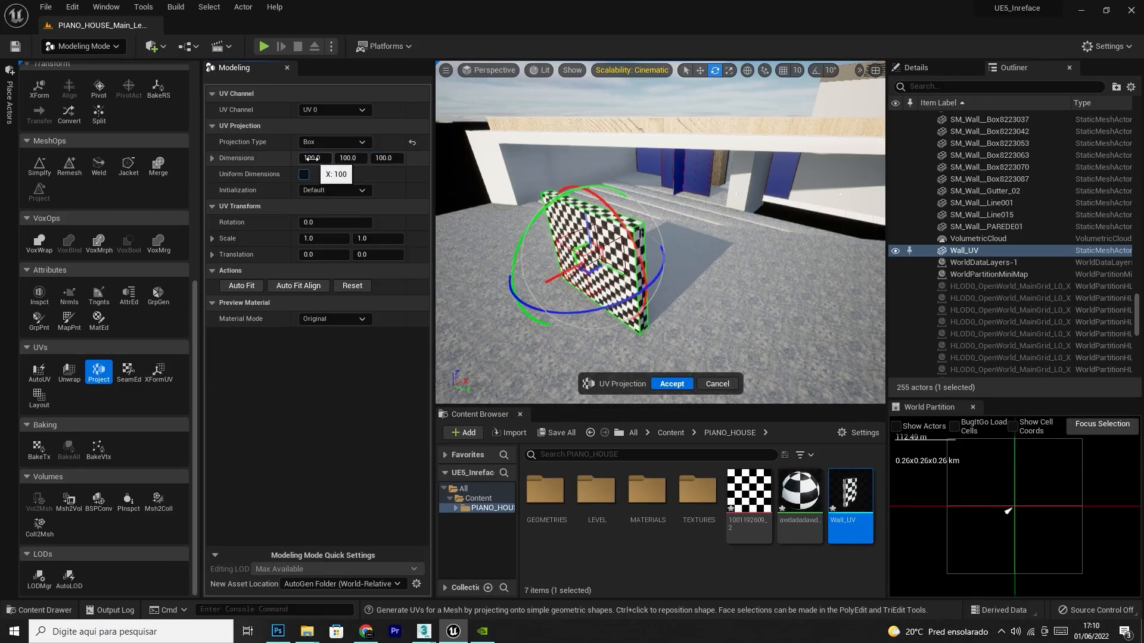
# Check the checker pattern on the wall's front and sides, and accept the UV projection
pyautogui.click(348, 158)
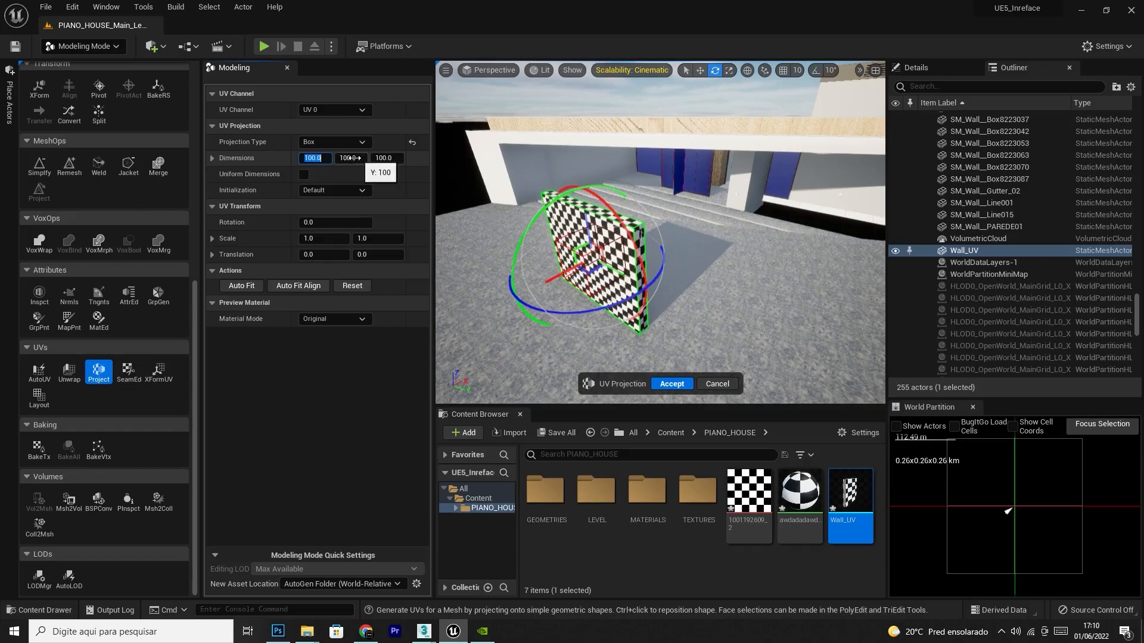
pyautogui.click(389, 160)
pyautogui.moveTo(508, 253); pyautogui.dragTo(625, 235, button='right')
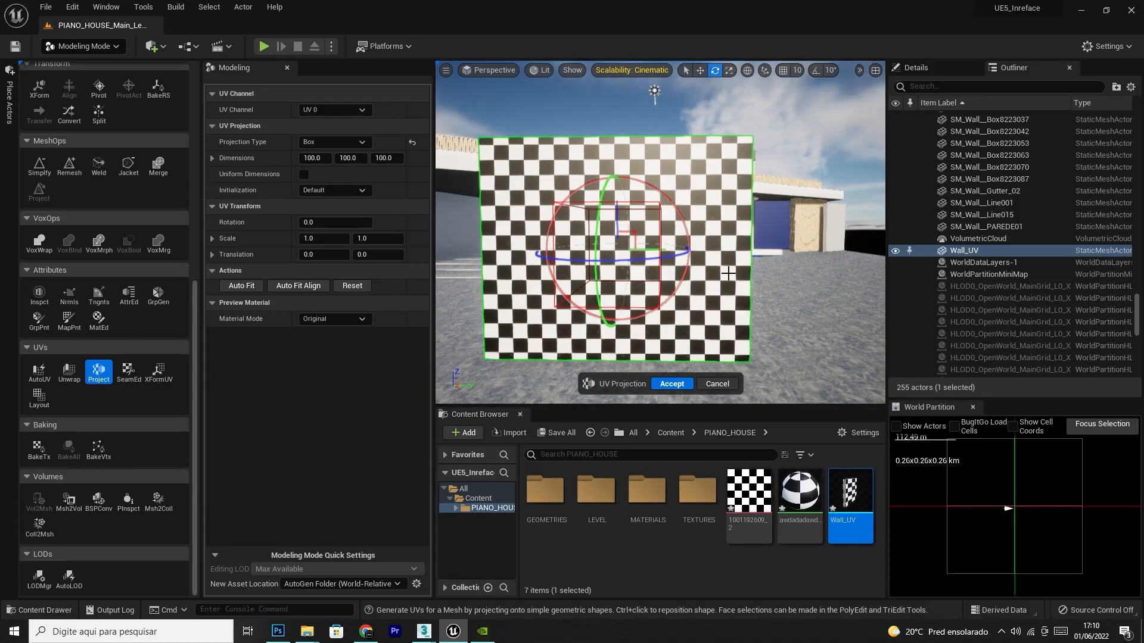
pyautogui.moveTo(718, 257); pyautogui.dragTo(661, 221, button='right')
pyautogui.moveTo(586, 219); pyautogui.dragTo(708, 254, button='right')
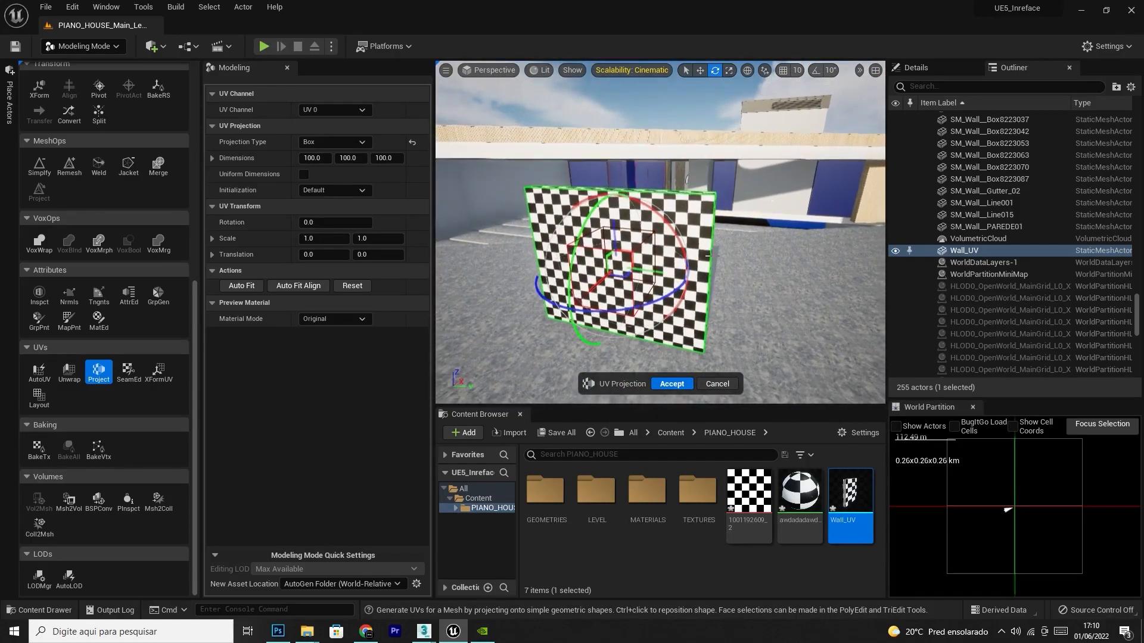
pyautogui.click(672, 384)
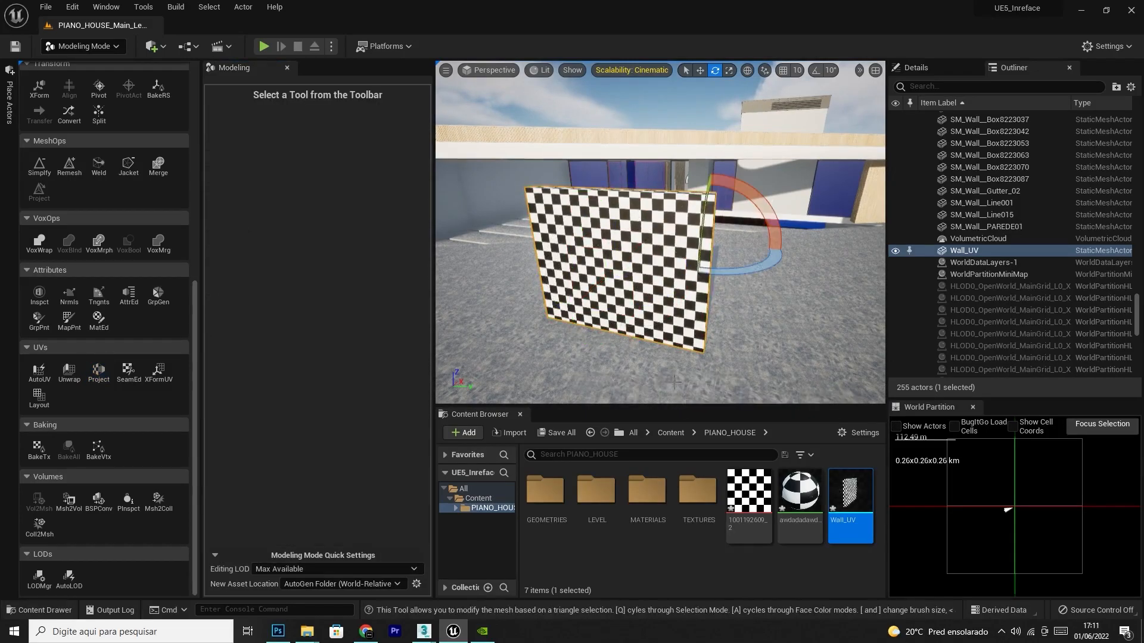
# Examine the checker mapping on the wall in the level and in the Wall_UV mesh editor, and close that editor
pyautogui.click(700, 70)
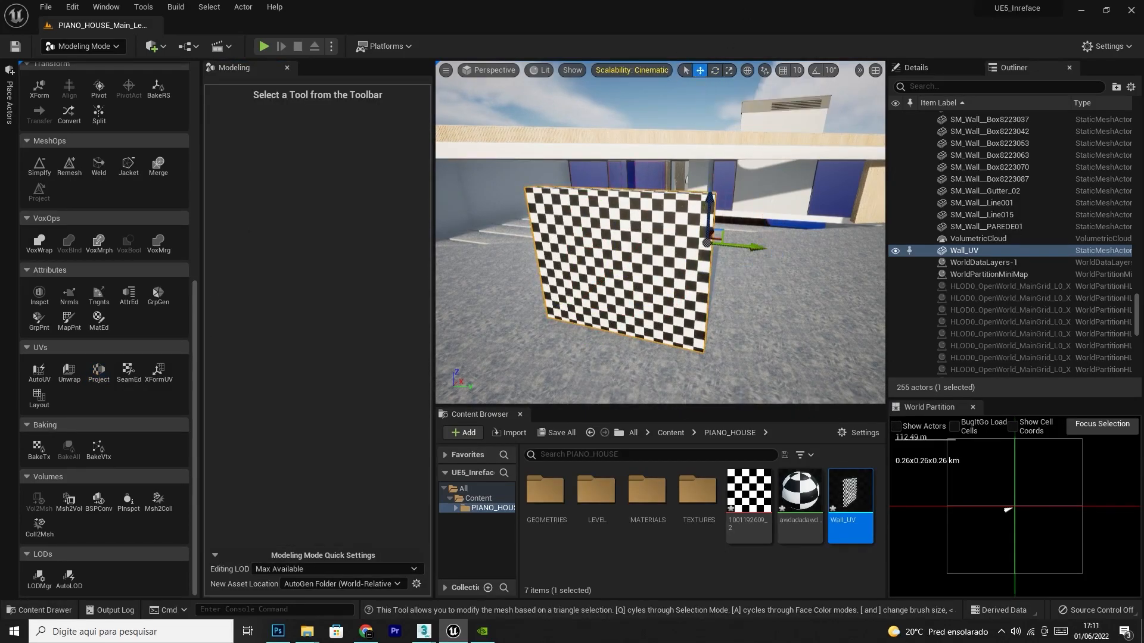
pyautogui.moveTo(741, 250)
pyautogui.mouseDown()
pyautogui.moveTo(754, 250)
pyautogui.moveTo(689, 241)
pyautogui.moveTo(730, 247)
pyautogui.mouseUp()
pyautogui.moveTo(730, 246); pyautogui.dragTo(686, 267, button='right')
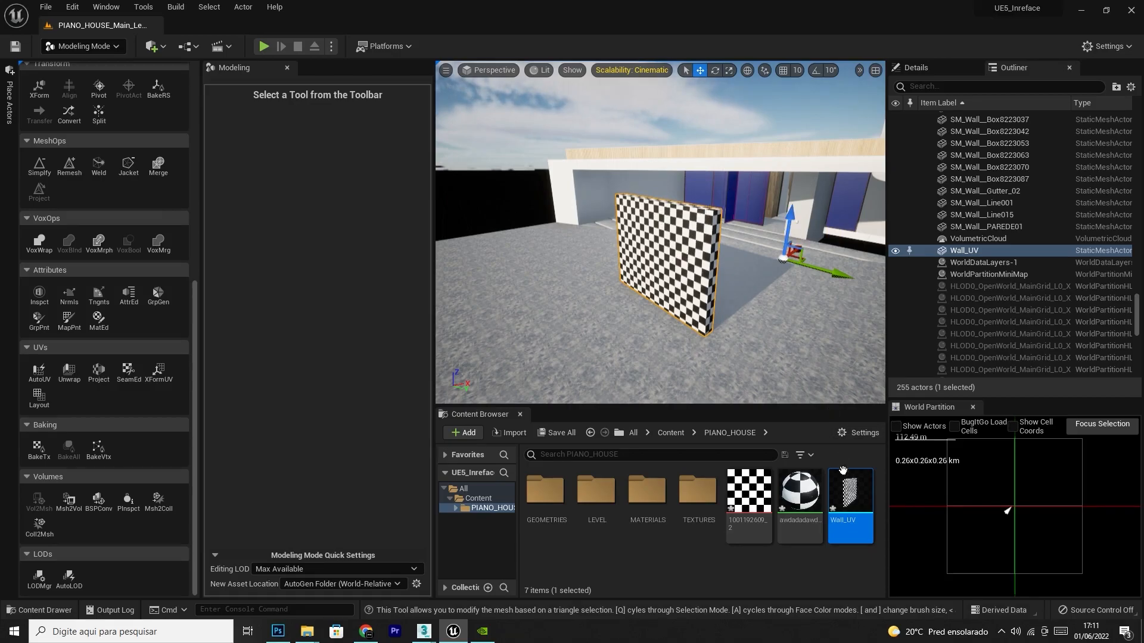
pyautogui.doubleClick(848, 490)
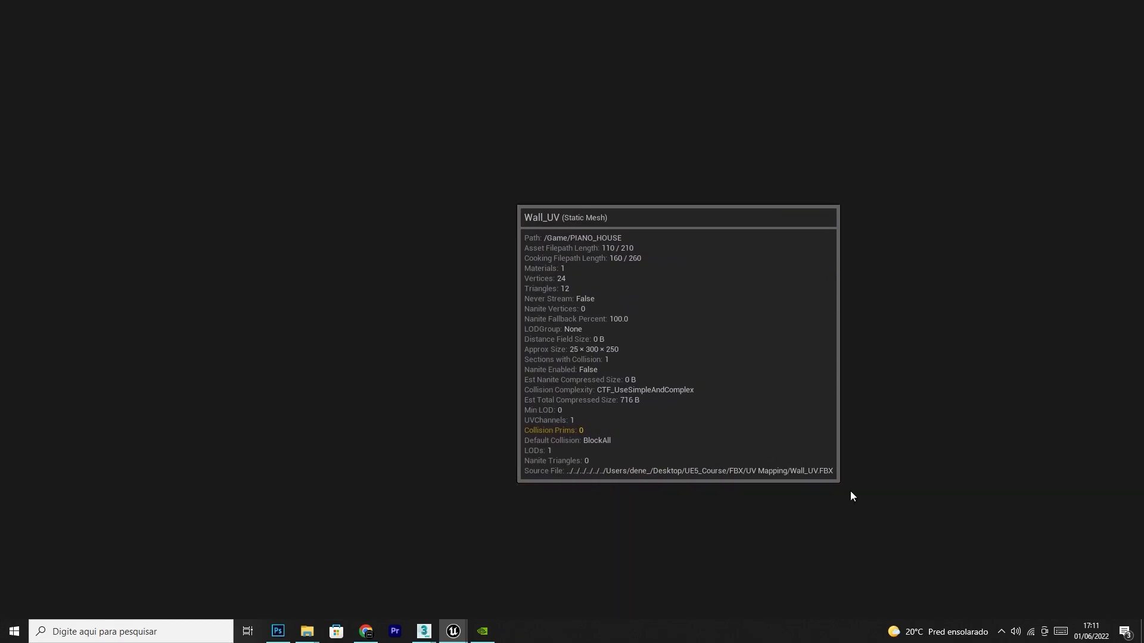
pyautogui.moveTo(381, 333); pyautogui.dragTo(250, 334, button='right')
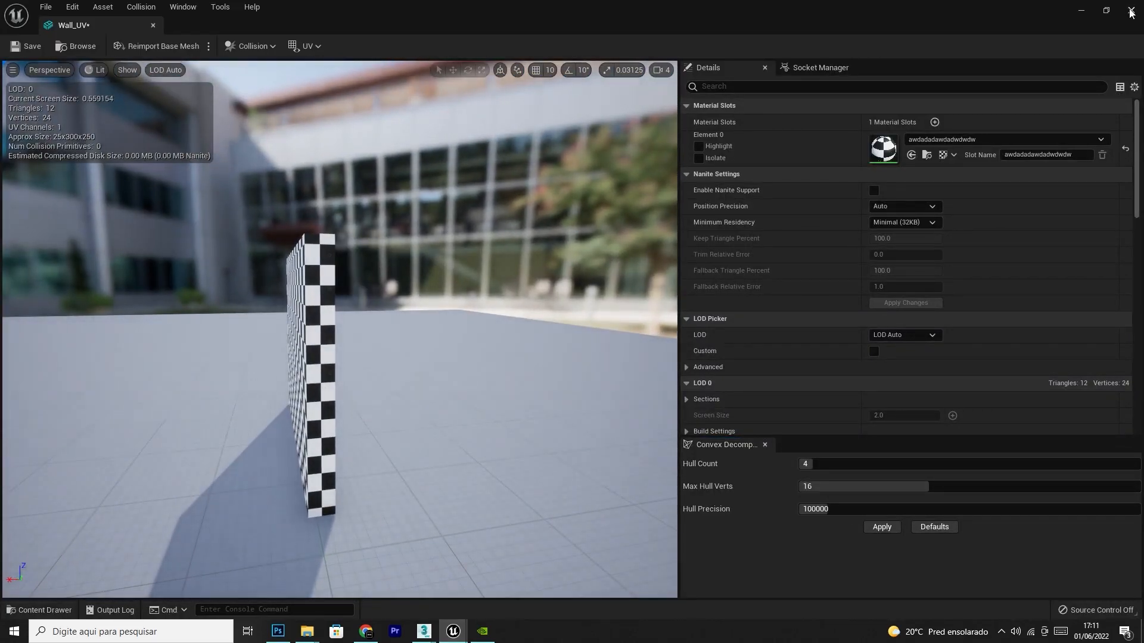
pyautogui.click(1130, 10)
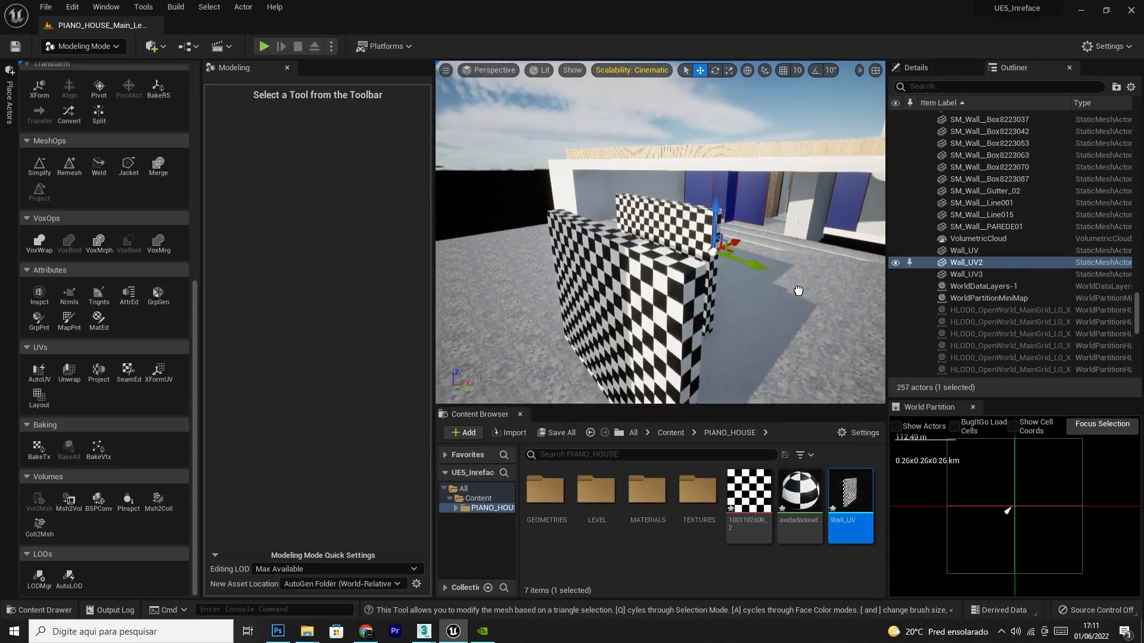
# Duplicate the wall in the level, and try placing another Wall_UV instance before deleting it
pyautogui.keyDown('alt'); pyautogui.moveTo(799, 291); pyautogui.dragTo(854, 256); pyautogui.keyUp('alt')
pyautogui.moveTo(865, 487); pyautogui.dragTo(868, 214)
pyautogui.press('Delete')
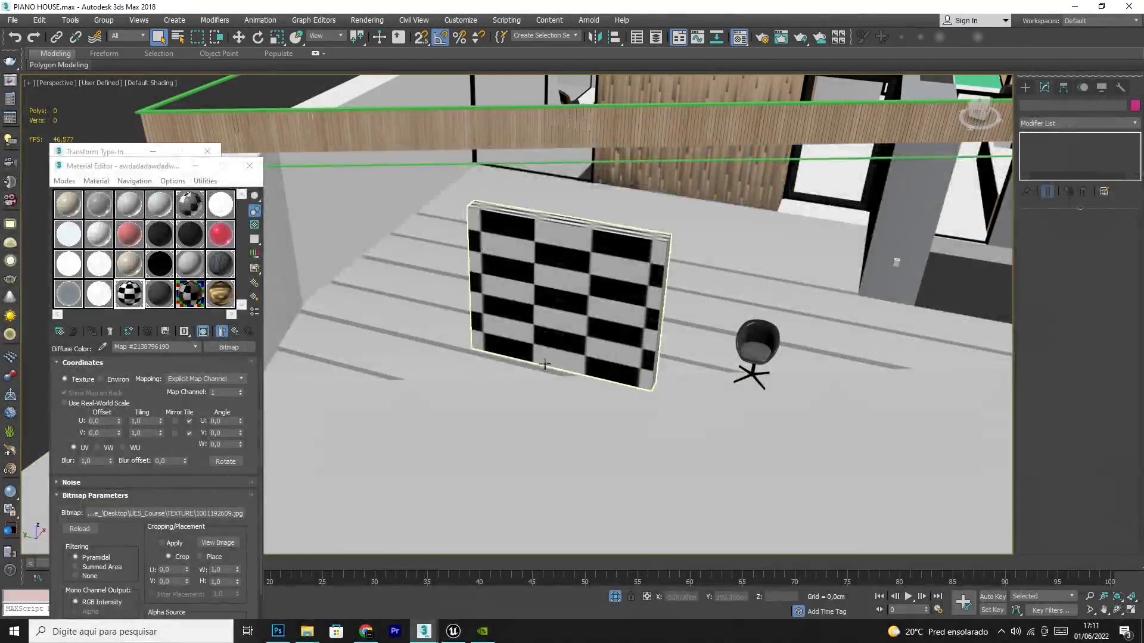
# Switch to 3ds Max and move the checkered wall away from the chair, to about X -217 cm, Y 891 cm
pyautogui.click(584, 330)
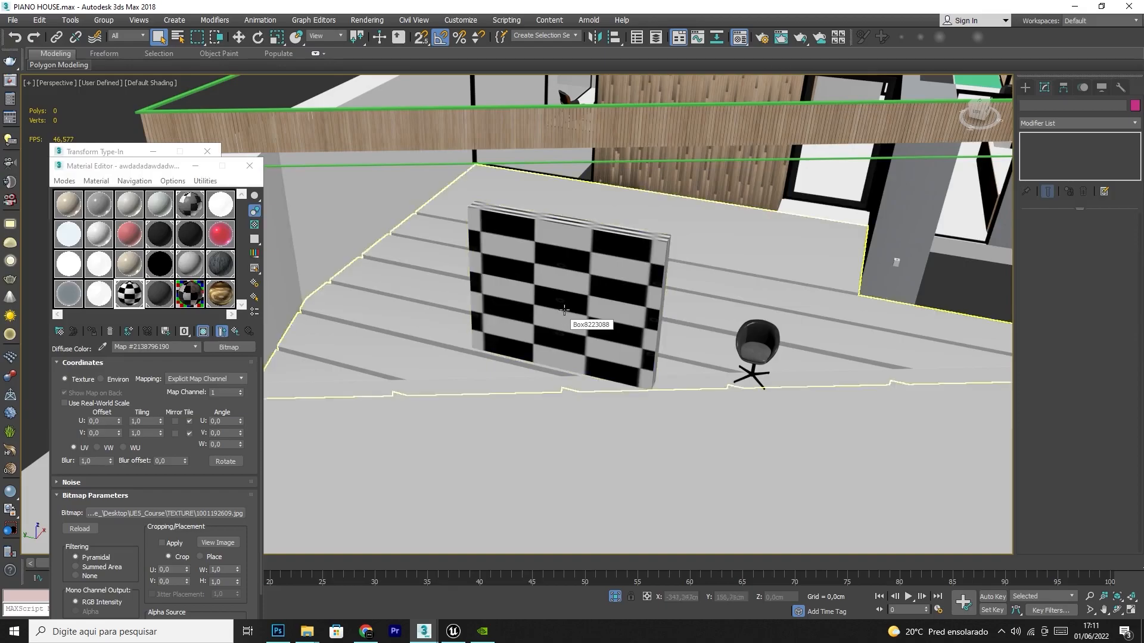
pyautogui.click(562, 319)
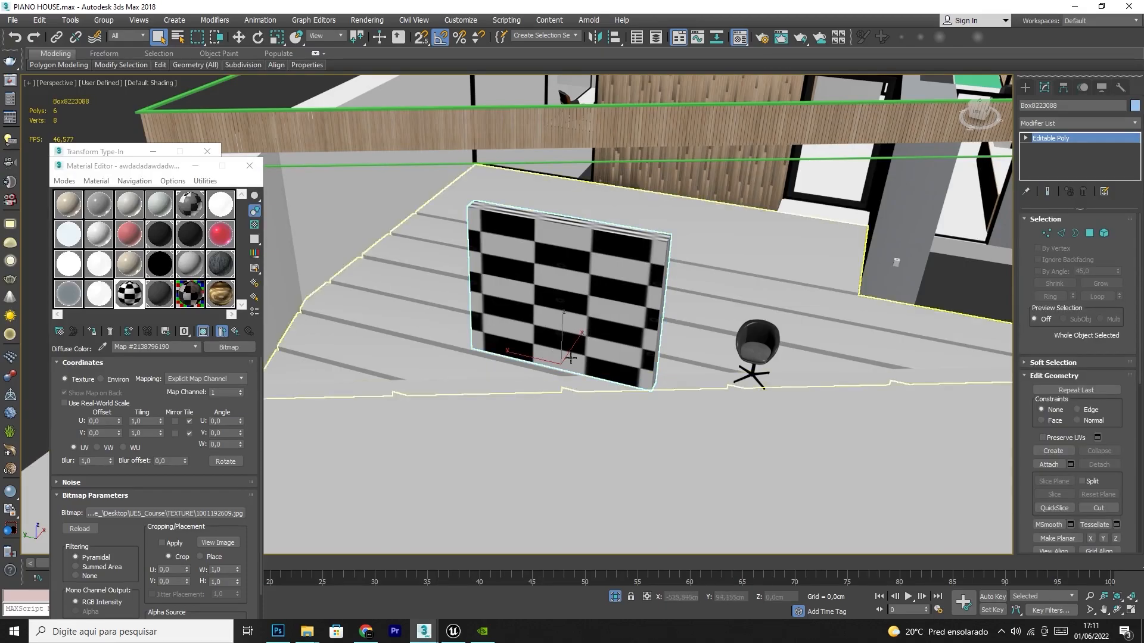
pyautogui.press('w')
pyautogui.moveTo(552, 354); pyautogui.dragTo(298, 196)
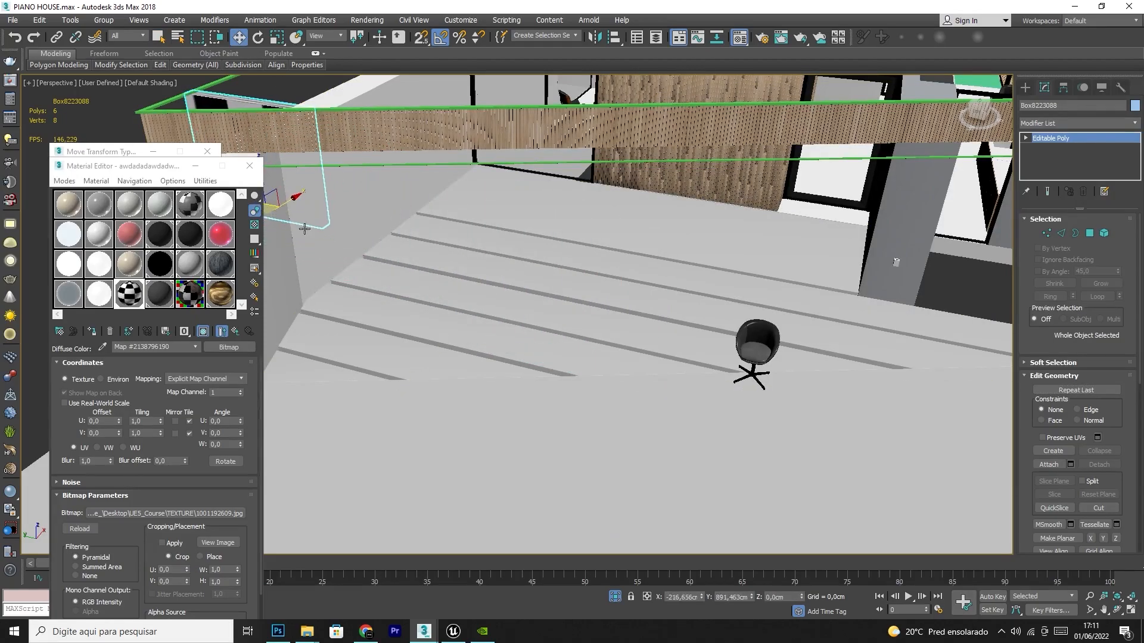
# Place the chair at the world origin by setting its absolute X and Y position to 0
pyautogui.click(756, 349)
pyautogui.click(757, 344)
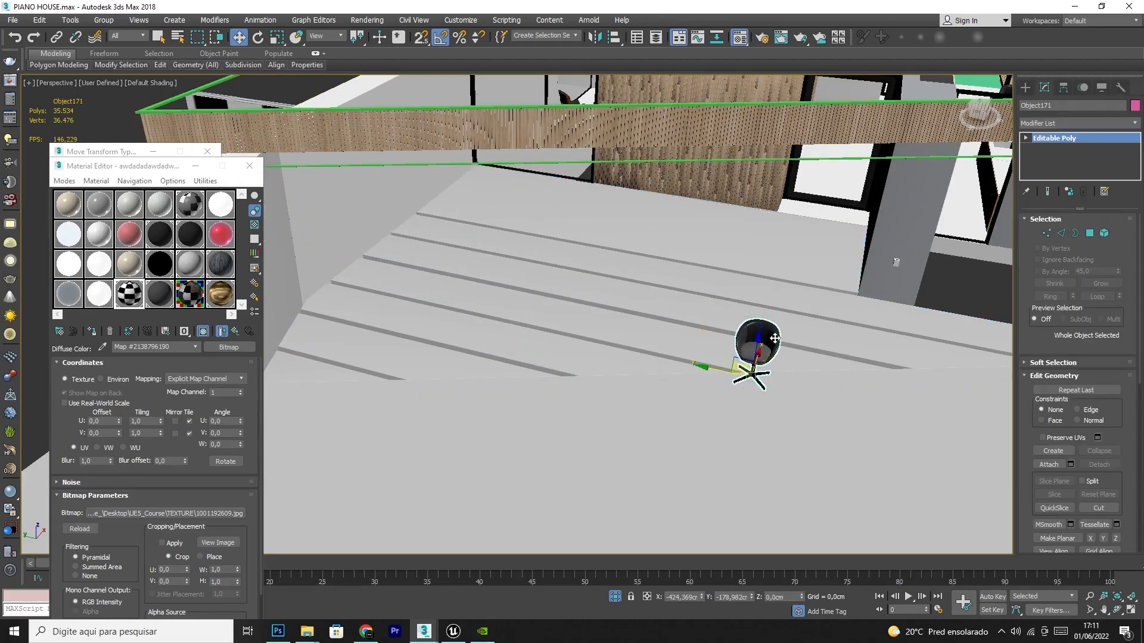
pyautogui.rightClick(238, 40)
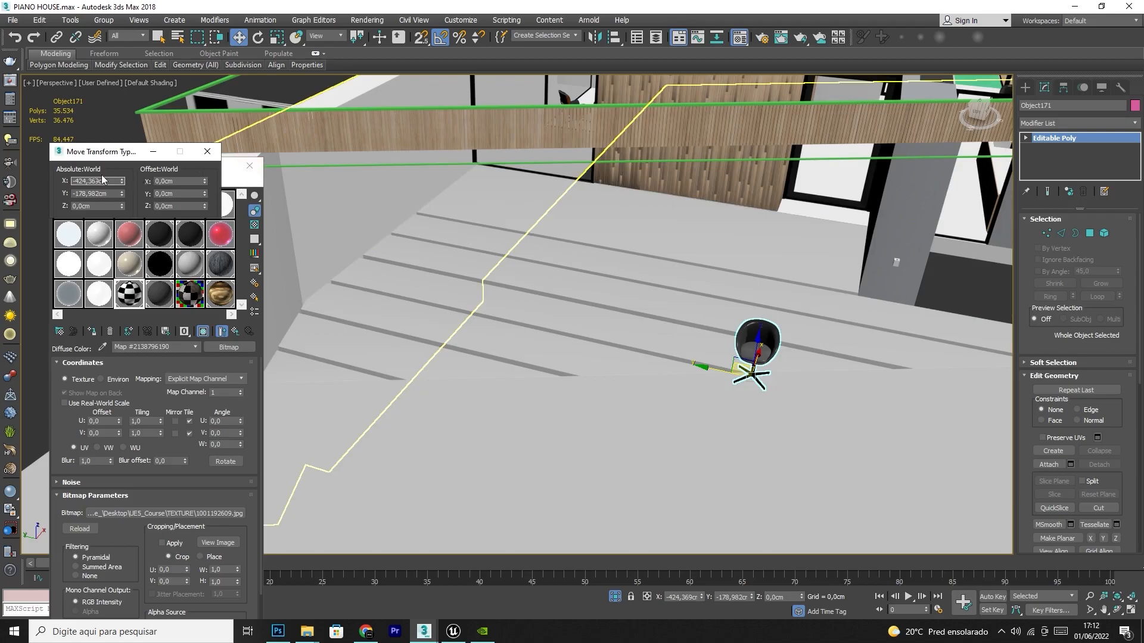
pyautogui.moveTo(107, 181); pyautogui.dragTo(24, 187)
pyautogui.write('0')
pyautogui.press('Tab')
pyautogui.write('0')
pyautogui.press('Tab')
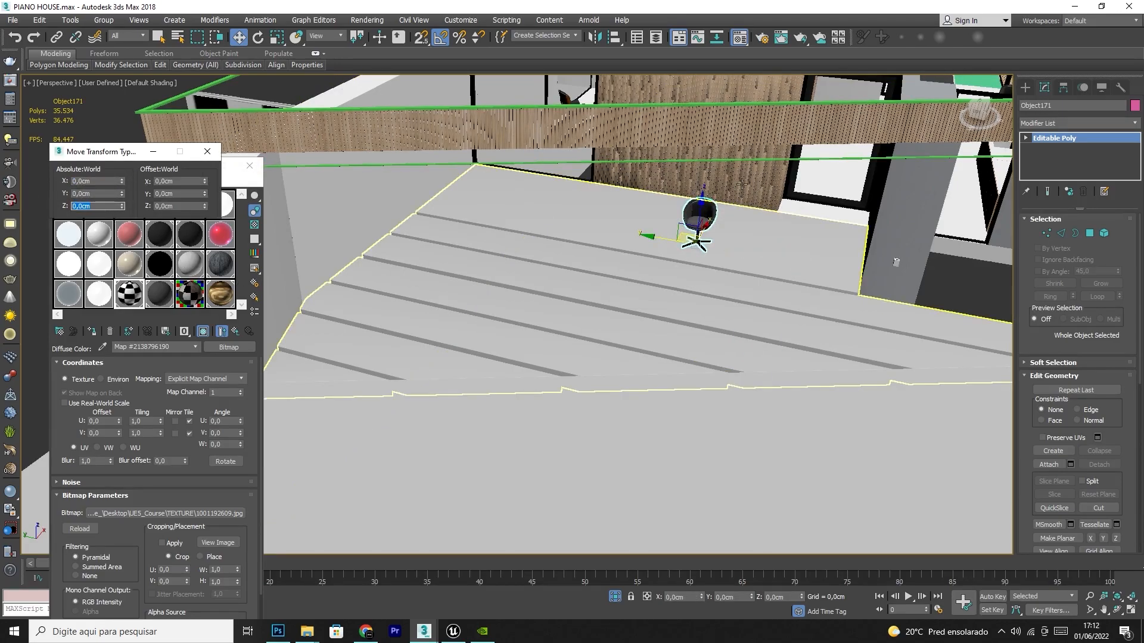
# Isolate the chair in the perspective view and show the ground grid
pyautogui.rightClick(691, 204)
pyautogui.click(719, 139)
pyautogui.rightClick(789, 285)
pyautogui.click(735, 307)
pyautogui.click(723, 338)
pyautogui.press('g')
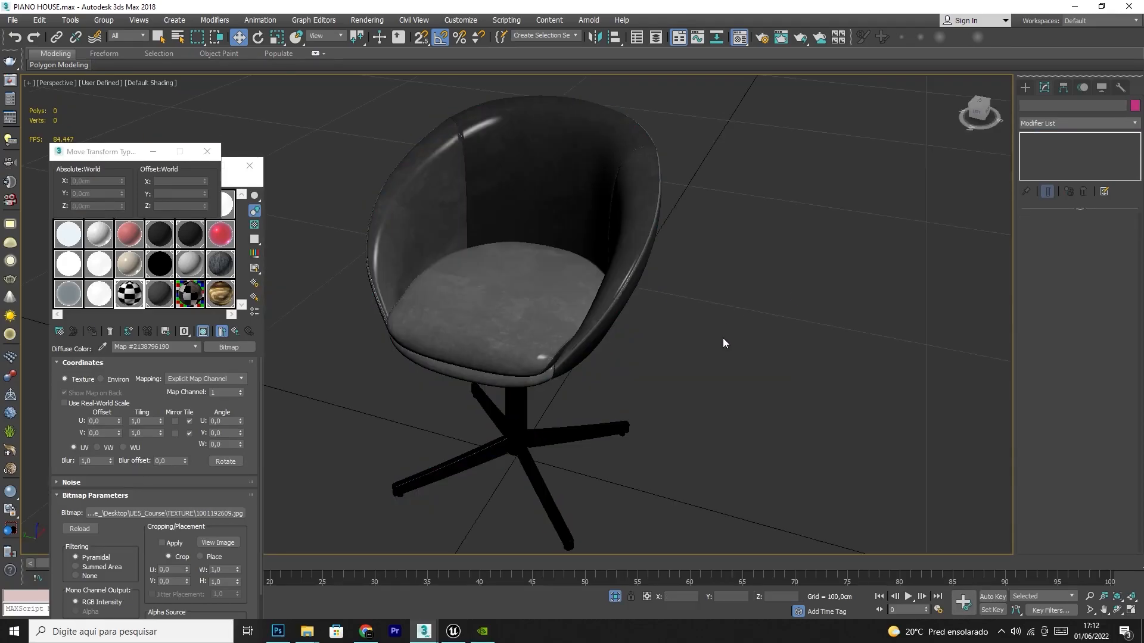
pyautogui.click(1118, 612)
pyautogui.scroll(-6, 669, 365)
pyautogui.moveTo(669, 365); pyautogui.dragTo(544, 337)
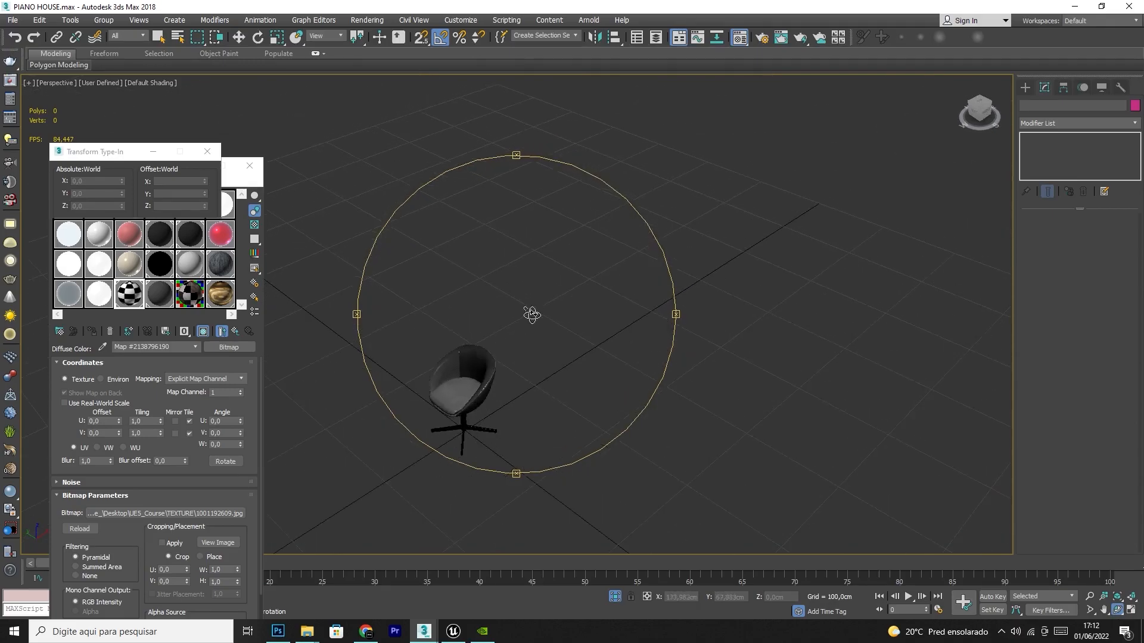
pyautogui.rightClick(559, 446)
# Move the chair off the origin to about X 133 cm, Y -128 cm
pyautogui.click(469, 433)
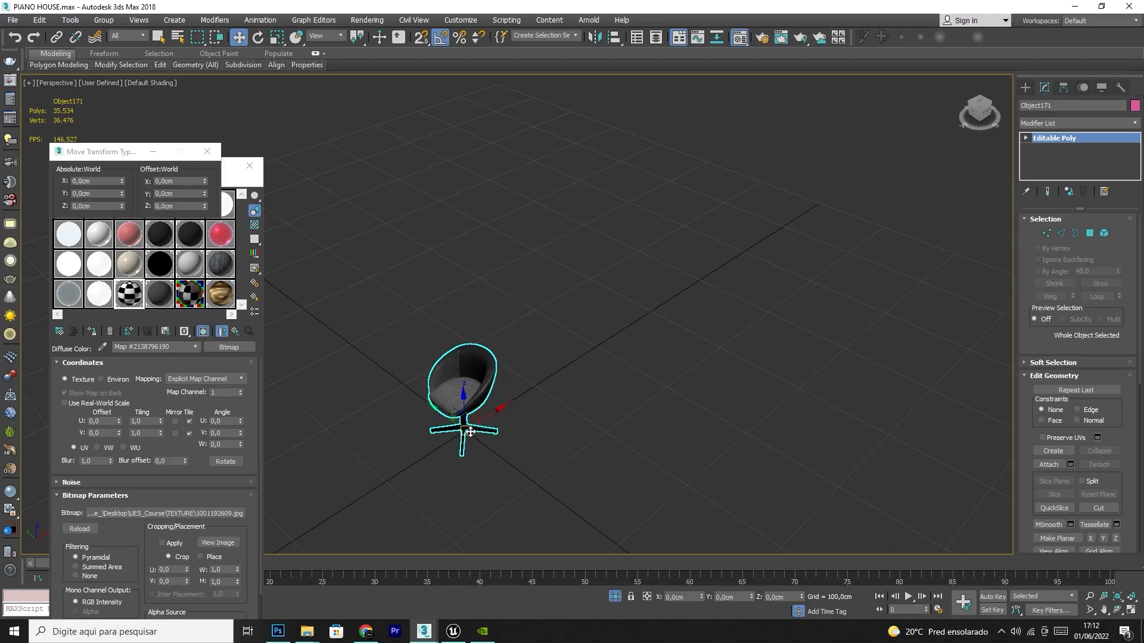
pyautogui.click(528, 445)
pyautogui.click(467, 417)
pyautogui.moveTo(476, 420); pyautogui.dragTo(662, 383)
pyautogui.click(836, 483)
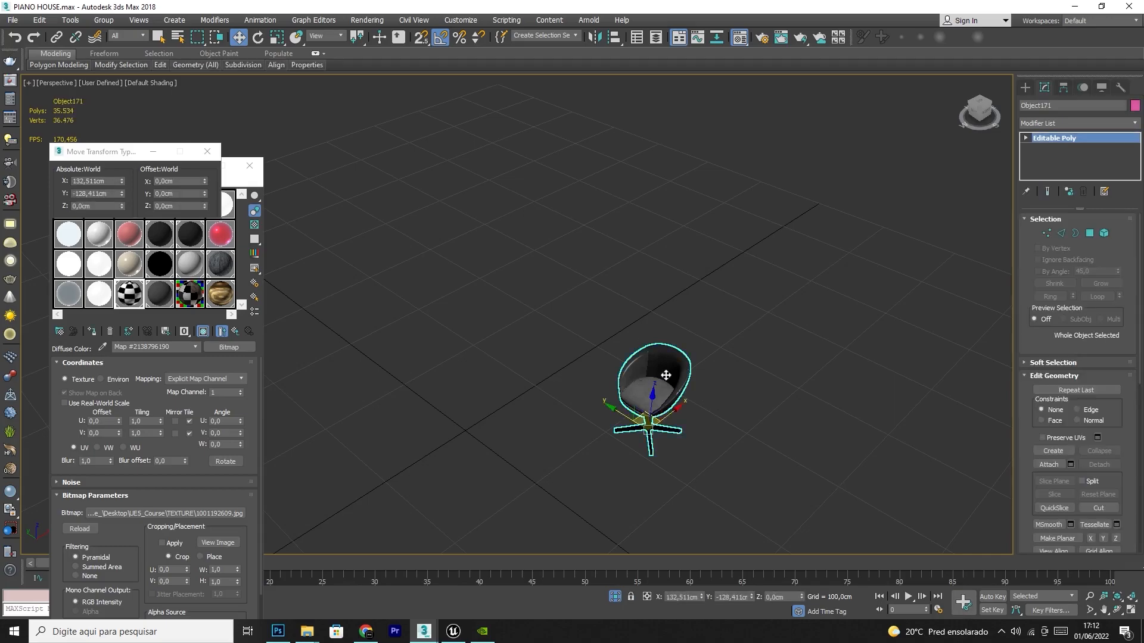
# Start exporting only the selected chair as FBX and browse to the PIVOT TEST folder
pyautogui.click(17, 20)
pyautogui.moveTo(22, 198)
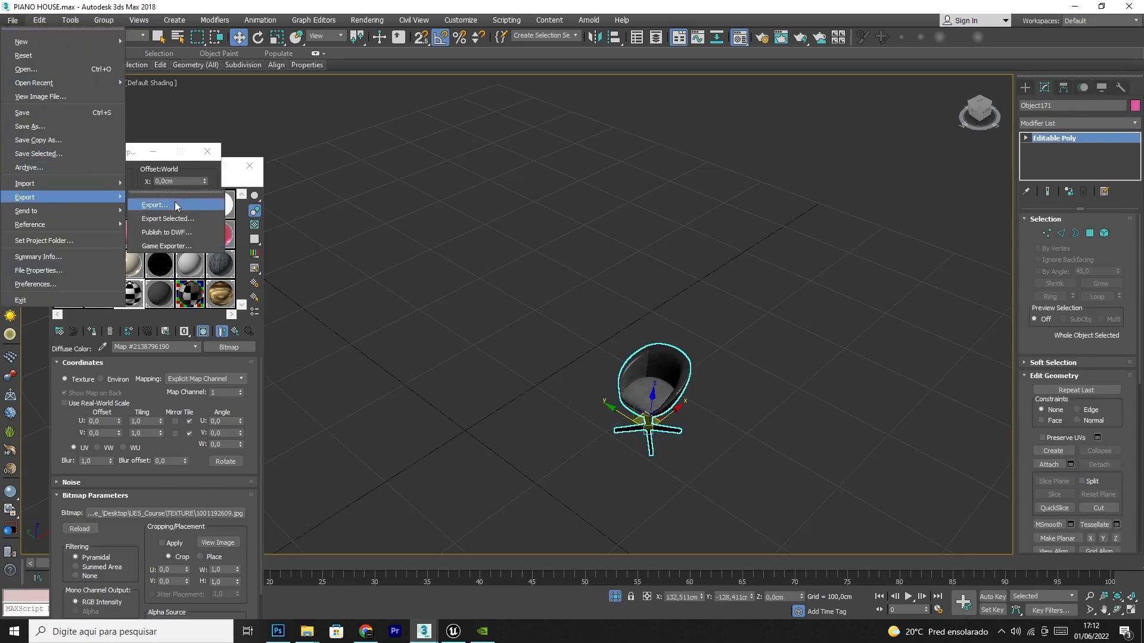
pyautogui.click(185, 218)
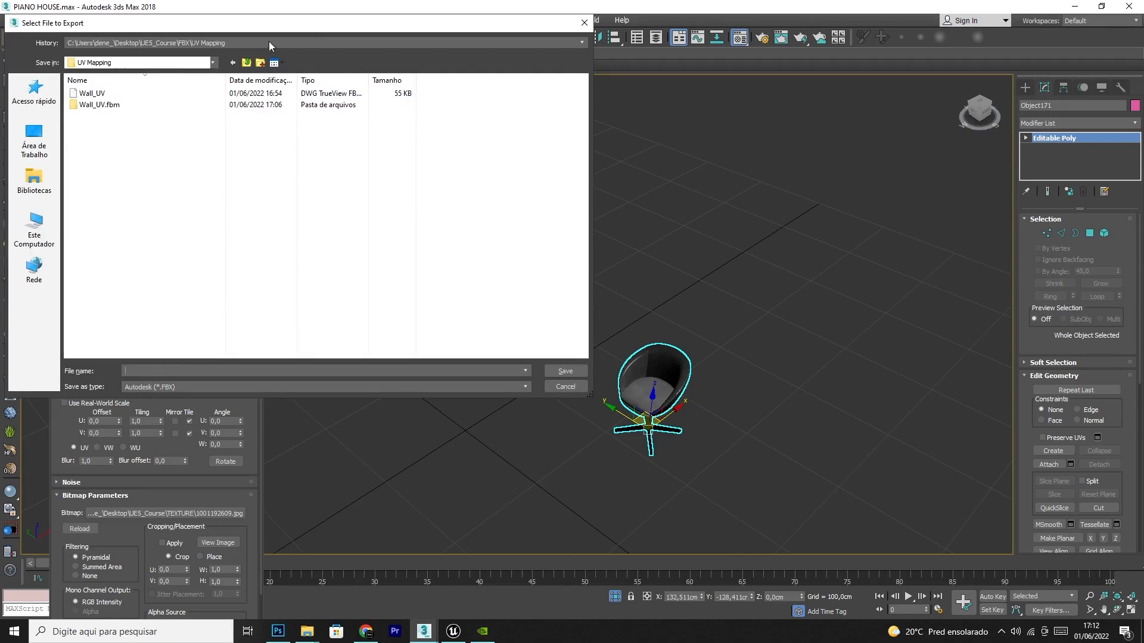
pyautogui.click(247, 63)
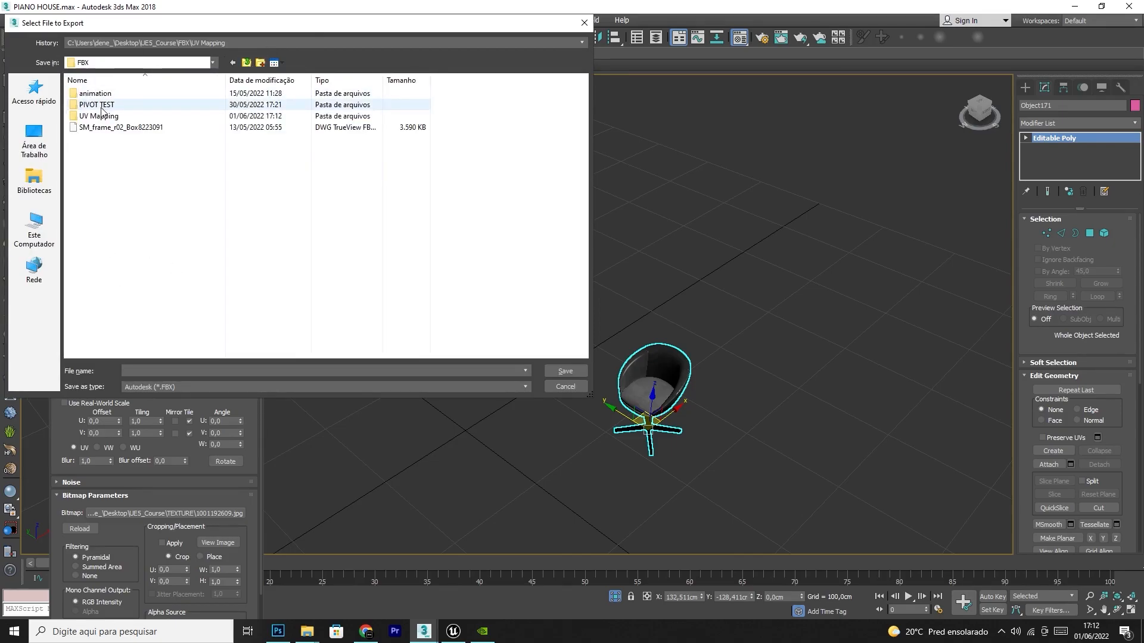
pyautogui.doubleClick(100, 107)
# Delete the old Checked and Unchecked files and folders from the PIVOT TEST folder
pyautogui.click(97, 128)
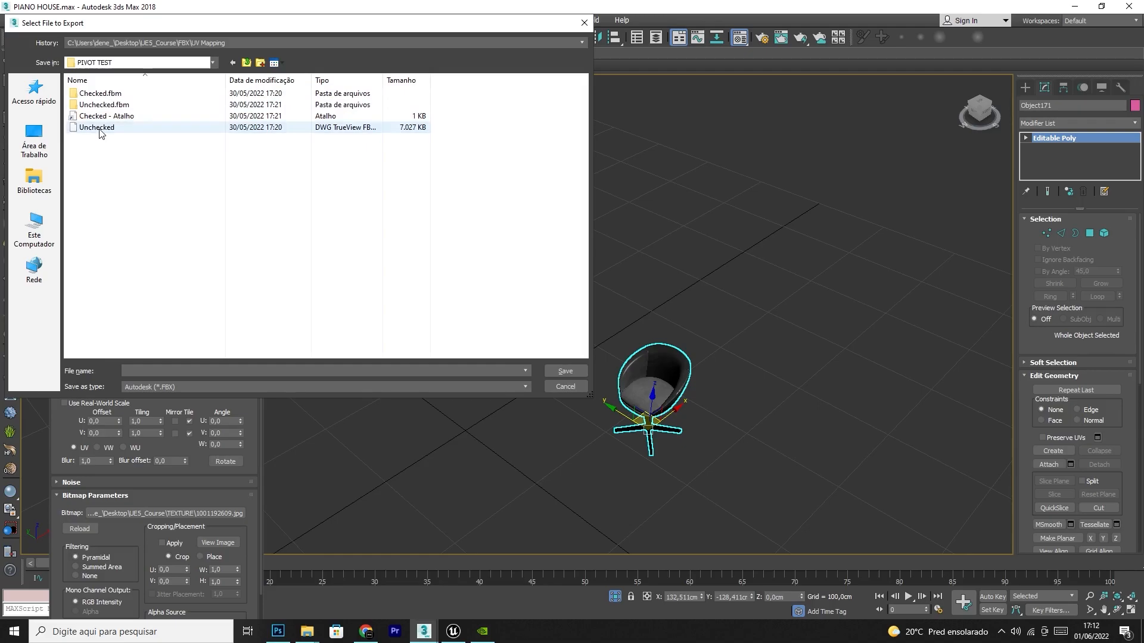
pyautogui.click(103, 93)
pyautogui.press('Delete')
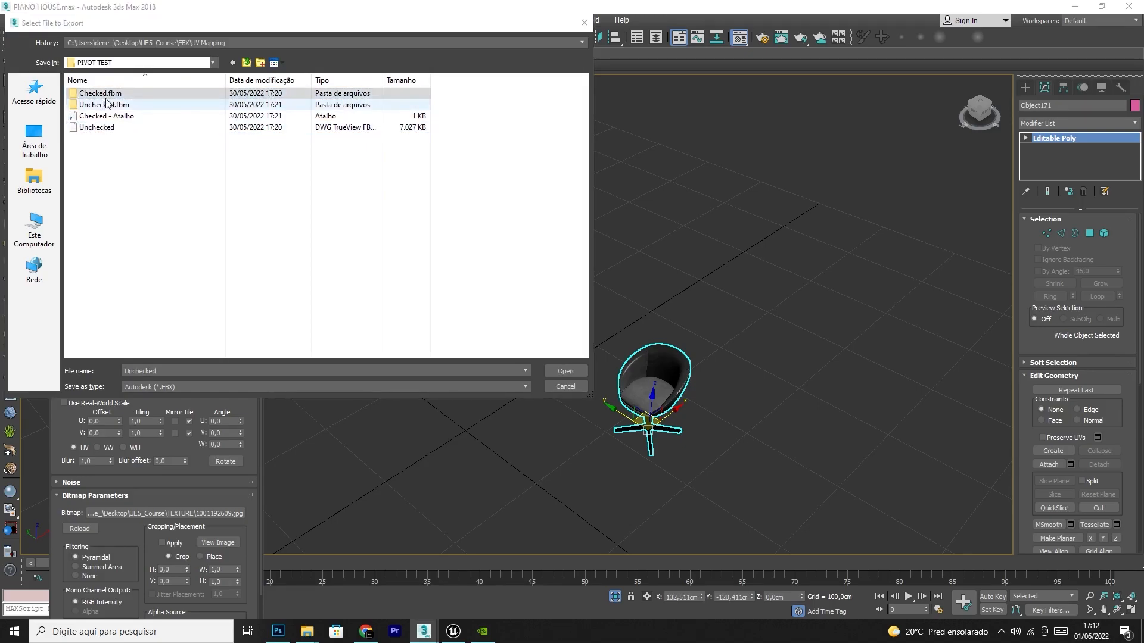
pyautogui.press('Delete')
pyautogui.click(104, 94)
pyautogui.press('Delete')
pyautogui.click(104, 94)
pyautogui.press('Delete')
# Export the selected chair to the PIVOT TEST folder as an FBX file named Chair
pyautogui.click(246, 63)
pyautogui.click(101, 106)
pyautogui.doubleClick(101, 105)
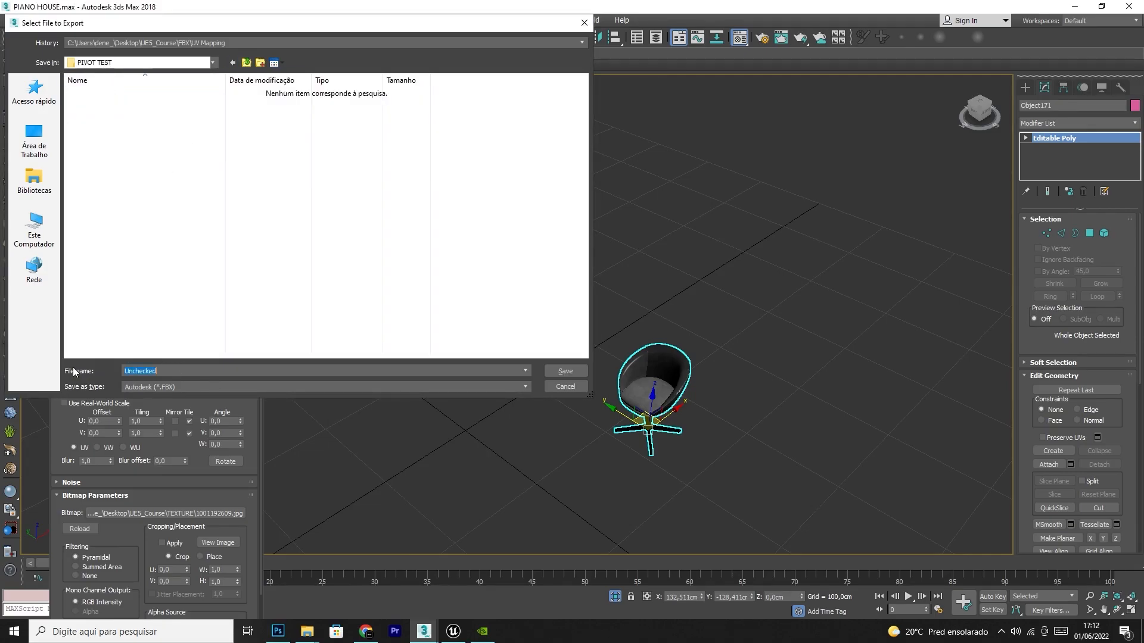
pyautogui.press('Return')
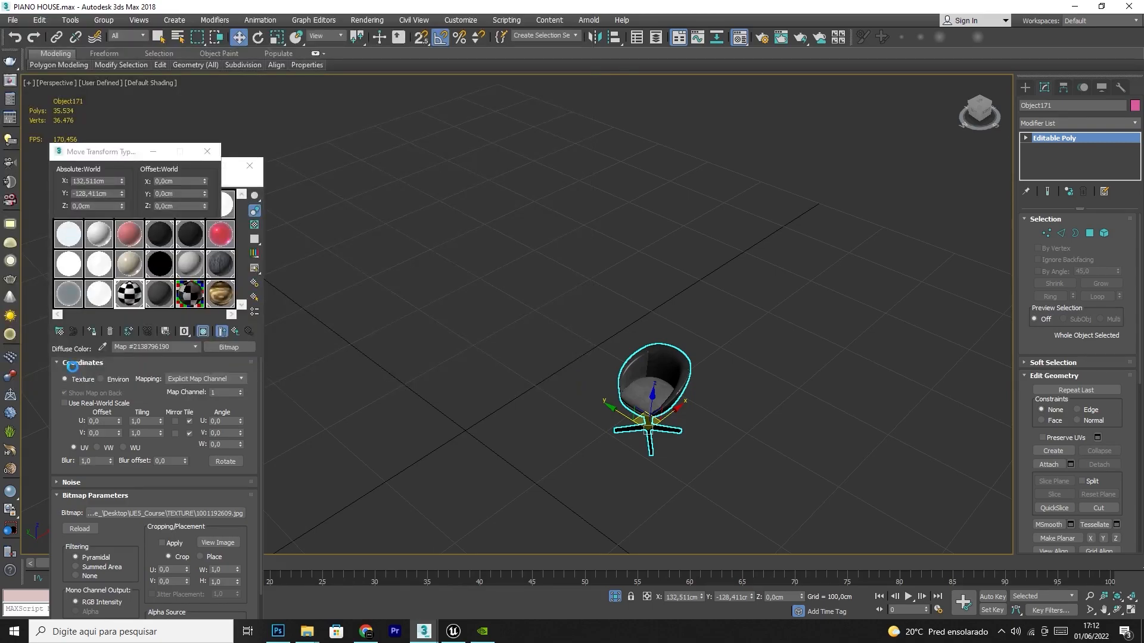
pyautogui.click(643, 472)
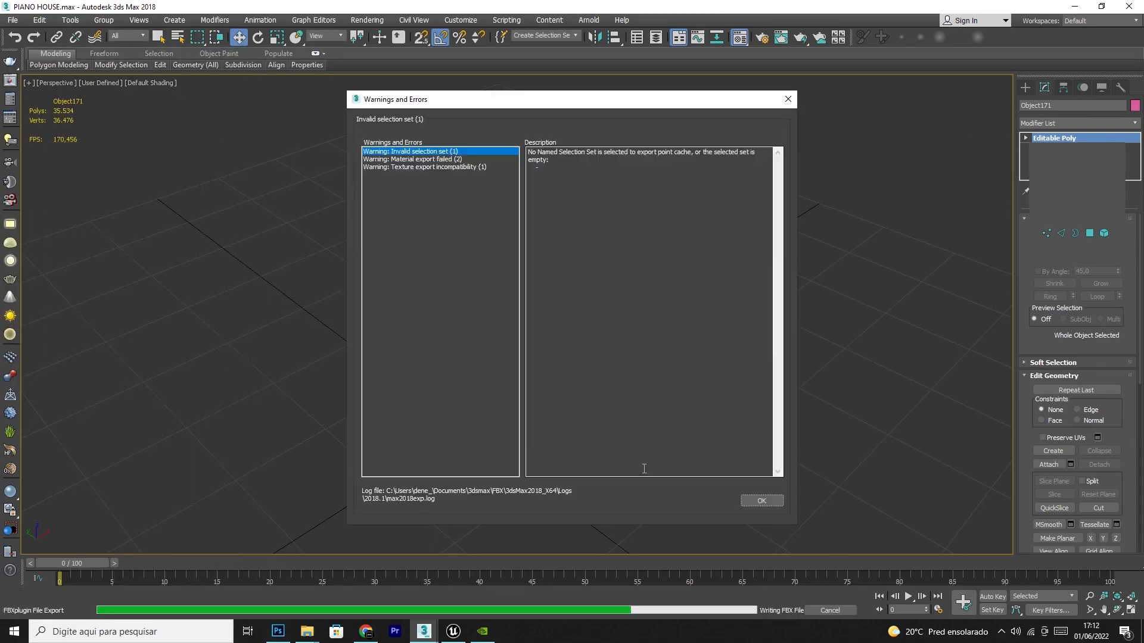
pyautogui.click(764, 503)
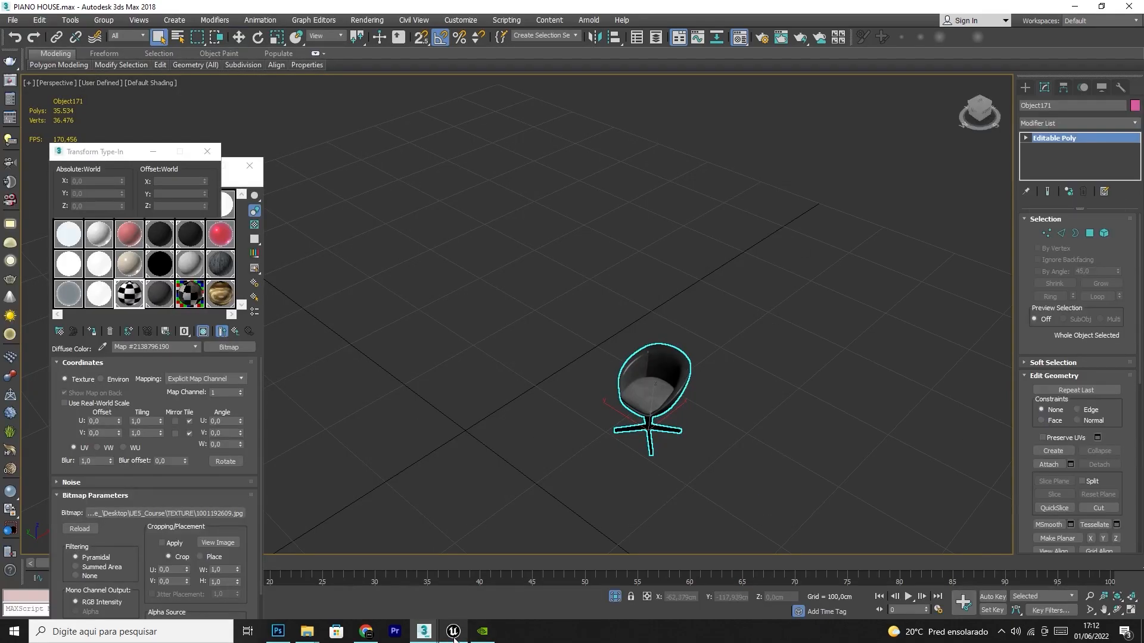
# Switch to Unreal Engine and delete the Wall_UV2 actor from the level
pyautogui.click(452, 631)
pyautogui.rightClick(639, 567)
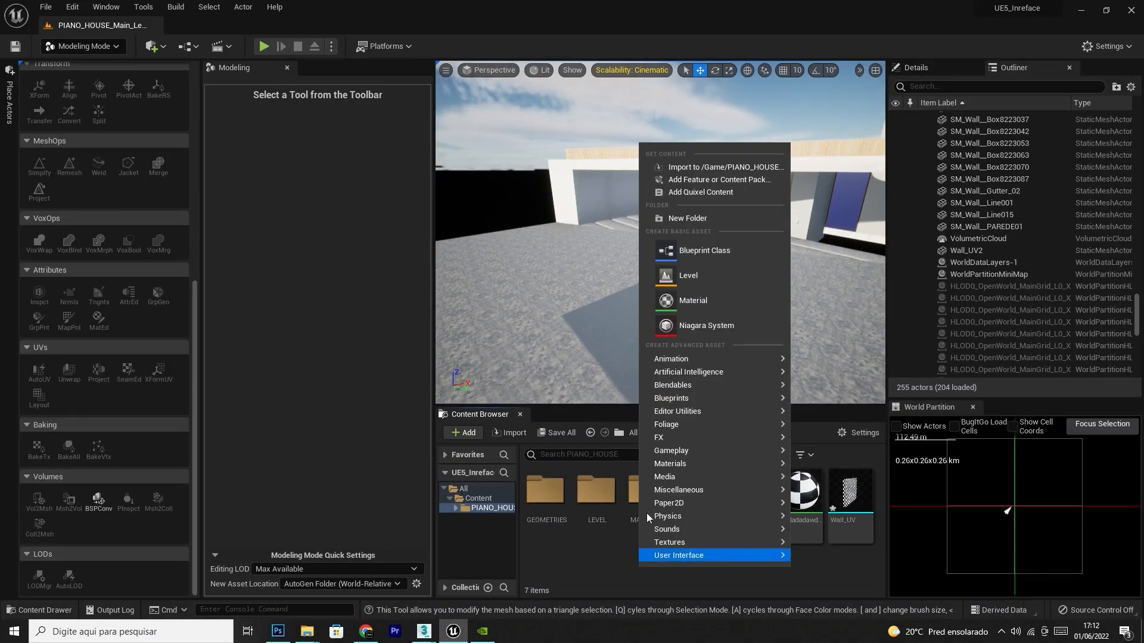
pyautogui.click(564, 240)
pyautogui.moveTo(564, 240); pyautogui.dragTo(649, 235, button='right')
pyautogui.click(569, 239)
pyautogui.press('Delete')
# Import Chair.fbx from FBX\PIVOT TEST into PIANO_HOUSE with Transform Vertex to Absolute enabled
pyautogui.rightClick(642, 566)
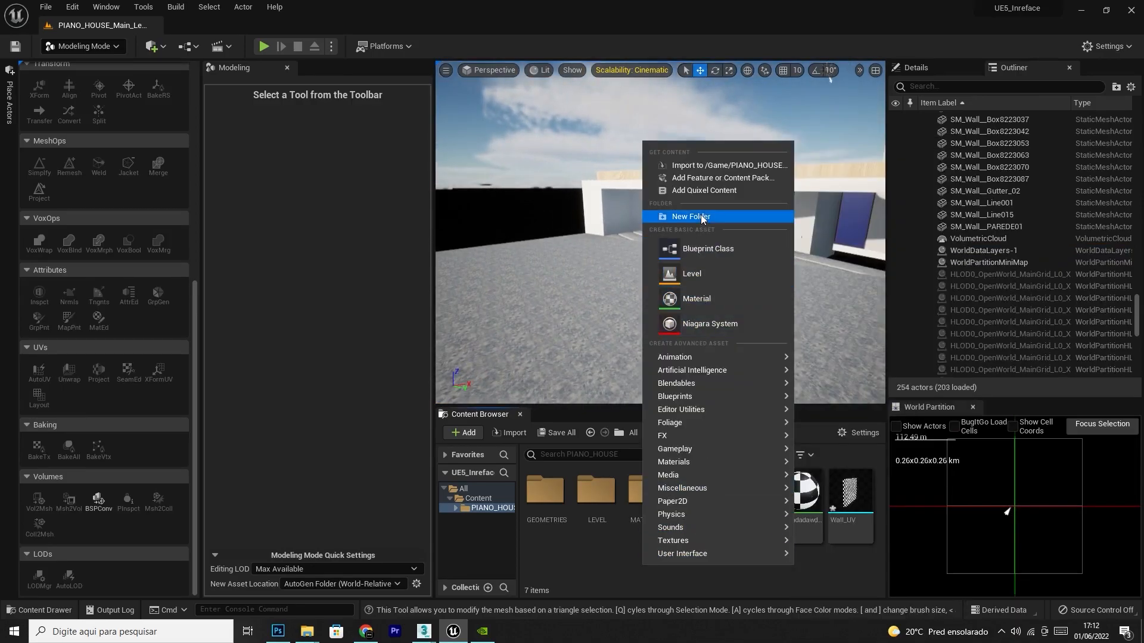
pyautogui.click(698, 166)
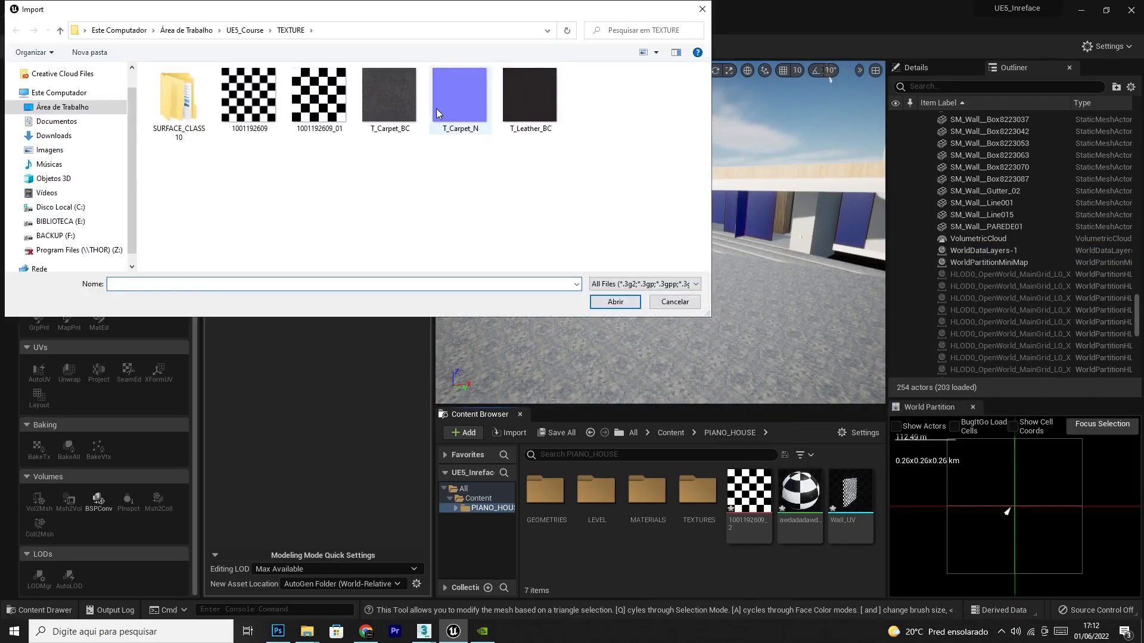
pyautogui.click(238, 34)
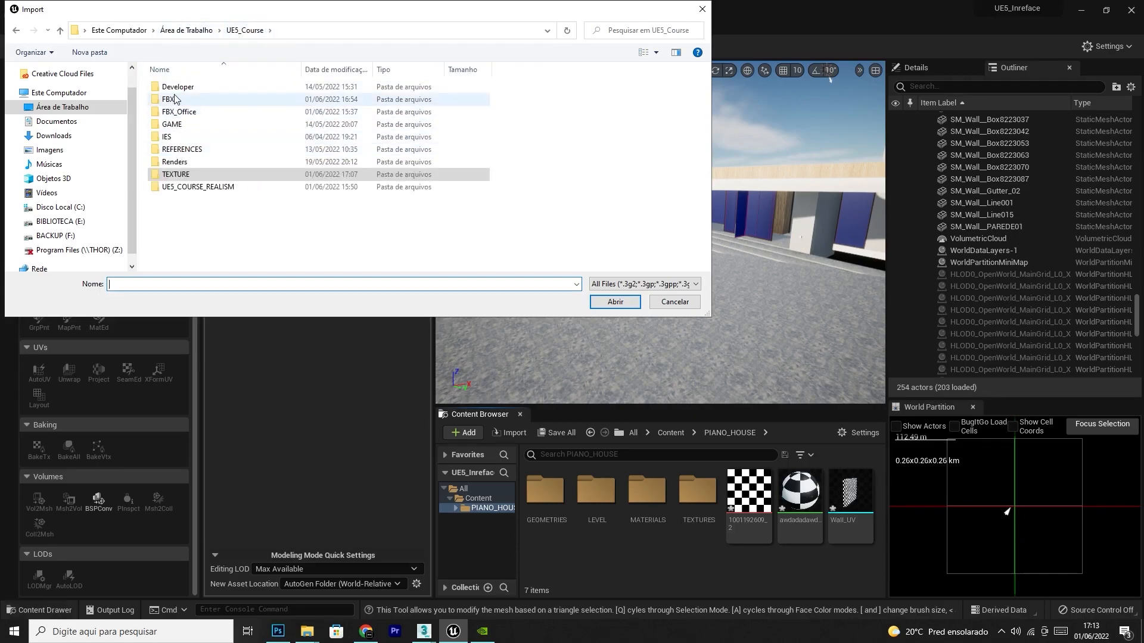
pyautogui.doubleClick(175, 99)
pyautogui.doubleClick(183, 99)
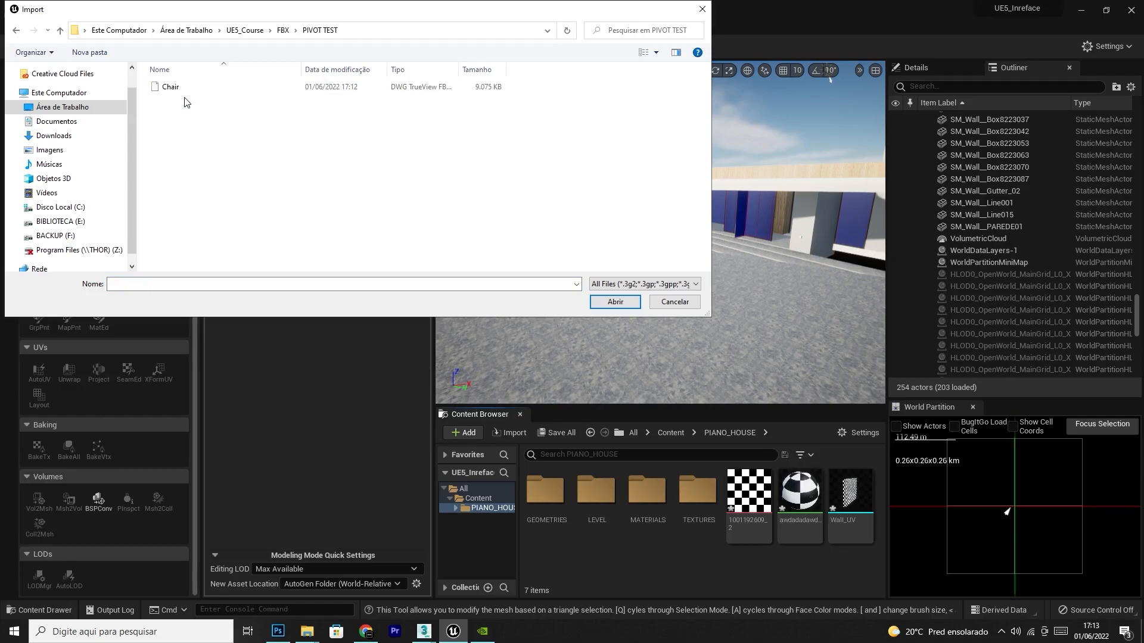
pyautogui.doubleClick(171, 87)
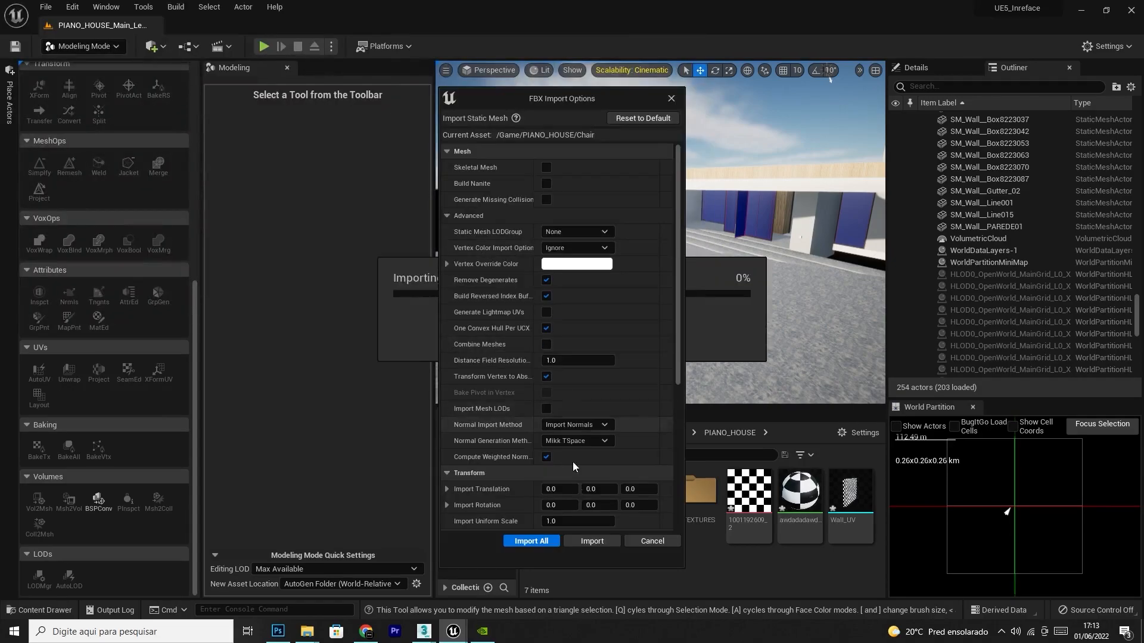
pyautogui.click(540, 542)
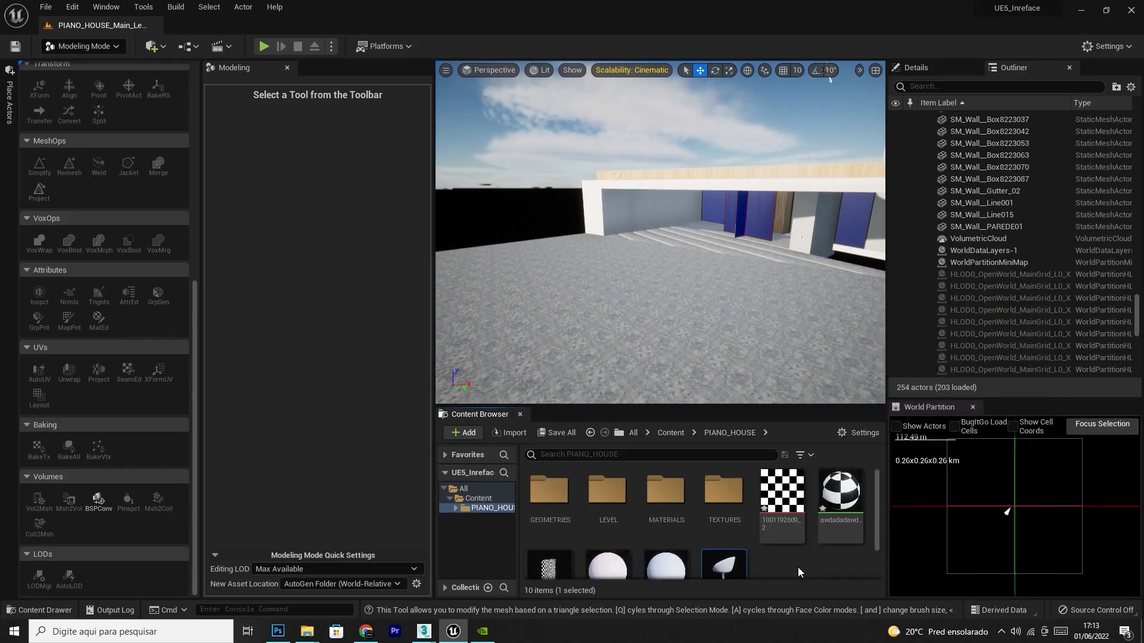
# Place the Chair mesh in the level and rotate it to test its offset pivot, undoing the last change
pyautogui.moveTo(724, 562); pyautogui.dragTo(598, 293)
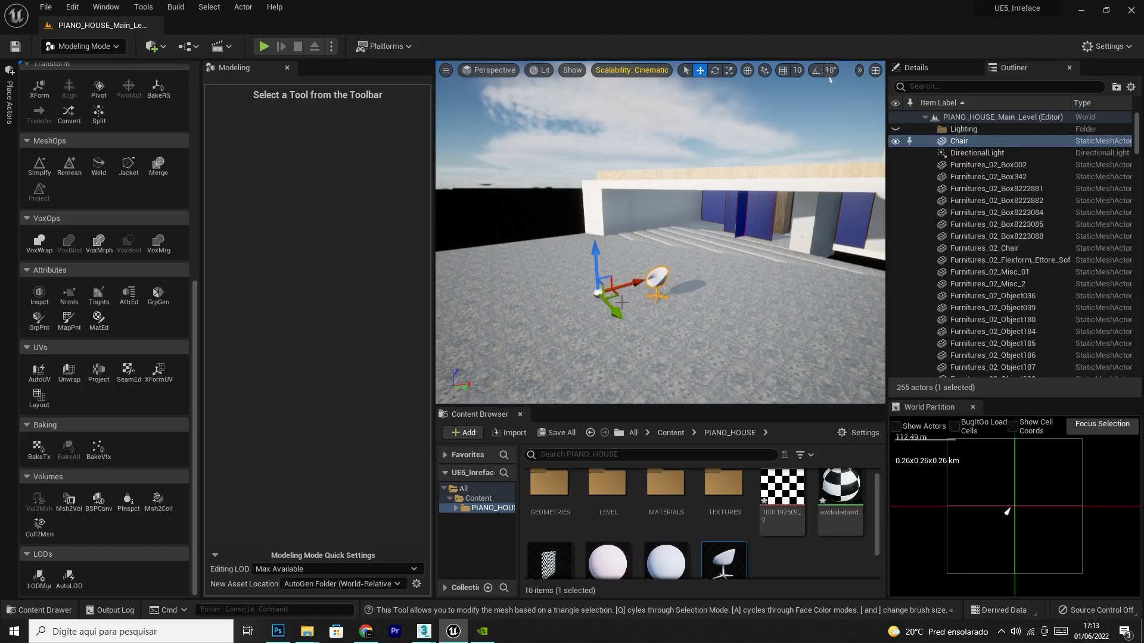
pyautogui.moveTo(593, 292); pyautogui.dragTo(619, 294)
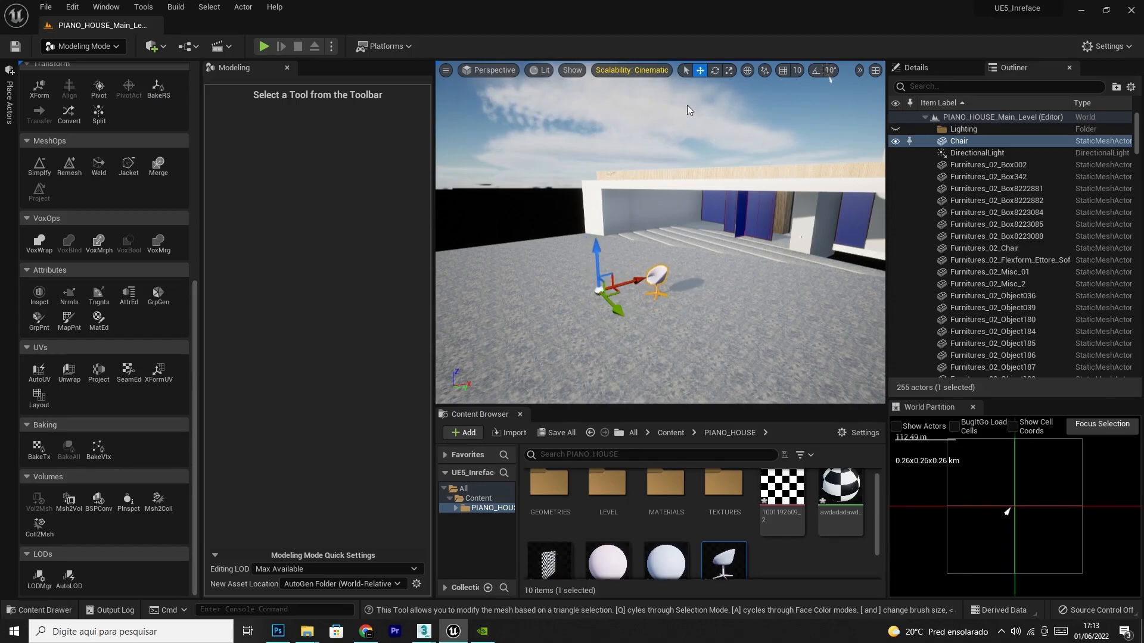
pyautogui.click(715, 70)
pyautogui.moveTo(582, 330); pyautogui.dragTo(626, 327)
pyautogui.moveTo(626, 265); pyautogui.dragTo(662, 292)
pyautogui.moveTo(543, 257)
pyautogui.mouseDown()
pyautogui.moveTo(553, 246)
pyautogui.moveTo(538, 266)
pyautogui.mouseUp()
pyautogui.moveTo(655, 283); pyautogui.dragTo(614, 292)
pyautogui.hotkey('ctrl', 'z')
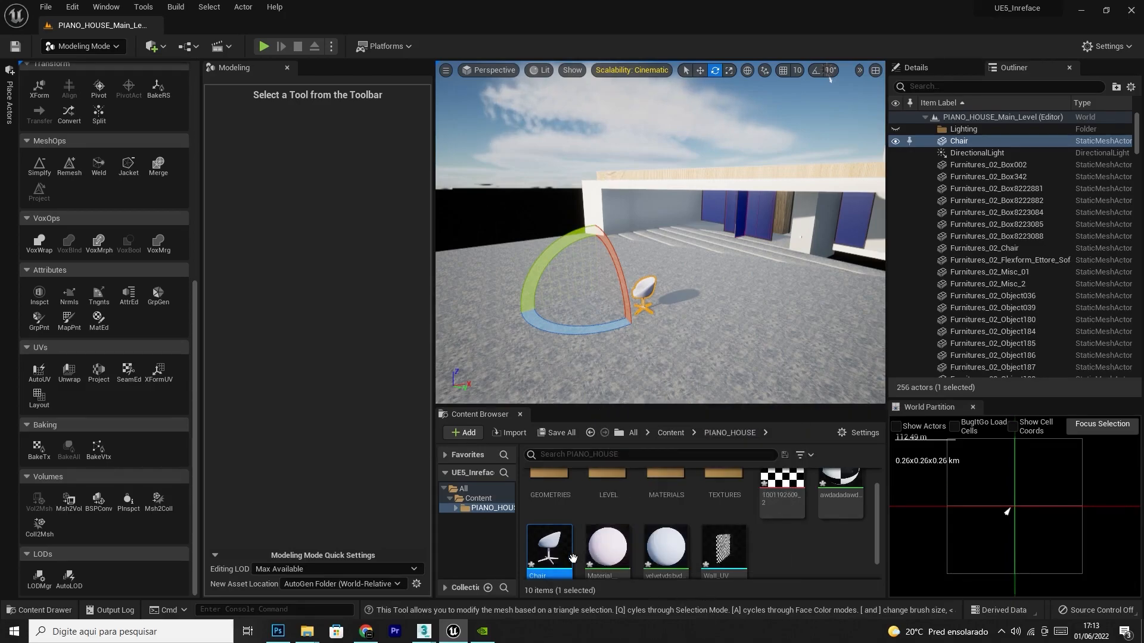
# Delete the Chair mesh and its two imported materials from the PIANO_HOUSE folder
pyautogui.click(665, 551)
pyautogui.keyDown('shift'); pyautogui.click(555, 549); pyautogui.keyUp('shift')
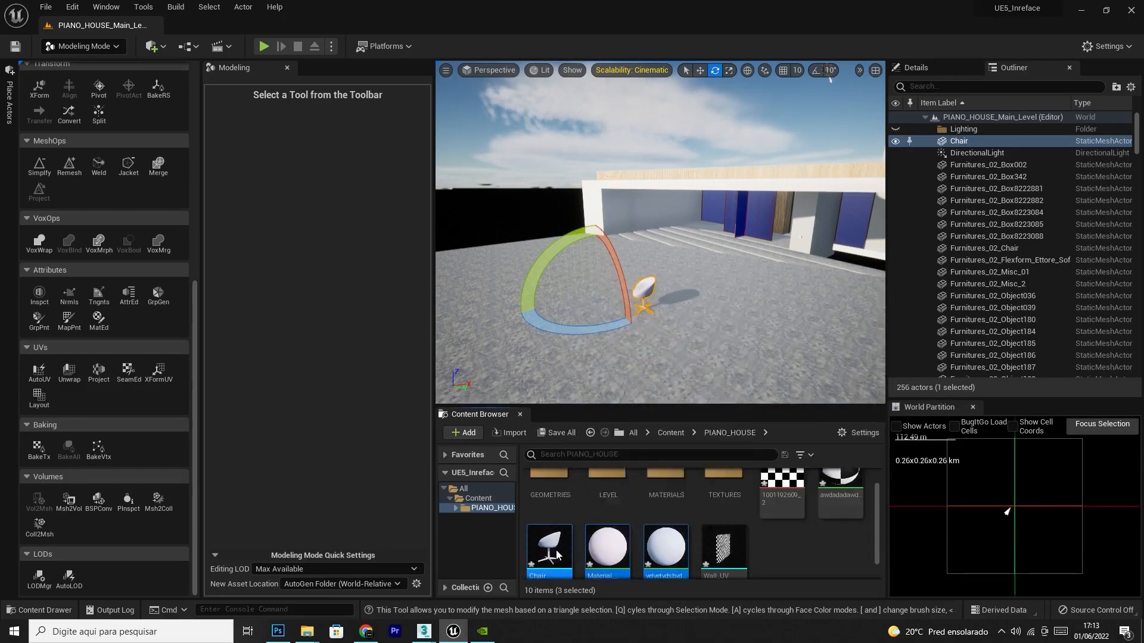
pyautogui.press('Delete')
pyautogui.click(476, 506)
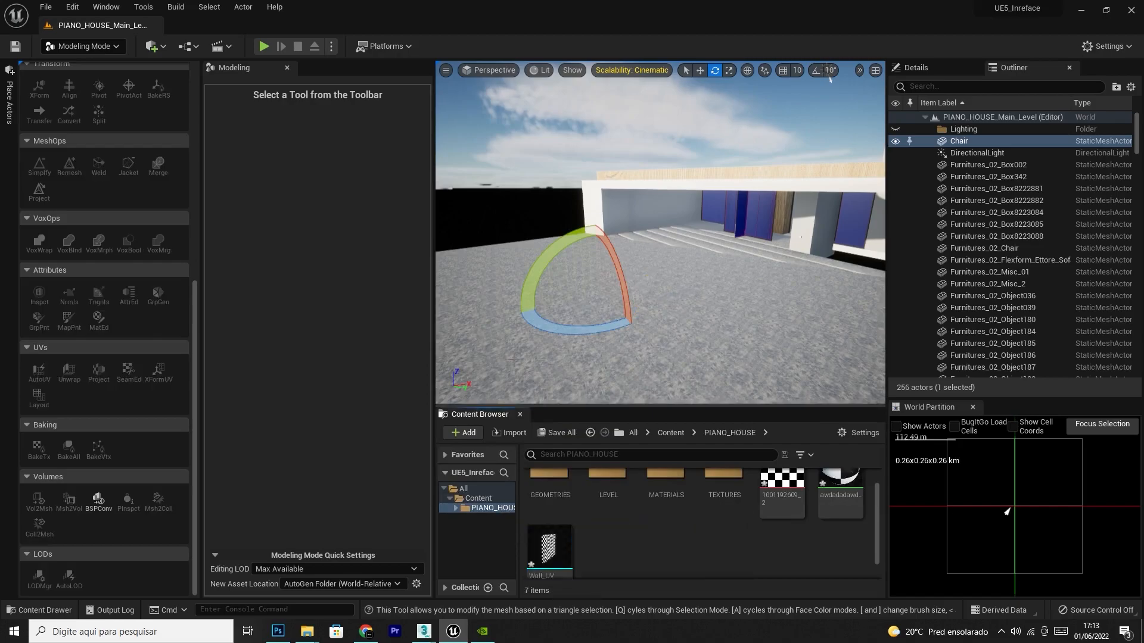
# Import Chair.fbx into PIANO_HOUSE again with Transform Vertex to Absolute disabled
pyautogui.rightClick(607, 564)
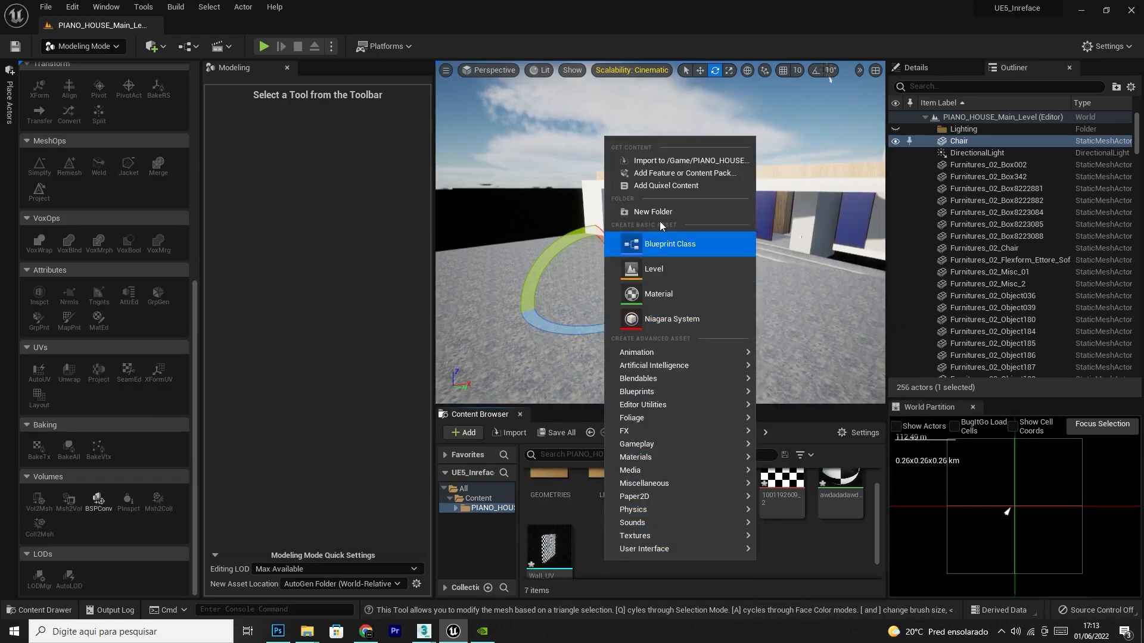
pyautogui.click(664, 161)
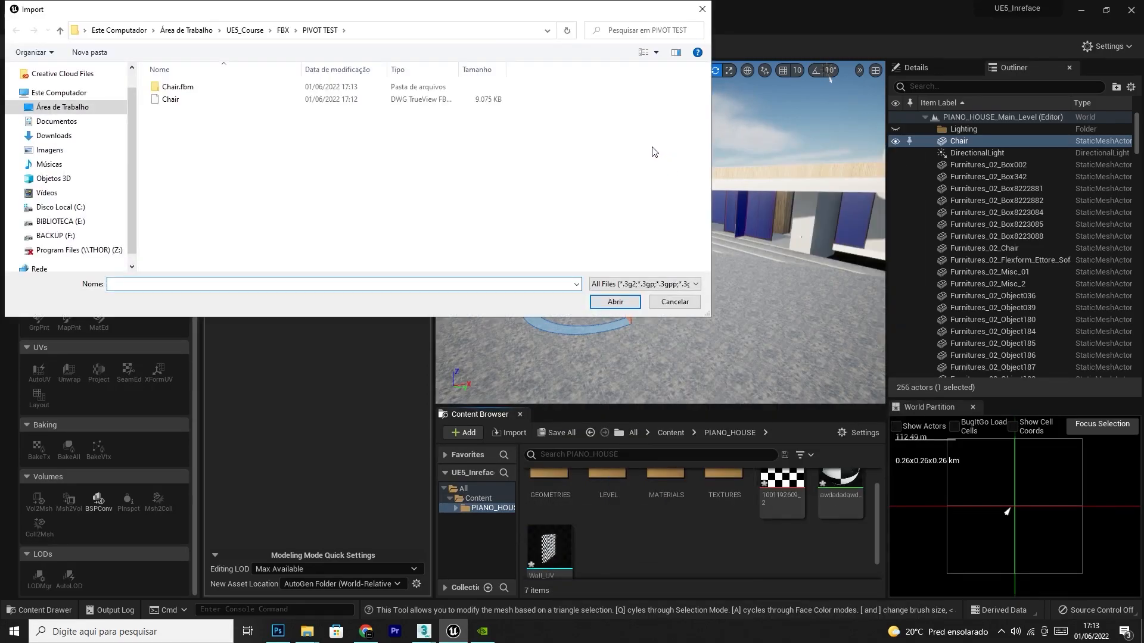
pyautogui.click(171, 99)
pyautogui.click(616, 302)
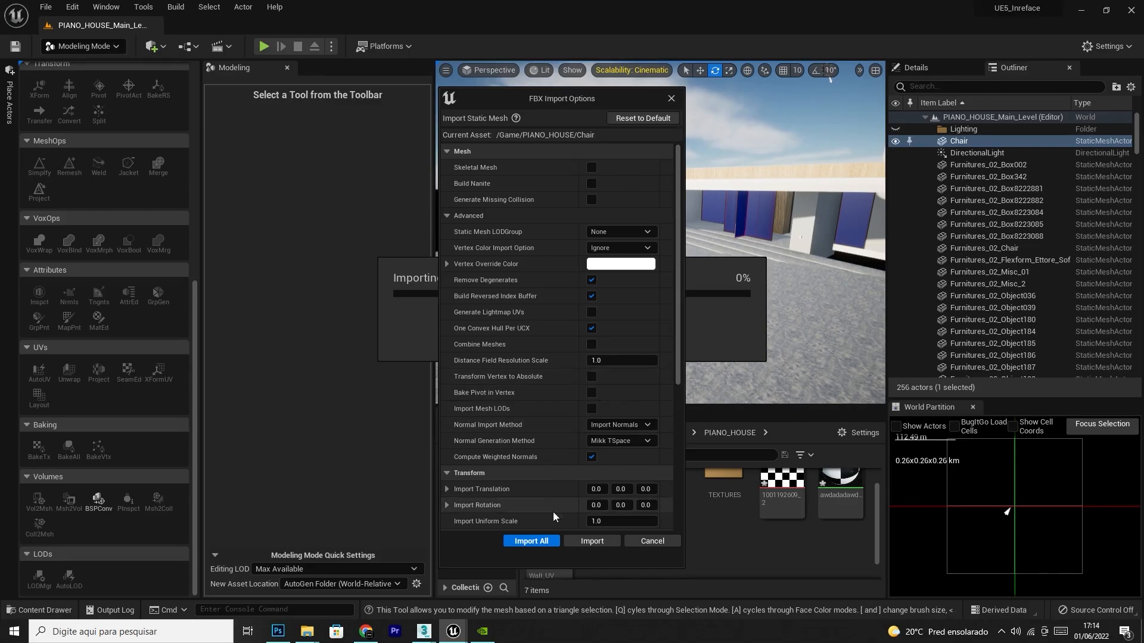
pyautogui.click(533, 541)
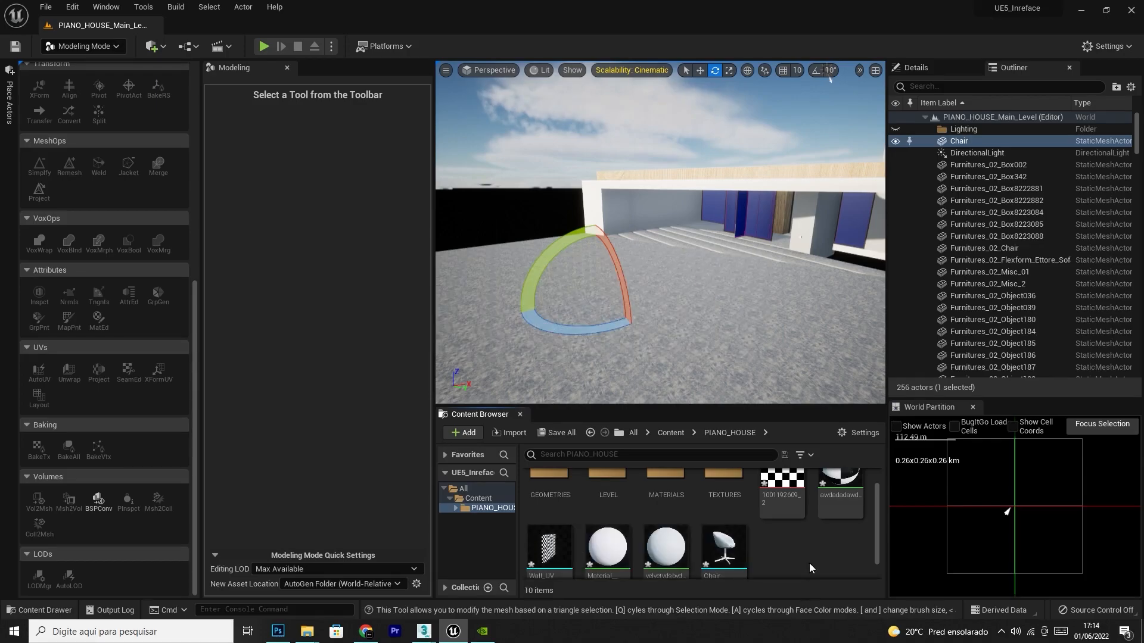
# Place the reimported Chair mesh in the level and examine its pivot around the base with the Move gizmo
pyautogui.moveTo(733, 560); pyautogui.dragTo(631, 288)
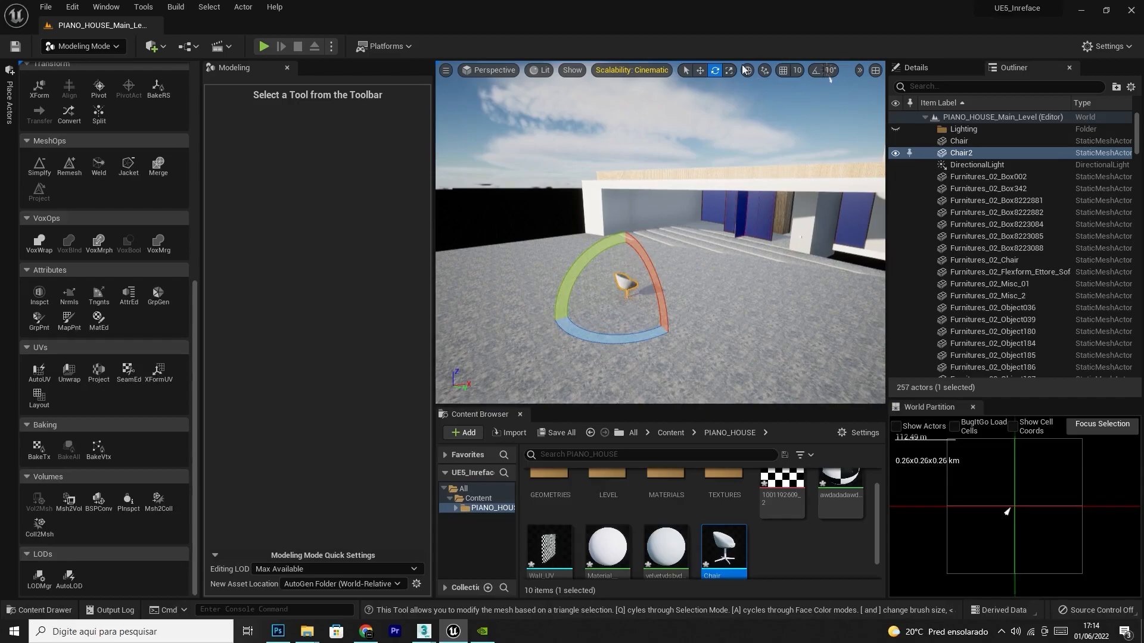
pyautogui.click(700, 70)
pyautogui.moveTo(658, 311); pyautogui.dragTo(536, 289, button='right')
pyautogui.press('d')
pyautogui.moveTo(631, 239)
pyautogui.mouseDown(button='right')
pyautogui.moveTo(572, 241)
pyautogui.moveTo(620, 239)
pyautogui.mouseUp(button='right')
pyautogui.press('a')
pyautogui.press('f')
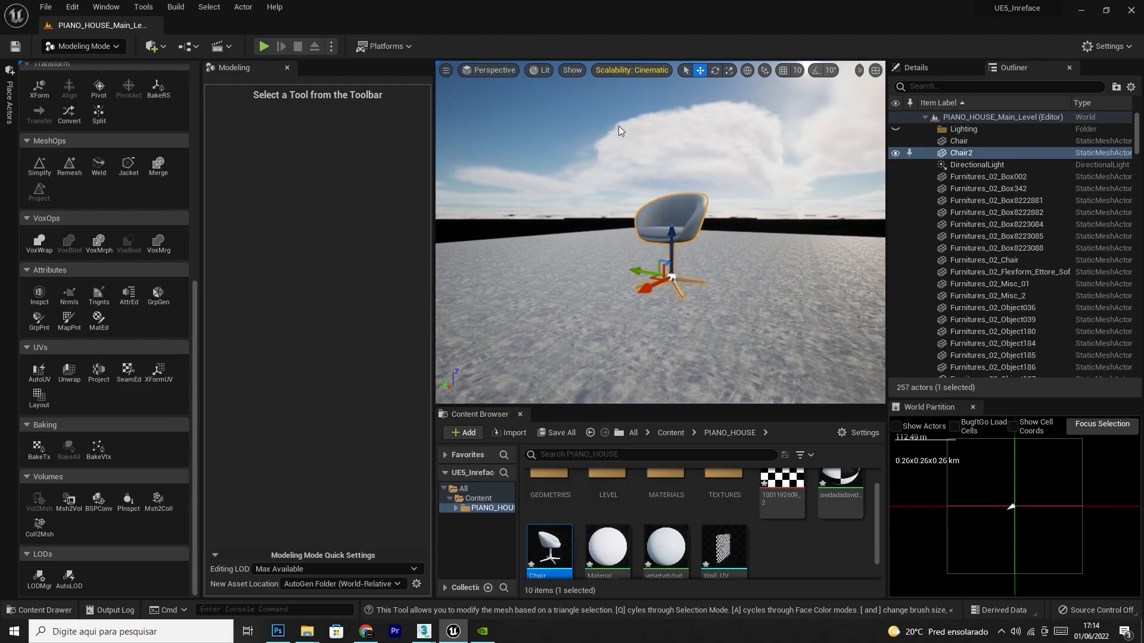
pyautogui.press('w')
pyautogui.moveTo(720, 288); pyautogui.dragTo(593, 277, button='right')
pyautogui.press('d')
pyautogui.press('q')
pyautogui.press('e')
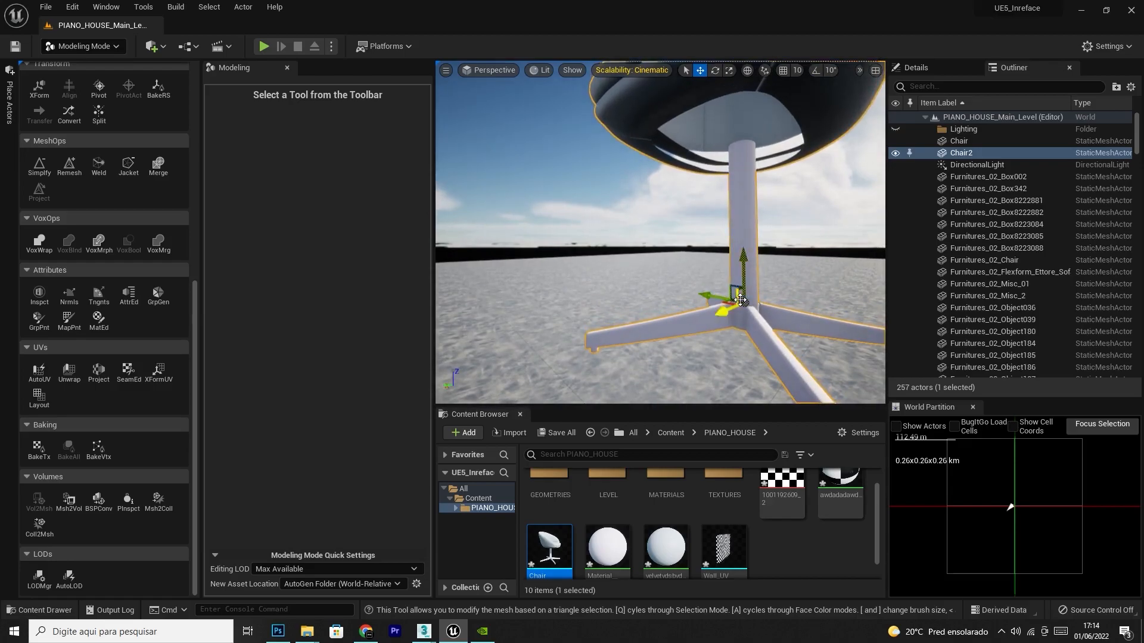
pyautogui.scroll(-6, 750, 305)
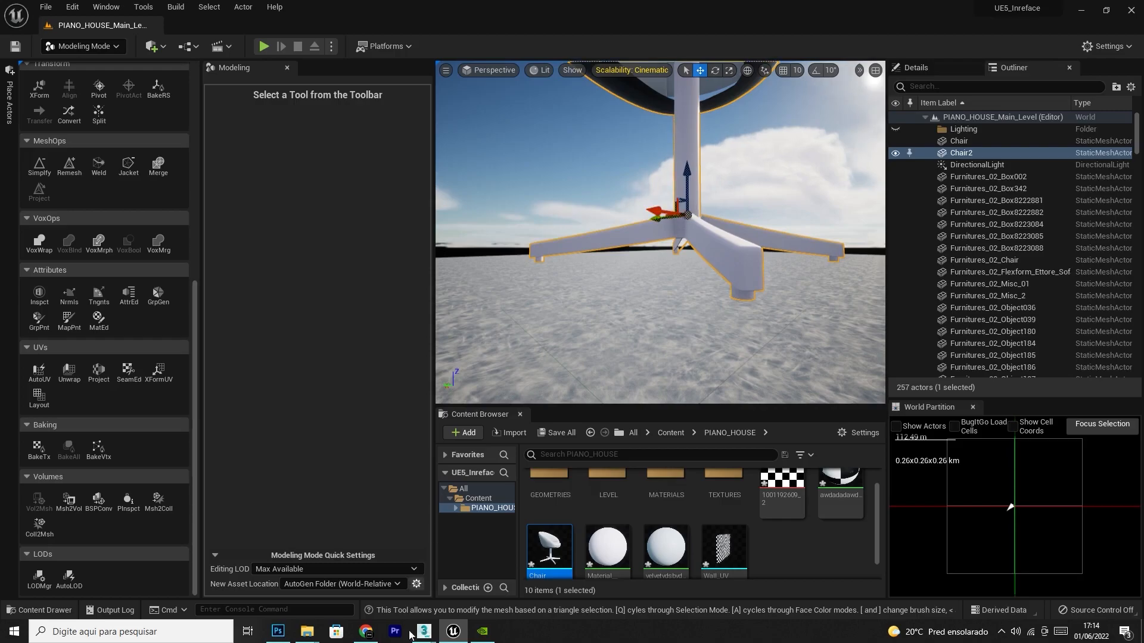
# Switch to 3ds Max and examine the original chair's base and pivot from a low angle
pyautogui.moveTo(427, 636)
pyautogui.click(488, 584)
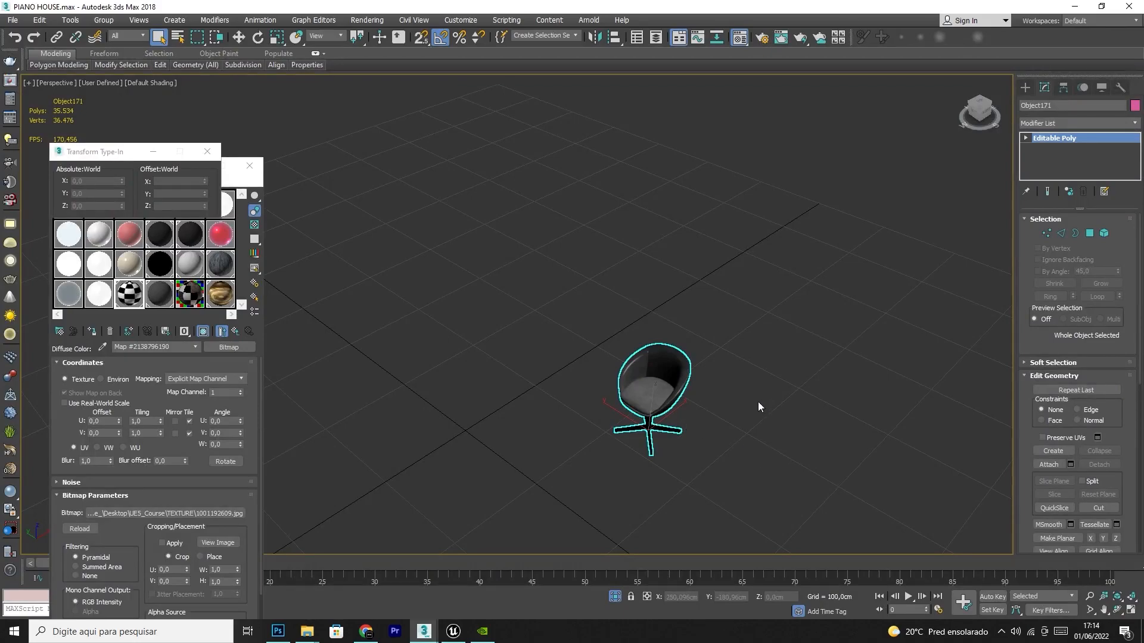
pyautogui.click(1117, 610)
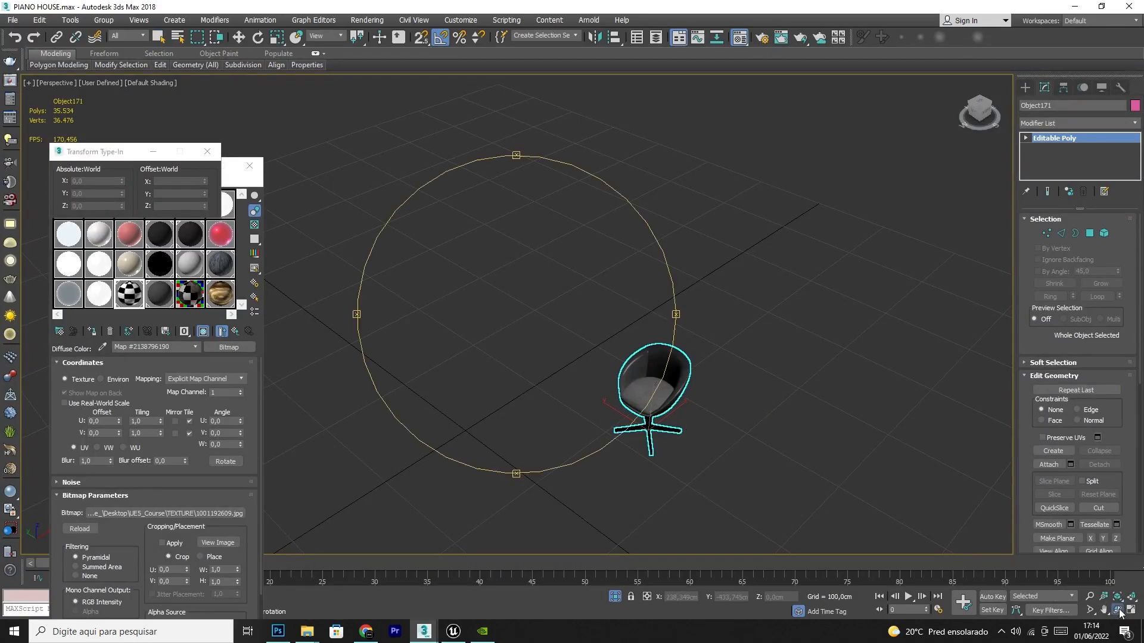
pyautogui.moveTo(533, 334); pyautogui.dragTo(560, 406)
pyautogui.scroll(10, 559, 407)
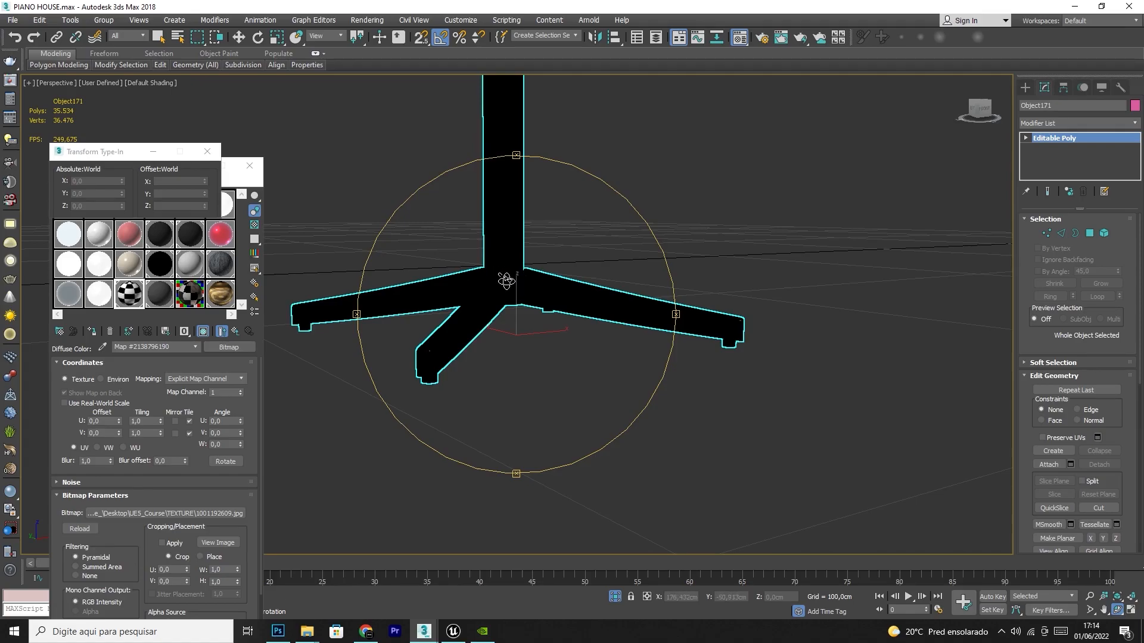
pyautogui.moveTo(505, 280); pyautogui.dragTo(538, 356)
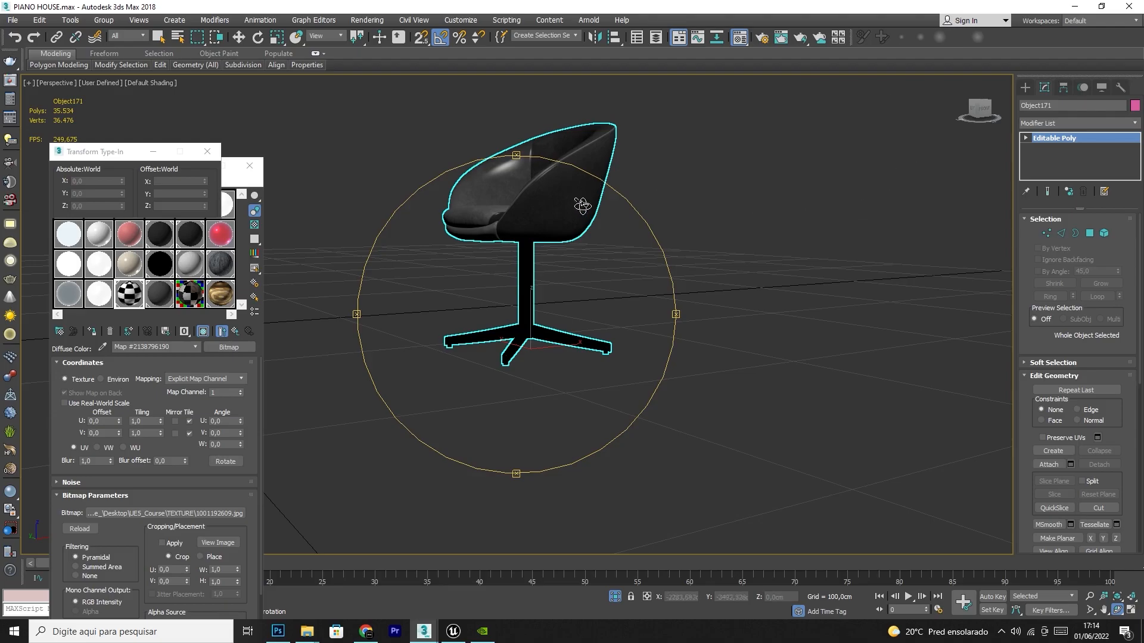
pyautogui.scroll(3, 524, 329)
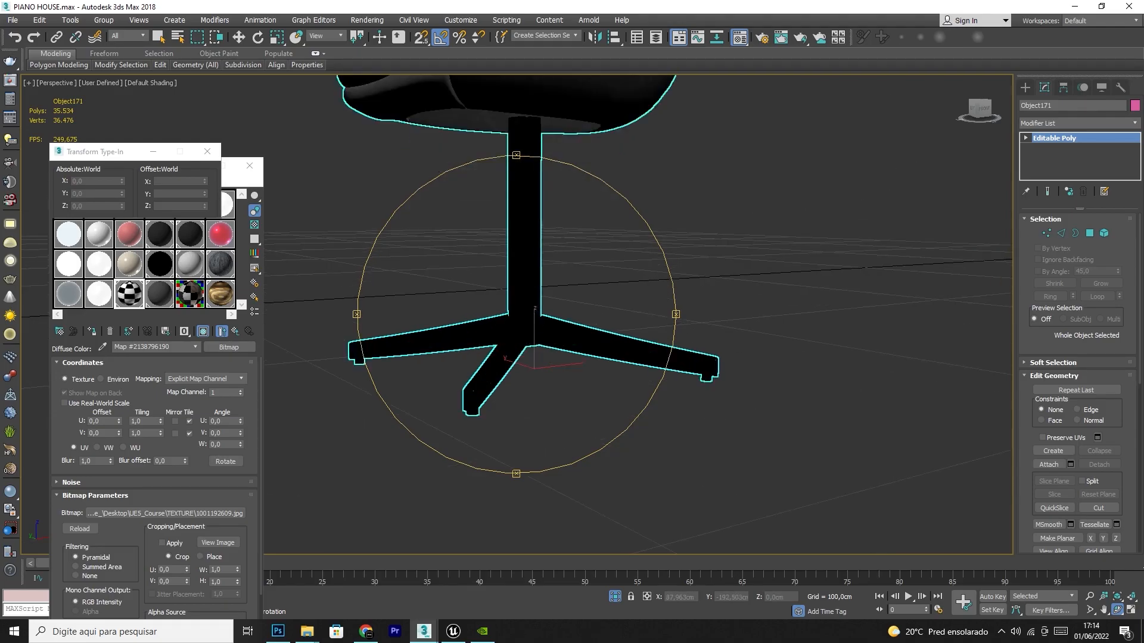
# Switch back to Unreal Engine and delete the placed test chair from the level
pyautogui.click(454, 632)
pyautogui.scroll(-5, 647, 236)
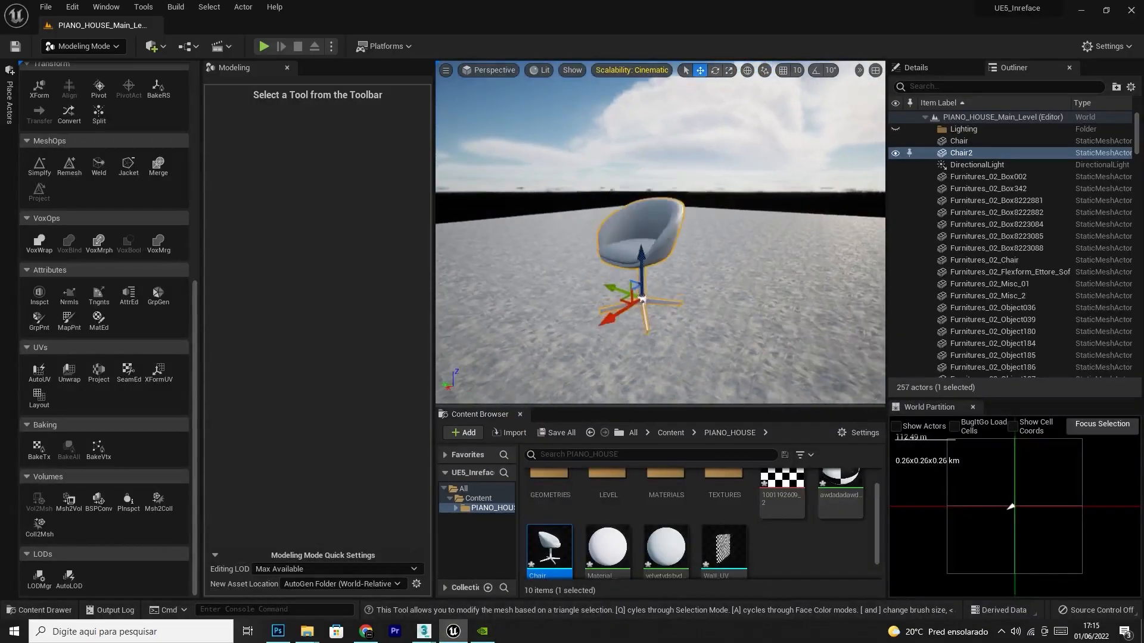
pyautogui.click(633, 364)
pyautogui.click(632, 298)
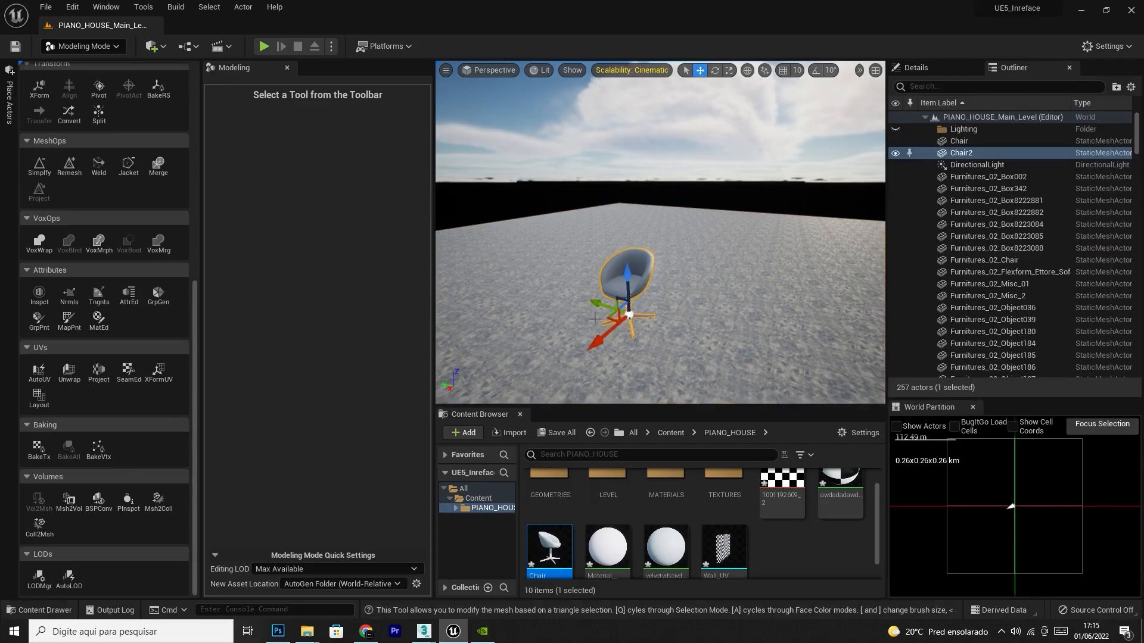
pyautogui.press('Delete')
# Place three copies of the Chair mesh side by side on the ground in the level
pyautogui.moveTo(546, 555); pyautogui.dragTo(703, 346)
pyautogui.moveTo(547, 551); pyautogui.dragTo(776, 362)
pyautogui.moveTo(775, 362); pyautogui.dragTo(862, 351, button='right')
pyautogui.press('w')
pyautogui.press('q')
pyautogui.press('a')
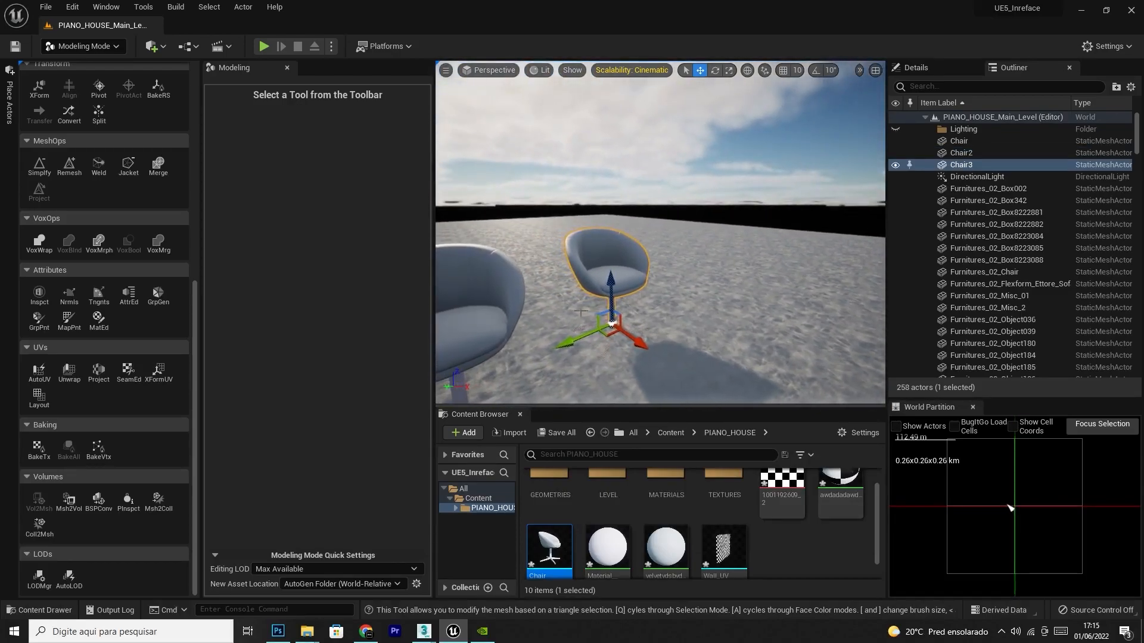
pyautogui.moveTo(554, 560)
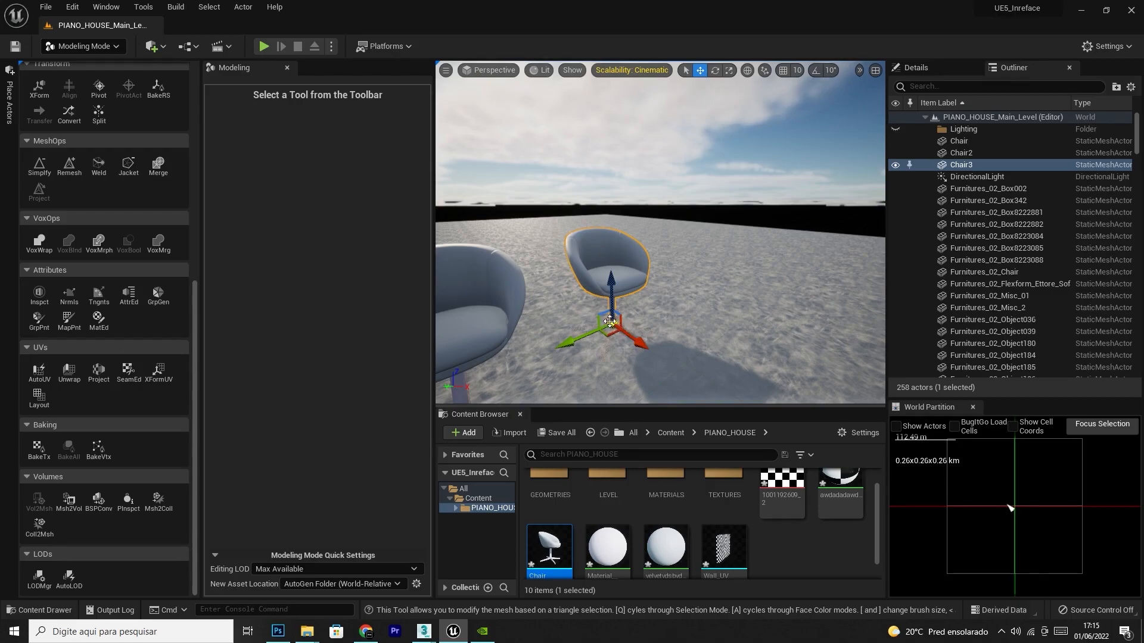
pyautogui.moveTo(649, 336); pyautogui.dragTo(679, 342, button='right')
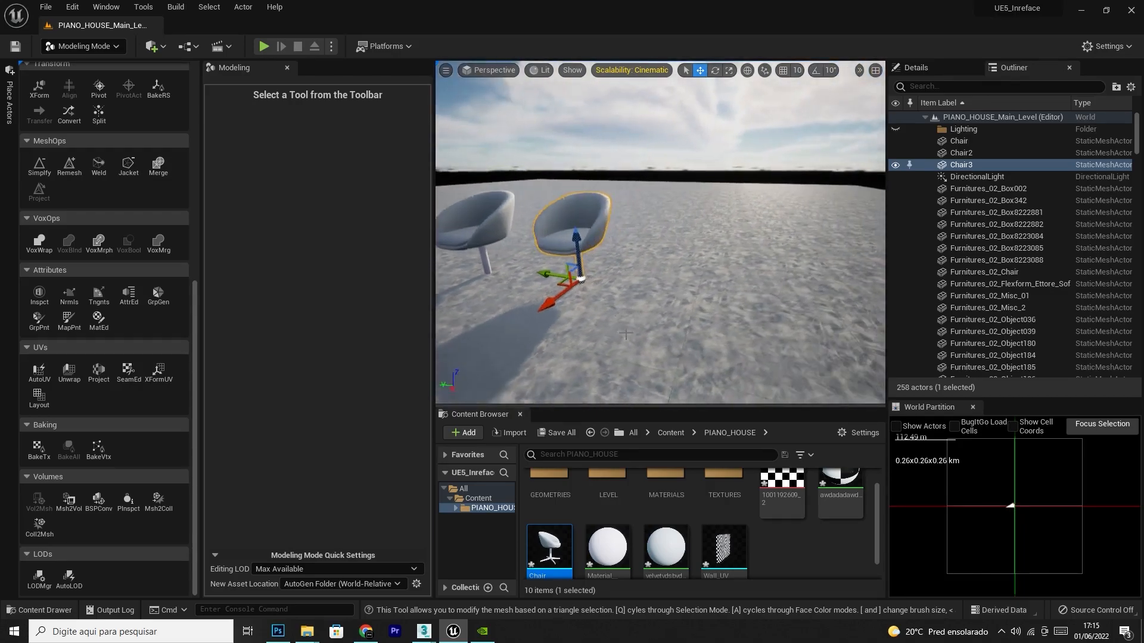
pyautogui.moveTo(550, 543); pyautogui.dragTo(690, 290)
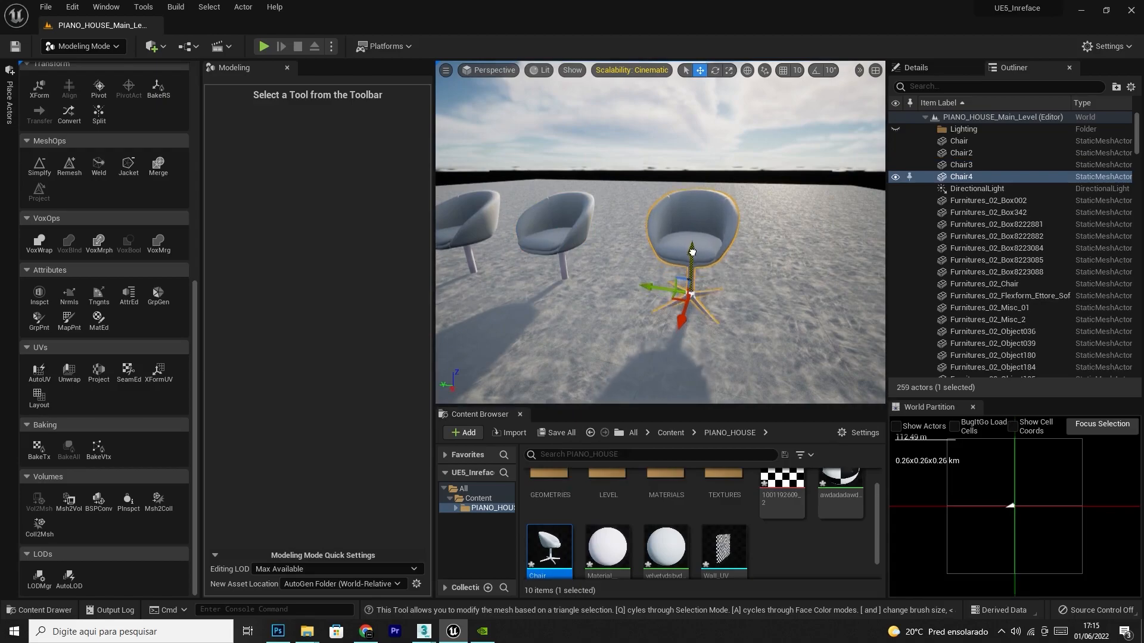
# Select the middle and farthest chairs in turn to check where each pivot sits
pyautogui.click(566, 231)
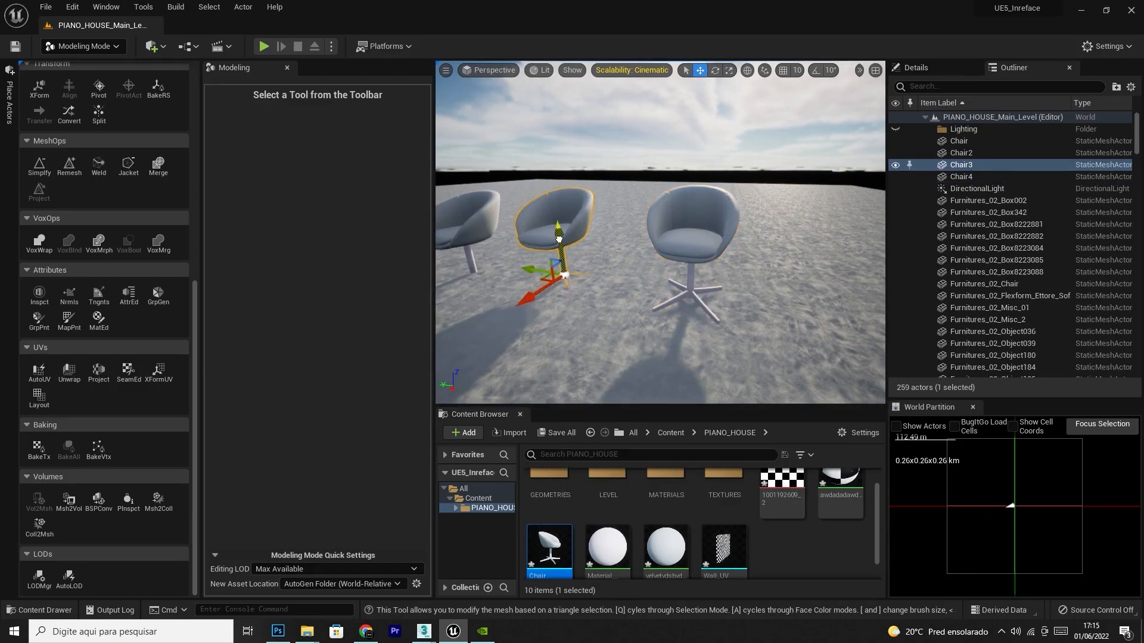
pyautogui.click(464, 232)
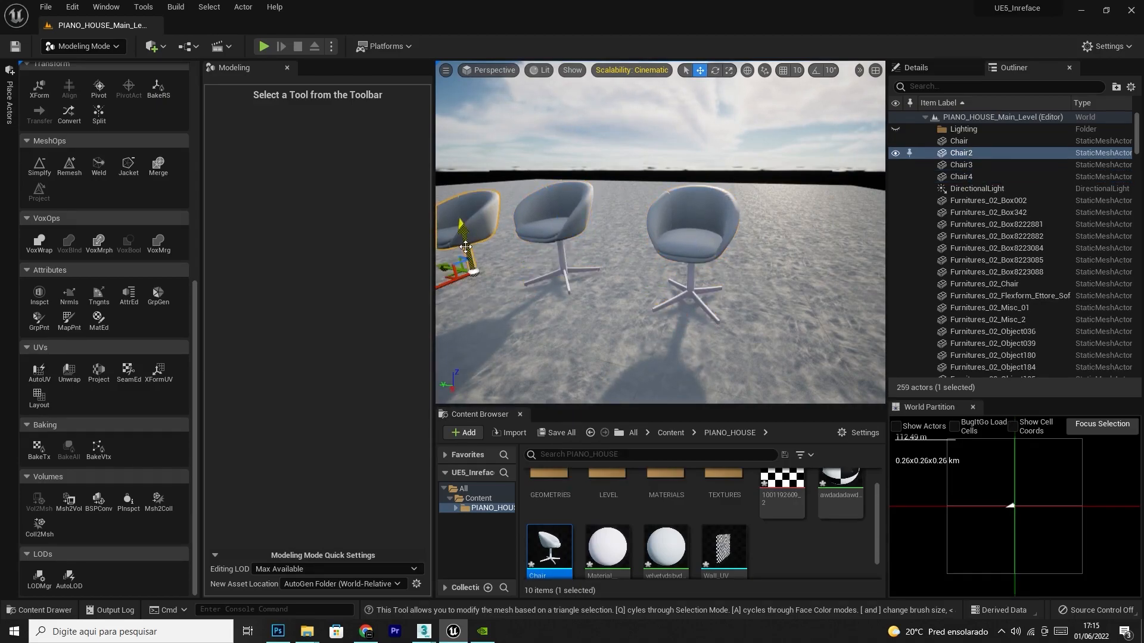
pyautogui.moveTo(595, 342); pyautogui.dragTo(559, 334, button='right')
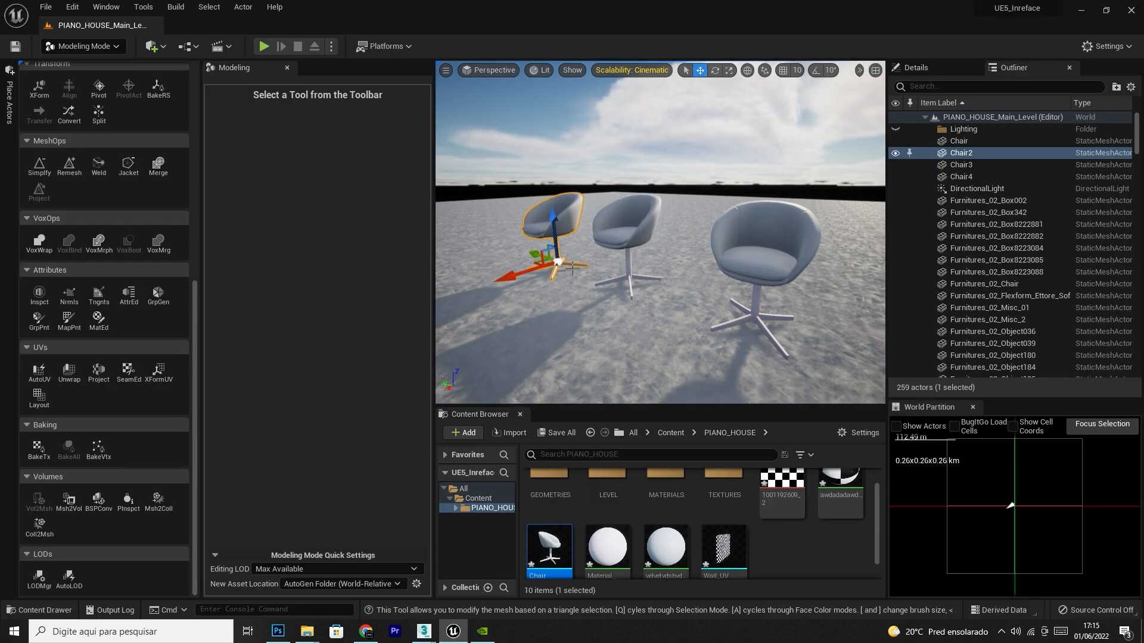
# Delete the three placed chairs from the level
pyautogui.press('Delete')
pyautogui.click(625, 235)
pyautogui.press('Delete')
pyautogui.click(751, 256)
pyautogui.press('Delete')
# Force delete the Chair mesh and its two imported materials from the PIANO_HOUSE folder
pyautogui.keyDown('shift'); pyautogui.click(673, 572); pyautogui.keyUp('shift')
pyautogui.press('Delete')
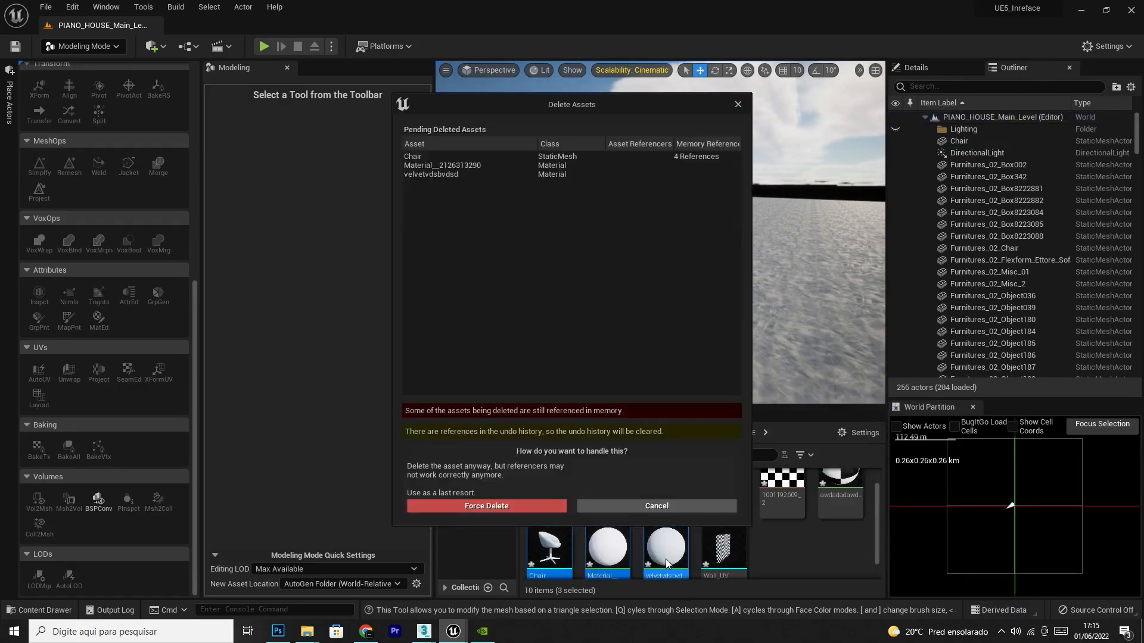
pyautogui.click(514, 501)
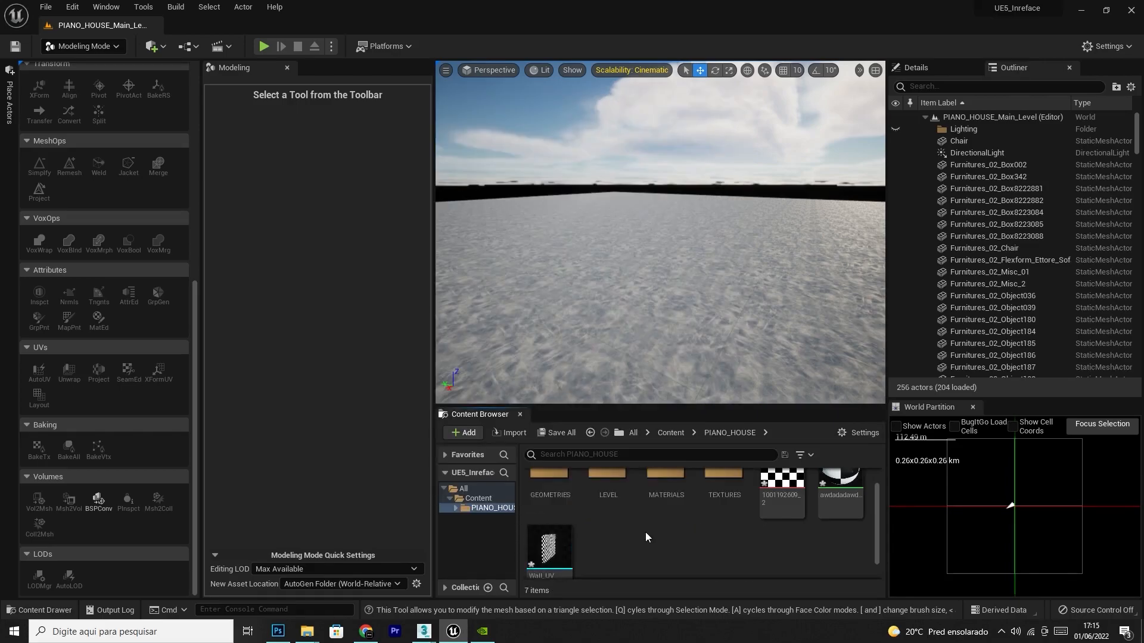
# Open the import options for Chair.fbx in PIANO_HOUSE and enable Transform Vertex to Absolute
pyautogui.rightClick(645, 532)
pyautogui.click(708, 134)
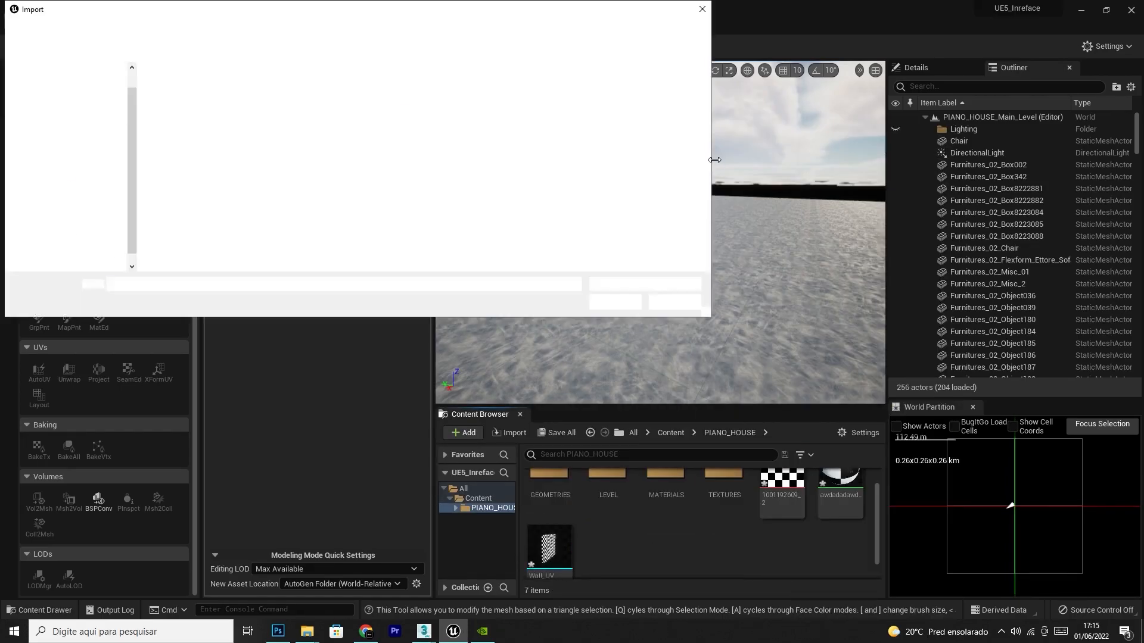
pyautogui.doubleClick(189, 99)
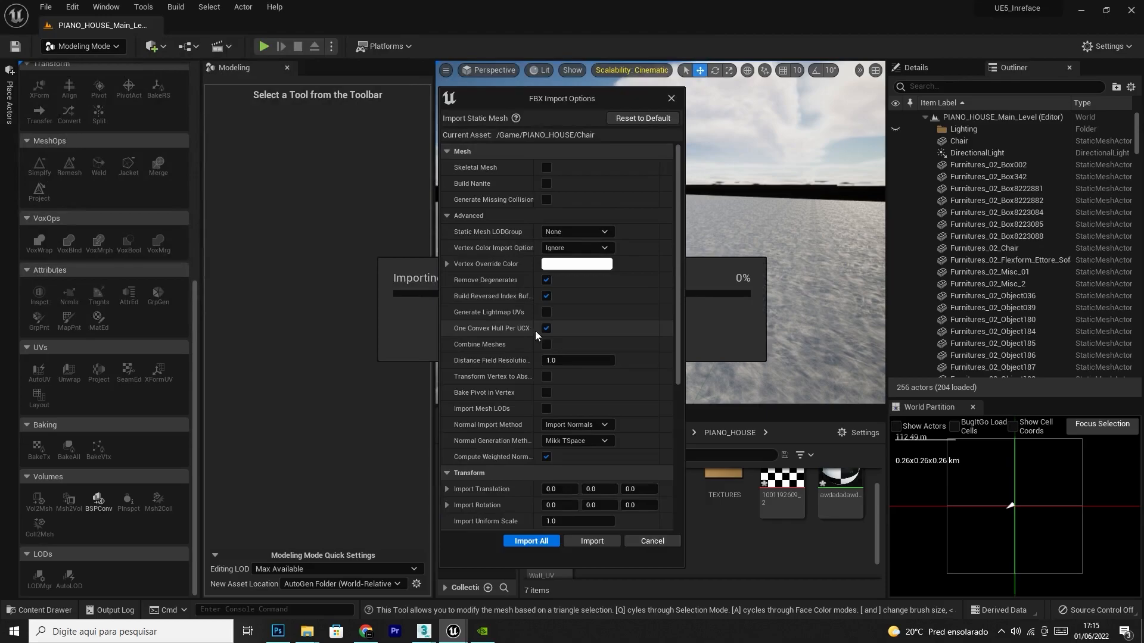
pyautogui.click(545, 377)
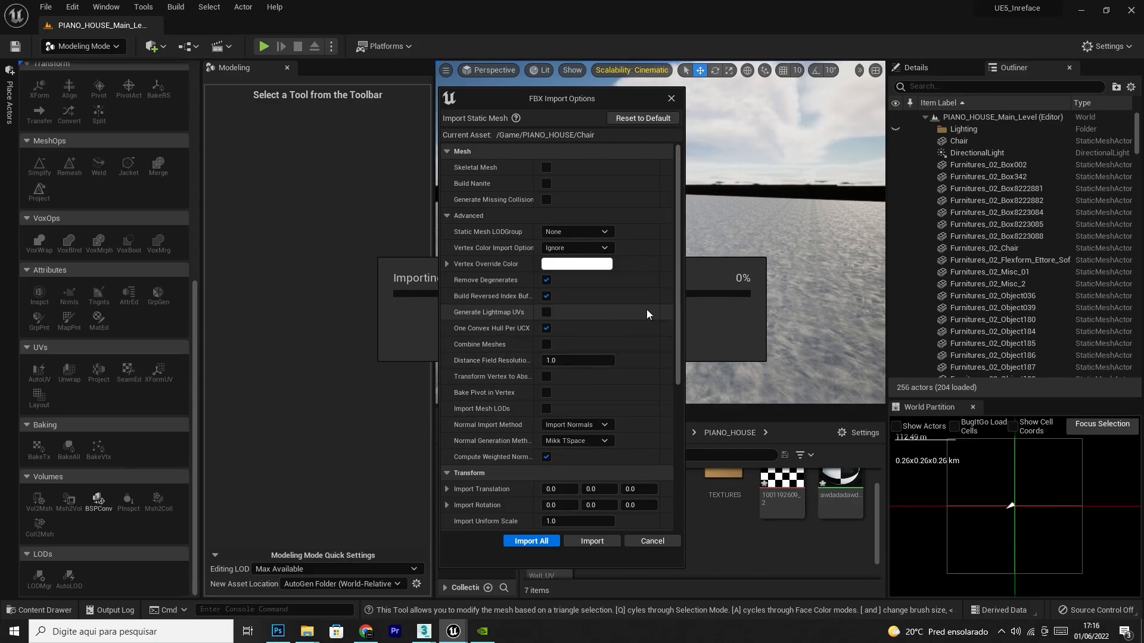
pyautogui.click(546, 377)
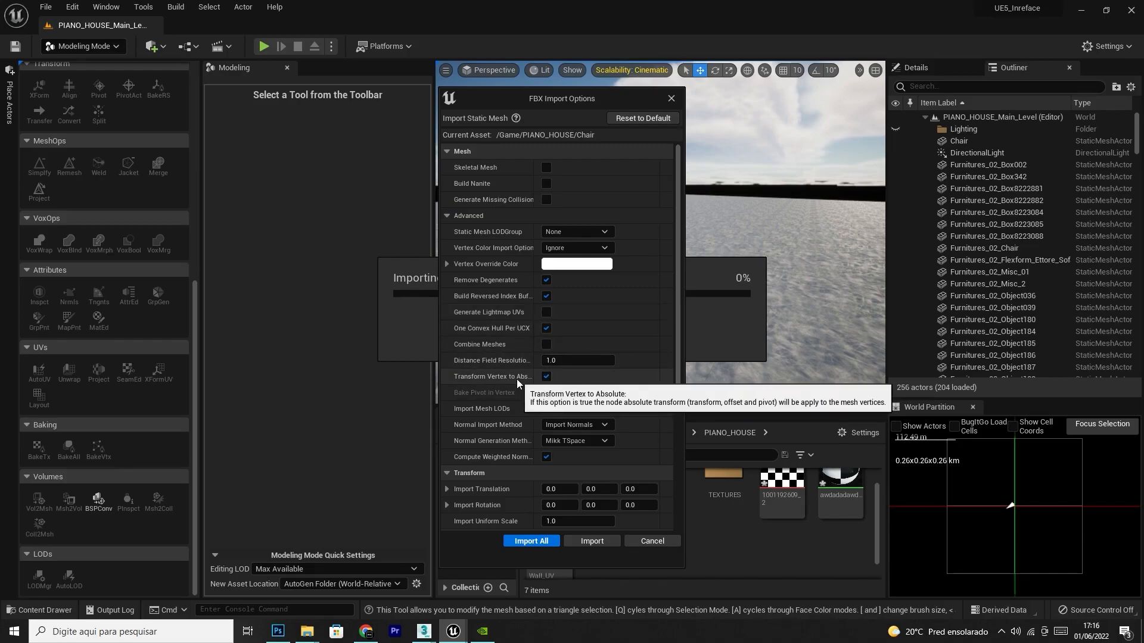
# Switch to 3ds Max and move the chair away from the origin to about X 315 cm, Y -222 cm
pyautogui.moveTo(424, 630)
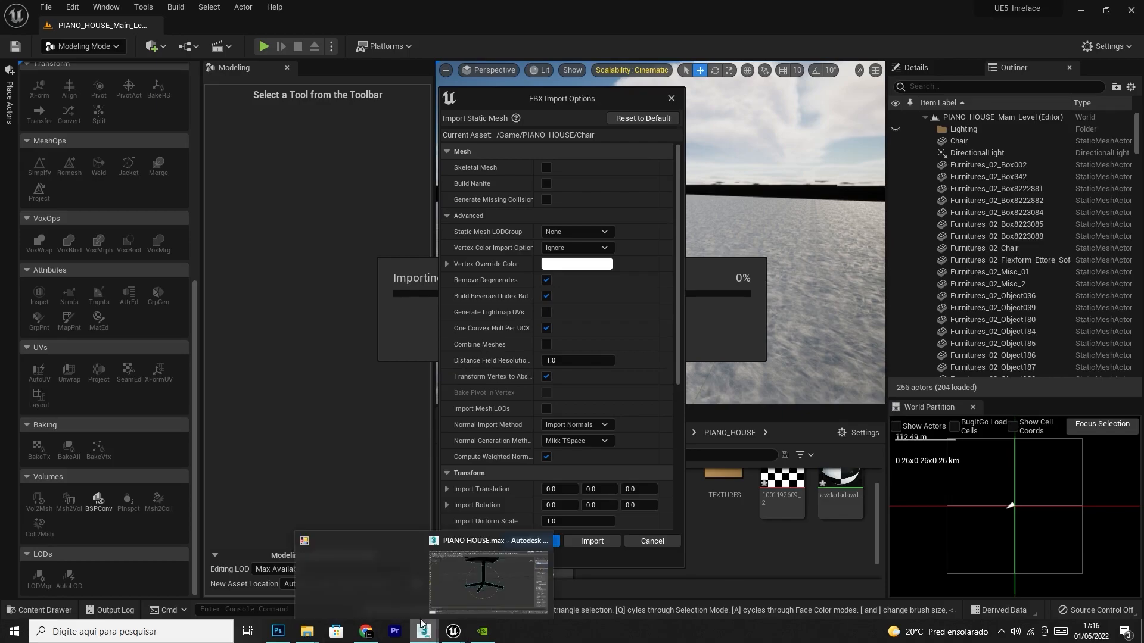
pyautogui.click(489, 575)
pyautogui.scroll(-6, 375, 328)
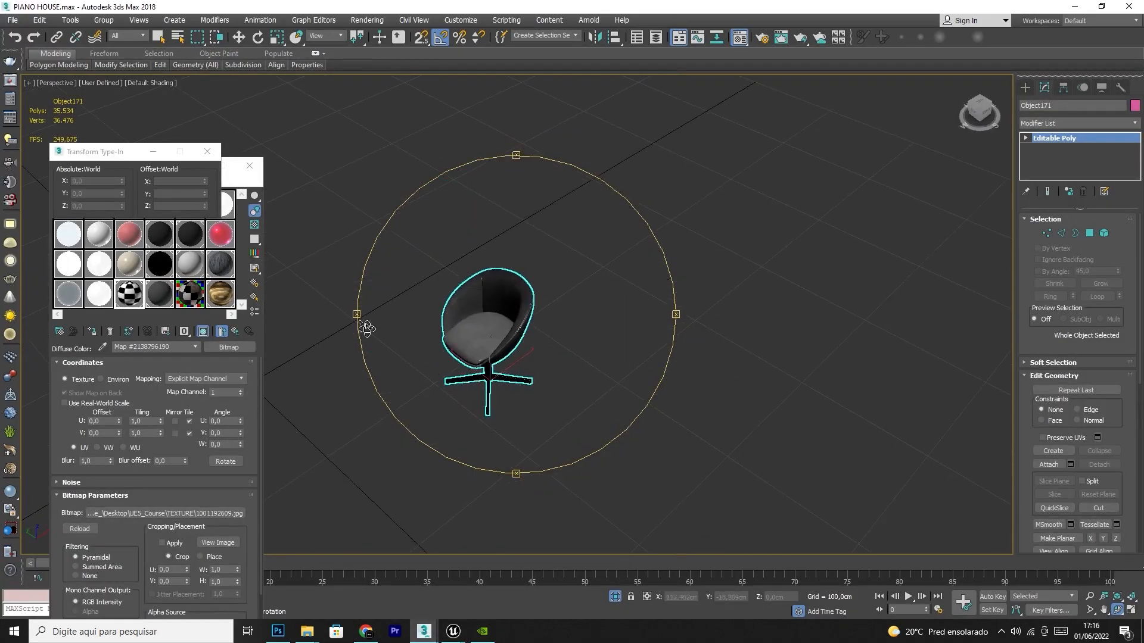
pyautogui.click(238, 39)
pyautogui.moveTo(495, 369); pyautogui.dragTo(736, 317)
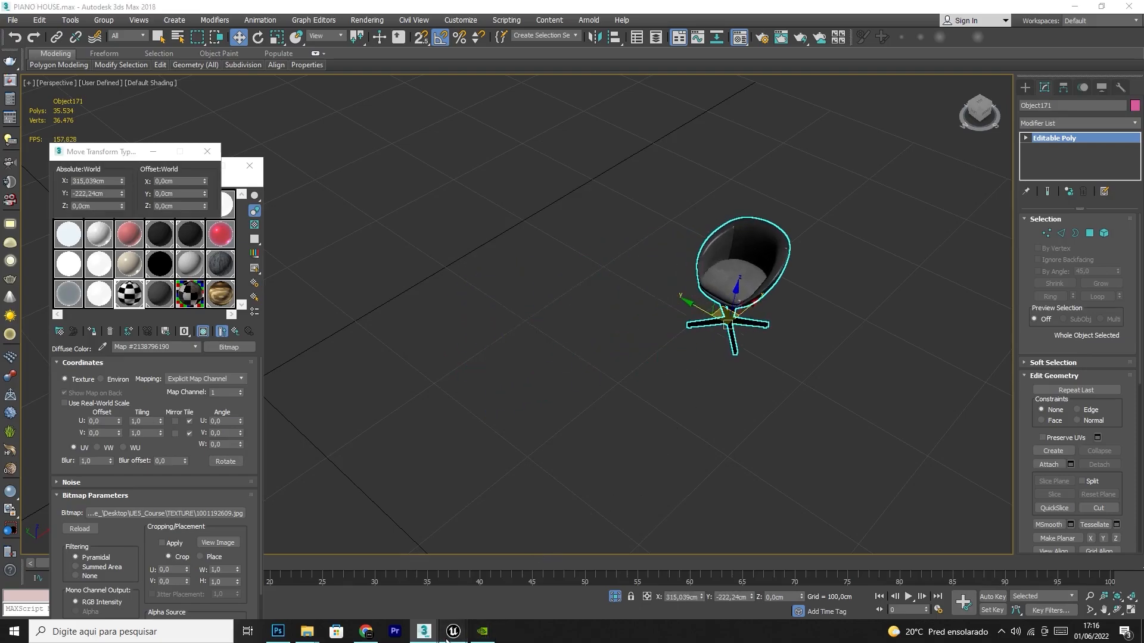
# Switch to Unreal Engine and cancel the pending Chair import
pyautogui.moveTo(452, 631)
pyautogui.click(453, 587)
pyautogui.click(650, 540)
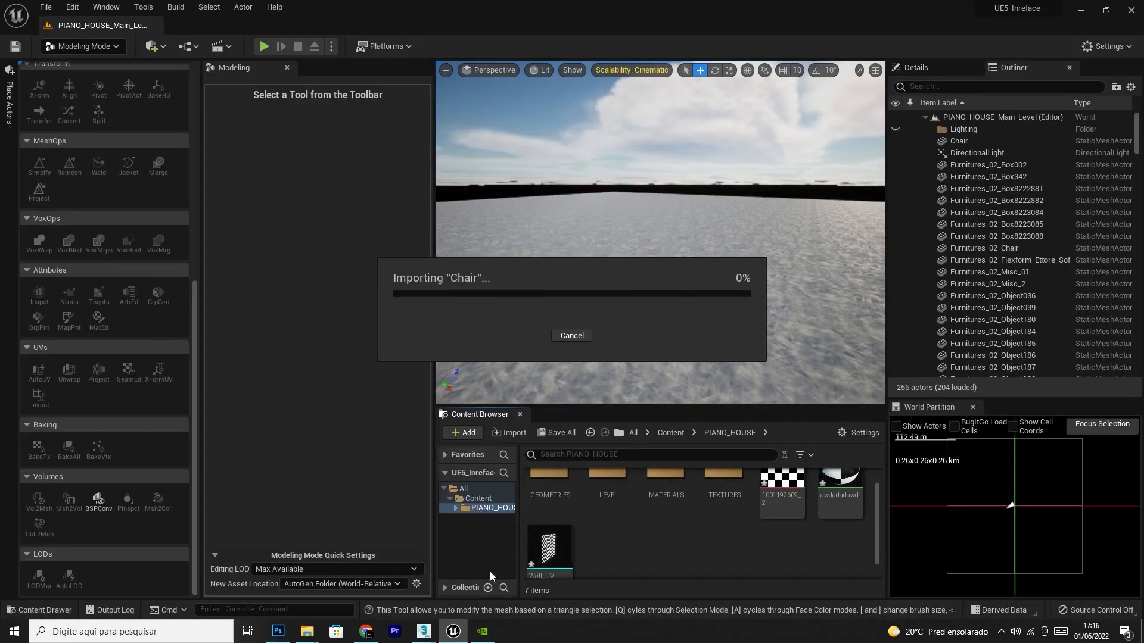
pyautogui.click(947, 94)
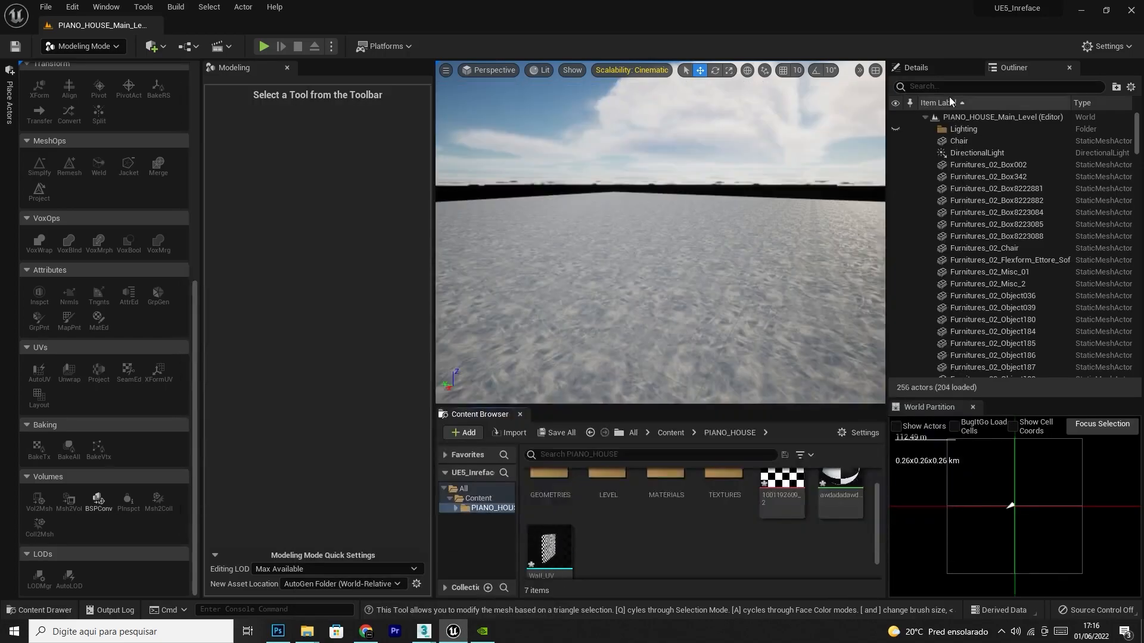
# Switch to 3ds Max and export the moved chair as FBX, overwriting Chair in the PIVOT TEST folder and dismissing the export warnings
pyautogui.moveTo(433, 632)
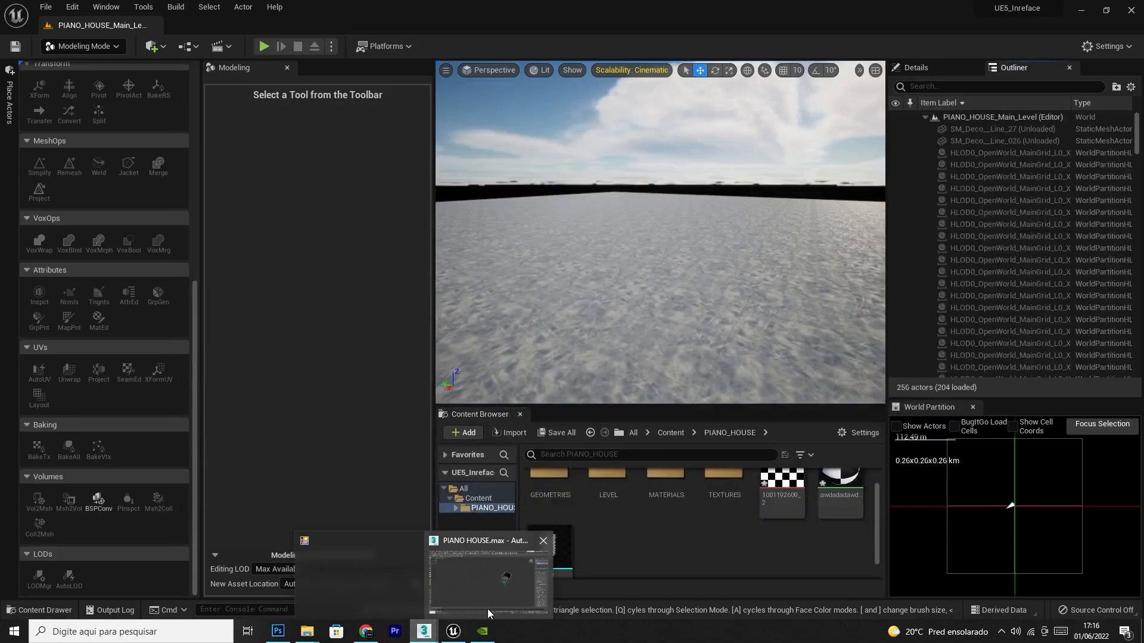
pyautogui.click(488, 578)
pyautogui.click(3, 22)
pyautogui.moveTo(38, 195)
pyautogui.click(192, 217)
pyautogui.click(209, 105)
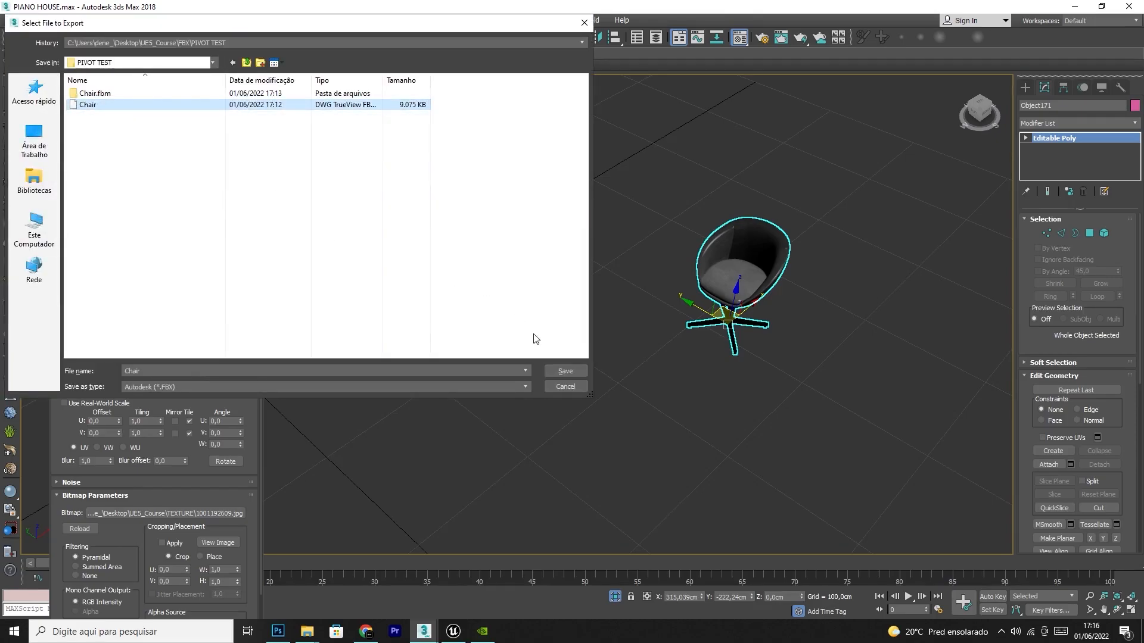
pyautogui.click(563, 372)
pyautogui.click(594, 358)
pyautogui.click(655, 472)
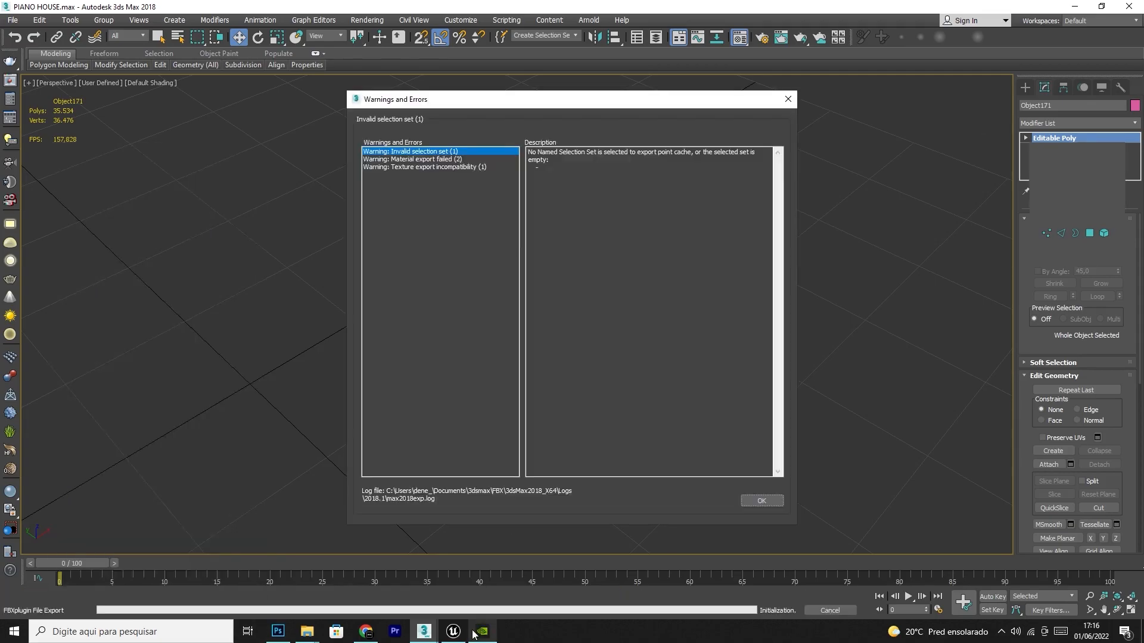
pyautogui.click(755, 502)
# Switch to Unreal Engine and import Chair.fbx into PIANO_HOUSE with Transform Vertex to Absolute enabled
pyautogui.click(453, 632)
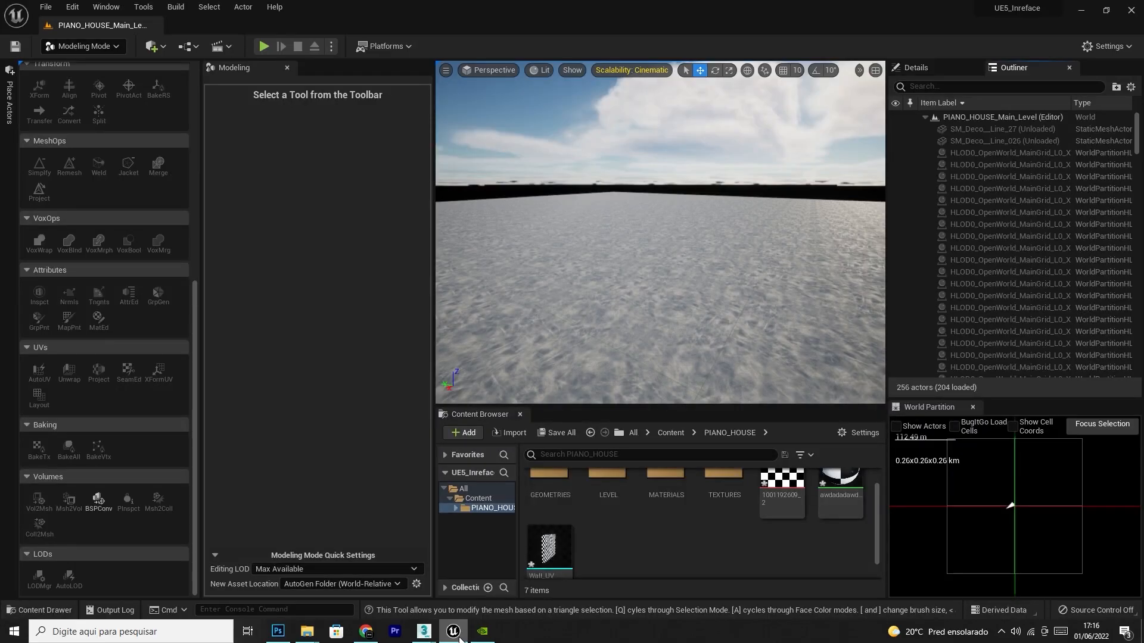
pyautogui.rightClick(643, 518)
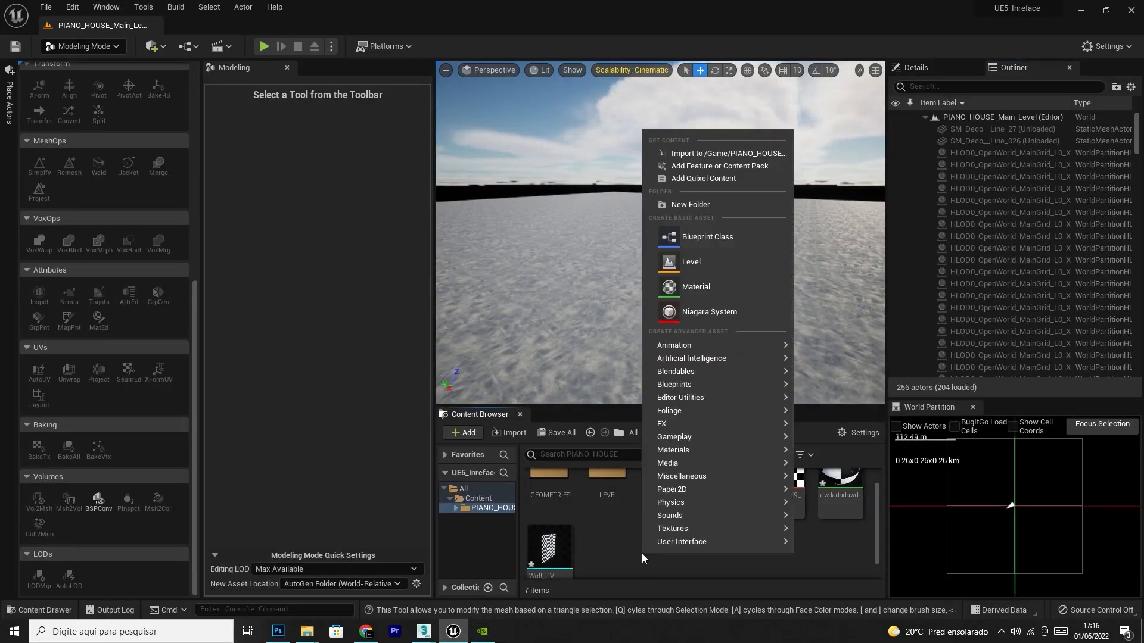
pyautogui.click(700, 157)
pyautogui.doubleClick(155, 97)
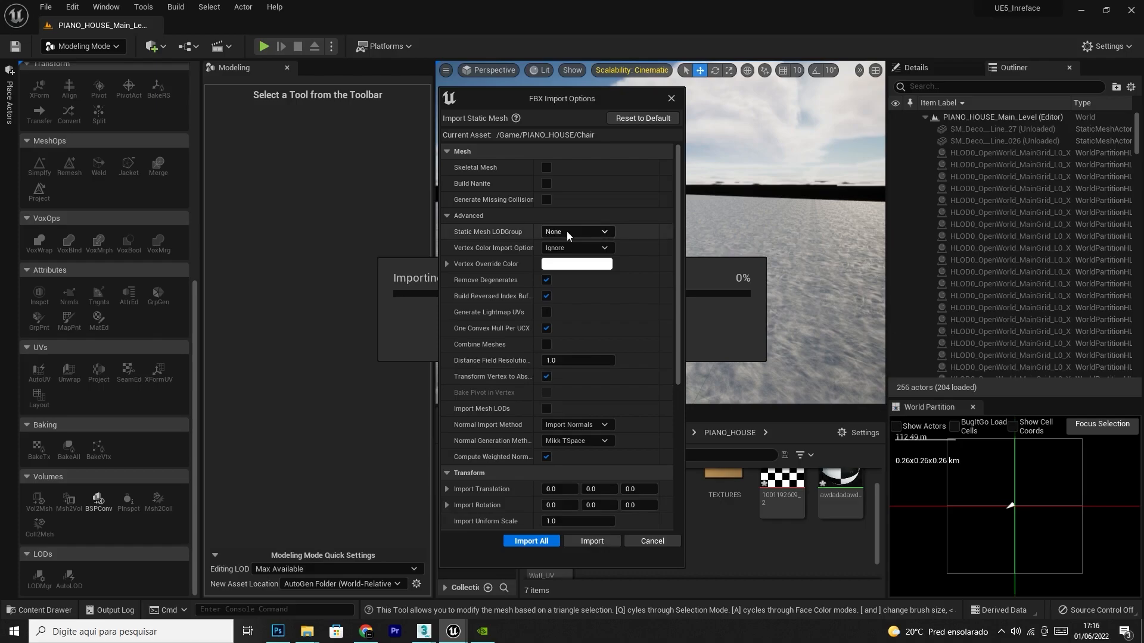
pyautogui.click(526, 542)
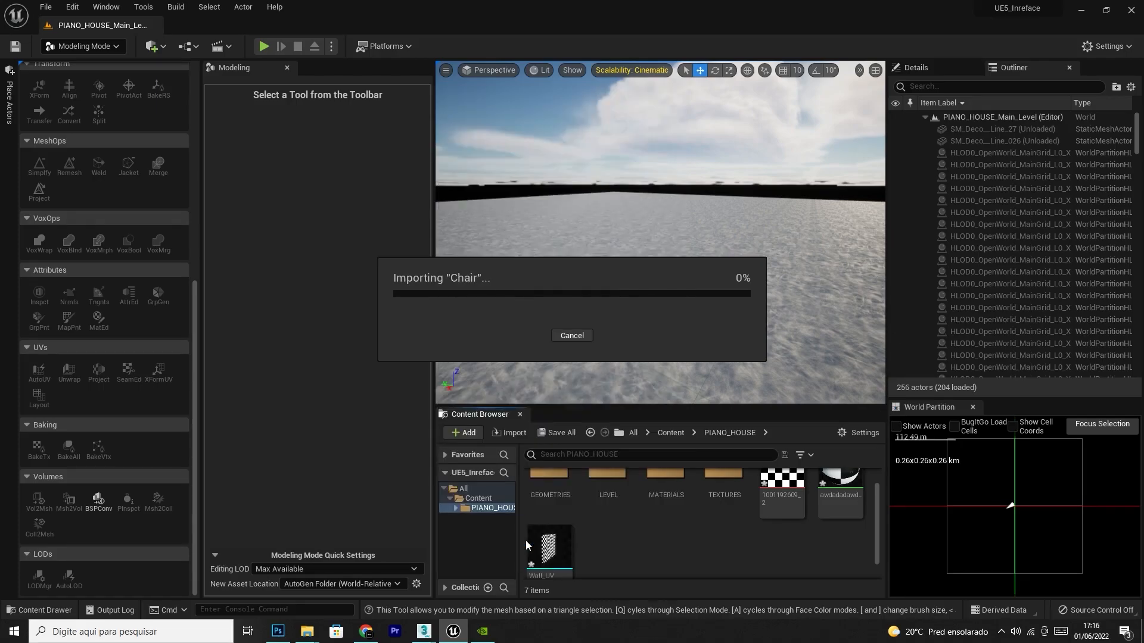
# Place the imported Chair mesh in the level on the paved ground in front of the house
pyautogui.moveTo(724, 548); pyautogui.dragTo(754, 227)
pyautogui.moveTo(760, 239); pyautogui.dragTo(857, 257, button='right')
# Try rotating the placed chair around its offset pivot and undo the rotation
pyautogui.click(715, 70)
pyautogui.moveTo(573, 218); pyautogui.dragTo(575, 217)
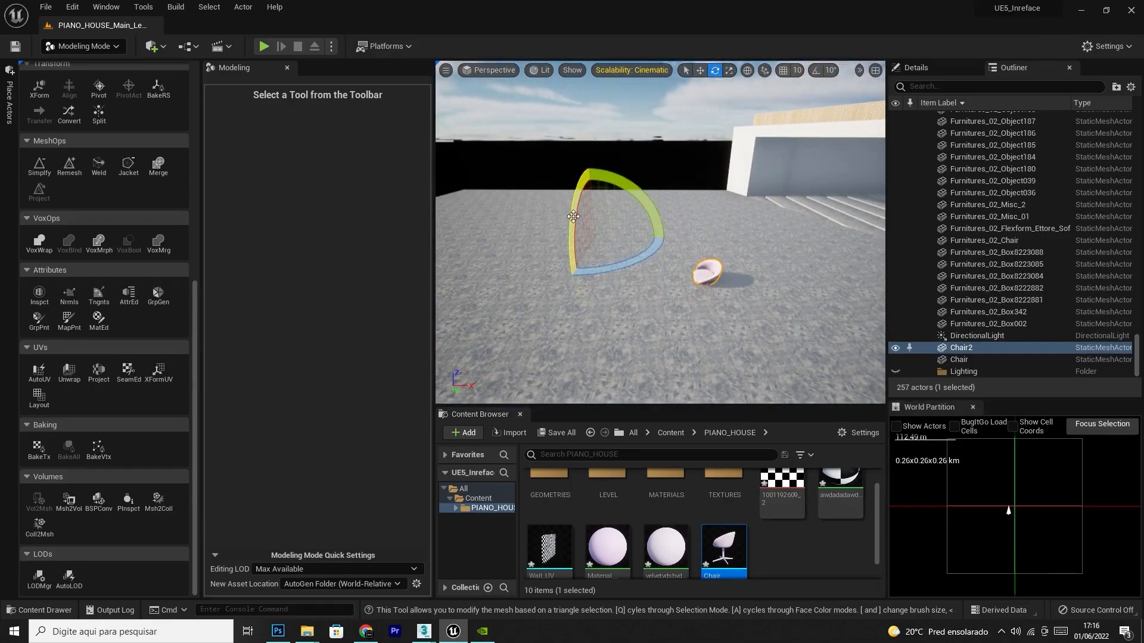
pyautogui.hotkey('ctrl', 'z')
pyautogui.click(700, 71)
pyautogui.press('Escape')
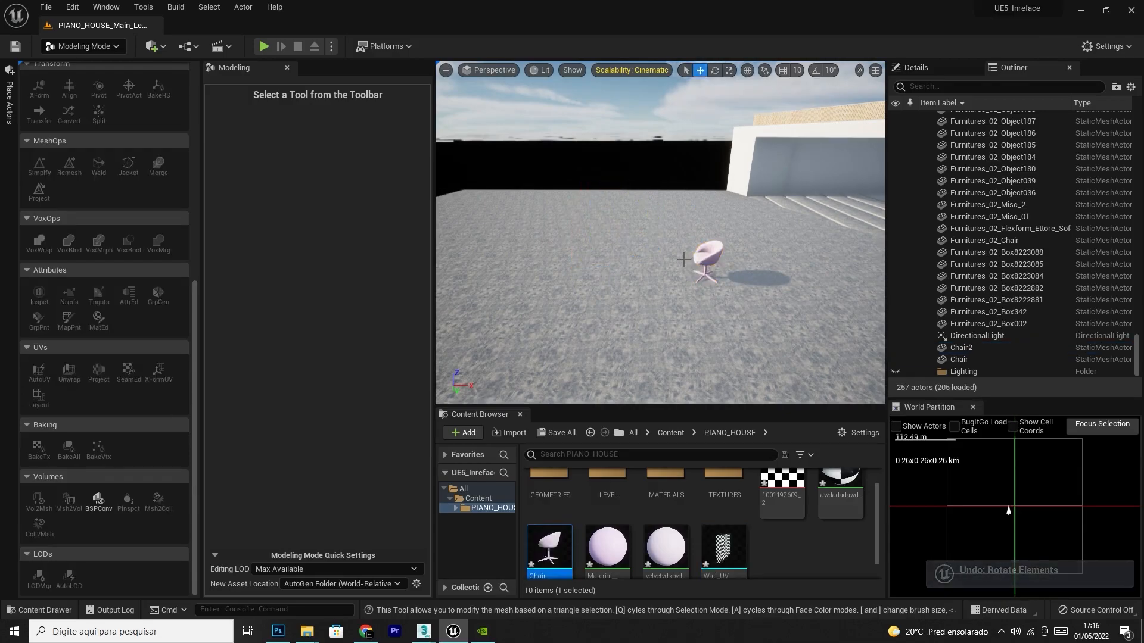
# Select the placed chair and start the Edit Pivot tool on it in Modeling Mode
pyautogui.click(704, 256)
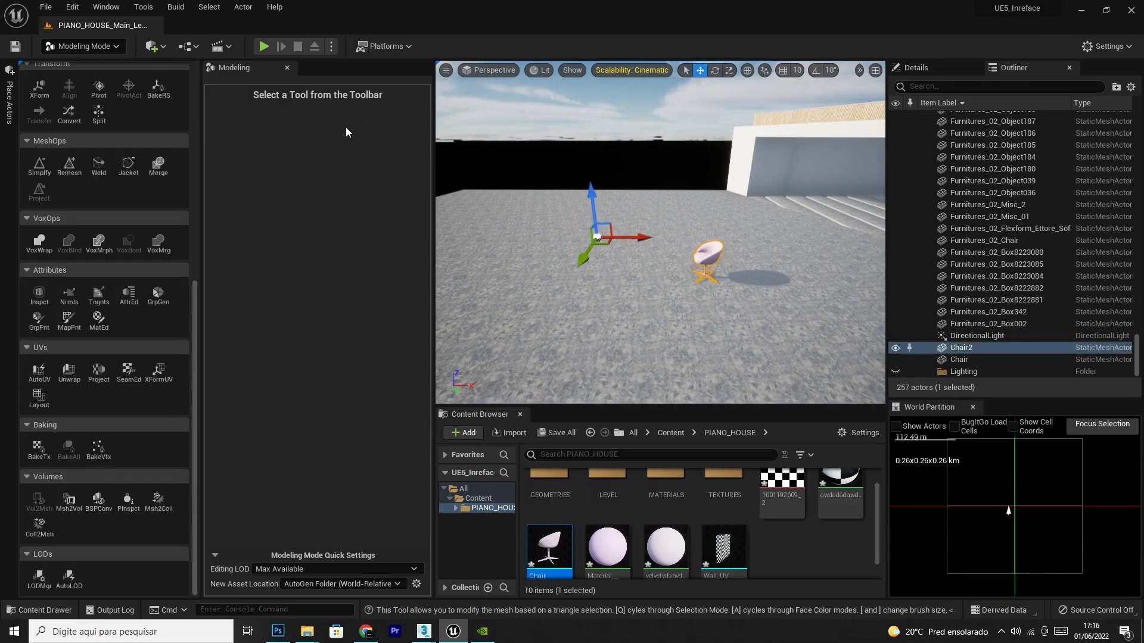
pyautogui.click(84, 46)
pyautogui.click(89, 62)
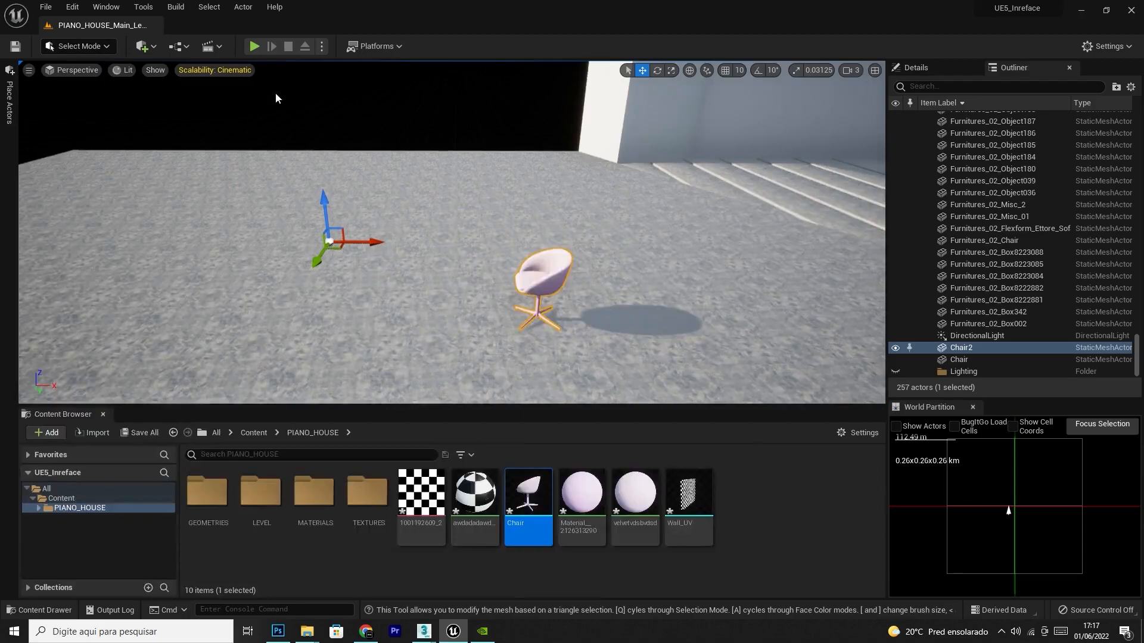
pyautogui.click(101, 47)
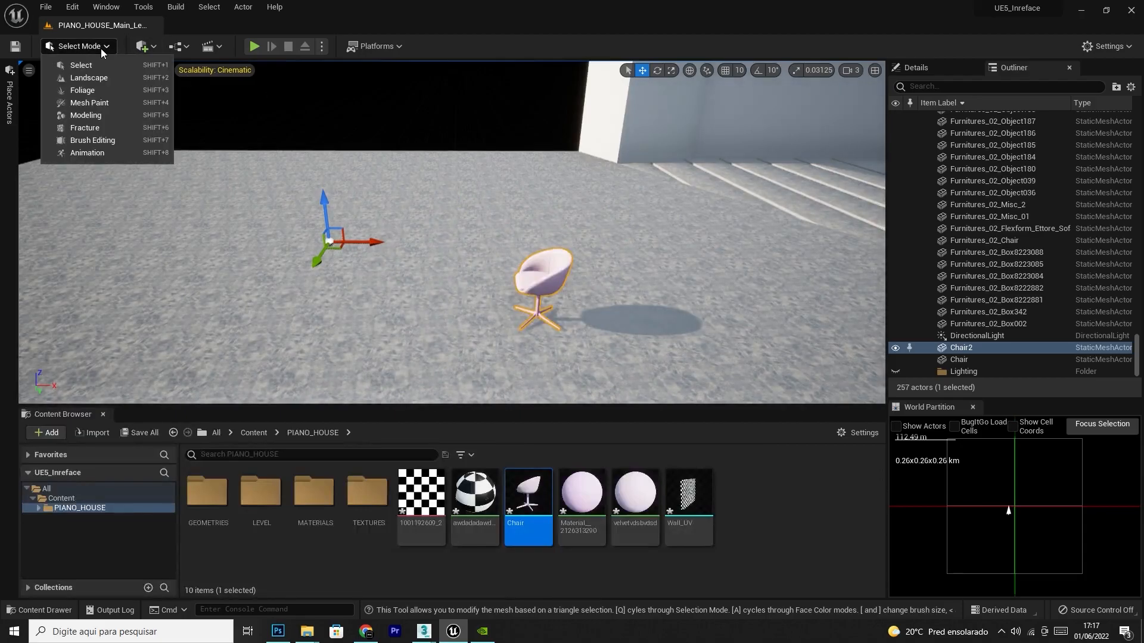
pyautogui.click(87, 114)
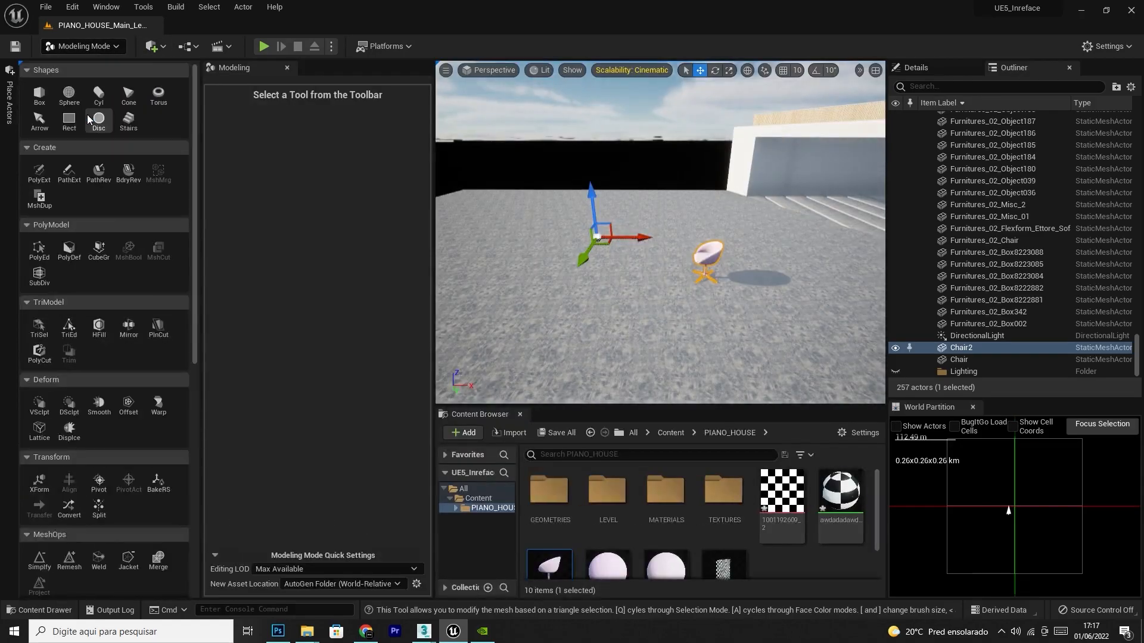
pyautogui.scroll(-4, 93, 250)
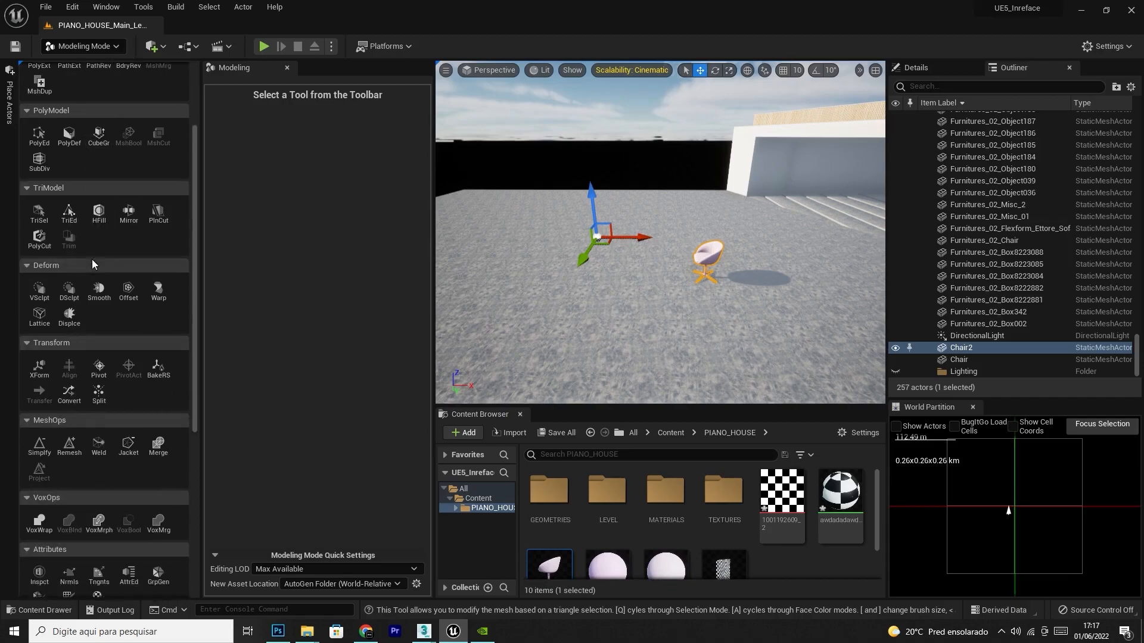
pyautogui.scroll(4, 91, 260)
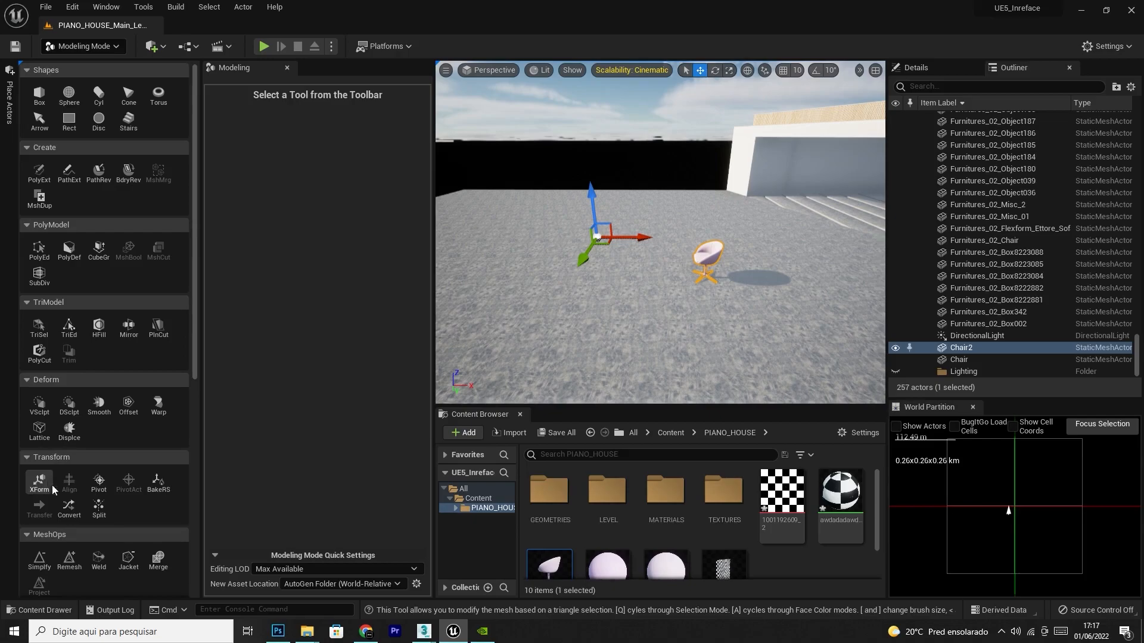
pyautogui.click(99, 483)
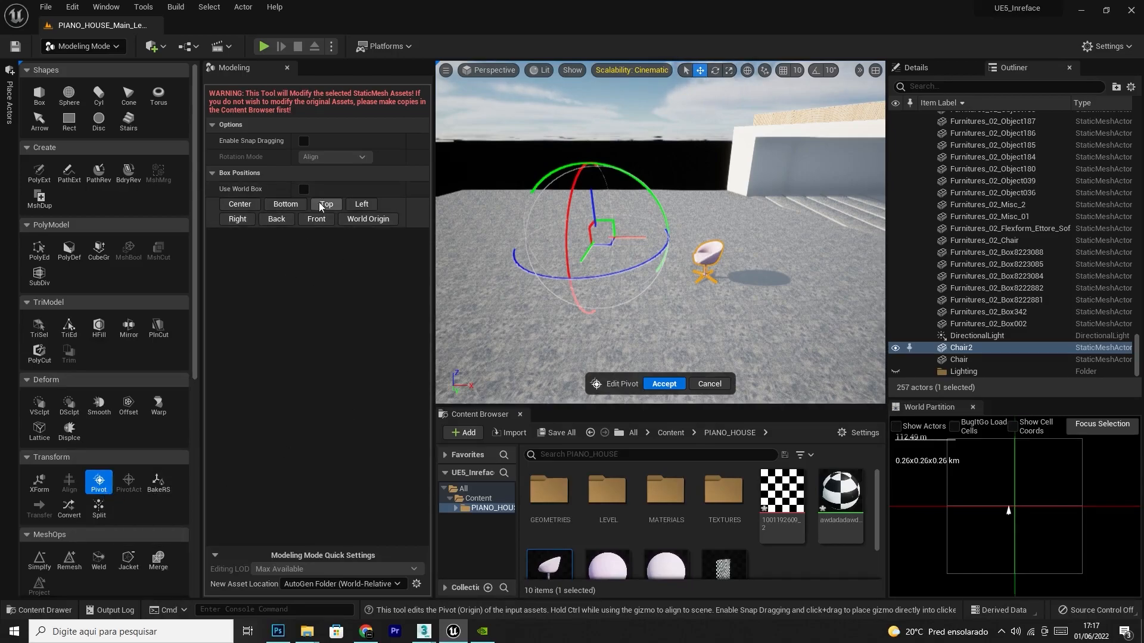
# Try the chair's pivot at a free offset and at the Center, Bottom, Top, Left, Right, Back and Front box positions
pyautogui.moveTo(606, 244)
pyautogui.mouseDown()
pyautogui.moveTo(601, 253)
pyautogui.moveTo(700, 292)
pyautogui.moveTo(723, 318)
pyautogui.moveTo(596, 286)
pyautogui.moveTo(676, 208)
pyautogui.moveTo(799, 298)
pyautogui.moveTo(564, 261)
pyautogui.moveTo(529, 123)
pyautogui.moveTo(542, 141)
pyautogui.moveTo(563, 342)
pyautogui.moveTo(574, 350)
pyautogui.moveTo(568, 269)
pyautogui.moveTo(691, 256)
pyautogui.moveTo(715, 274)
pyautogui.moveTo(592, 254)
pyautogui.moveTo(590, 233)
pyautogui.mouseUp()
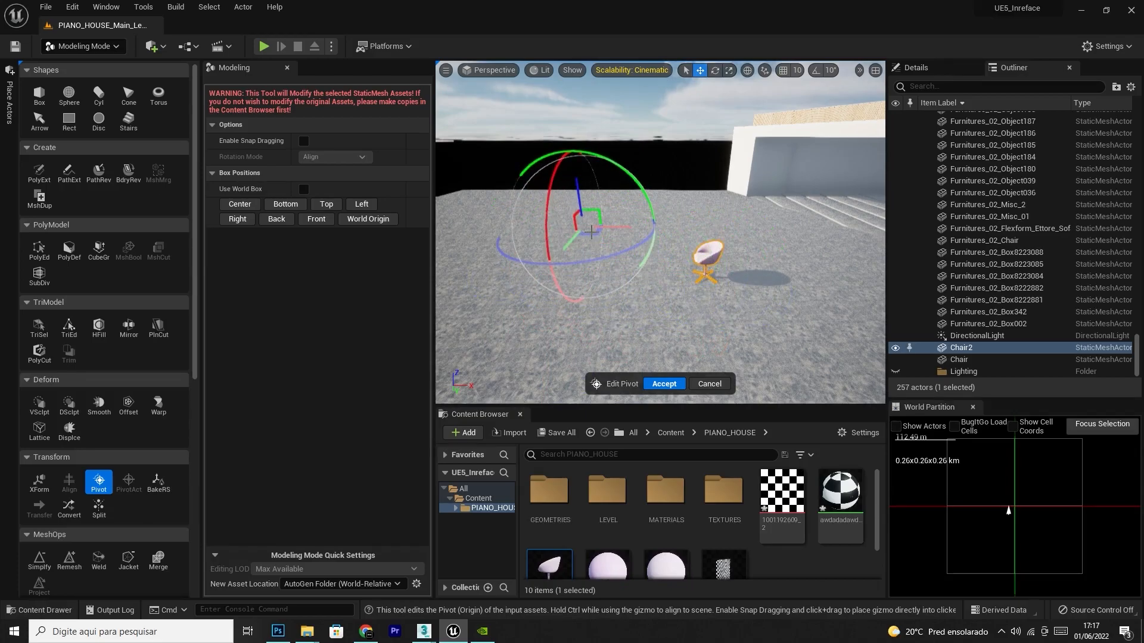
pyautogui.click(240, 204)
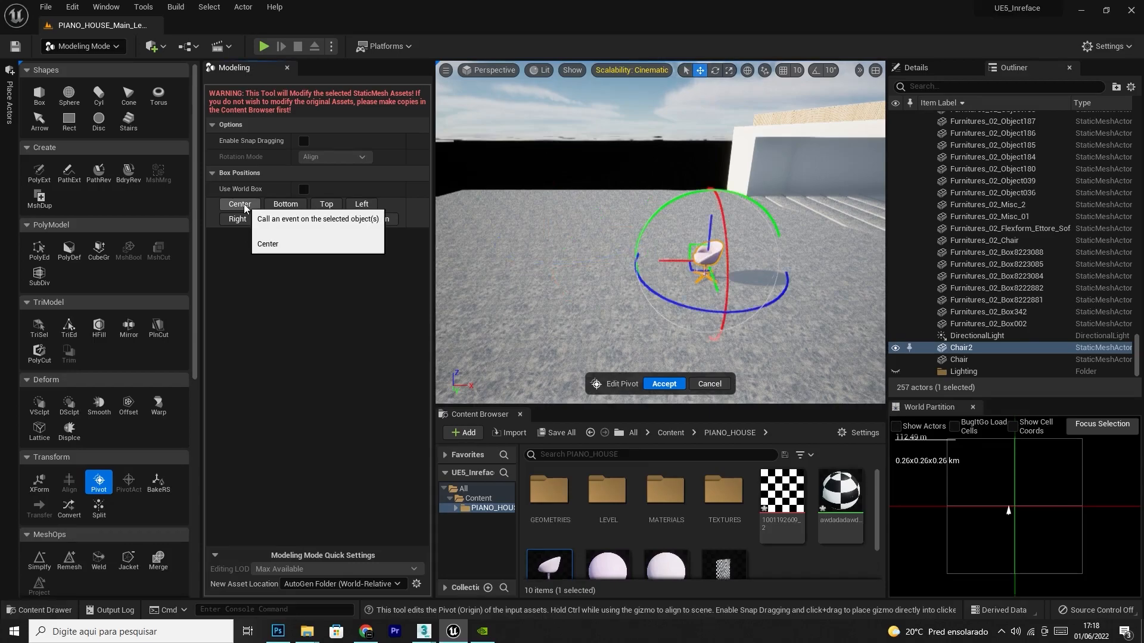
pyautogui.click(294, 203)
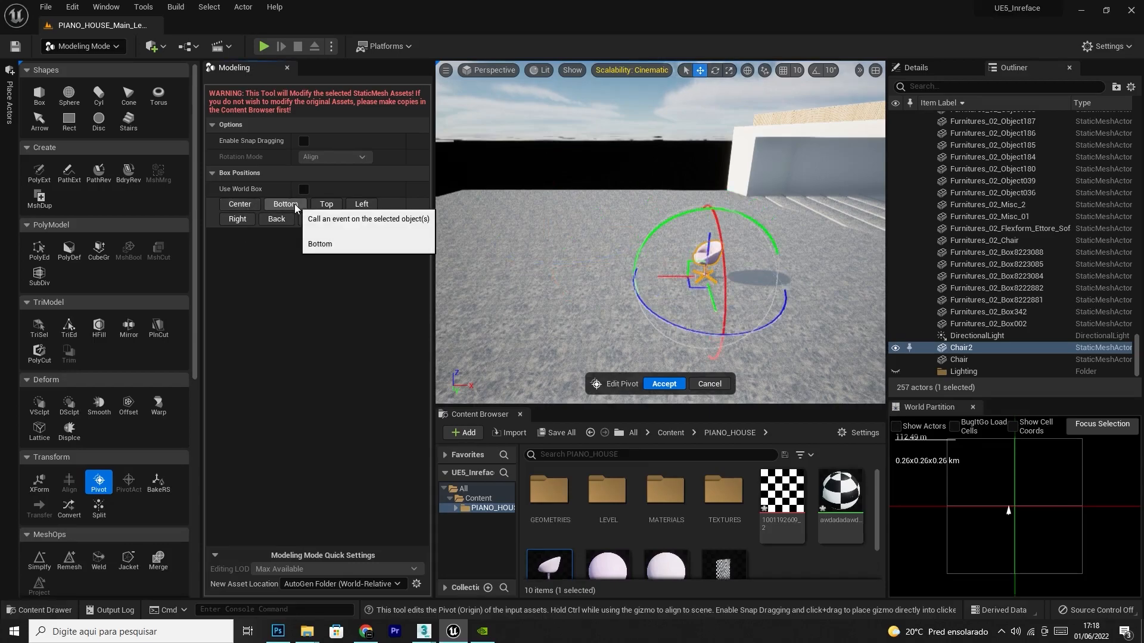
pyautogui.moveTo(627, 263); pyautogui.dragTo(652, 223, button='right')
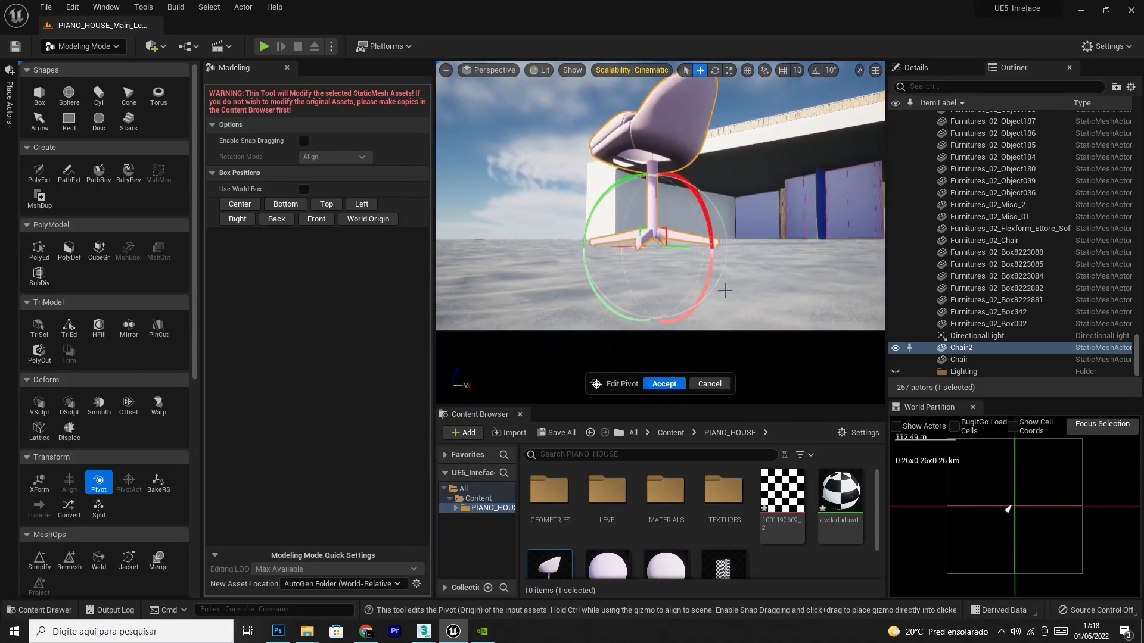
pyautogui.click(330, 207)
pyautogui.moveTo(537, 221); pyautogui.dragTo(545, 286, button='right')
pyautogui.click(367, 204)
pyautogui.click(238, 219)
pyautogui.click(277, 219)
pyautogui.click(321, 219)
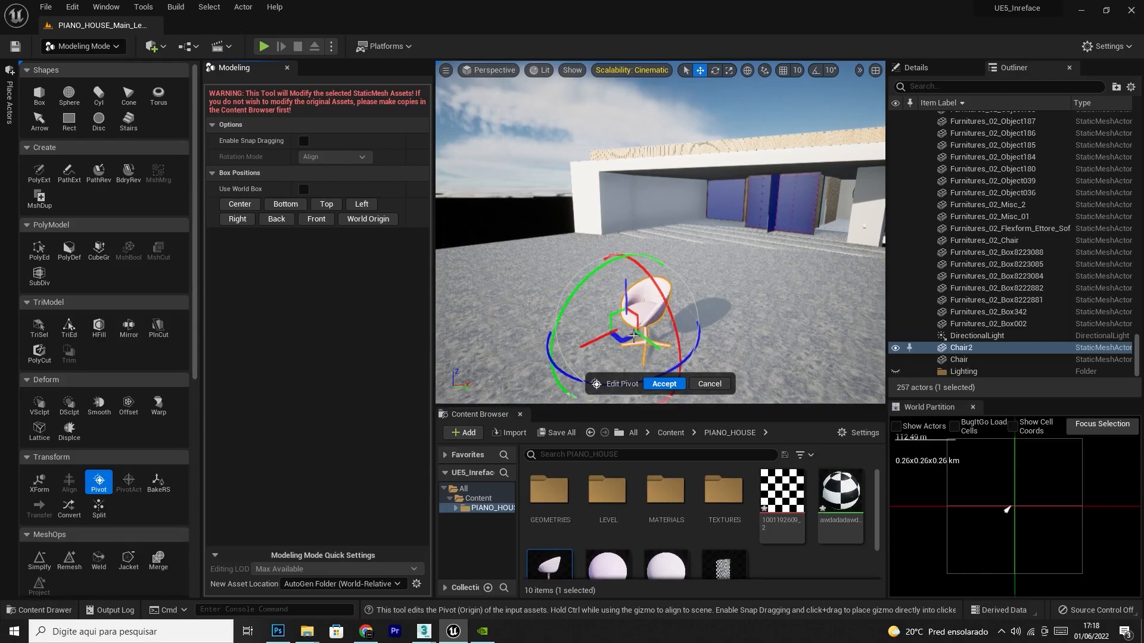
# Set the chair's pivot to the Bottom box position, accept the edit and show the move gizmo
pyautogui.click(293, 206)
pyautogui.press('q')
pyautogui.moveTo(684, 320); pyautogui.dragTo(647, 297, button='right')
pyautogui.press('q')
pyautogui.press('e')
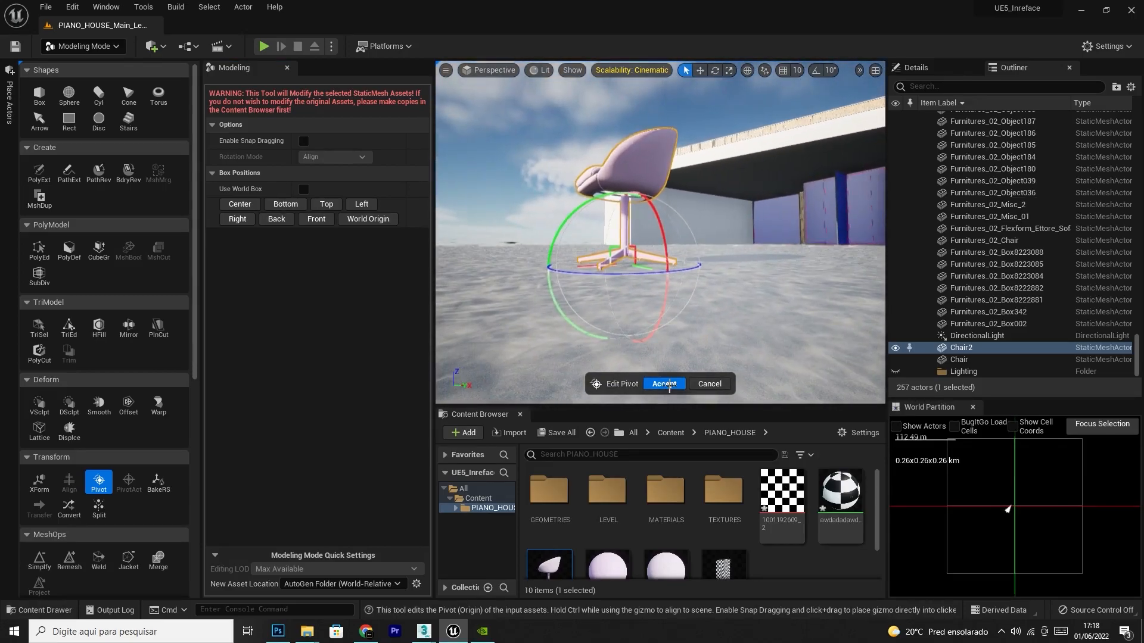
pyautogui.click(666, 384)
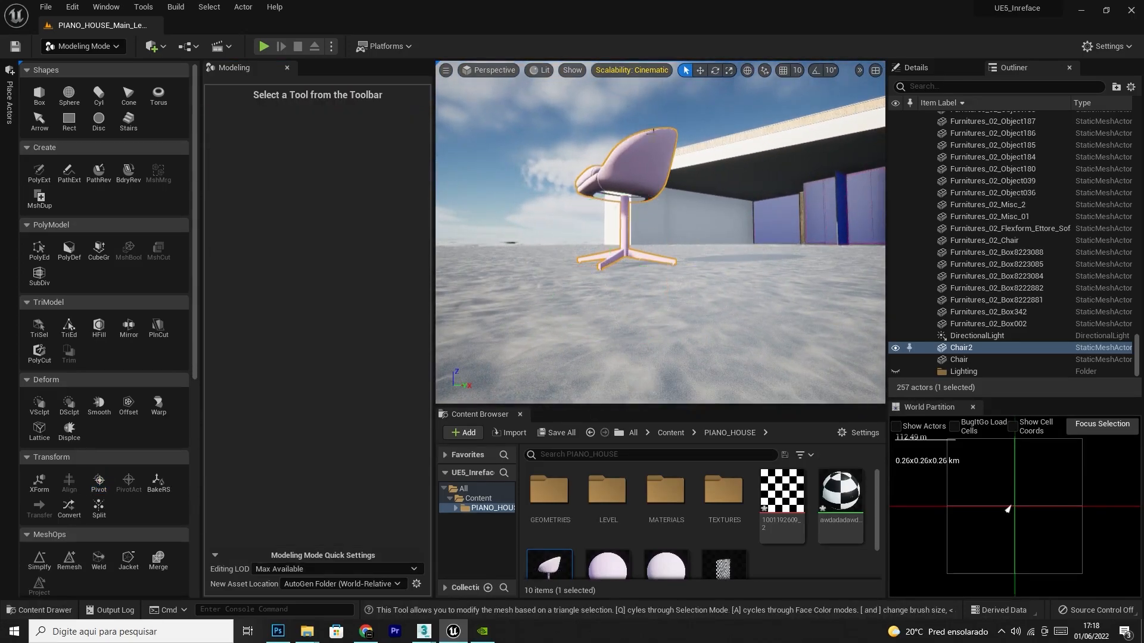
pyautogui.click(700, 71)
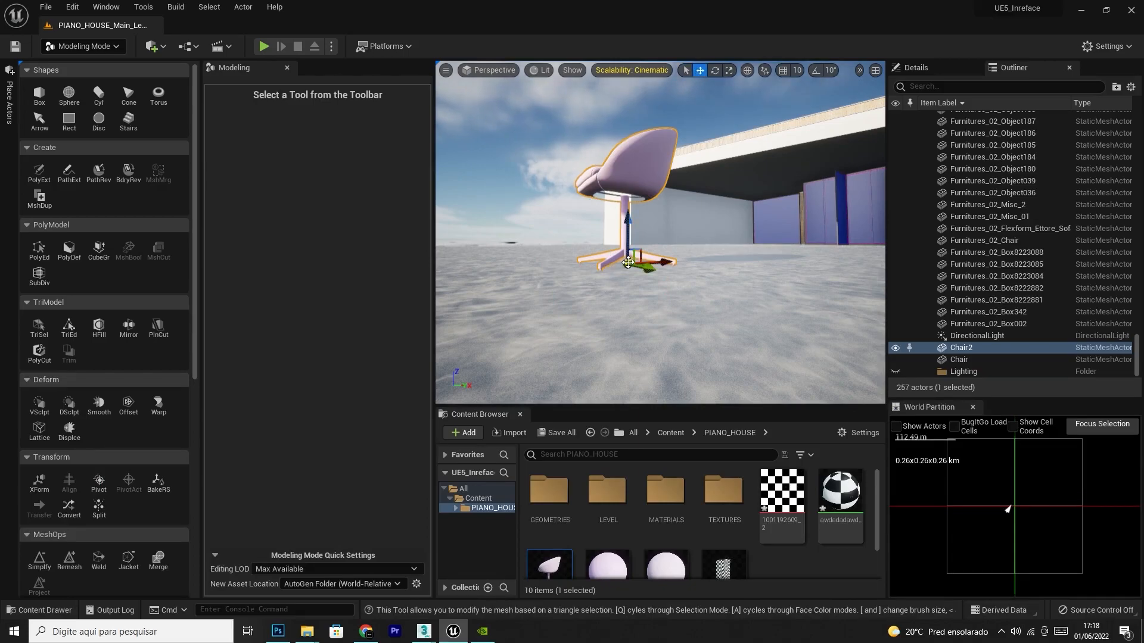
# Place four more copies of the Chair mesh on the ground around the first one
pyautogui.moveTo(584, 345); pyautogui.dragTo(631, 351, button='right')
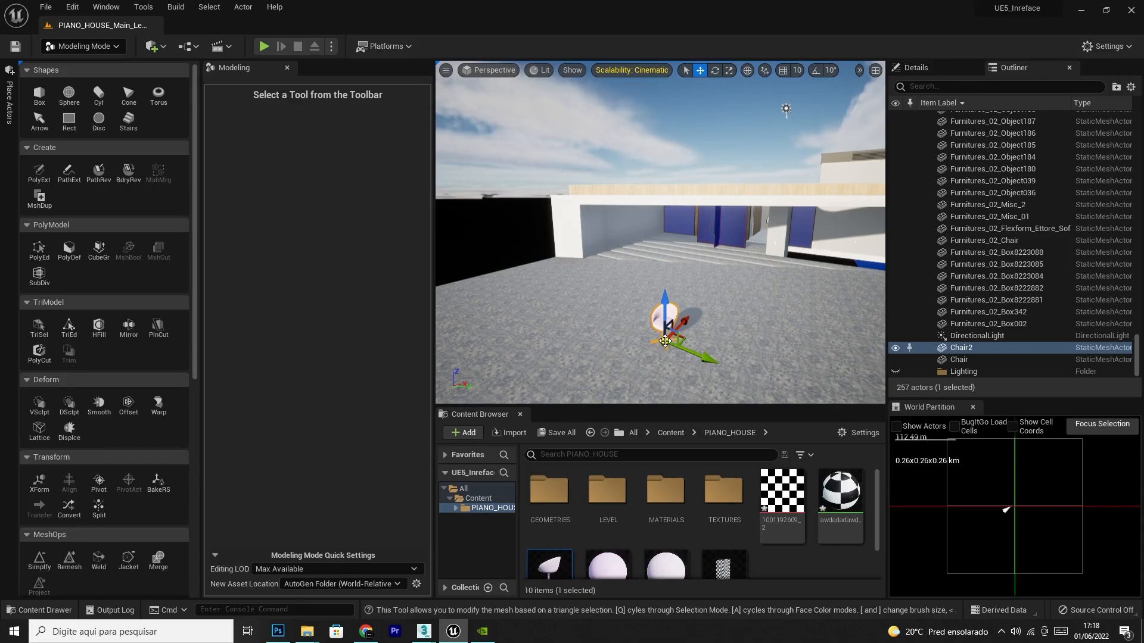
pyautogui.moveTo(549, 566); pyautogui.dragTo(605, 319)
pyautogui.moveTo(549, 566); pyautogui.dragTo(749, 356)
pyautogui.moveTo(550, 566); pyautogui.dragTo(718, 292)
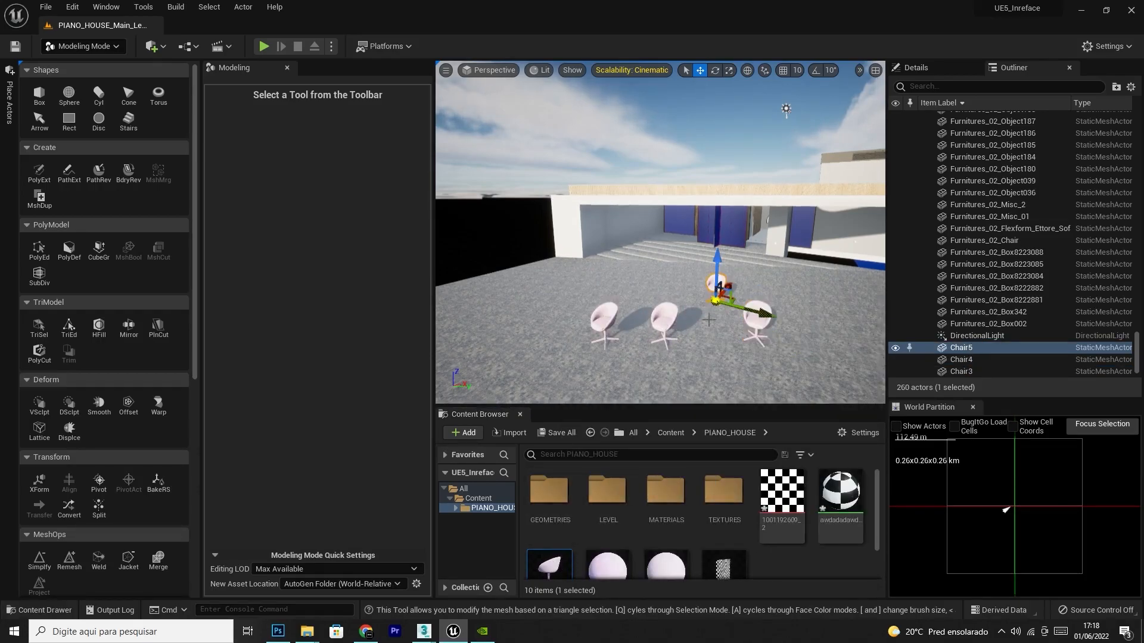
pyautogui.moveTo(549, 563); pyautogui.dragTo(538, 330)
# Examine the last placed chair up close and at ground level to check how its base meets the floor
pyautogui.scroll(4, 537, 335)
pyautogui.scroll(-2, 530, 350)
pyautogui.press('f')
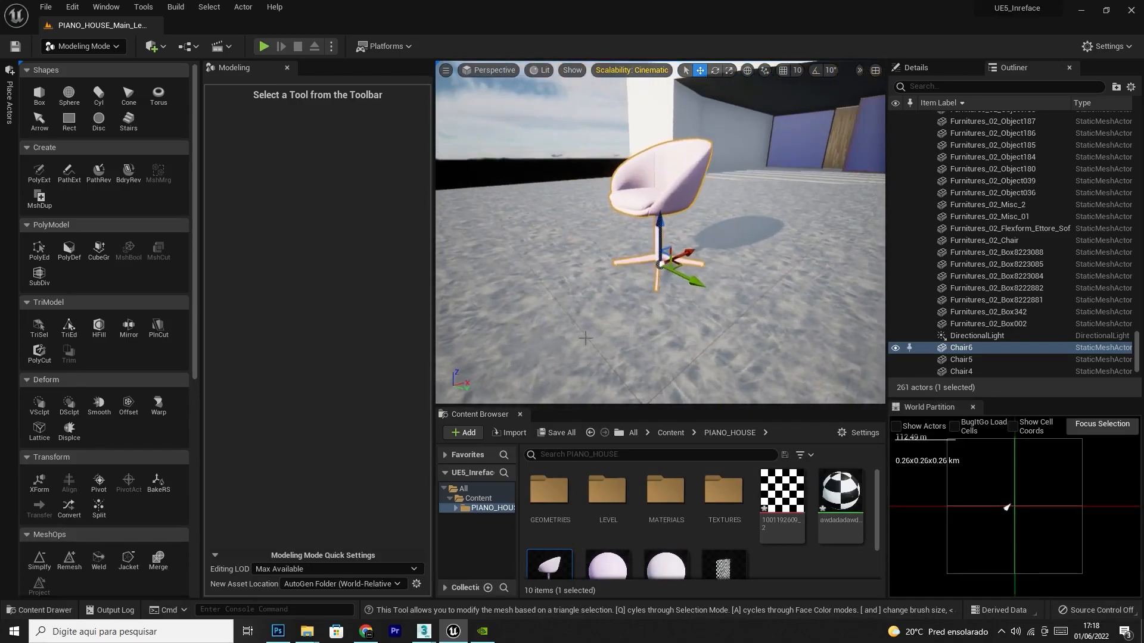
pyautogui.keyDown('alt'); pyautogui.moveTo(687, 286); pyautogui.dragTo(622, 305); pyautogui.keyUp('alt')
pyautogui.press('q')
pyautogui.keyDown('alt'); pyautogui.moveTo(520, 311); pyautogui.dragTo(552, 384); pyautogui.keyUp('alt')
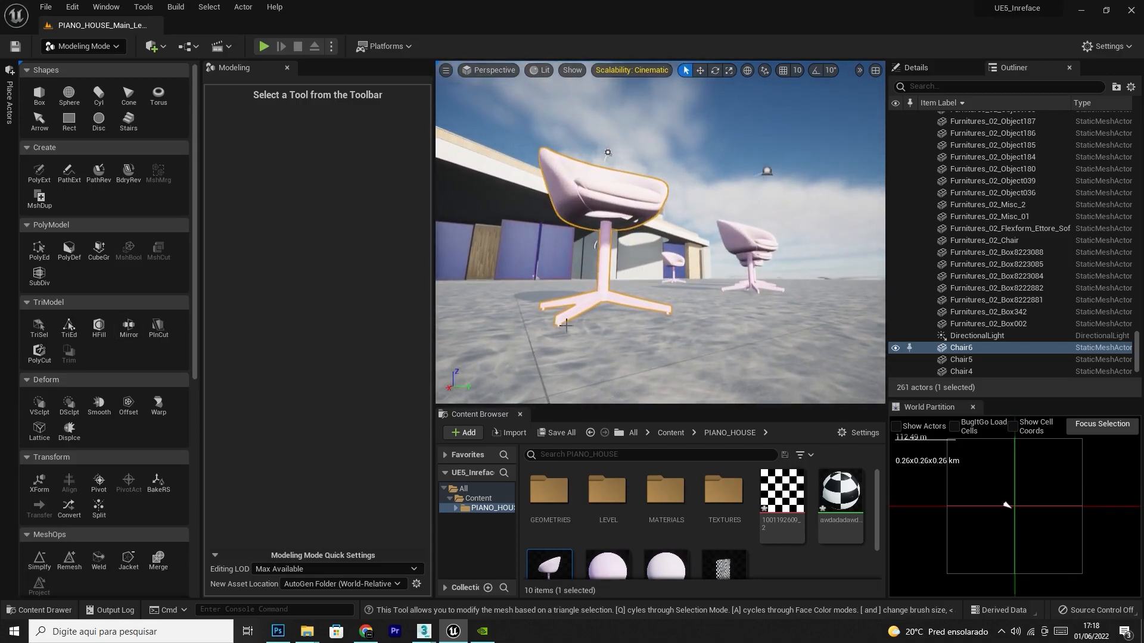
pyautogui.press('e')
pyautogui.moveTo(657, 306); pyautogui.dragTo(672, 295, button='right')
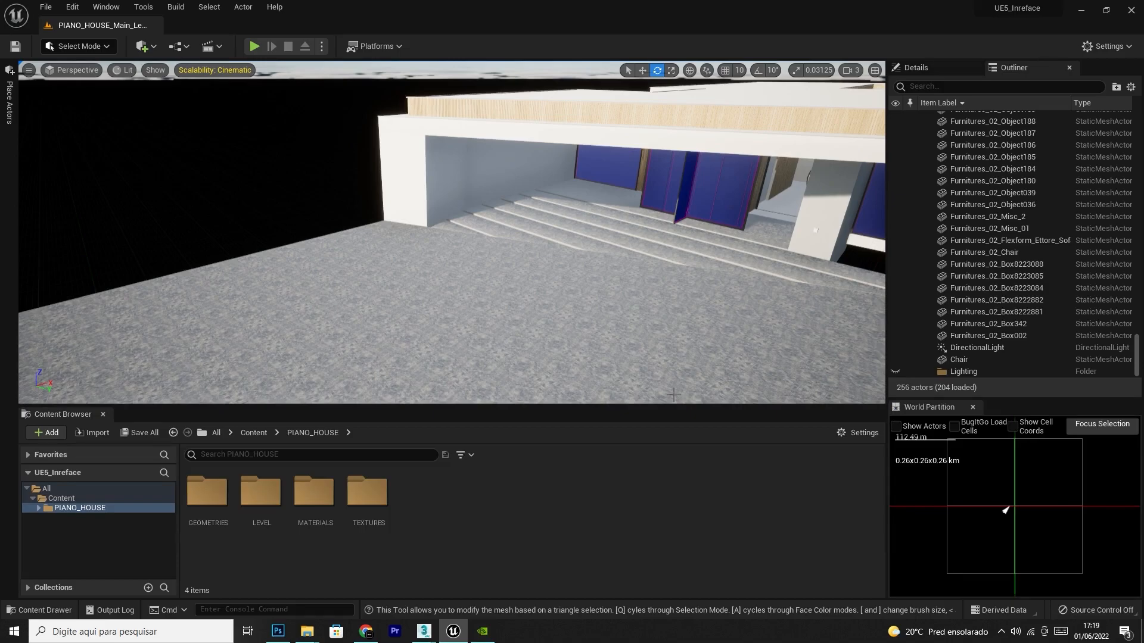
# Switch to 3ds Max and flip the polygons of the chair's seat cushion at Element level
pyautogui.moveTo(423, 631)
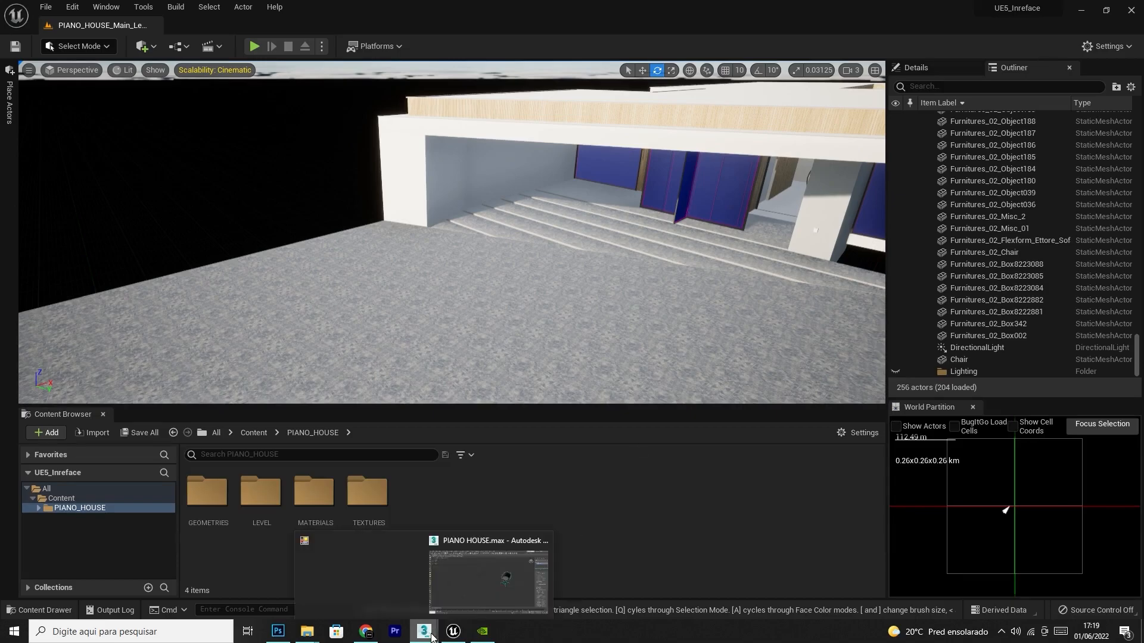
pyautogui.click(496, 588)
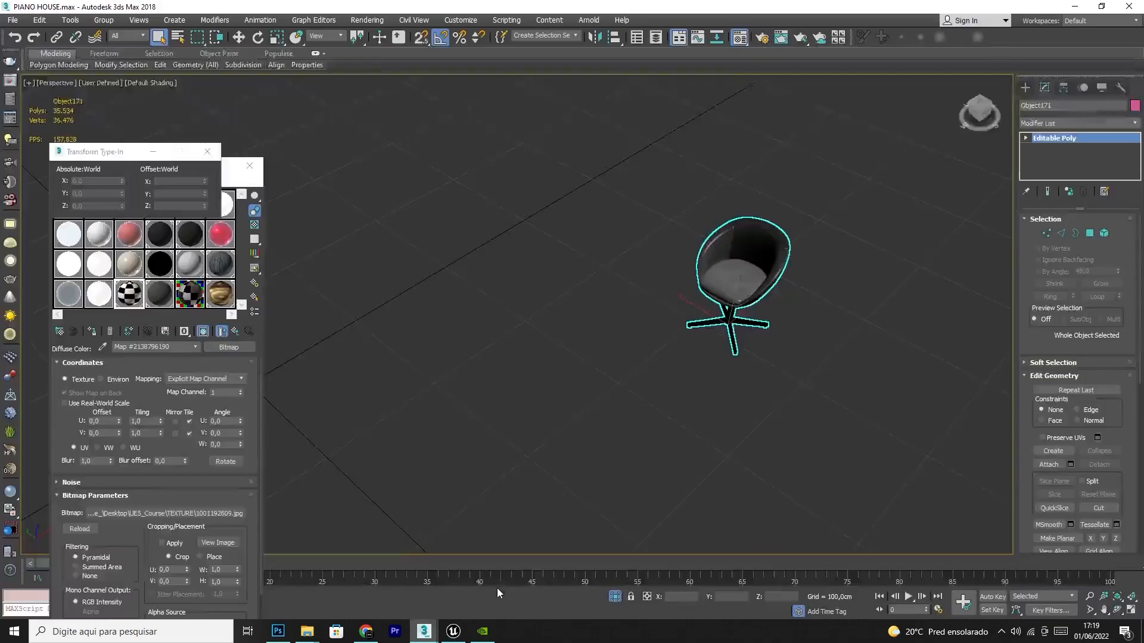
pyautogui.click(1103, 233)
pyautogui.click(747, 274)
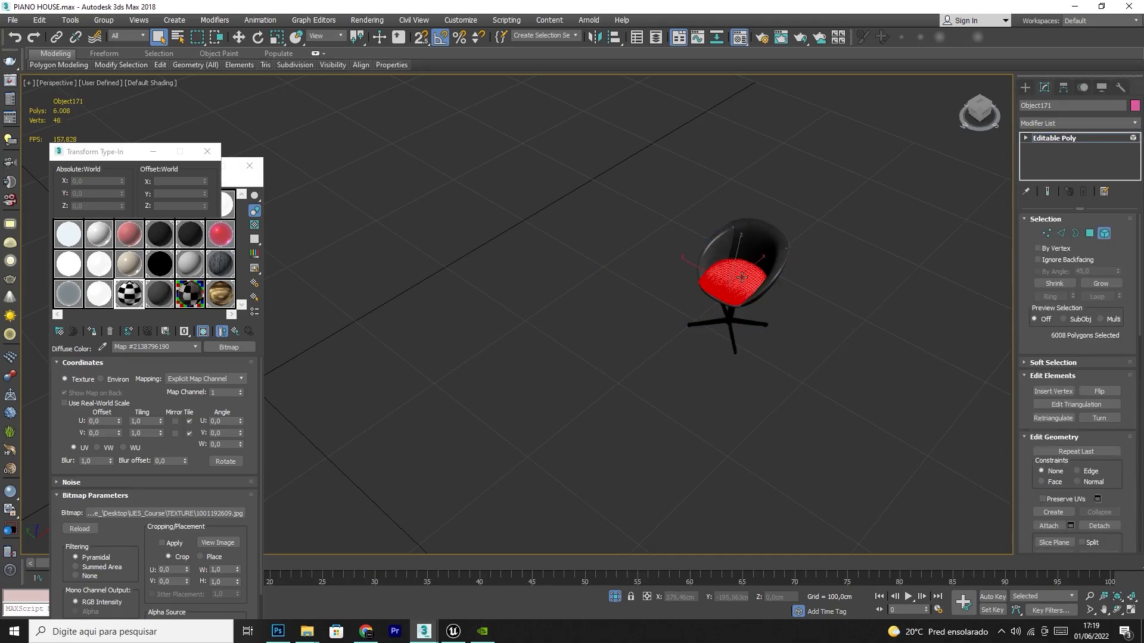
pyautogui.scroll(6, 740, 291)
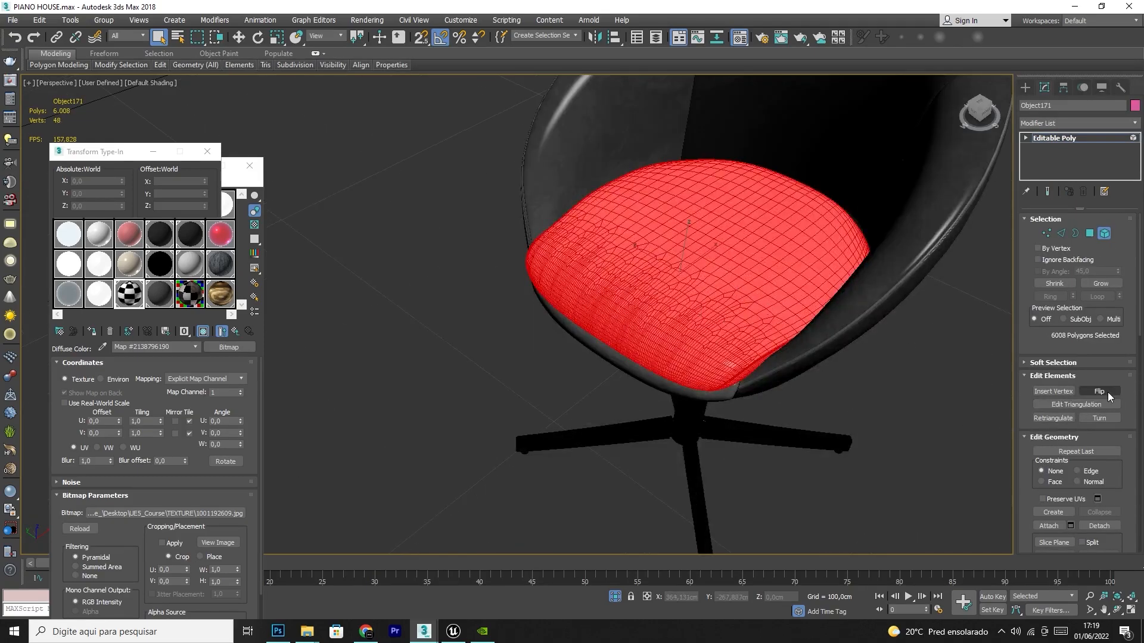
pyautogui.click(1107, 392)
pyautogui.click(1104, 233)
# Examine the shading of the chair's seat cushion and shell up close and from farther away
pyautogui.click(833, 370)
pyautogui.click(734, 300)
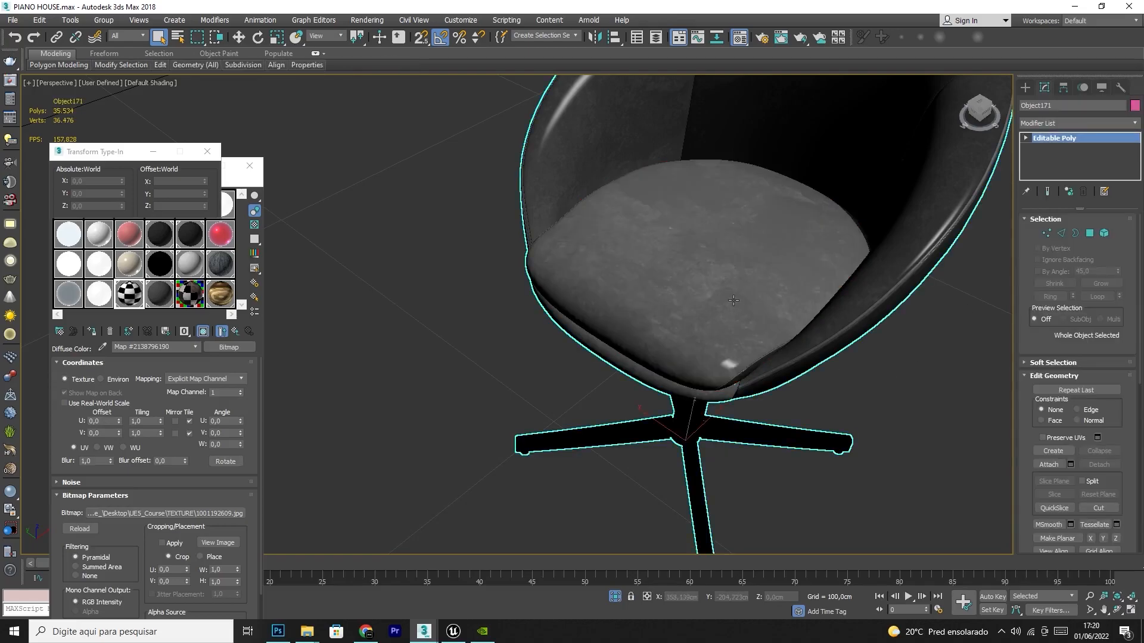
pyautogui.click(520, 339)
pyautogui.moveTo(794, 296); pyautogui.dragTo(704, 295, button='middle')
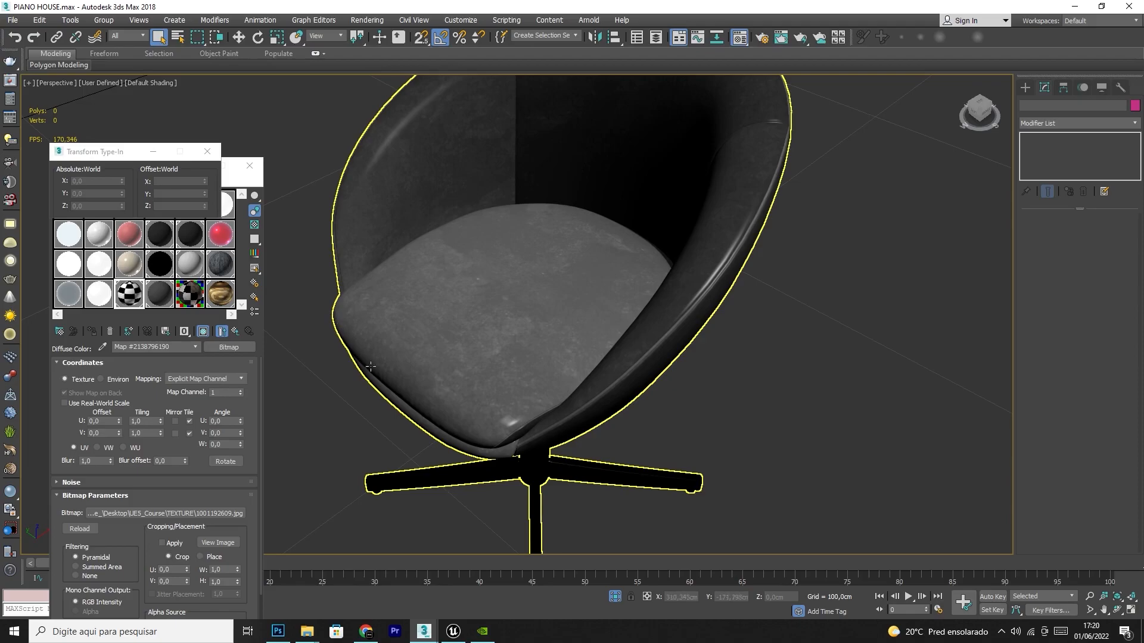
pyautogui.click(810, 539)
pyautogui.click(1116, 609)
pyautogui.press('q')
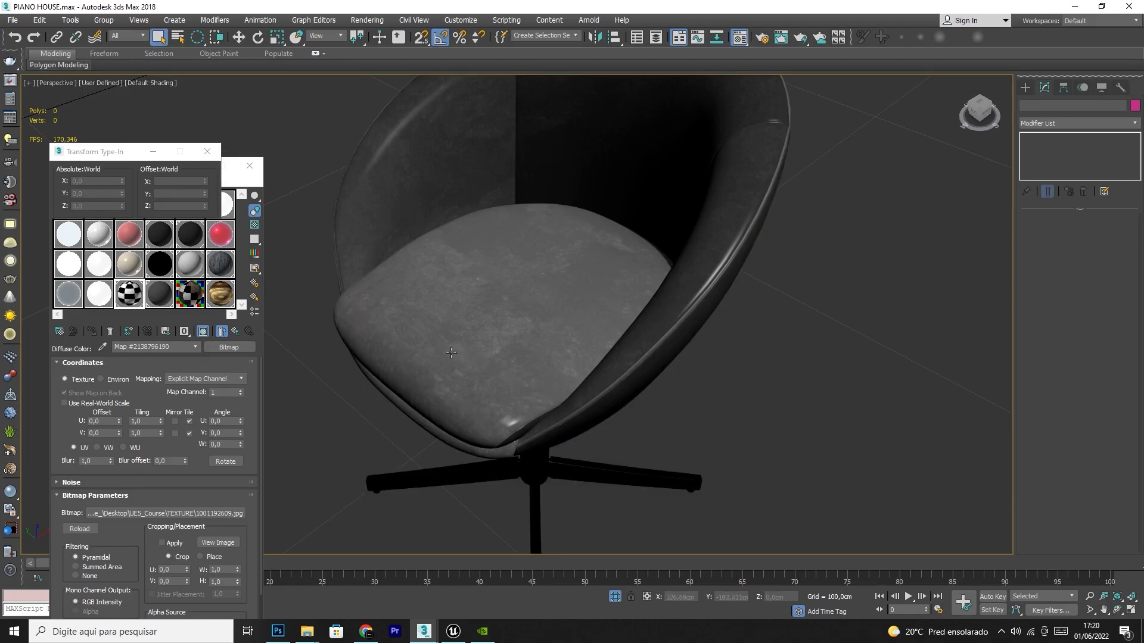
pyautogui.click(1092, 598)
pyautogui.moveTo(519, 405)
pyautogui.mouseDown()
pyautogui.moveTo(478, 367)
pyautogui.moveTo(499, 414)
pyautogui.mouseUp()
# Select the chair object and export it as the FBX file Chair_Fliped in the PIVOT TEST folder
pyautogui.hotkey('ctrl', 'a')
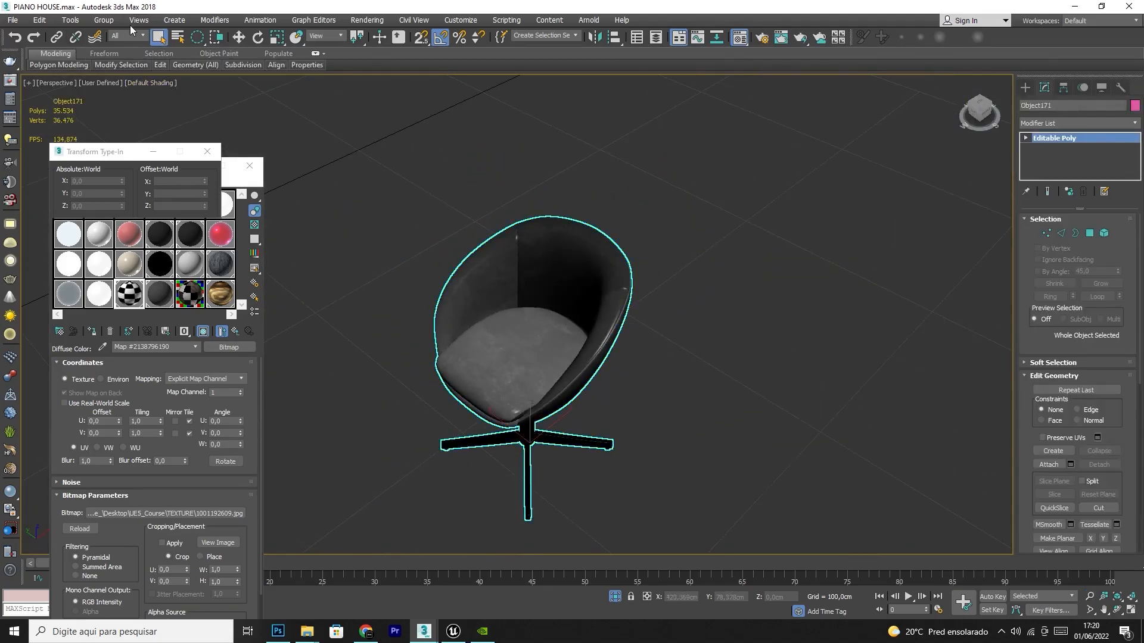
pyautogui.click(15, 23)
pyautogui.moveTo(31, 204)
pyautogui.click(165, 218)
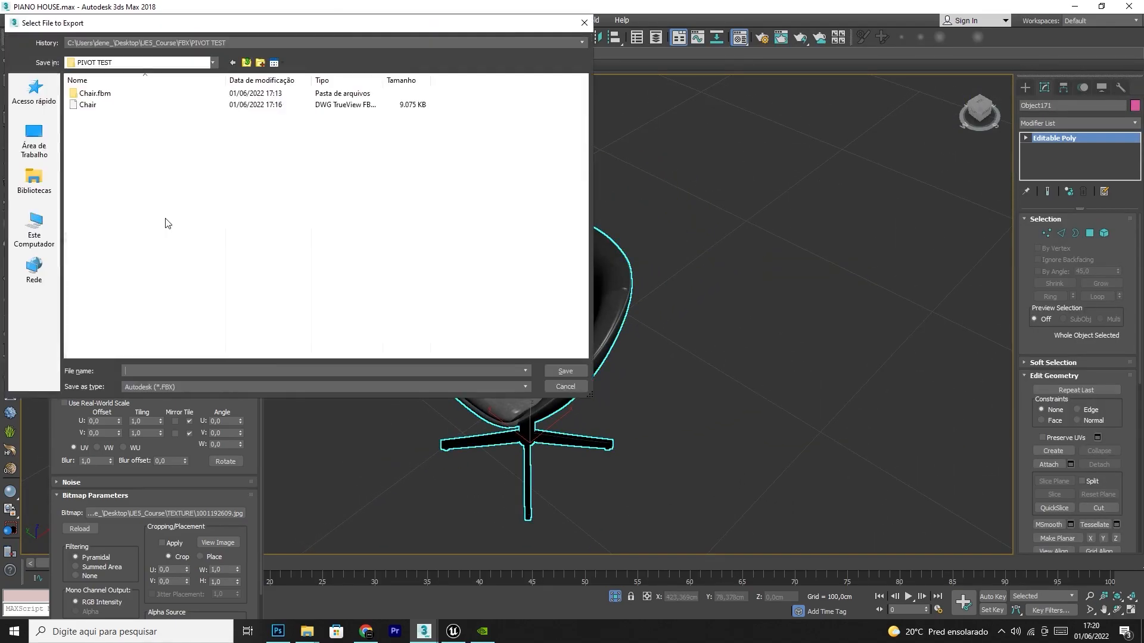
pyautogui.click(87, 104)
pyautogui.doubleClick(160, 367)
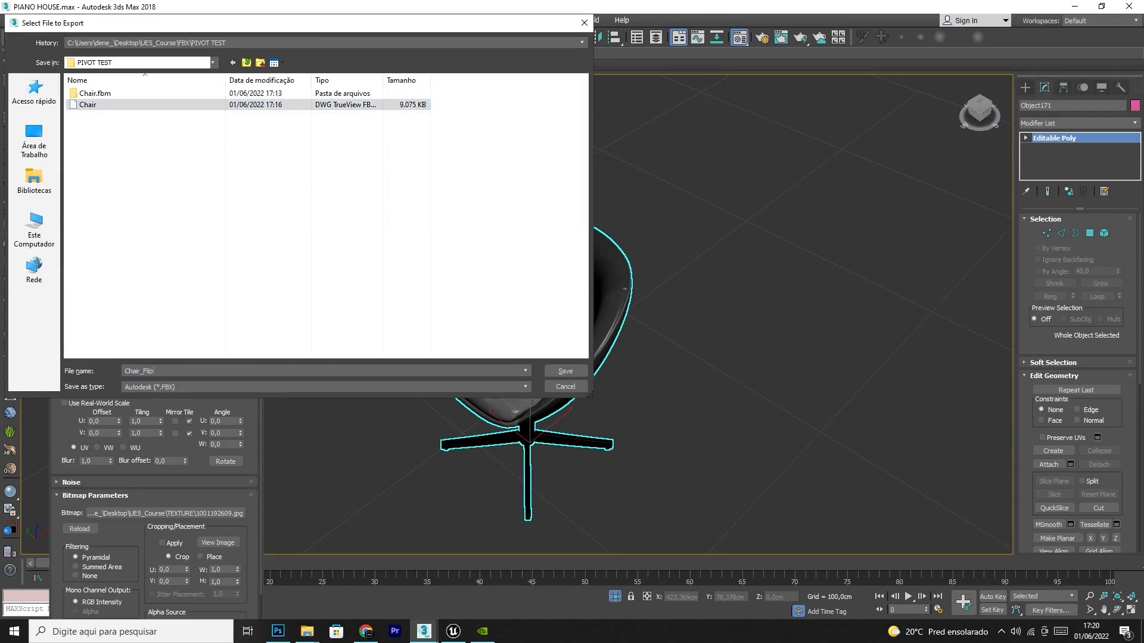
pyautogui.click(560, 372)
pyautogui.click(646, 476)
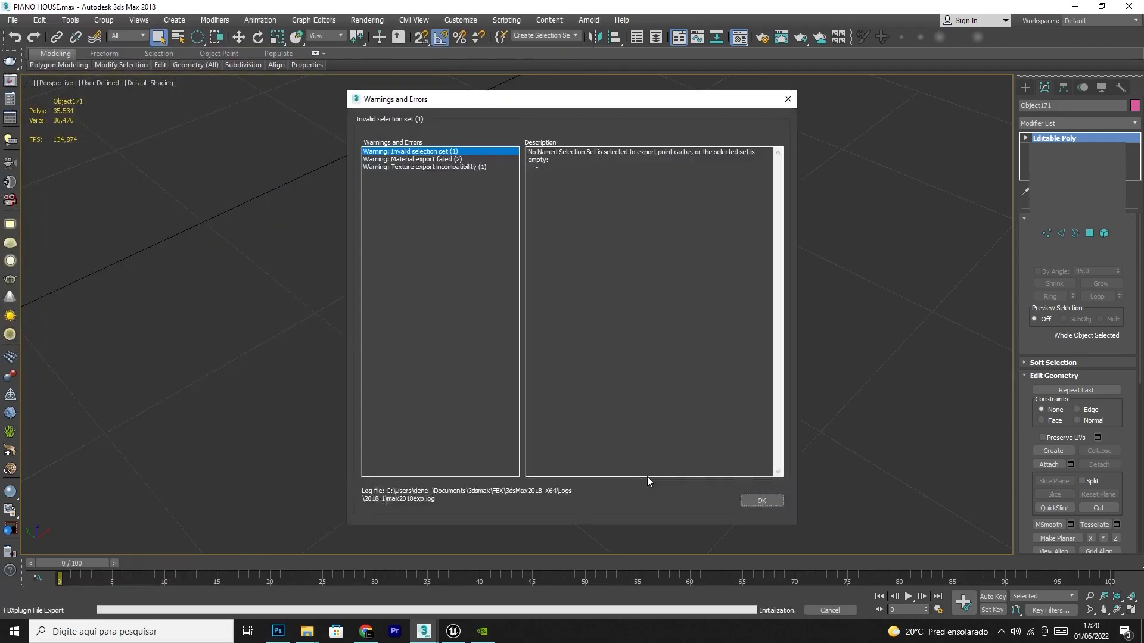
pyautogui.click(760, 500)
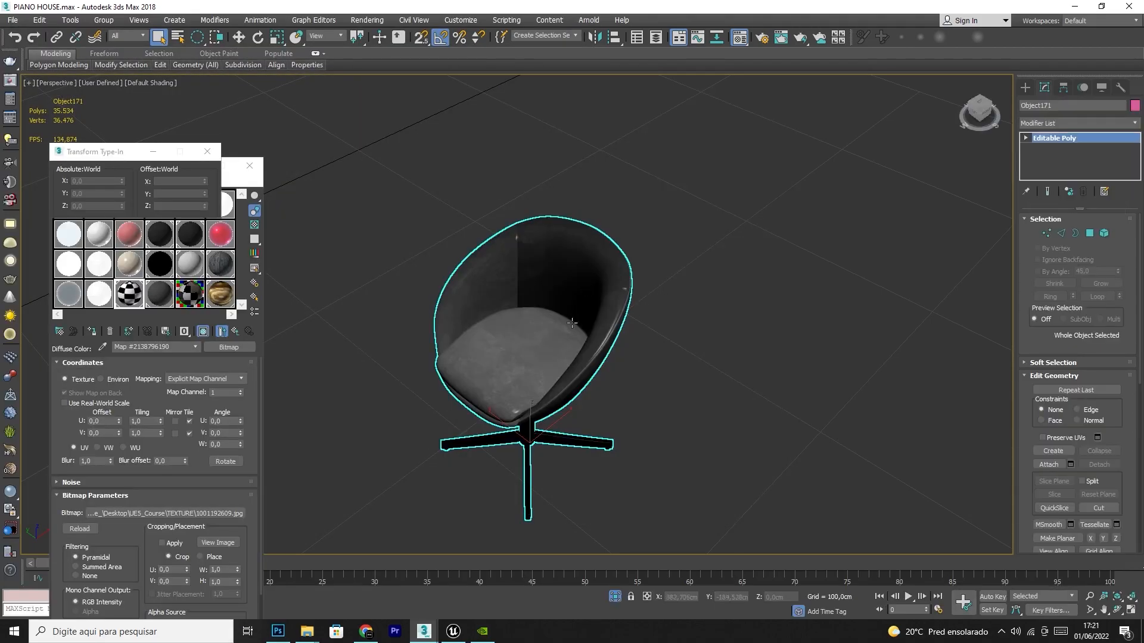
# Switch to Unreal Engine, import Chair_Fliped into the PIANO_HOUSE folder and place the mesh on the ground outside the house
pyautogui.click(453, 632)
pyautogui.rightClick(461, 495)
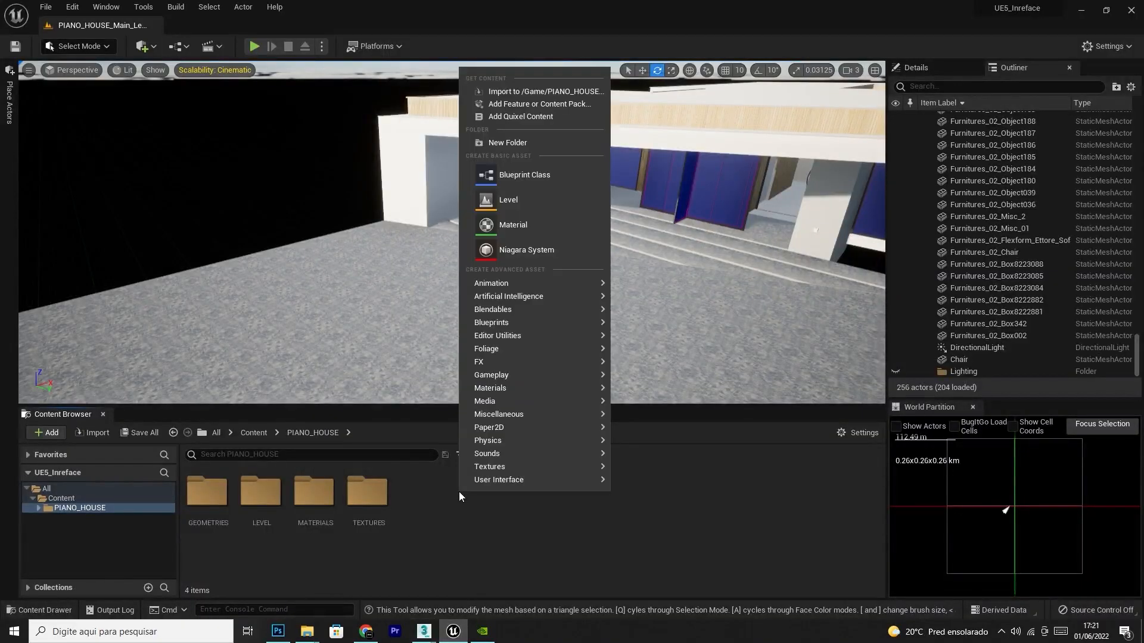
pyautogui.click(524, 92)
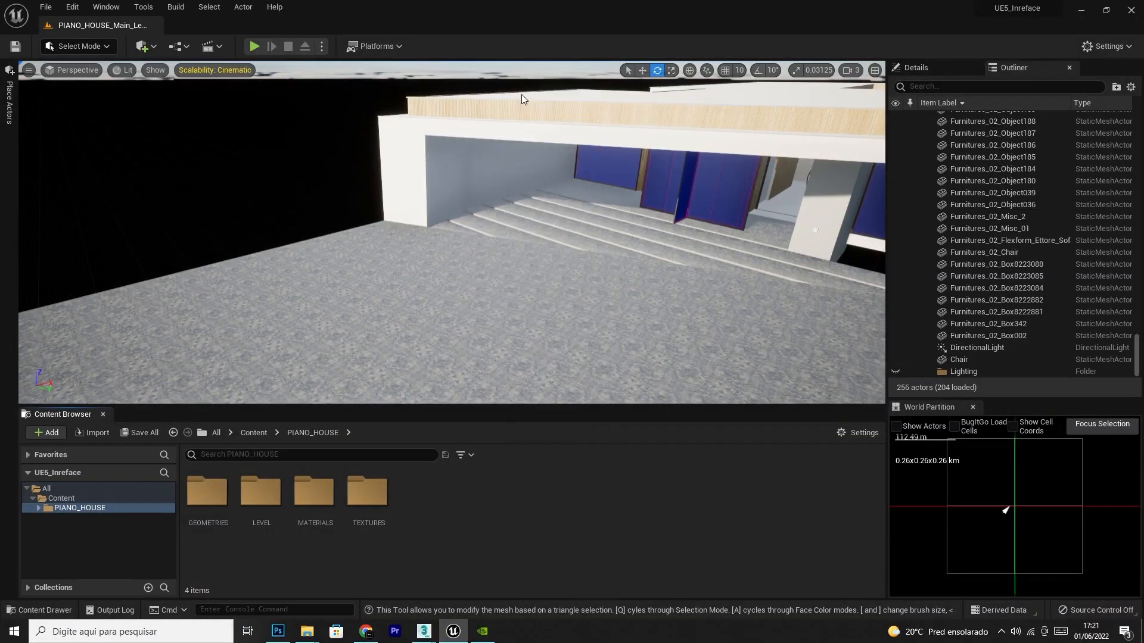
pyautogui.click(236, 112)
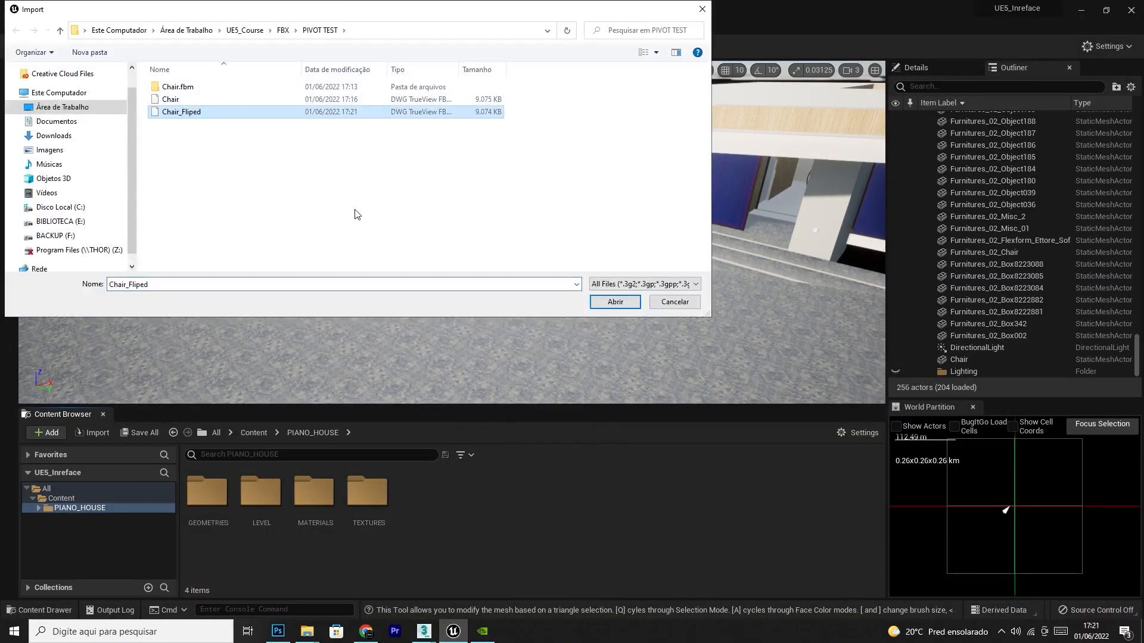
pyautogui.click(619, 303)
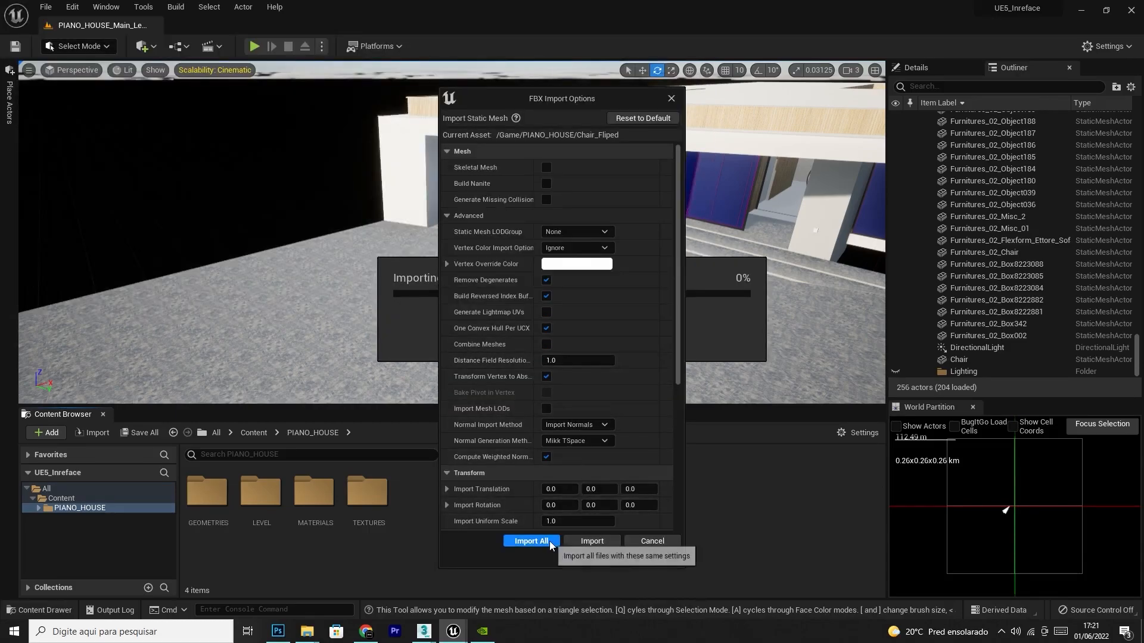
pyautogui.click(549, 544)
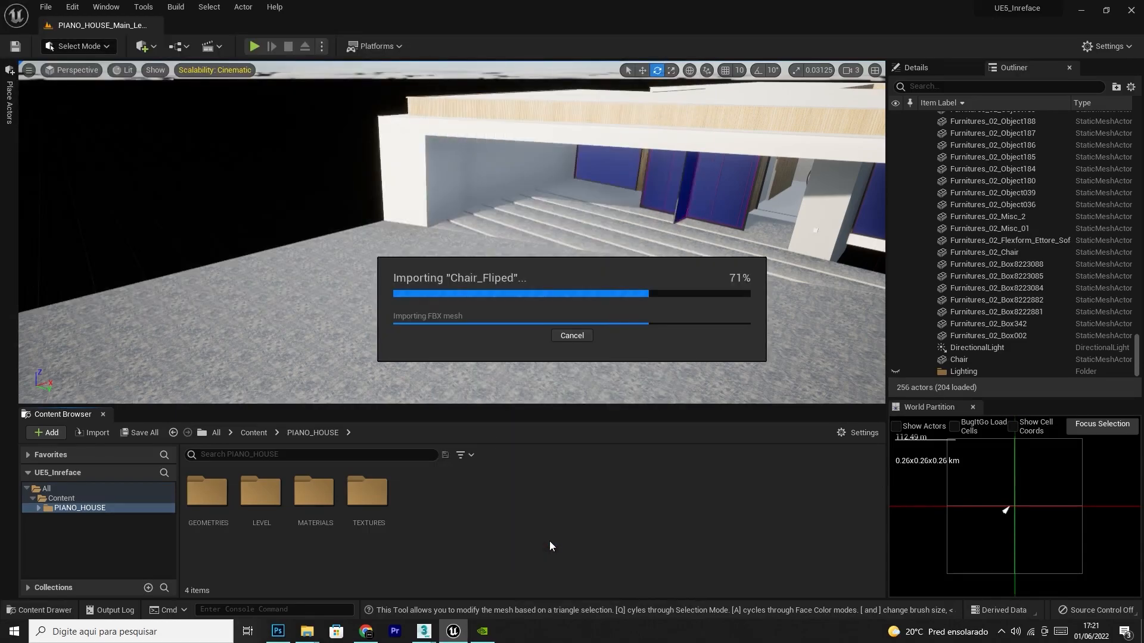
pyautogui.moveTo(552, 513); pyautogui.dragTo(367, 343)
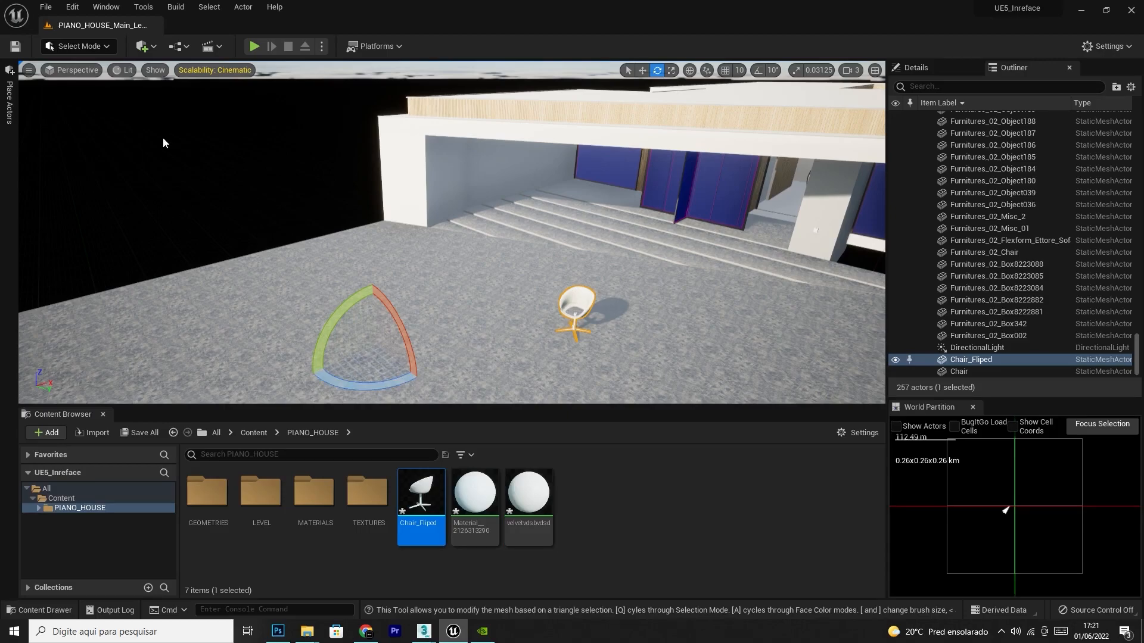
# In Modeling Mode, move the Chair_Fliped mesh's pivot to the base of the chair with Edit Pivot and accept it
pyautogui.click(101, 49)
pyautogui.click(88, 114)
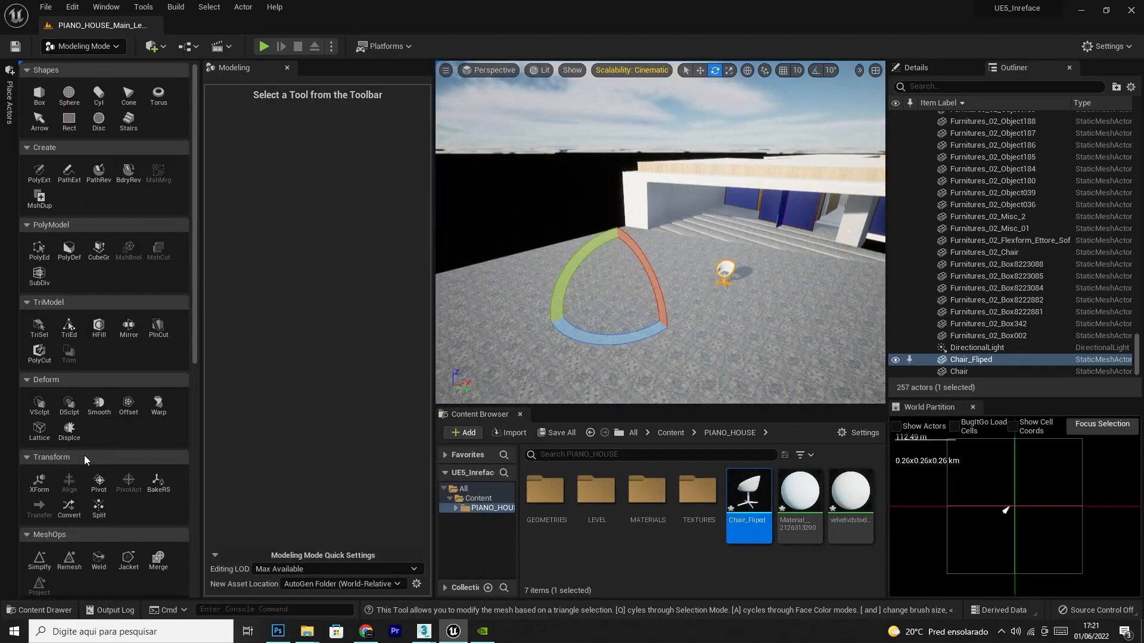
pyautogui.click(99, 482)
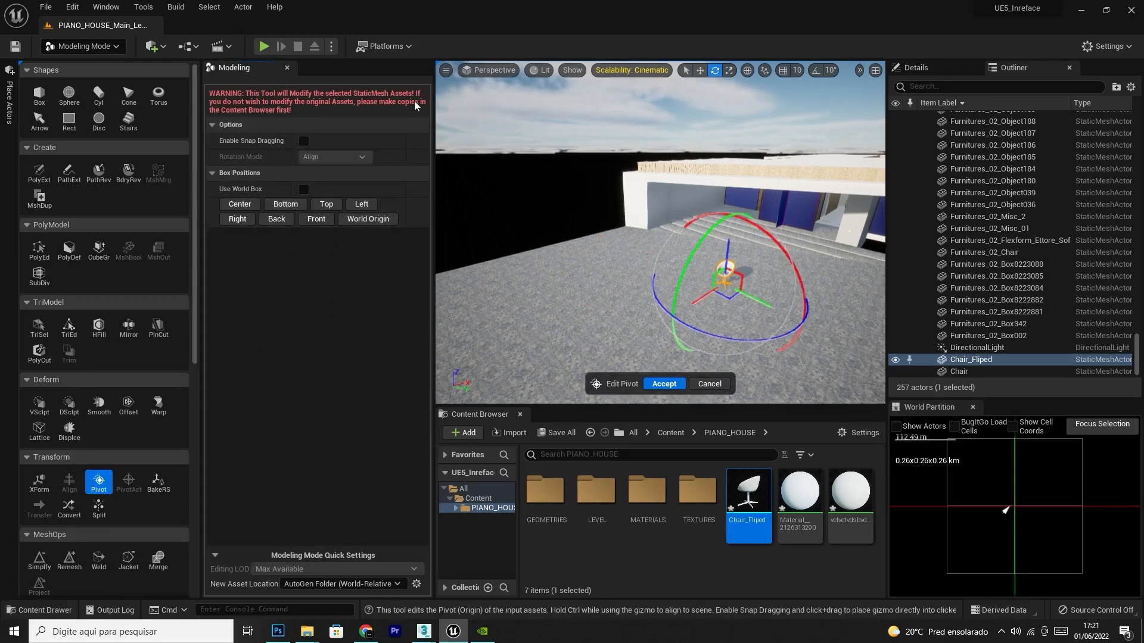
pyautogui.click(665, 384)
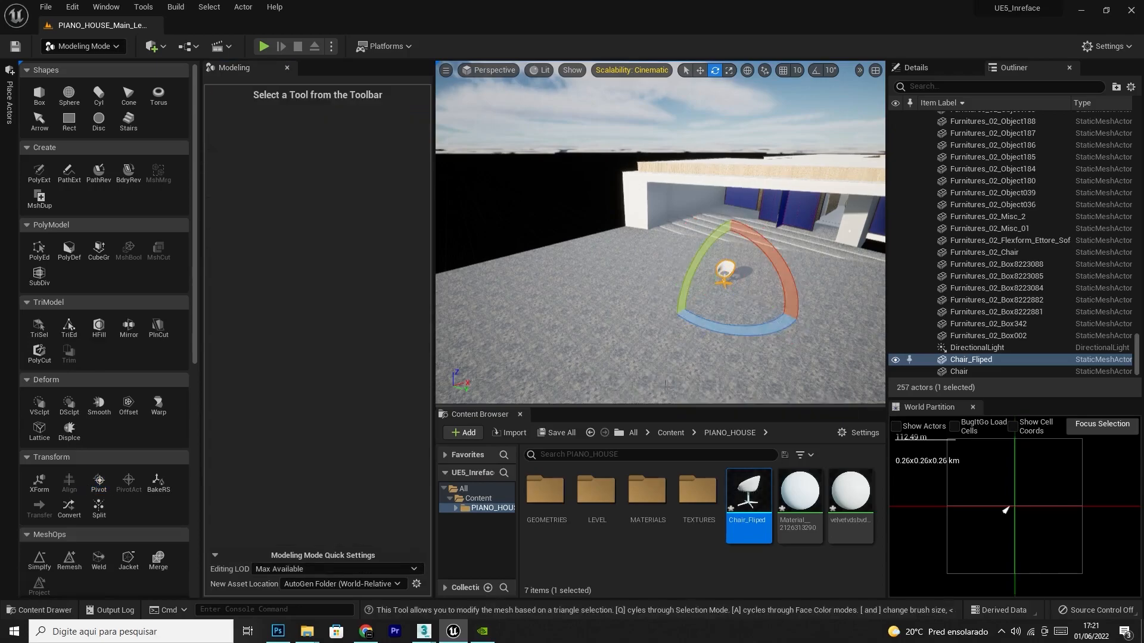
# Examine the Chair_Fliped mesh's seat and shell up close to check the flipped faces
pyautogui.click(699, 72)
pyautogui.moveTo(708, 246); pyautogui.dragTo(751, 275, button='right')
pyautogui.press('w')
pyautogui.press('w')
pyautogui.press('w')
pyautogui.press('s')
pyautogui.press('w')
pyautogui.press('s')
pyautogui.press('e')
pyautogui.press('s')
pyautogui.press('w')
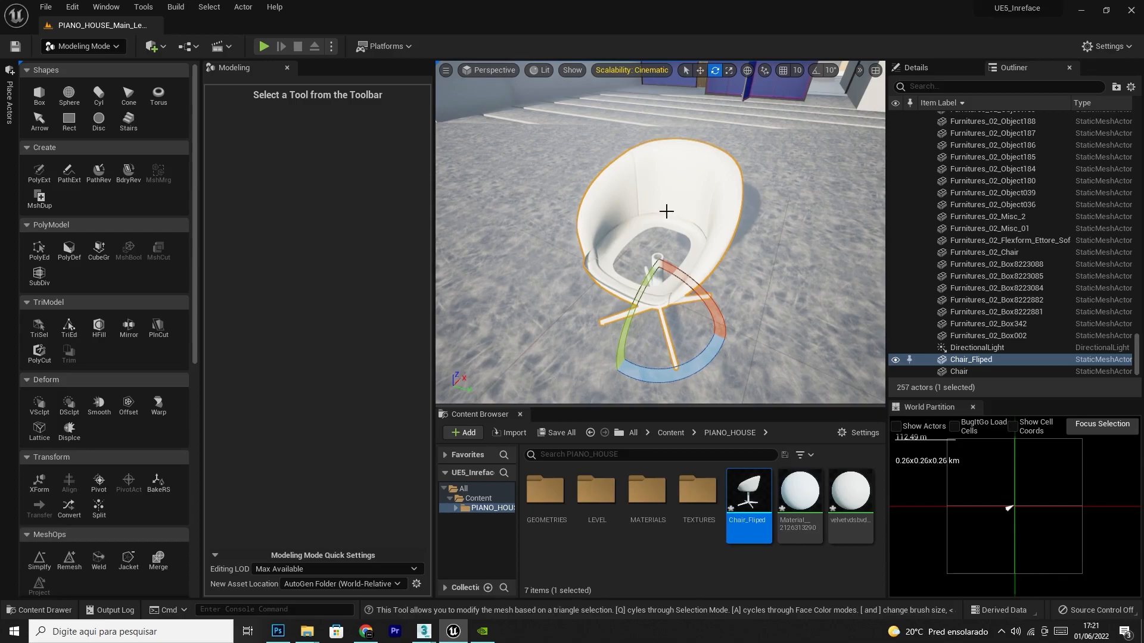
# Start Select Triangles on the chair and try selecting the shell's triangles with the Brush selection mode
pyautogui.click(38, 327)
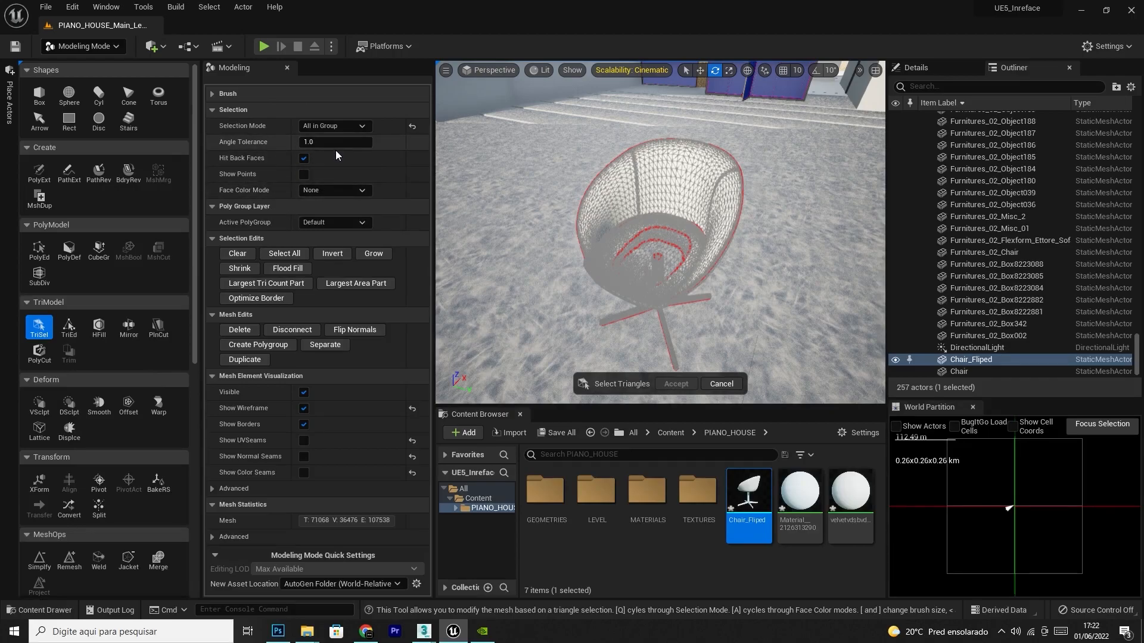
pyautogui.click(346, 124)
pyautogui.click(312, 138)
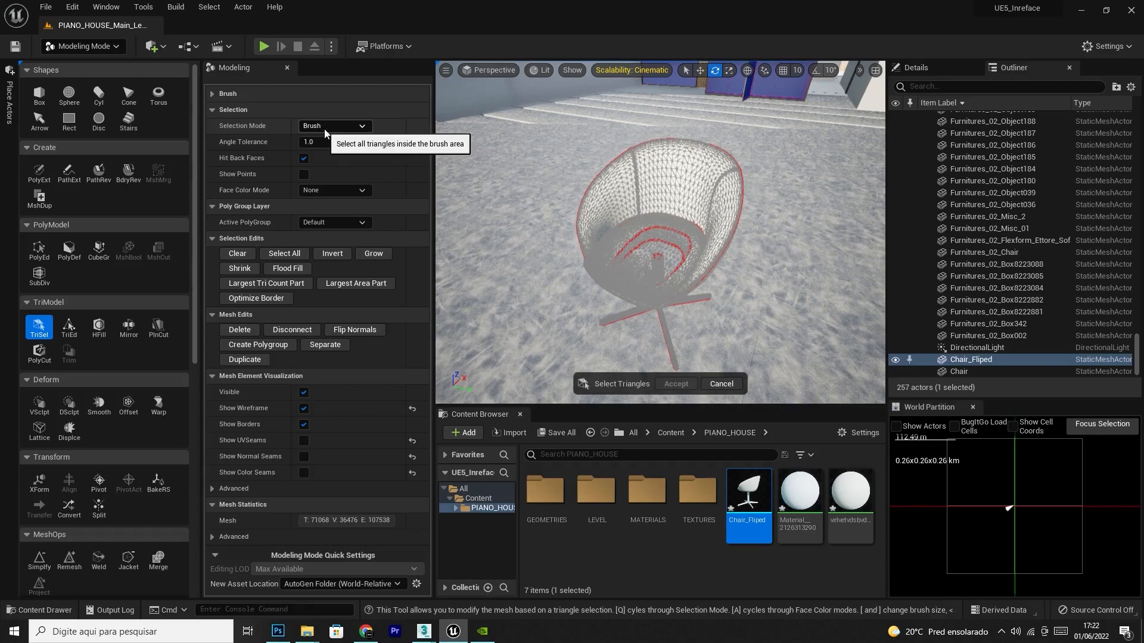
pyautogui.moveTo(661, 180)
pyautogui.mouseDown()
pyautogui.moveTo(649, 177)
pyautogui.moveTo(702, 162)
pyautogui.moveTo(727, 221)
pyautogui.moveTo(711, 262)
pyautogui.moveTo(646, 205)
pyautogui.moveTo(604, 209)
pyautogui.moveTo(590, 229)
pyautogui.moveTo(659, 149)
pyautogui.mouseUp()
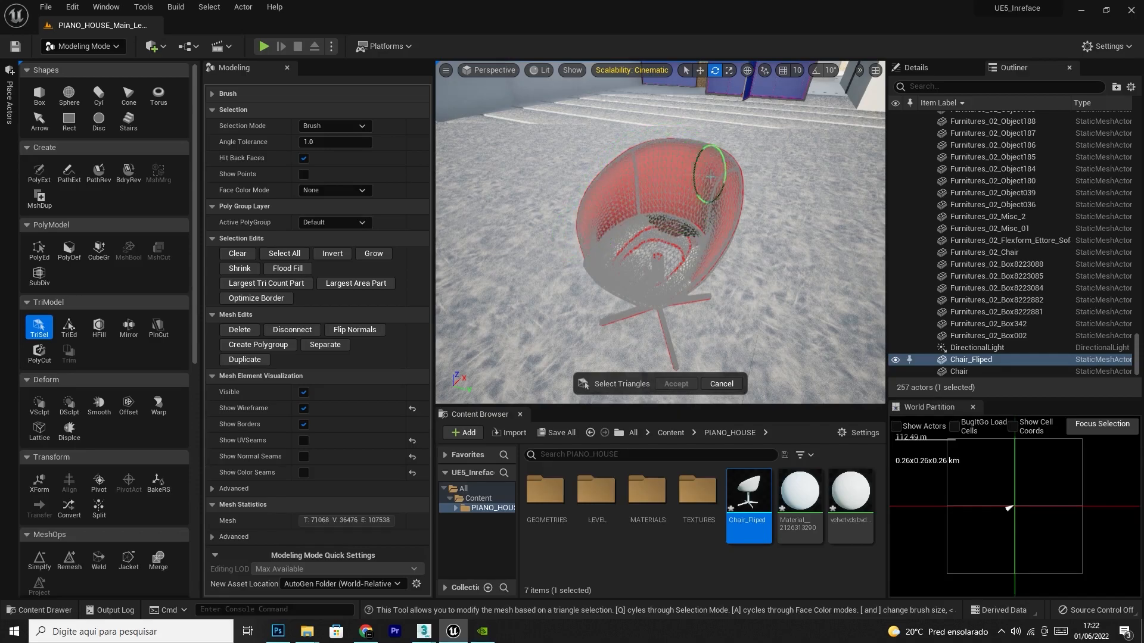
pyautogui.keyDown('alt'); pyautogui.moveTo(720, 184); pyautogui.dragTo(731, 185); pyautogui.keyUp('alt')
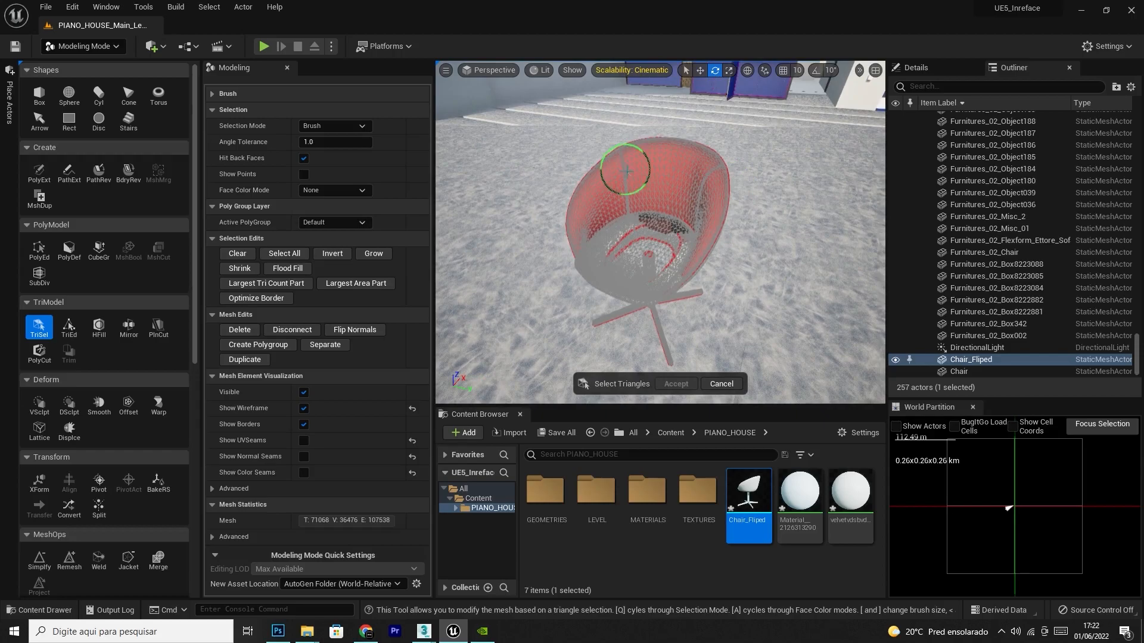
pyautogui.hotkey('ctrl', 'z')
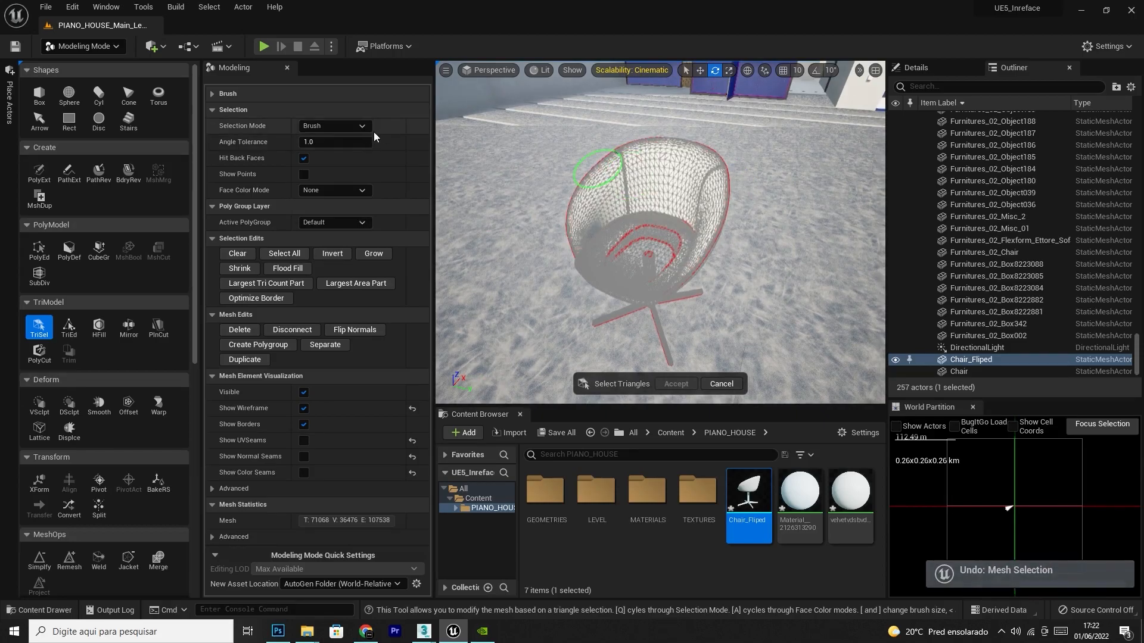
# Set the triangle selection mode to All in Group, try it on the chair's shell and undo the selection
pyautogui.click(335, 125)
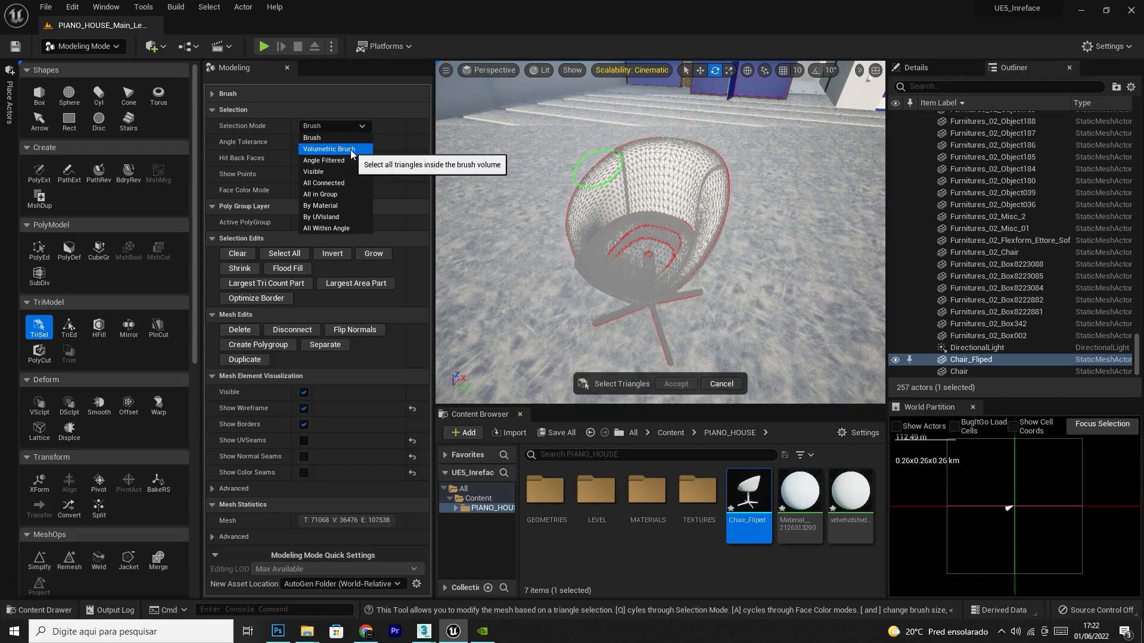
pyautogui.click(337, 194)
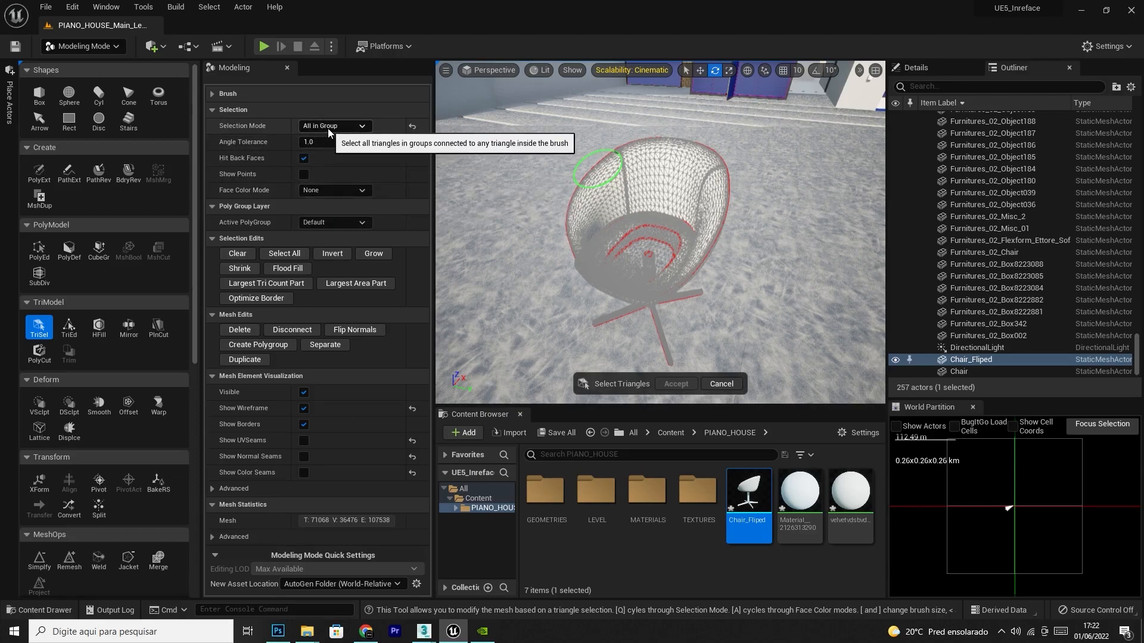
pyautogui.click(690, 181)
pyautogui.click(650, 241)
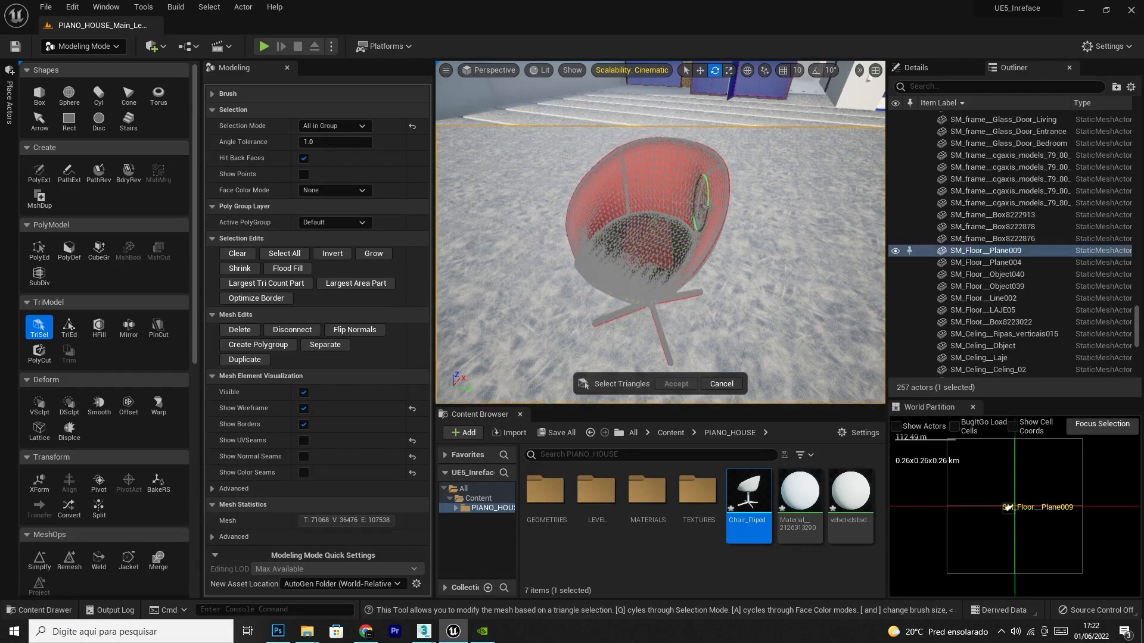
pyautogui.hotkey('ctrl', 'z')
pyautogui.hotkey('ctrl', 'z')
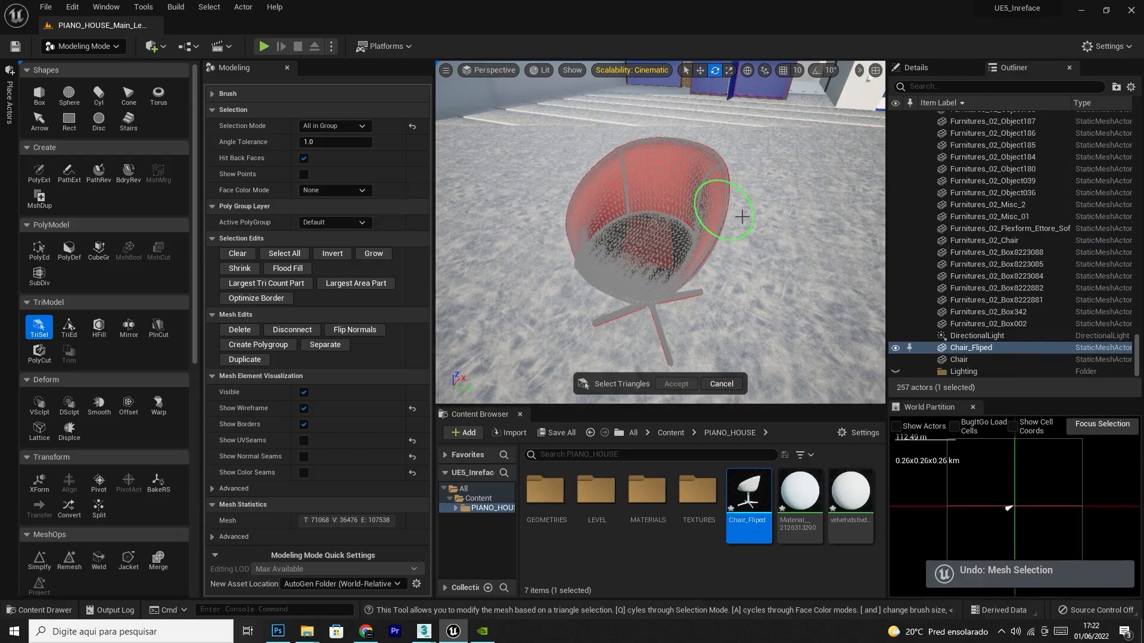
pyautogui.hotkey('ctrl', 'z')
pyautogui.hotkey('ctrl', 'z')
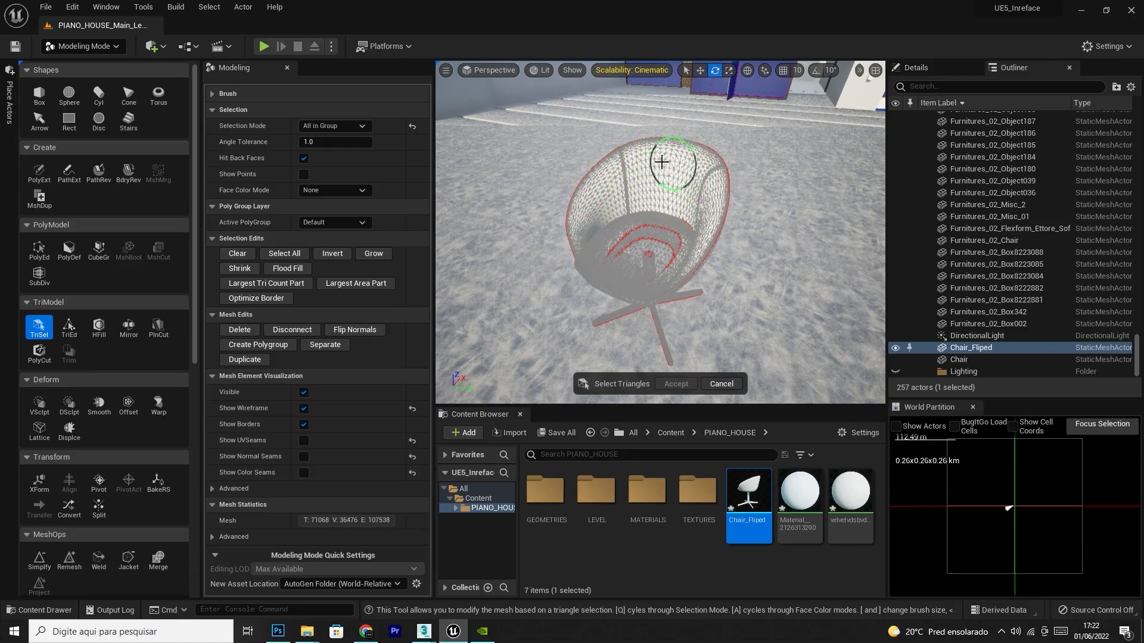
# Select the chair's seat cushion triangles and flip their normals
pyautogui.moveTo(597, 243)
pyautogui.mouseDown(button='right')
pyautogui.moveTo(609, 234)
pyautogui.moveTo(613, 253)
pyautogui.moveTo(660, 251)
pyautogui.moveTo(673, 208)
pyautogui.moveTo(631, 253)
pyautogui.moveTo(619, 294)
pyautogui.mouseUp(button='right')
pyautogui.press('w')
pyautogui.press('q')
pyautogui.press('e')
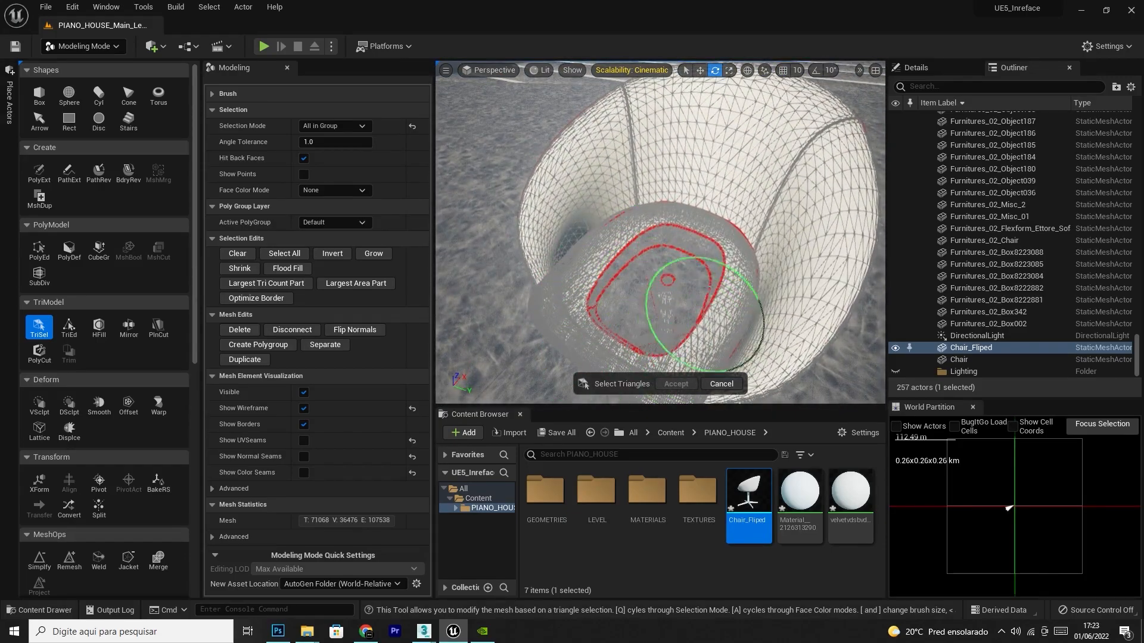
pyautogui.click(620, 265)
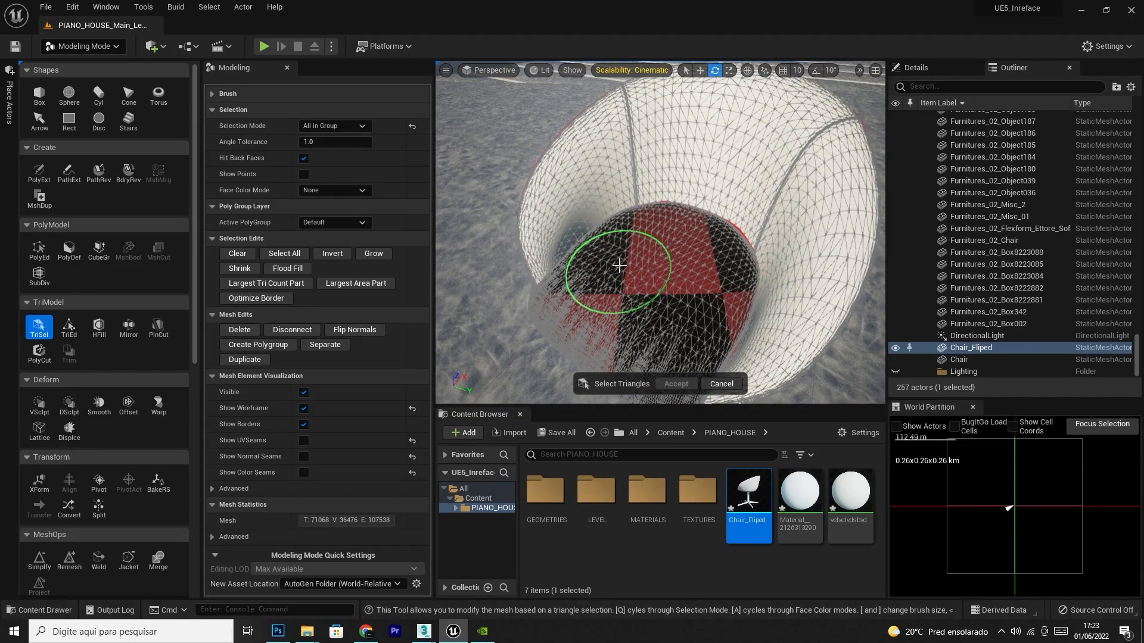
pyautogui.click(374, 330)
# Flip the normals of the chair's shell and flip them back again
pyautogui.moveTo(668, 224); pyautogui.dragTo(627, 203, button='right')
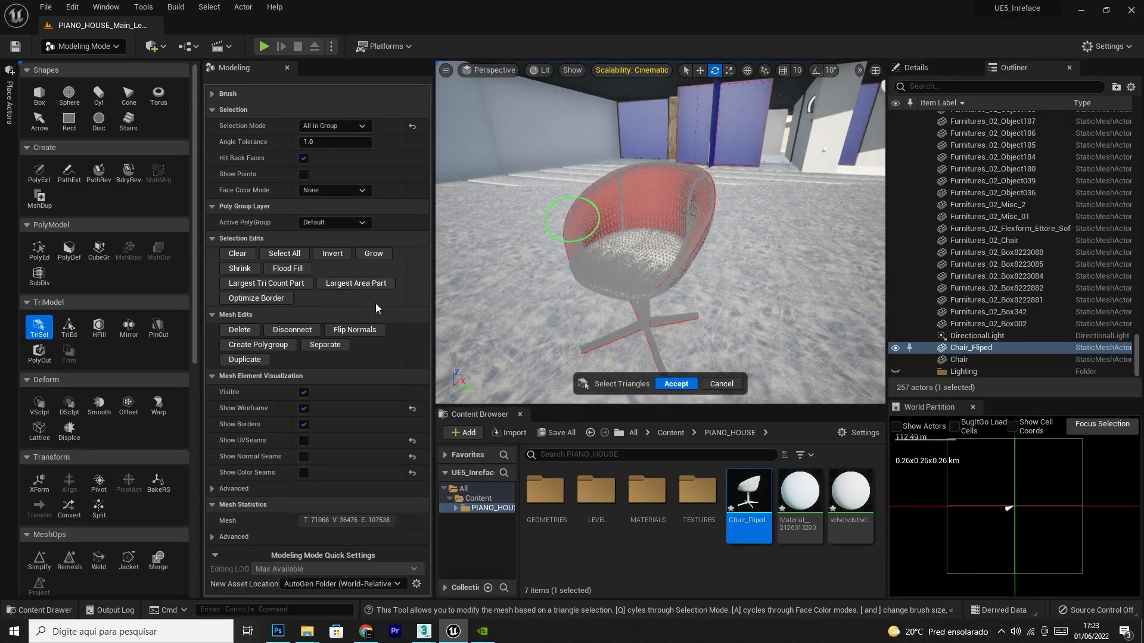
pyautogui.click(355, 329)
pyautogui.click(744, 238)
pyautogui.moveTo(743, 237); pyautogui.dragTo(688, 240, button='right')
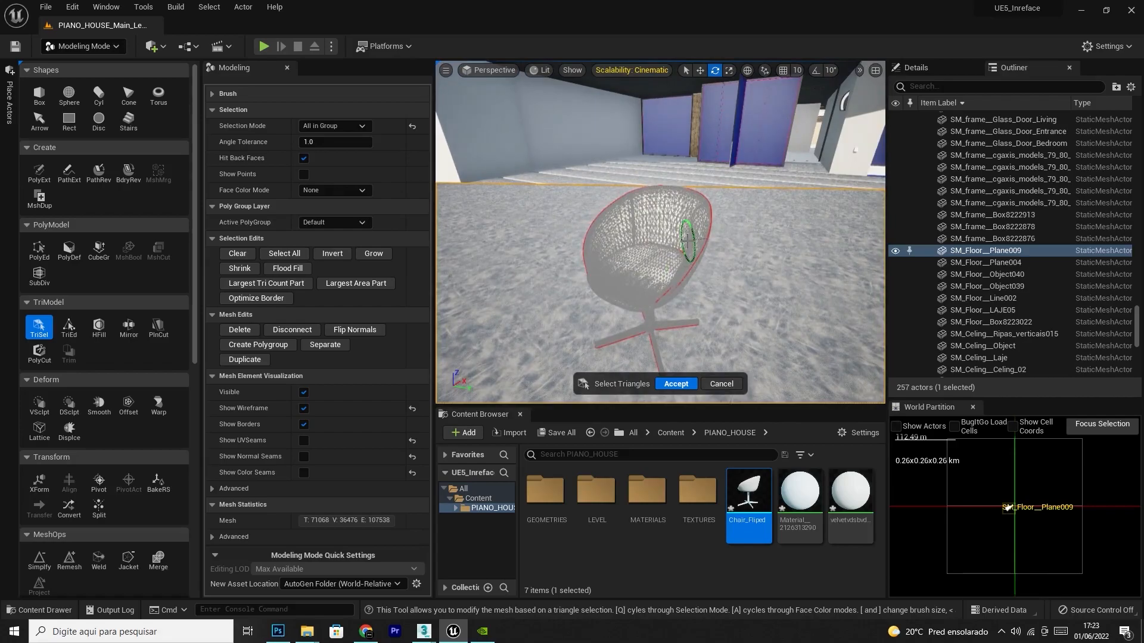
pyautogui.click(672, 220)
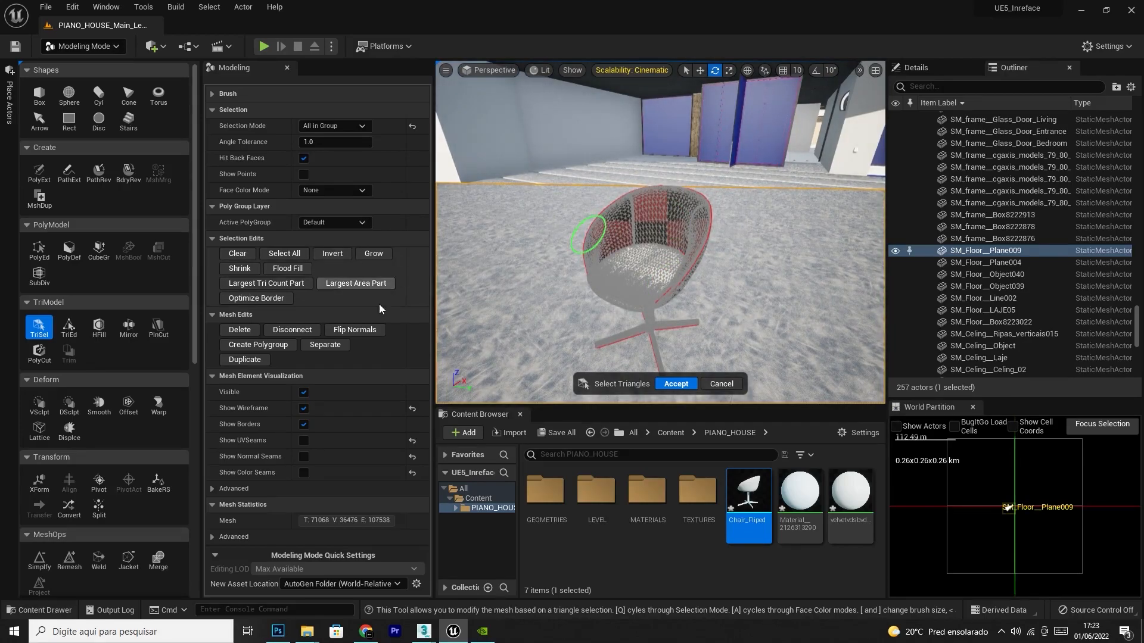
pyautogui.click(368, 330)
# Flip the normals of the chair's central column using the By Material selection mode and accept the mesh edits
pyautogui.moveTo(685, 244); pyautogui.dragTo(676, 280, button='right')
pyautogui.press('q')
pyautogui.press('w')
pyautogui.moveTo(693, 209); pyautogui.dragTo(689, 259, button='right')
pyautogui.click(668, 147)
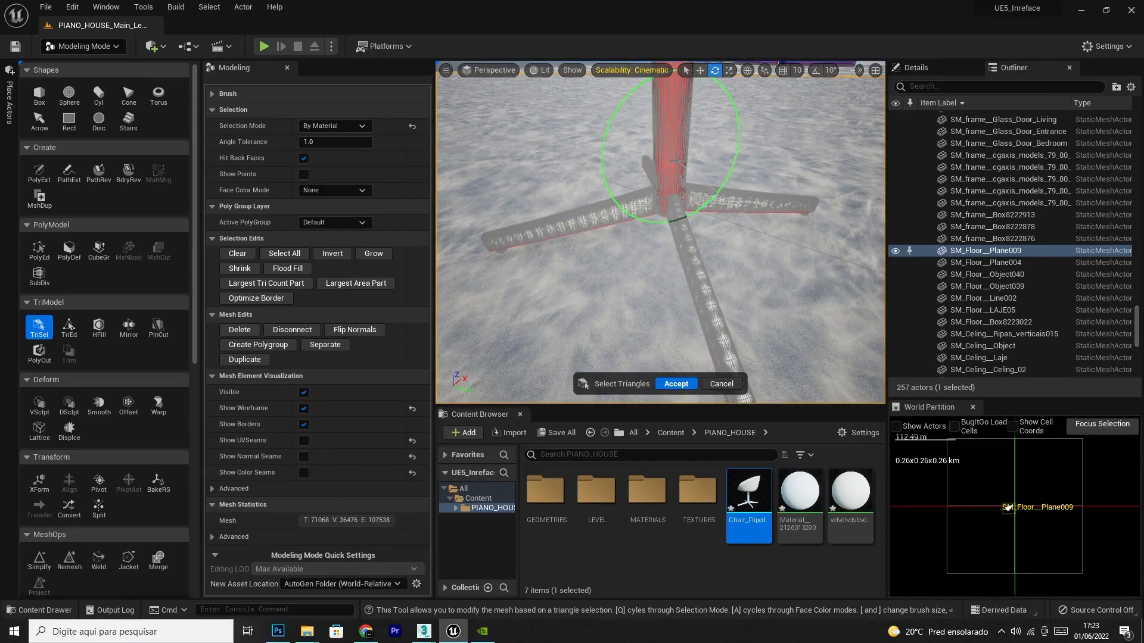
pyautogui.click(356, 329)
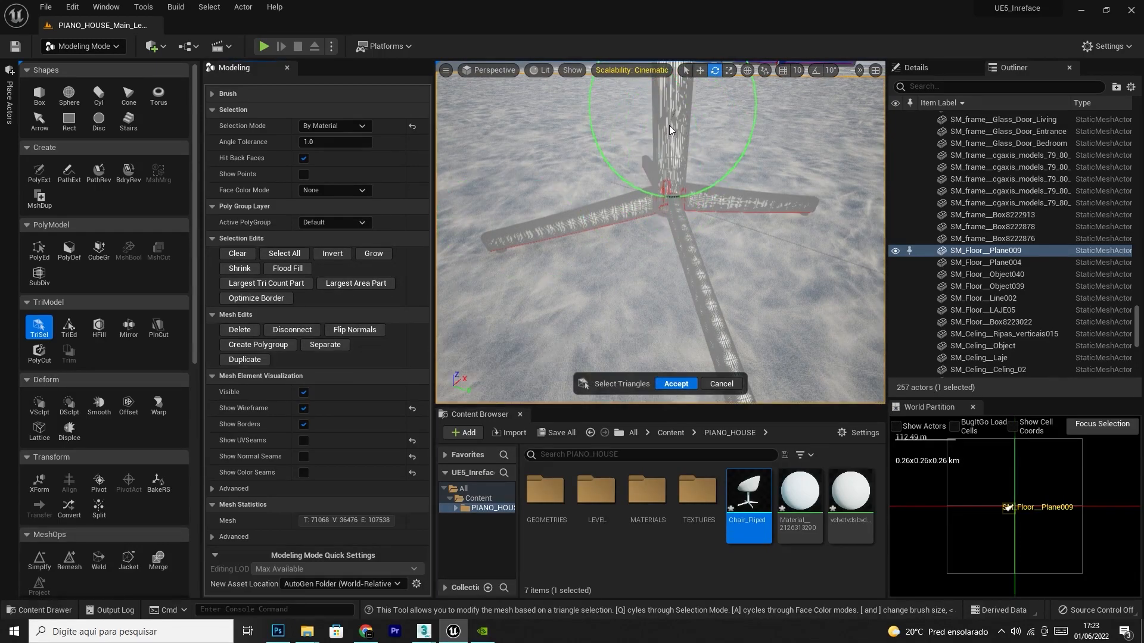
pyautogui.click(670, 169)
pyautogui.press('s')
pyautogui.moveTo(763, 162)
pyautogui.mouseDown(button='right')
pyautogui.moveTo(771, 171)
pyautogui.moveTo(764, 162)
pyautogui.mouseUp(button='right')
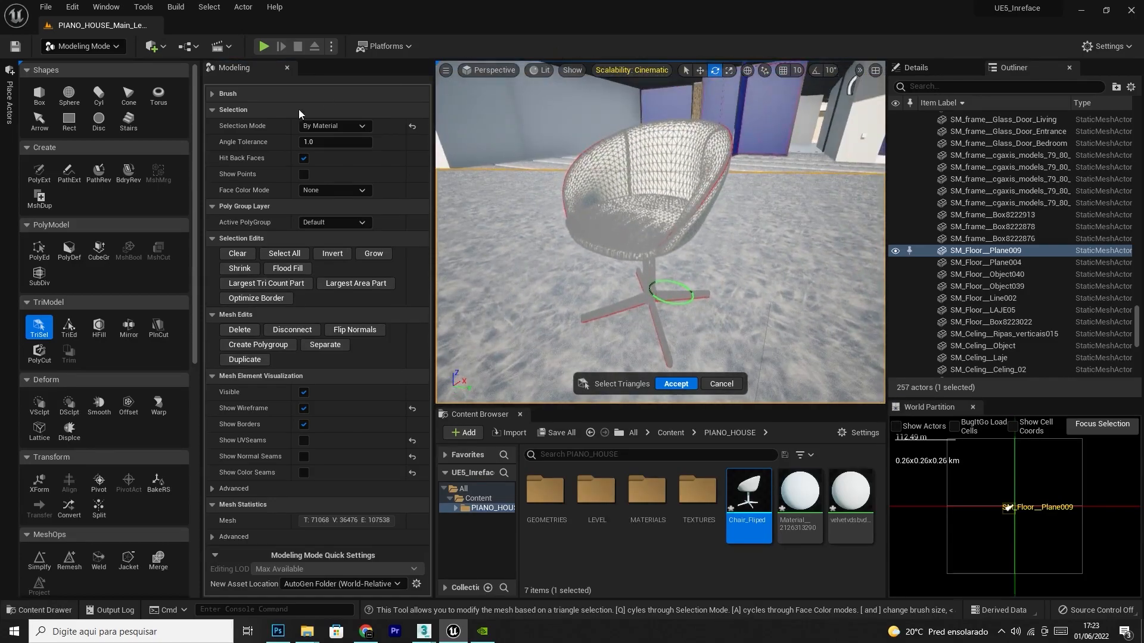
pyautogui.click(287, 68)
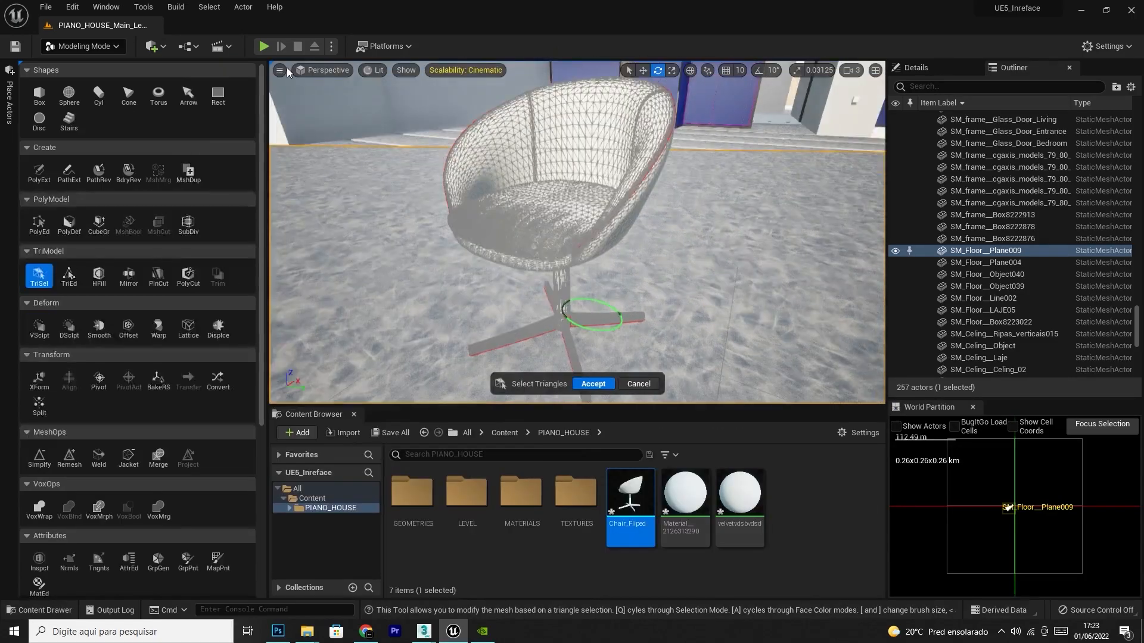
pyautogui.click(593, 384)
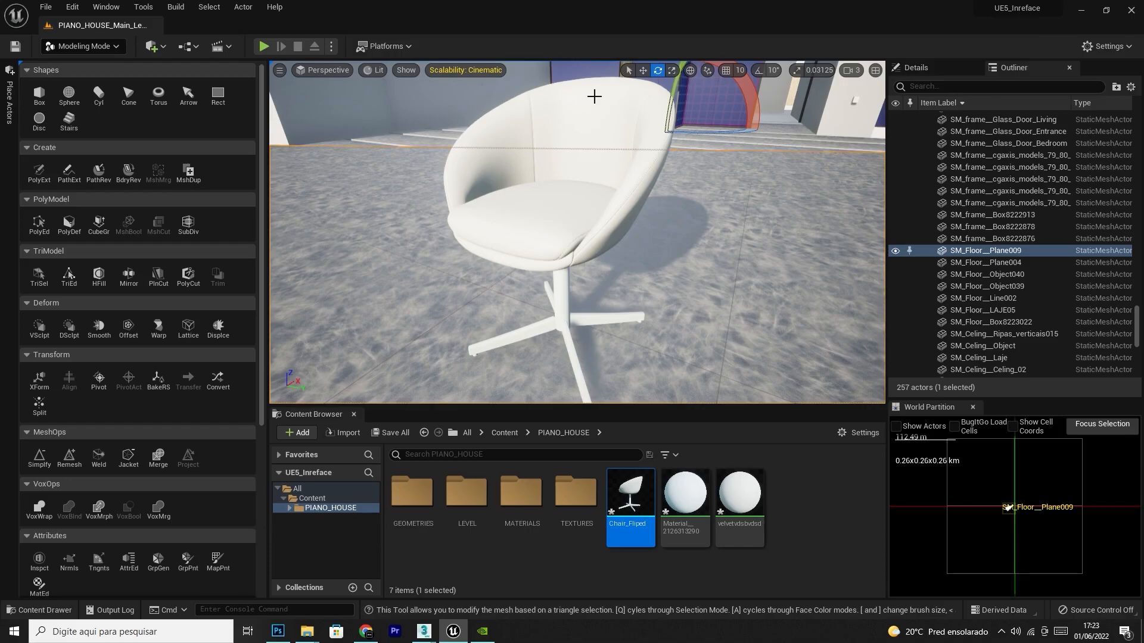
# Examine the repaired chair in the level and in the static mesh editor, closing the editor again
pyautogui.click(643, 70)
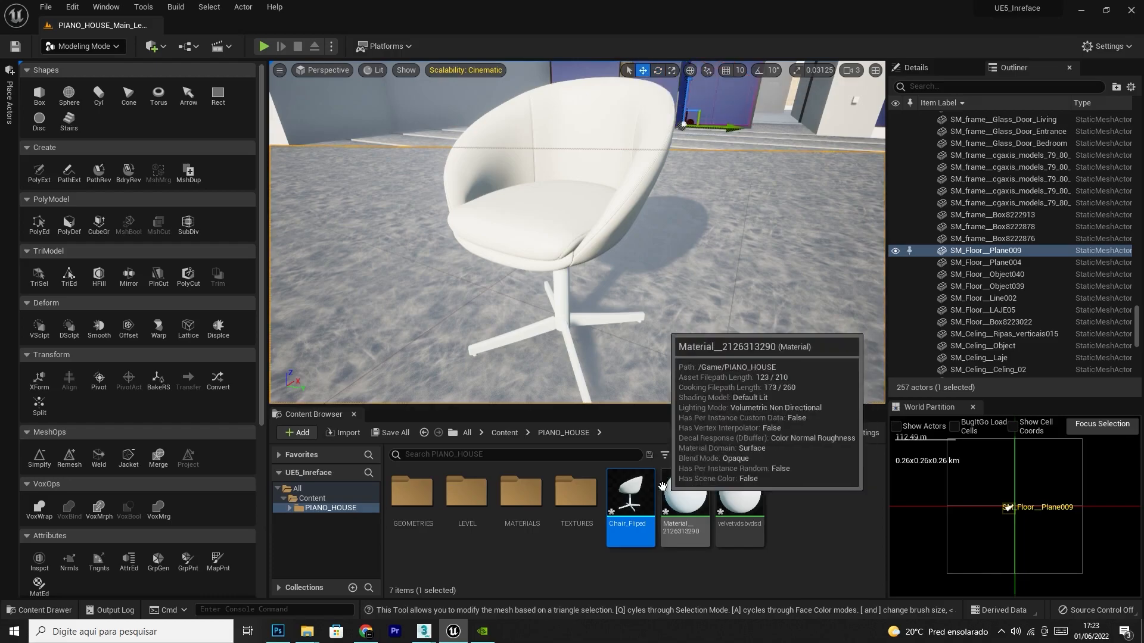
pyautogui.press('s')
pyautogui.moveTo(661, 324); pyautogui.dragTo(626, 343, button='right')
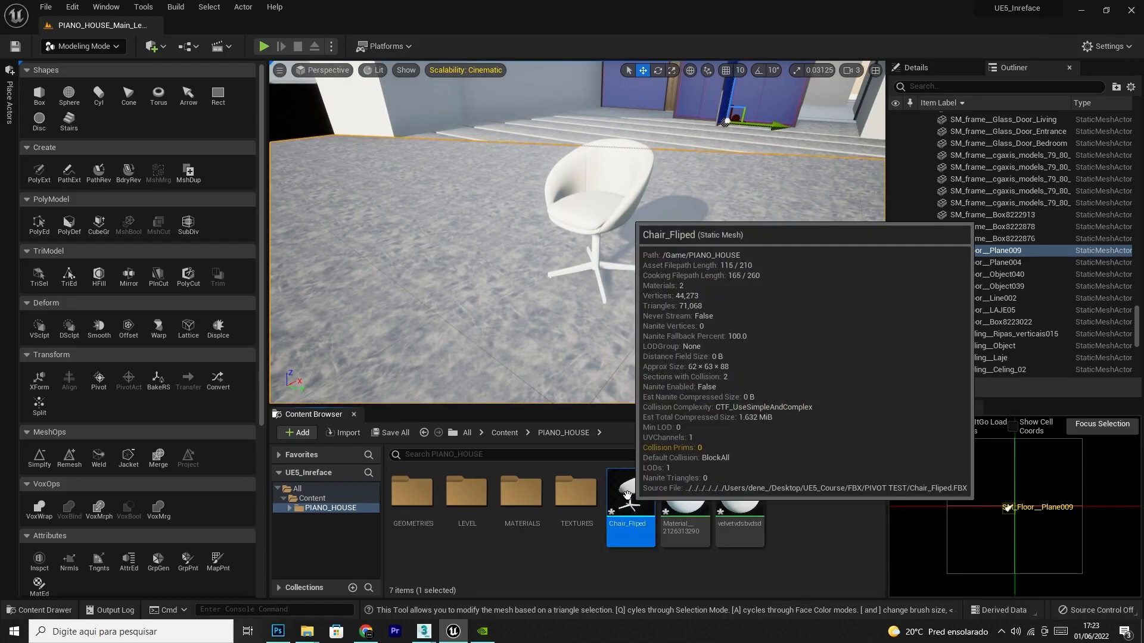
pyautogui.doubleClick(622, 487)
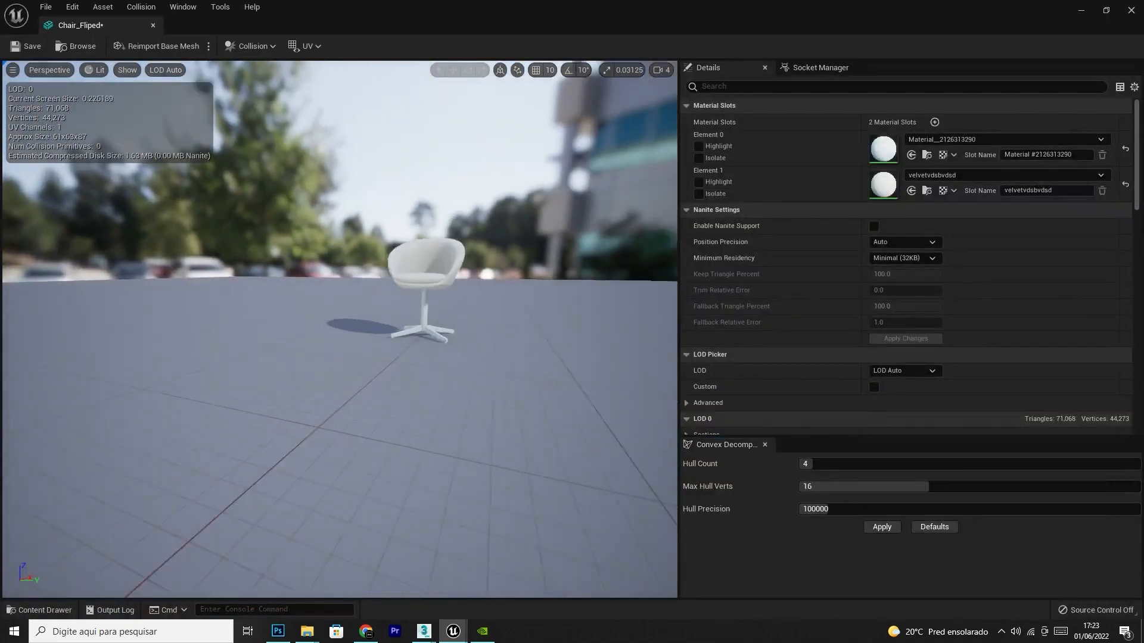
pyautogui.click(1130, 10)
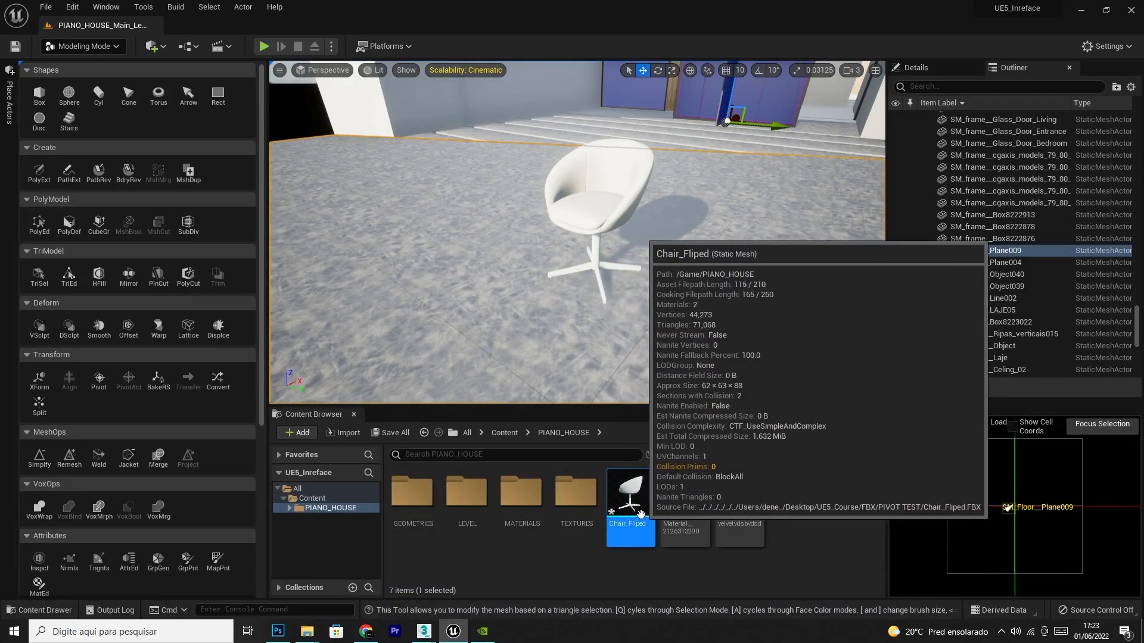
# Place two more copies of the Chair_Fliped mesh on the ground, one on each side of the first chair
pyautogui.moveTo(610, 511); pyautogui.dragTo(471, 288)
pyautogui.moveTo(630, 504); pyautogui.dragTo(739, 227)
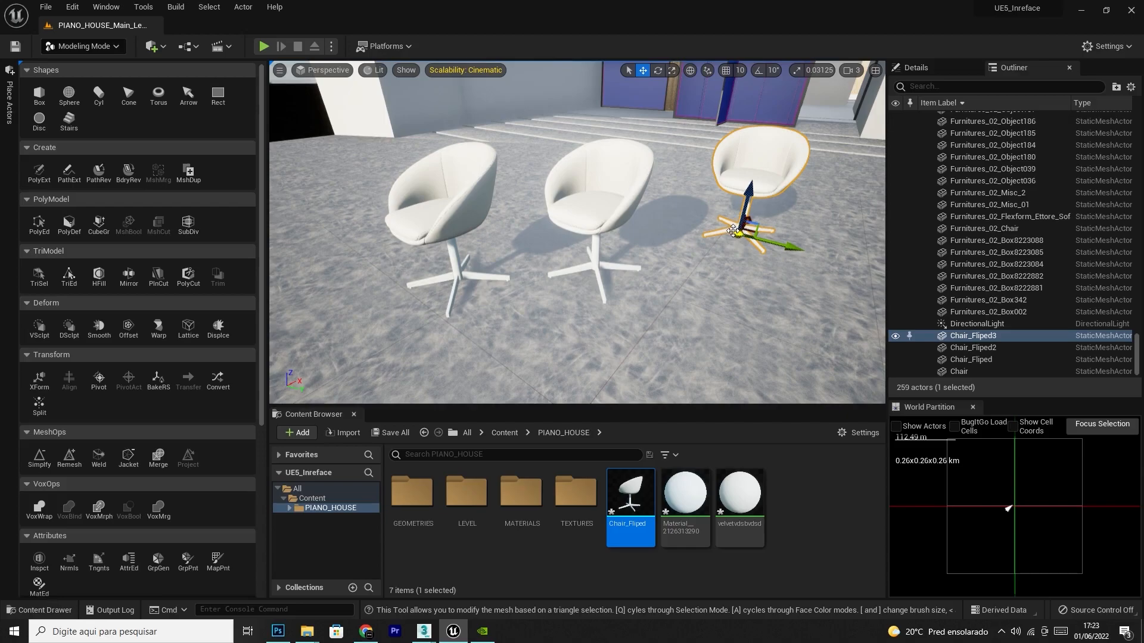